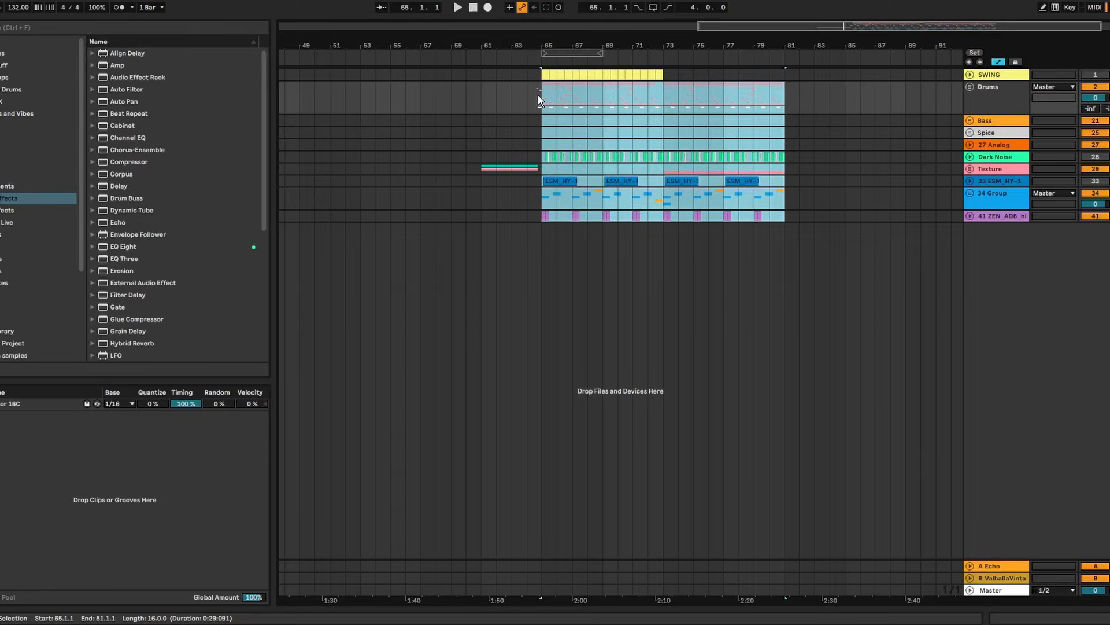
# Set the start point at bar 61 and play through the lead-in into the drop
pyautogui.moveTo(523, 46); pyautogui.dragTo(535, 65)
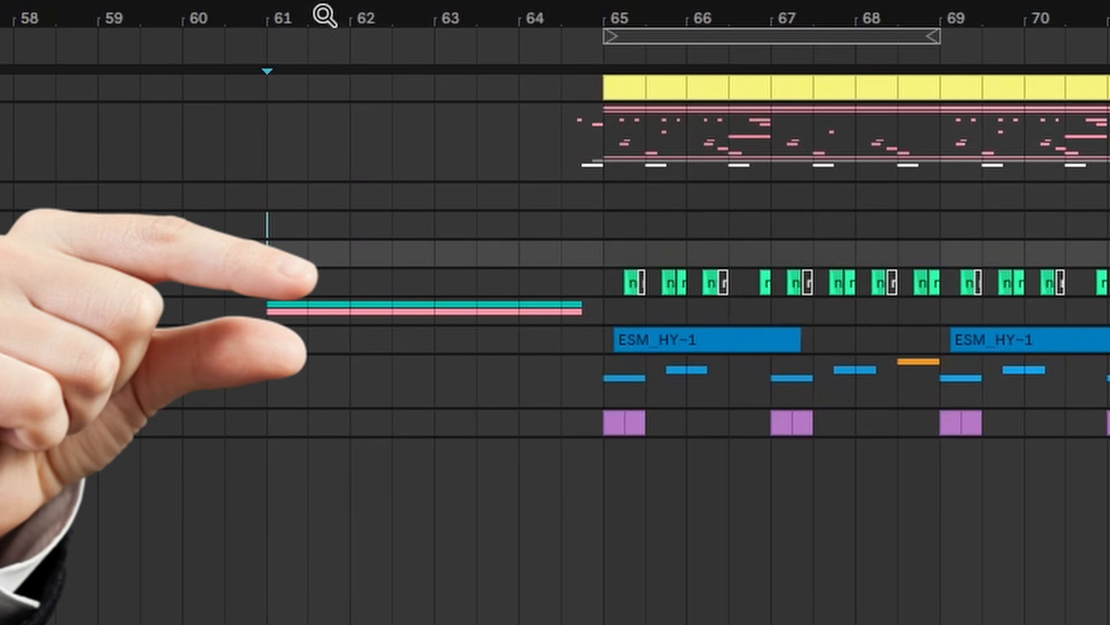
pyautogui.moveTo(464, 44); pyautogui.dragTo(387, 36)
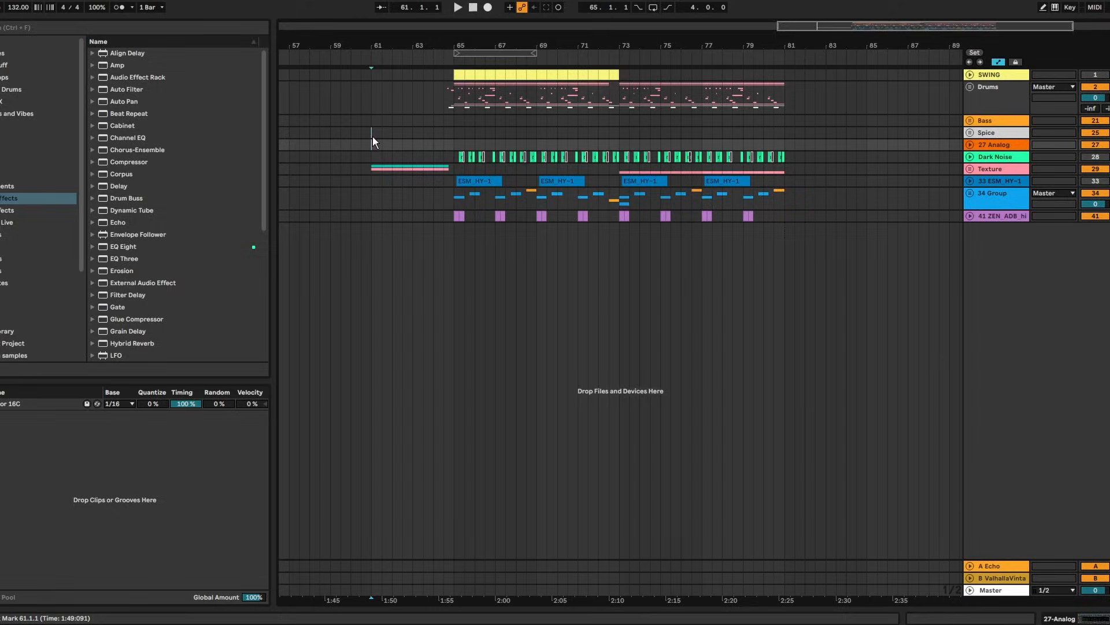
pyautogui.press('space')
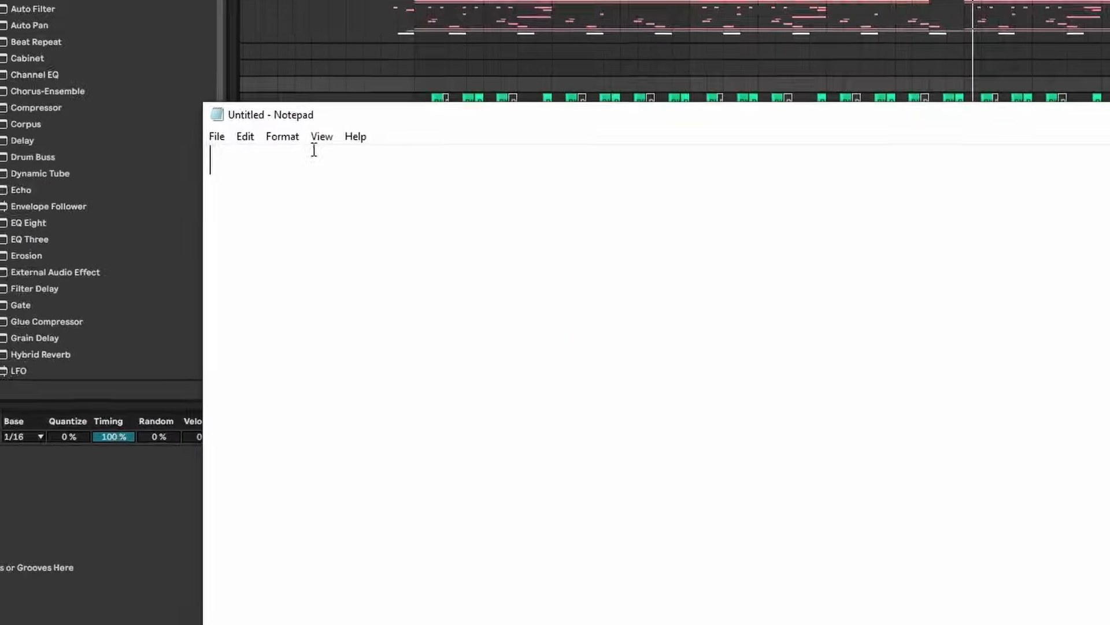
# Write the session goals in Notepad, ending with 'fleshed out on the drop' and 'Potentially 2nd 16 figured out'
pyautogui.write('In')
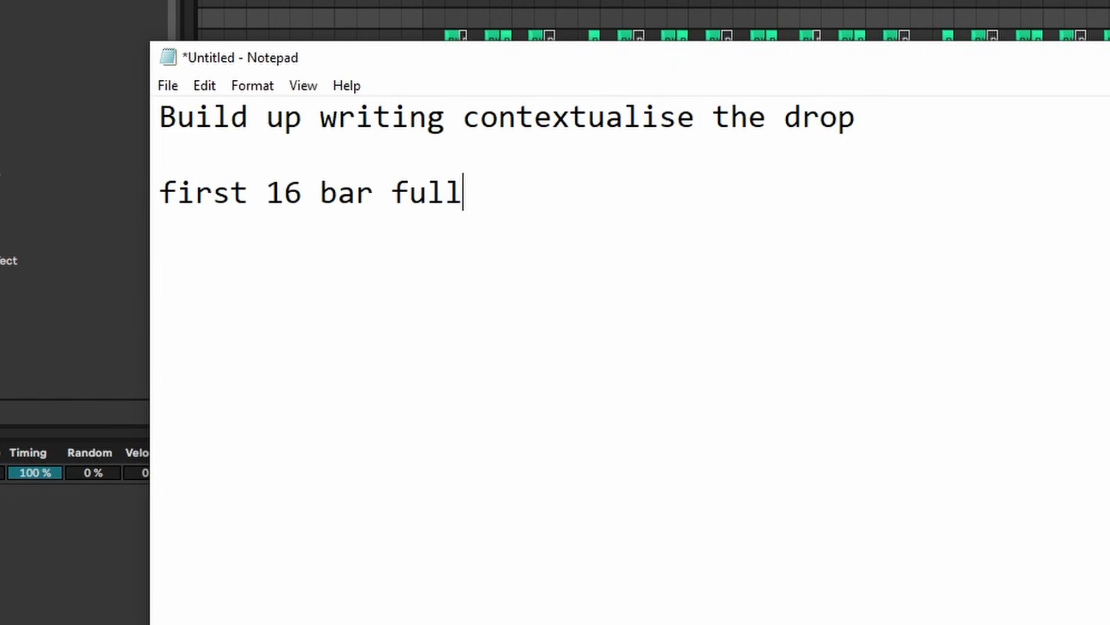
pyautogui.write('fleshed out on the drop')
pyautogui.press('Return')
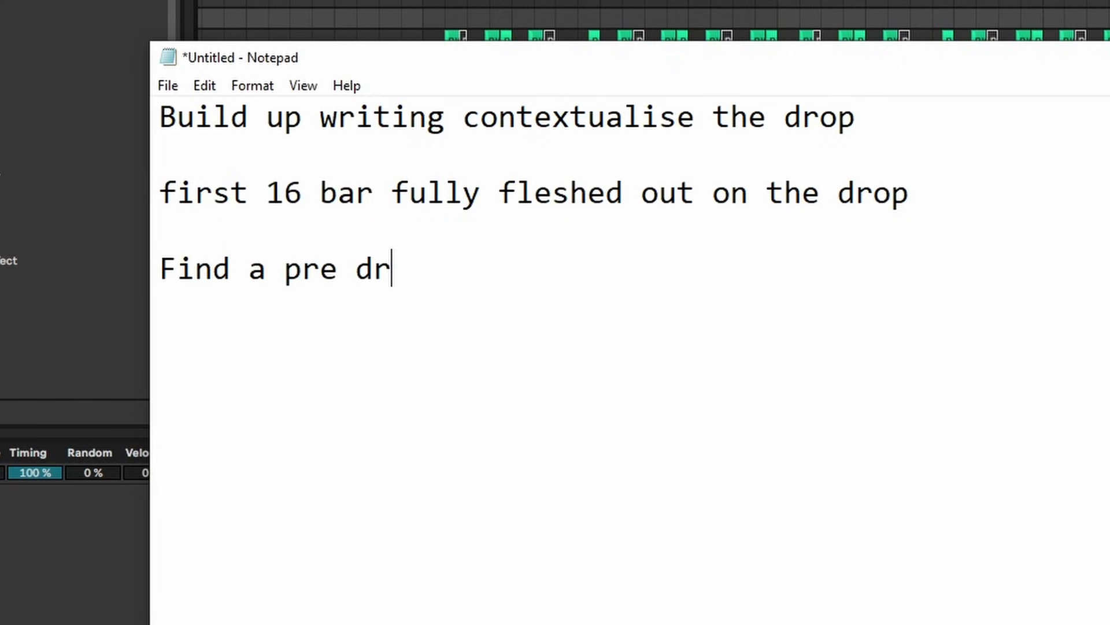
pyautogui.write('e')
pyautogui.press('Return')
pyautogui.press('Return')
pyautogui.write('Potentially 2nd 16 figured out')
pyautogui.press('Return')
pyautogui.press('Return')
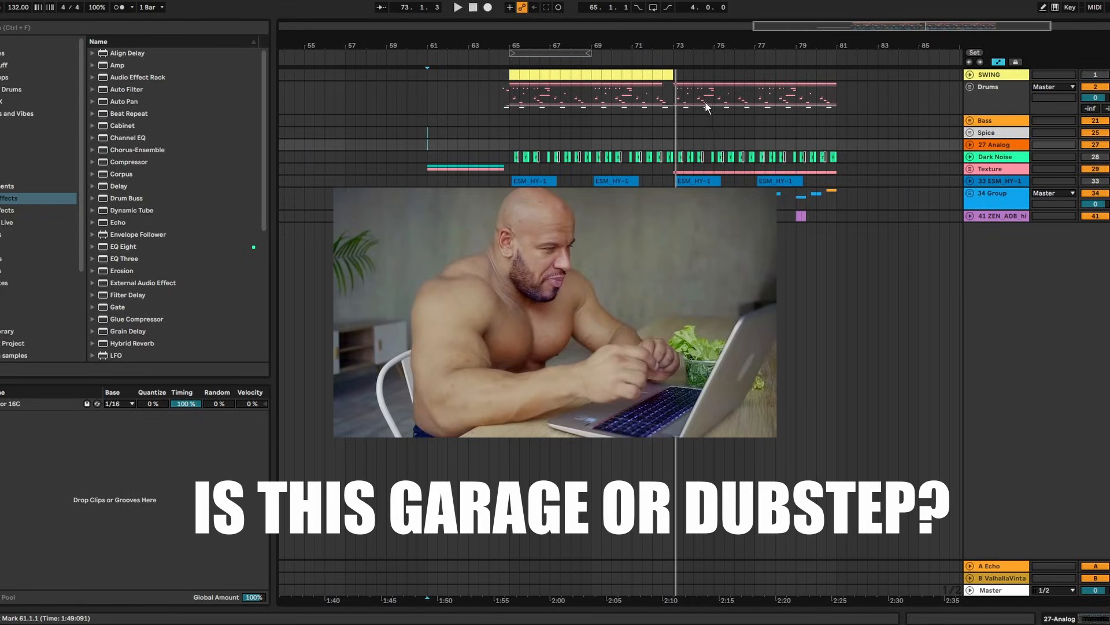
pyautogui.moveTo(717, 46); pyautogui.dragTo(603, 43)
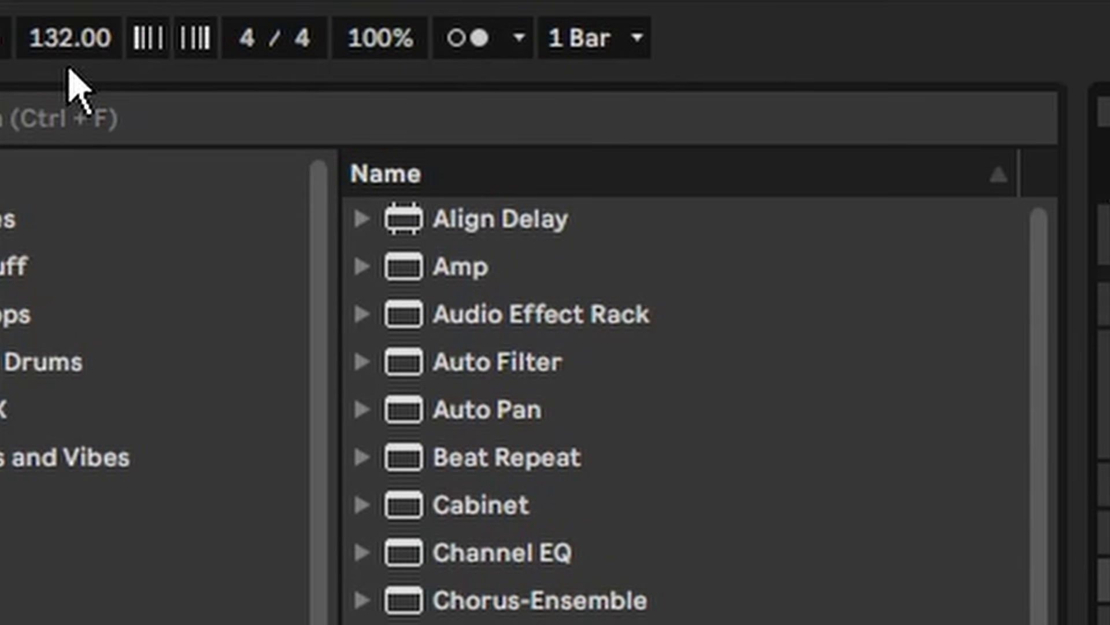
pyautogui.click(18, 10)
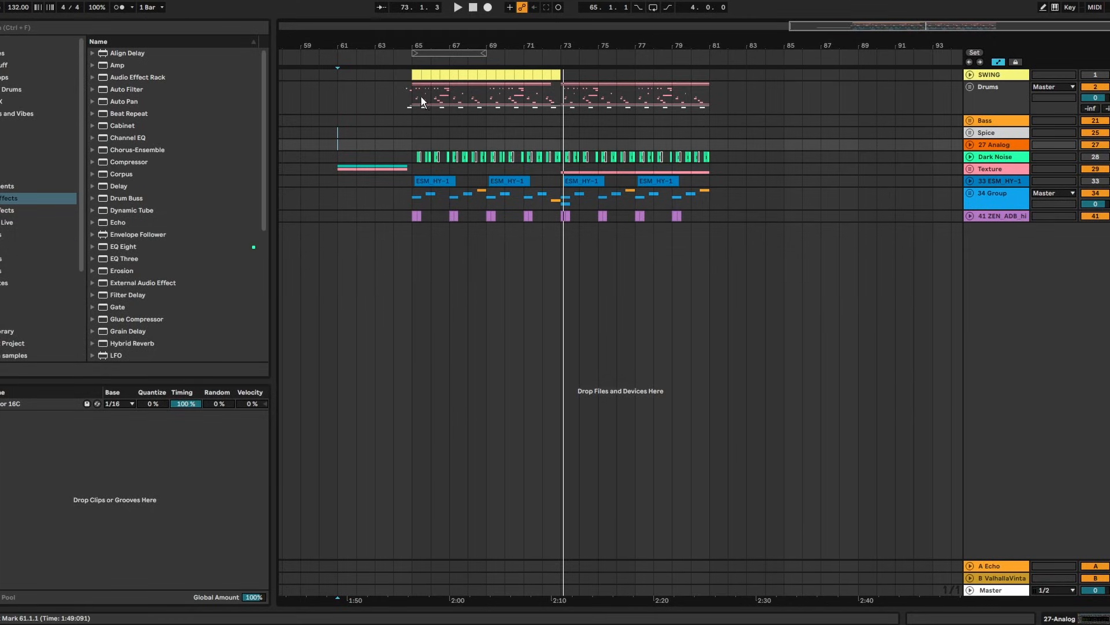
pyautogui.moveTo(454, 42); pyautogui.dragTo(466, 46)
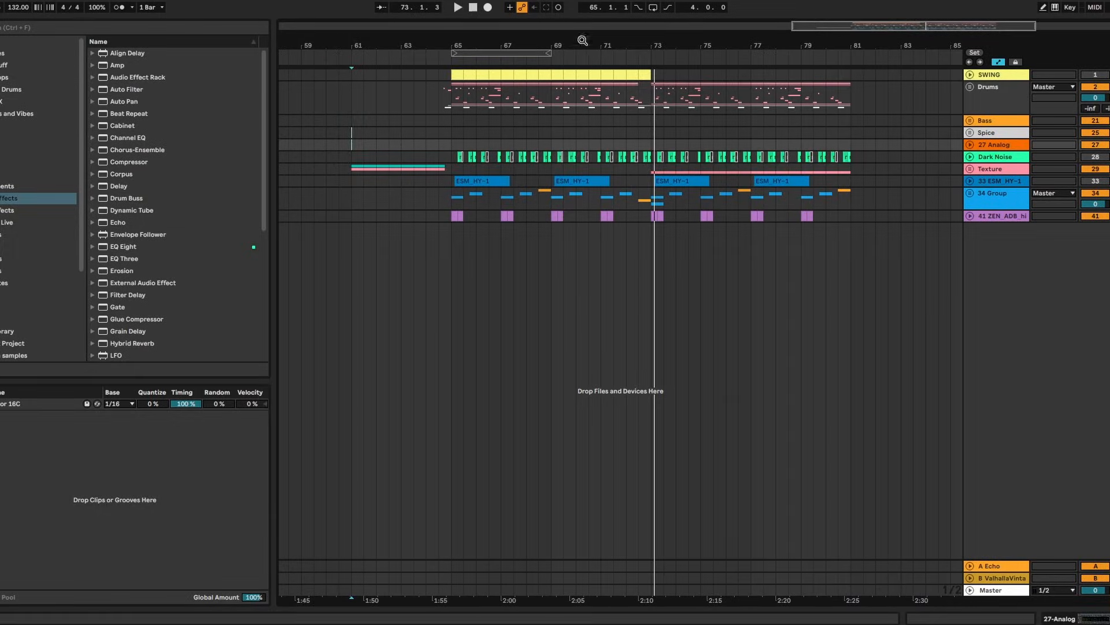
# Audition the drop around bars 65–81, playing from just before it and selecting bars 65–69
pyautogui.click(454, 145)
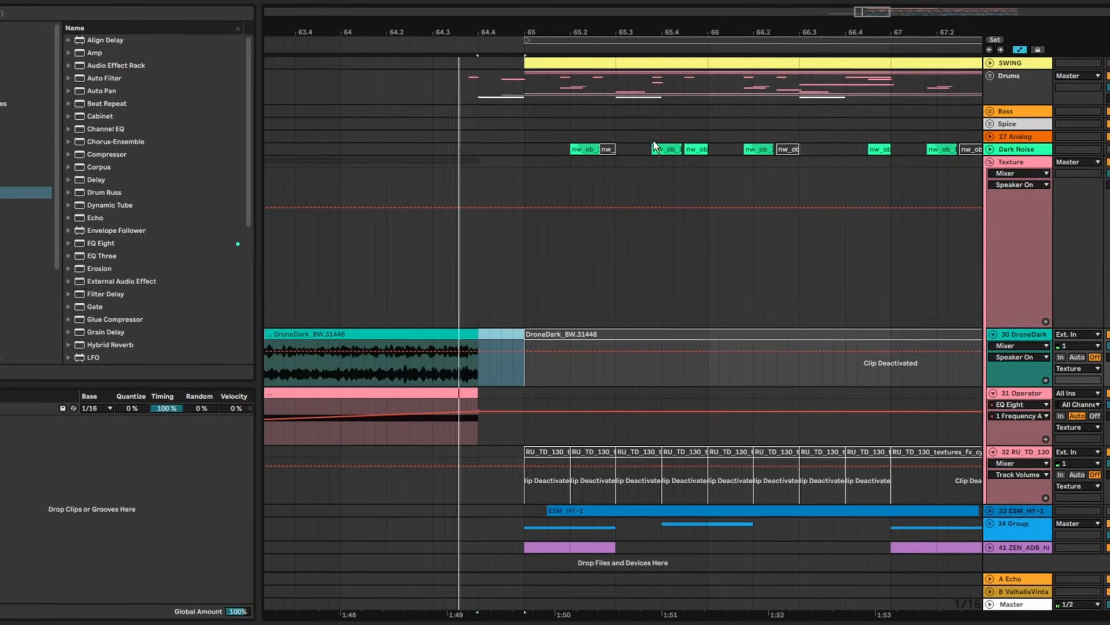
pyautogui.moveTo(668, 53); pyautogui.dragTo(667, 62)
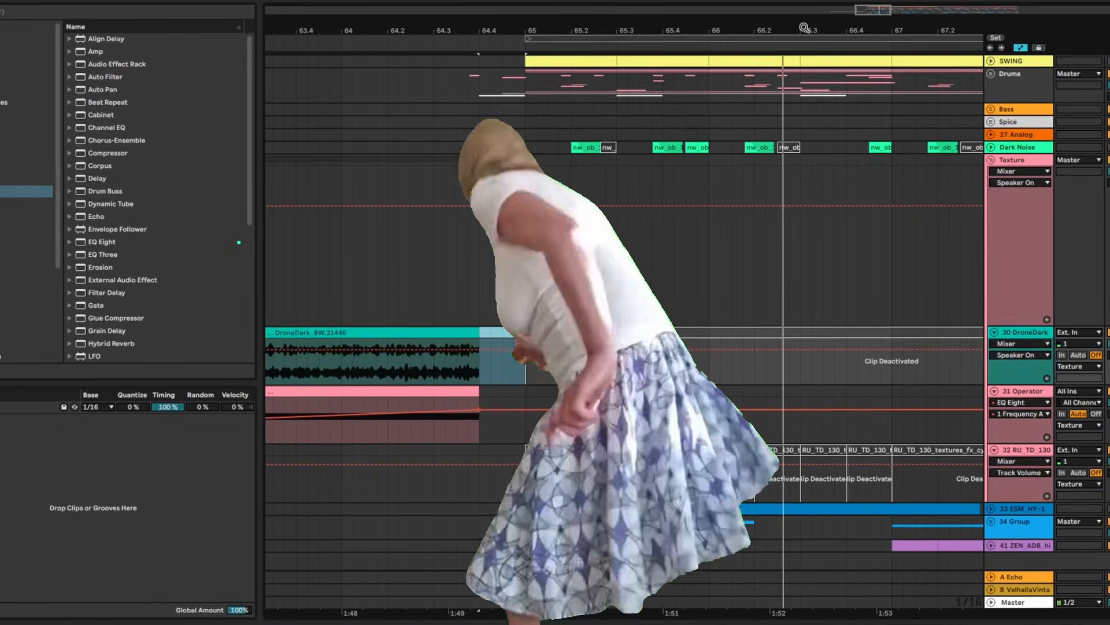
pyautogui.moveTo(805, 27); pyautogui.dragTo(518, 27)
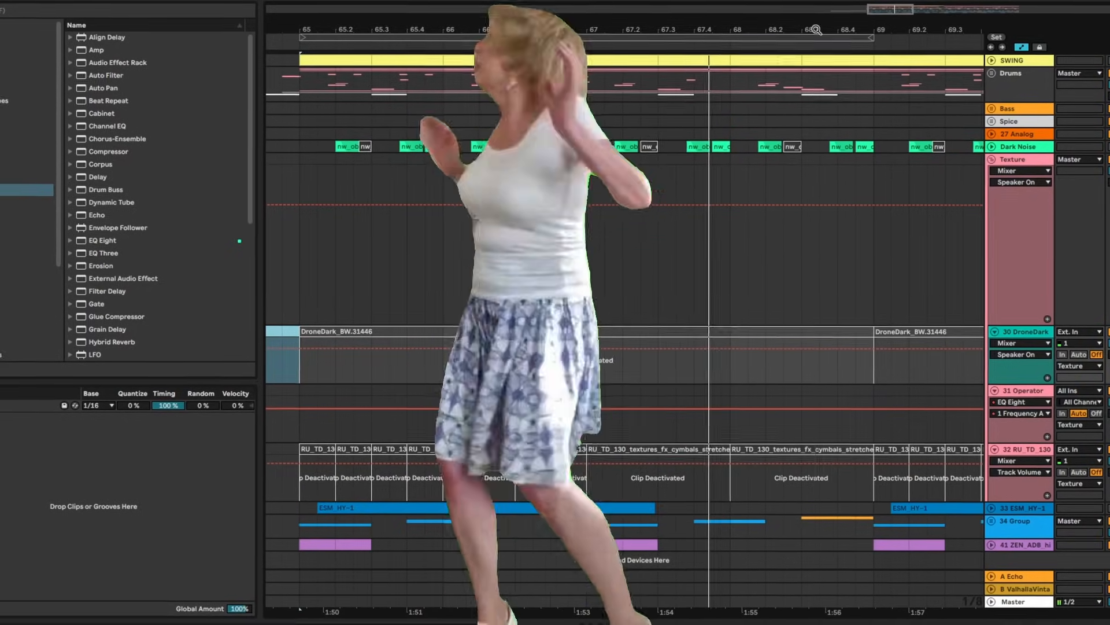
pyautogui.moveTo(814, 30); pyautogui.dragTo(658, 5)
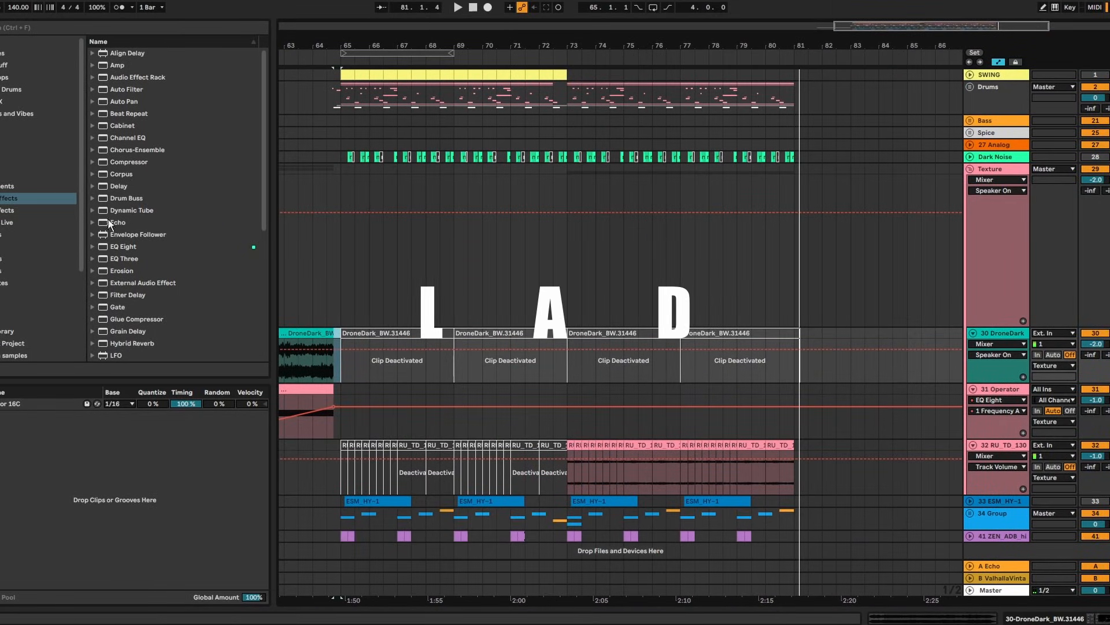
pyautogui.moveTo(566, 39); pyautogui.dragTo(702, 8)
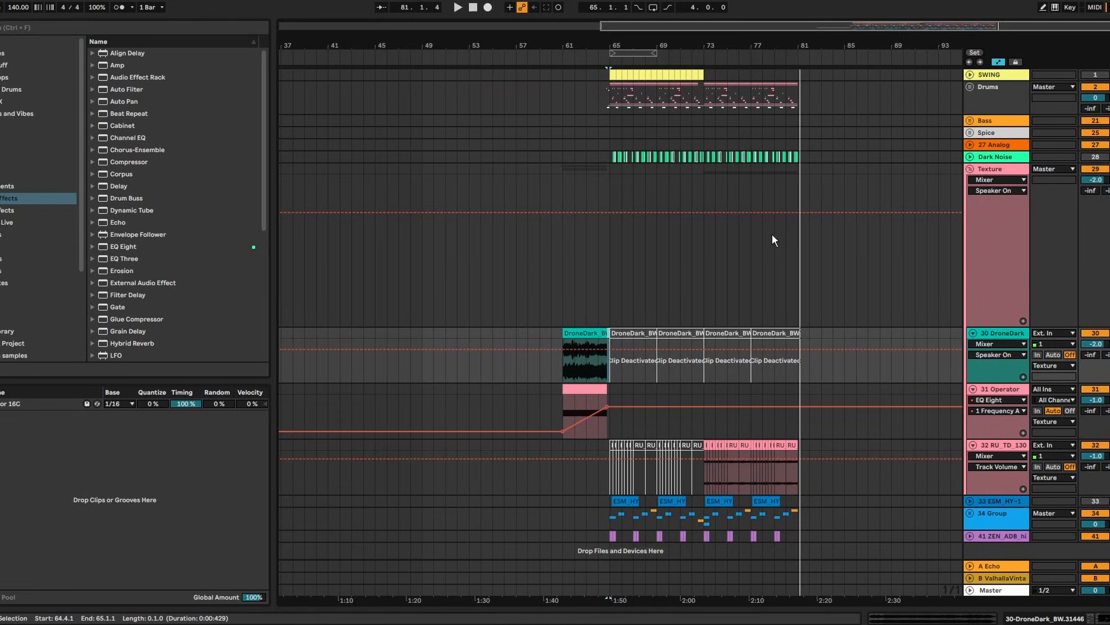
pyautogui.click(799, 174)
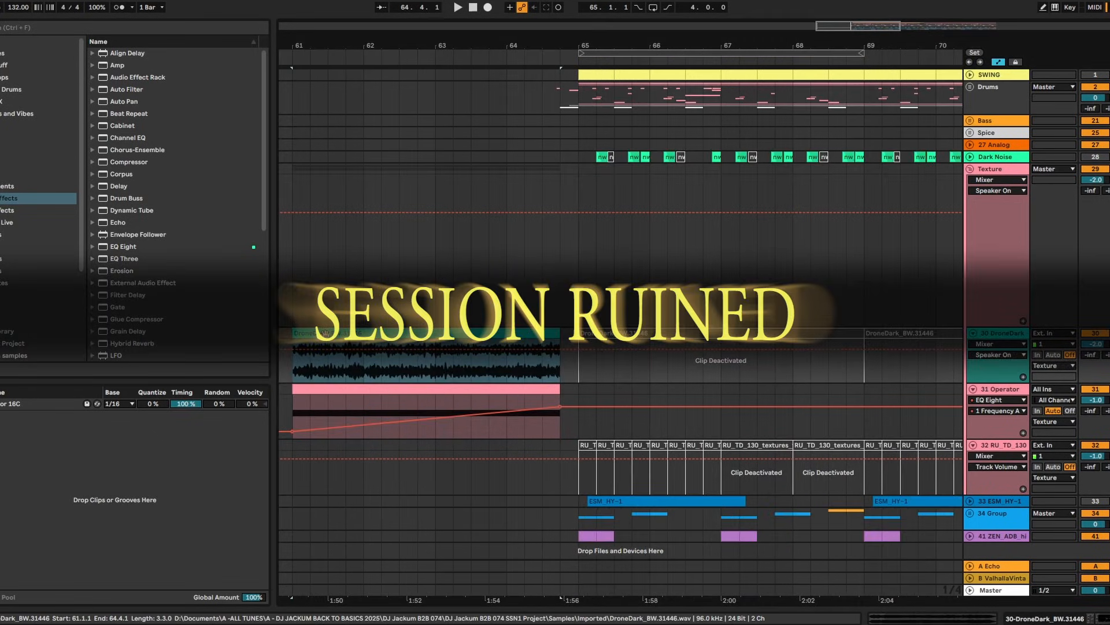
pyautogui.press('space')
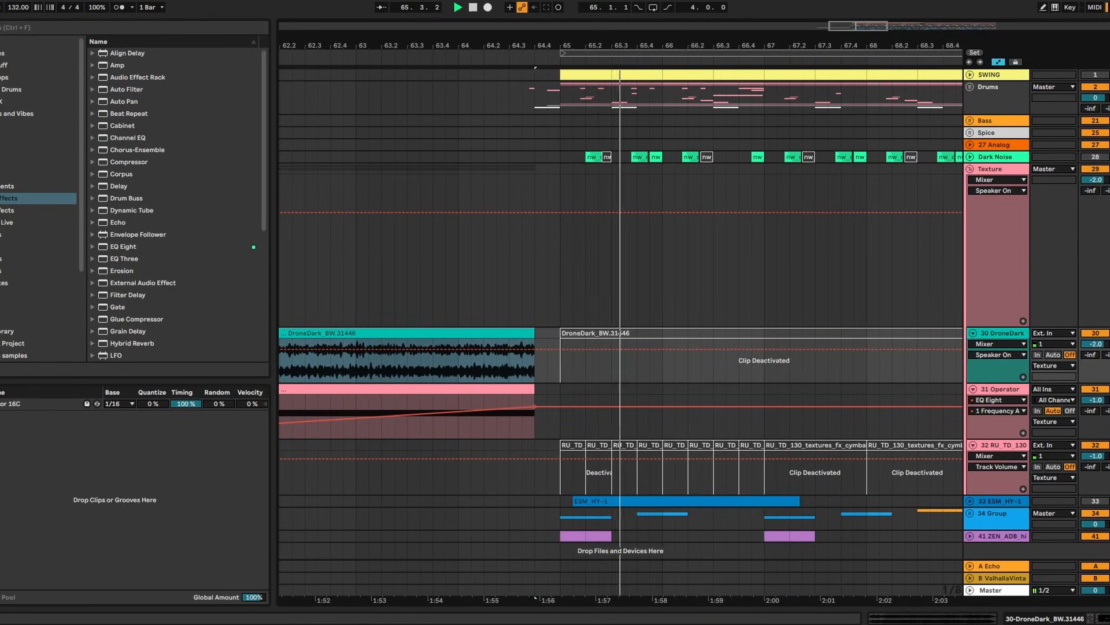
pyautogui.moveTo(723, 45); pyautogui.dragTo(585, 43)
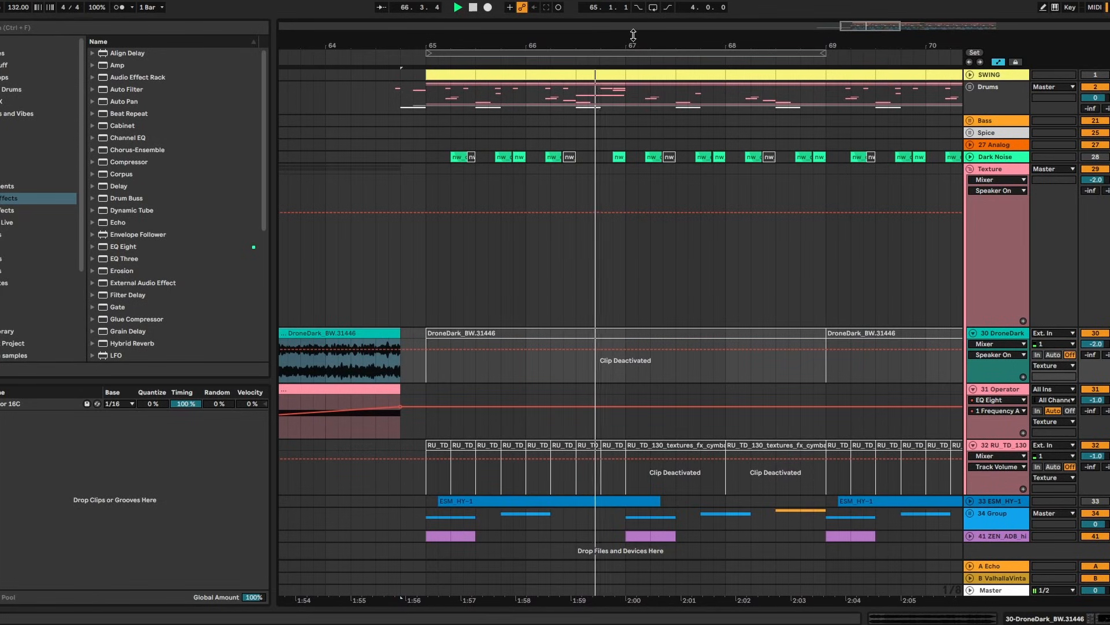
pyautogui.click(690, 51)
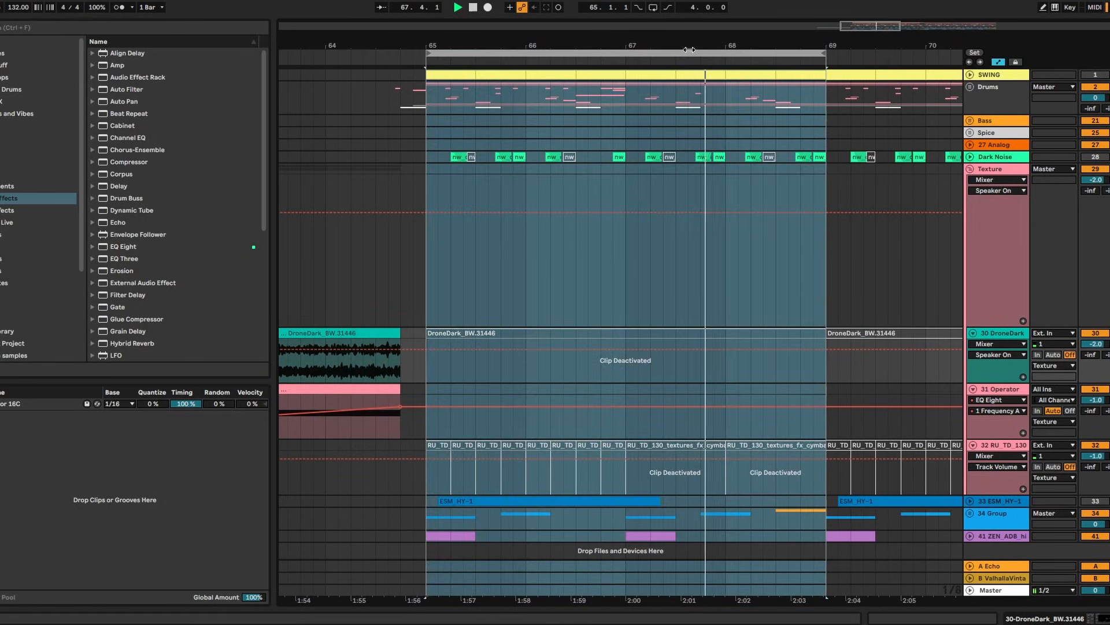
pyautogui.moveTo(719, 36); pyautogui.dragTo(719, 46)
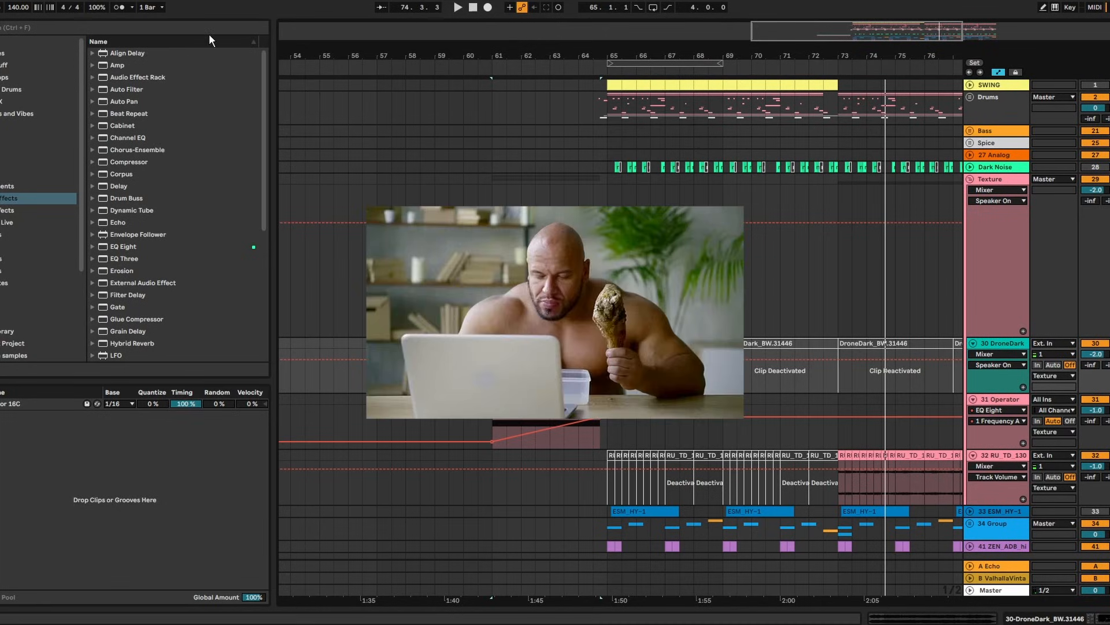
# Nudge the song tempo down toward 134 BPM, then restart from bar 61 and view the whole arrangement
pyautogui.click(24, 9)
pyautogui.press('Down')
pyautogui.press('Down')
pyautogui.press('Down')
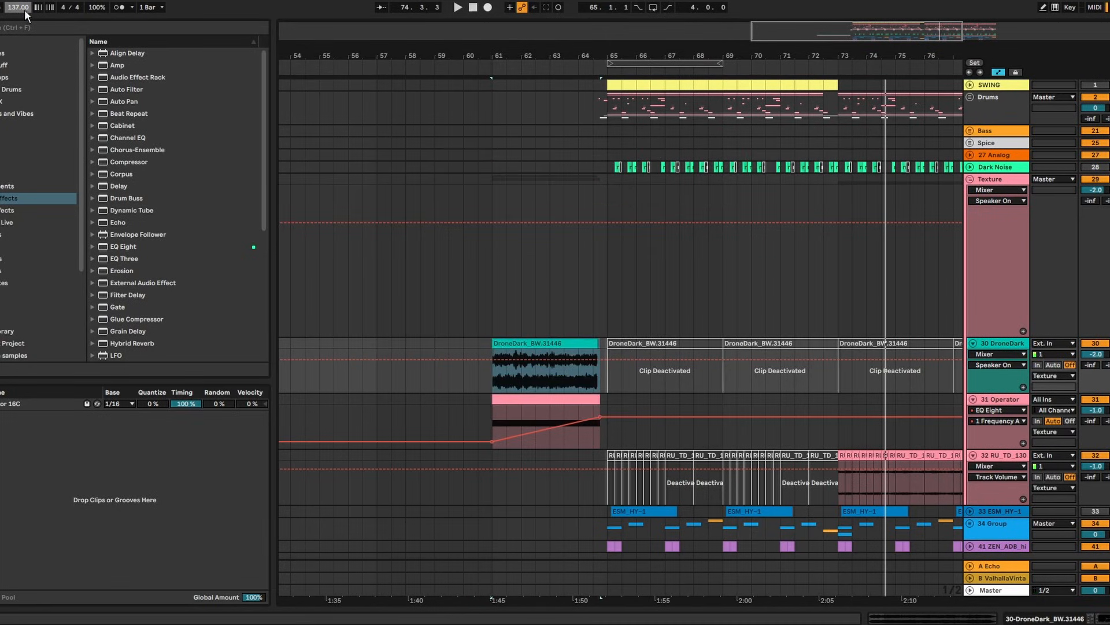
pyautogui.press('Down')
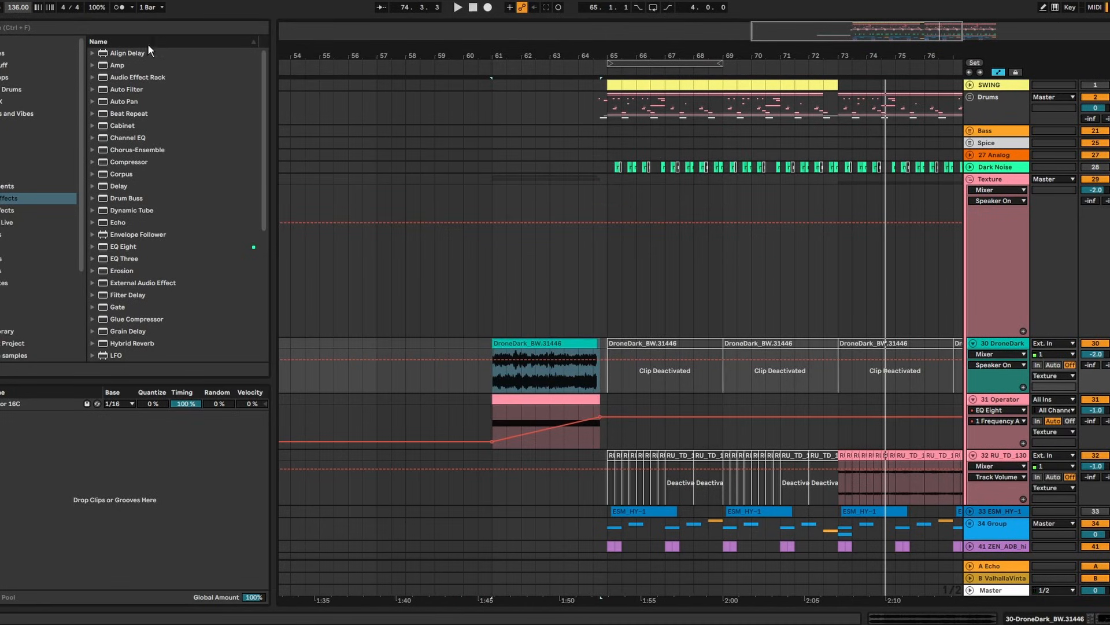
pyautogui.click(494, 287)
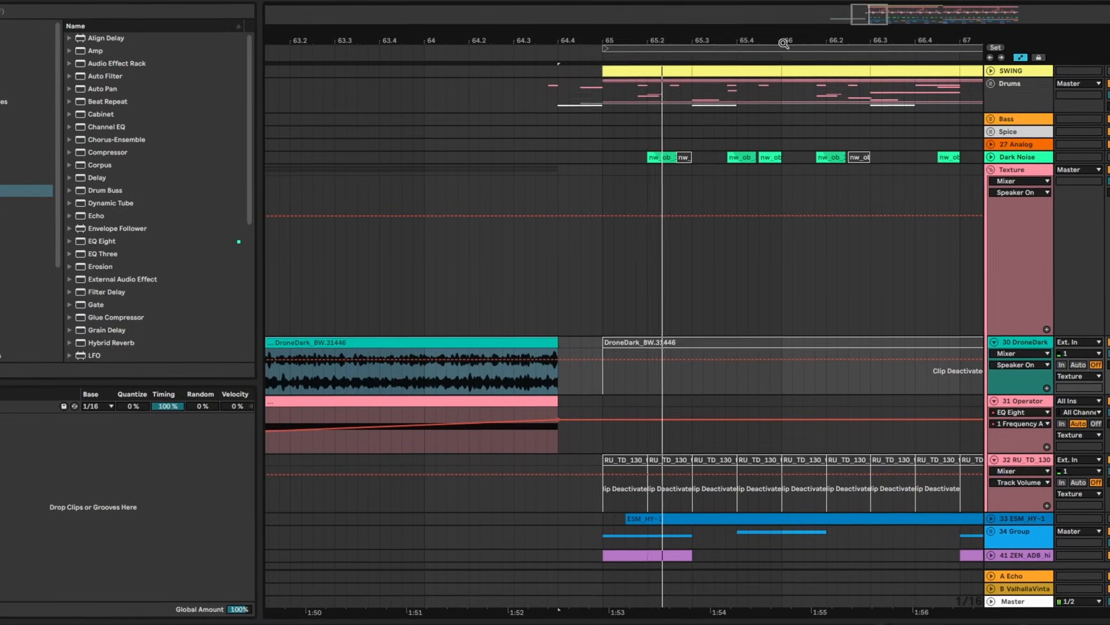
pyautogui.moveTo(787, 42); pyautogui.dragTo(443, 42)
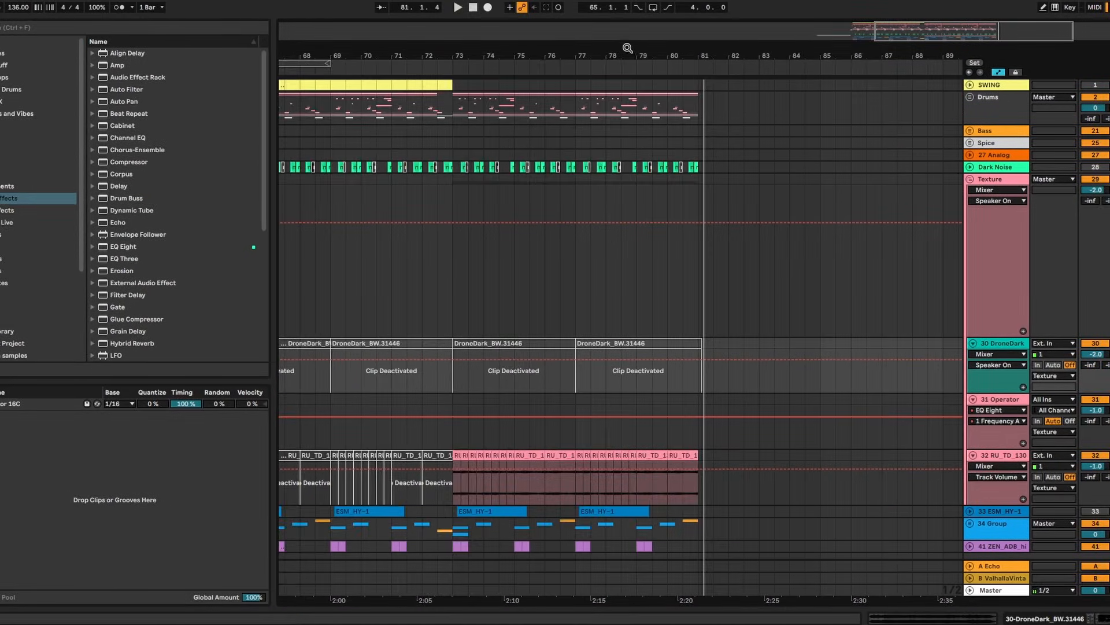
pyautogui.moveTo(625, 47); pyautogui.dragTo(845, 49)
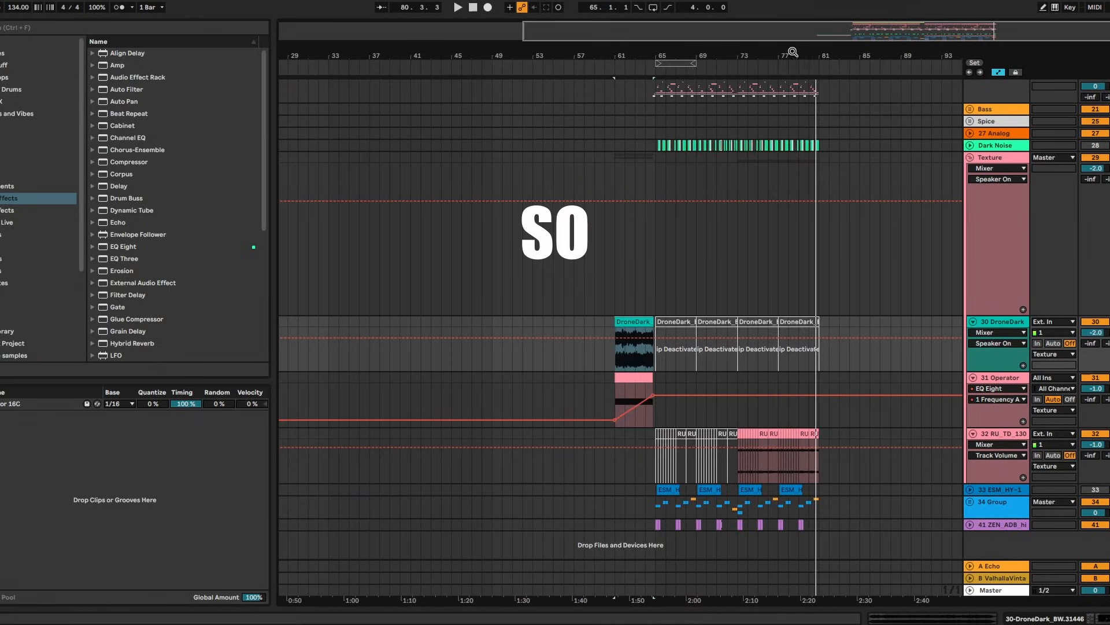
# Resize the DroneDark clip and copy it to bar 57, filling bars 49–65 with two 8-bar clips
pyautogui.moveTo(629, 54); pyautogui.dragTo(628, 109)
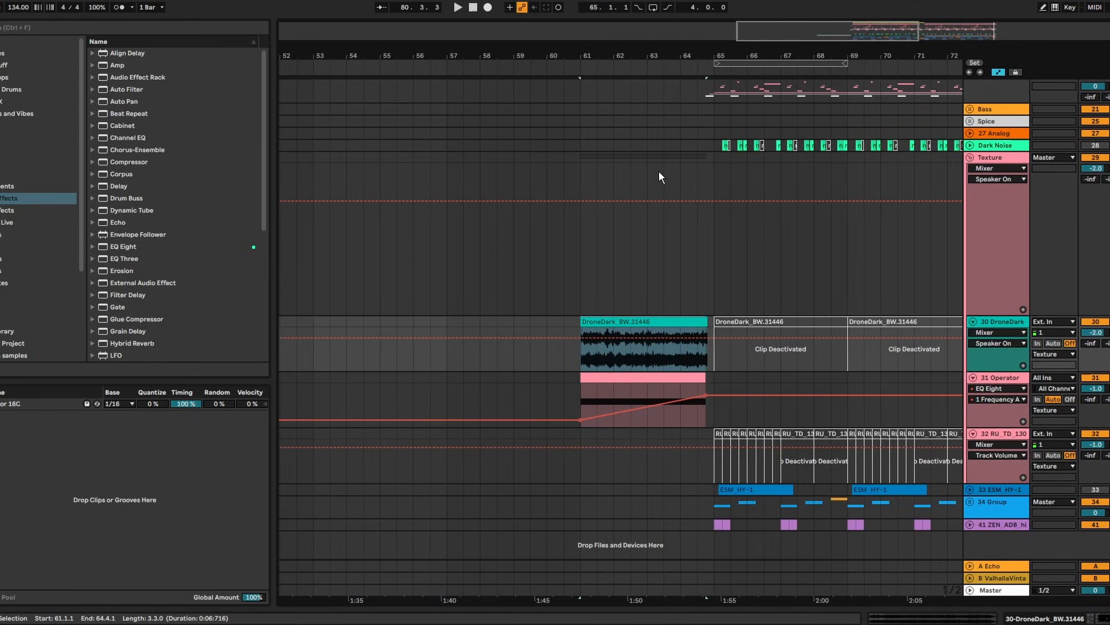
pyautogui.moveTo(706, 322); pyautogui.dragTo(847, 322)
pyautogui.moveTo(581, 321)
pyautogui.mouseDown()
pyautogui.moveTo(536, 318)
pyautogui.moveTo(593, 321)
pyautogui.moveTo(580, 324)
pyautogui.mouseUp()
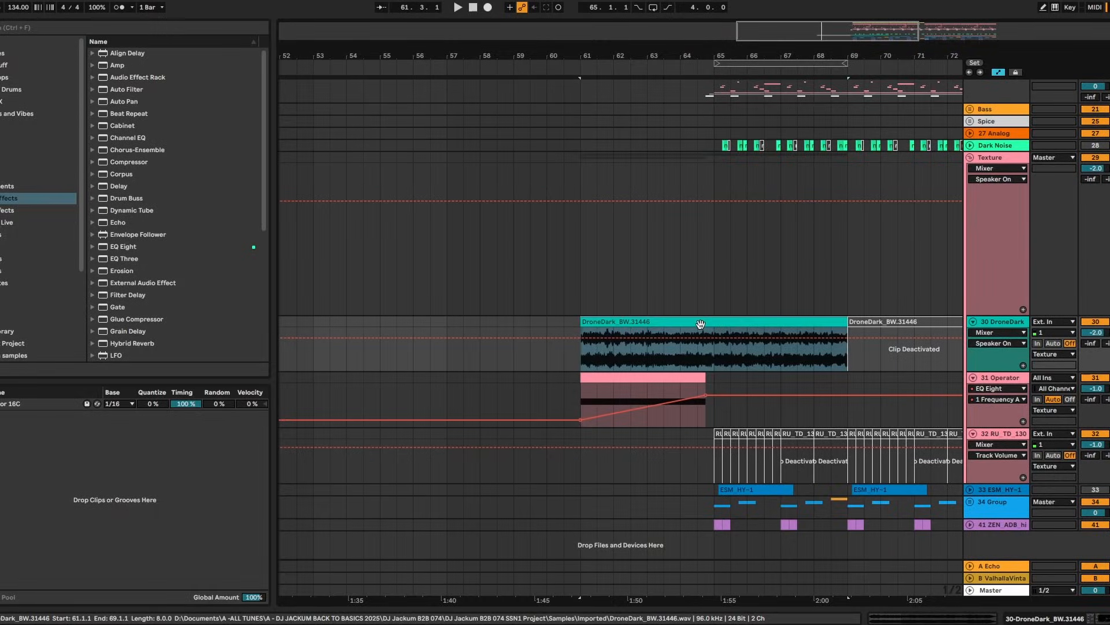
pyautogui.moveTo(732, 325); pyautogui.dragTo(576, 328)
pyautogui.click(445, 320)
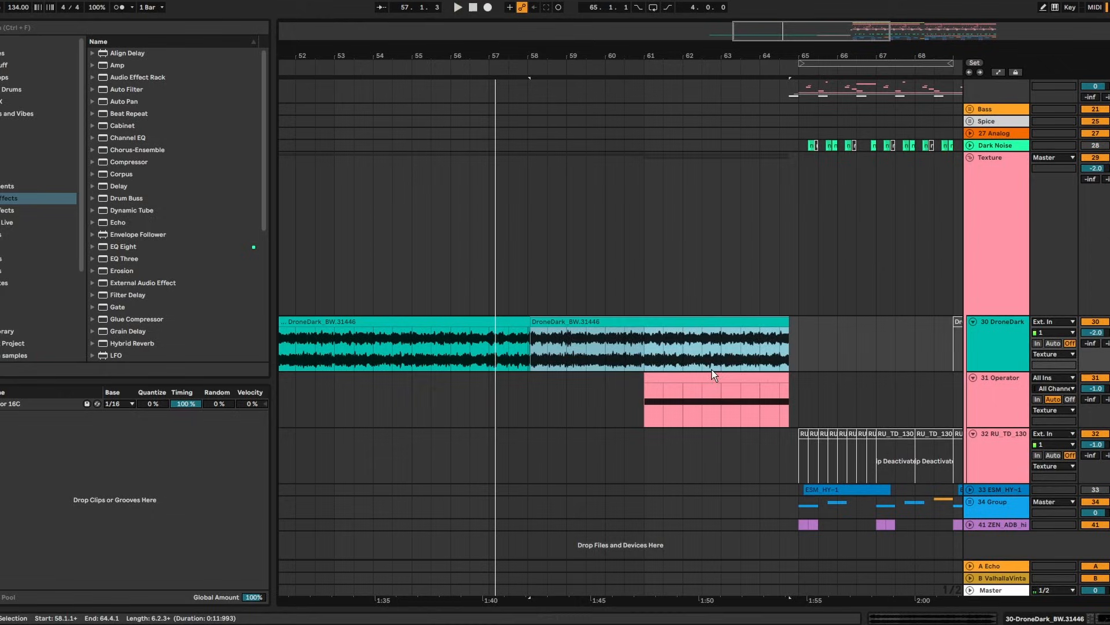
pyautogui.click(732, 411)
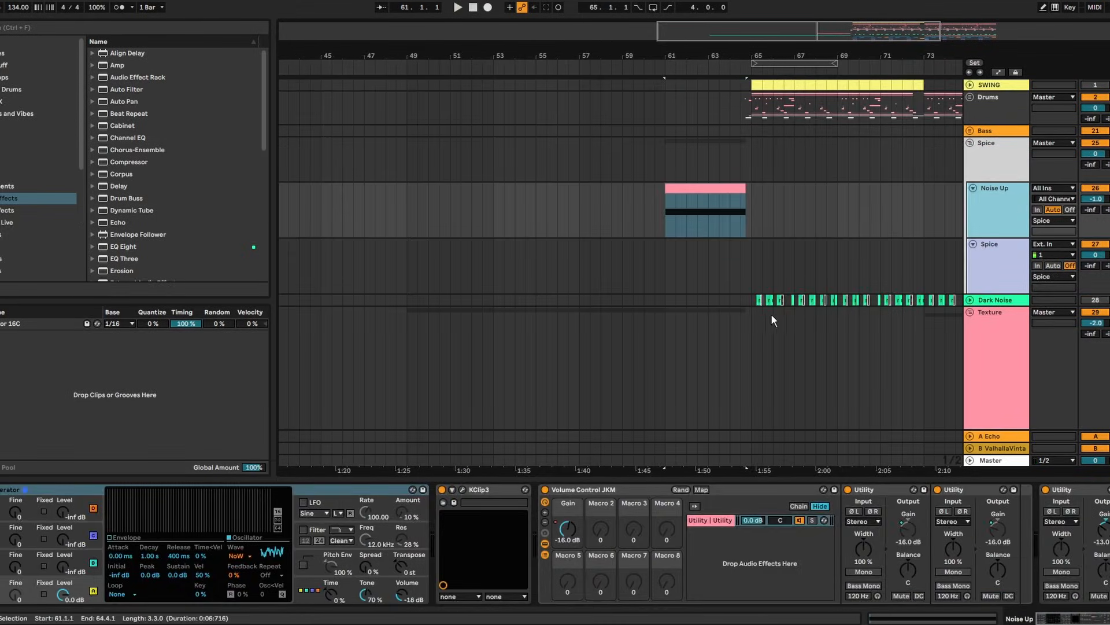
# Hide the device panel and start the Noise Up riser clip at bar 57
pyautogui.hotkey('ctrl', 'alt', 'l')
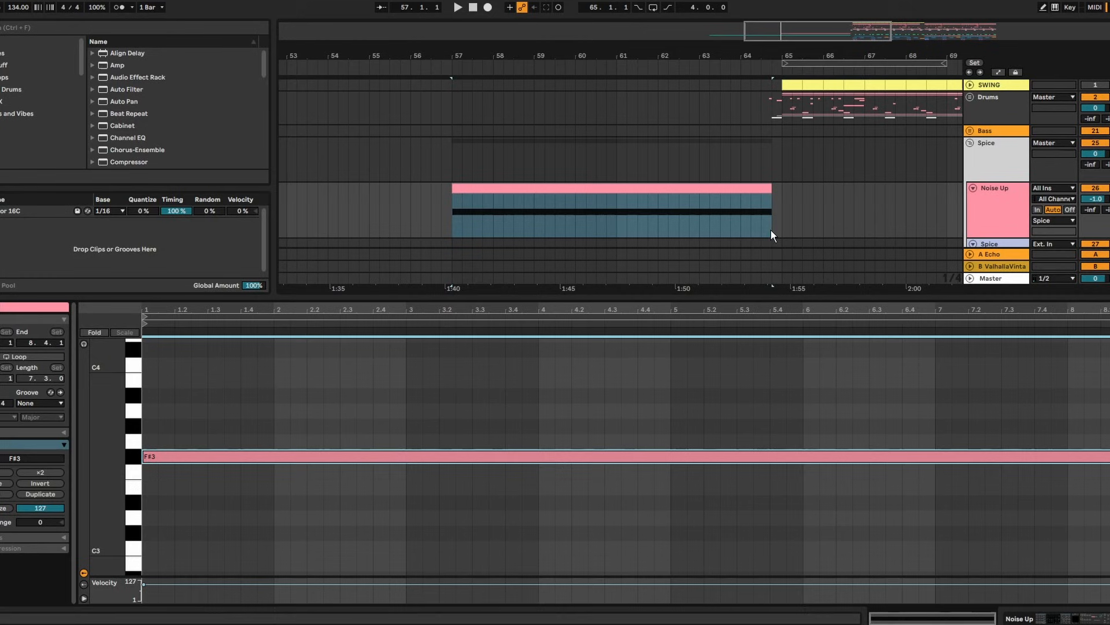
pyautogui.click(1020, 204)
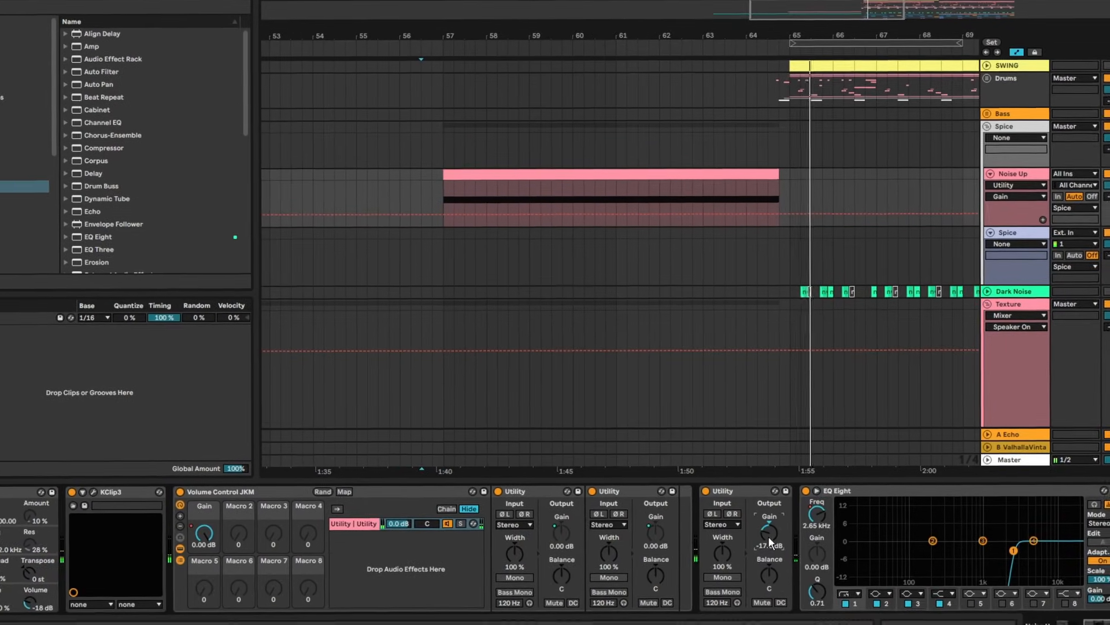
pyautogui.moveTo(566, 218); pyautogui.dragTo(699, 217)
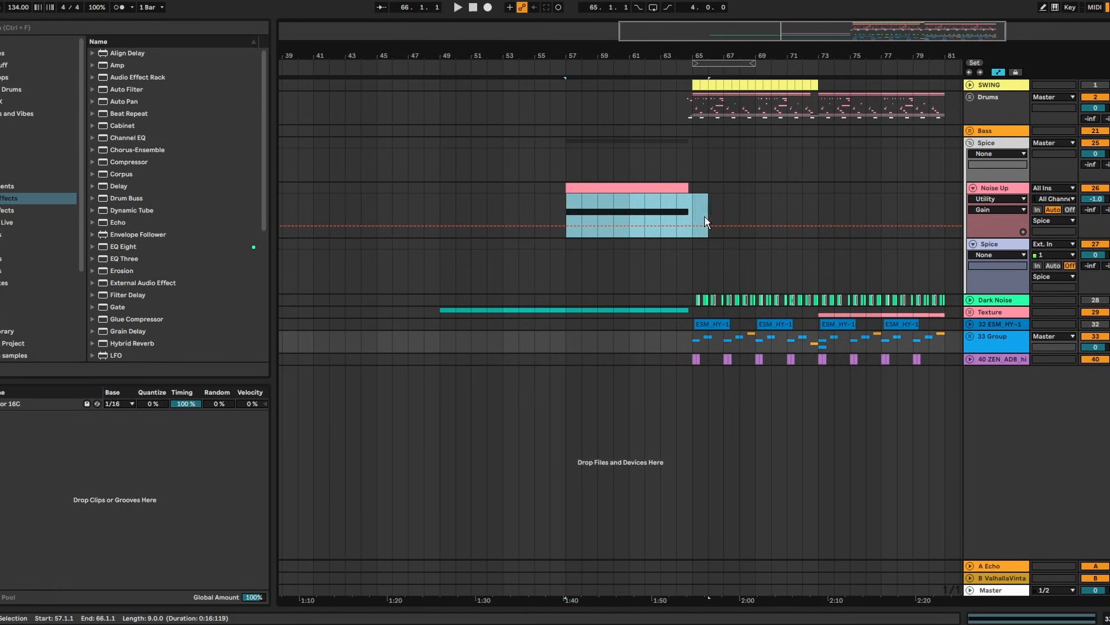
pyautogui.moveTo(698, 273); pyautogui.dragTo(943, 263)
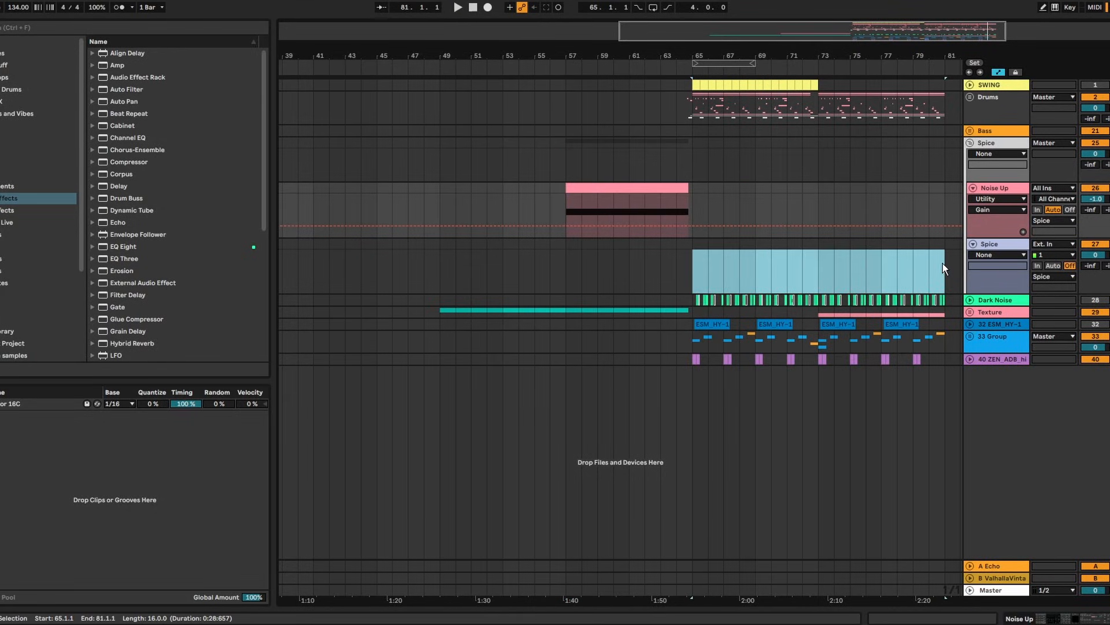
# Reveal the Werm track inside 33 Group, folding 39 Serum 2, and play the Werm clips
pyautogui.click(970, 336)
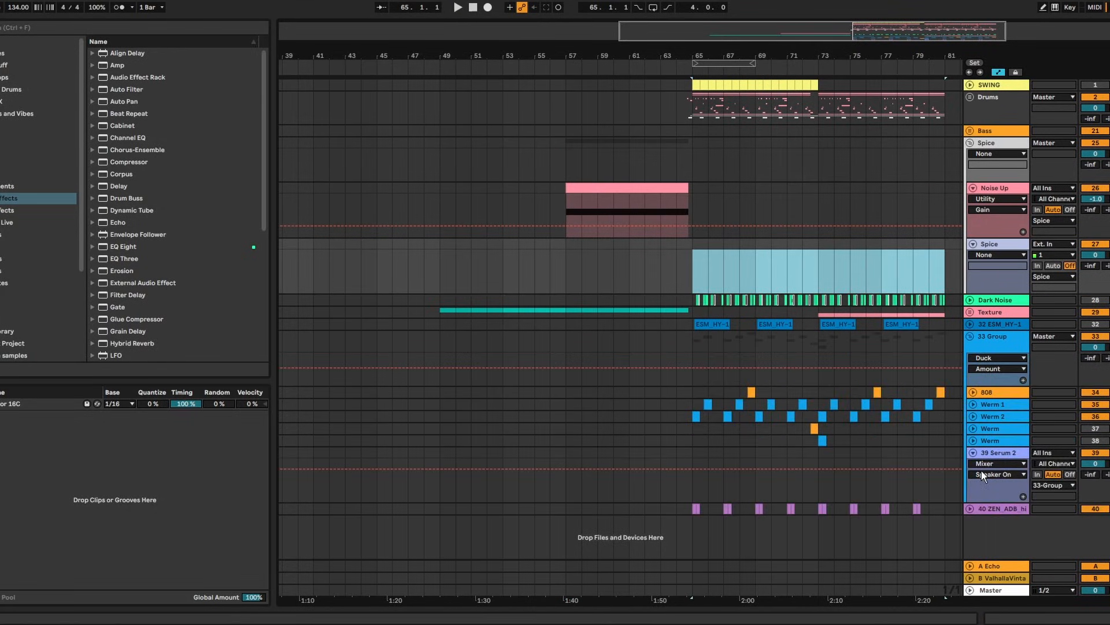
pyautogui.click(972, 453)
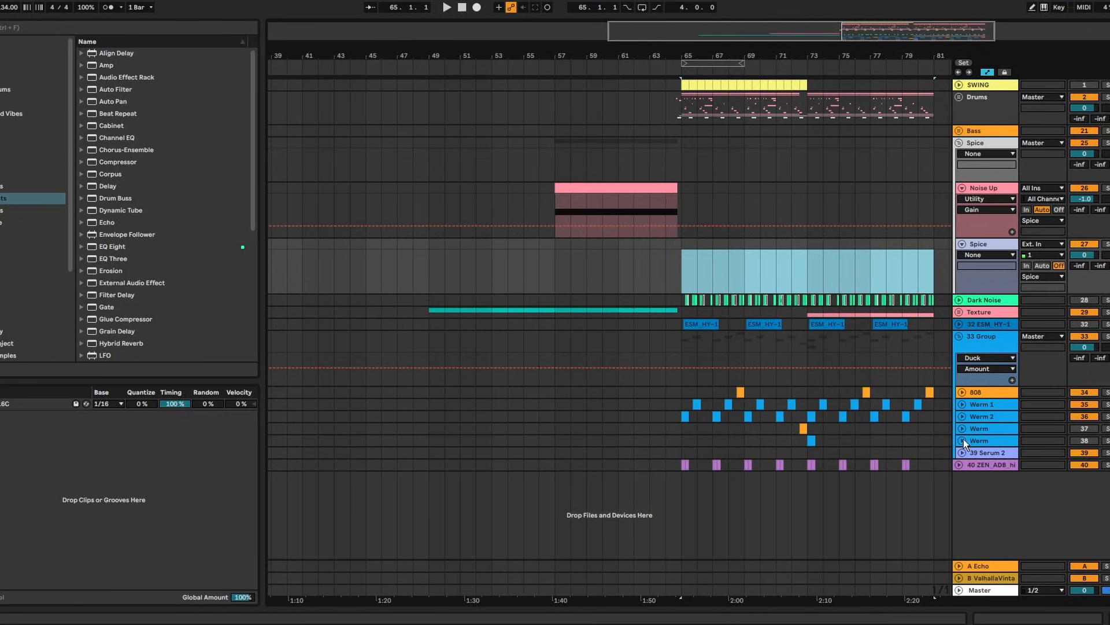
pyautogui.click(960, 429)
pyautogui.press('space')
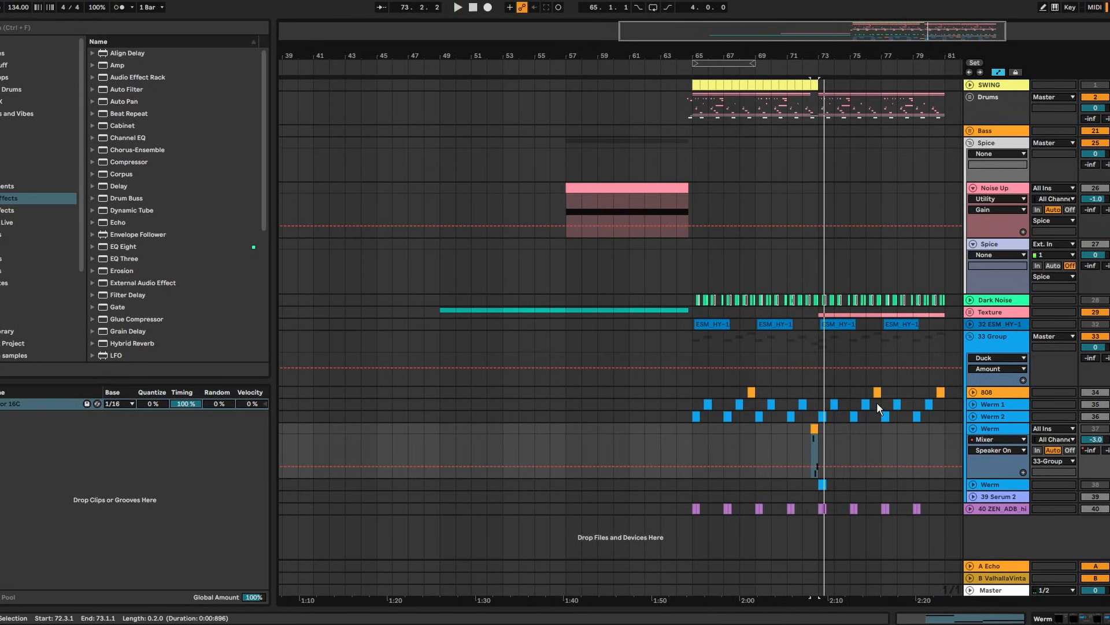
pyautogui.click(852, 417)
# Move the second Werm clip to bar 49 and play it back
pyautogui.click(787, 426)
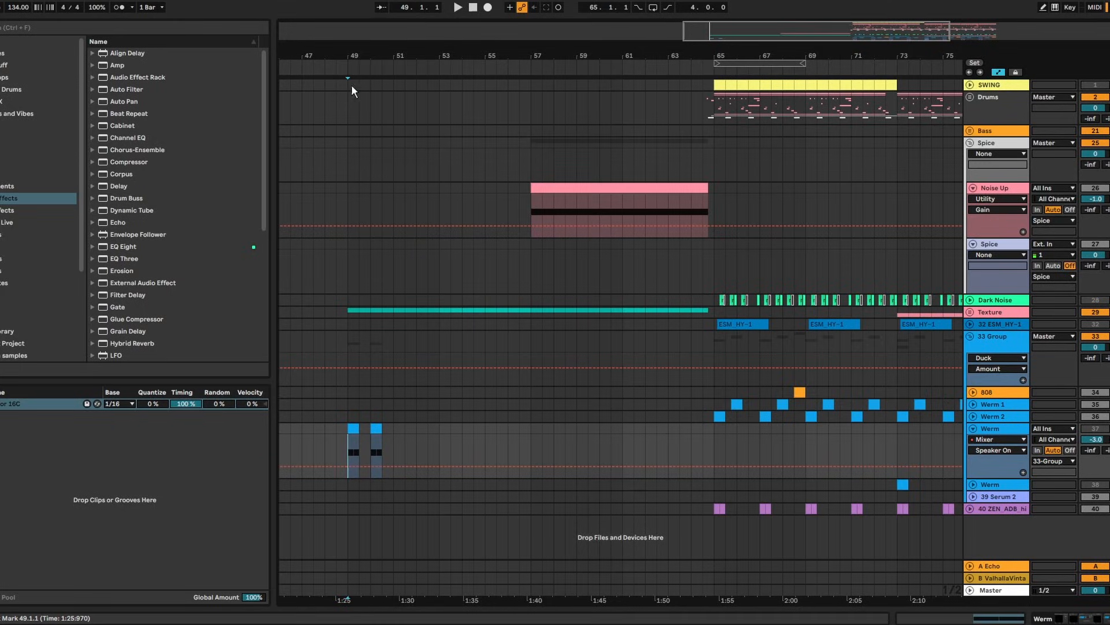
pyautogui.moveTo(357, 55); pyautogui.dragTo(440, 124)
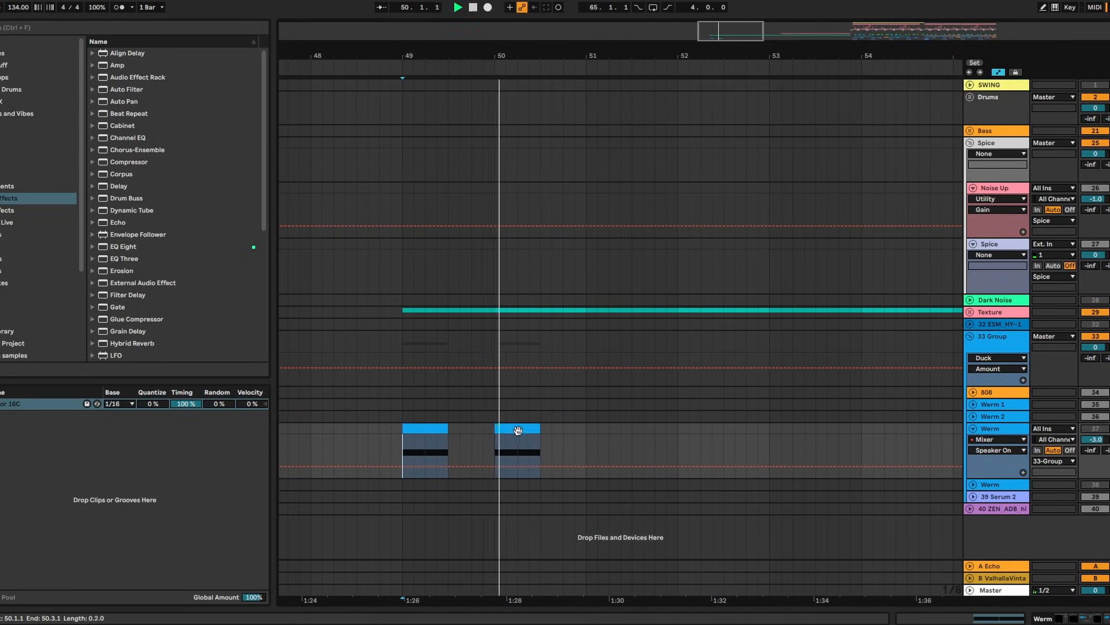
pyautogui.press('space')
pyautogui.moveTo(516, 431); pyautogui.dragTo(491, 439)
pyautogui.press('space')
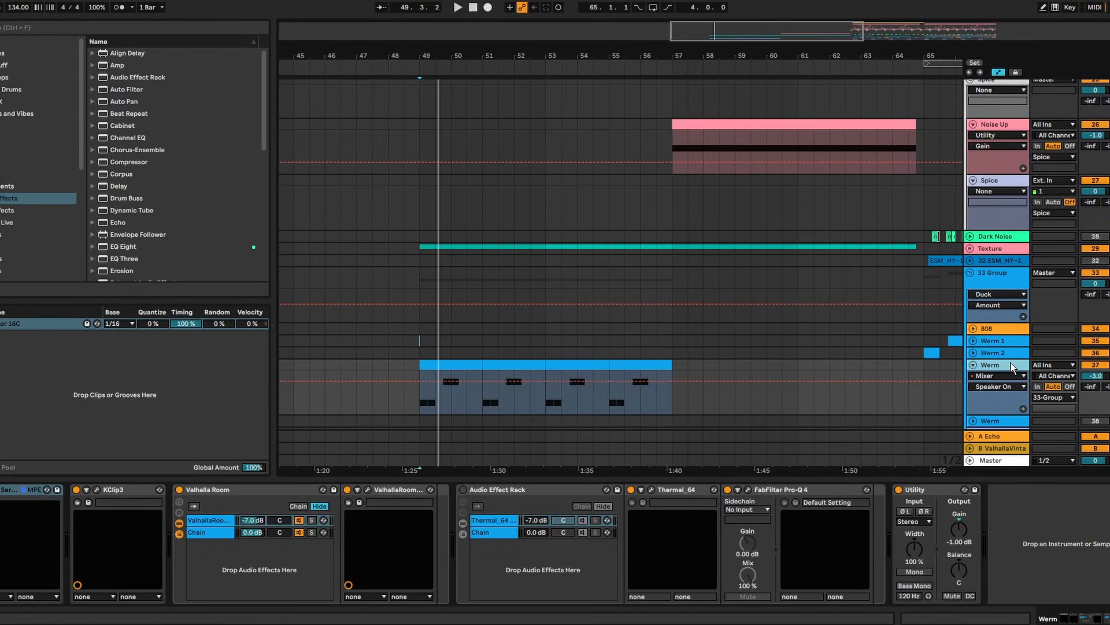
# Play the Werm clip from bar 49 and inspect LFO 2 in its Serum synth
pyautogui.click(445, 363)
pyautogui.press('space')
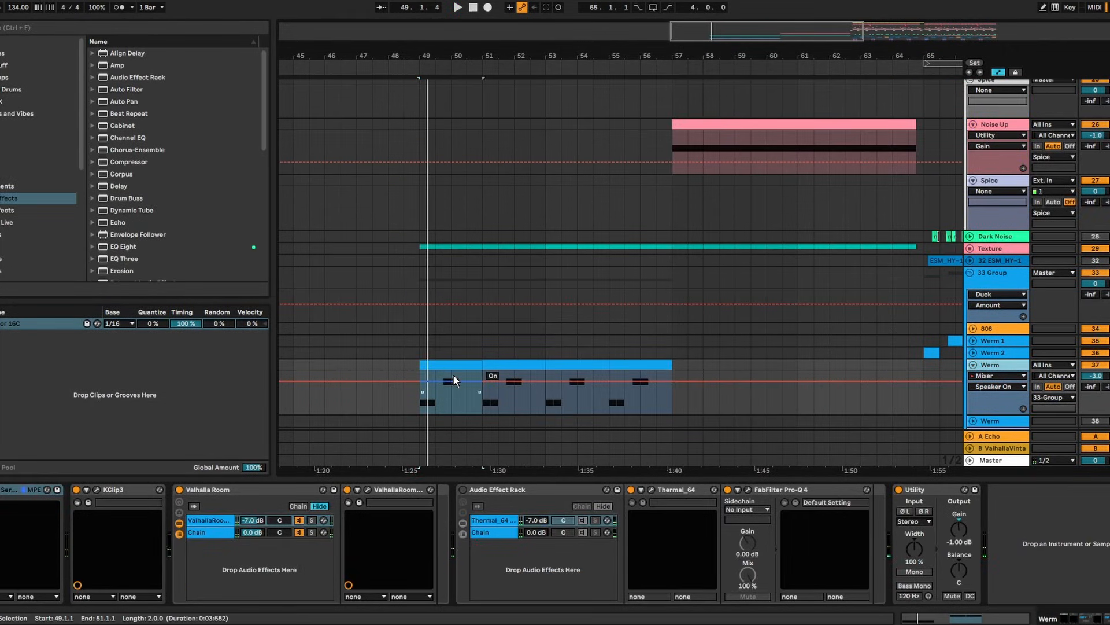
pyautogui.doubleClick(460, 369)
pyautogui.click(293, 467)
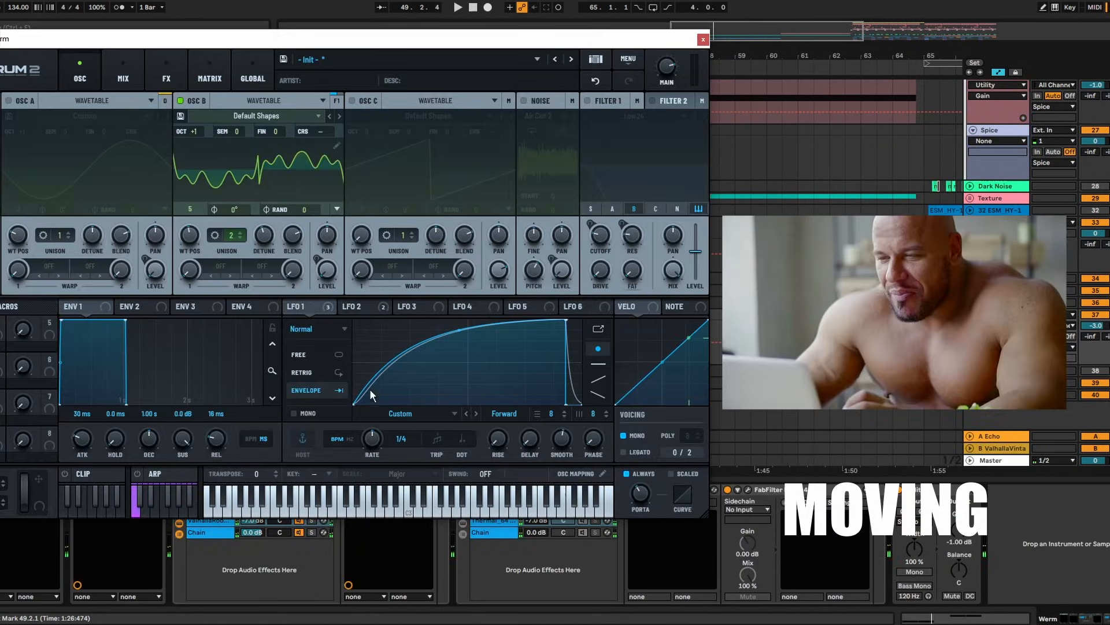
pyautogui.click(364, 306)
pyautogui.press('space')
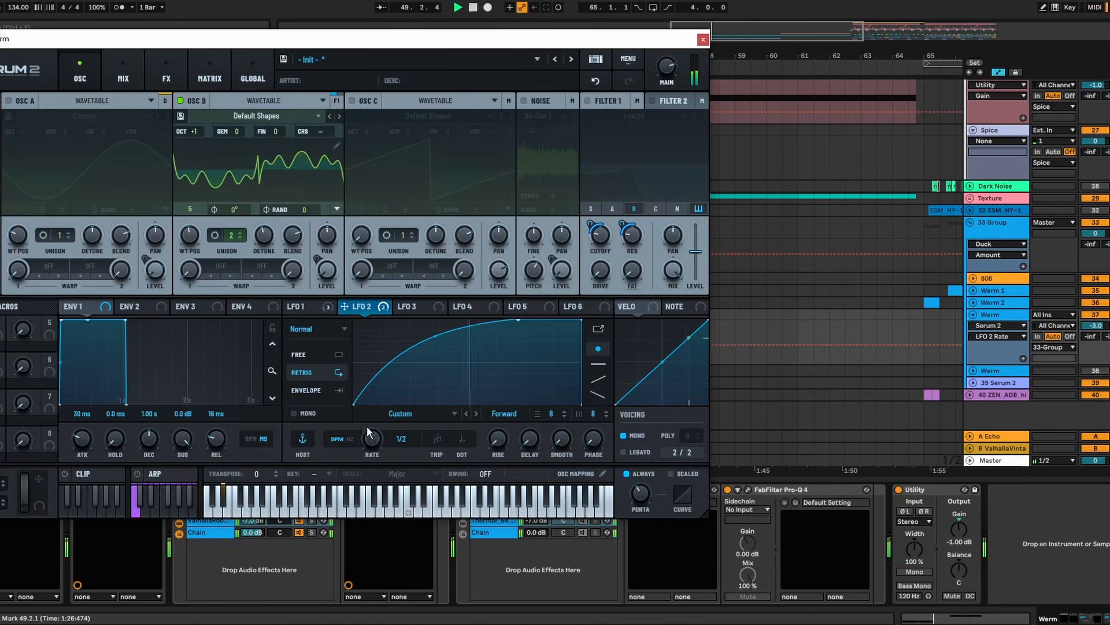
# Close Serum and choose a filter type for EQ Eight band 8 on the Werm chain
pyautogui.click(703, 40)
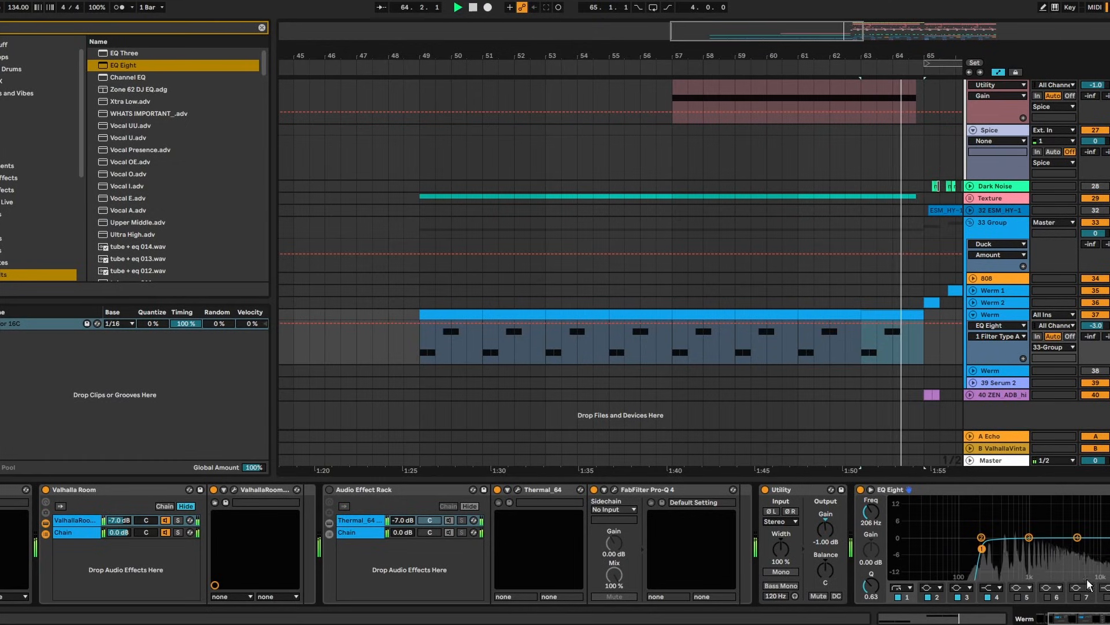
pyautogui.press('space')
pyautogui.click(1105, 588)
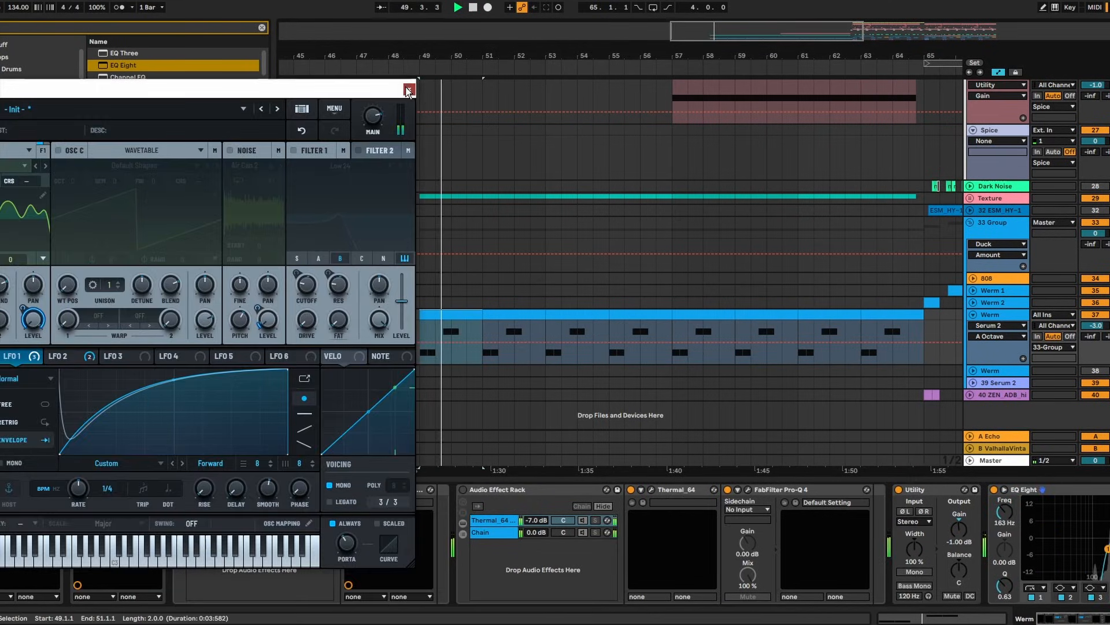
pyautogui.hotkey('ctrl', 'alt', 'p')
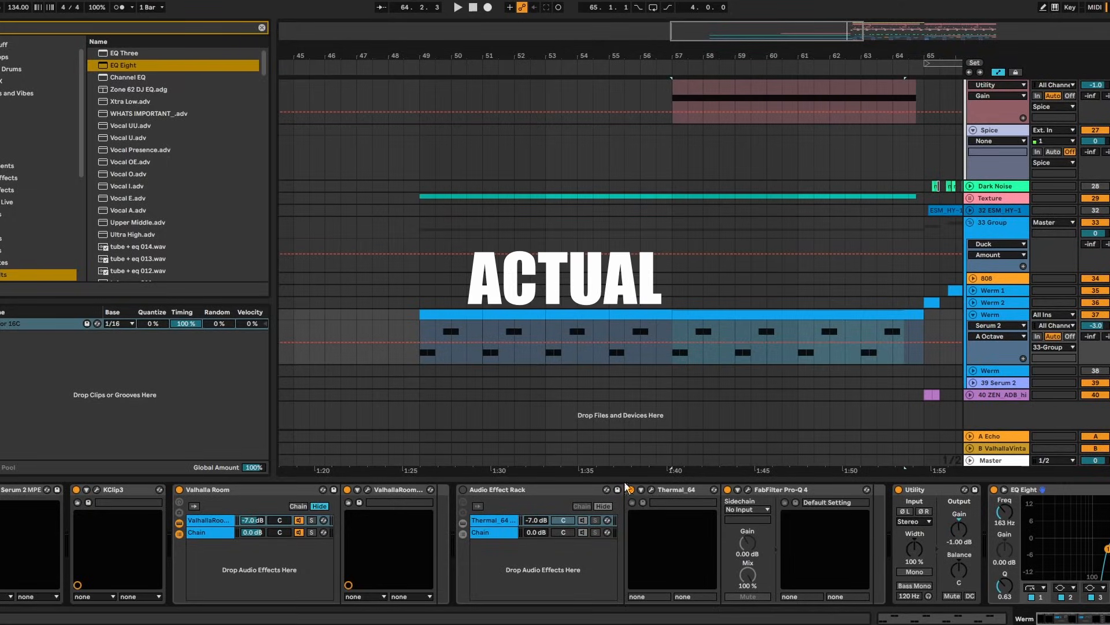
# Place the 391 Hz band-pass EQ Eight ahead of Valhalla Room in the Werm chain
pyautogui.click(226, 489)
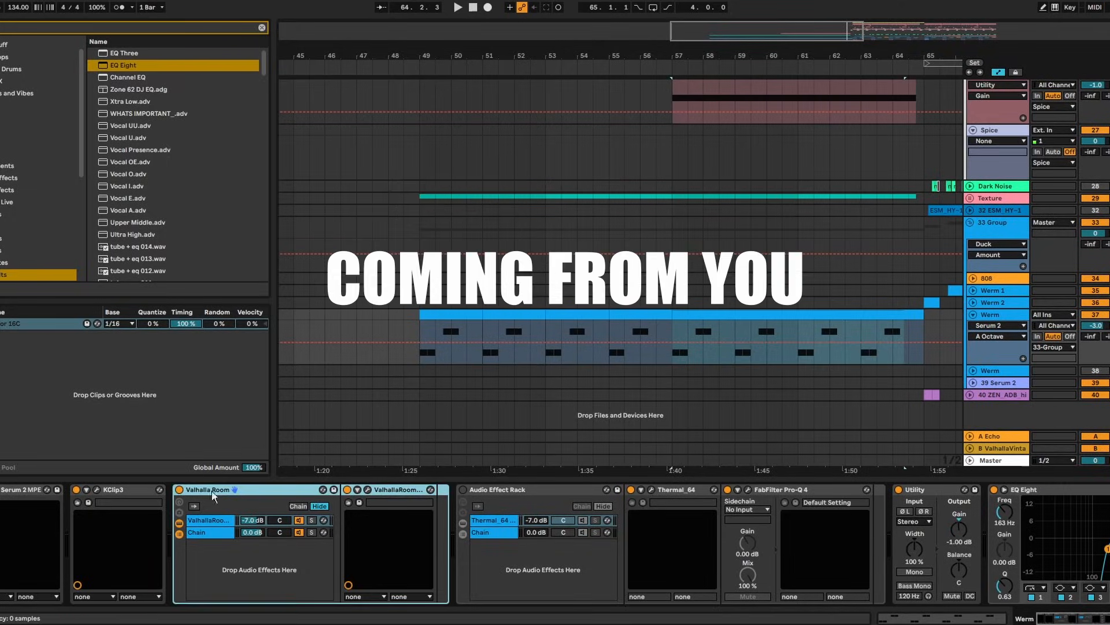
pyautogui.hscroll(5, 556, 544)
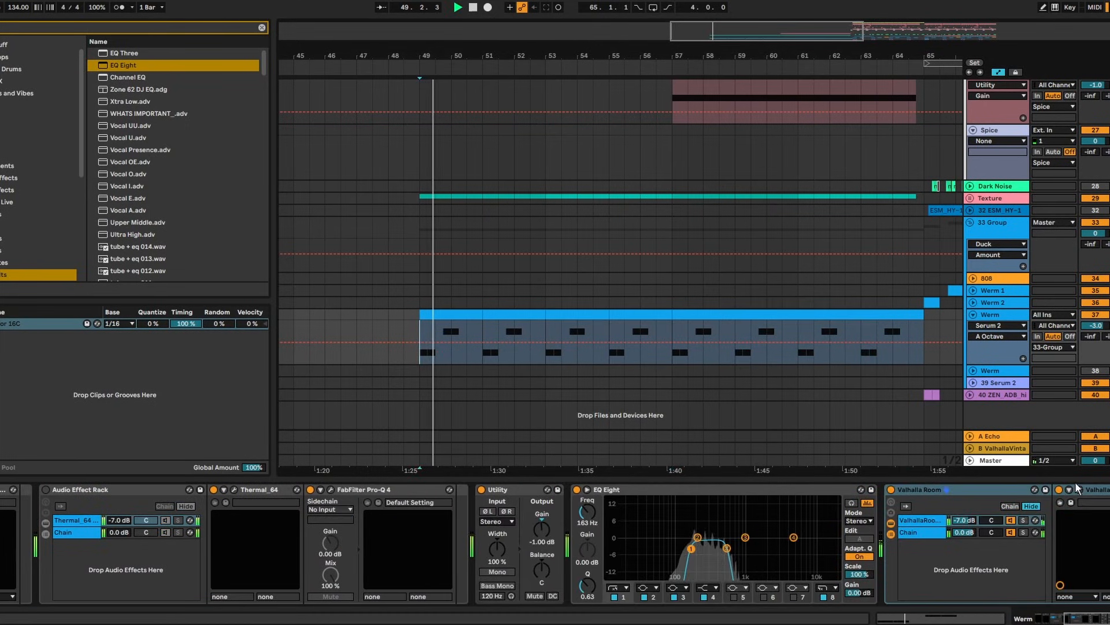
pyautogui.click(1079, 489)
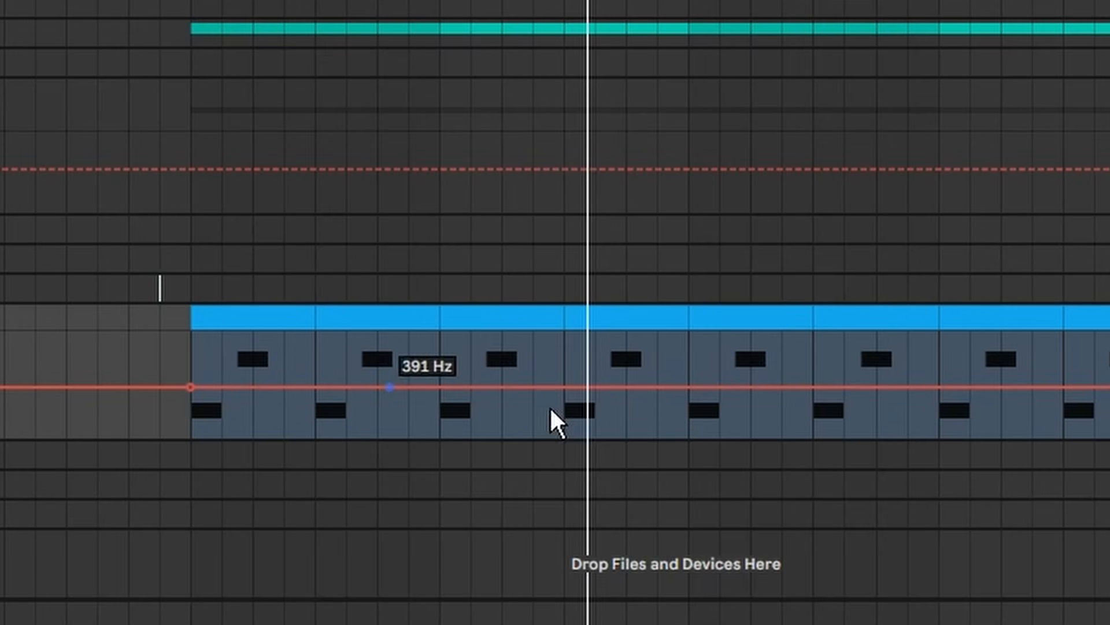
# Automate the Werm filter rising from 695 Hz to 3.47 kHz and lengthen ValhallaRoom's decay
pyautogui.moveTo(689, 387); pyautogui.dragTo(688, 380)
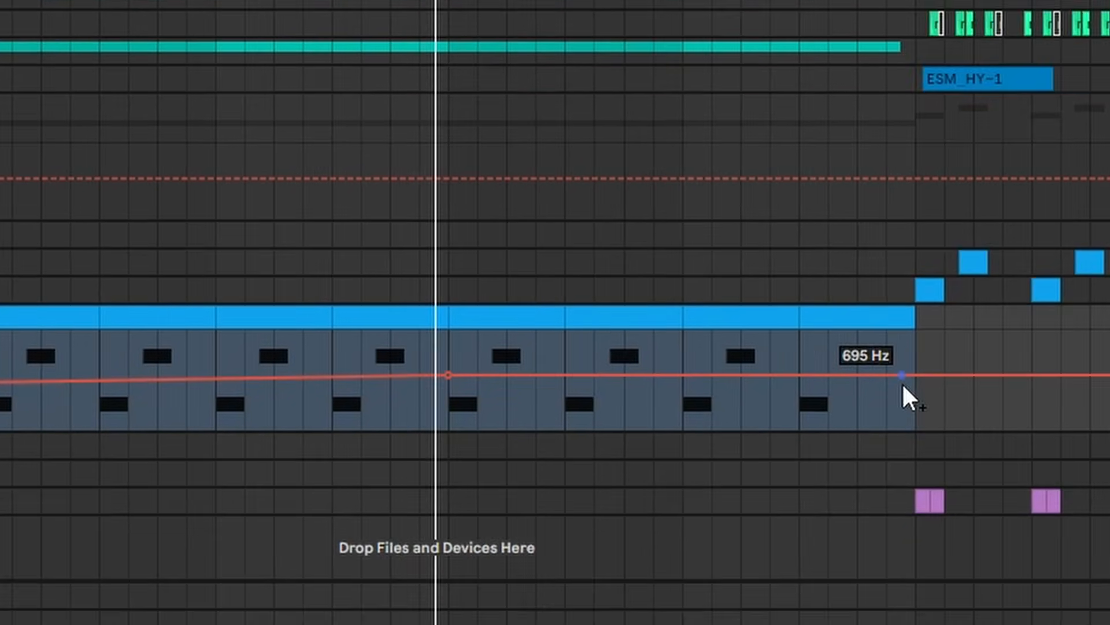
pyautogui.moveTo(903, 381); pyautogui.dragTo(878, 341)
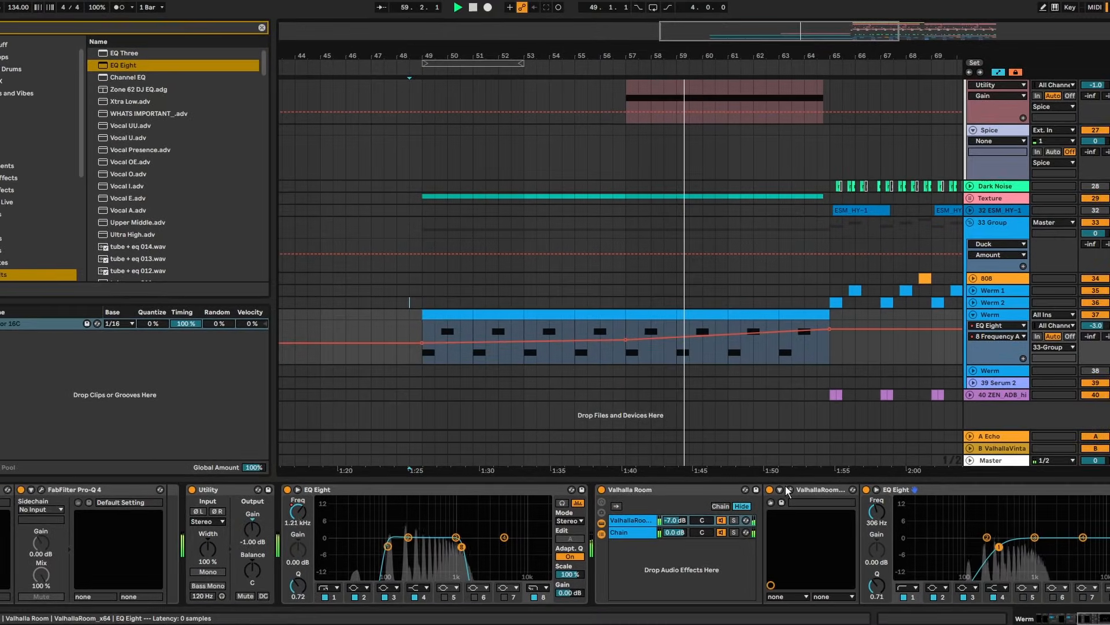
pyautogui.click(797, 535)
pyautogui.moveTo(701, 422); pyautogui.dragTo(700, 410)
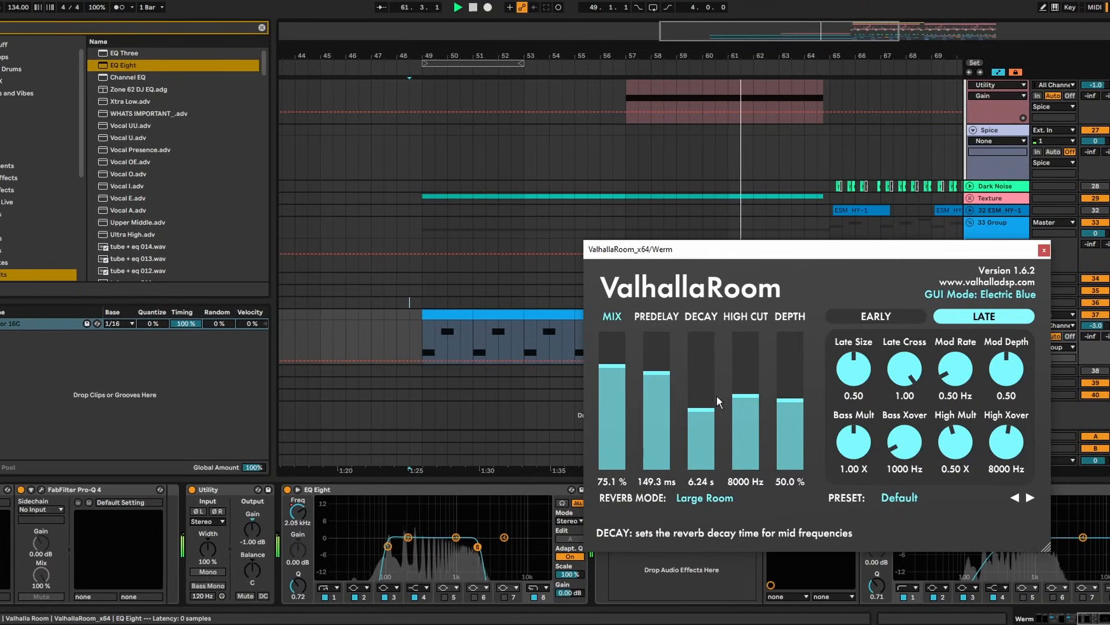
pyautogui.click(1043, 251)
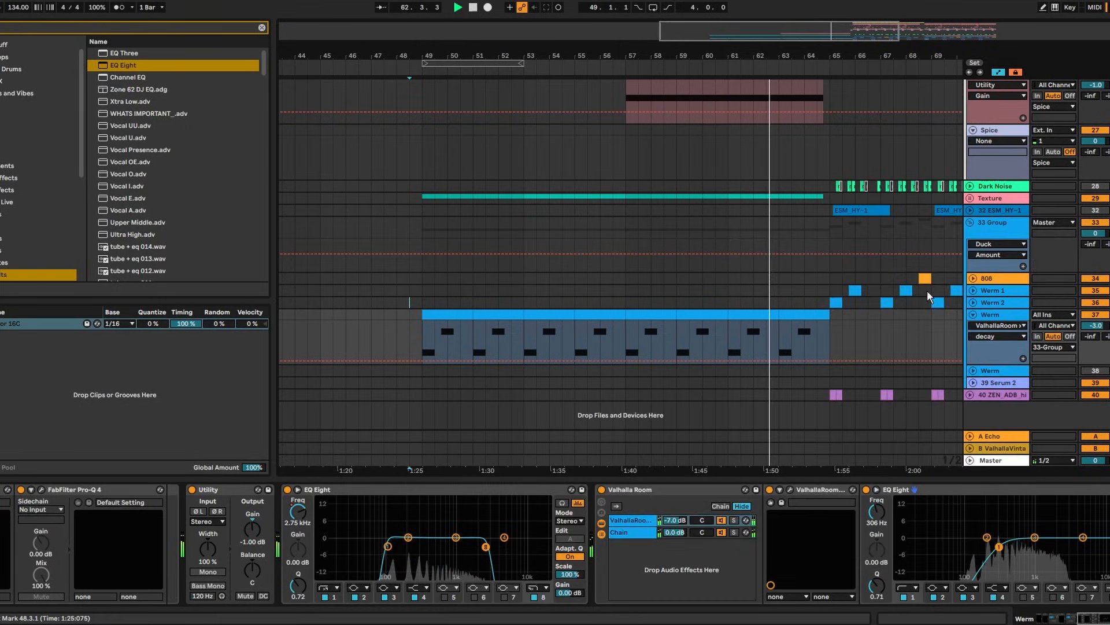
# Refine EQ Eight's 8 Frequency A automation with a 256 Hz point near bar 64
pyautogui.click(298, 523)
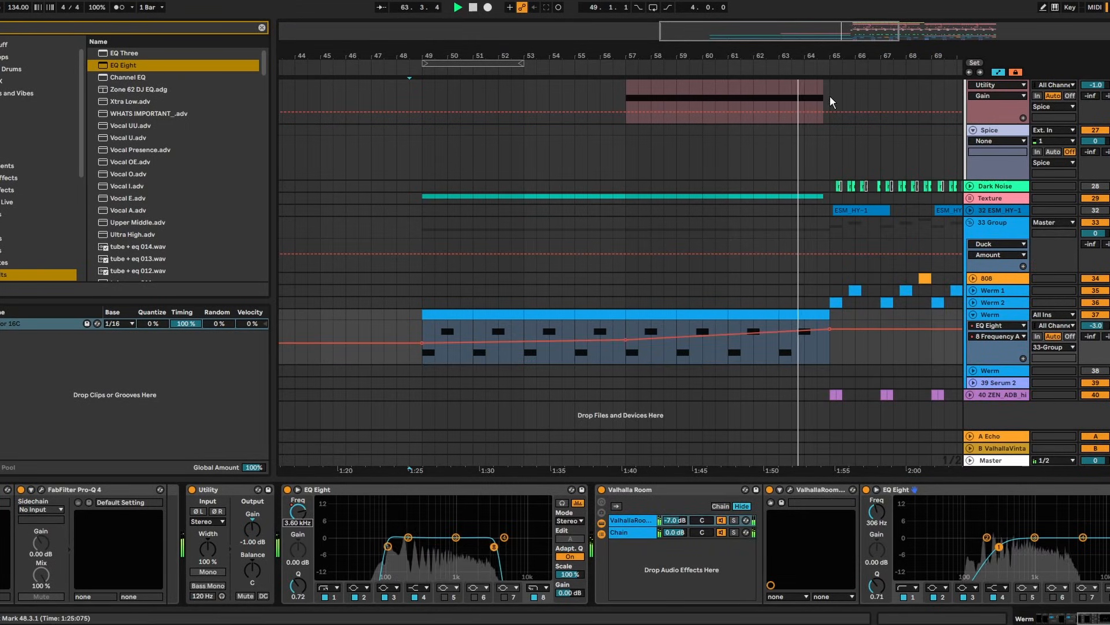
pyautogui.moveTo(817, 56); pyautogui.dragTo(818, 113)
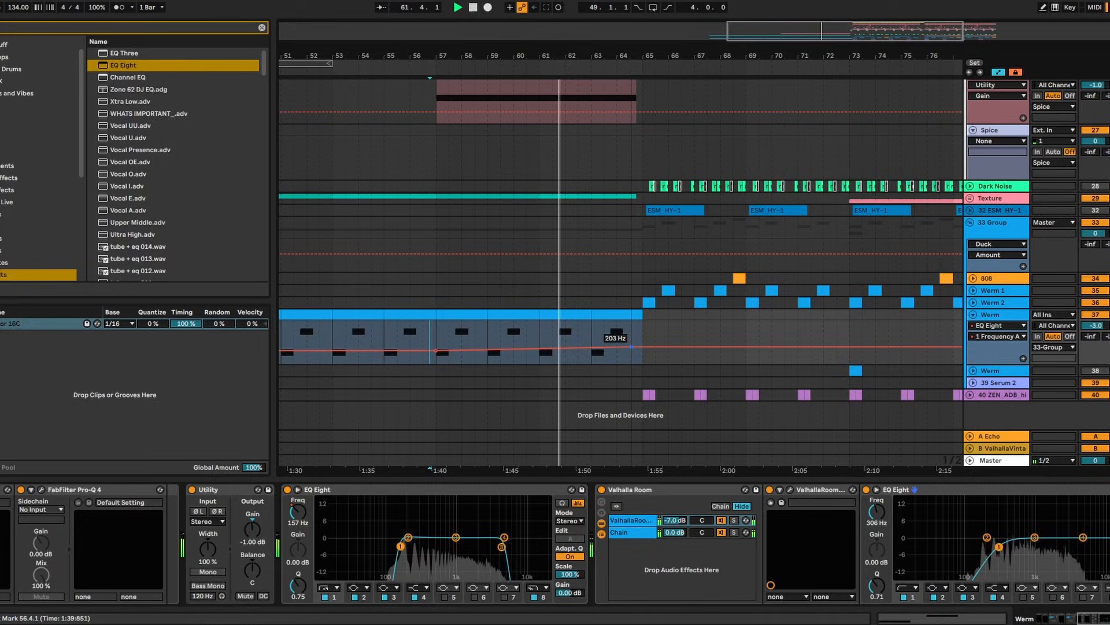
pyautogui.moveTo(631, 347); pyautogui.dragTo(632, 345)
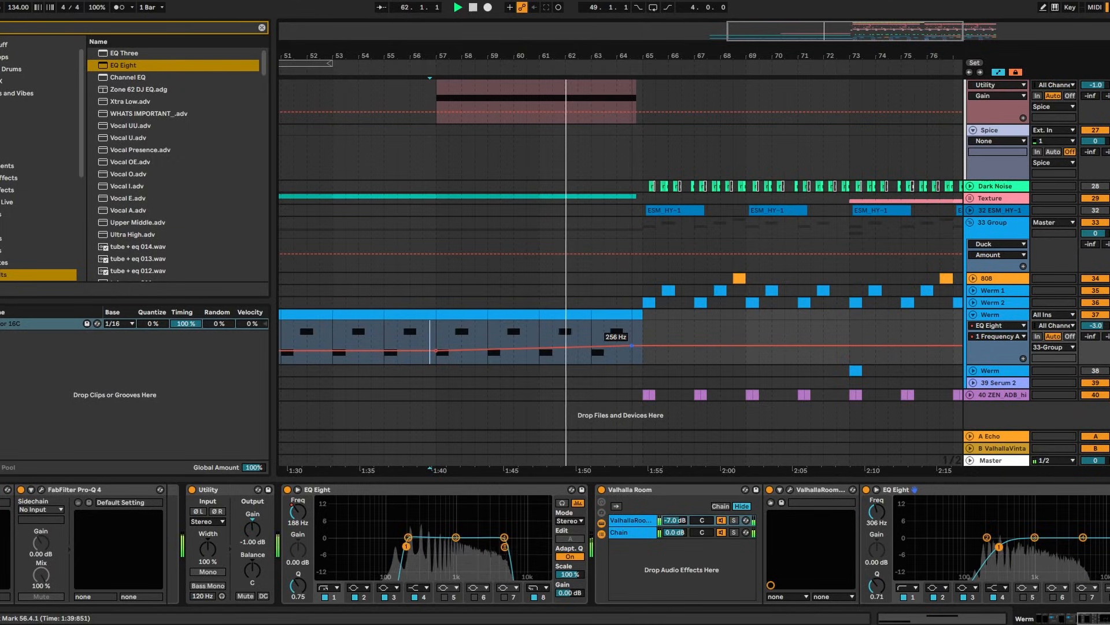
pyautogui.moveTo(624, 55); pyautogui.dragTo(627, 116)
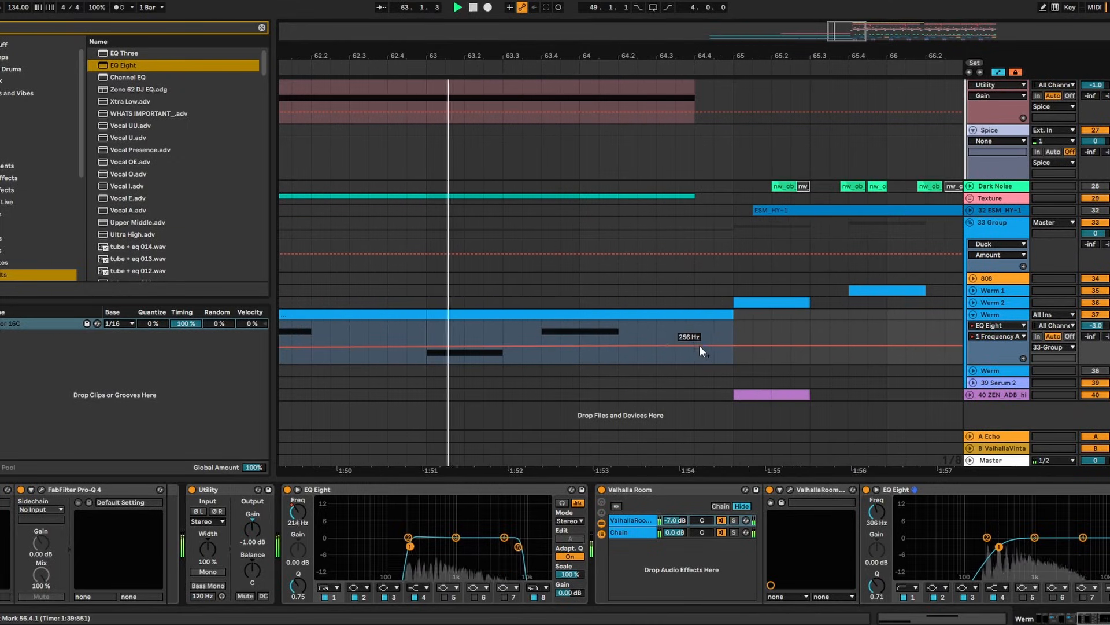
pyautogui.moveTo(669, 347); pyautogui.dragTo(679, 346)
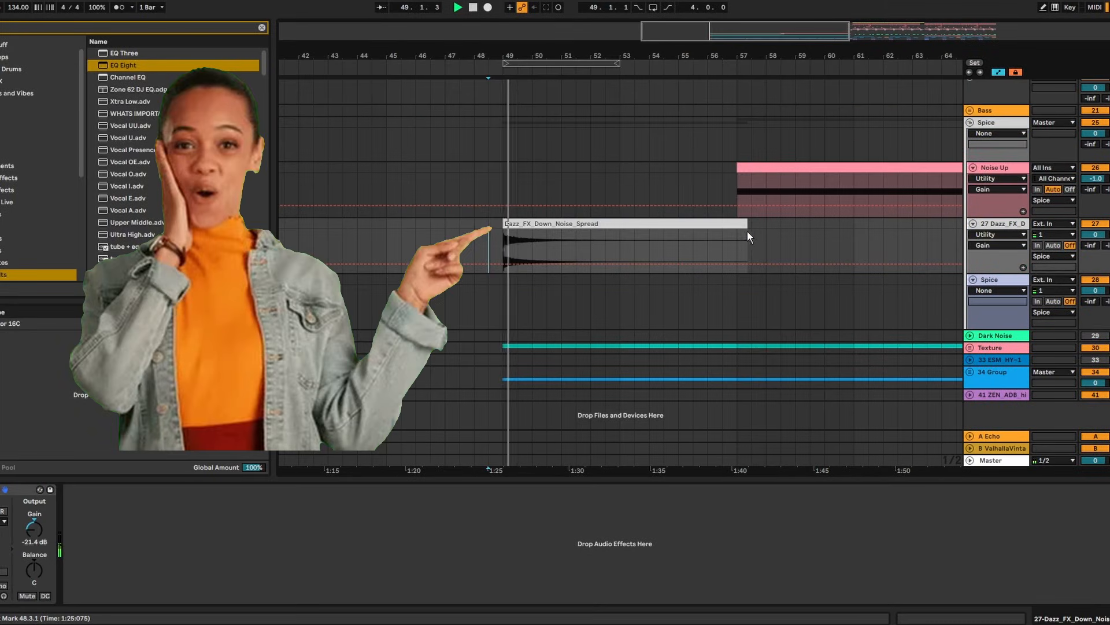
# Trim the noise downlifter to end at bar 57, set Utility gain to -25.6 dB, and record resampling
pyautogui.moveTo(741, 224); pyautogui.dragTo(734, 225)
pyautogui.moveTo(34, 532); pyautogui.dragTo(34, 539)
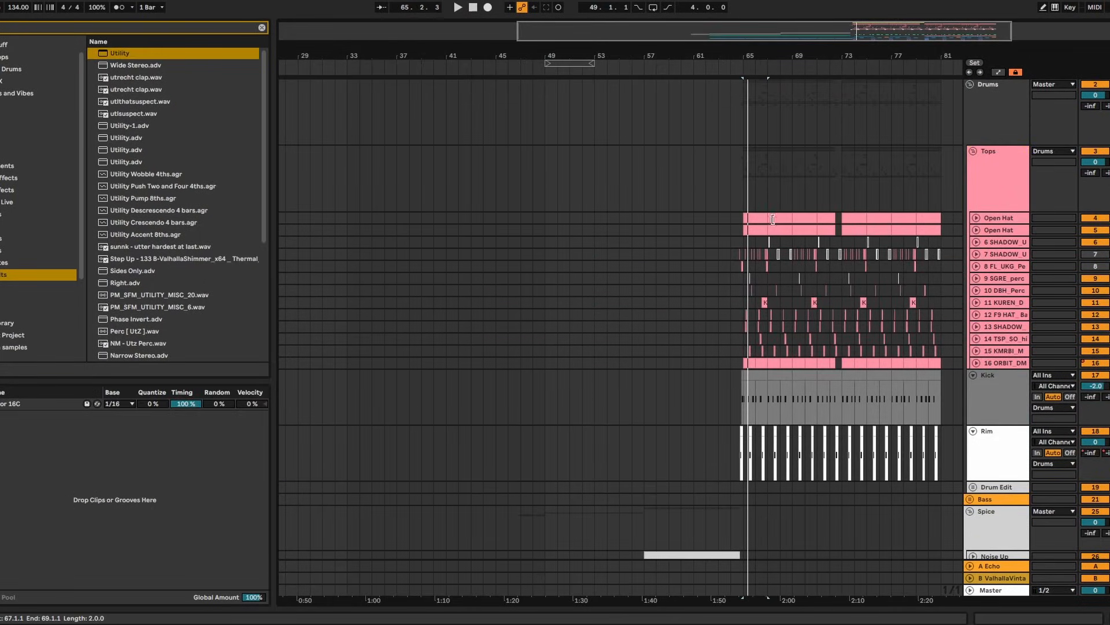
pyautogui.click(759, 226)
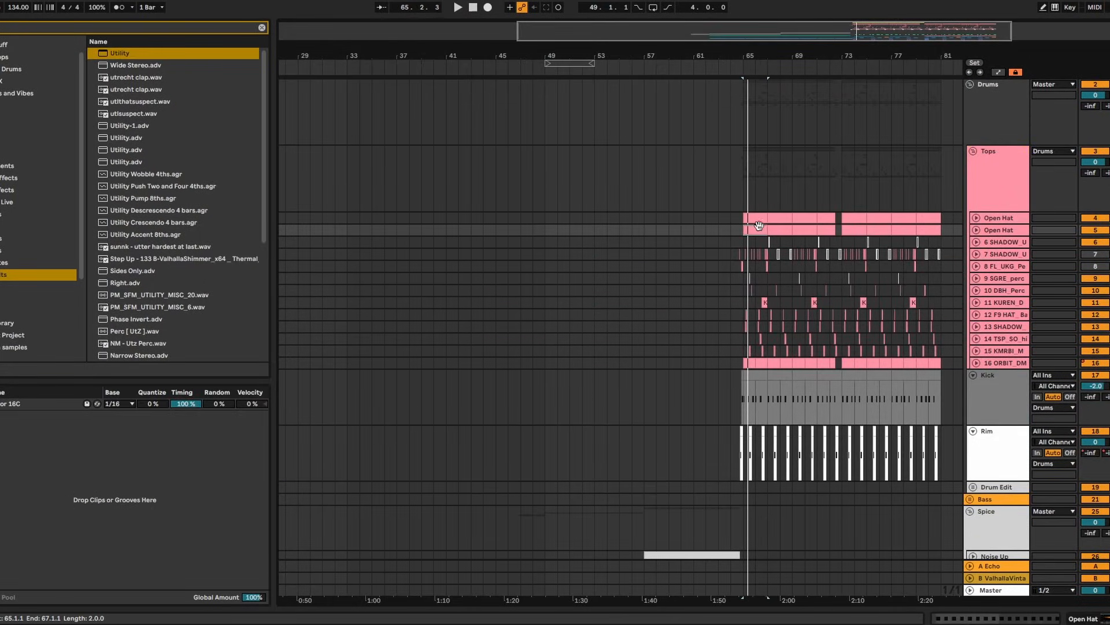
pyautogui.press('F9')
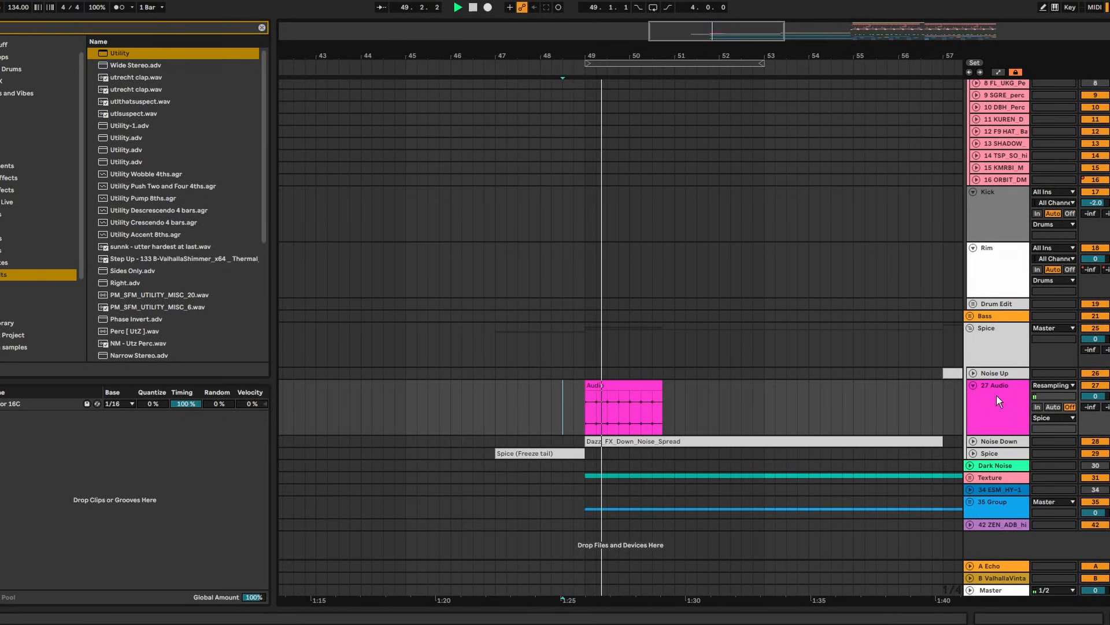
# Add an Echo chain to the 27 Audio rack with filter off, 56% feedback and 27.0 ms delays
pyautogui.doubleClick(991, 395)
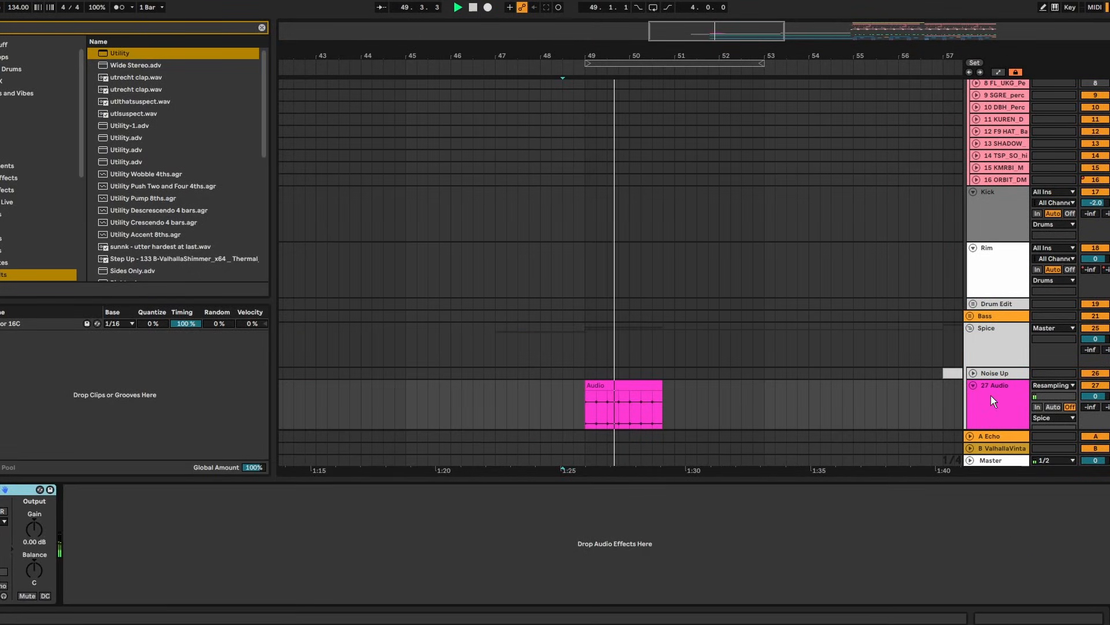
pyautogui.scroll(-3, 614, 337)
pyautogui.click(615, 330)
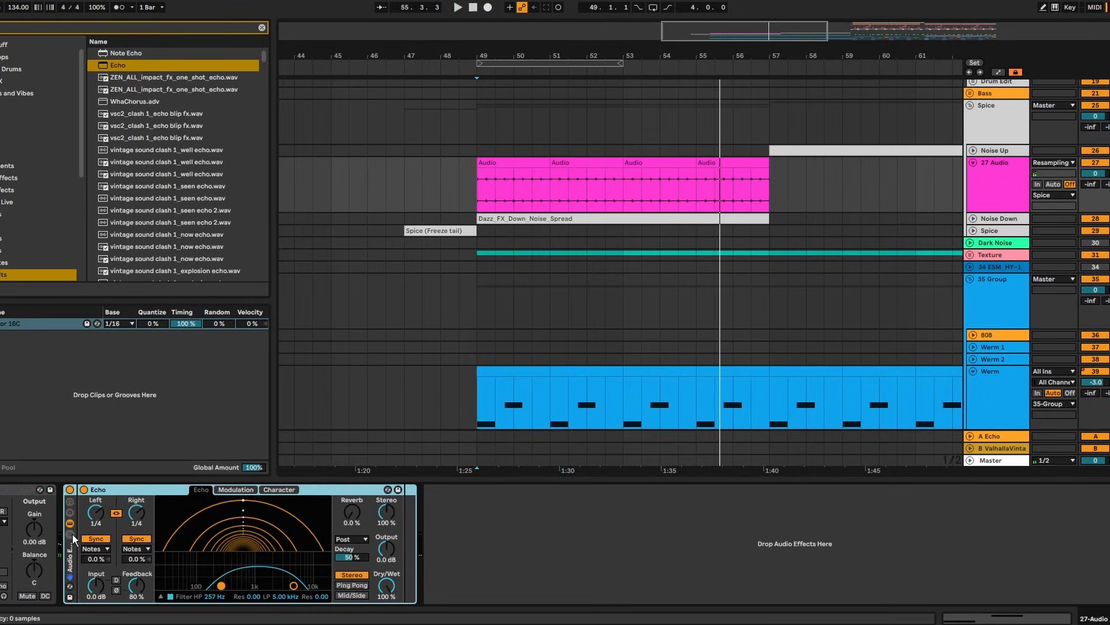
pyautogui.rightClick(108, 542)
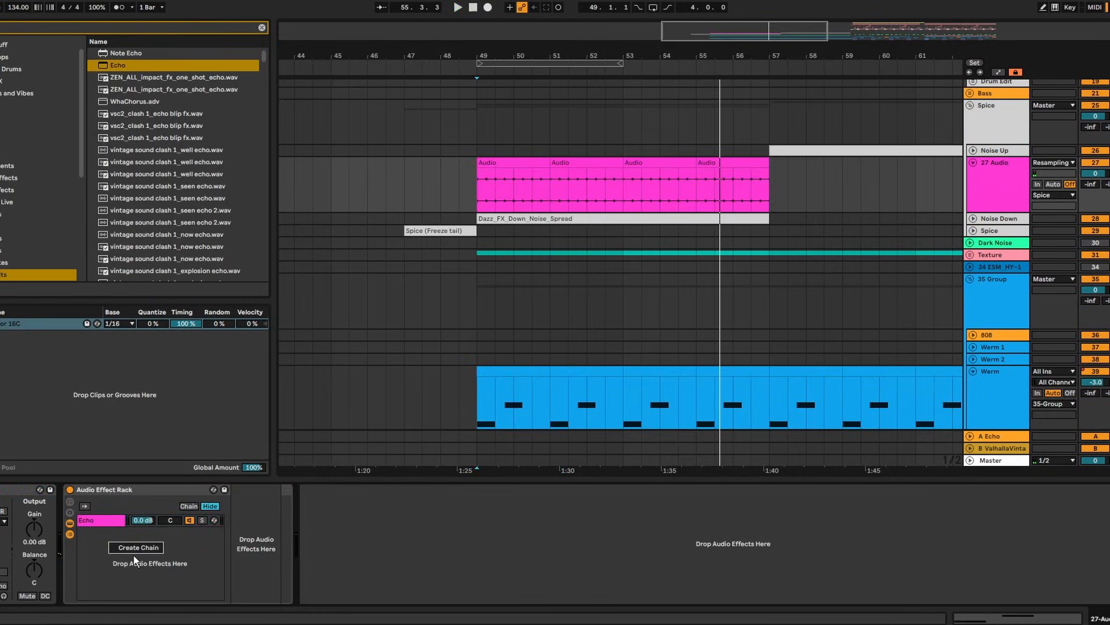
pyautogui.click(106, 523)
pyautogui.moveTo(295, 514); pyautogui.dragTo(295, 538)
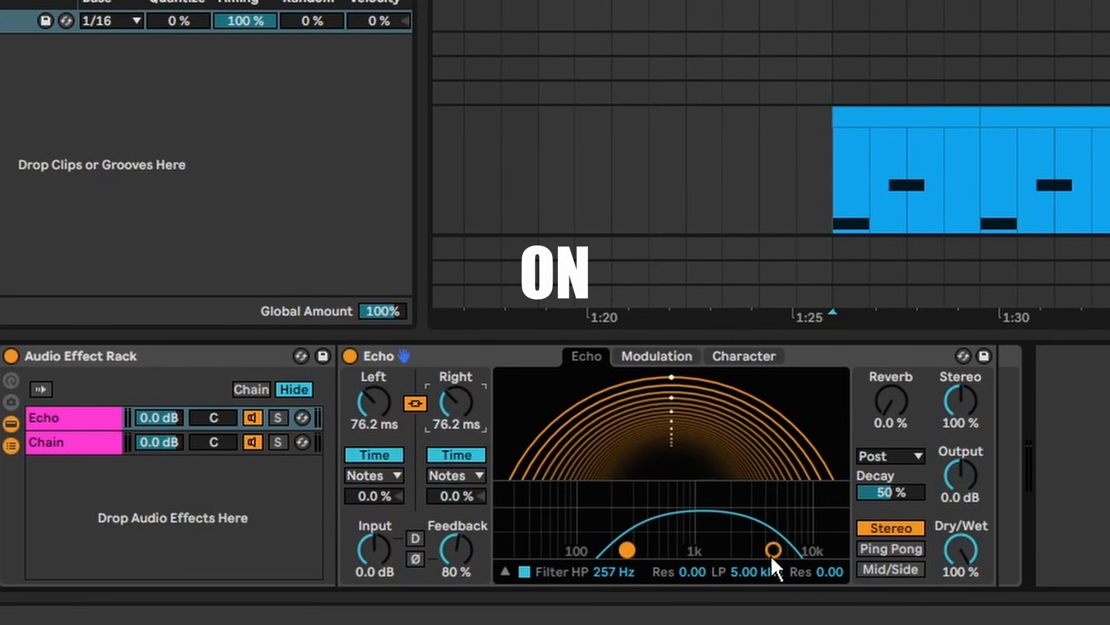
pyautogui.click(524, 572)
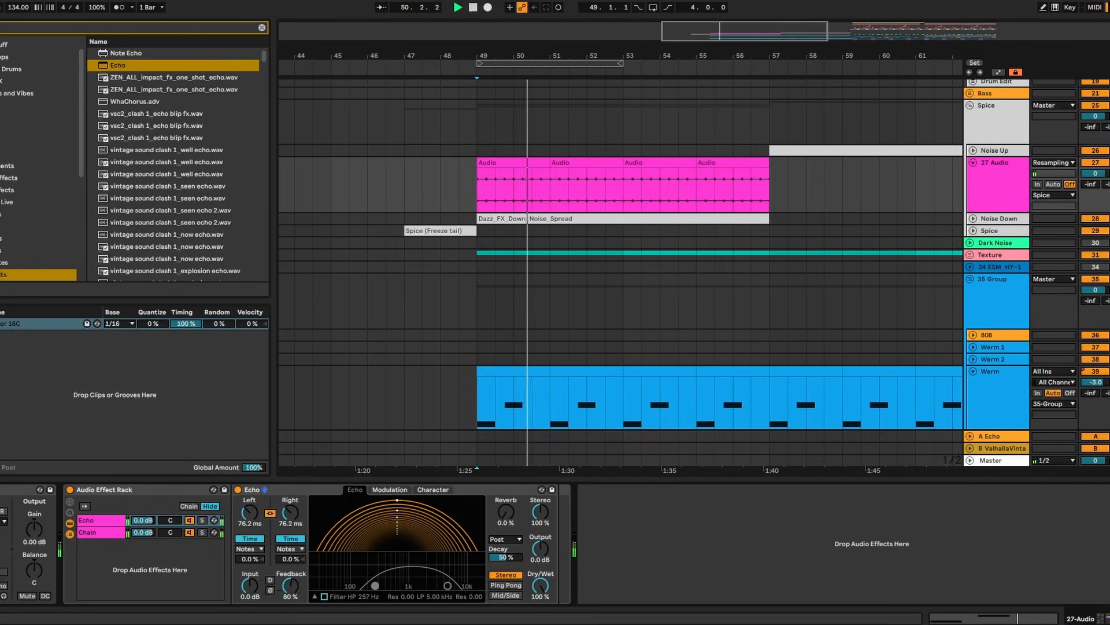
pyautogui.moveTo(307, 573); pyautogui.dragTo(306, 587)
pyautogui.moveTo(255, 512); pyautogui.dragTo(255, 535)
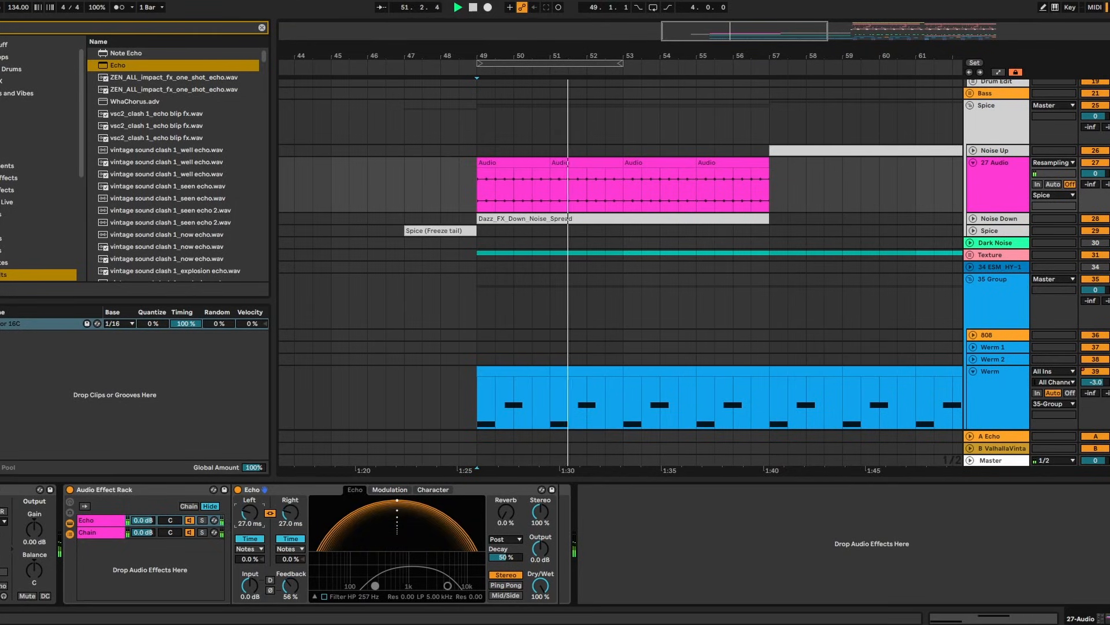
# Automate Echo's L Time to ramp up to 151 ms by bar 57, and set the echo reverb to 30%
pyautogui.click(139, 523)
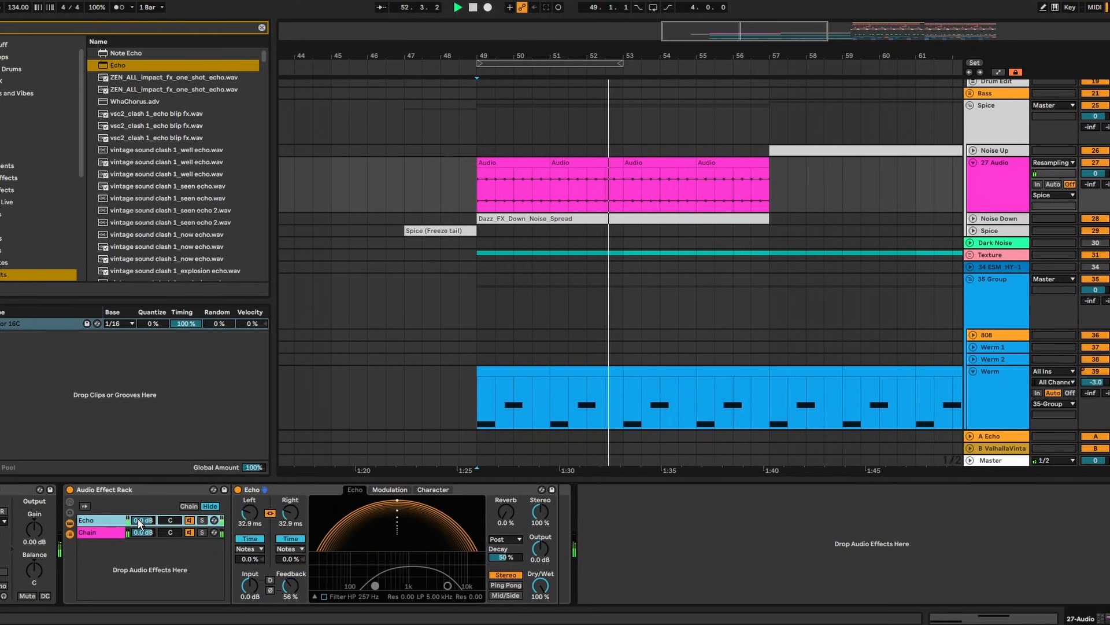
pyautogui.press('space')
pyautogui.press('a')
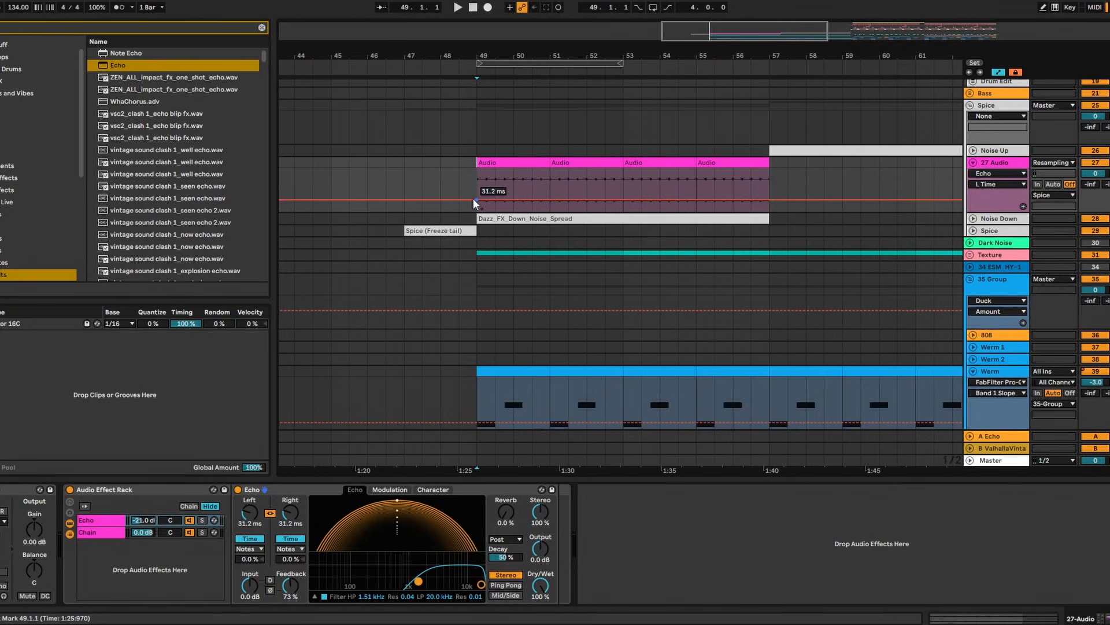
pyautogui.press('space')
pyautogui.moveTo(769, 199); pyautogui.dragTo(769, 193)
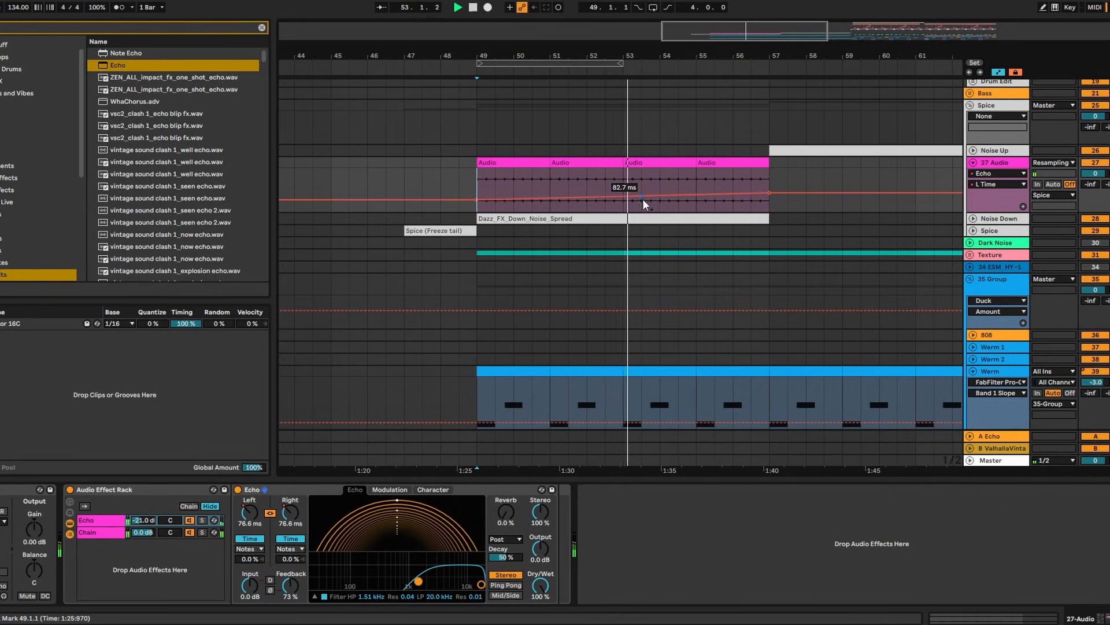
pyautogui.moveTo(506, 511); pyautogui.dragTo(506, 486)
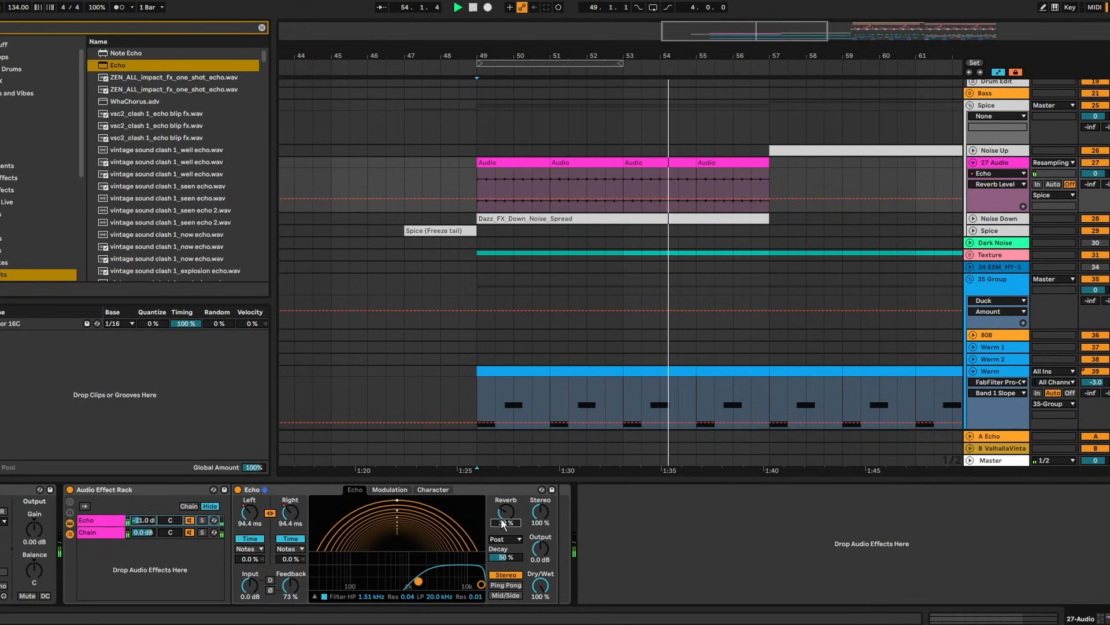
pyautogui.click(250, 511)
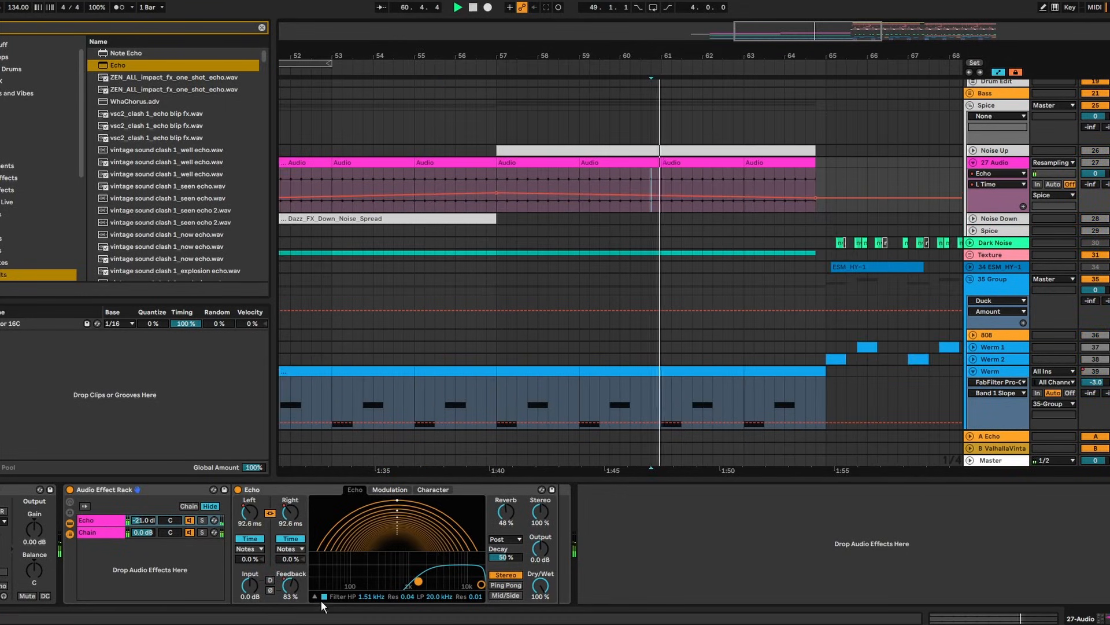
pyautogui.click(295, 591)
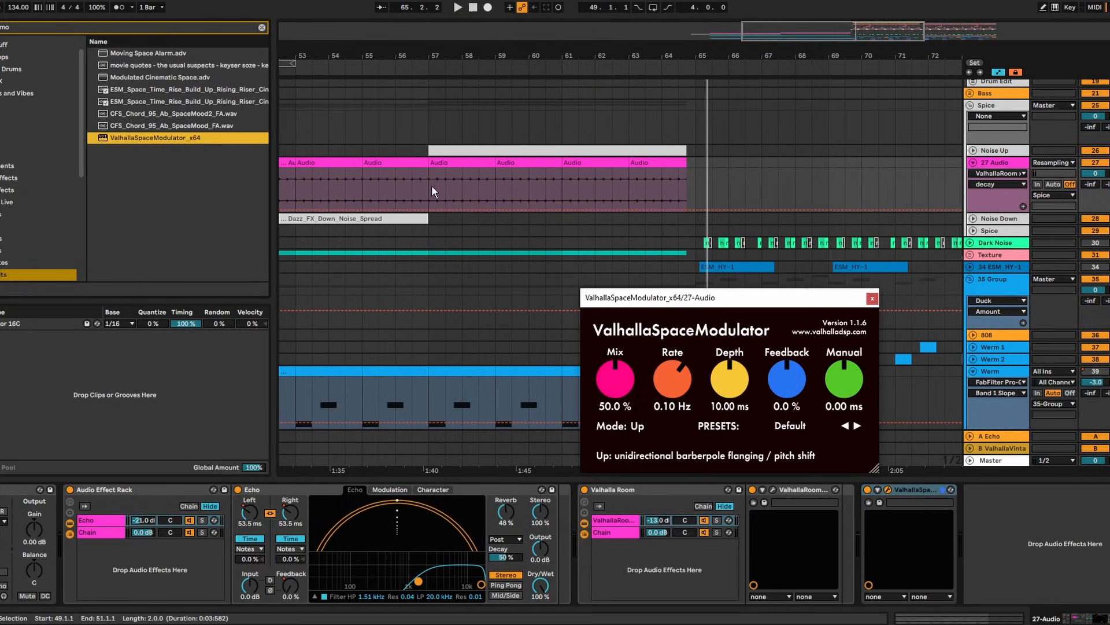
# Load ValhallaSpaceModulator on 27 Audio, ramp its wetDry up from bar 57, and set the rate to 0.05 Hz
pyautogui.click(562, 186)
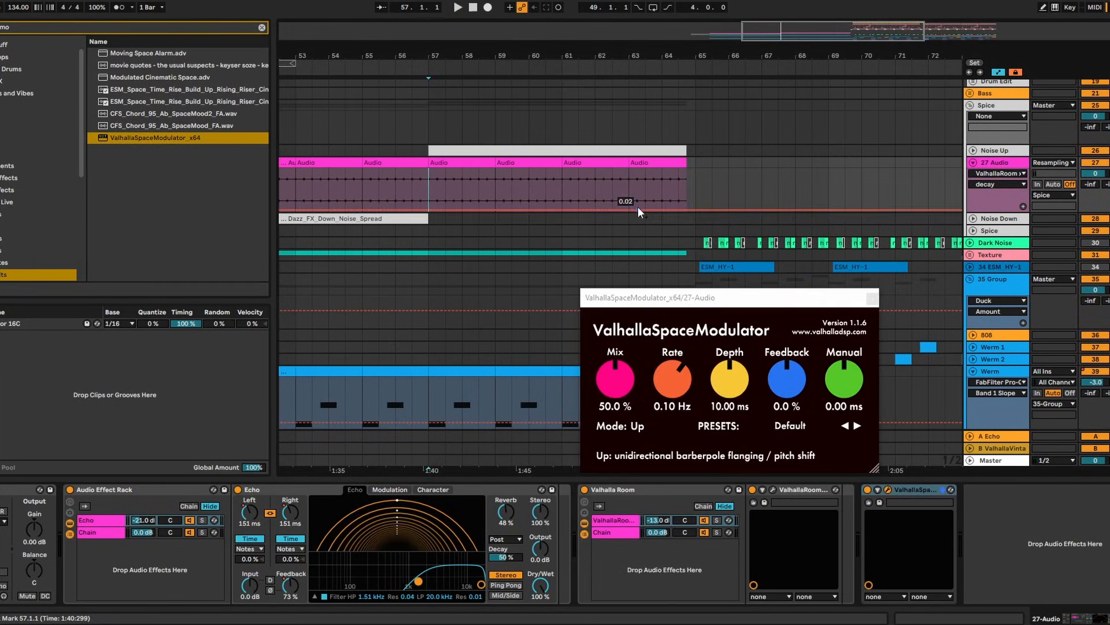
pyautogui.click(429, 211)
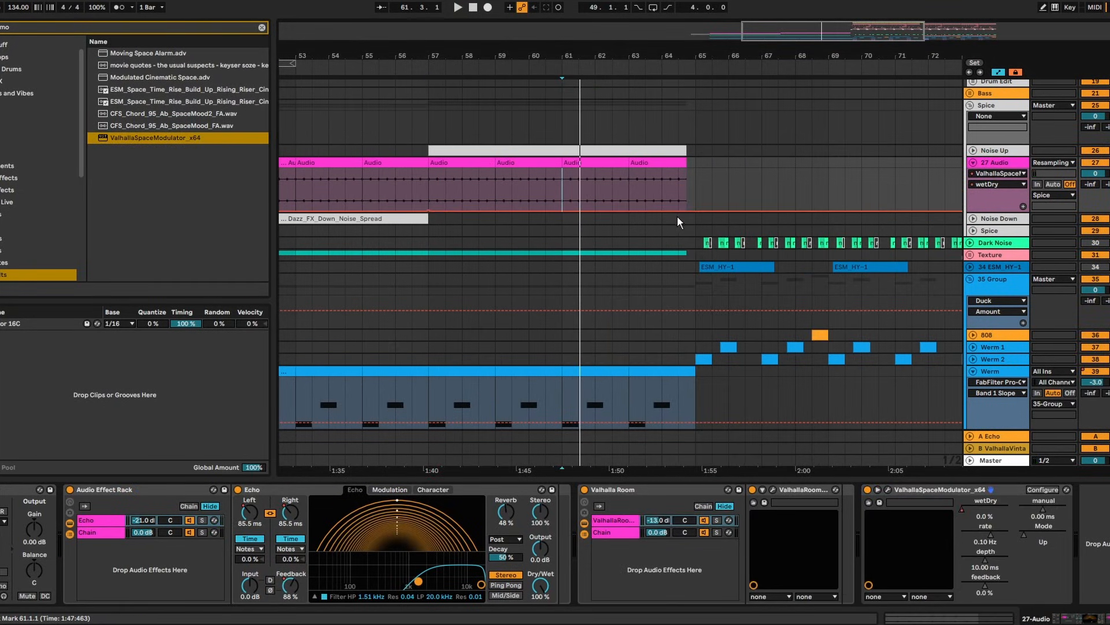
pyautogui.moveTo(686, 210); pyautogui.dragTo(686, 174)
pyautogui.moveTo(688, 54); pyautogui.dragTo(688, 110)
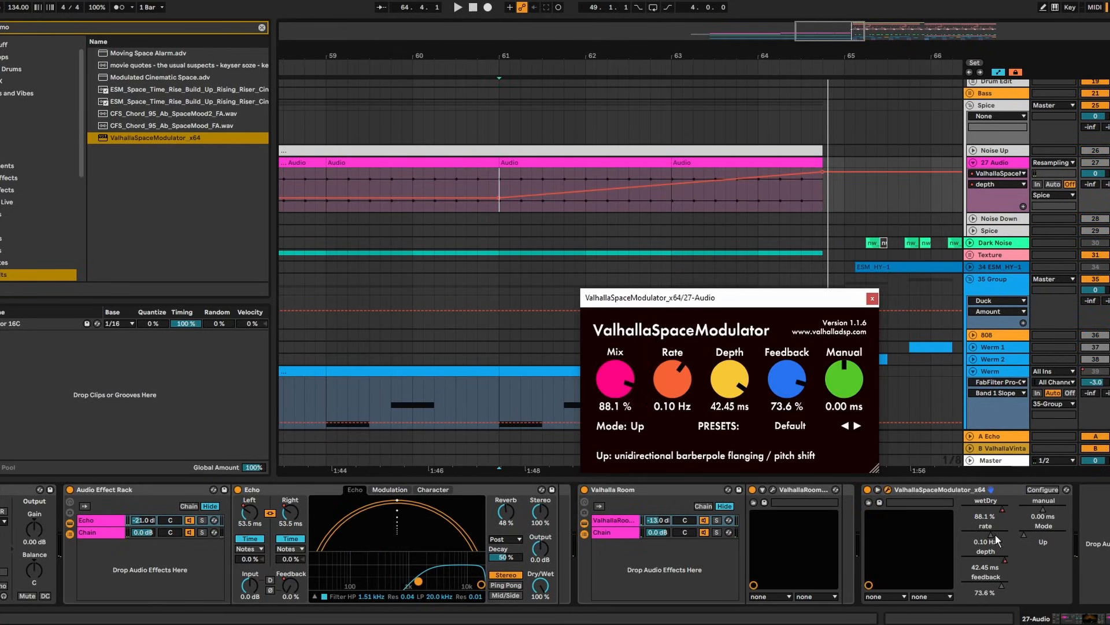
pyautogui.moveTo(994, 534); pyautogui.dragTo(991, 536)
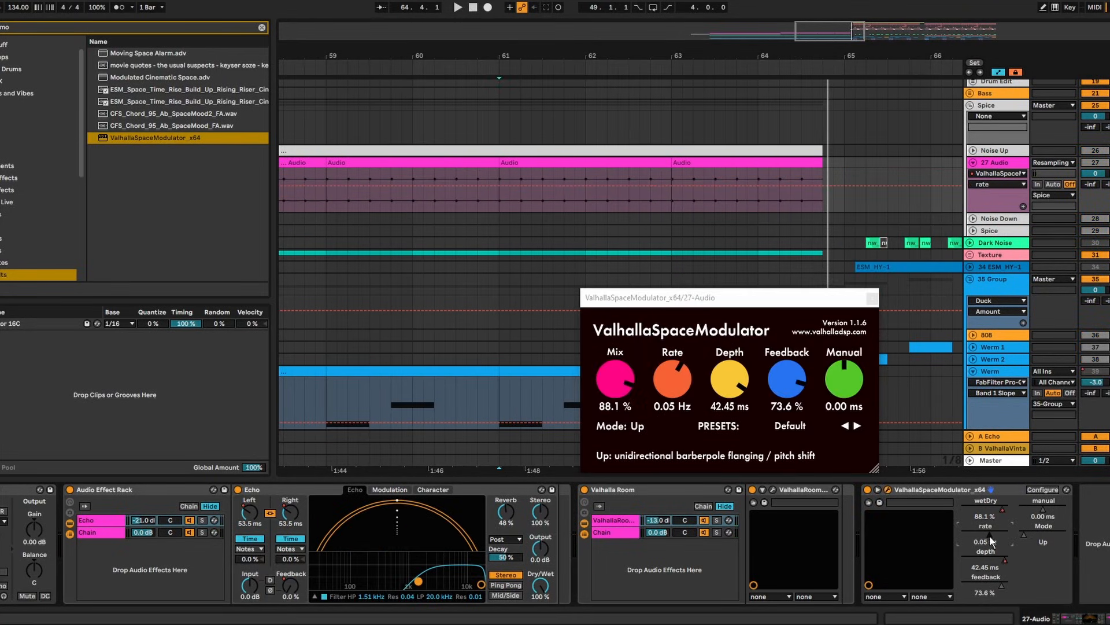
pyautogui.press('space')
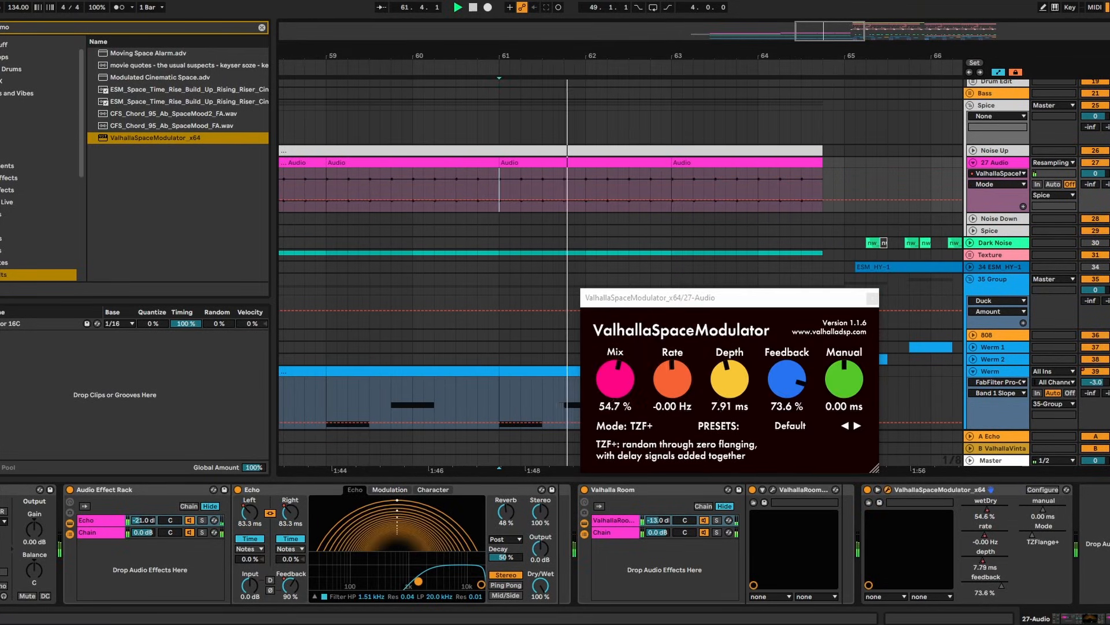
# Close the modulator and freeze the 27 Audio track
pyautogui.click(872, 298)
pyautogui.moveTo(707, 75)
pyautogui.mouseDown()
pyautogui.moveTo(707, 57)
pyautogui.moveTo(703, 82)
pyautogui.moveTo(654, 54)
pyautogui.mouseUp()
pyautogui.press('space')
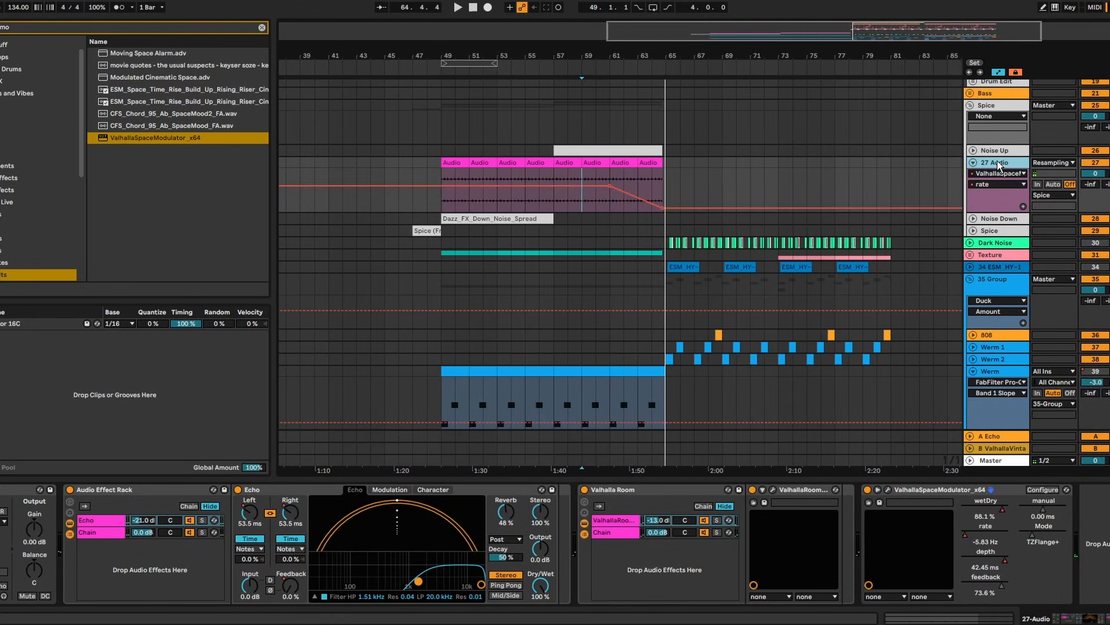
pyautogui.rightClick(998, 162)
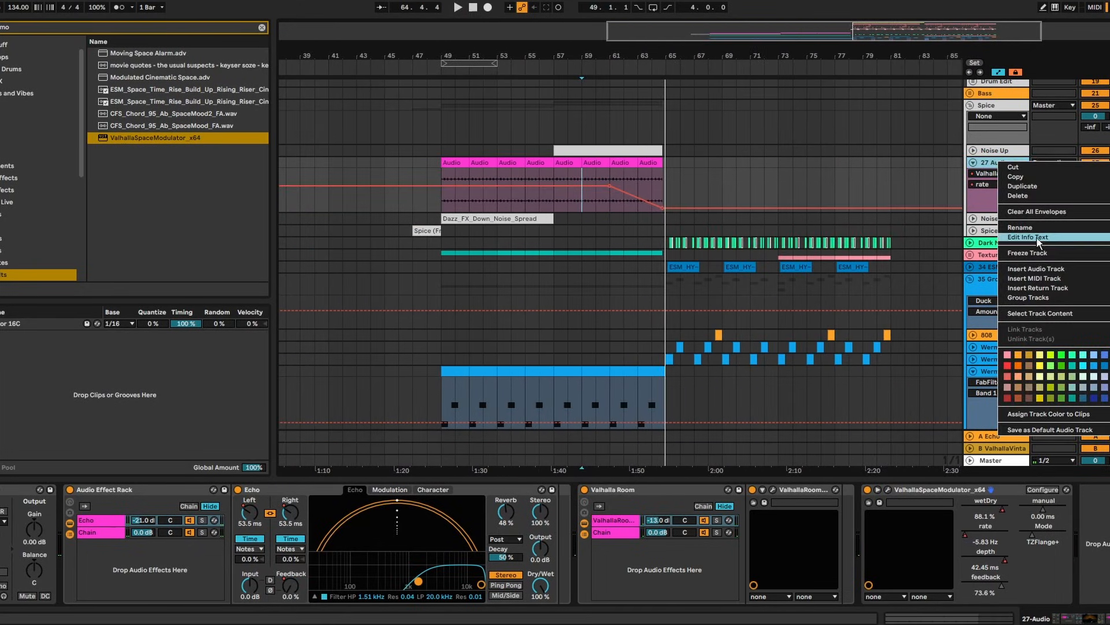
pyautogui.click(1033, 254)
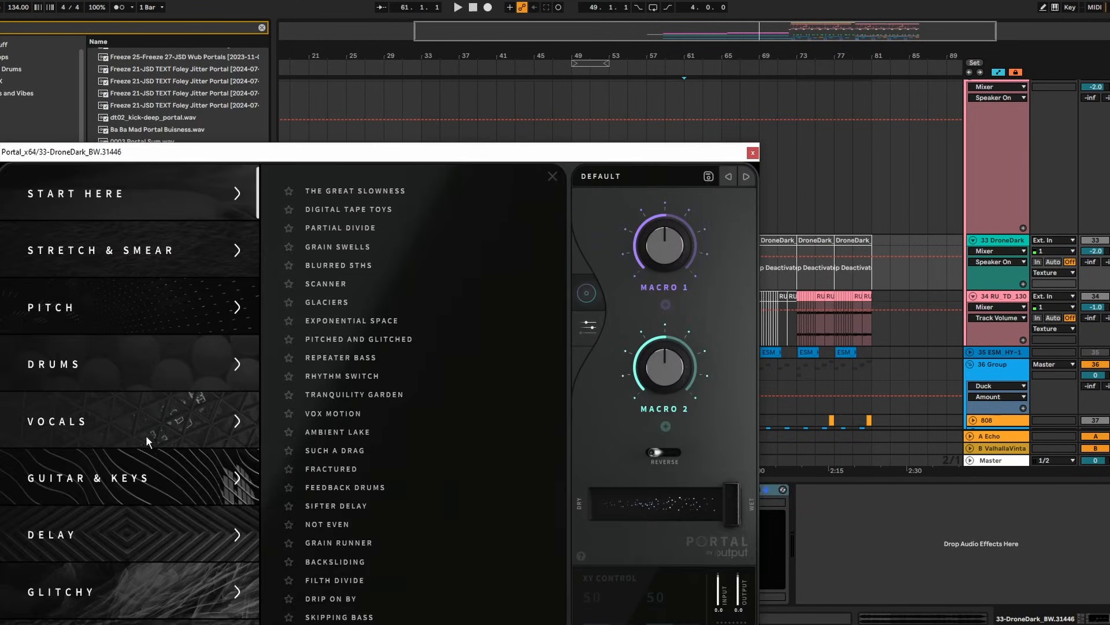
# Draw Portal's dry/wet automation on DroneDark with a breakpoint at bar 64, rising to about 0.85 at the clip end
pyautogui.scroll(-4, 168, 432)
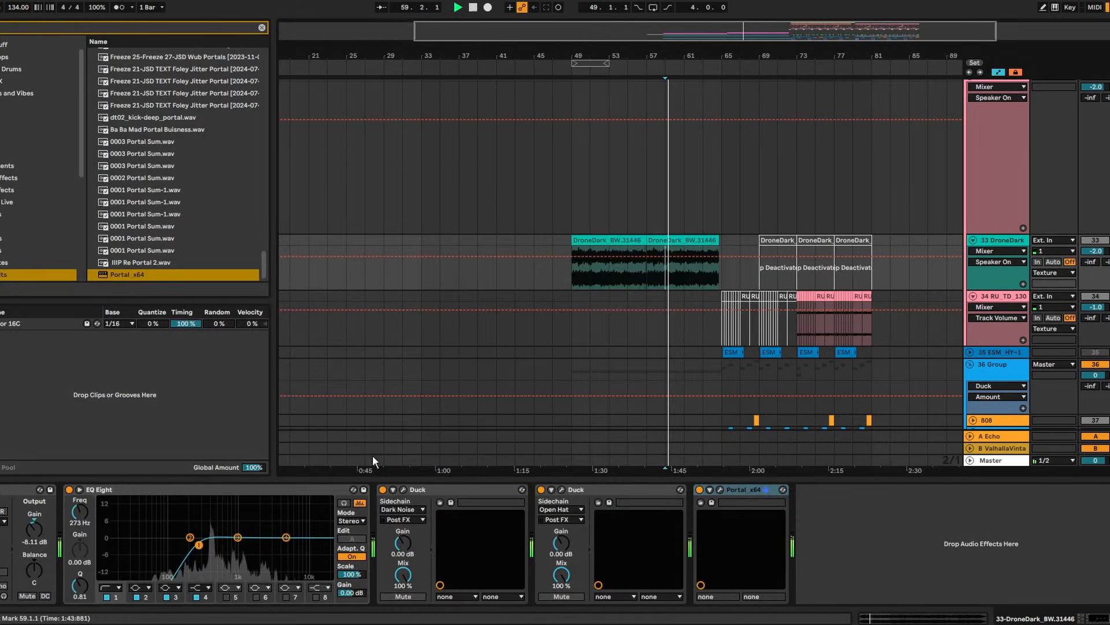
pyautogui.click(721, 490)
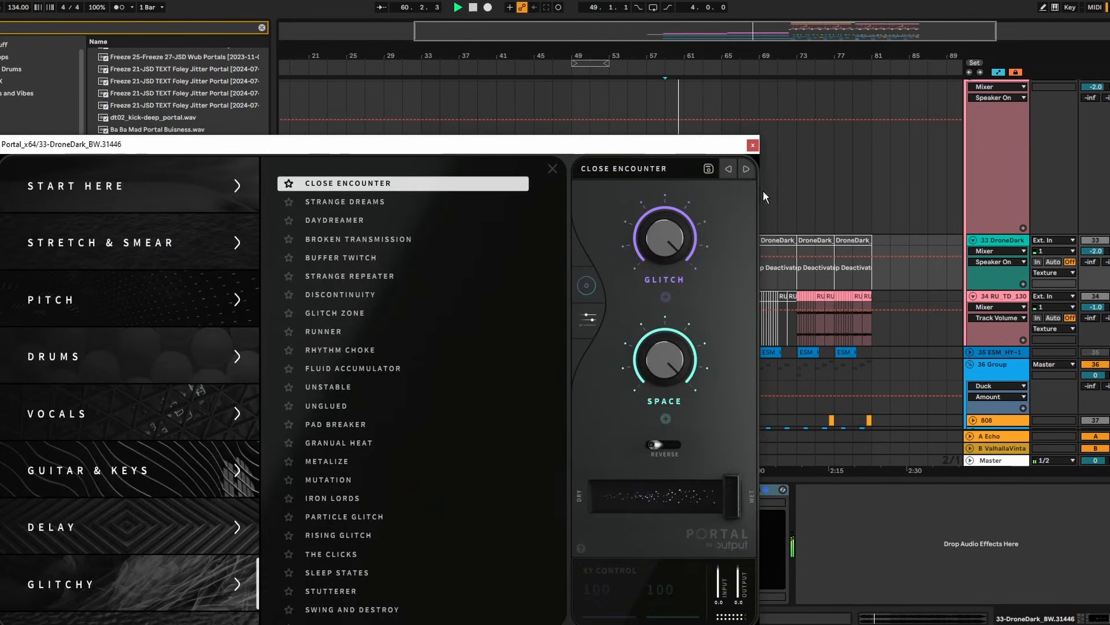
pyautogui.click(752, 145)
pyautogui.scroll(5, 685, 248)
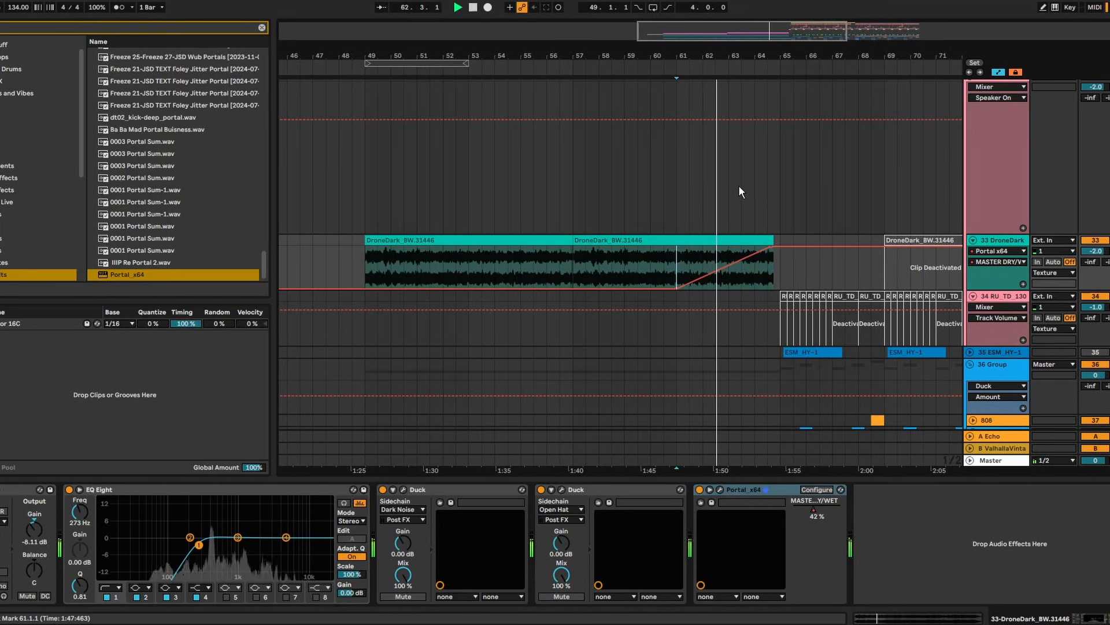
pyautogui.scroll(3, 736, 270)
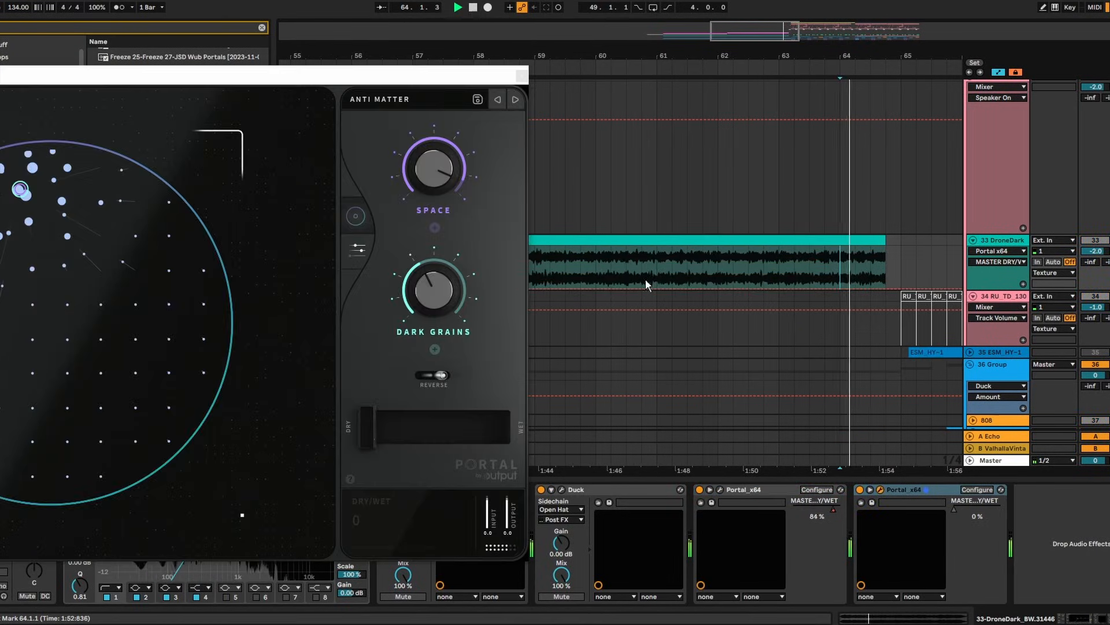
pyautogui.click(657, 286)
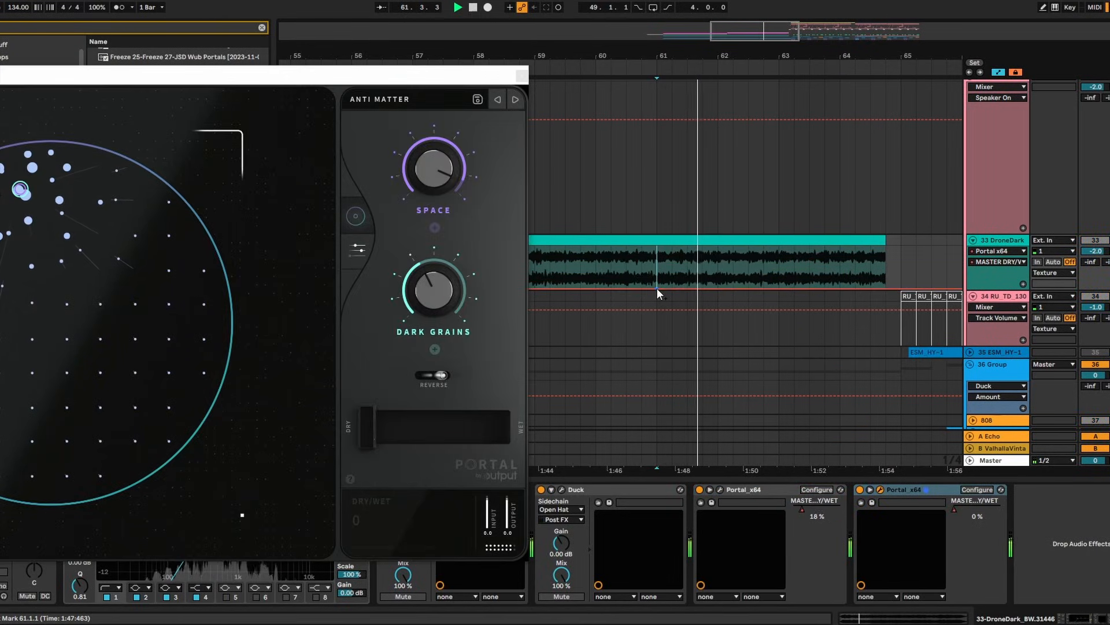
pyautogui.moveTo(885, 288); pyautogui.dragTo(885, 250)
pyautogui.click(840, 270)
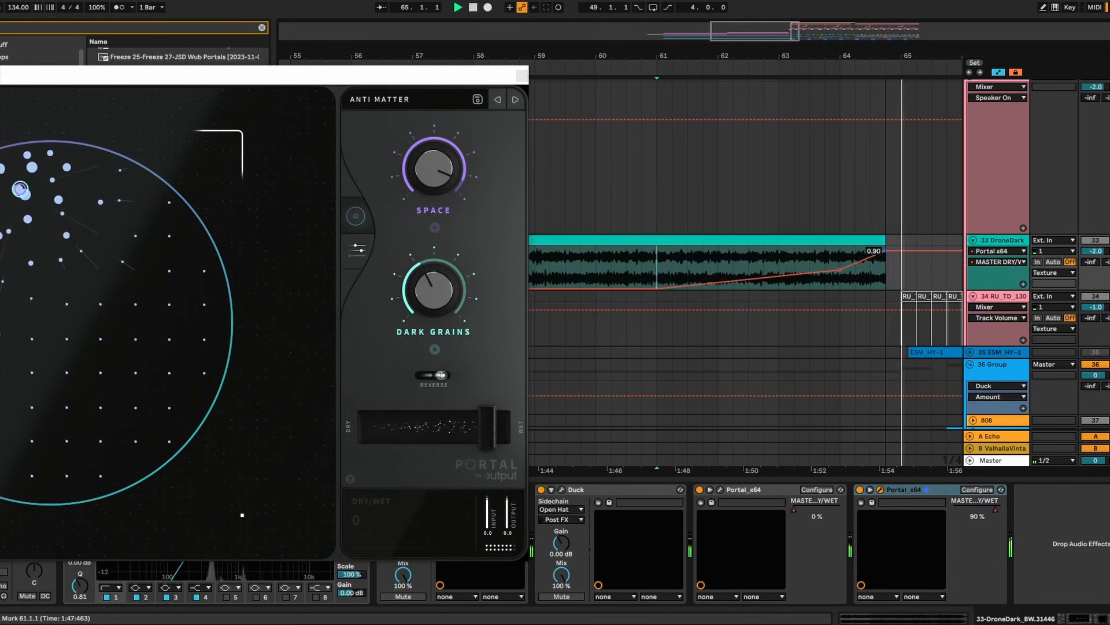
pyautogui.click(855, 258)
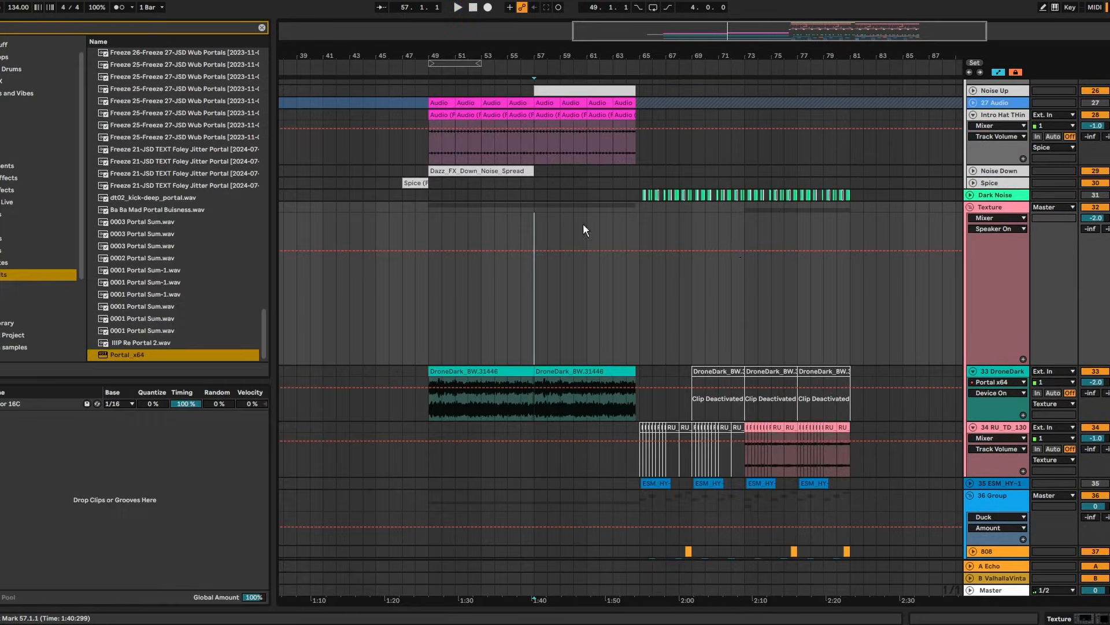
# Load Echo onto the impact track 29 and set the playback start near bar 46
pyautogui.scroll(2, 990, 274)
pyautogui.scroll(-5, 955, 360)
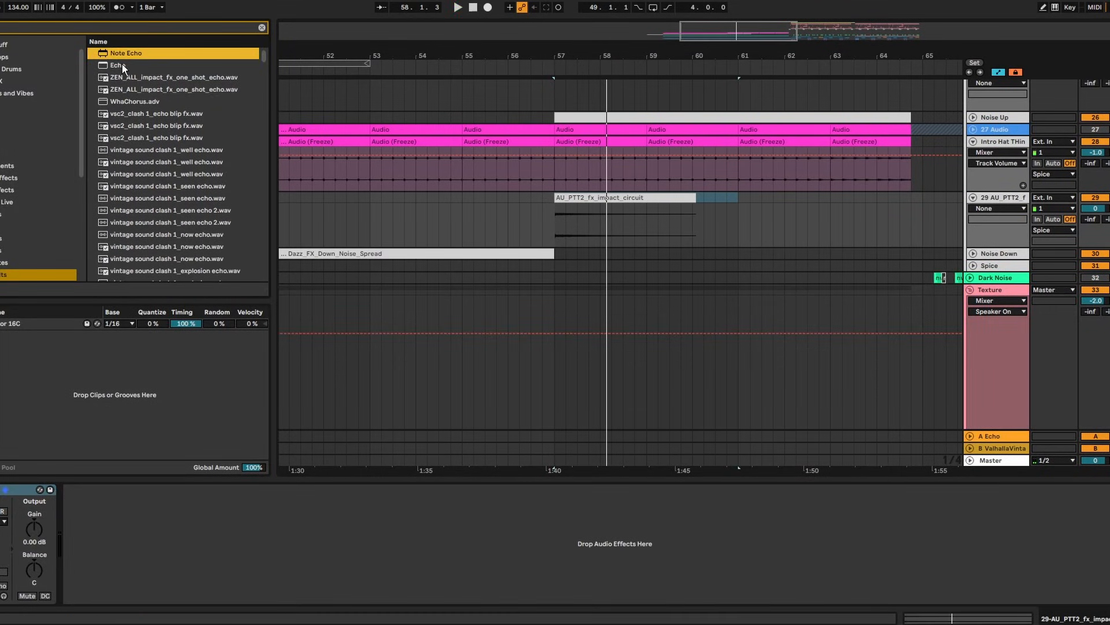
pyautogui.doubleClick(122, 65)
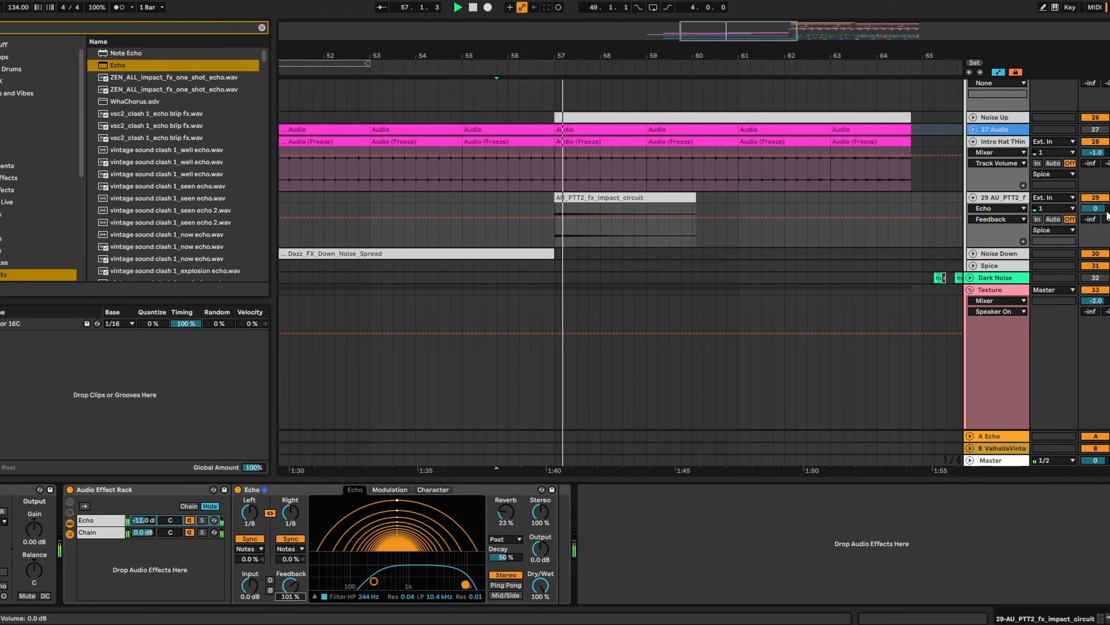
pyautogui.click(1106, 211)
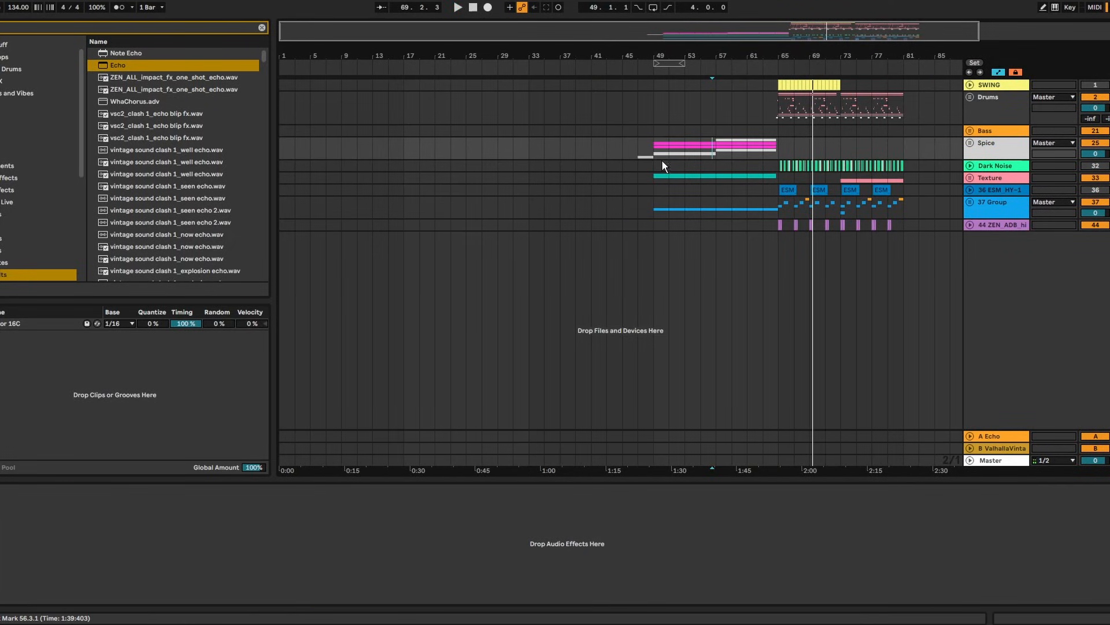
pyautogui.click(644, 154)
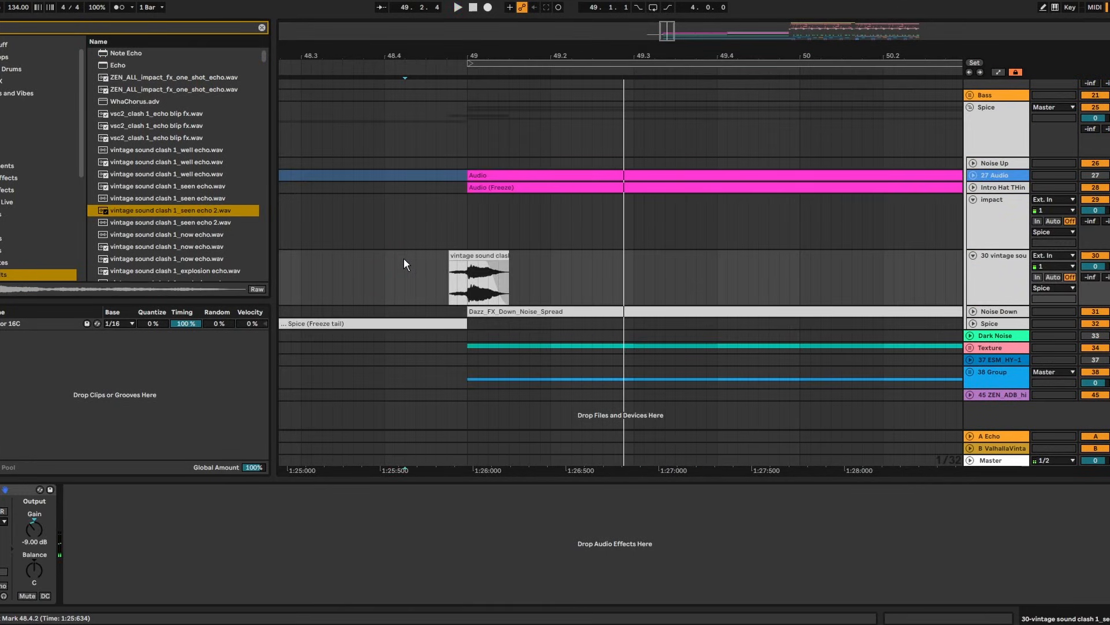
# Search 'valhalla' and load the Valhalla Room rack preset
pyautogui.hotkey('ctrl', 'f')
pyautogui.write('valhalla')
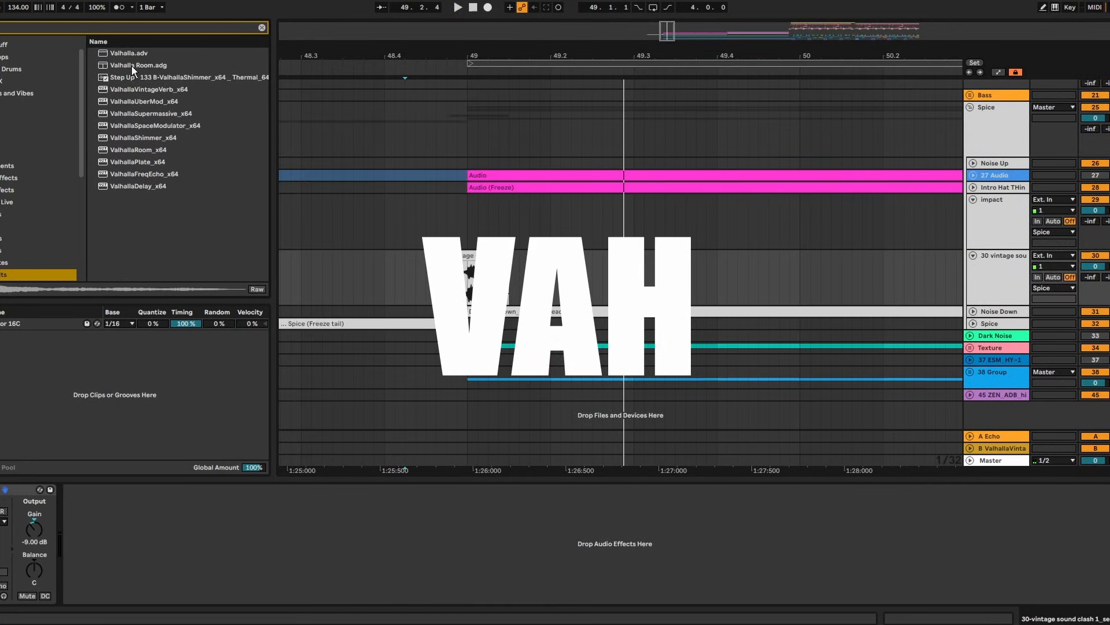
pyautogui.click(132, 66)
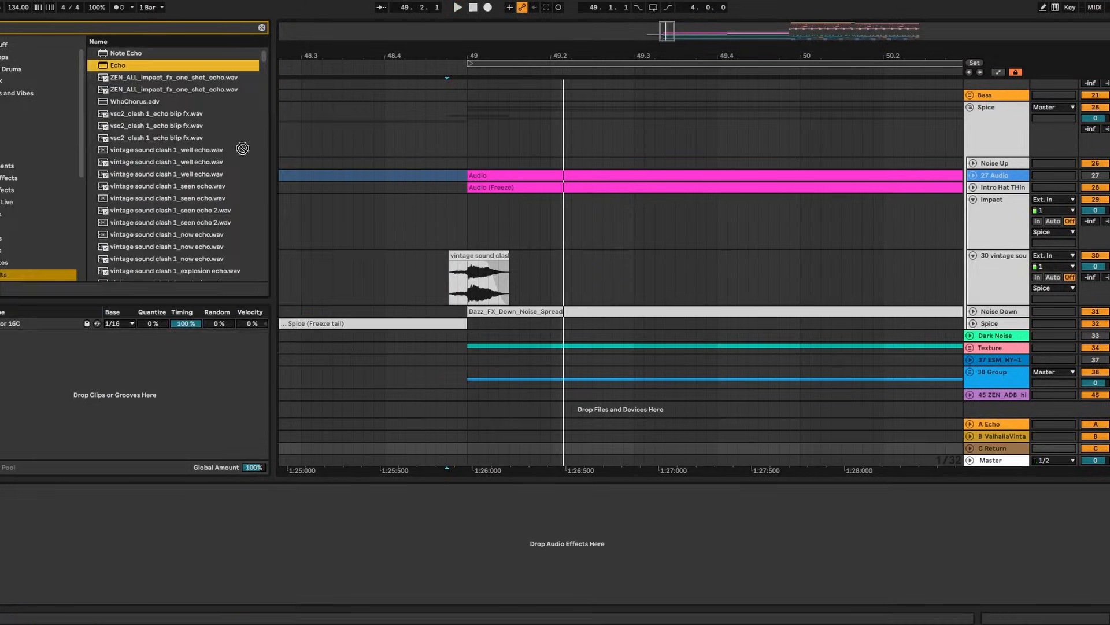
# Add EchoBoyJr as a new return track and audition it in its plugin window
pyautogui.hotkey('ctrl', 'f')
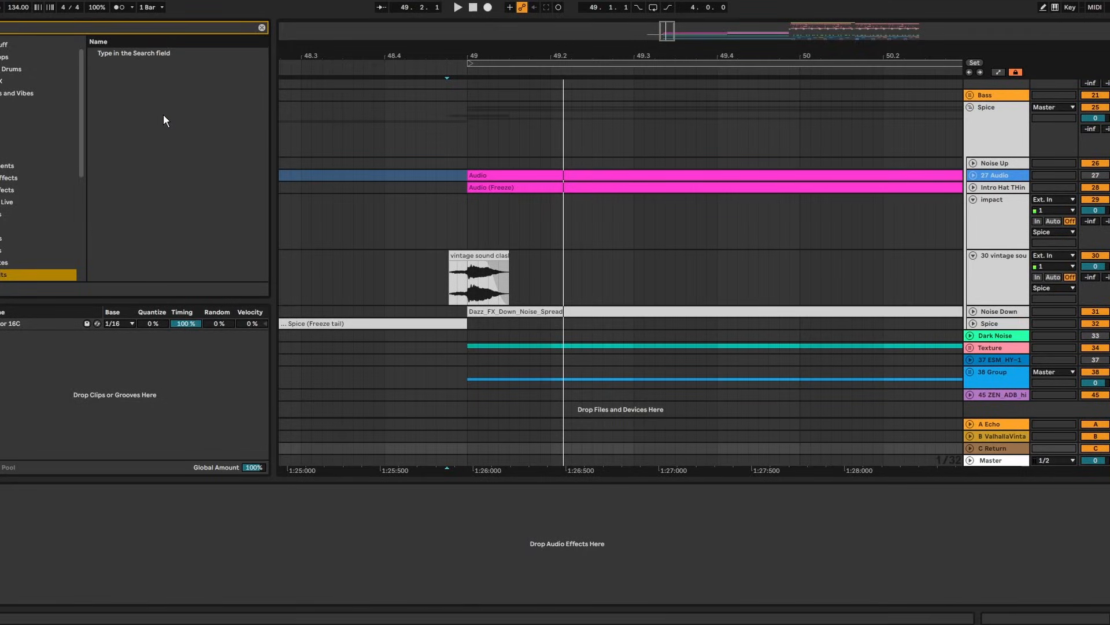
pyautogui.write('echoBOY')
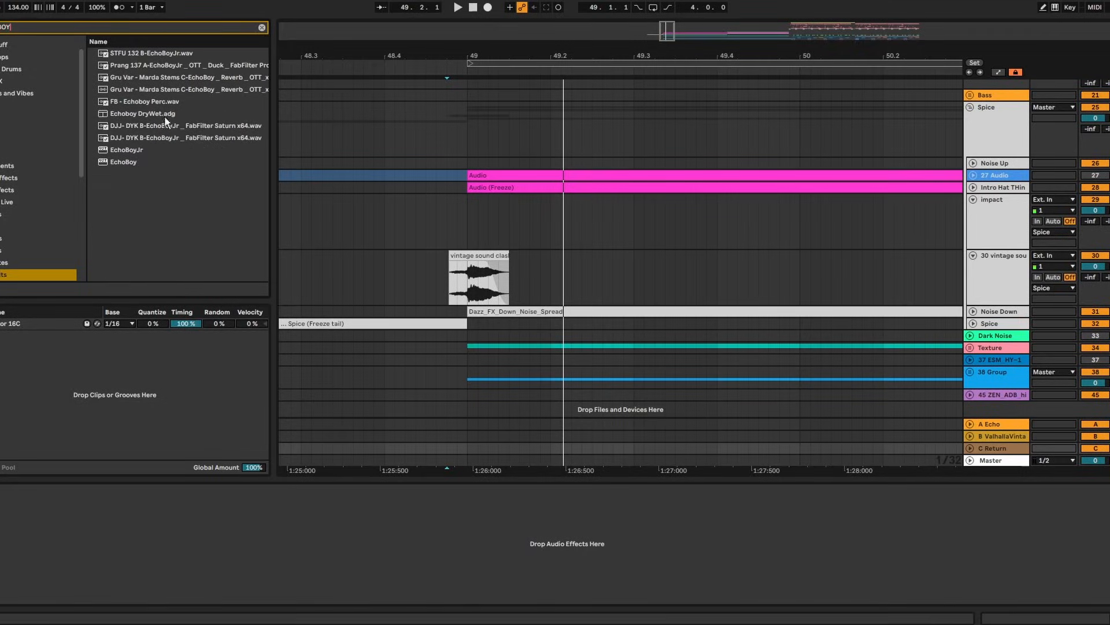
pyautogui.moveTo(156, 150); pyautogui.dragTo(995, 448)
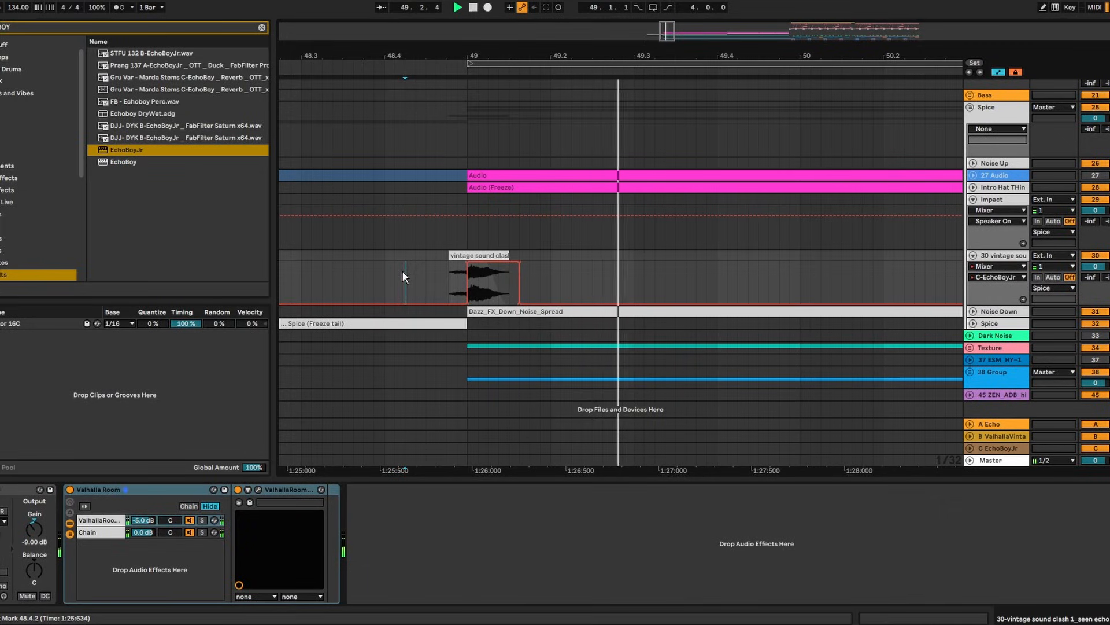
pyautogui.press('space')
pyautogui.click(1016, 449)
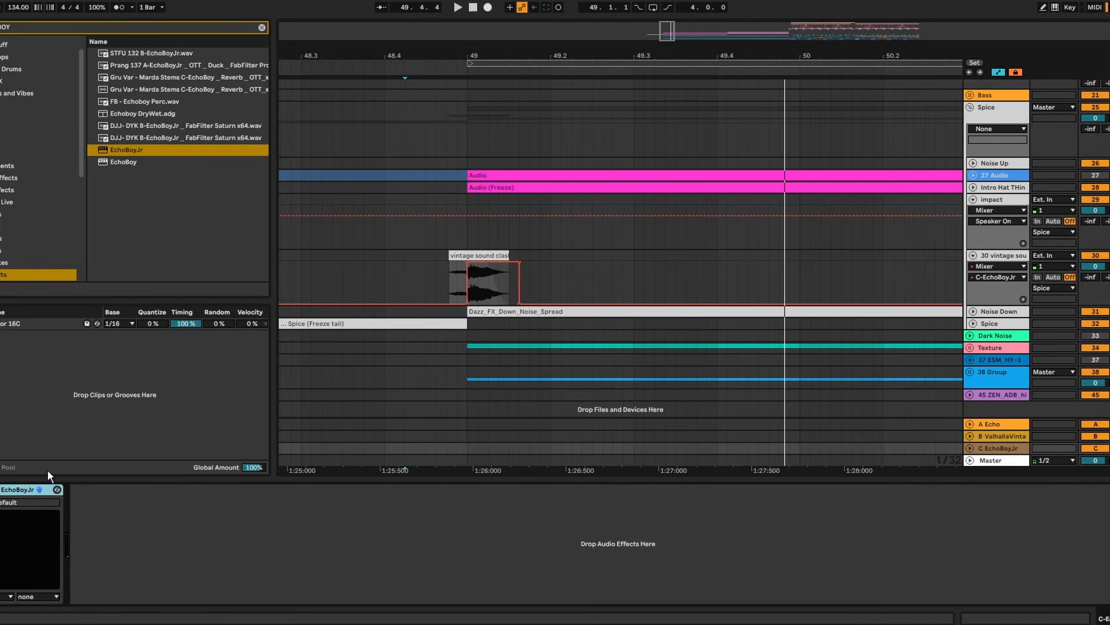
pyautogui.click(1, 492)
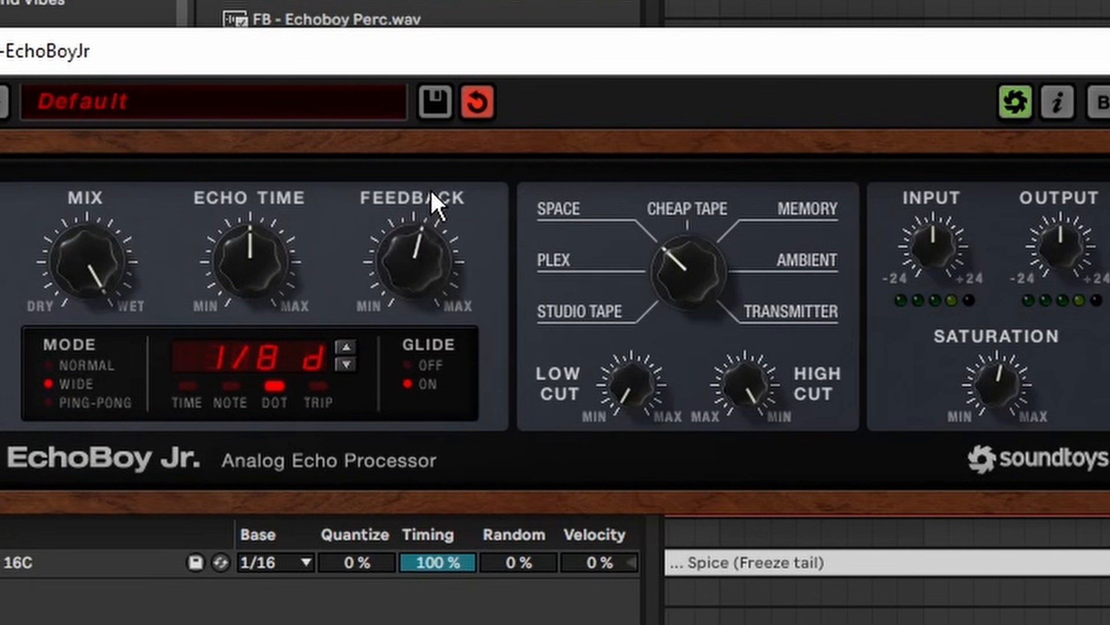
pyautogui.press('space')
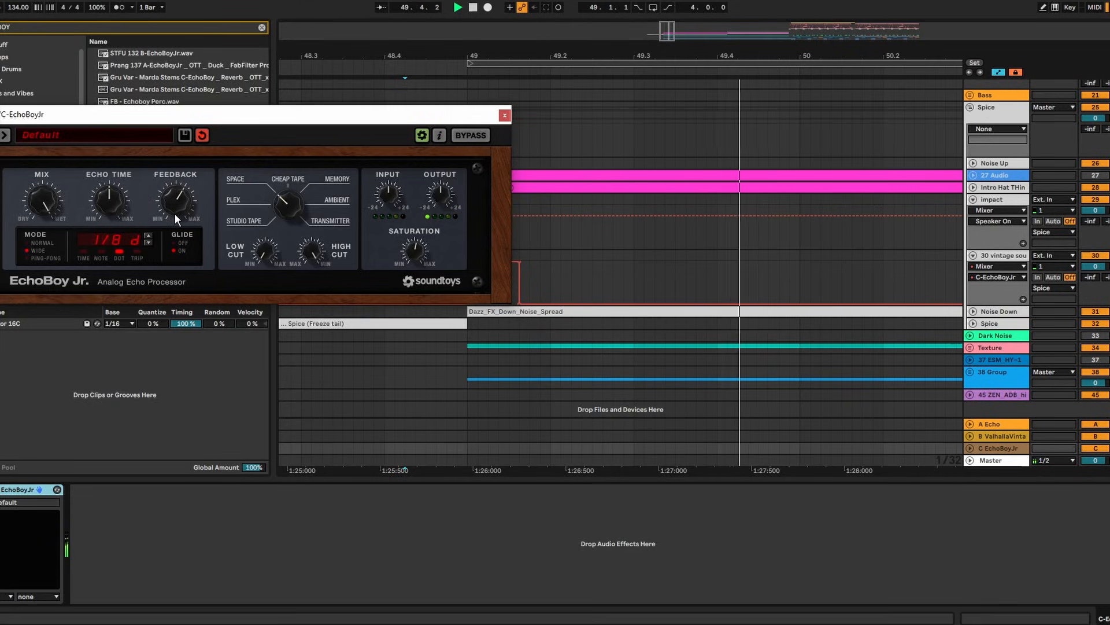
pyautogui.click(504, 115)
# Load Thermal onto the vintage sound clash track and set the second Utility gain to -14 dB
pyautogui.click(380, 272)
pyautogui.press('-')
pyautogui.press('-')
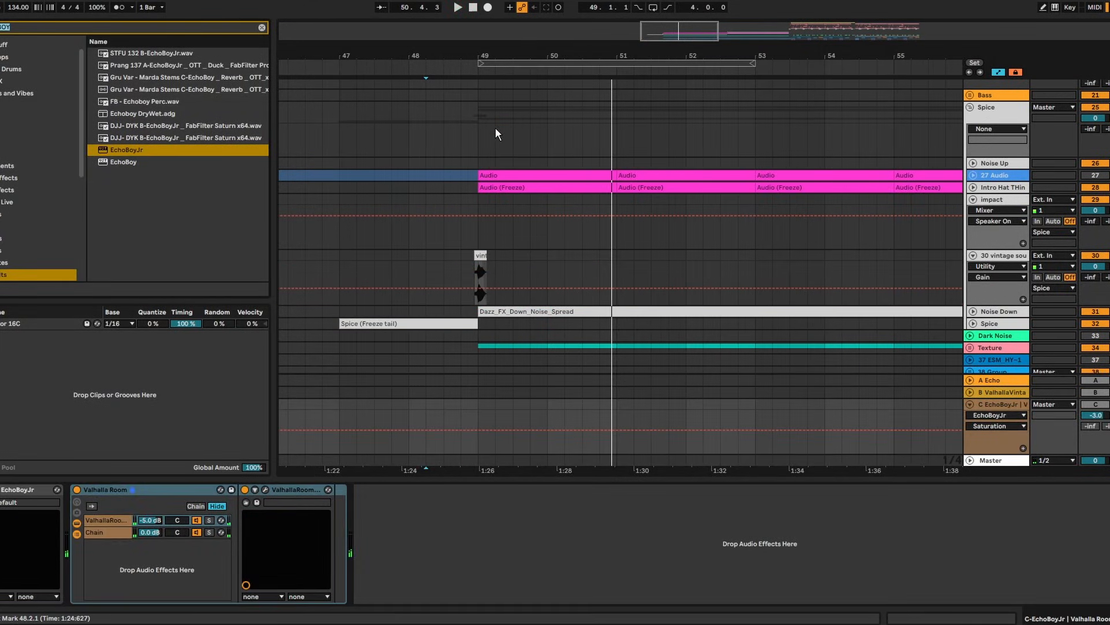
pyautogui.write('thermal')
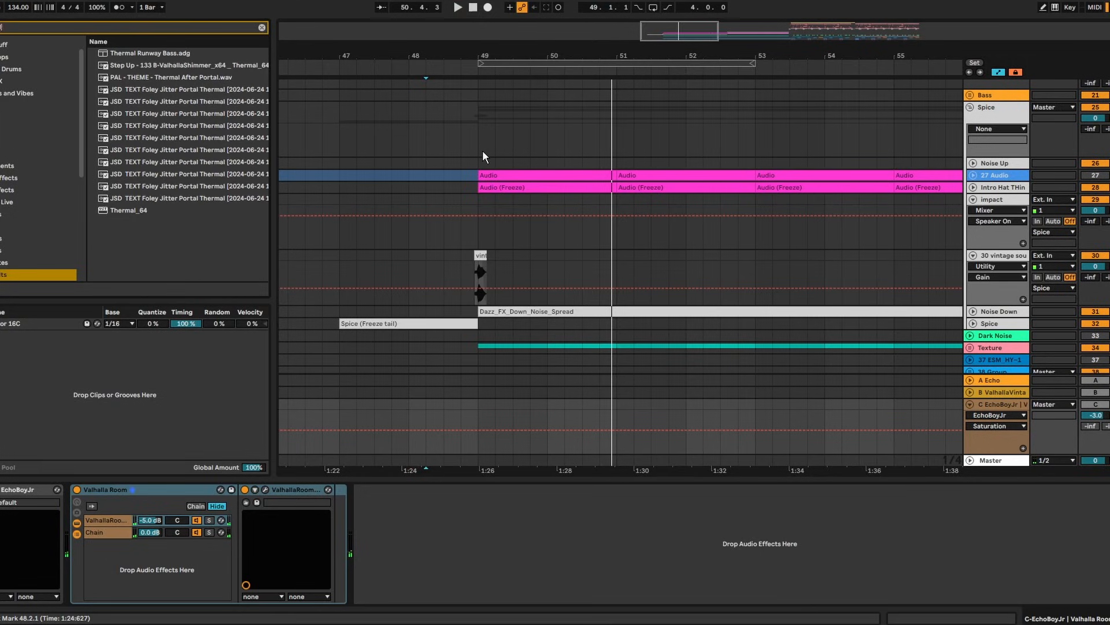
pyautogui.press('Return')
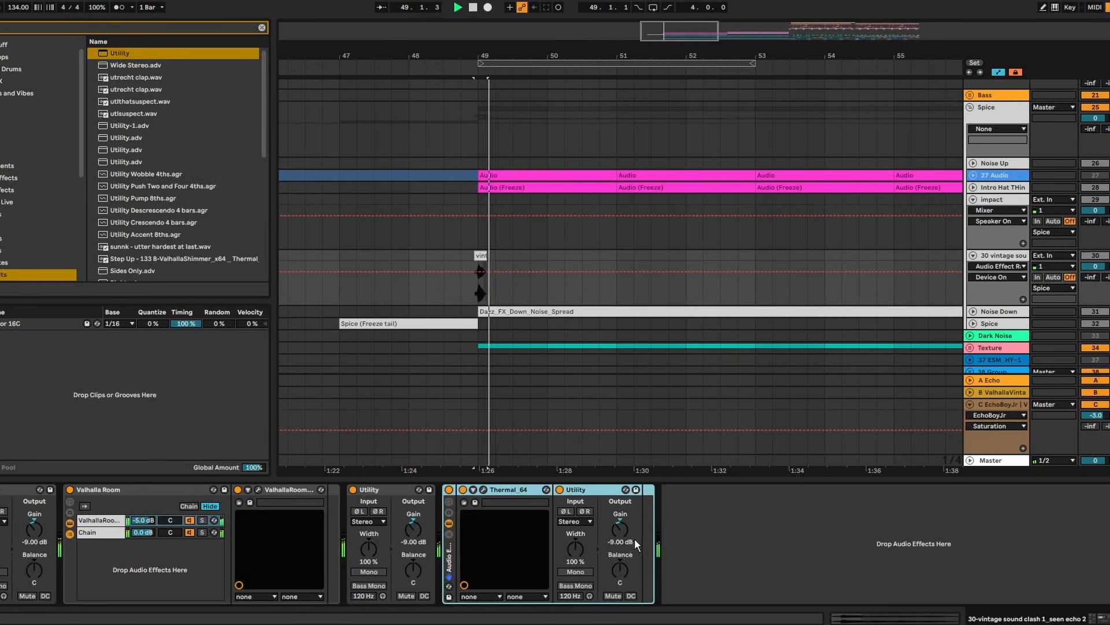
pyautogui.moveTo(619, 531); pyautogui.dragTo(615, 529)
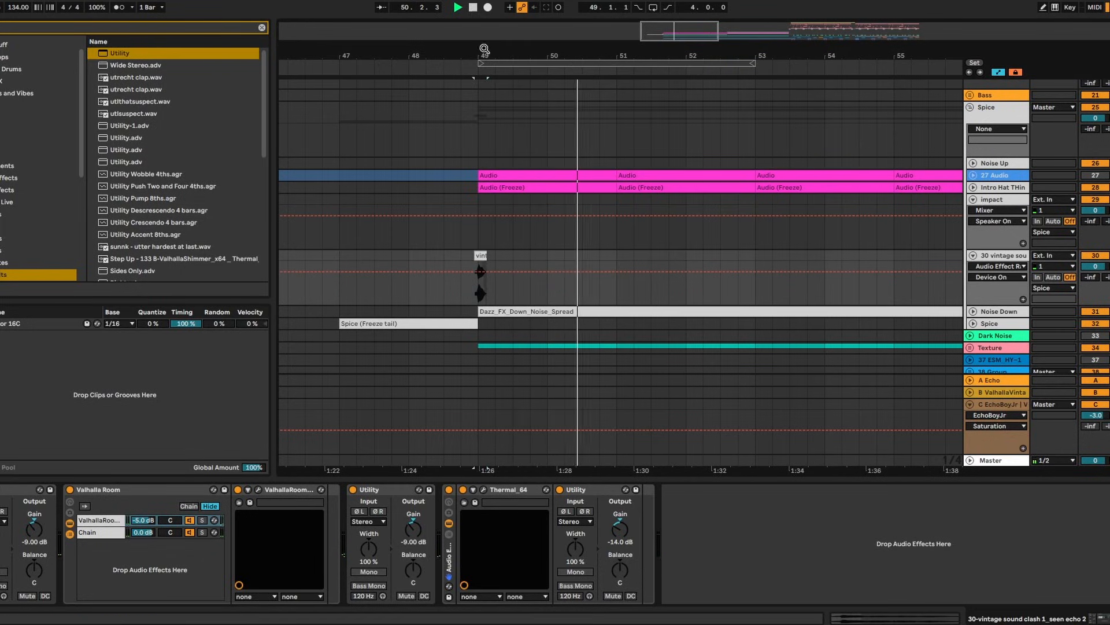
# Load OTT onto the EchoBoyJr return and play from just before bar 49
pyautogui.click(990, 405)
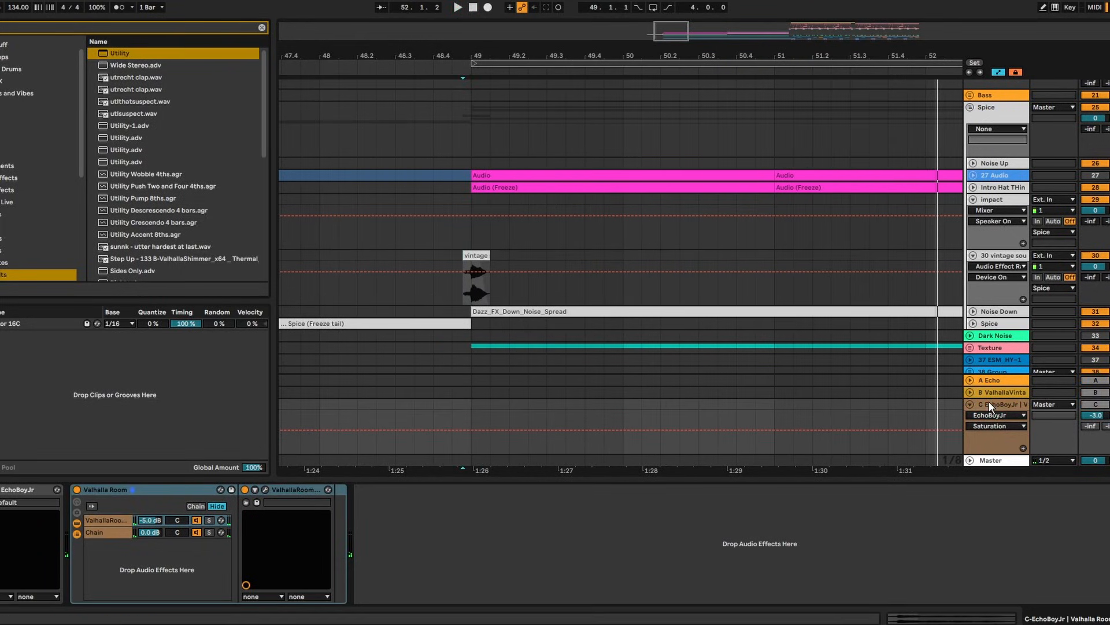
pyautogui.write('ut')
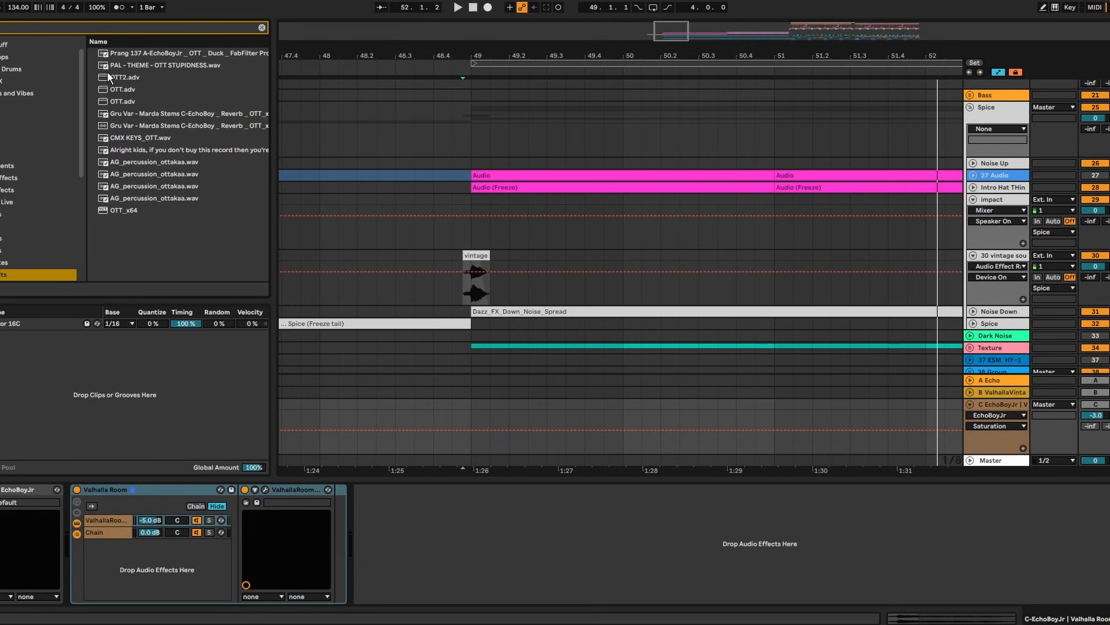
pyautogui.doubleClick(116, 103)
pyautogui.click(456, 405)
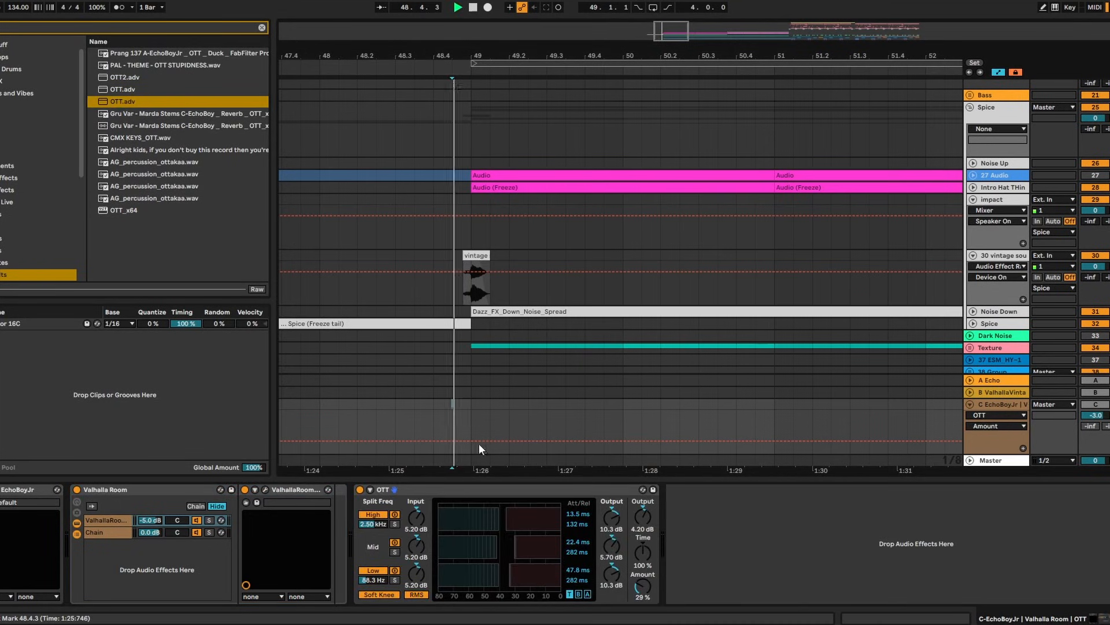
pyautogui.press('space')
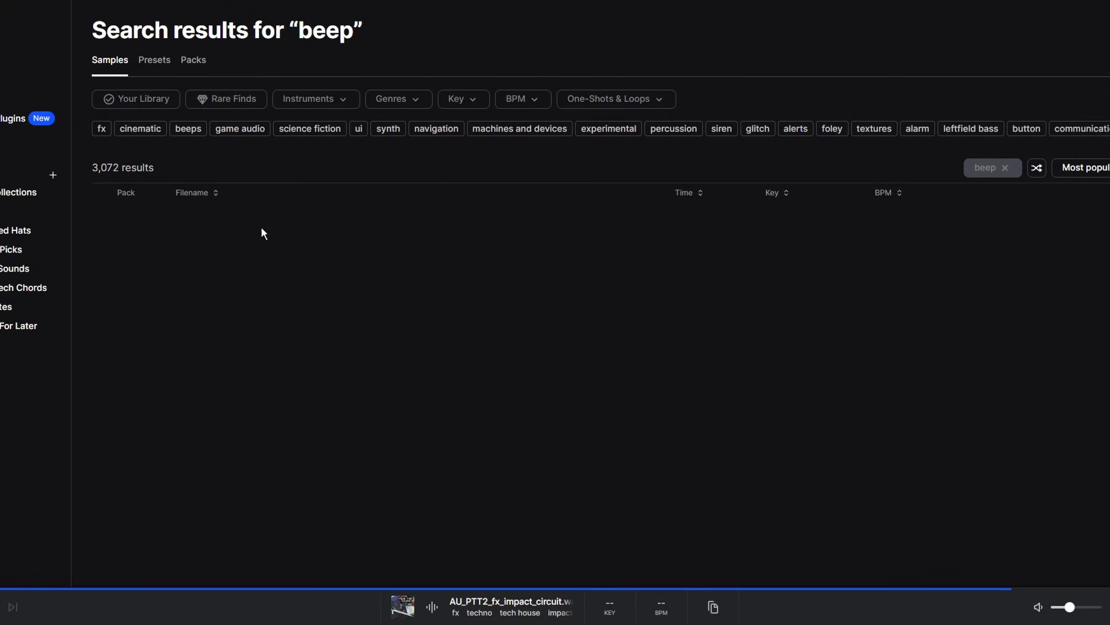
# Preview STCR2_GDV3_FX_Dub_Siren_Short_Skank.wav and drag it into the Ableton arrangement
pyautogui.click(158, 441)
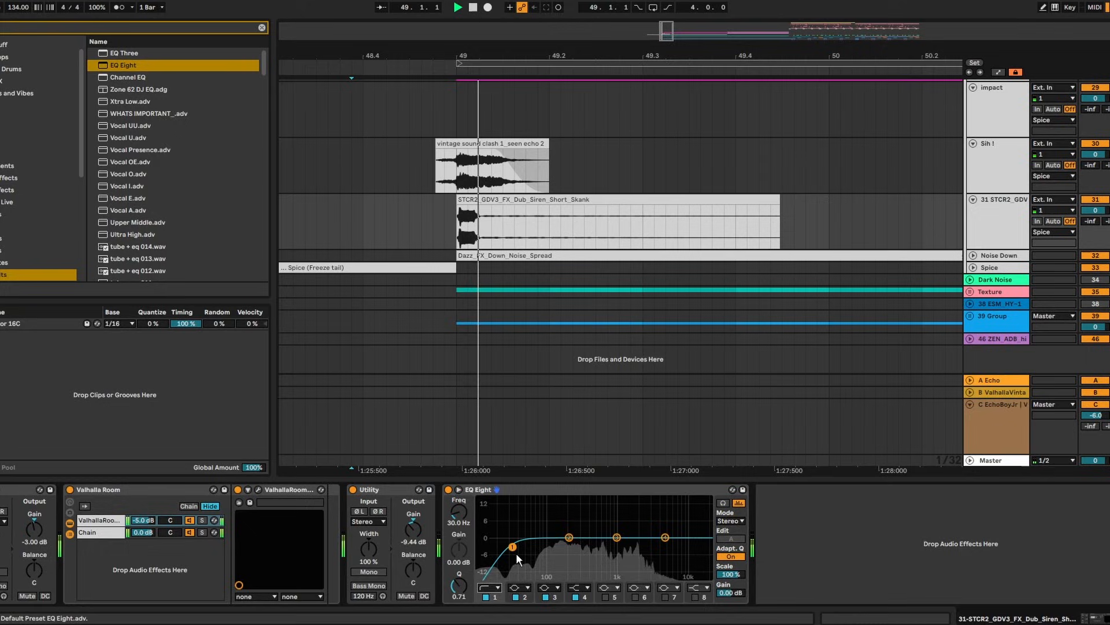
pyautogui.moveTo(516, 553); pyautogui.dragTo(603, 540)
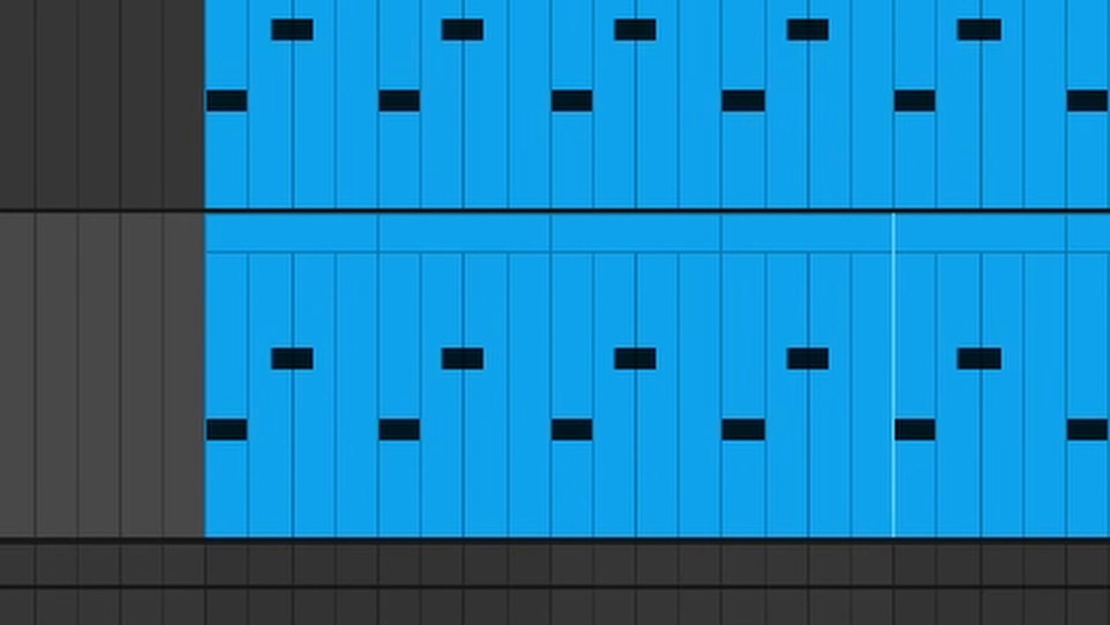
# Delete bars 49–57 from the lower Werm clip and transpose its notes up two octaves
pyautogui.scroll(-2, 653, 292)
pyautogui.moveTo(649, 285); pyautogui.dragTo(465, 266)
pyautogui.press('Delete')
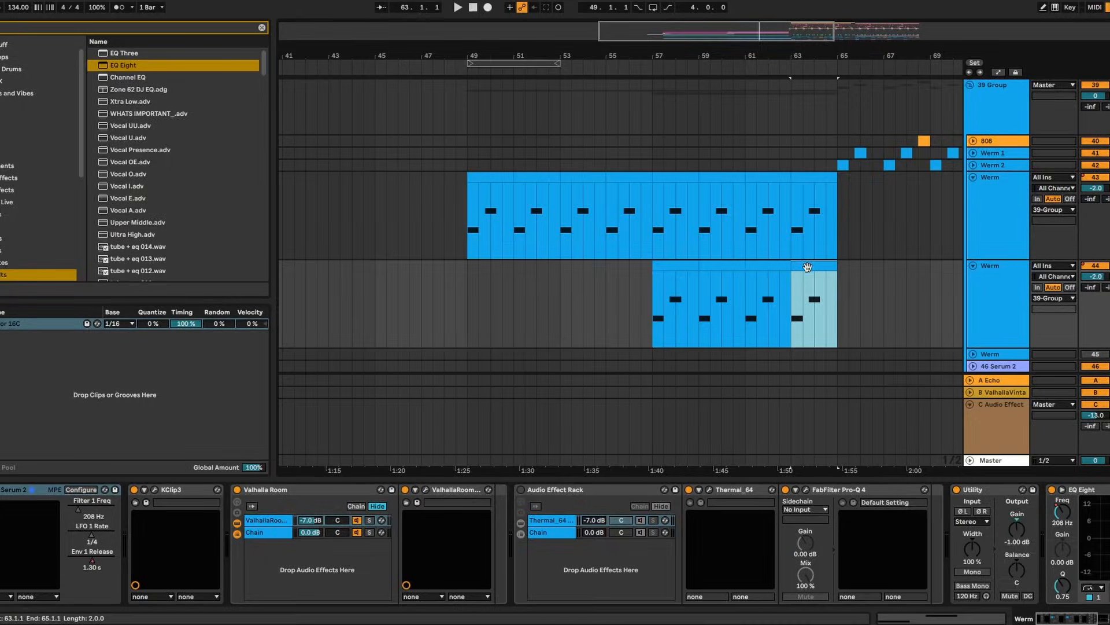
pyautogui.click(674, 266)
pyautogui.doubleClick(671, 266)
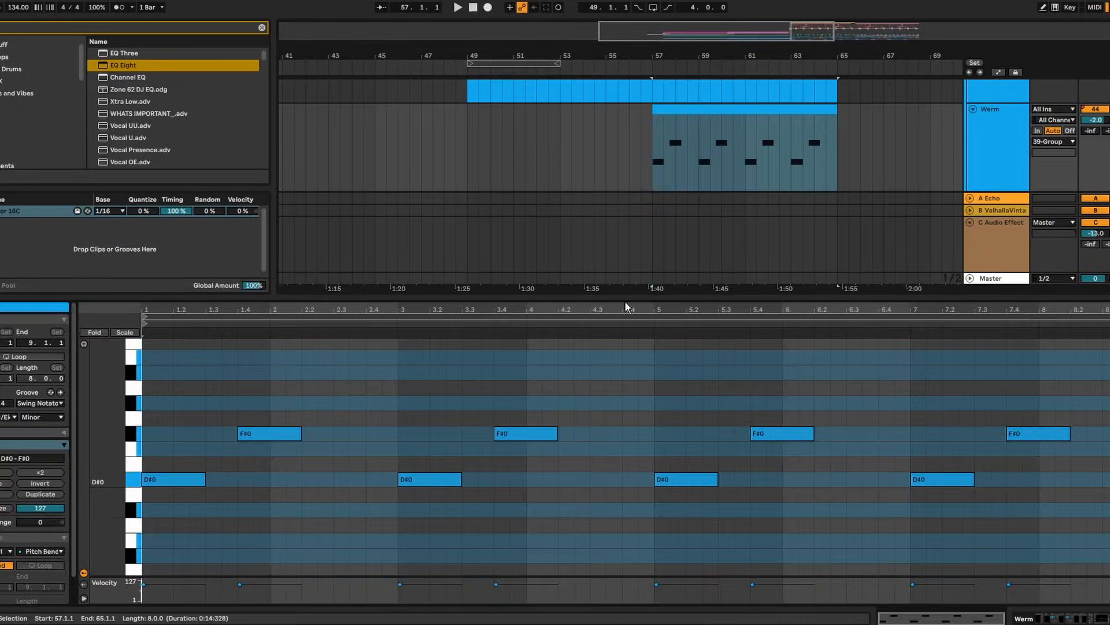
pyautogui.hotkey('shift', 'Up')
pyautogui.hotkey('shift', 'Up')
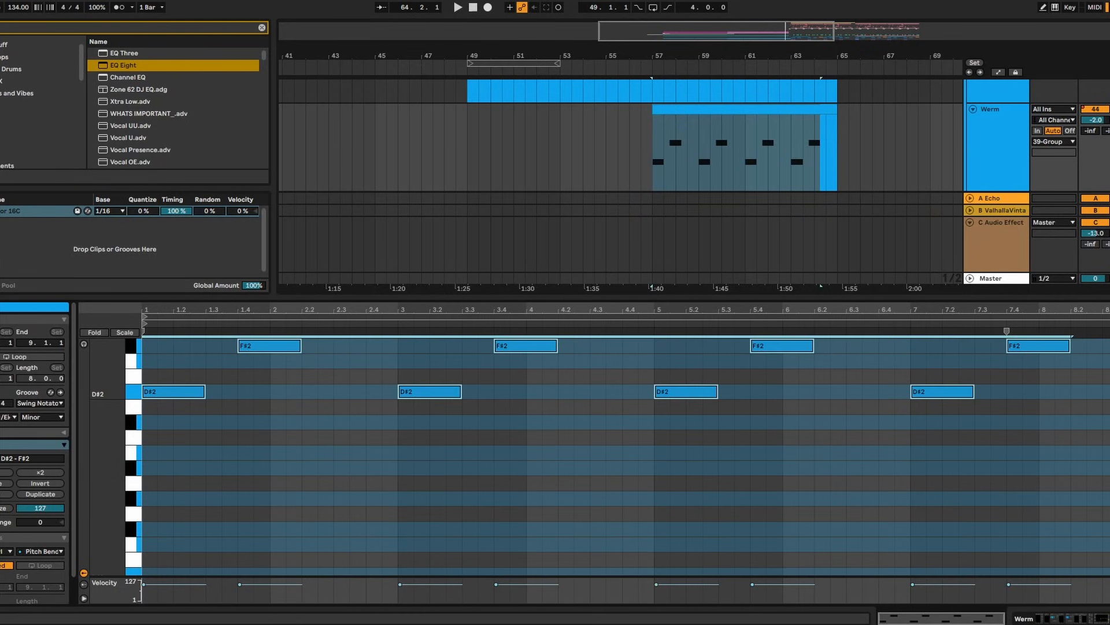
# Automate the EQ frequency to sweep from 256 Hz up to about 2 kHz from bar 57
pyautogui.doubleClick(1006, 152)
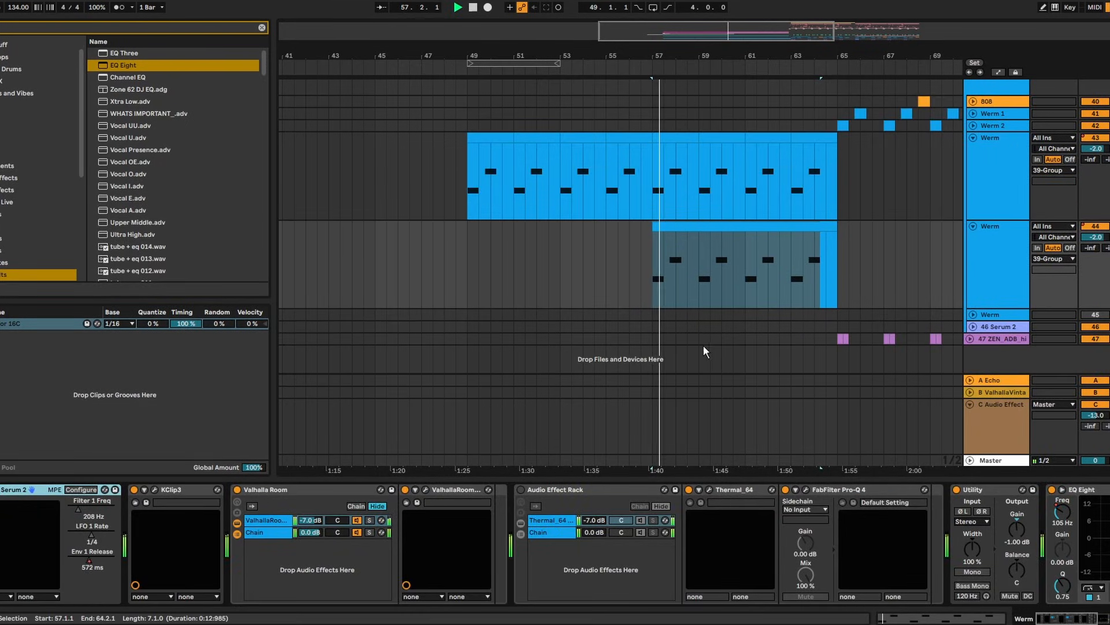
pyautogui.moveTo(1085, 615); pyautogui.dragTo(1104, 617)
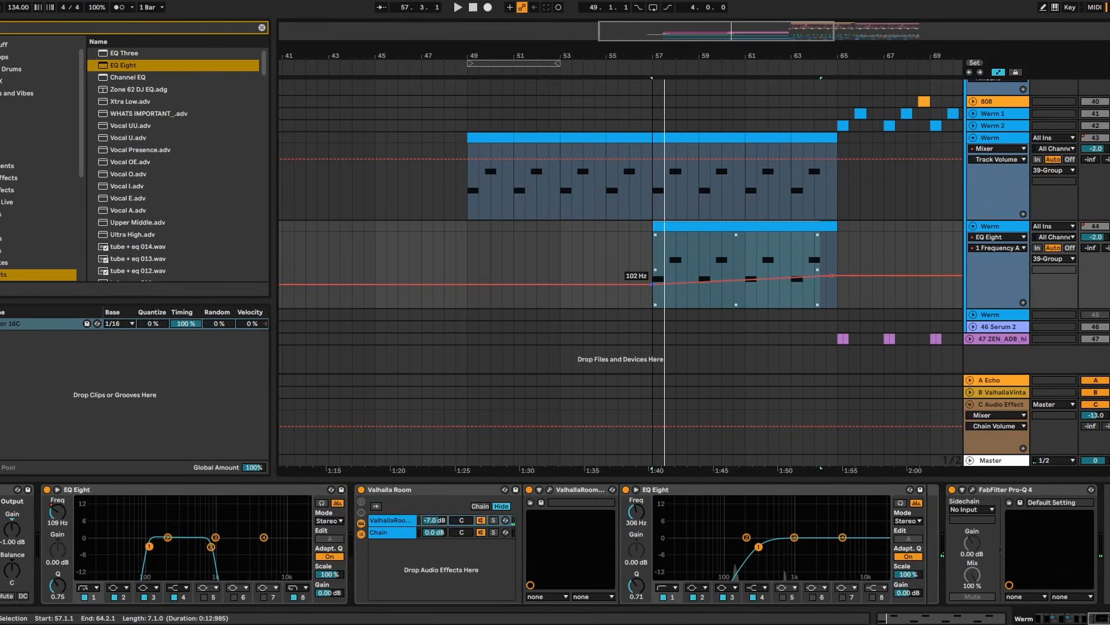
pyautogui.moveTo(652, 284); pyautogui.dragTo(653, 276)
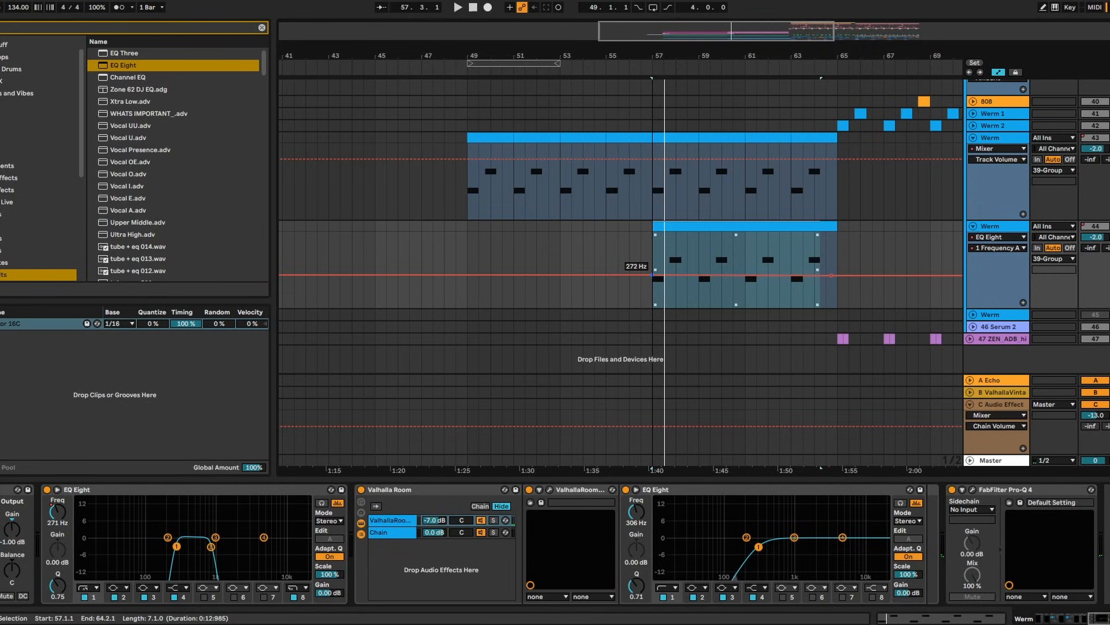
pyautogui.click(658, 254)
pyautogui.press('space')
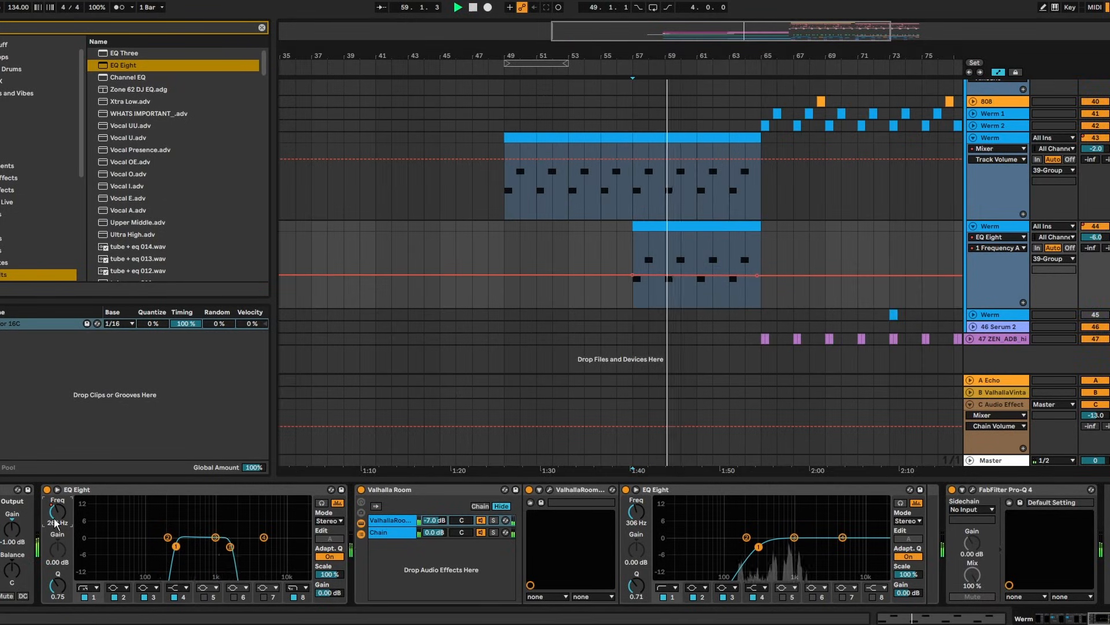
pyautogui.moveTo(634, 272); pyautogui.dragTo(633, 270)
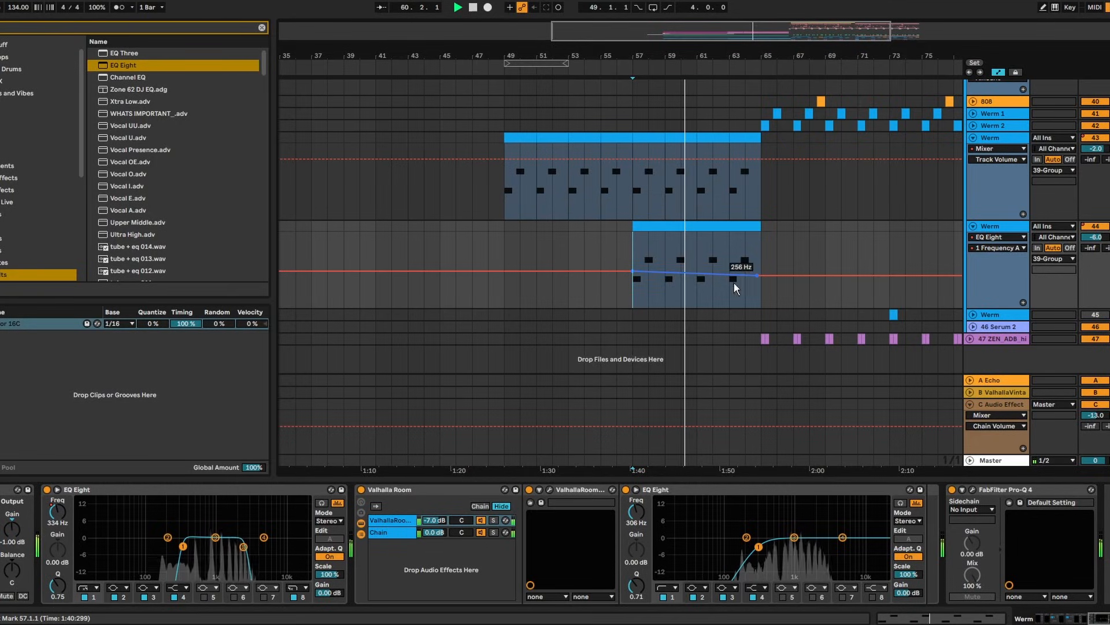
pyautogui.moveTo(755, 272); pyautogui.dragTo(755, 252)
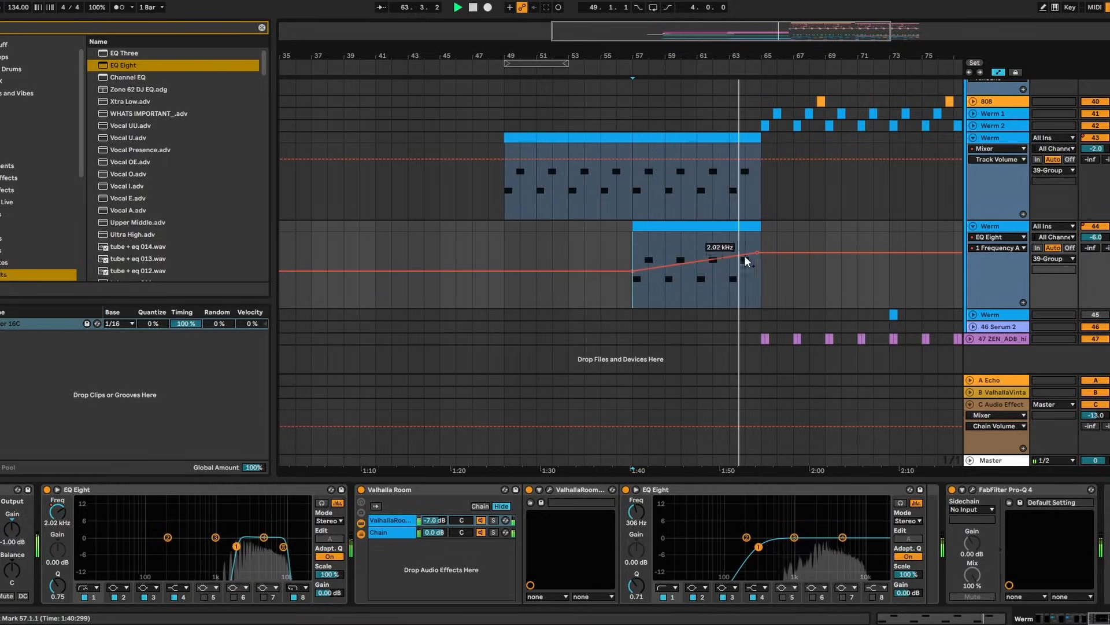
pyautogui.moveTo(757, 253); pyautogui.dragTo(758, 254)
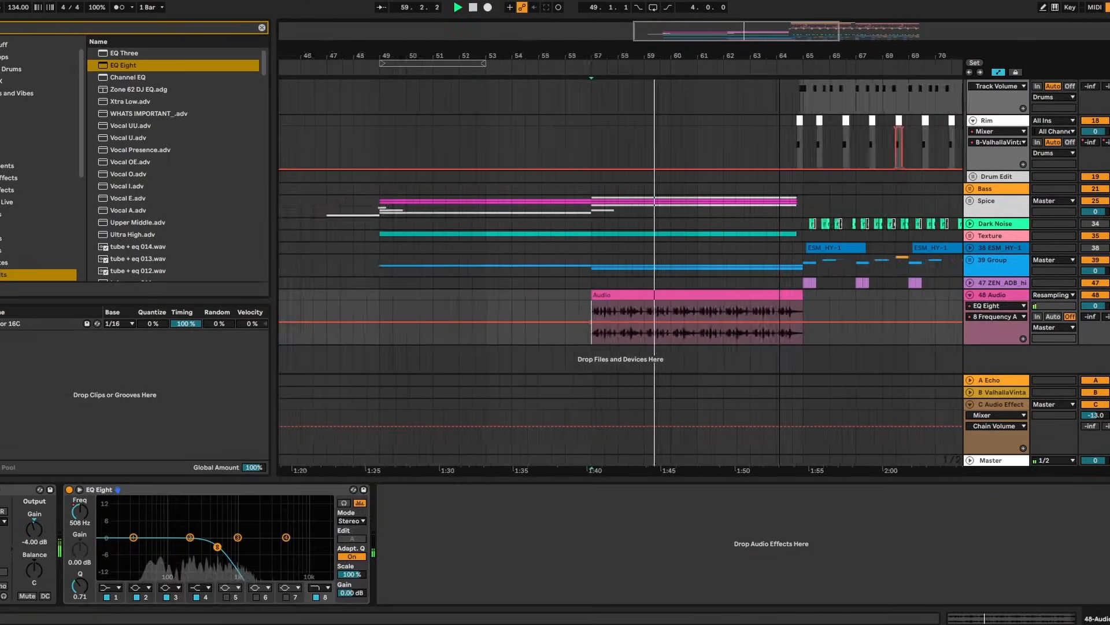
# Push the band 8 frequency automation to 22.0 kHz and make band 1 a low-cut filter
pyautogui.moveTo(835, 319); pyautogui.dragTo(835, 302)
pyautogui.click(844, 316)
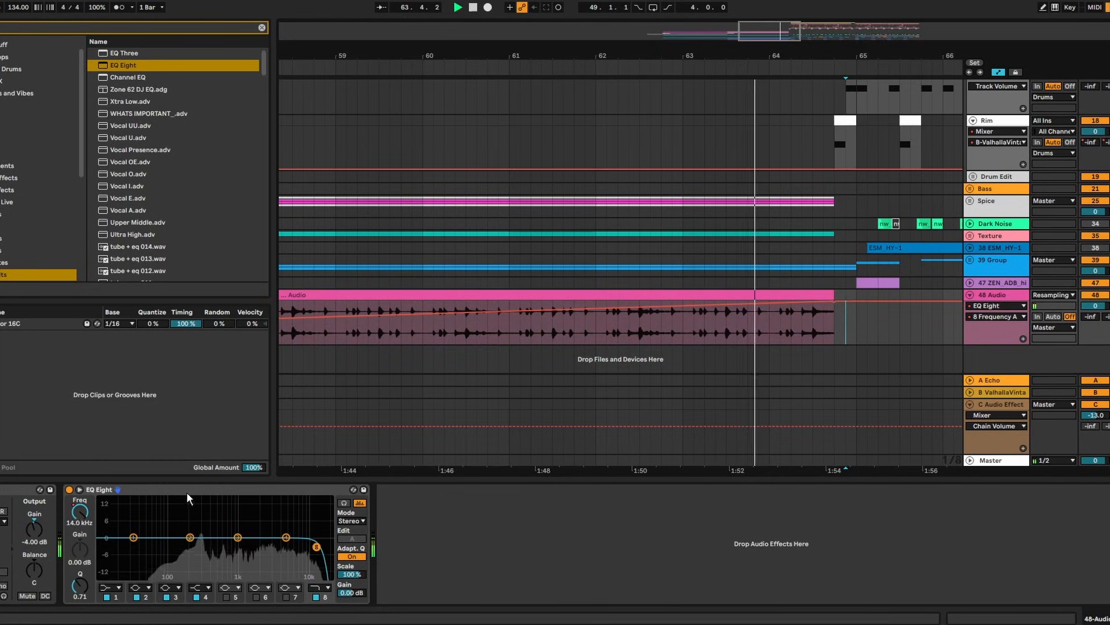
pyautogui.click(108, 587)
pyautogui.click(111, 523)
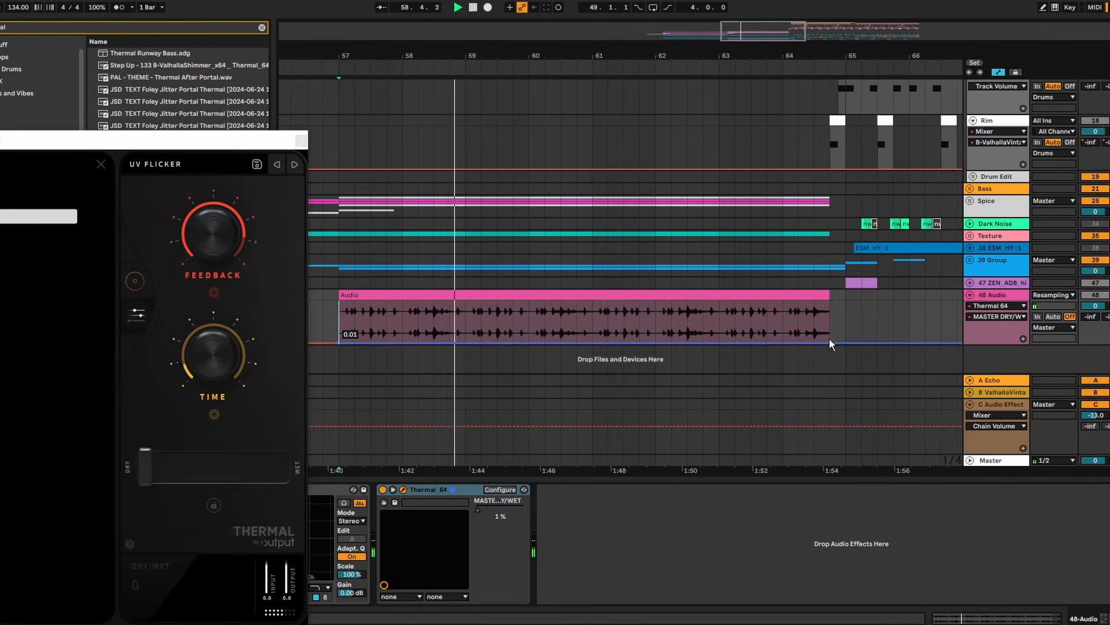
# Ramp Thermal's dry/wet up to 0.90 across the clip and load the GLASS DOME preset
pyautogui.moveTo(829, 343); pyautogui.dragTo(954, 317)
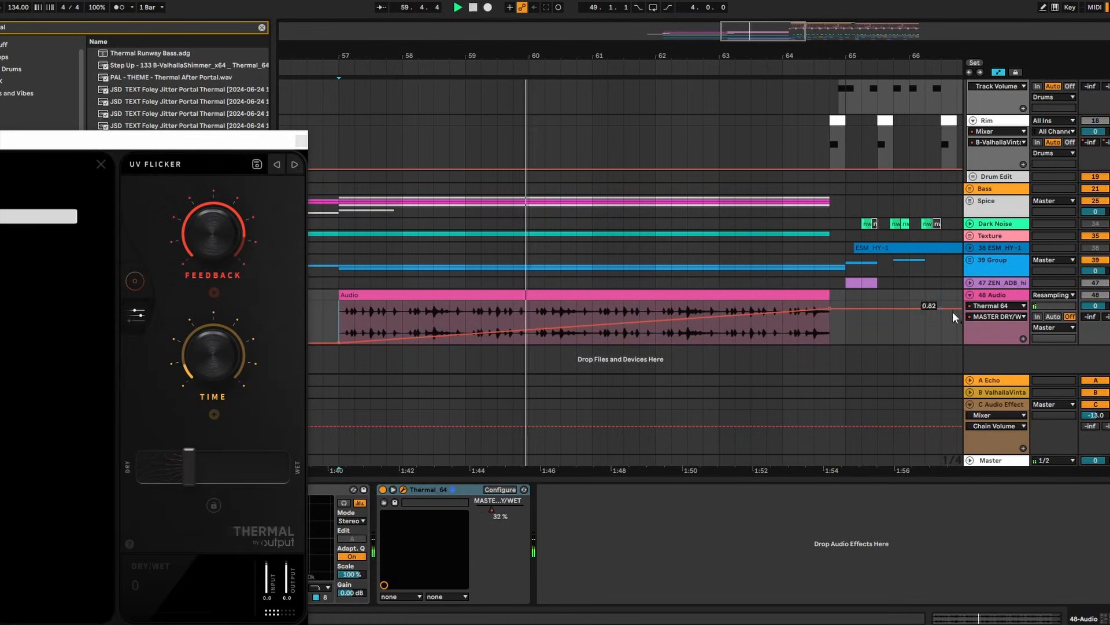
pyautogui.moveTo(832, 310); pyautogui.dragTo(831, 303)
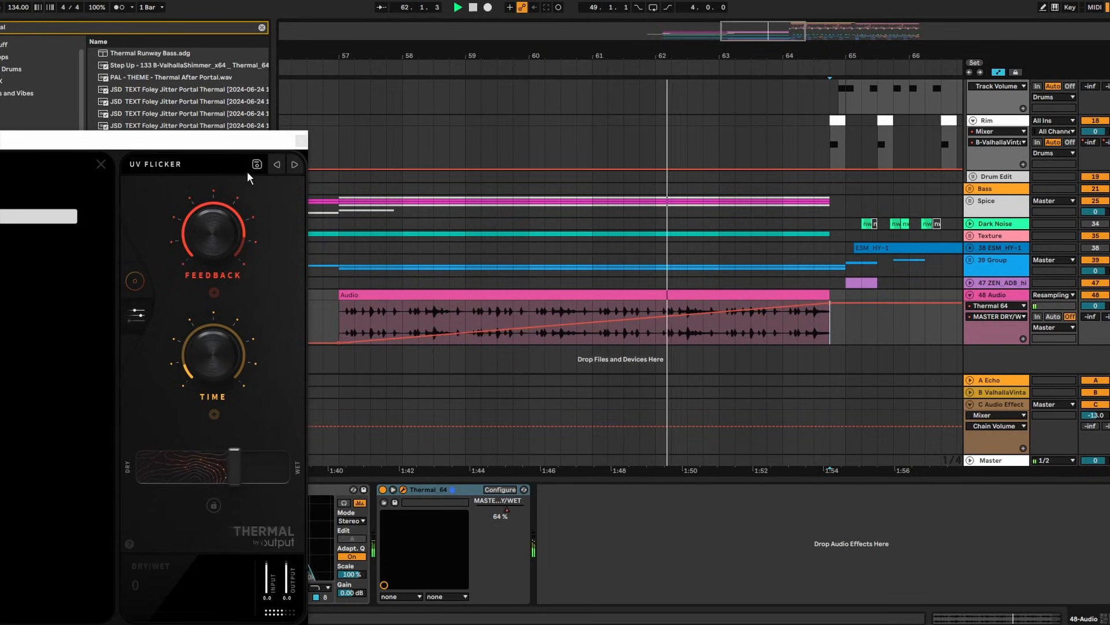
pyautogui.moveTo(233, 147); pyautogui.dragTo(491, 46)
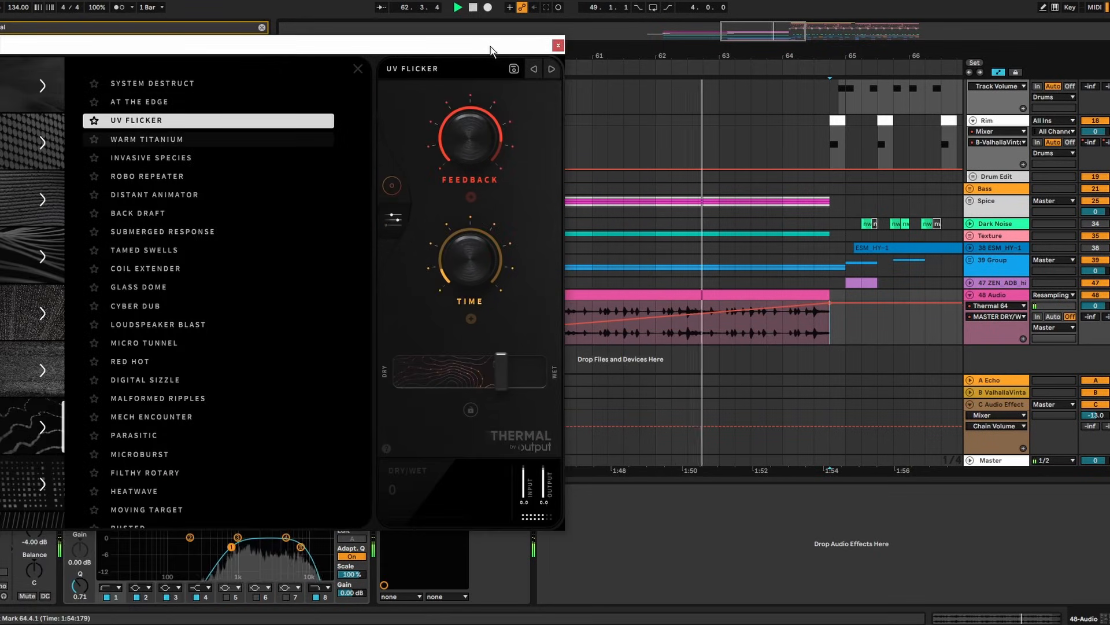
pyautogui.click(275, 286)
# Play the build-up from bar 61 with automation re-enabled, then close Thermal and zoom out around bar 65
pyautogui.press('space')
pyautogui.click(533, 8)
pyautogui.press('space')
pyautogui.press('space')
pyautogui.click(631, 294)
pyautogui.press('space')
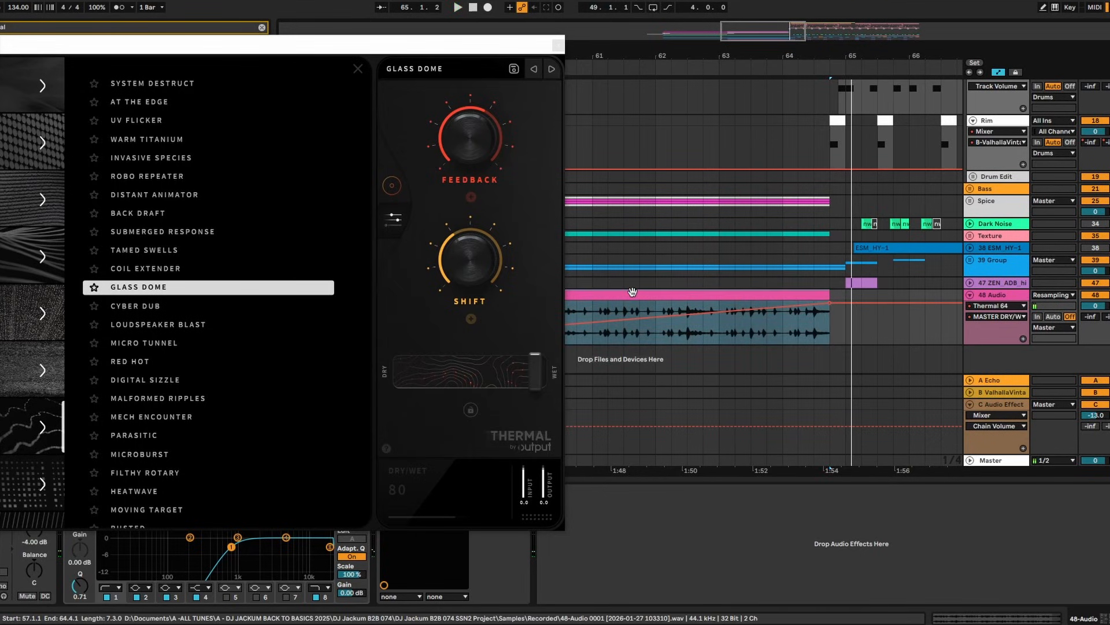
pyautogui.press('space')
pyautogui.click(623, 321)
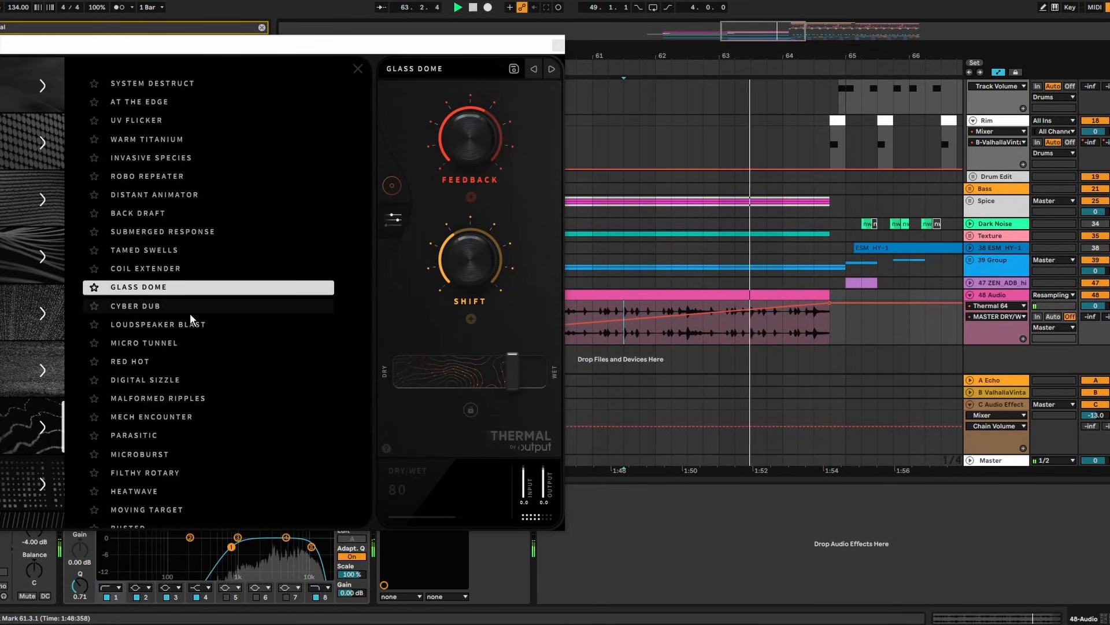
pyautogui.click(558, 45)
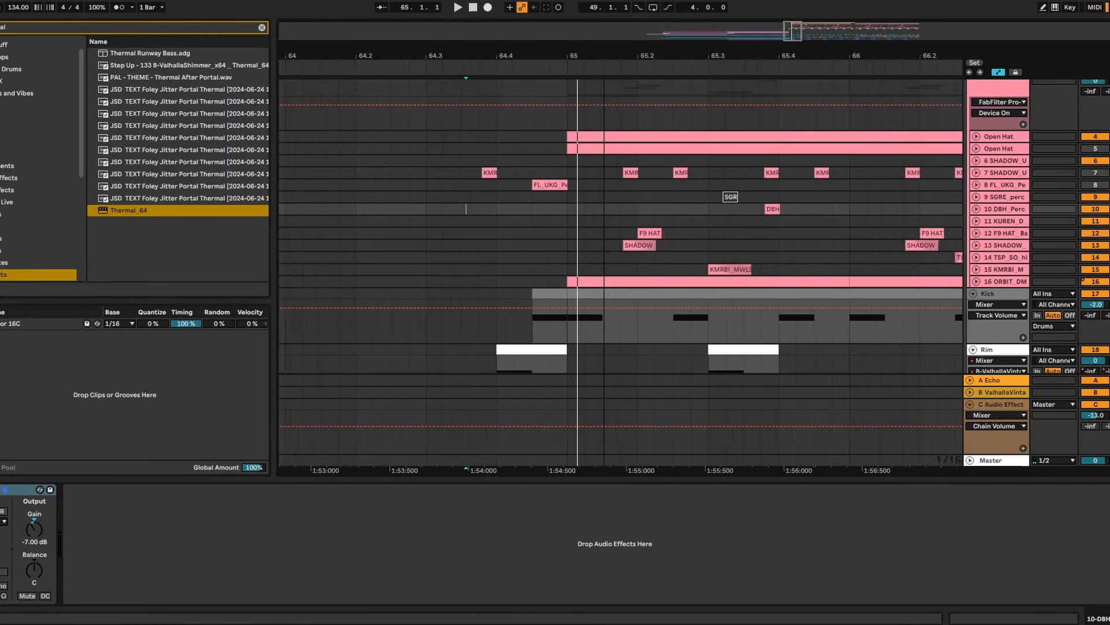
pyautogui.moveTo(604, 59); pyautogui.dragTo(602, 54)
# Expand DBH_Perc, zoom near bar 64, and play from the lower Dazz_FX_Down_Noise_Spread clip
pyautogui.moveTo(767, 58); pyautogui.dragTo(598, 46)
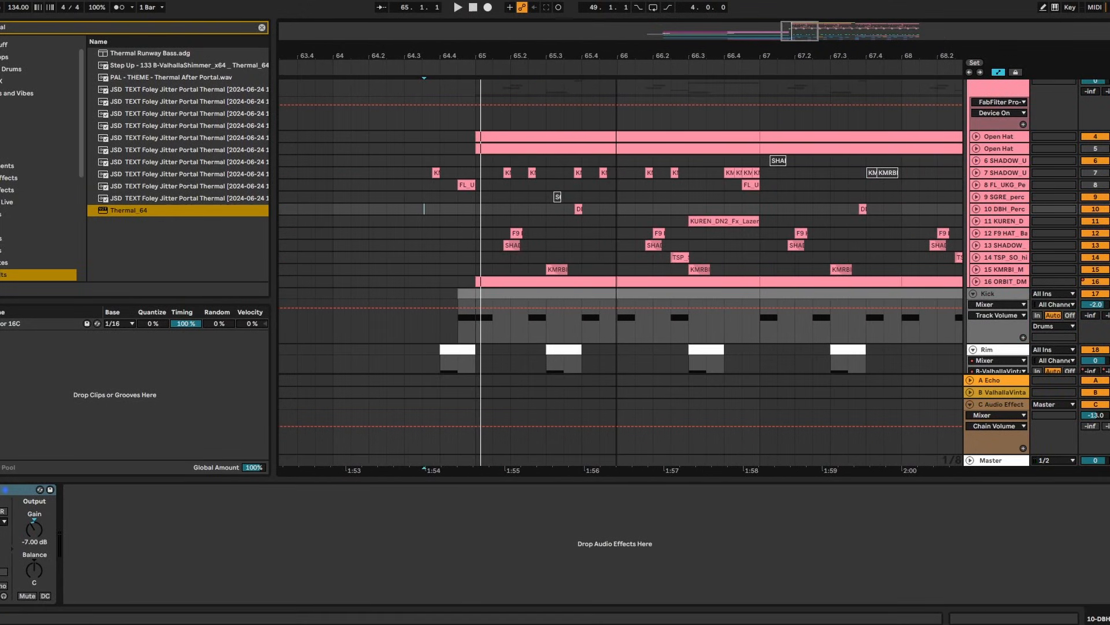
pyautogui.click(975, 210)
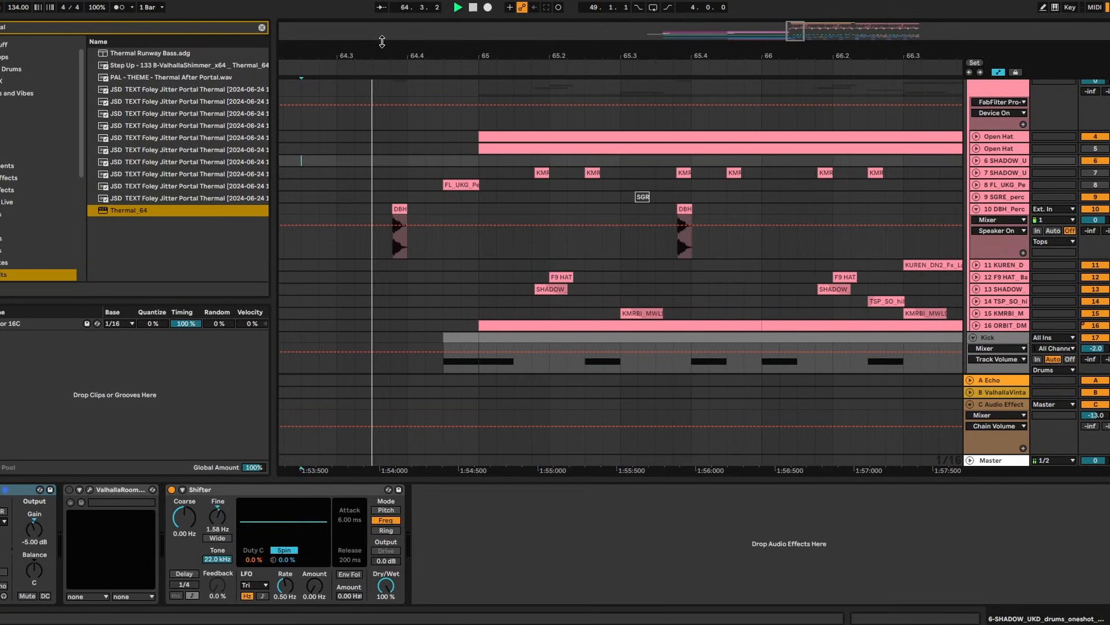
pyautogui.moveTo(402, 54); pyautogui.dragTo(401, 68)
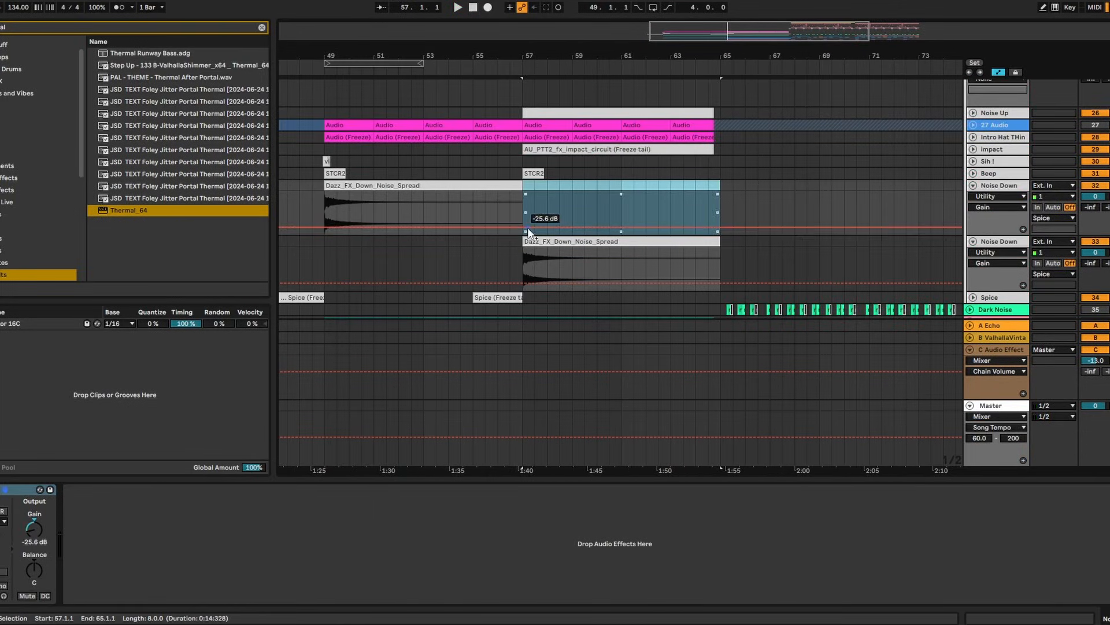
pyautogui.click(534, 248)
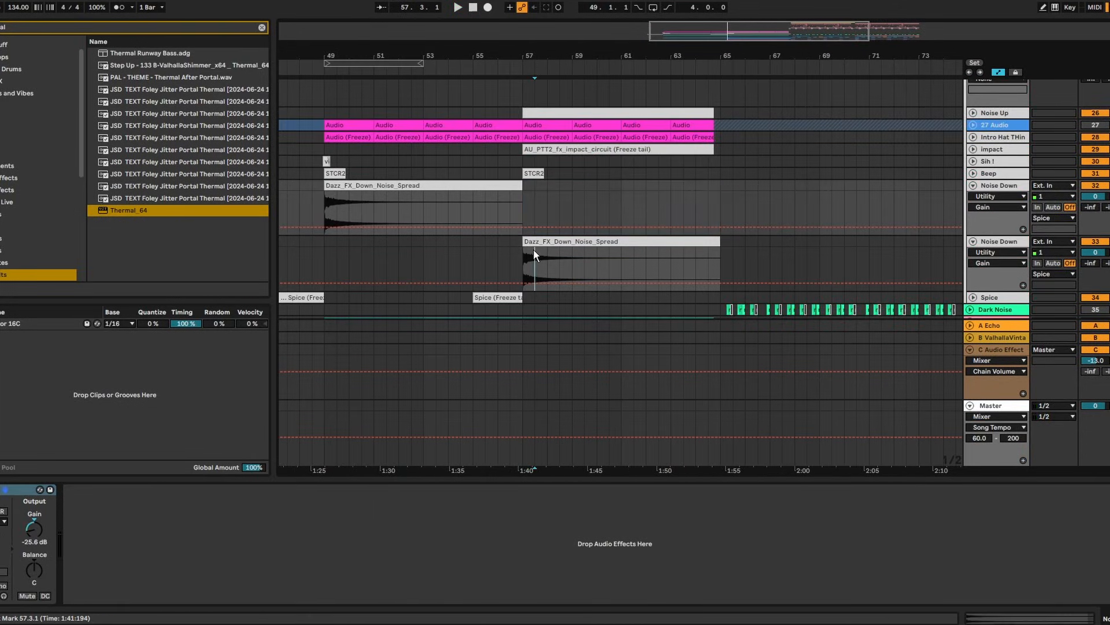
pyautogui.press('space')
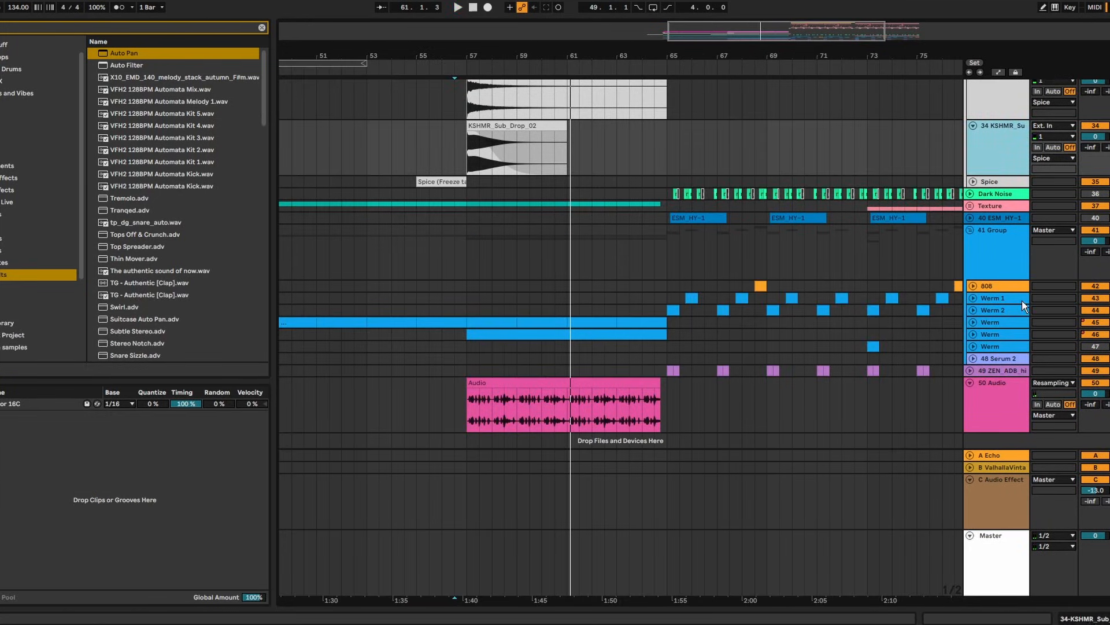
# Create a resampling audio track and set Thermal with split off, auto gain on and 27.1 dB drive
pyautogui.hotkey('ctrl', 't')
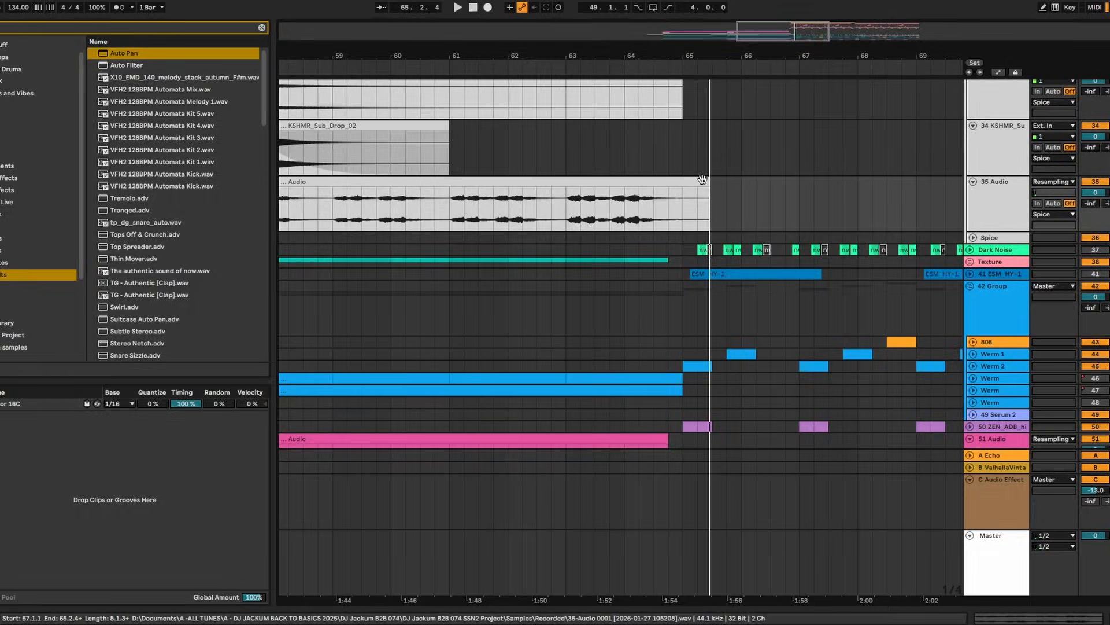
pyautogui.click(974, 378)
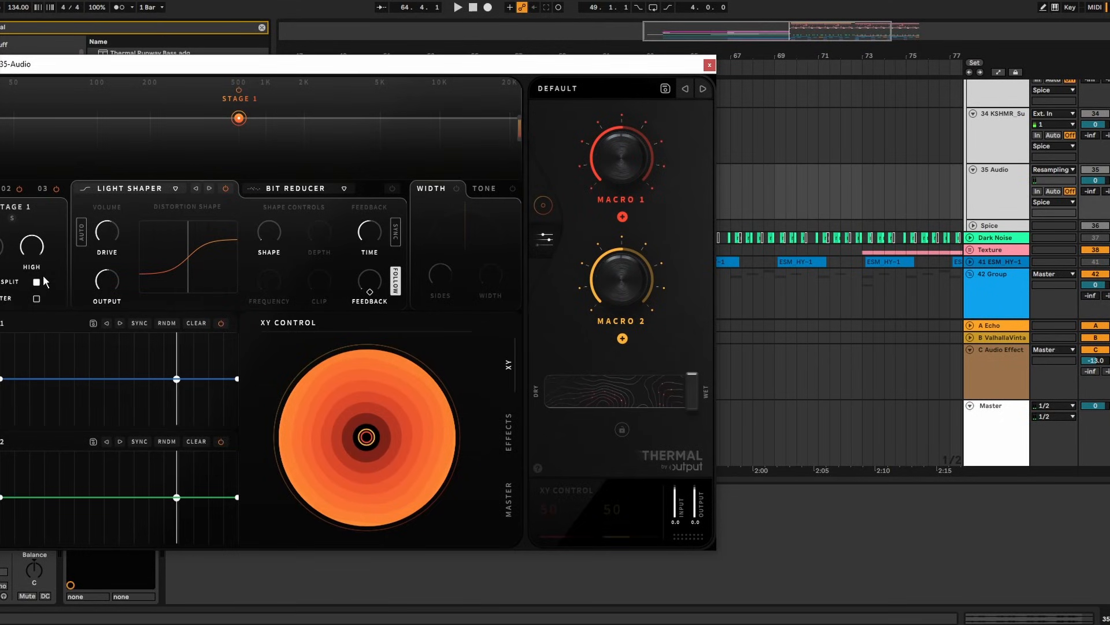
pyautogui.click(36, 282)
pyautogui.click(81, 234)
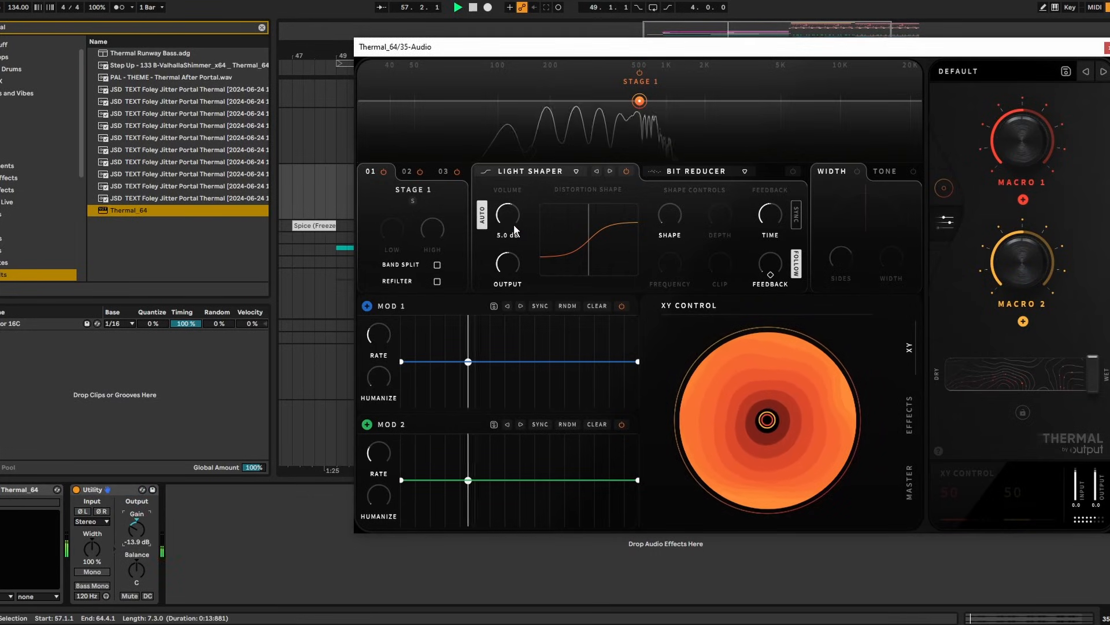
pyautogui.moveTo(513, 224); pyautogui.dragTo(529, 186)
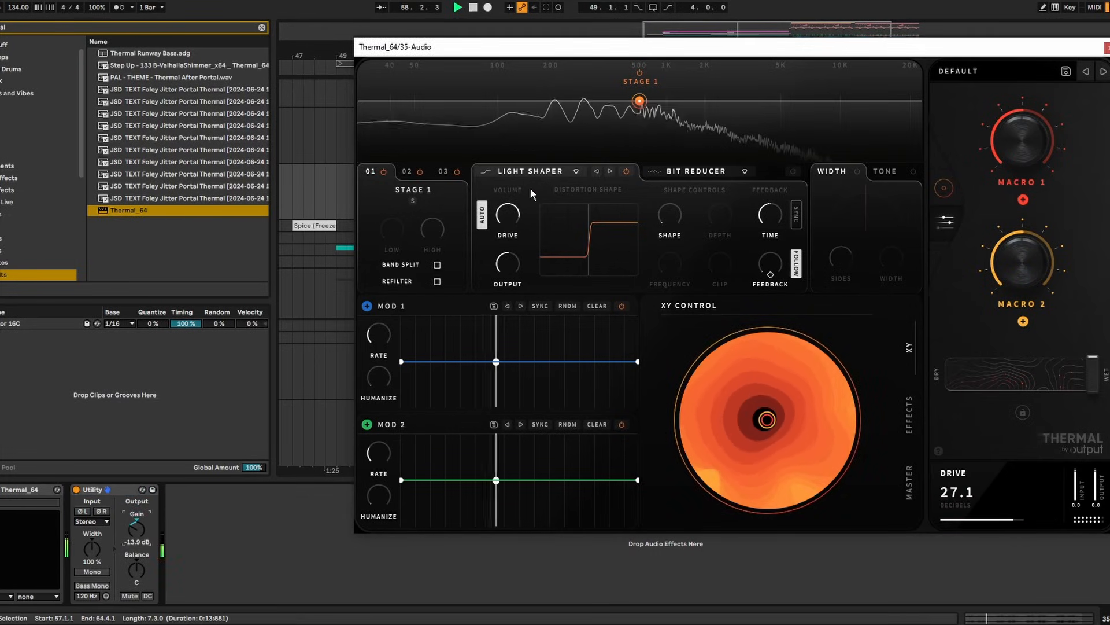
pyautogui.press('space')
# Insert EQ Eight before Thermal via a browser search for 'eq'
pyautogui.hotkey('ctrl', 'f')
pyautogui.write('eq')
pyautogui.moveTo(132, 65); pyautogui.dragTo(1, 538)
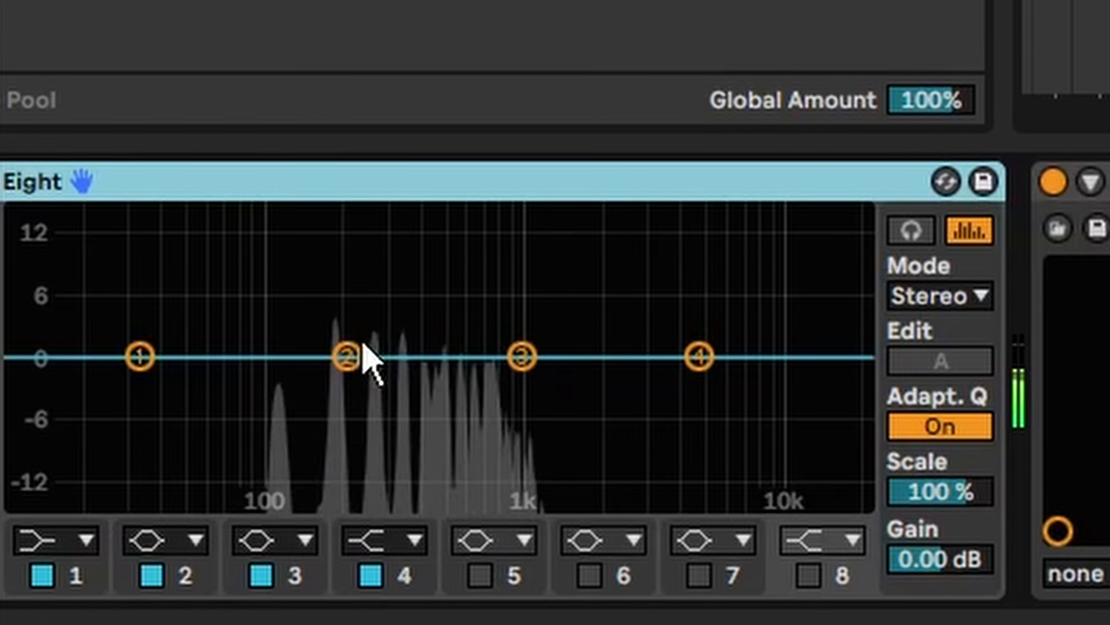
# Boost EQ Eight band 2 on 35 Audio to a narrow +12 dB peak near 200 Hz and duplicate the EQ
pyautogui.moveTo(98, 534); pyautogui.dragTo(92, 507)
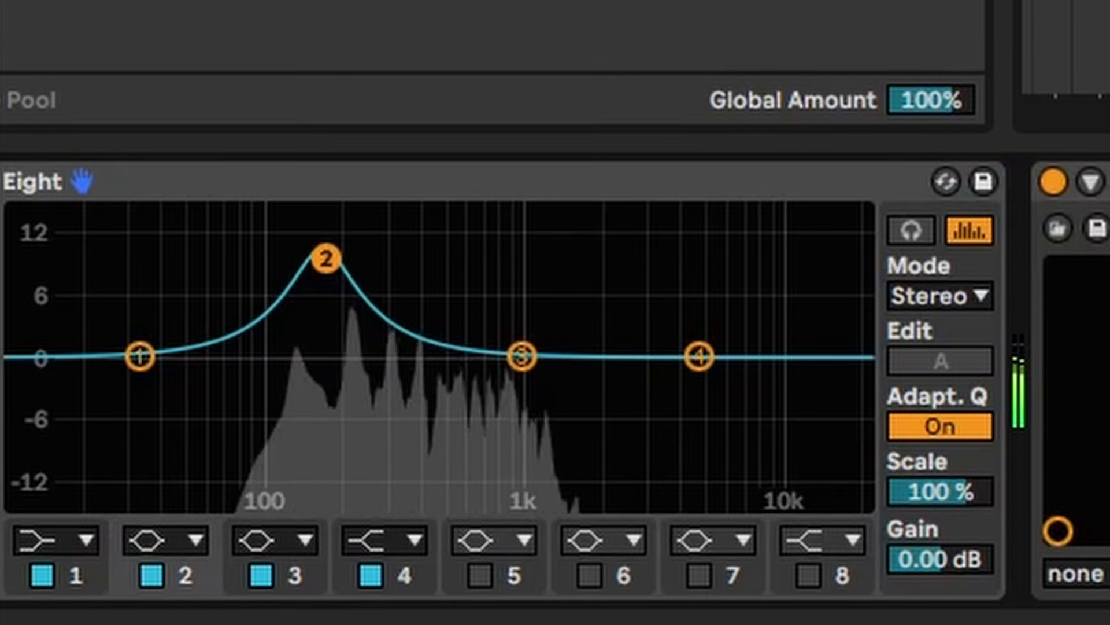
pyautogui.moveTo(326, 259); pyautogui.dragTo(345, 216)
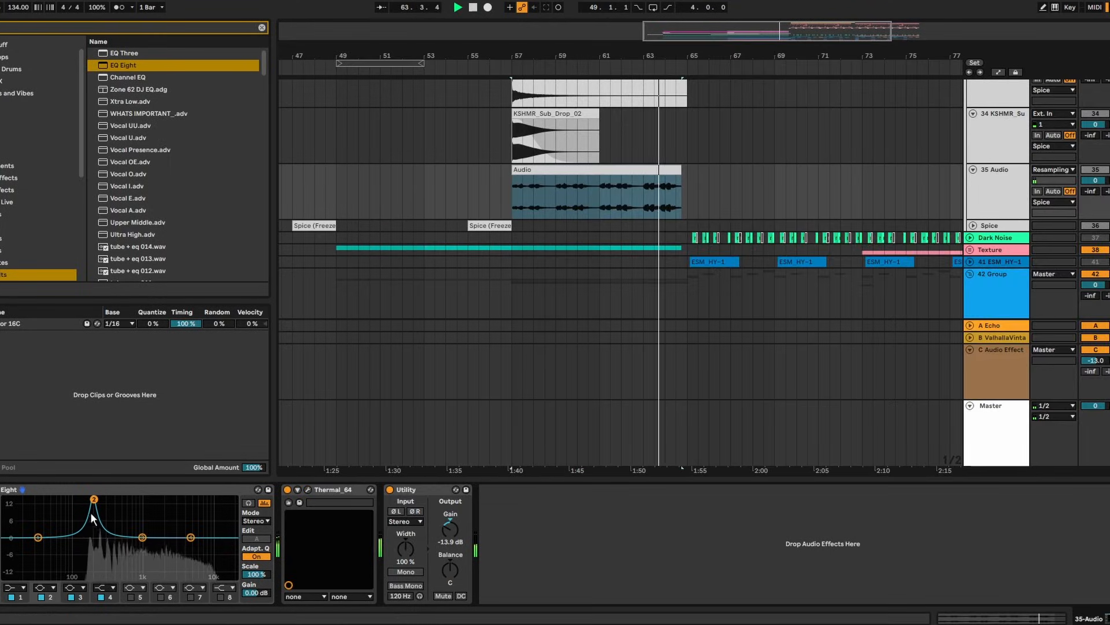
pyautogui.click(105, 490)
pyautogui.press('space')
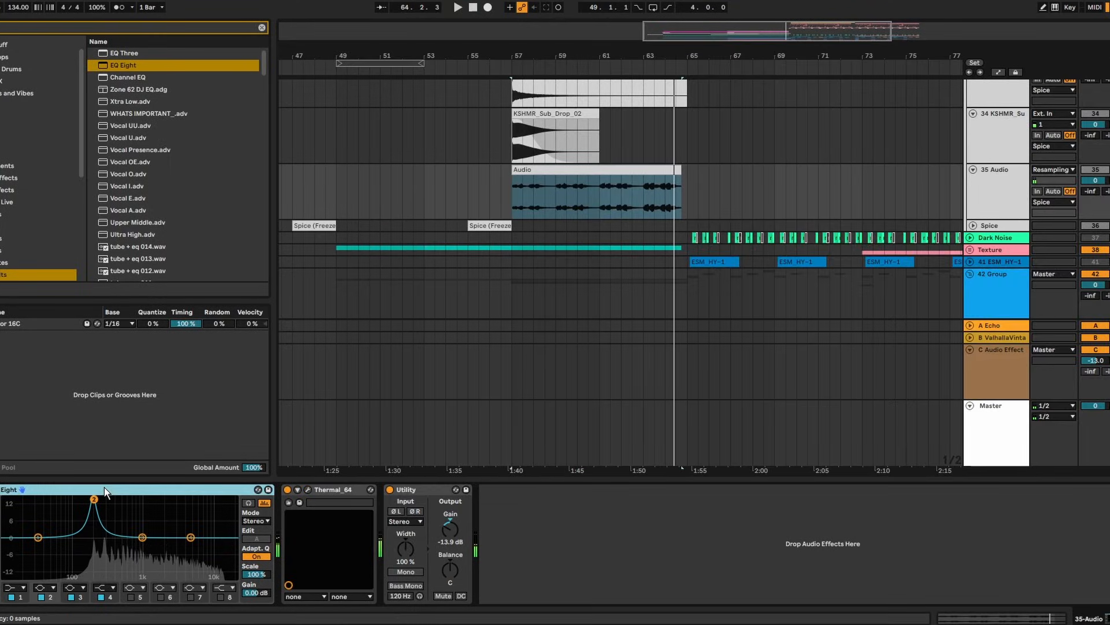
pyautogui.hotkey('ctrl', 'd')
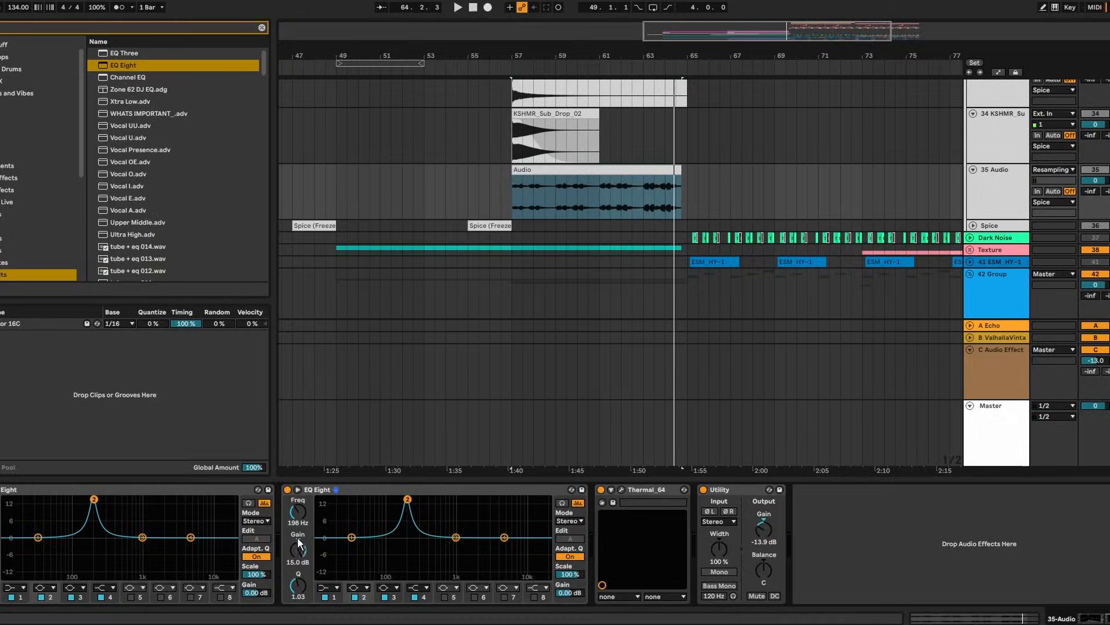
# Automate the duplicate EQ's boost as a ramp from 0 dB up to 12.5 dB across the clip
pyautogui.press('a')
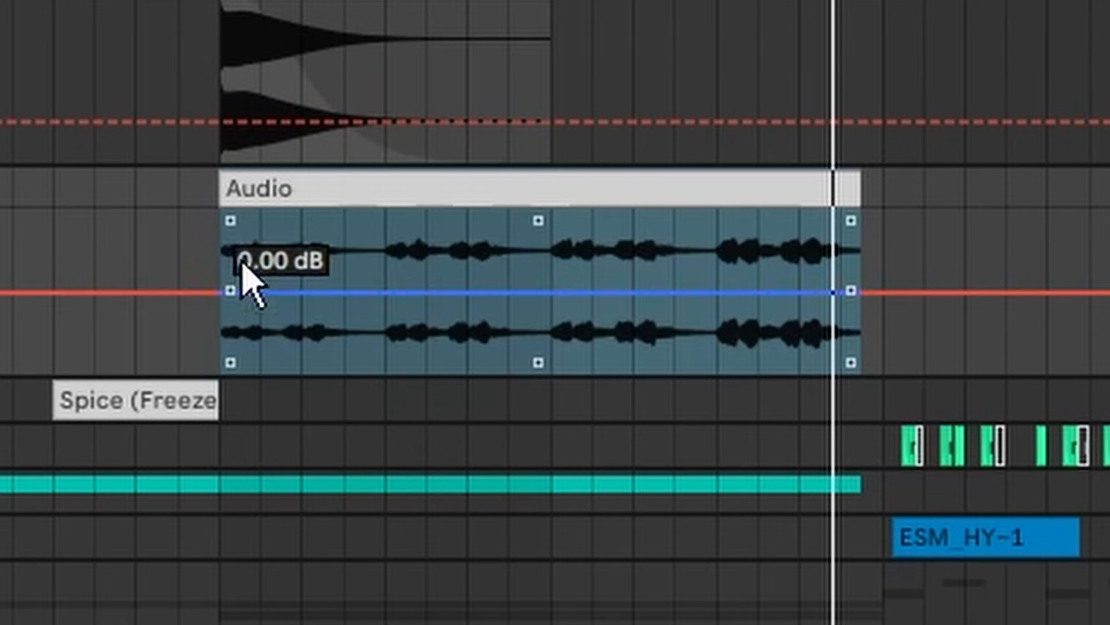
pyautogui.click(516, 191)
pyautogui.click(512, 198)
pyautogui.moveTo(859, 292); pyautogui.dragTo(859, 229)
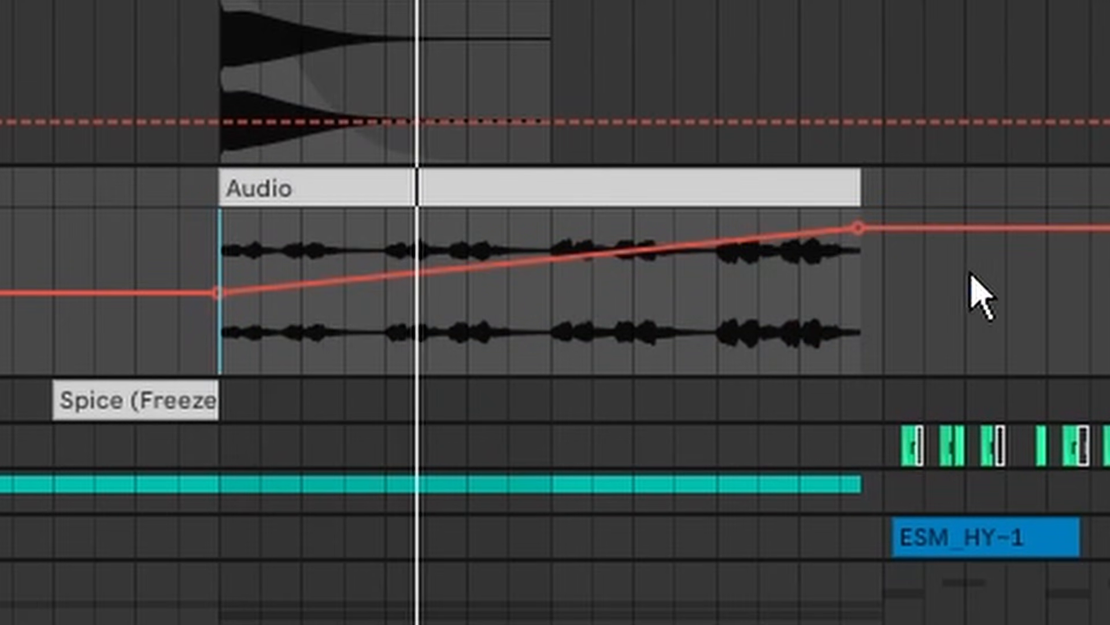
pyautogui.scroll(5, 811, 34)
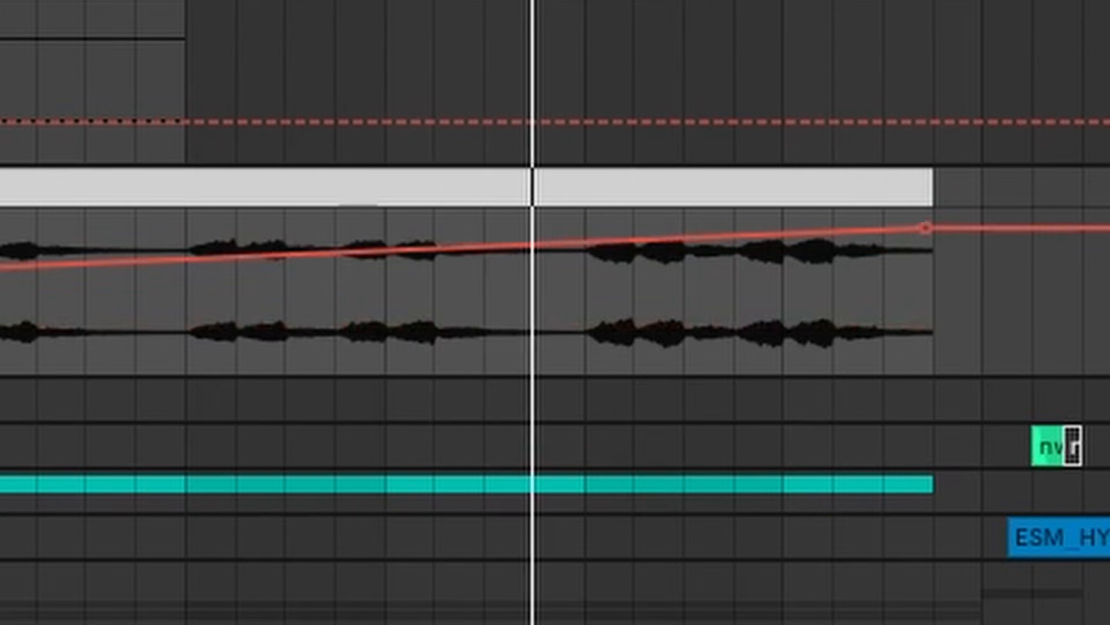
pyautogui.moveTo(943, 246)
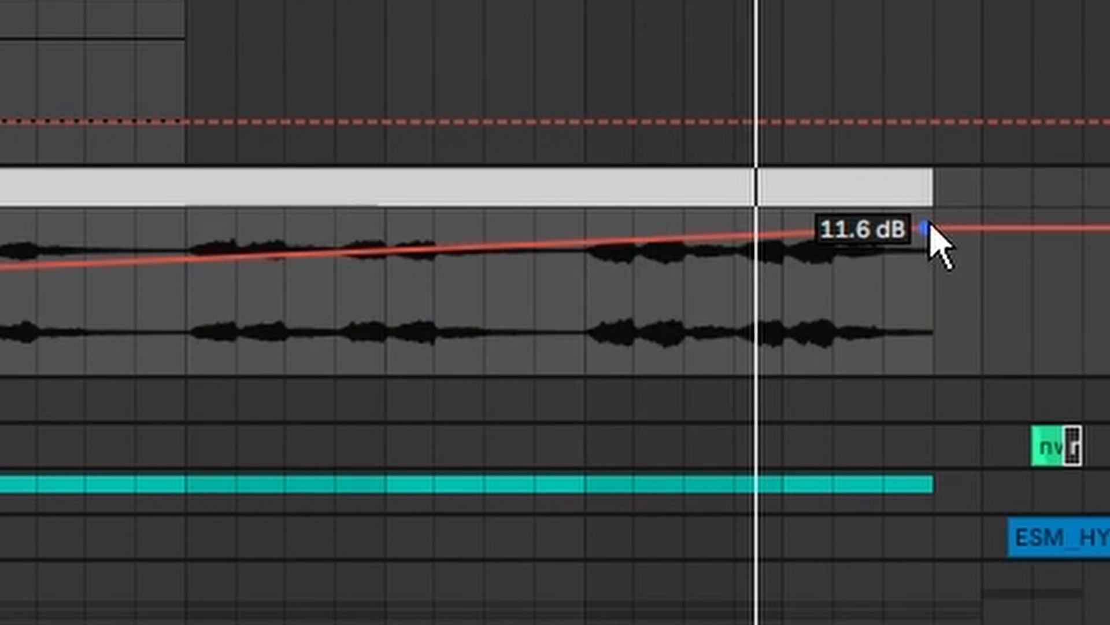
pyautogui.moveTo(928, 225); pyautogui.dragTo(928, 220)
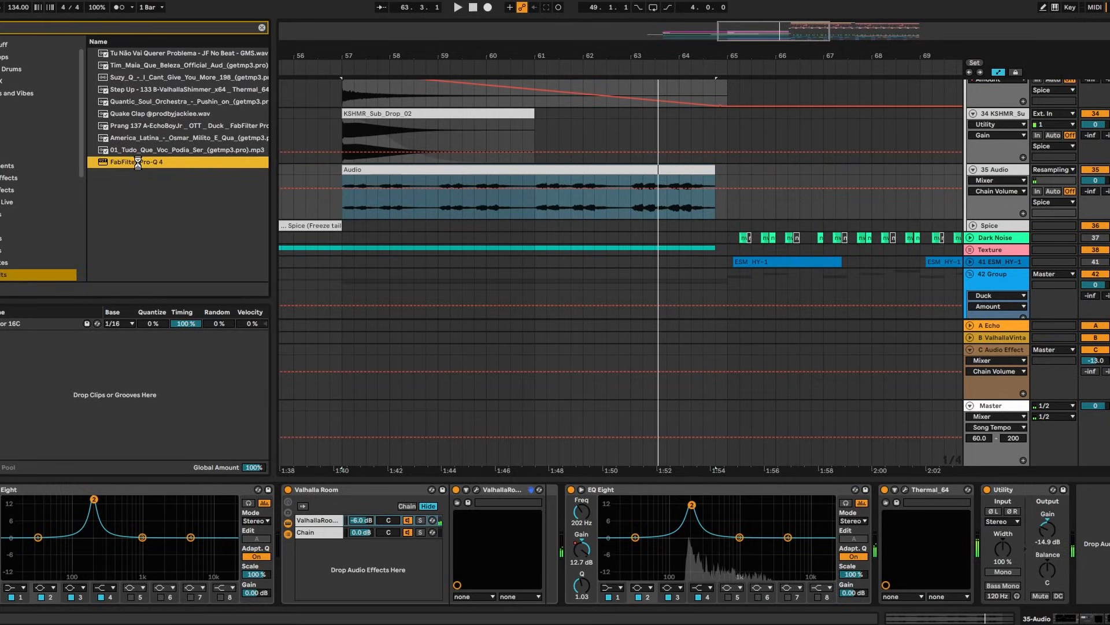
# Load FabFilter Pro-Q 4 at the end of the 35 Audio chain with a low-cut band at about 289 Hz
pyautogui.doubleClick(138, 161)
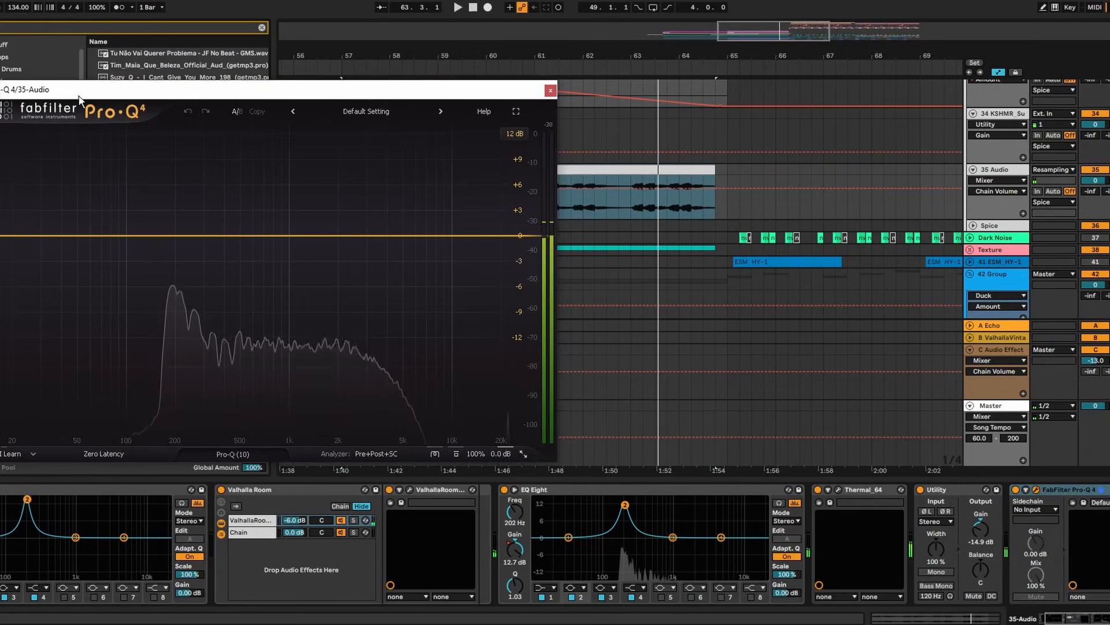
pyautogui.moveTo(80, 99); pyautogui.dragTo(298, 106)
pyautogui.click(191, 242)
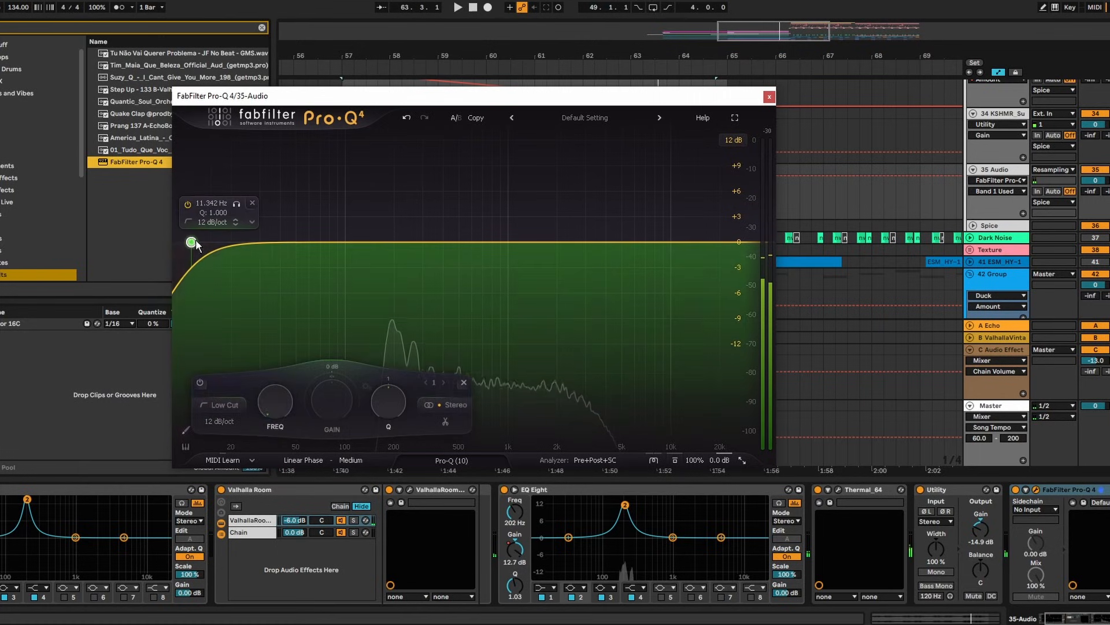
pyautogui.moveTo(192, 241); pyautogui.dragTo(421, 240)
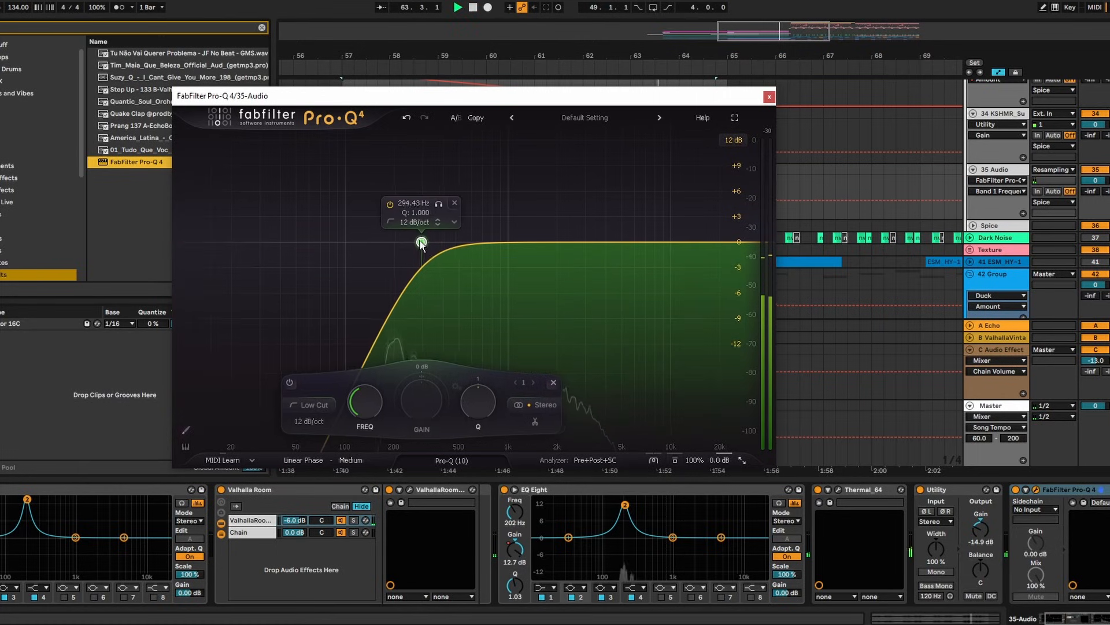
pyautogui.click(770, 97)
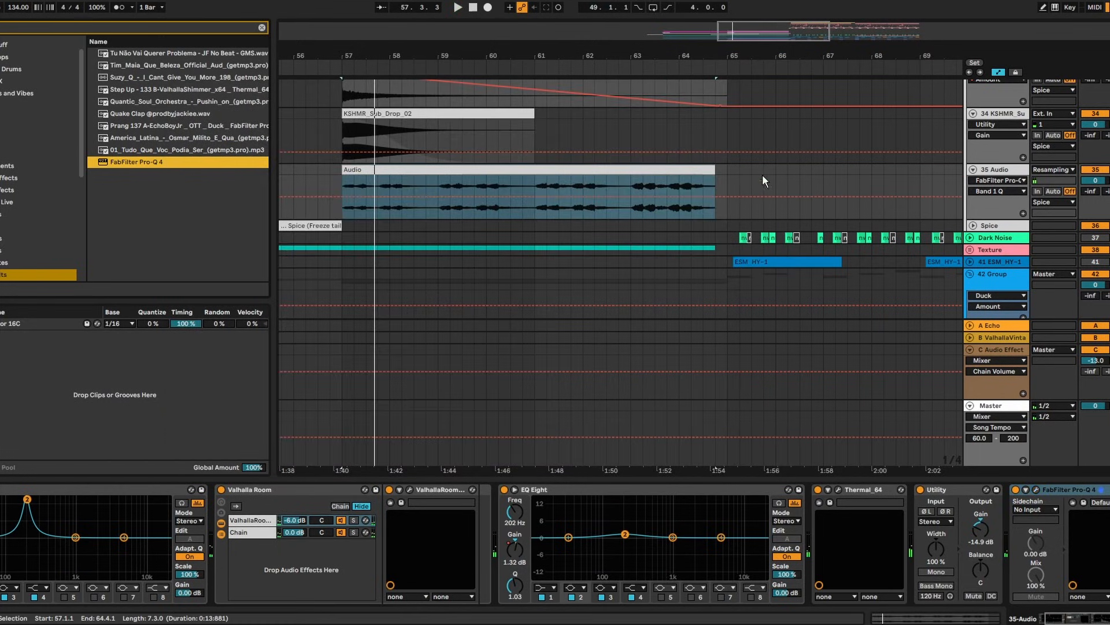
pyautogui.click(1109, 616)
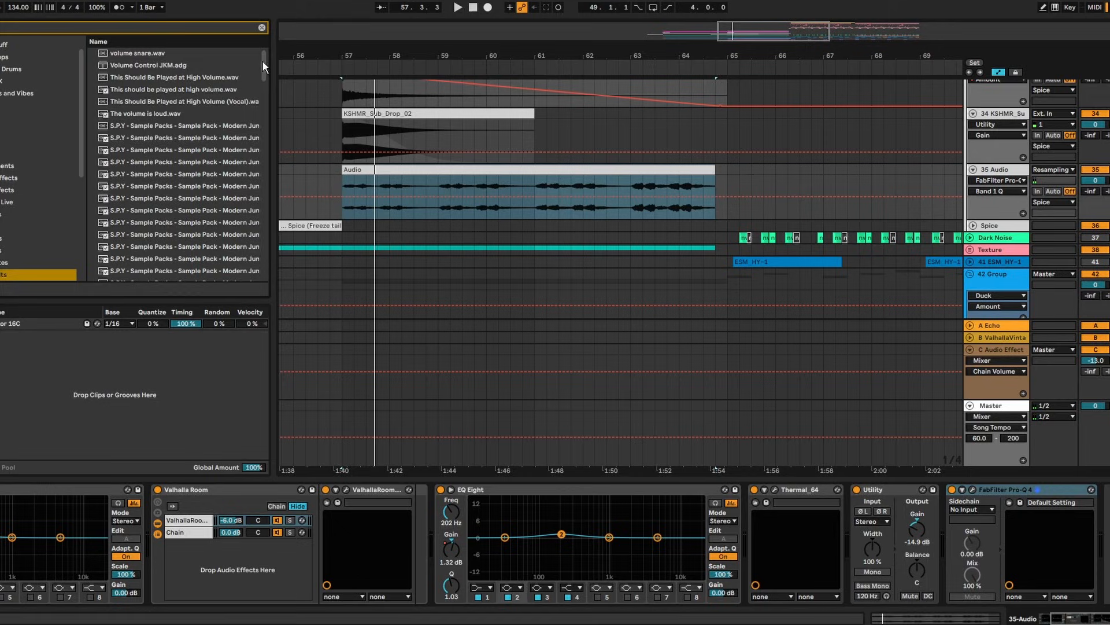
pyautogui.moveTo(264, 61)
pyautogui.mouseDown()
pyautogui.moveTo(271, 89)
pyautogui.moveTo(265, 58)
pyautogui.mouseUp()
pyautogui.moveTo(261, 64); pyautogui.dragTo(266, 297)
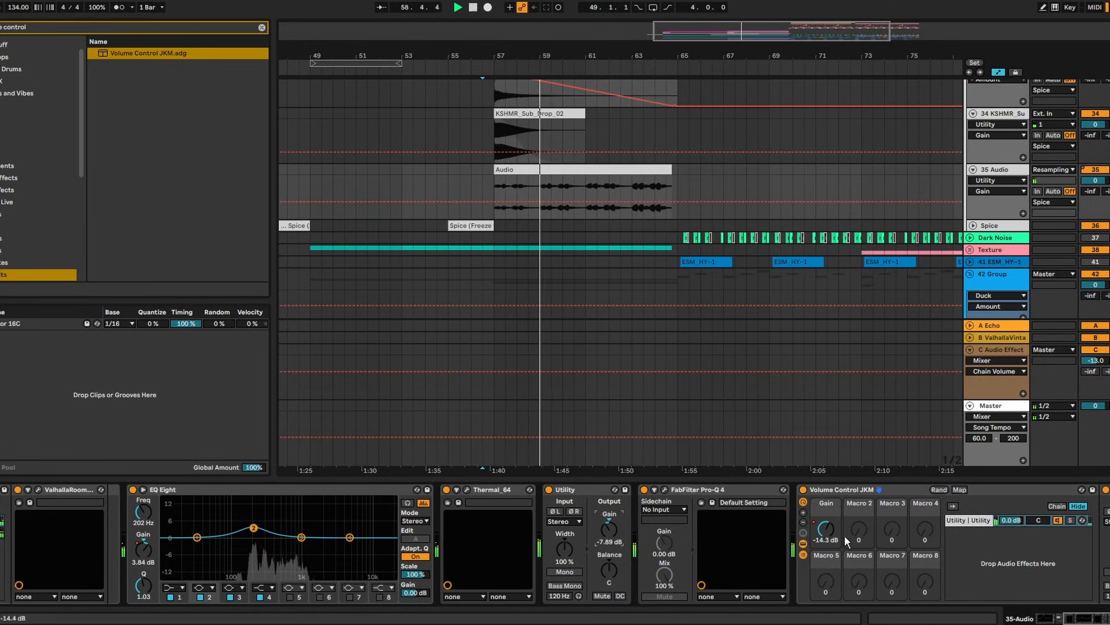
pyautogui.hscroll(3, 846, 541)
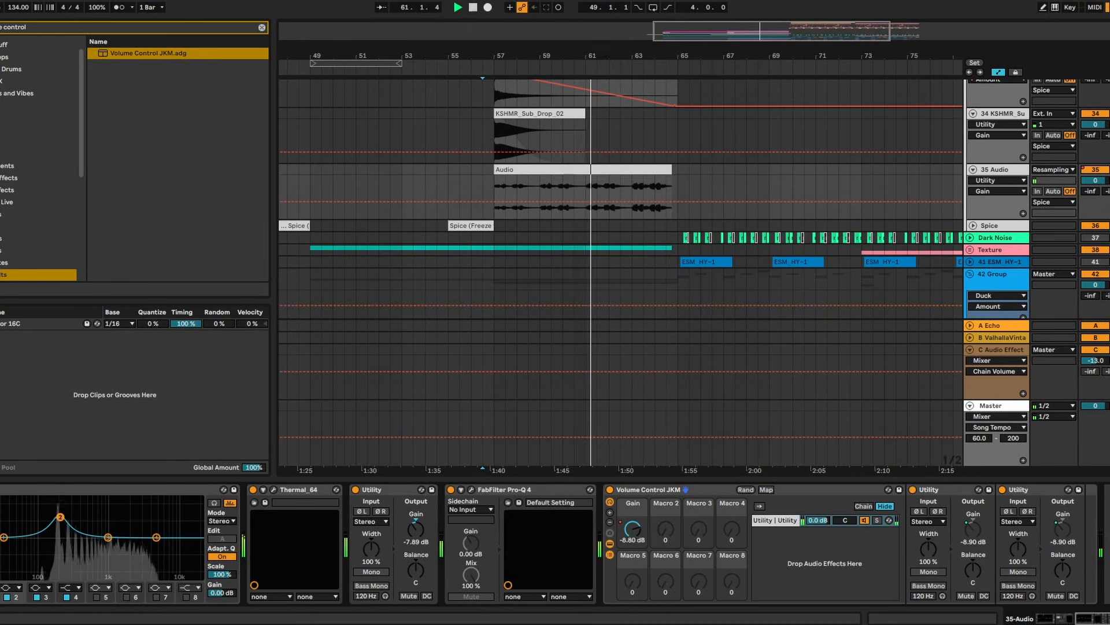
pyautogui.scroll(5, 604, 370)
pyautogui.hotkey('ctrl', 'alt', 'l')
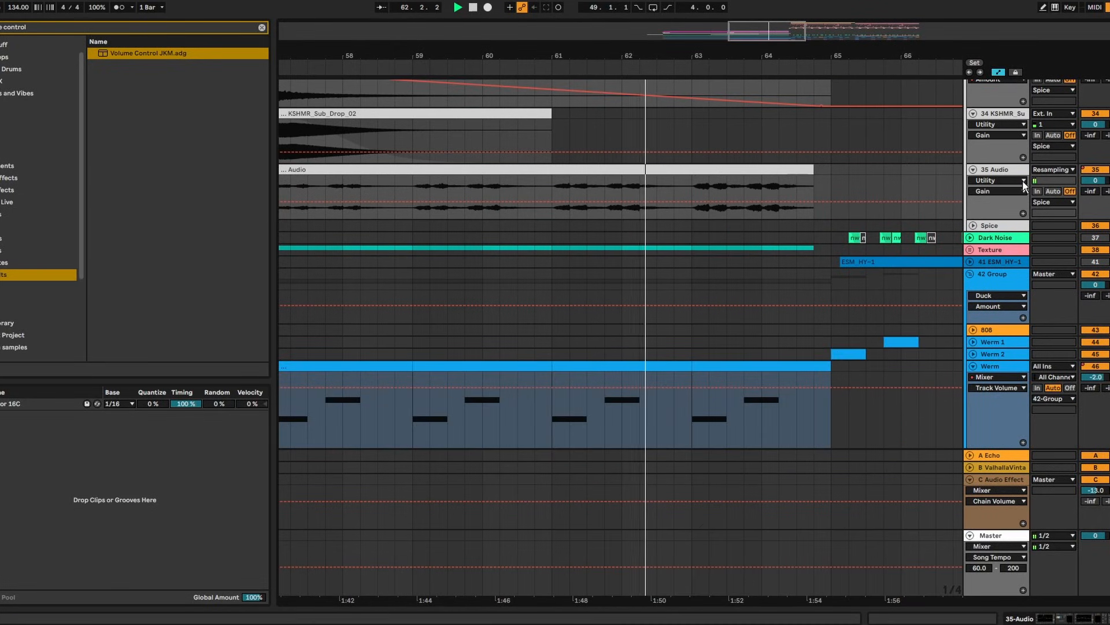
pyautogui.doubleClick(999, 172)
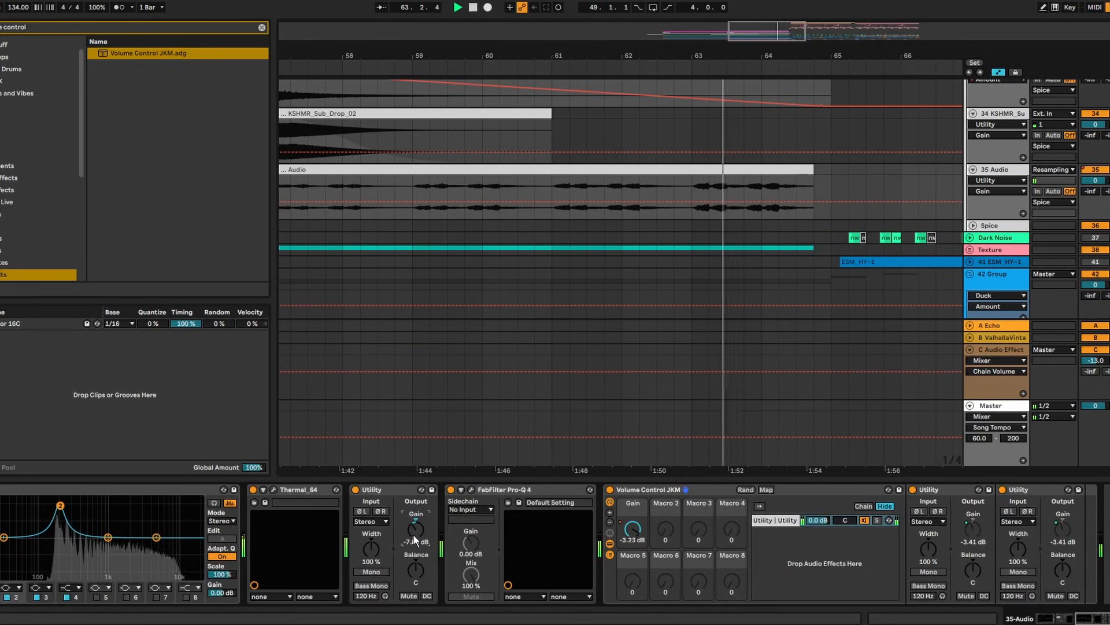
pyautogui.scroll(6, 830, 72)
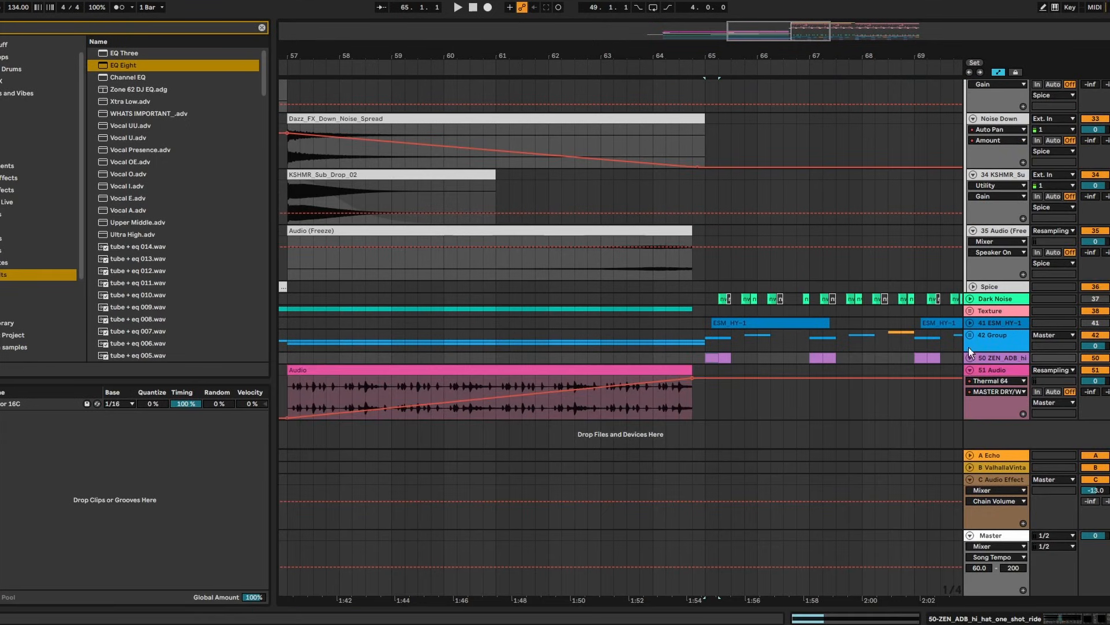
# Insert a new audio track below 51 Audio and paste the VOX_VEL_105 vocal clip at bar 57
pyautogui.click(970, 324)
pyautogui.click(970, 379)
pyautogui.scroll(-3, 731, 324)
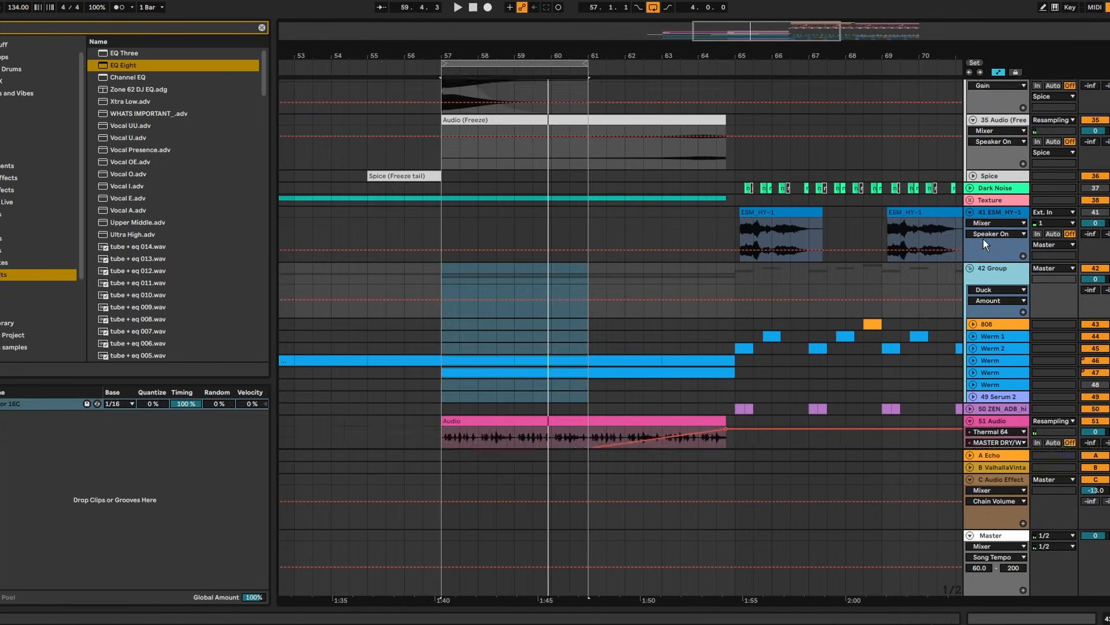
pyautogui.scroll(1, 977, 261)
pyautogui.click(974, 281)
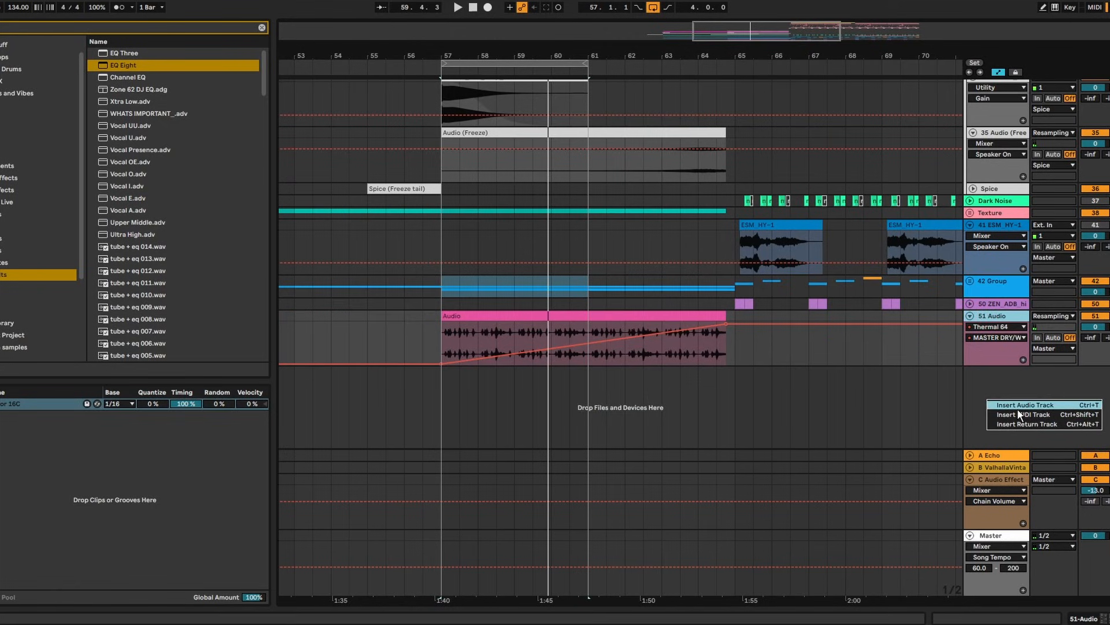
pyautogui.hotkey('ctrl', 't')
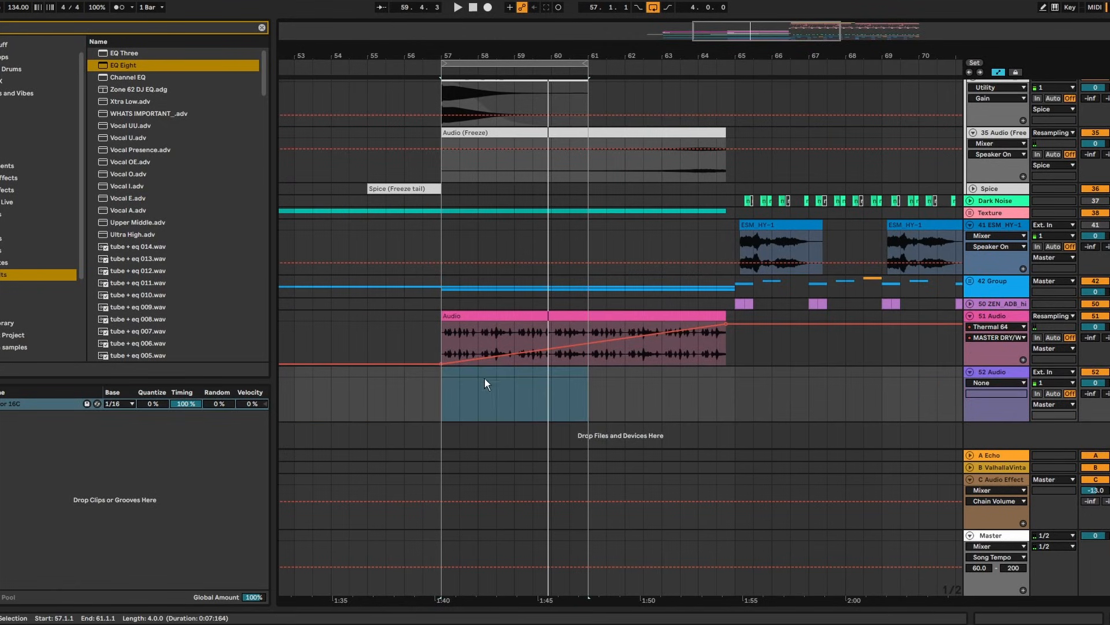
pyautogui.click(442, 381)
pyautogui.hotkey('ctrl', 'v')
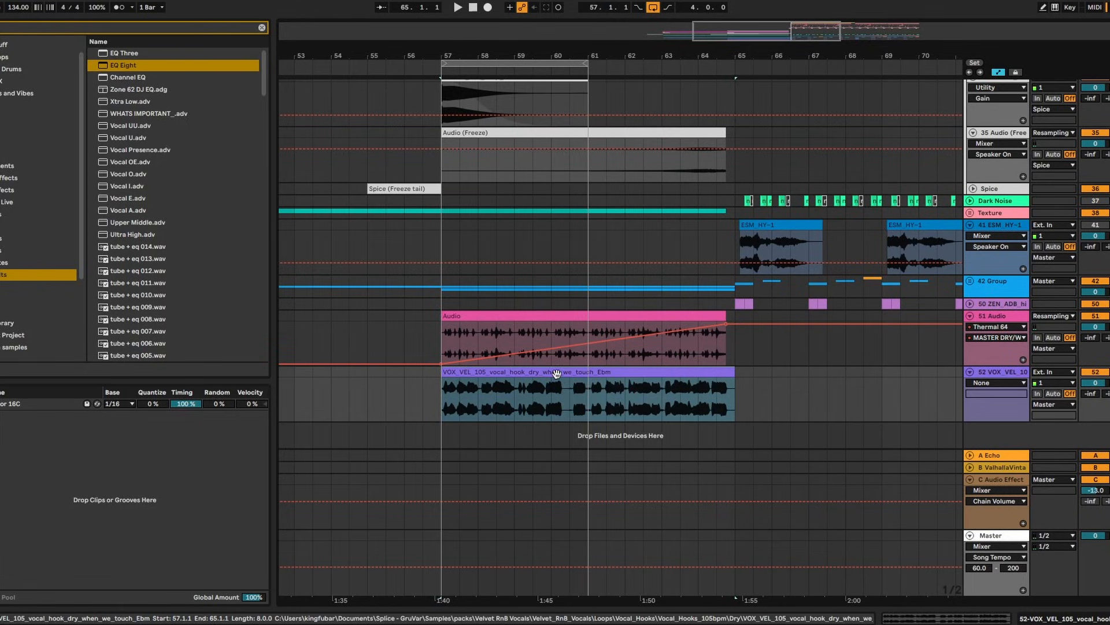
# Zoom into the vocal clip around bar 57 and raise its plugin pitch to about +8
pyautogui.doubleClick(542, 399)
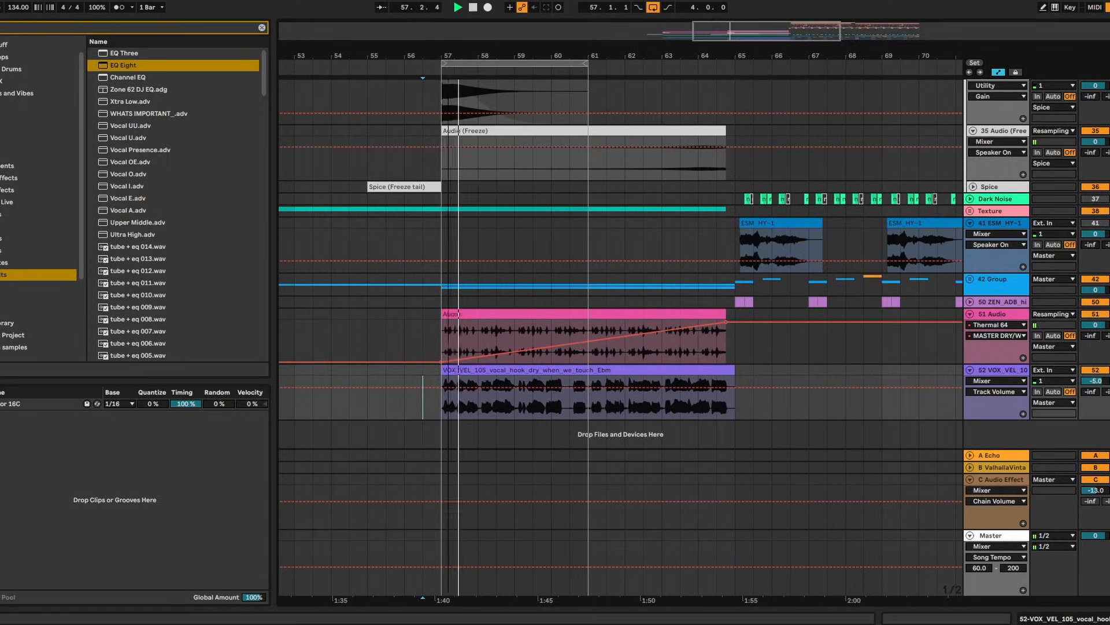
pyautogui.moveTo(435, 56); pyautogui.dragTo(560, 142)
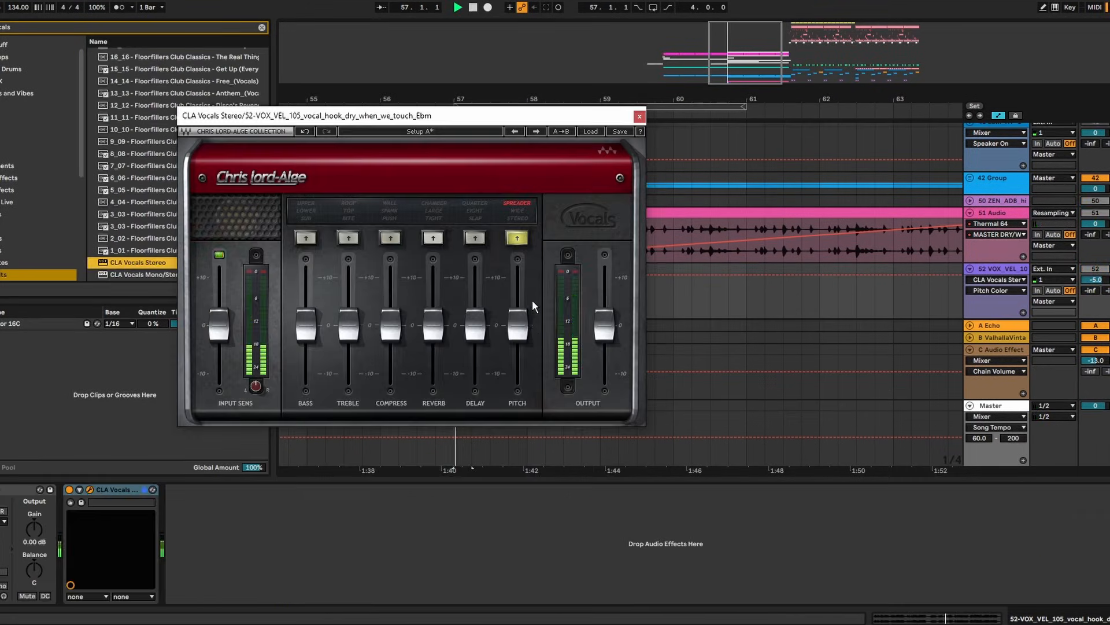
pyautogui.moveTo(518, 324); pyautogui.dragTo(517, 285)
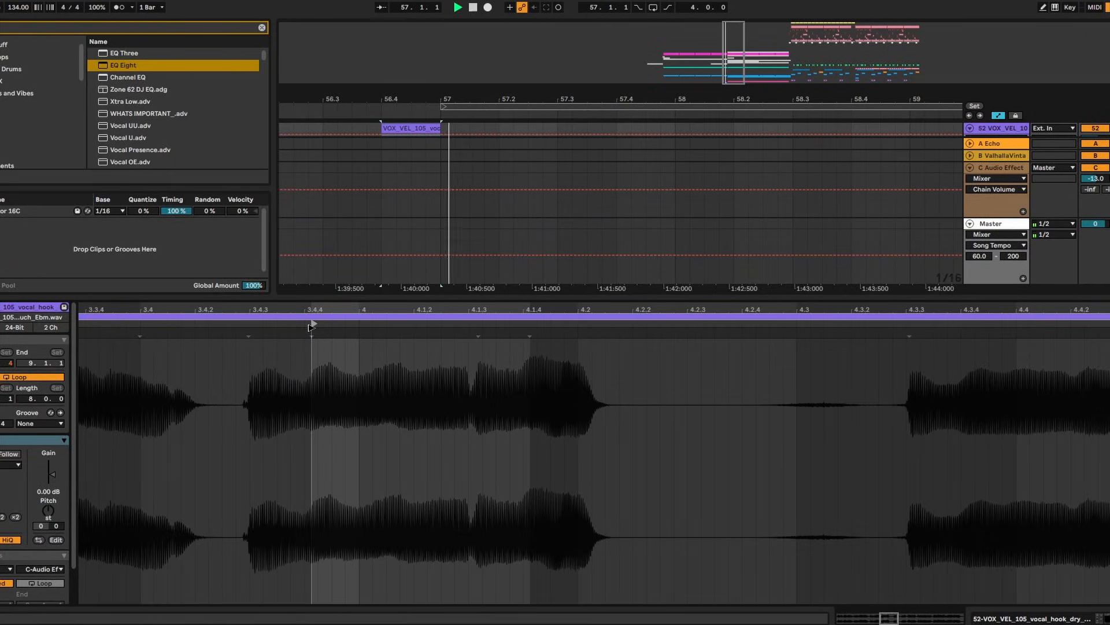
# Raise the CLA Vocals treble on the 52 VOX track to about +10, auditioning from 55.4.1
pyautogui.press('space')
pyautogui.doubleClick(440, 295)
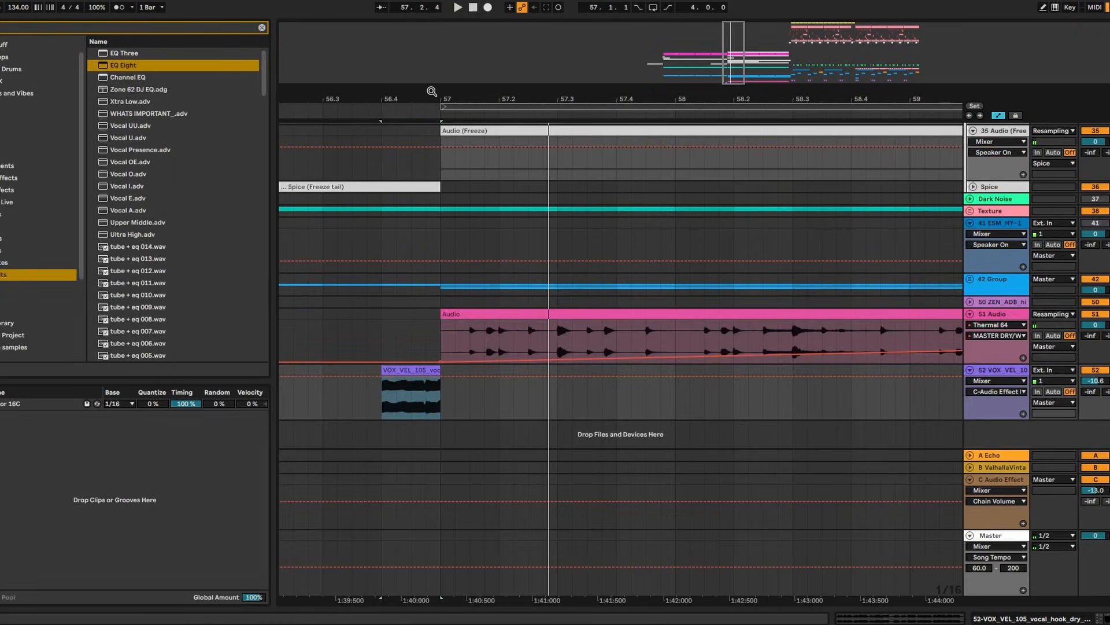
pyautogui.moveTo(434, 92); pyautogui.dragTo(456, 94)
pyautogui.click(328, 330)
pyautogui.press('space')
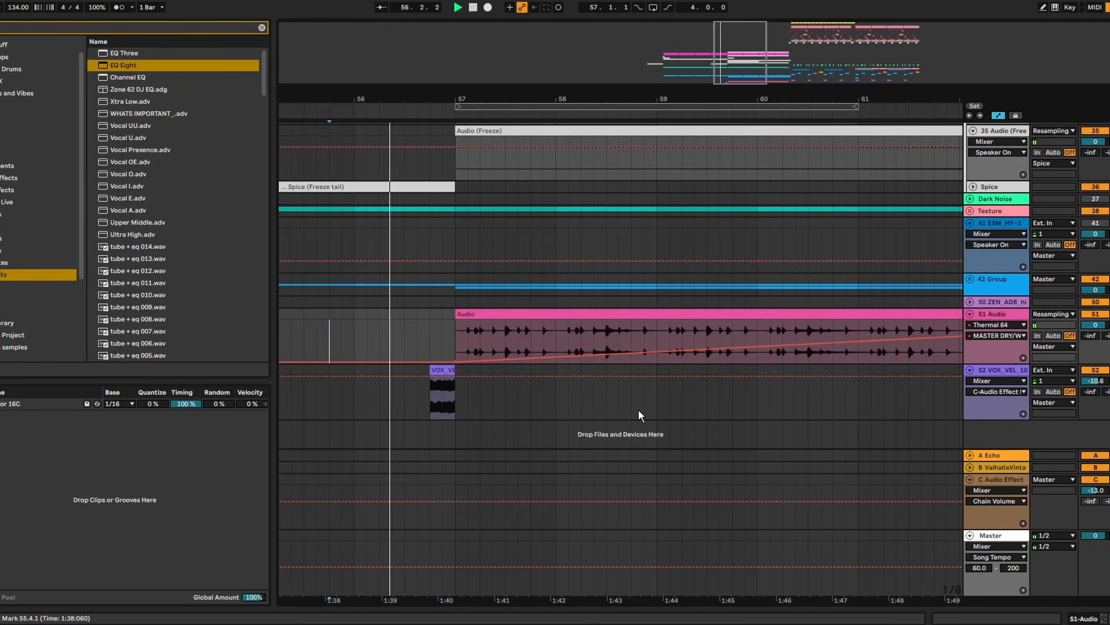
pyautogui.doubleClick(1006, 371)
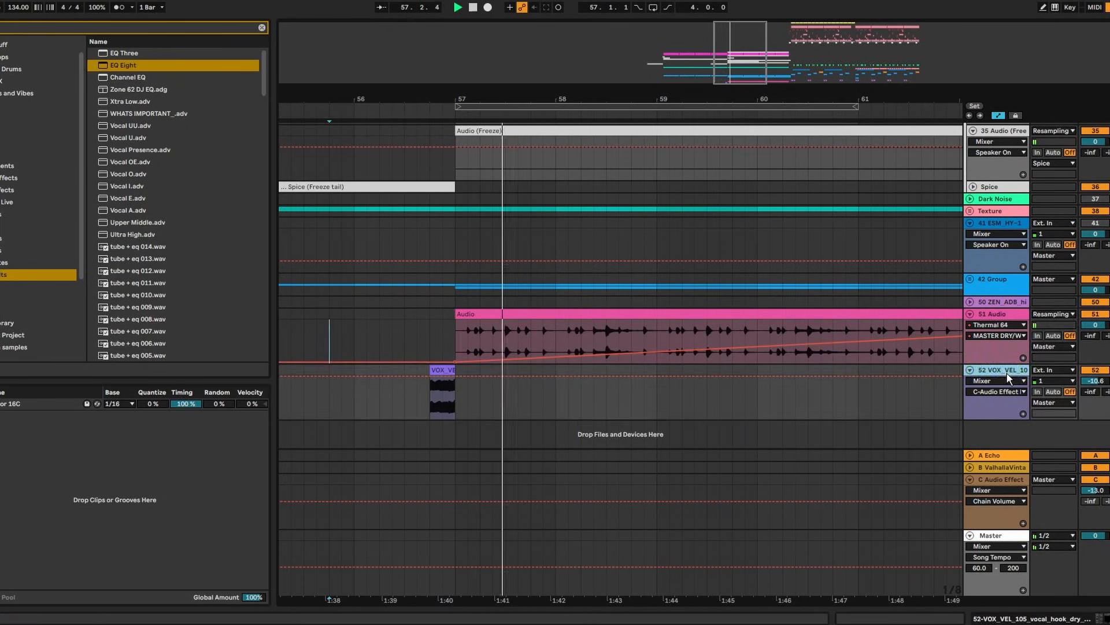
pyautogui.press('space')
pyautogui.scroll(-3, 1090, 283)
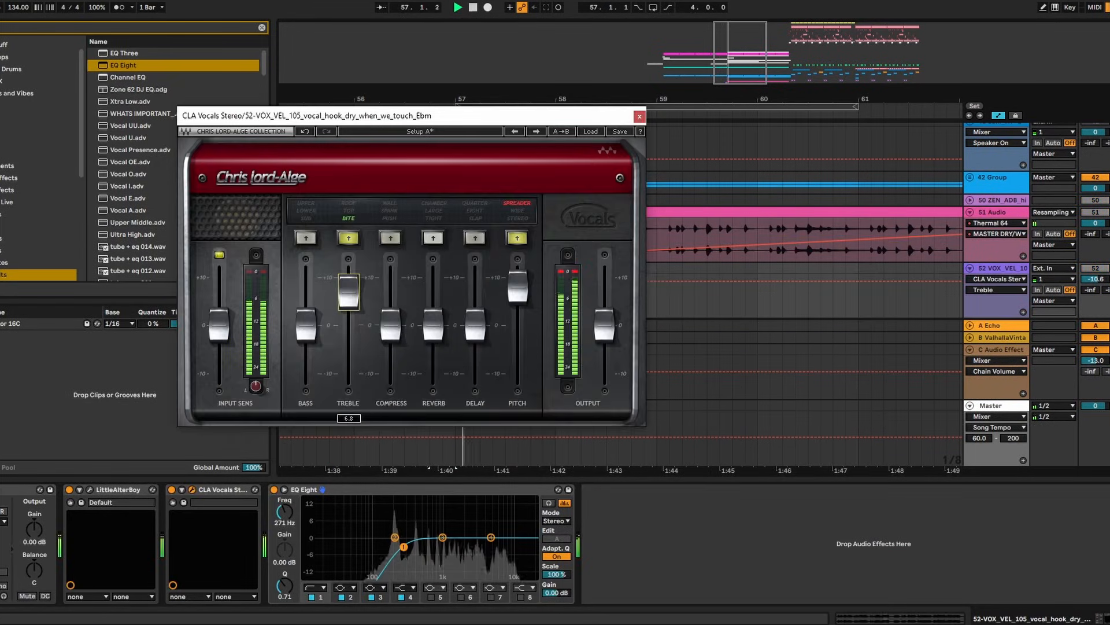
pyautogui.moveTo(347, 296)
pyautogui.mouseDown()
pyautogui.moveTo(347, 281)
pyautogui.moveTo(351, 291)
pyautogui.mouseUp()
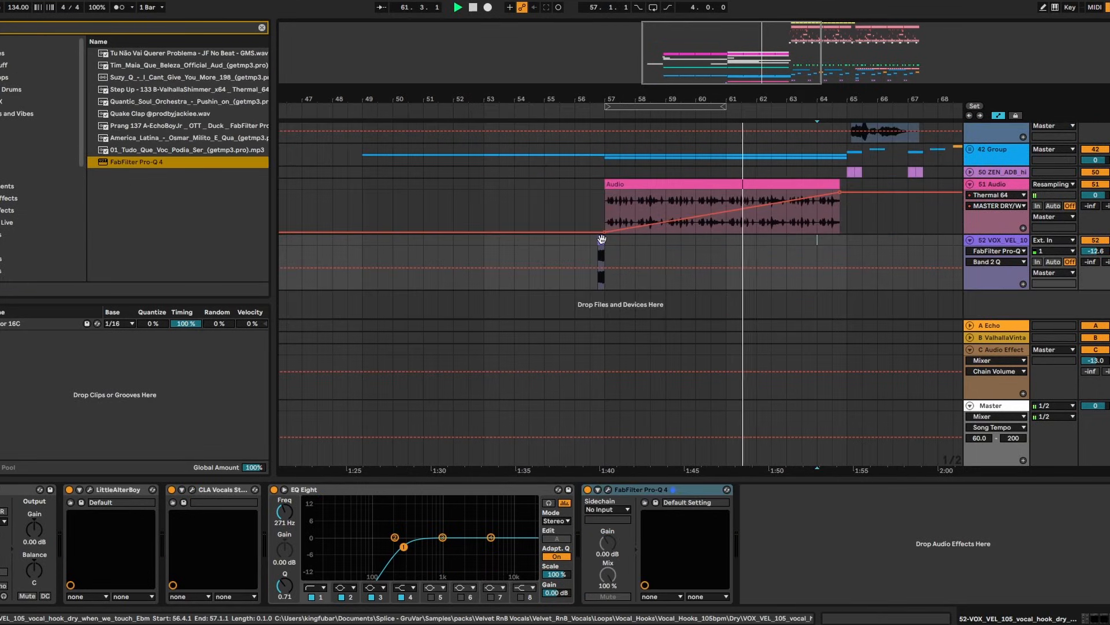
# Copy the vocal slice to bar 64.4, just before bar 65
pyautogui.moveTo(601, 239); pyautogui.dragTo(850, 247)
pyautogui.moveTo(861, 104); pyautogui.dragTo(862, 99)
pyautogui.scroll(5, 786, 237)
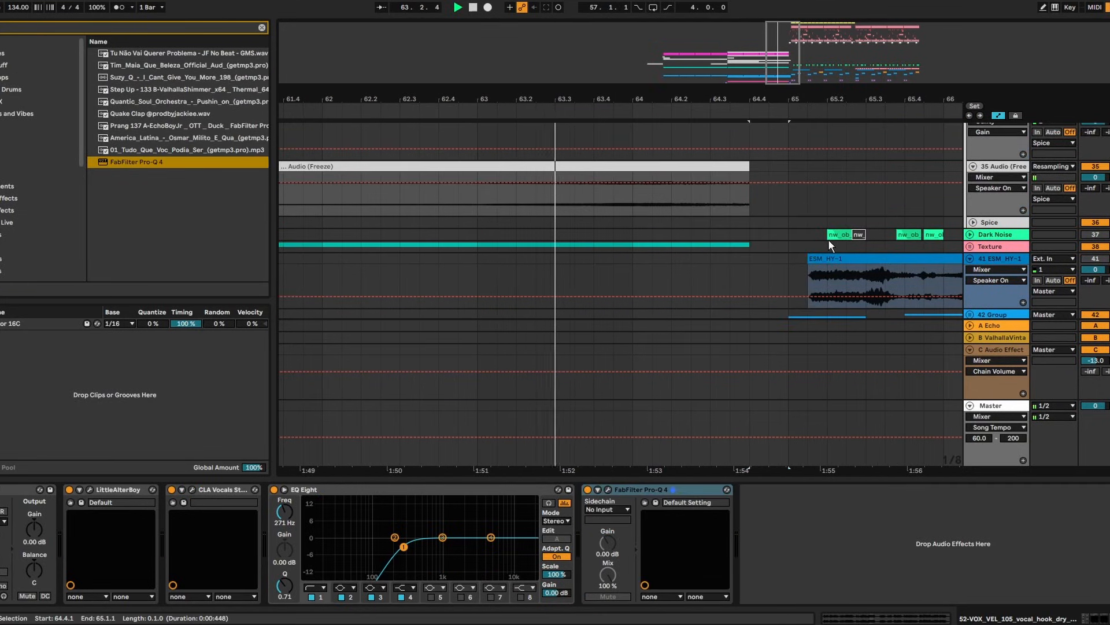
pyautogui.moveTo(796, 95); pyautogui.dragTo(639, 99)
pyautogui.scroll(-5, 698, 255)
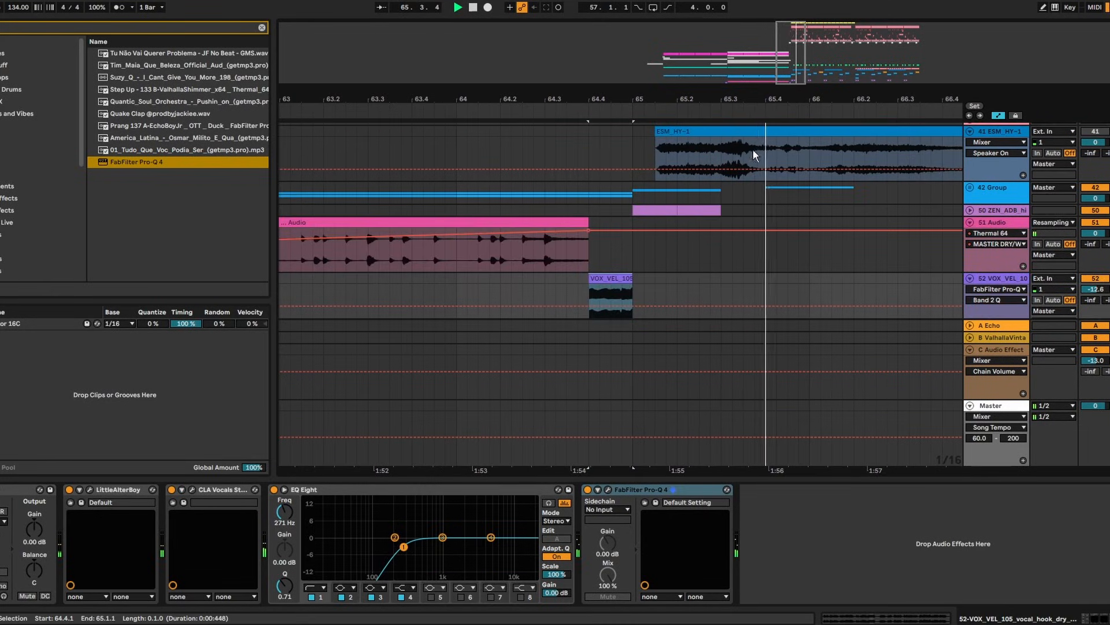
pyautogui.moveTo(756, 100); pyautogui.dragTo(555, 87)
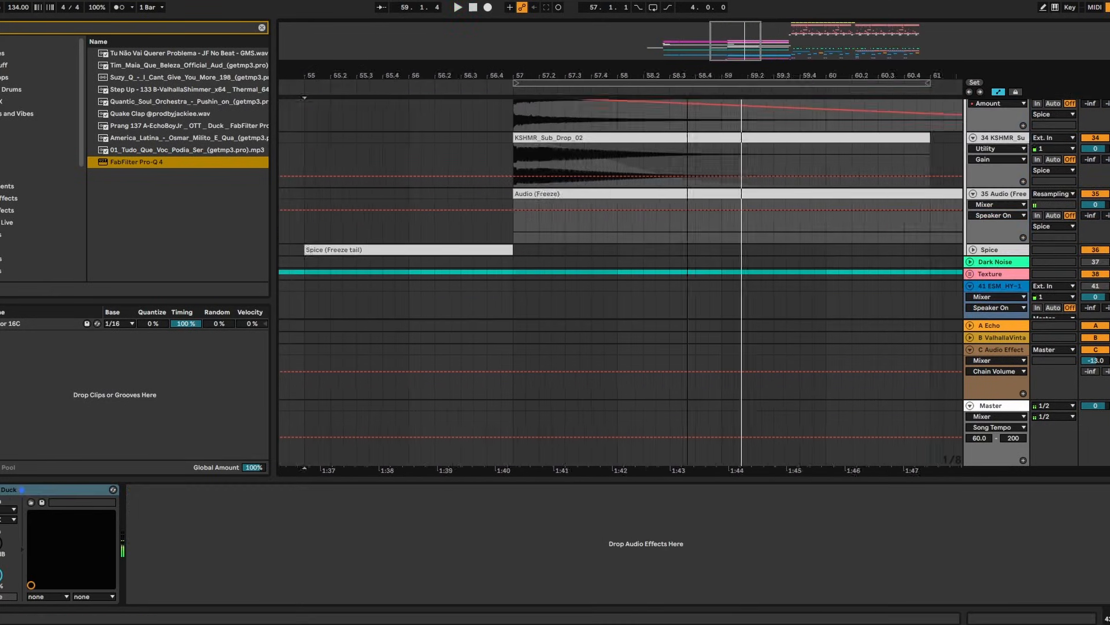
pyautogui.moveTo(687, 78); pyautogui.dragTo(557, 58)
pyautogui.scroll(-3, 920, 222)
# Load EQ Eight onto the DroneDark track and move band 2 to about 417 Hz
pyautogui.click(969, 198)
pyautogui.scroll(-4, 968, 201)
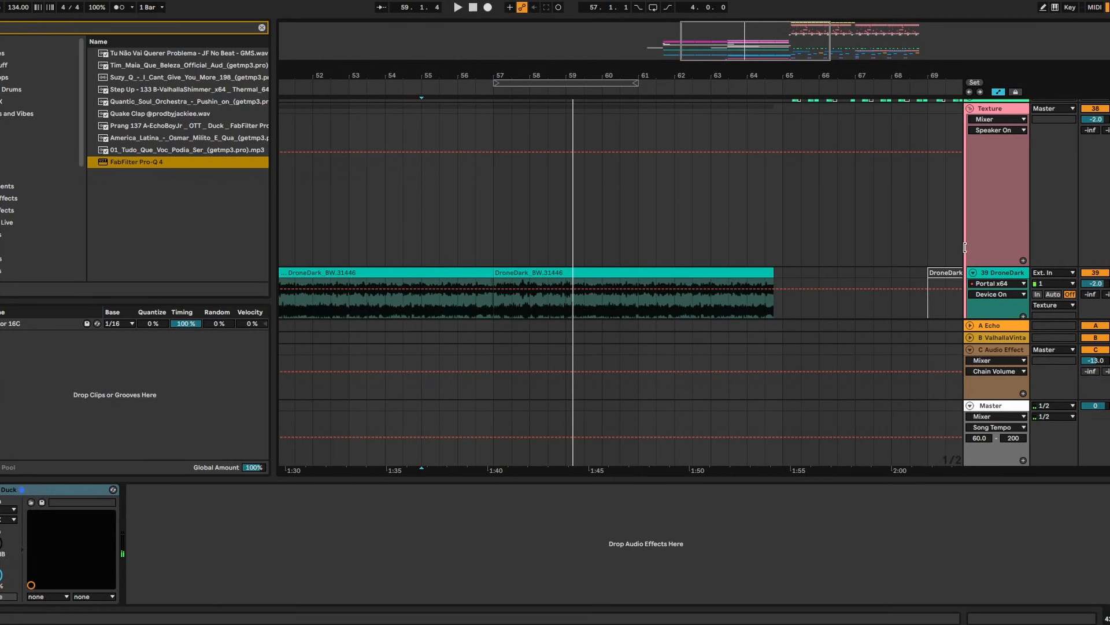
pyautogui.hotkey('ctrl', 'f')
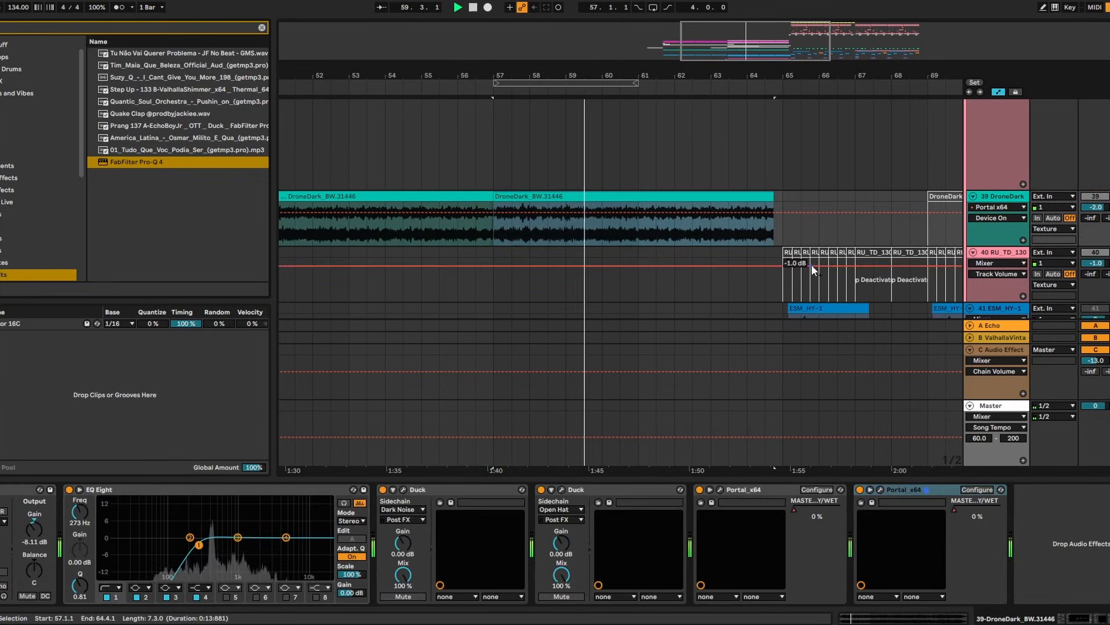
pyautogui.write('eq')
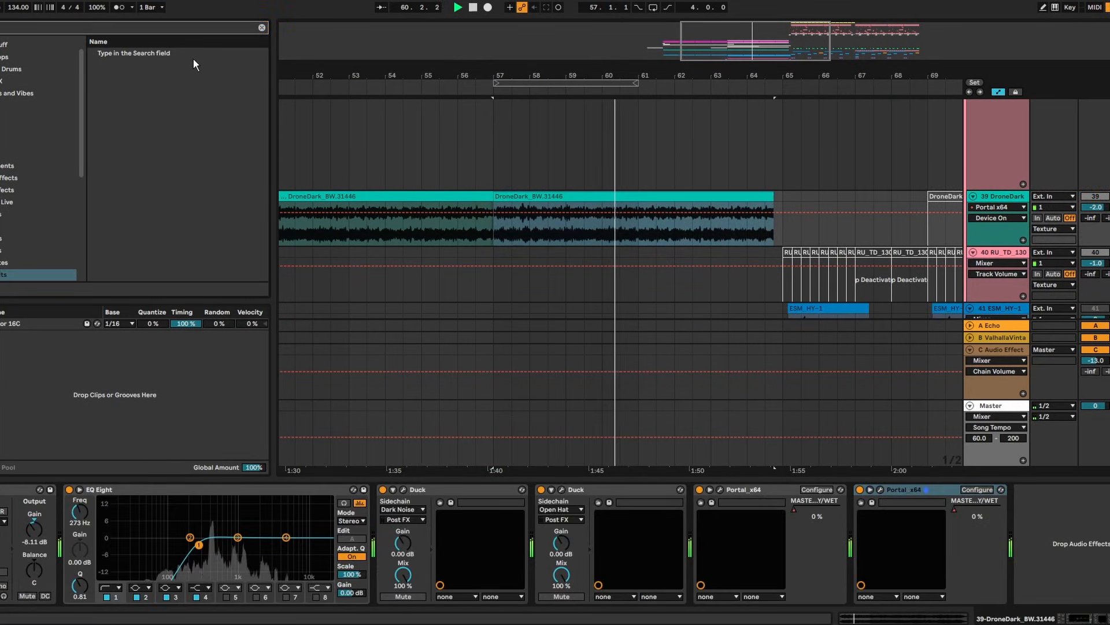
pyautogui.click(193, 66)
pyautogui.doubleClick(193, 66)
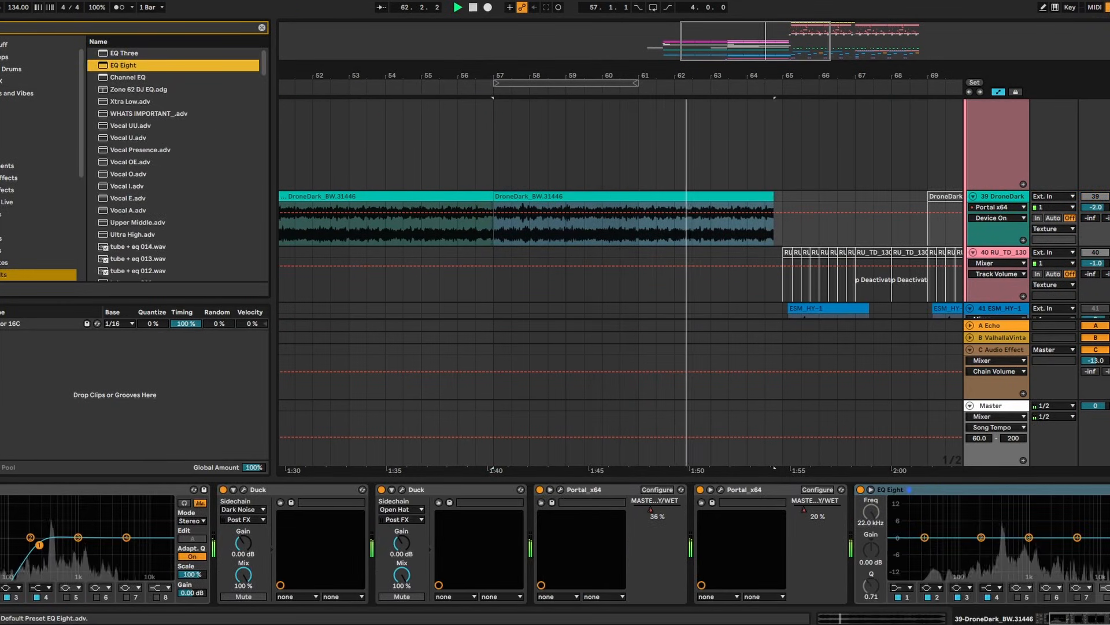
pyautogui.moveTo(980, 537); pyautogui.dragTo(1003, 538)
# Fade the DroneDark automation down to -9.85 dB at the clip's end
pyautogui.press('space')
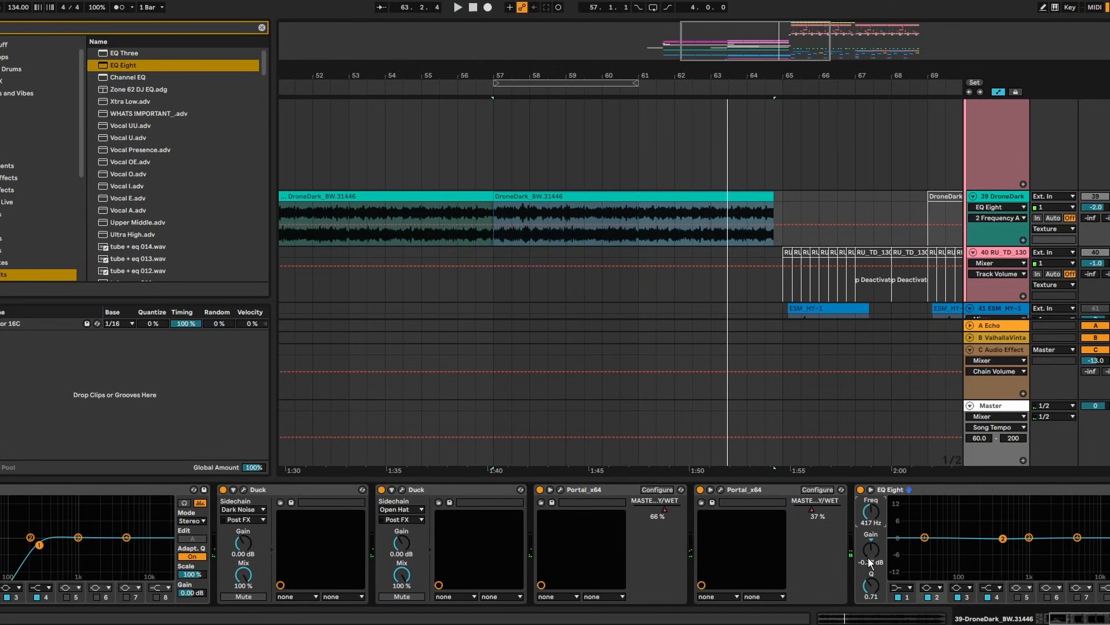
pyautogui.click(493, 223)
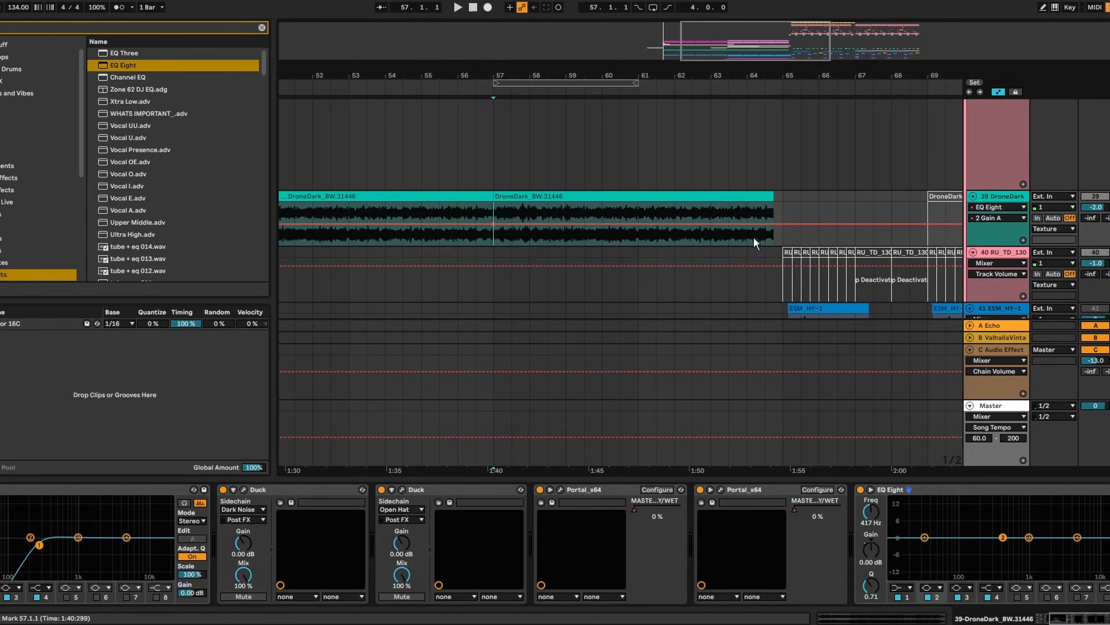
pyautogui.moveTo(775, 225); pyautogui.dragTo(772, 236)
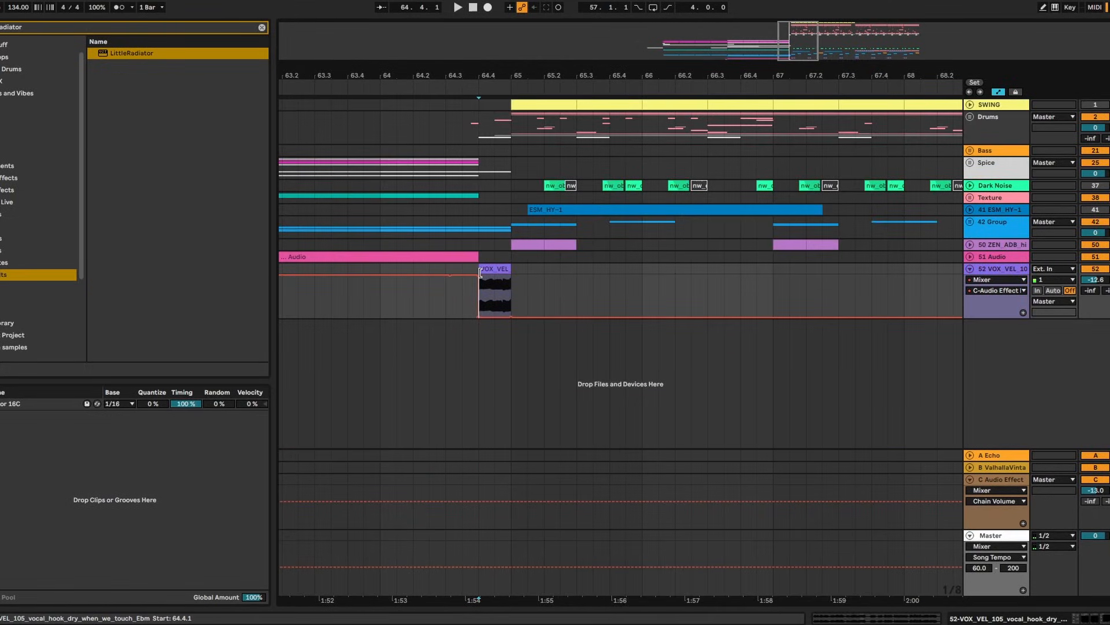
# Drop the vocal track's volume to -inf before its slice
pyautogui.moveTo(480, 272); pyautogui.dragTo(449, 317)
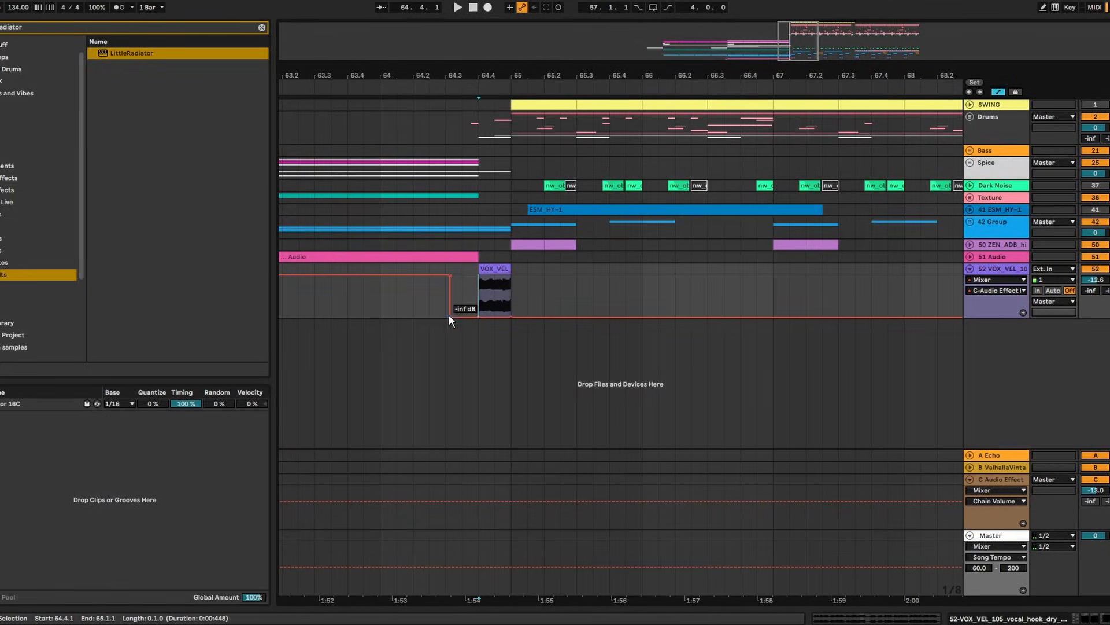
pyautogui.moveTo(520, 75); pyautogui.dragTo(519, 23)
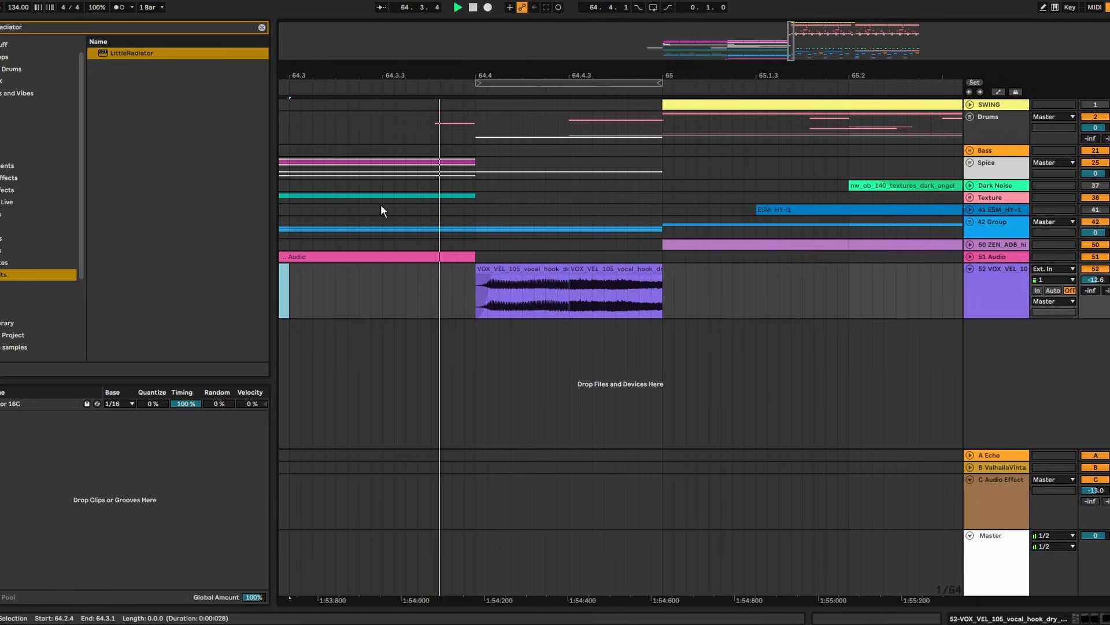
pyautogui.moveTo(538, 74); pyautogui.dragTo(529, 41)
pyautogui.press('space')
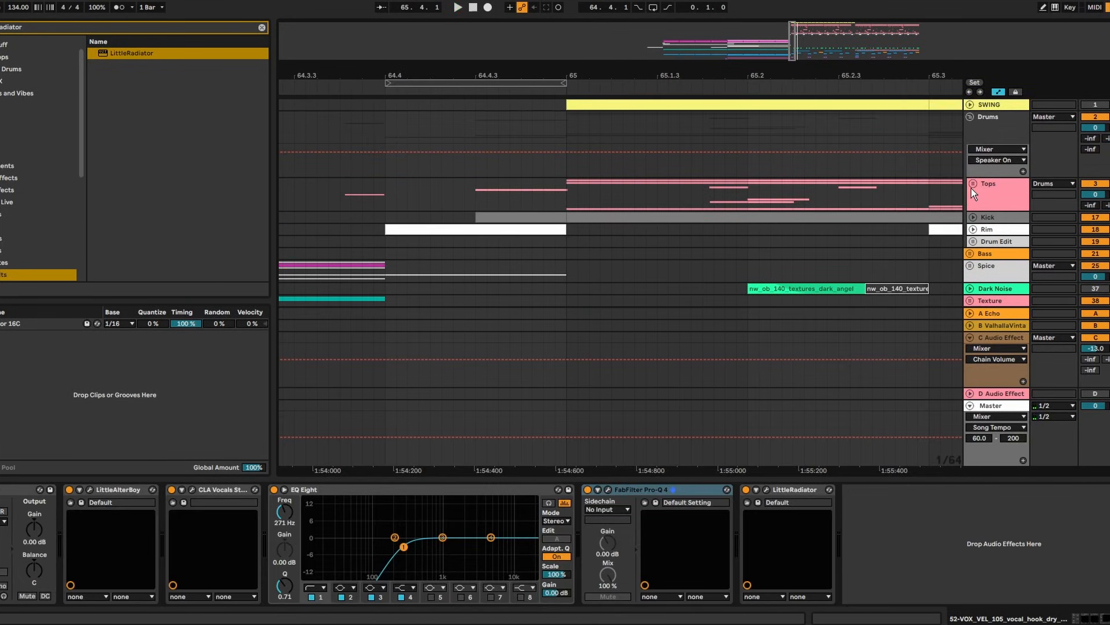
# Expand the Tops drum group and bring up freeze options for a drum track
pyautogui.click(973, 184)
pyautogui.scroll(-3, 972, 191)
pyautogui.moveTo(905, 478); pyautogui.dragTo(907, 538)
pyautogui.click(977, 233)
pyautogui.rightClick(1005, 236)
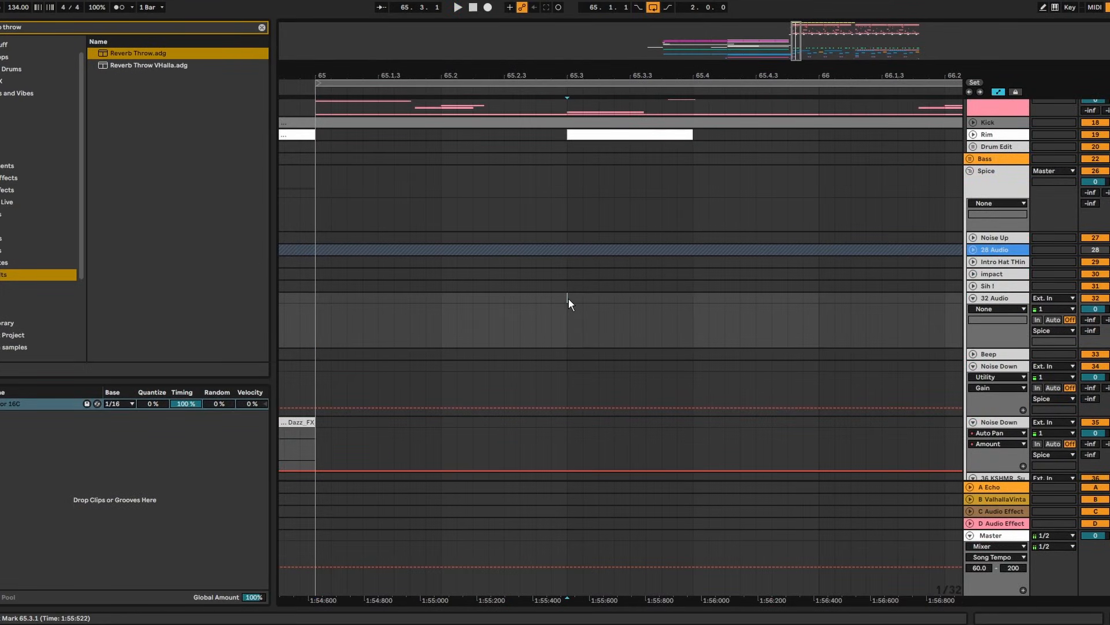
# Paste the vinyl crackle clip at 65.3, split it at 65.4 and delete the tail
pyautogui.hotkey('ctrl', 'v')
pyautogui.click(692, 309)
pyautogui.hotkey('ctrl', 'e')
pyautogui.click(700, 296)
pyautogui.press('Delete')
pyautogui.click(640, 295)
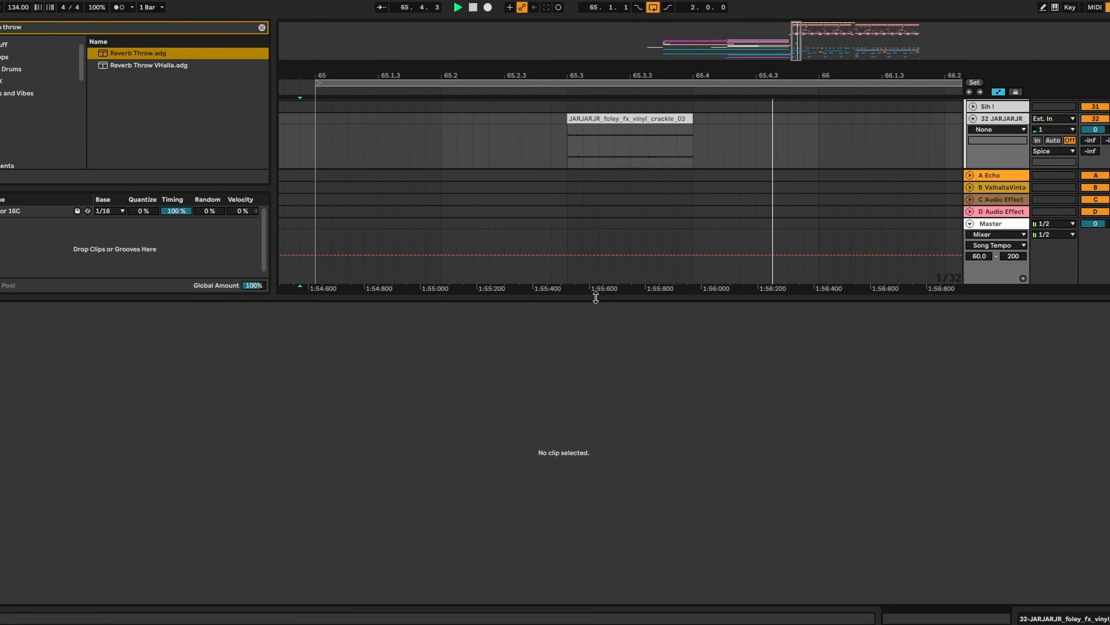
pyautogui.hotkey('ctrl', 'alt', 'l')
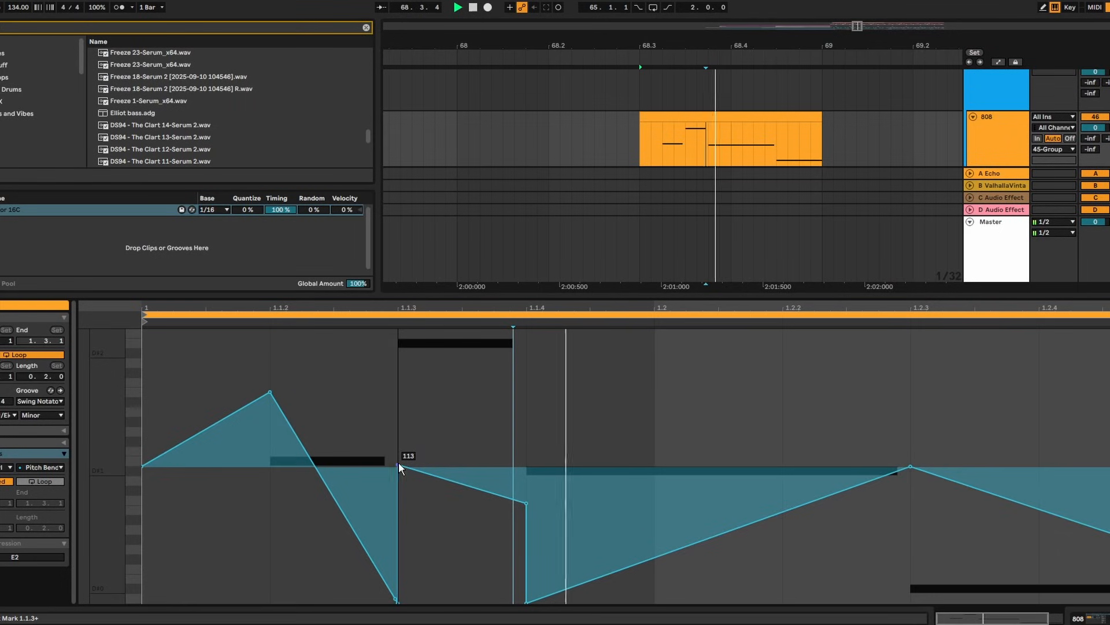
# Nudge the 808 pitch-bend point at 1.1.3 slightly down and audition a selected range
pyautogui.moveTo(399, 465); pyautogui.dragTo(398, 470)
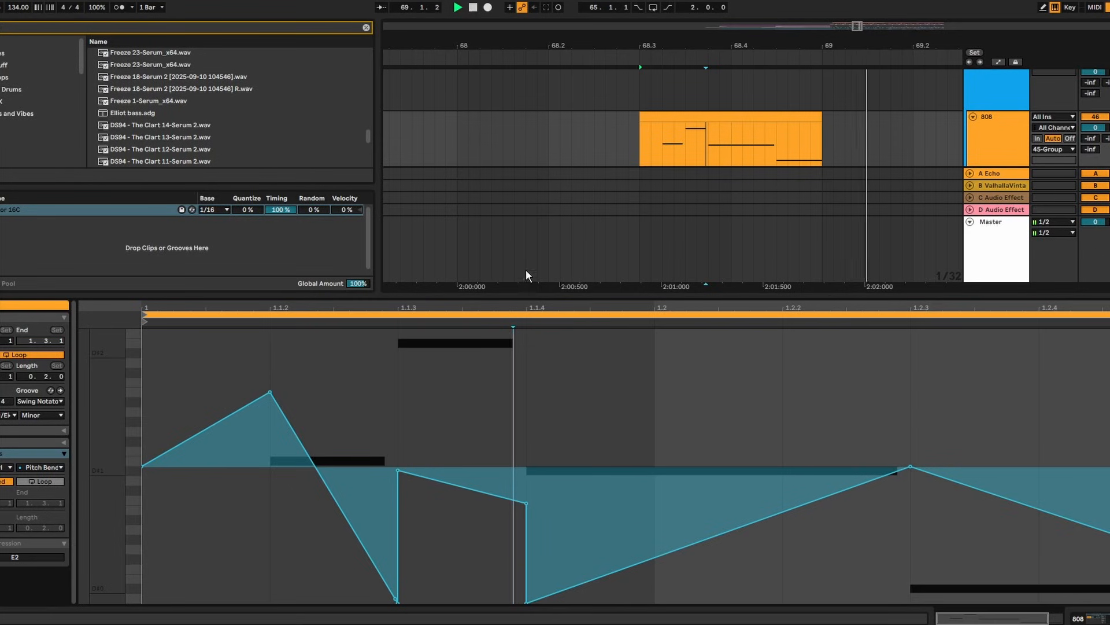
pyautogui.press('space')
pyautogui.moveTo(467, 142); pyautogui.dragTo(395, 124)
pyautogui.press('space')
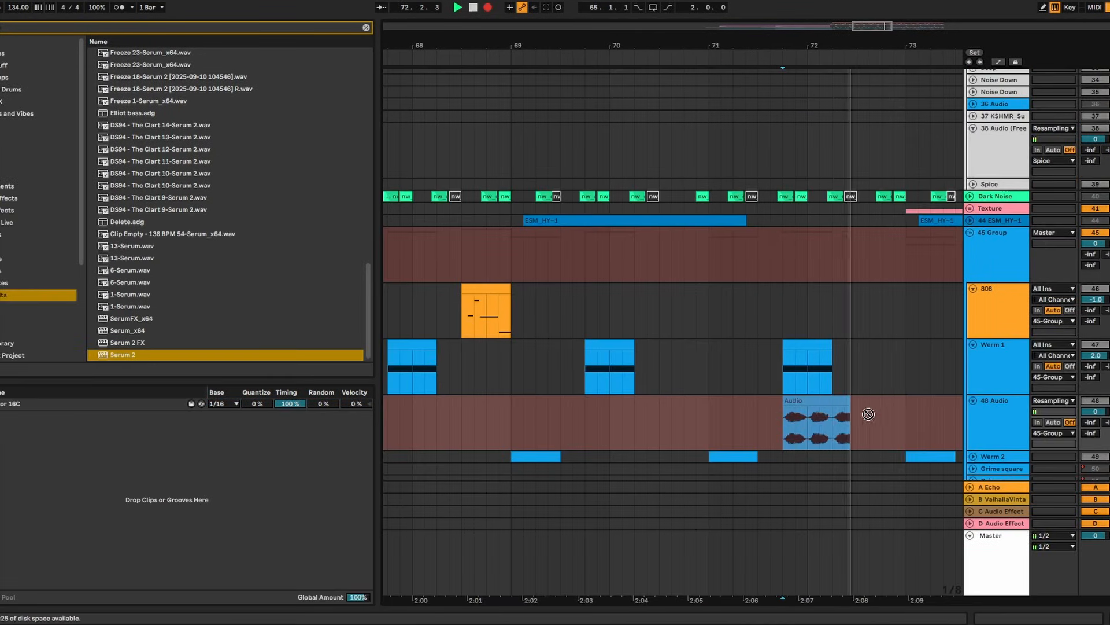
# Check Trash 2's Convolve module on 48 Audio, then add a copied device after Pro-Q 4 and EQ Eight
pyautogui.press('space')
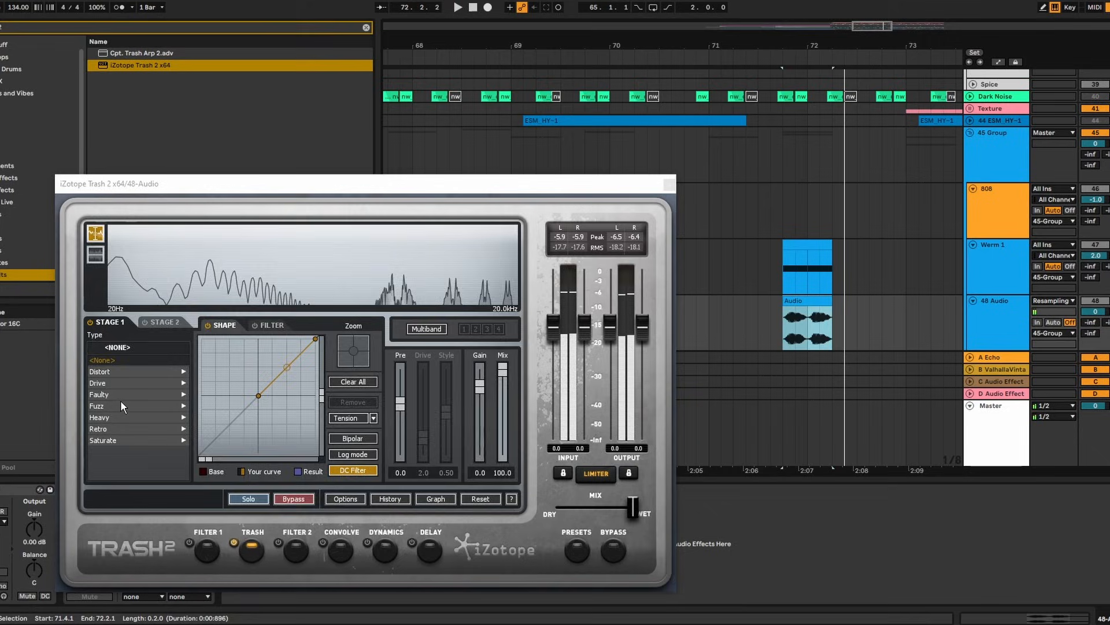
pyautogui.click(435, 498)
pyautogui.click(321, 383)
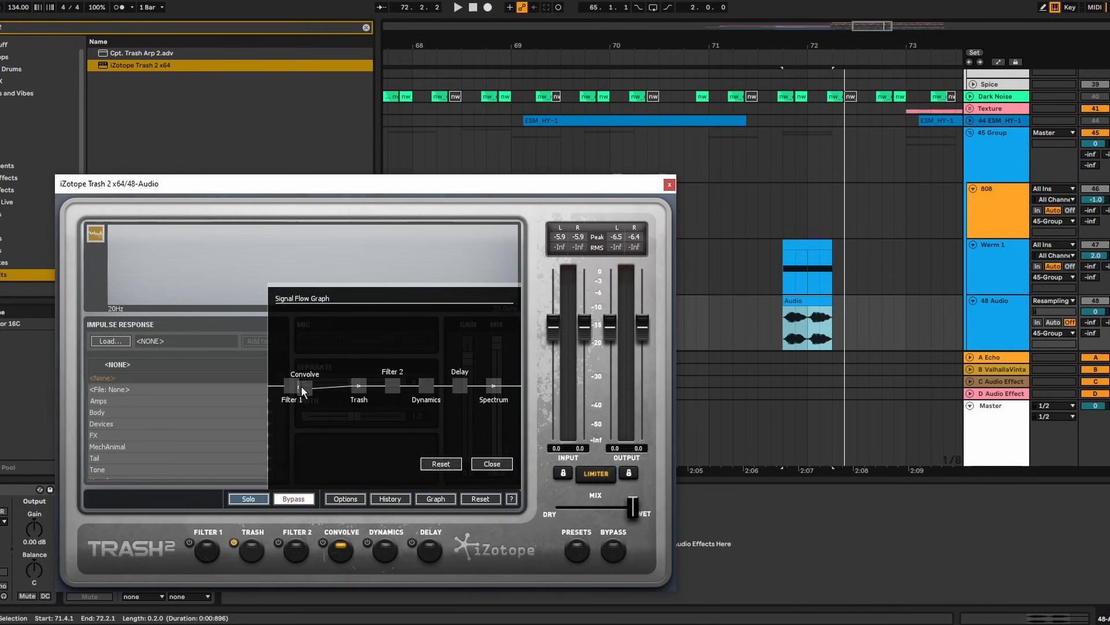
pyautogui.click(321, 387)
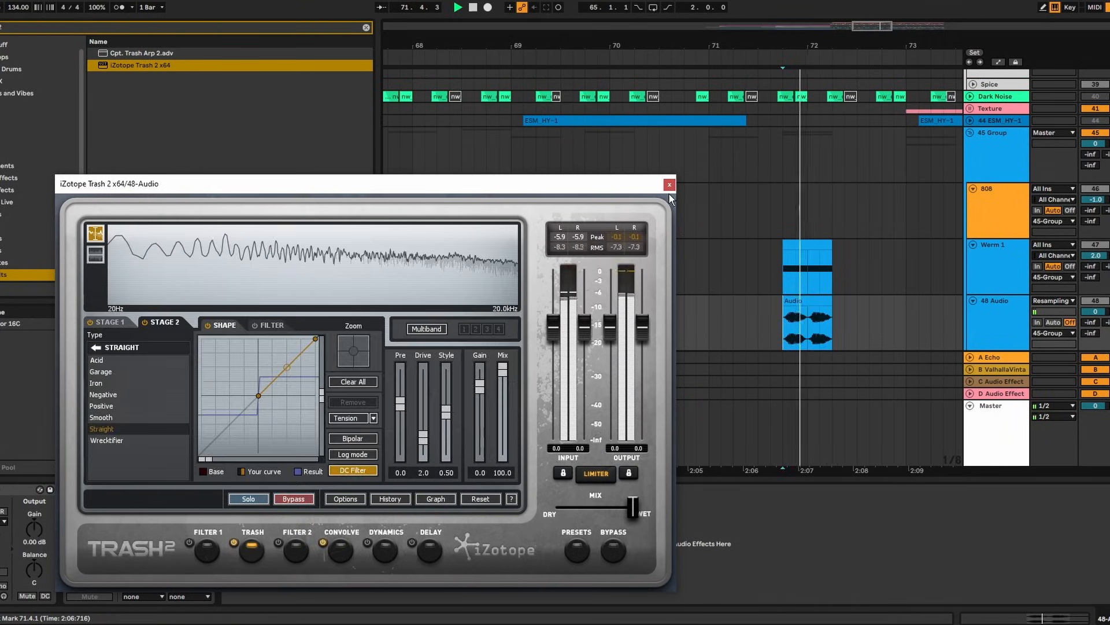
pyautogui.click(669, 185)
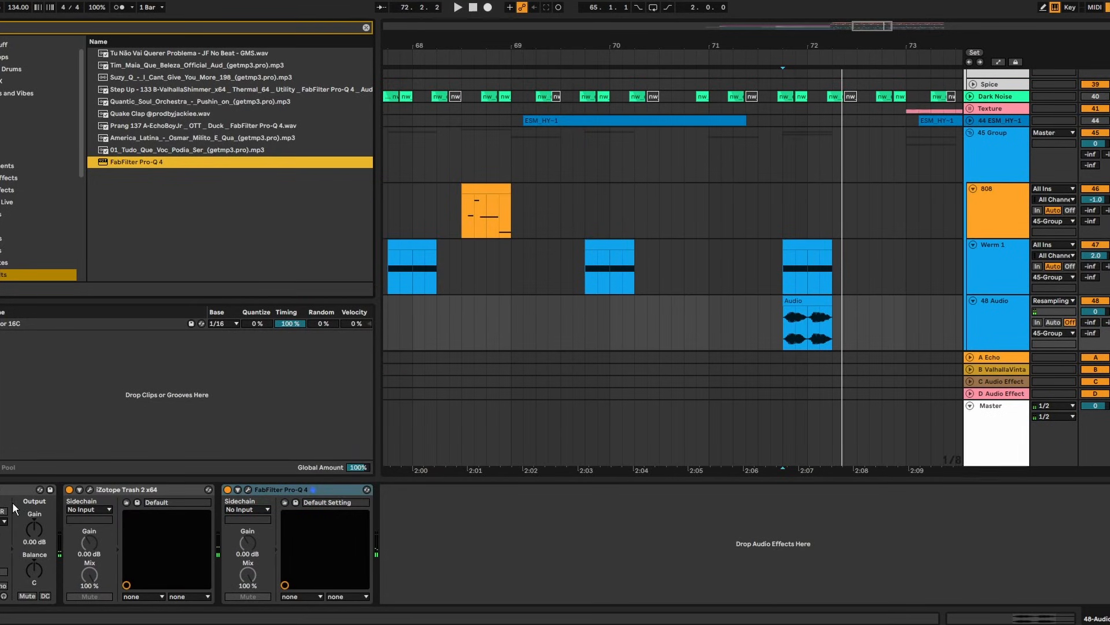
pyautogui.moveTo(14, 508); pyautogui.dragTo(518, 537)
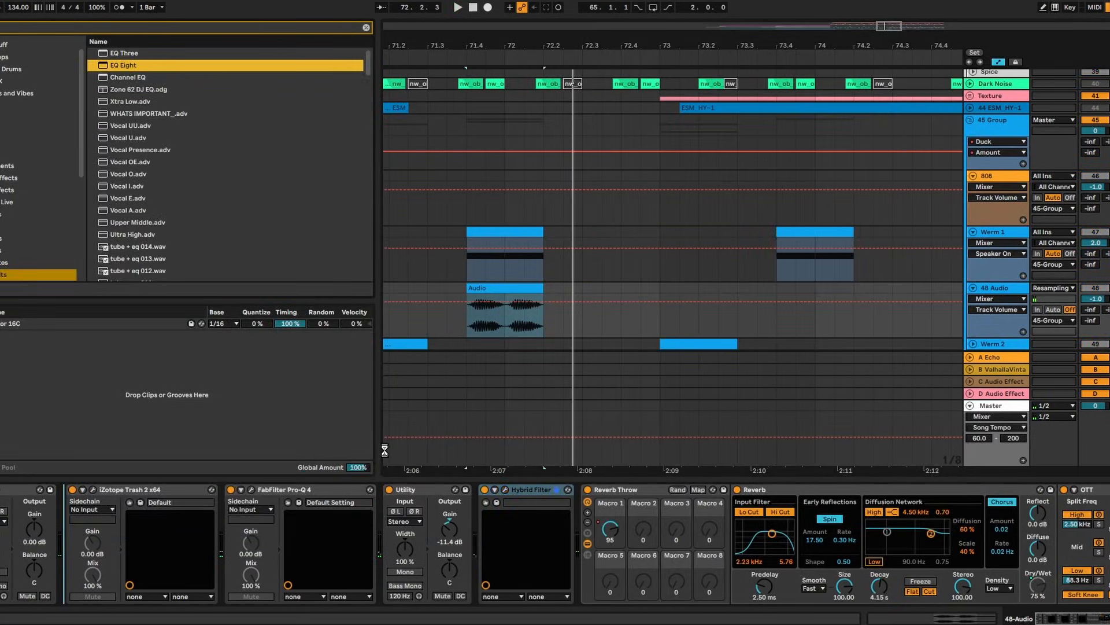
pyautogui.moveTo(123, 64); pyautogui.dragTo(158, 567)
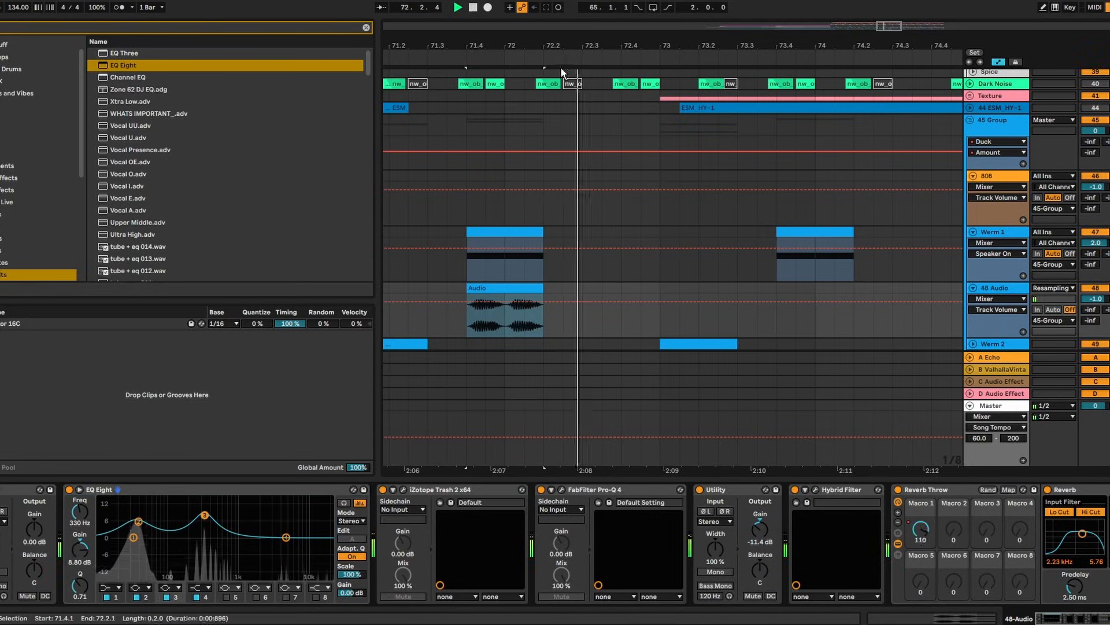
# Boost EQ Eight's second and third bands, then sweep Werm 1's cutoff down at 71.4 and up to 0.33
pyautogui.moveTo(560, 67); pyautogui.dragTo(560, 47)
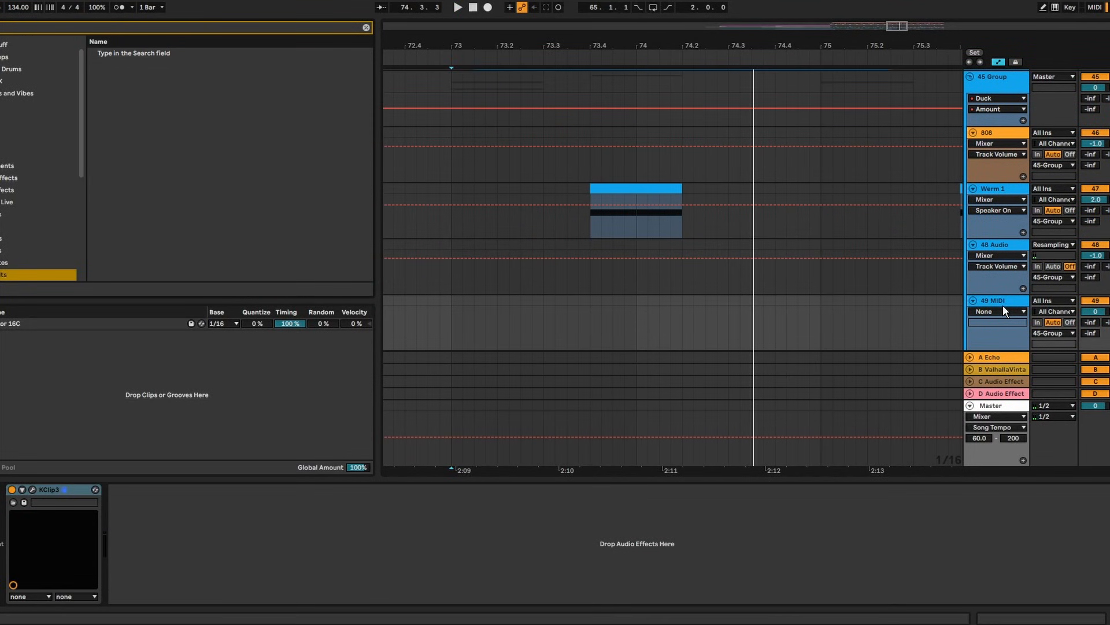
pyautogui.write('2')
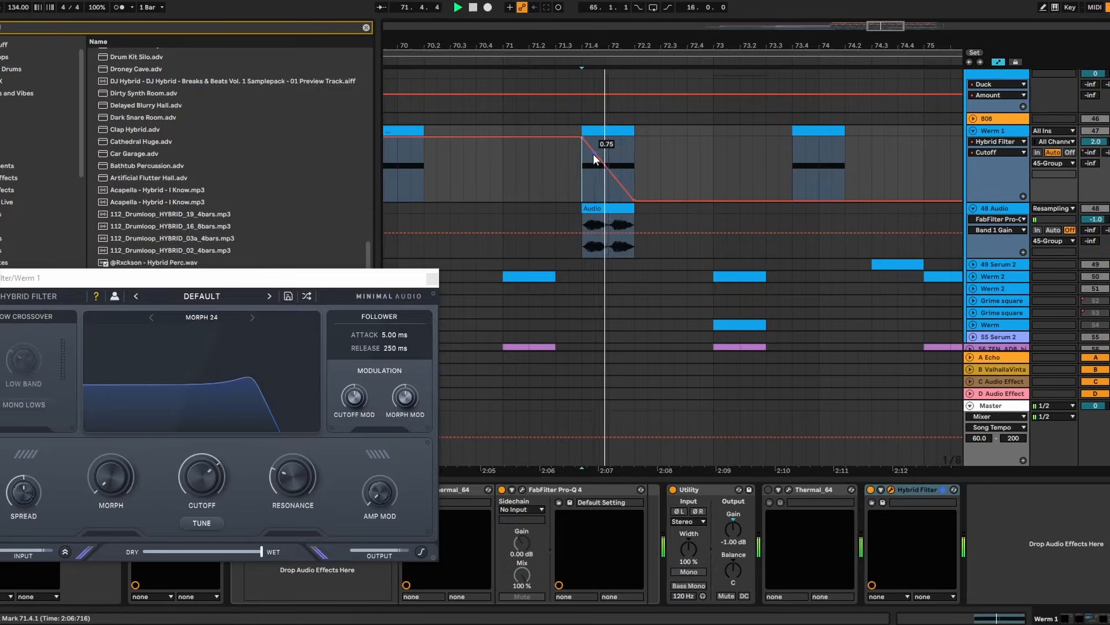
pyautogui.moveTo(582, 137); pyautogui.dragTo(582, 163)
pyautogui.press('space')
pyautogui.press('space')
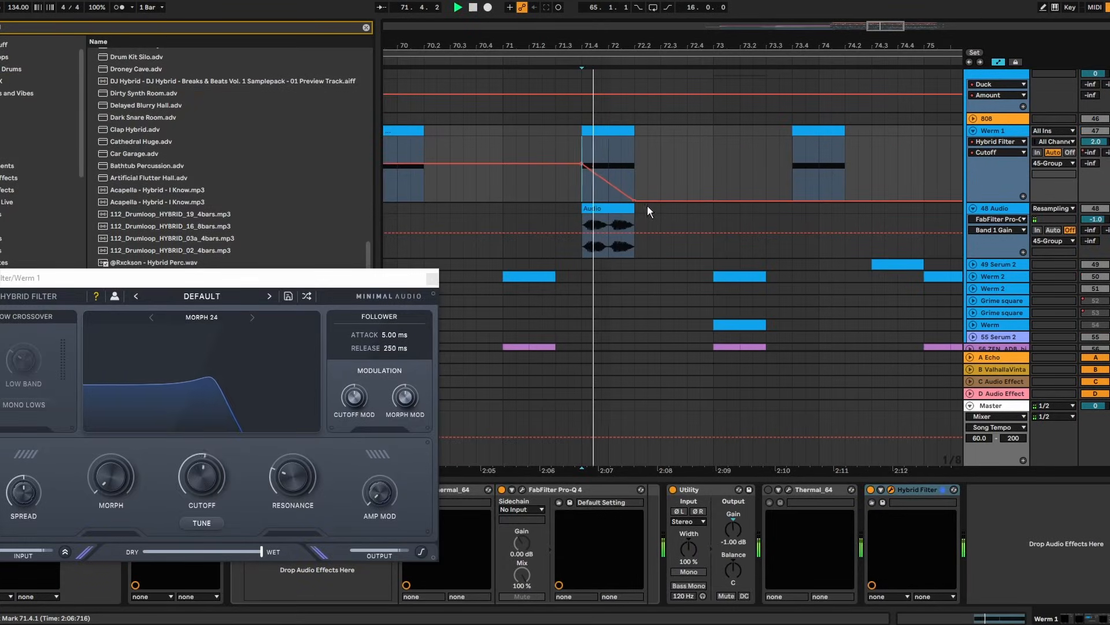
pyautogui.moveTo(634, 199); pyautogui.dragTo(634, 178)
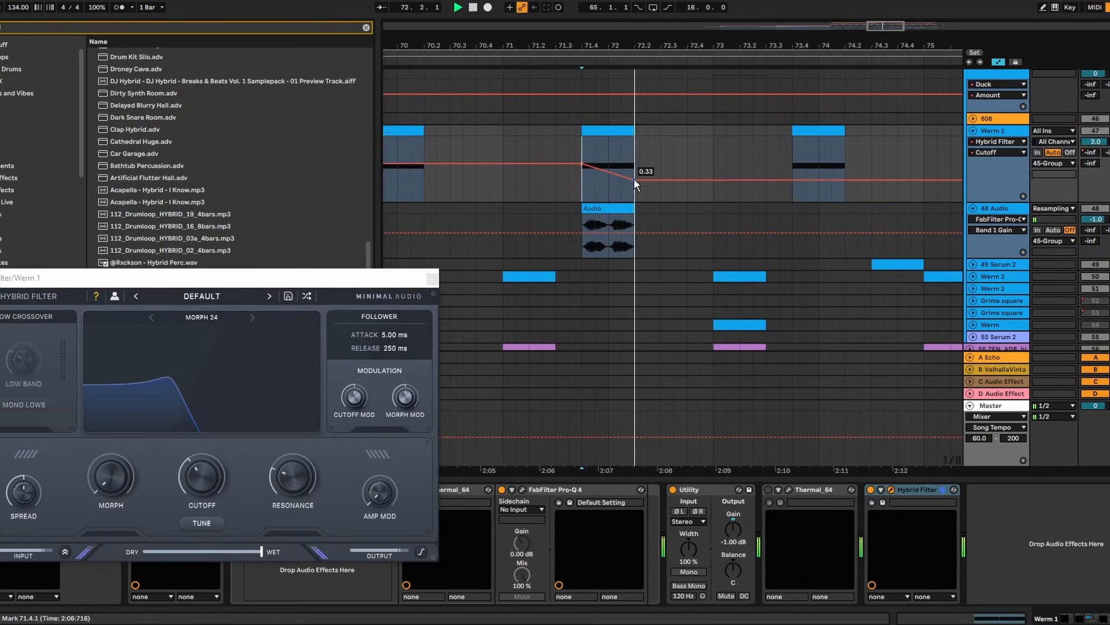
pyautogui.hotkey('ctrl', 'alt', 'p')
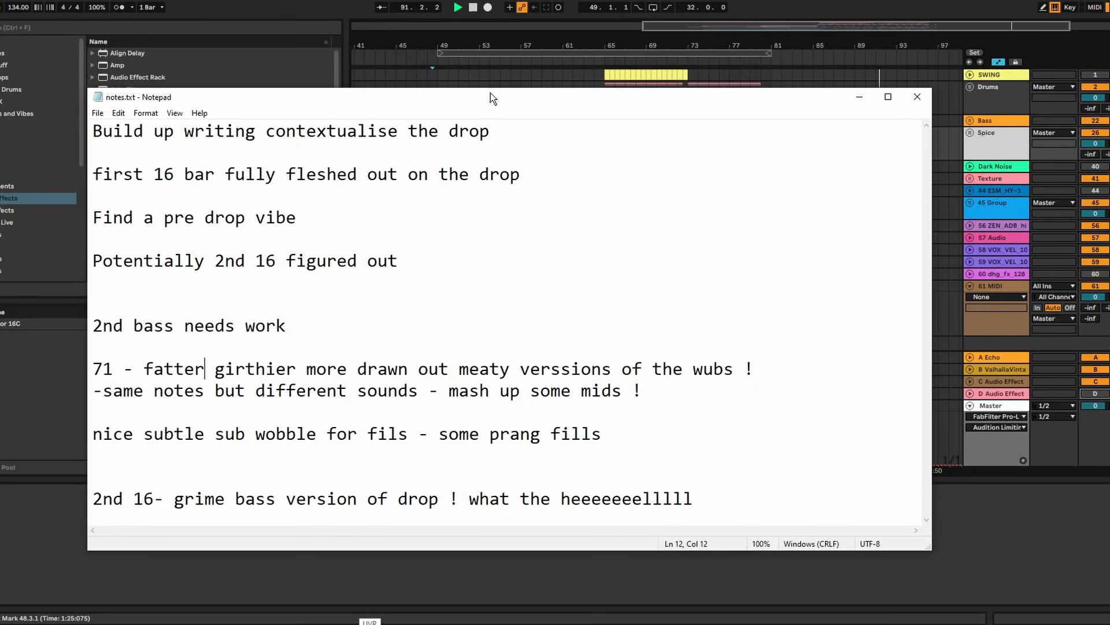
# Delete the old Build up writing, first 16 bar and Find a pre drop vibe note lines
pyautogui.moveTo(490, 93); pyautogui.dragTo(548, 85)
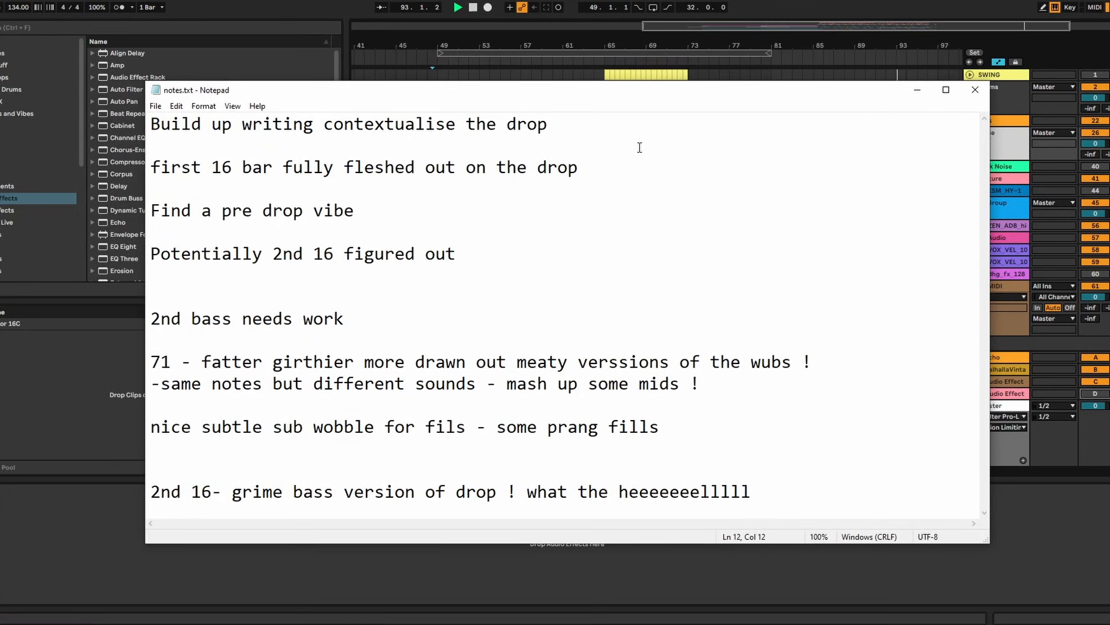
pyautogui.moveTo(658, 123); pyautogui.dragTo(150, 123)
pyautogui.press('BackSpace')
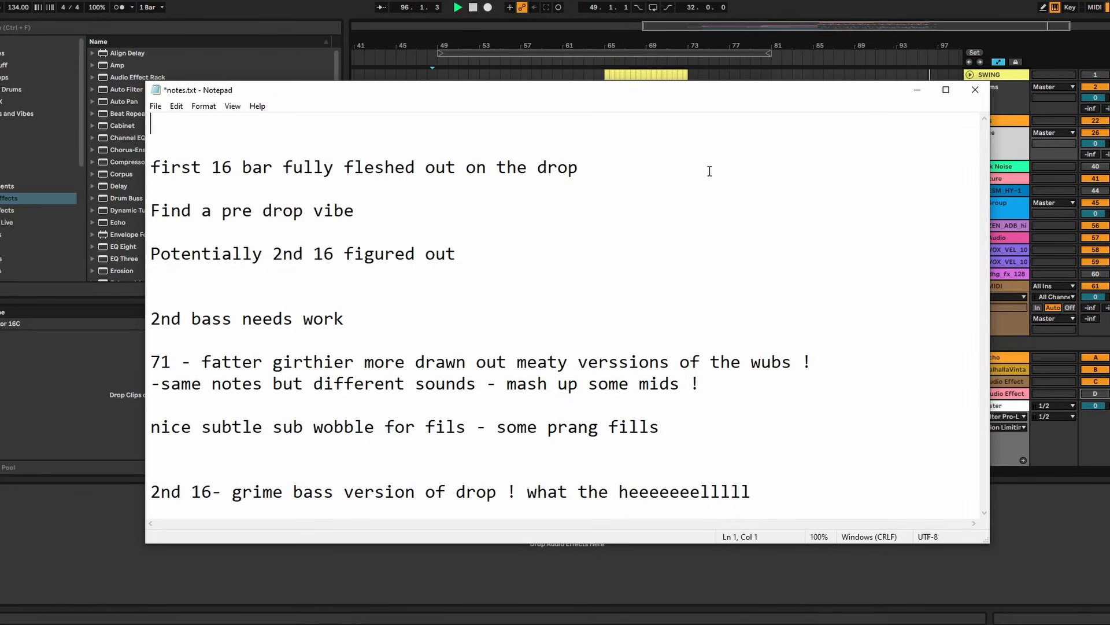
pyautogui.moveTo(721, 169); pyautogui.dragTo(151, 169)
pyautogui.press('BackSpace')
pyautogui.press('BackSpace')
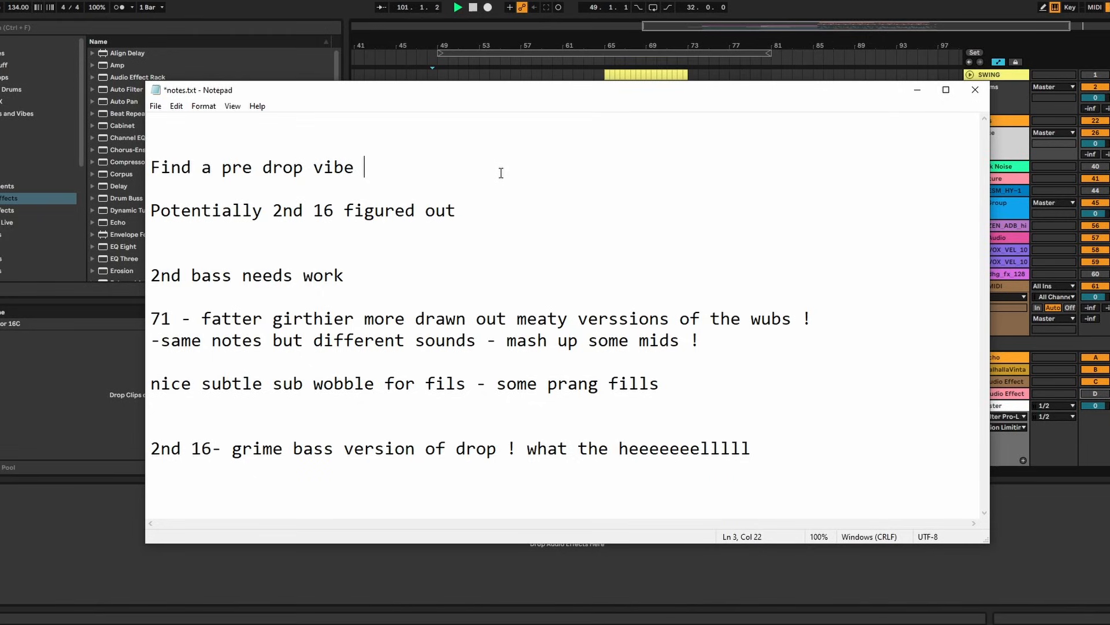
pyautogui.hotkey('shift', 'Home')
pyautogui.press('BackSpace')
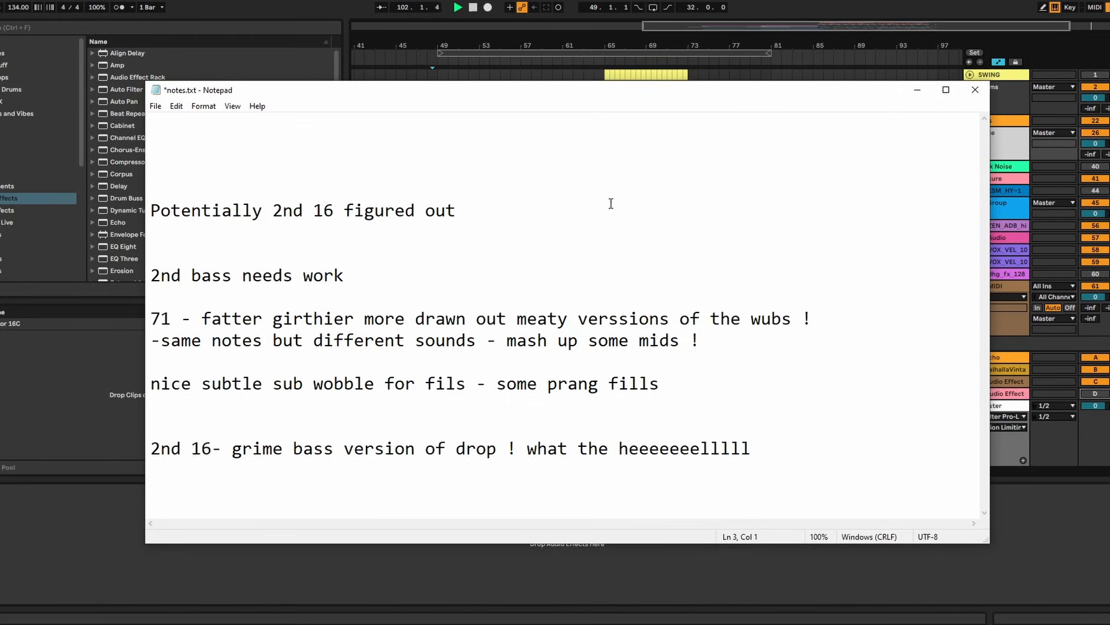
pyautogui.press('Down')
pyautogui.hotkey('shift', 'Down')
pyautogui.click(488, 243)
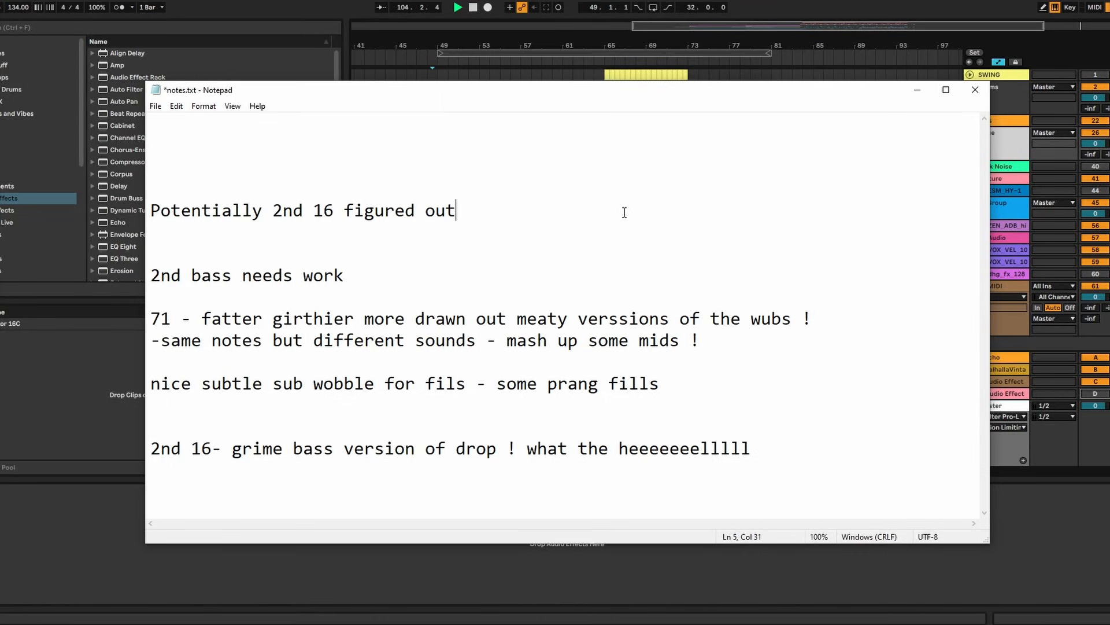
# Add the note line '...FILL BASSES - TRANSITION INTO NEXT 16' at the end of the list
pyautogui.moveTo(150, 253); pyautogui.dragTo(913, 427)
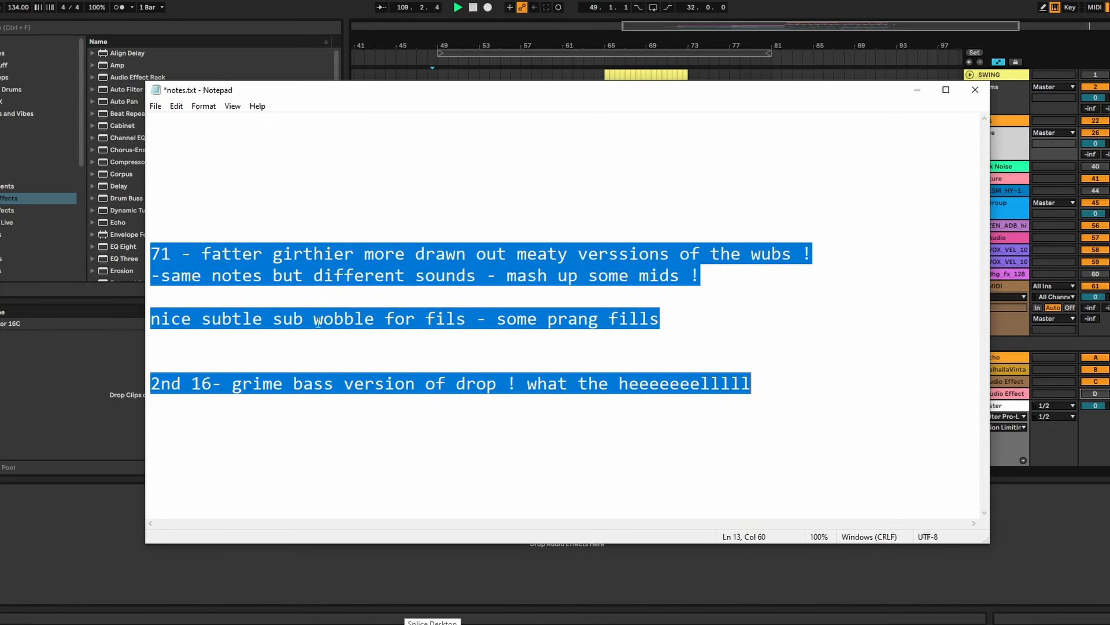
pyautogui.click(220, 233)
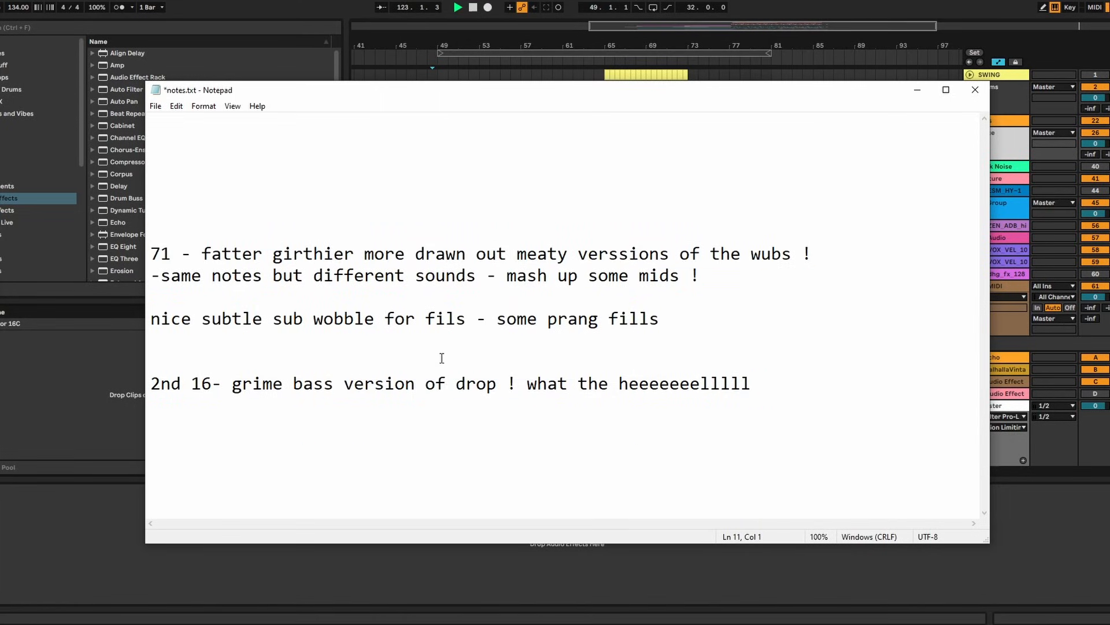
pyautogui.moveTo(524, 400); pyautogui.dragTo(815, 407)
pyautogui.click(876, 410)
pyautogui.moveTo(705, 95); pyautogui.dragTo(742, 199)
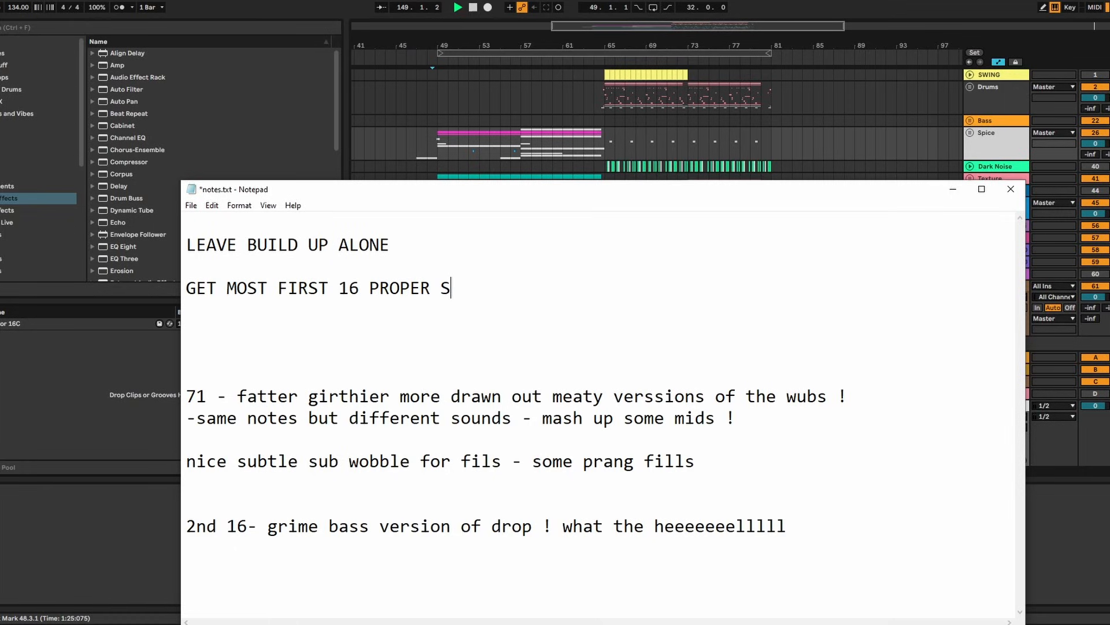
pyautogui.write('OLID - FILL BASSES - TRANSITION INTO NEXT 16')
pyautogui.press('Return')
pyautogui.press('Return')
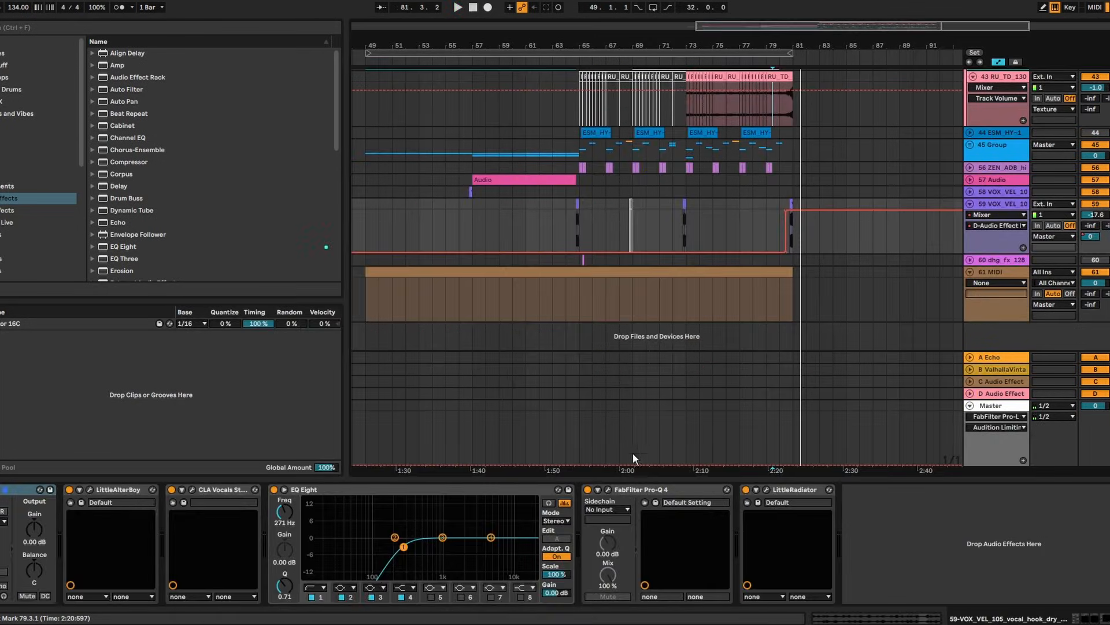
# Bring the notes back in front of Ableton and review the 71 and sub wobble notes
pyautogui.hotkey('alt', 'Tab')
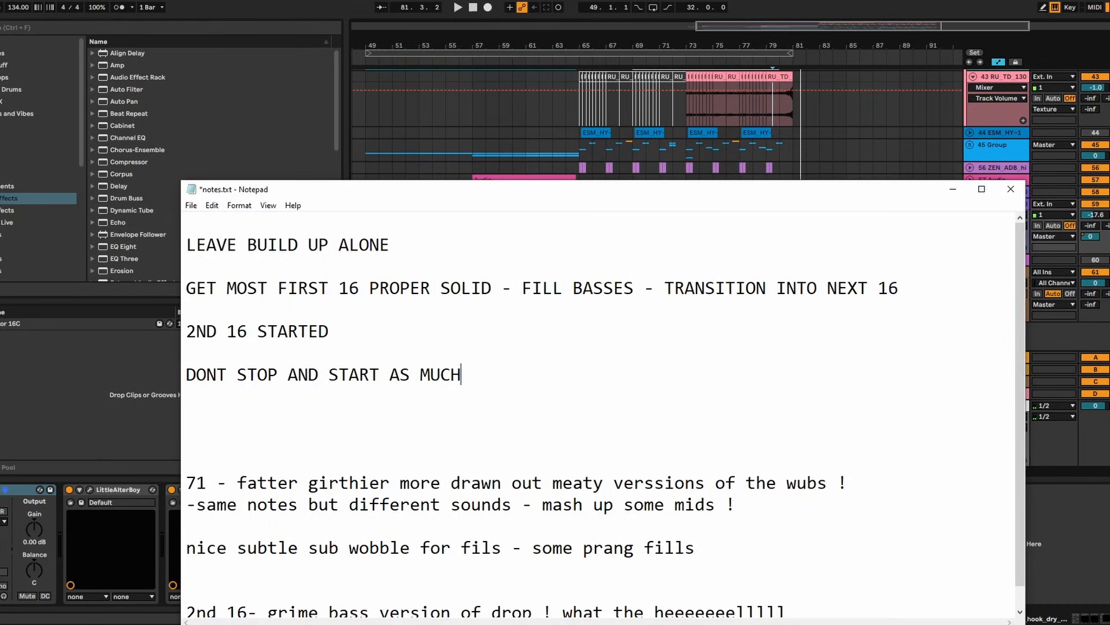
pyautogui.scroll(-1, 515, 379)
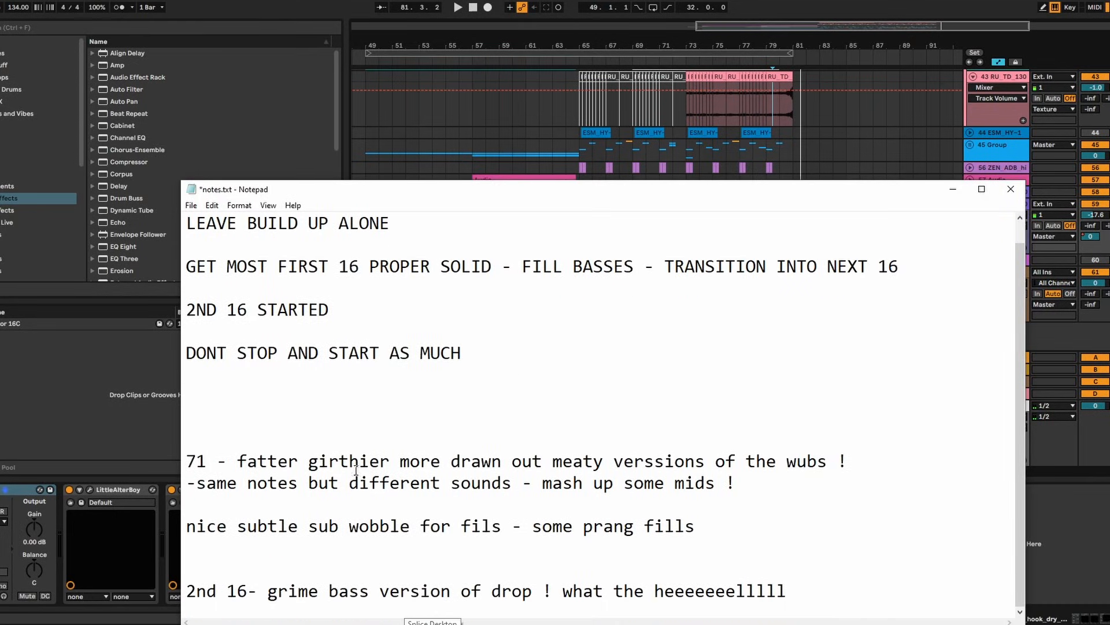
pyautogui.moveTo(185, 463); pyautogui.dragTo(597, 544)
pyautogui.click(588, 402)
# Minimise the notes, show the 45 Group's devices, and play from bar 65
pyautogui.click(951, 191)
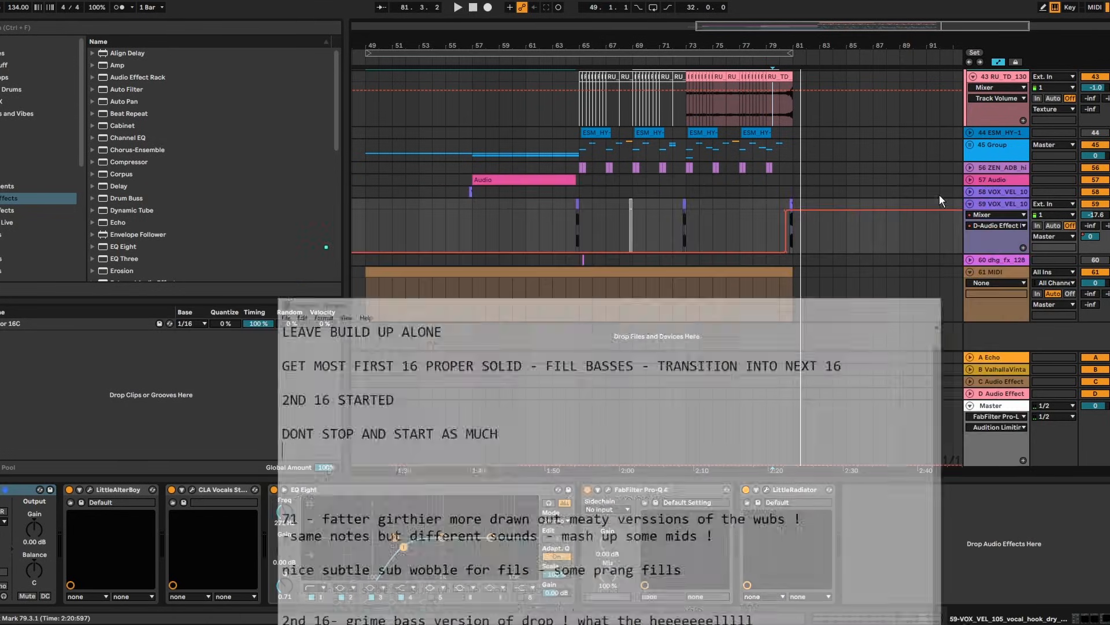
pyautogui.moveTo(633, 45); pyautogui.dragTo(638, 148)
pyautogui.scroll(7, 1032, 262)
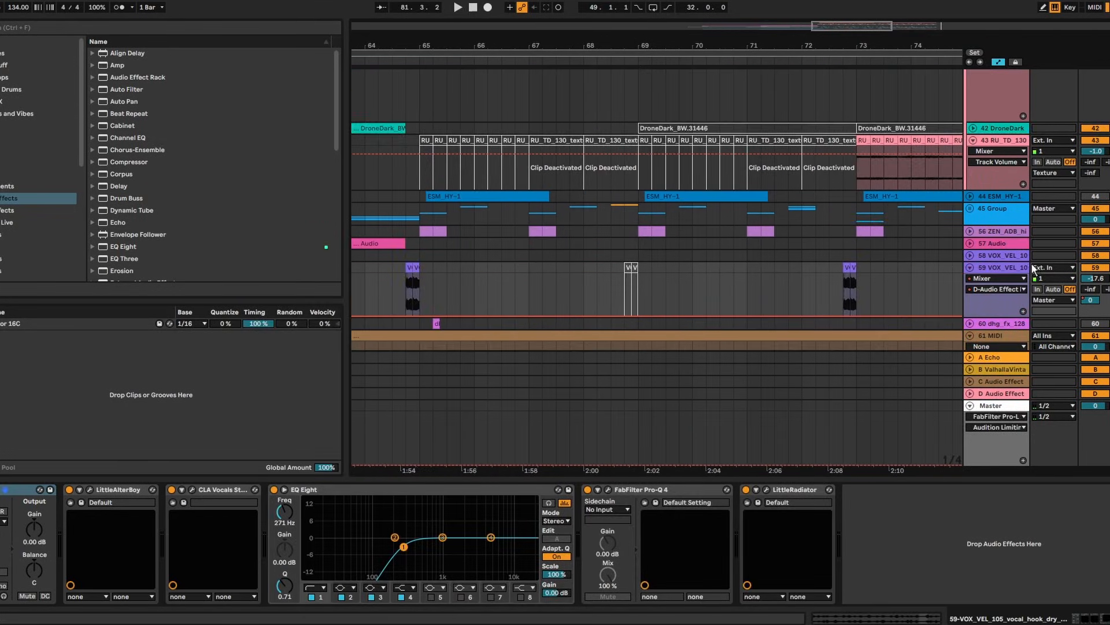
pyautogui.click(982, 247)
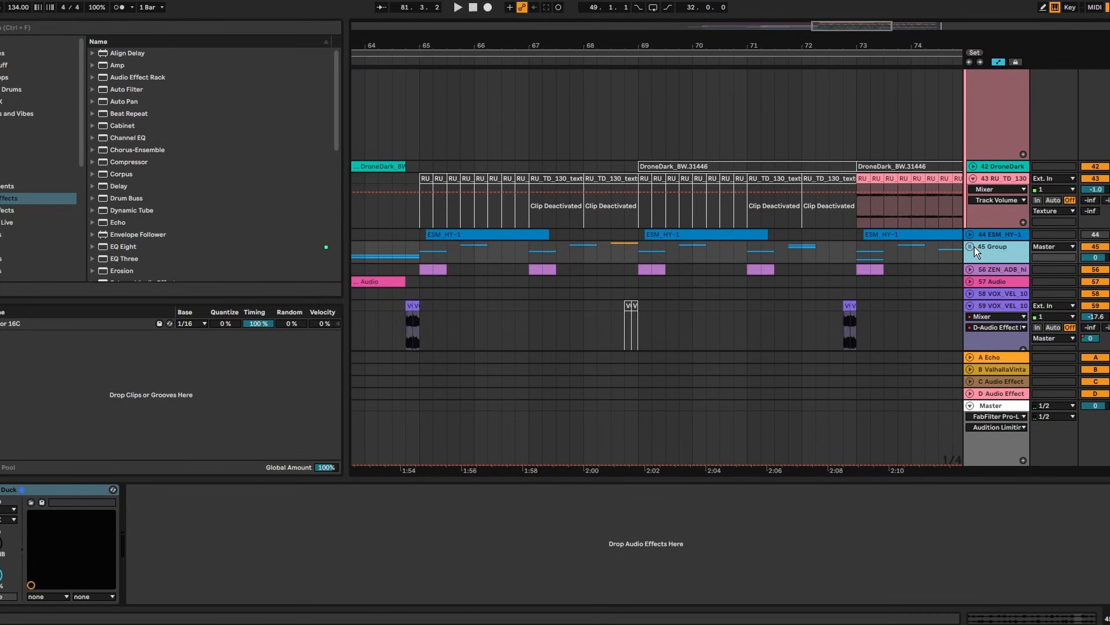
pyautogui.click(425, 250)
pyautogui.press('space')
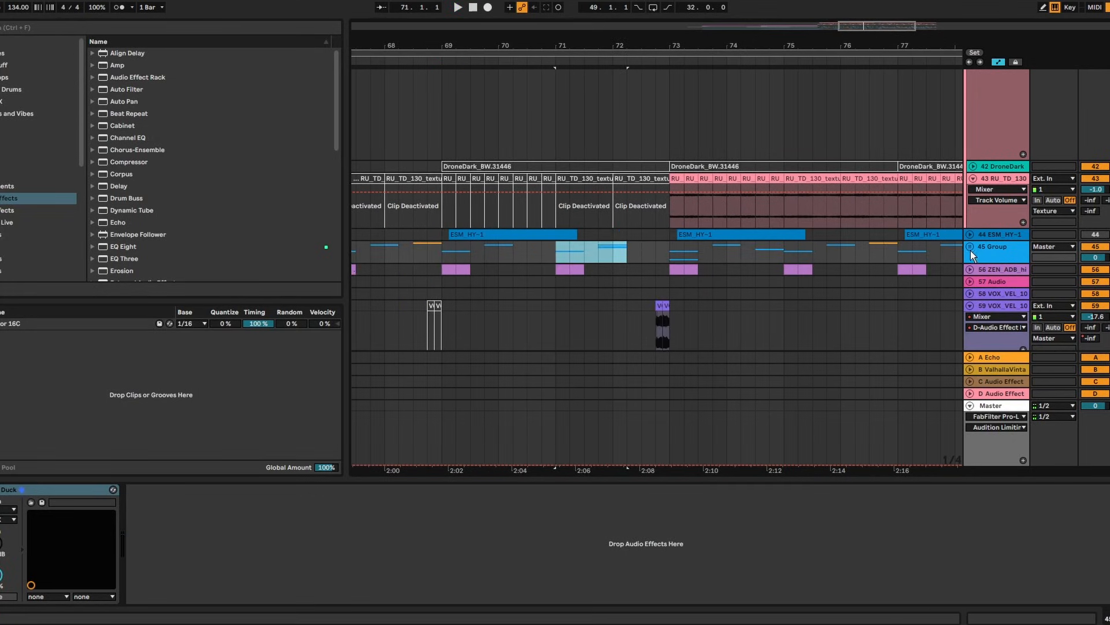
# Zoom the arrangement to bars 69.4–74.3 and show the 48 Audio track's devices
pyautogui.moveTo(683, 45); pyautogui.dragTo(676, 122)
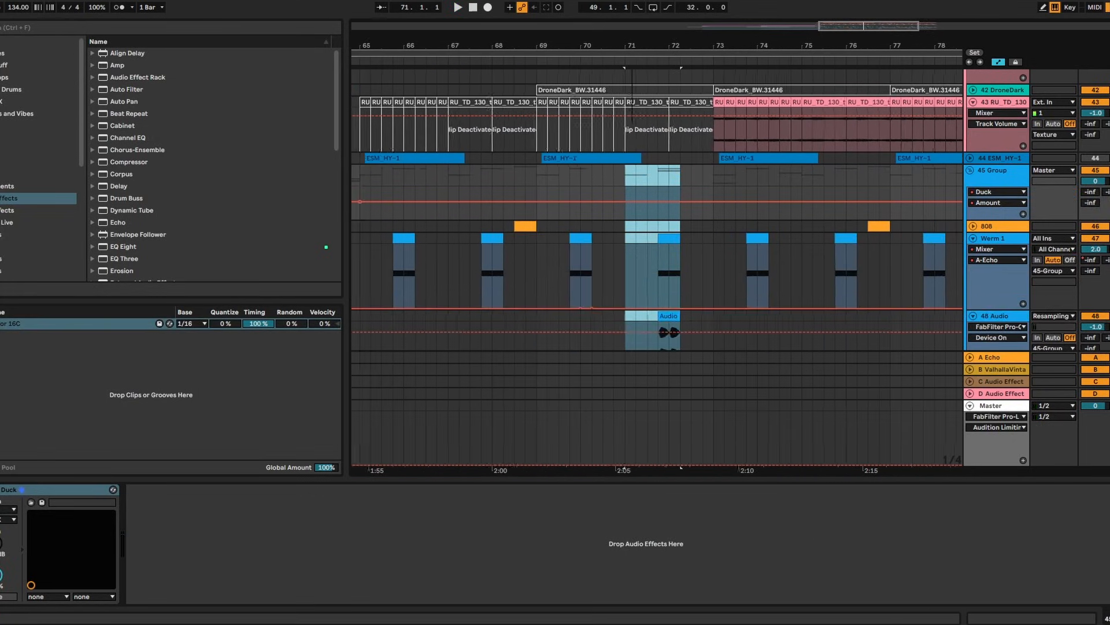
pyautogui.moveTo(665, 69); pyautogui.dragTo(655, 93)
pyautogui.scroll(-3, 706, 264)
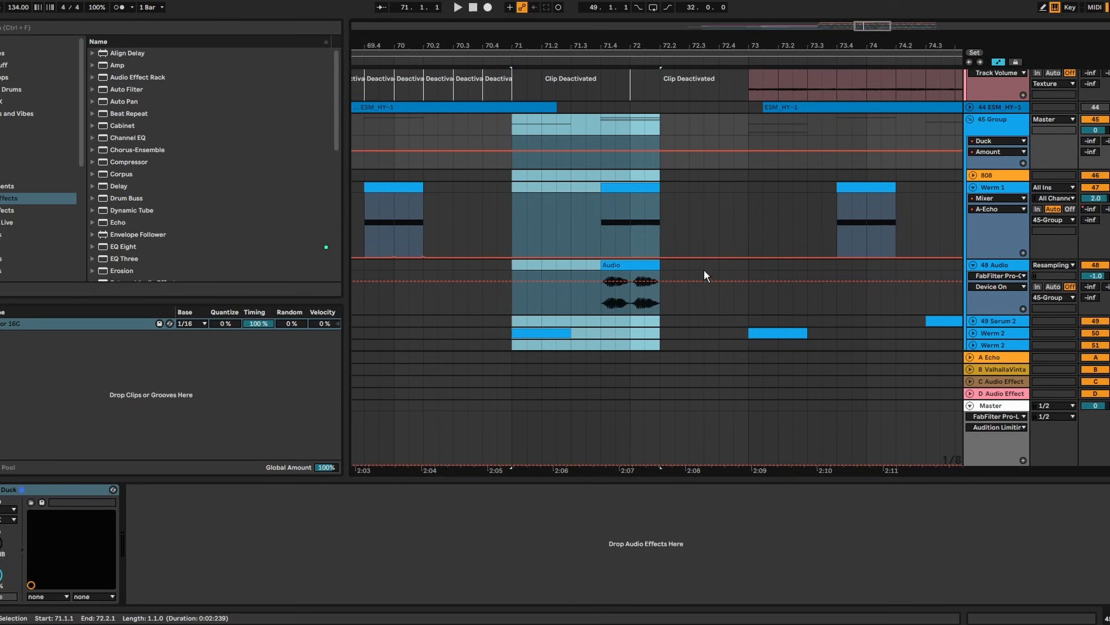
pyautogui.click(879, 263)
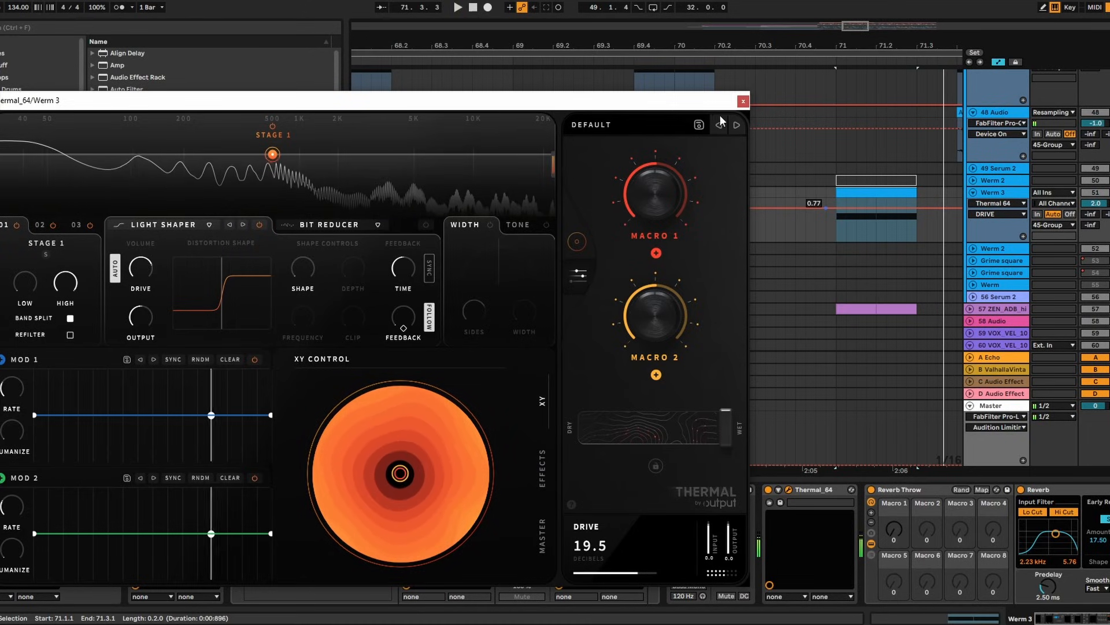
# Close Thermal and add EQ Eight to Werm 3 before Utility, then audition it
pyautogui.click(744, 102)
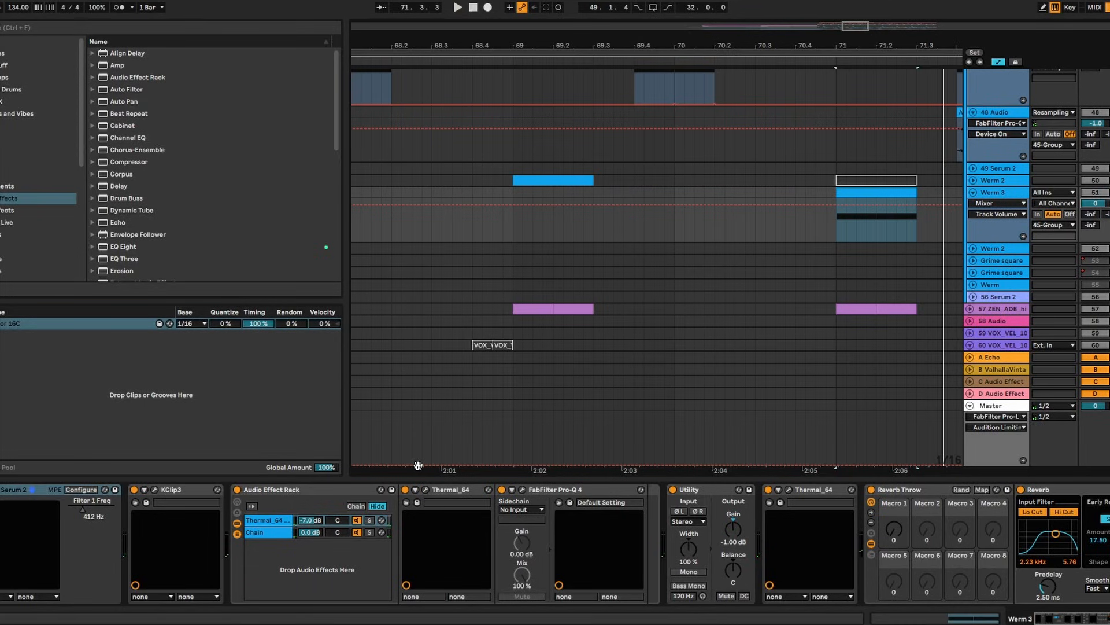
pyautogui.hotkey('ctrl', 'f')
pyautogui.write('eq')
pyautogui.moveTo(127, 67); pyautogui.dragTo(692, 511)
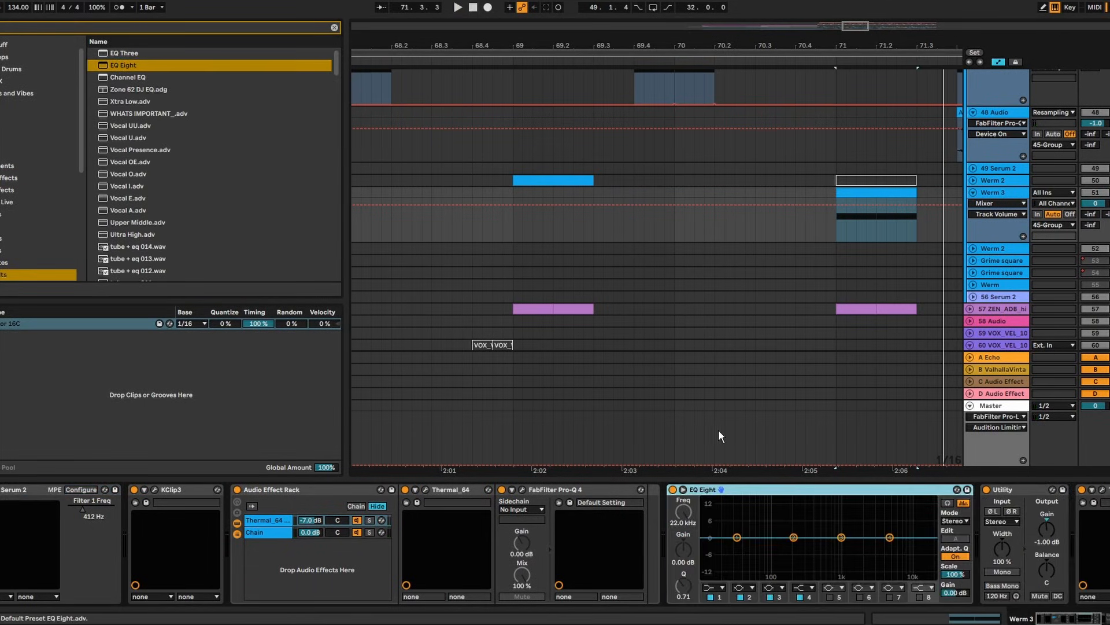
pyautogui.press('space')
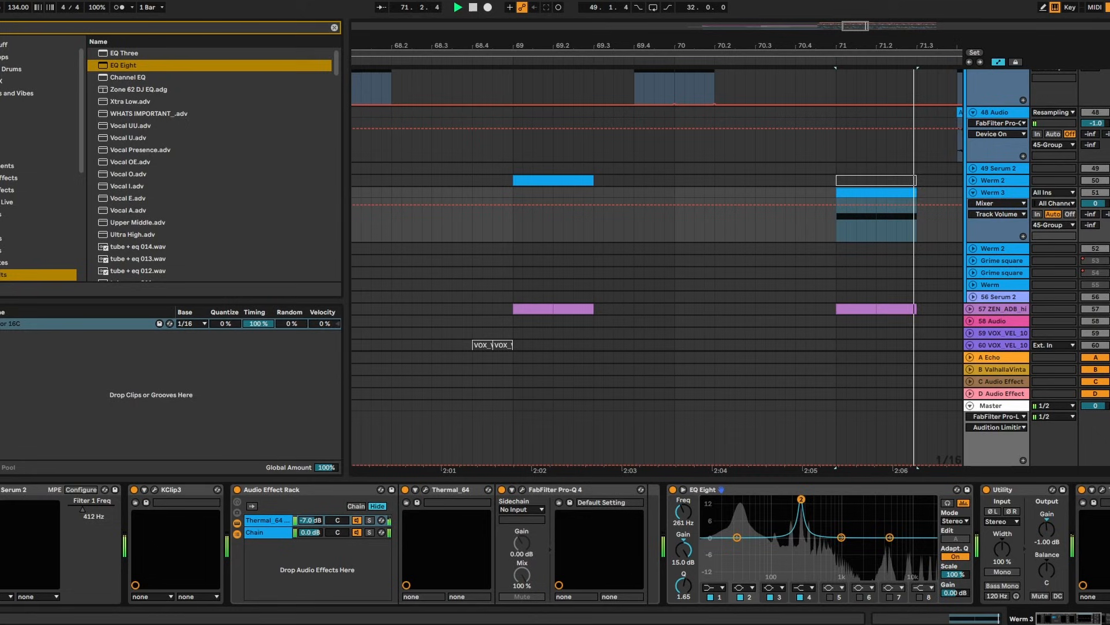
pyautogui.press('space')
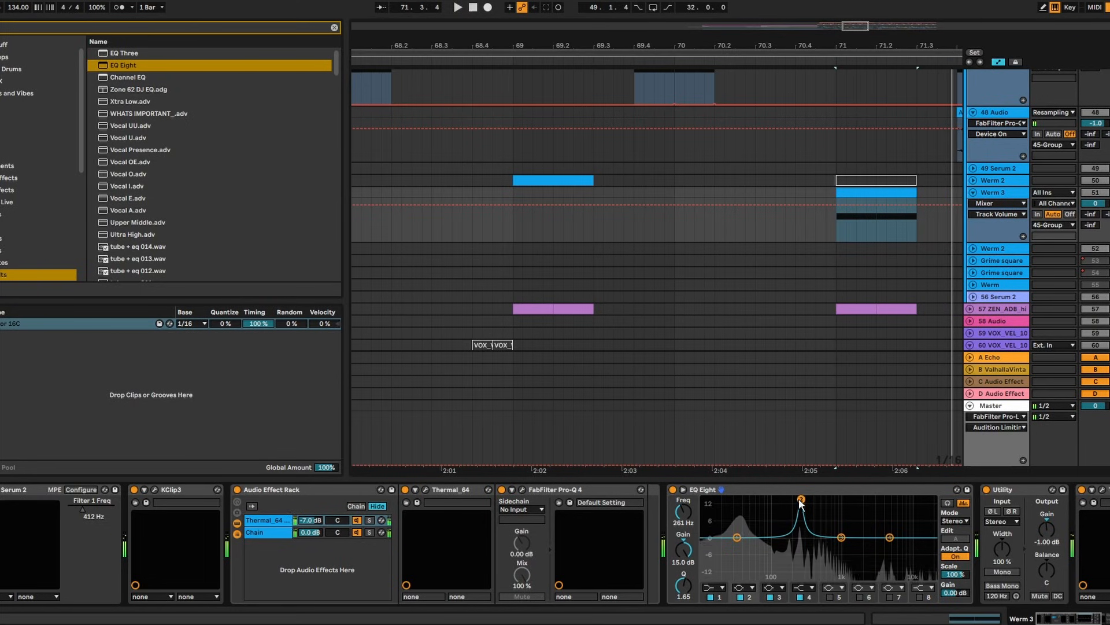
# Load Pro-Q 4 in the Werm 3 synth with a -3.38 dB bell cut at 3370.9 Hz, Q 0.748
pyautogui.click(1, 489)
pyautogui.click(165, 76)
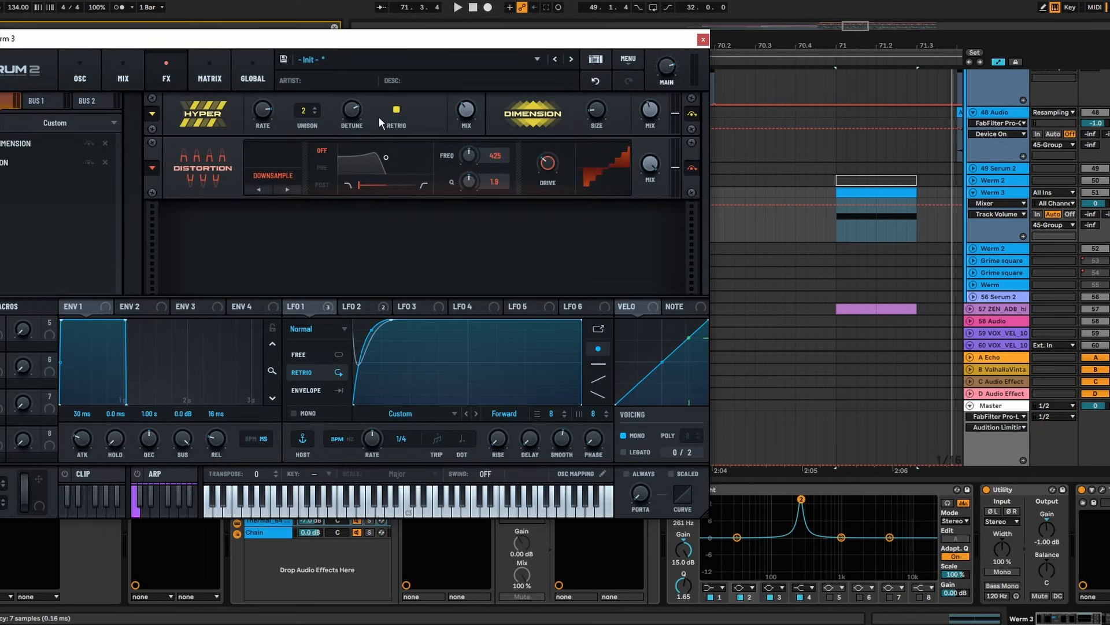
pyautogui.press('space')
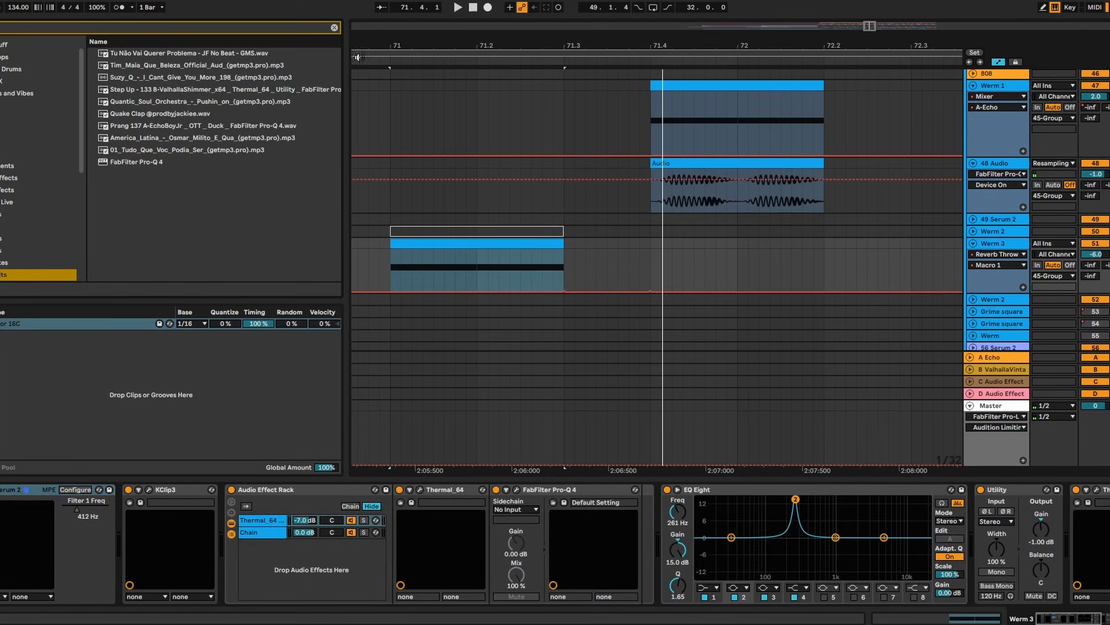
pyautogui.click(154, 162)
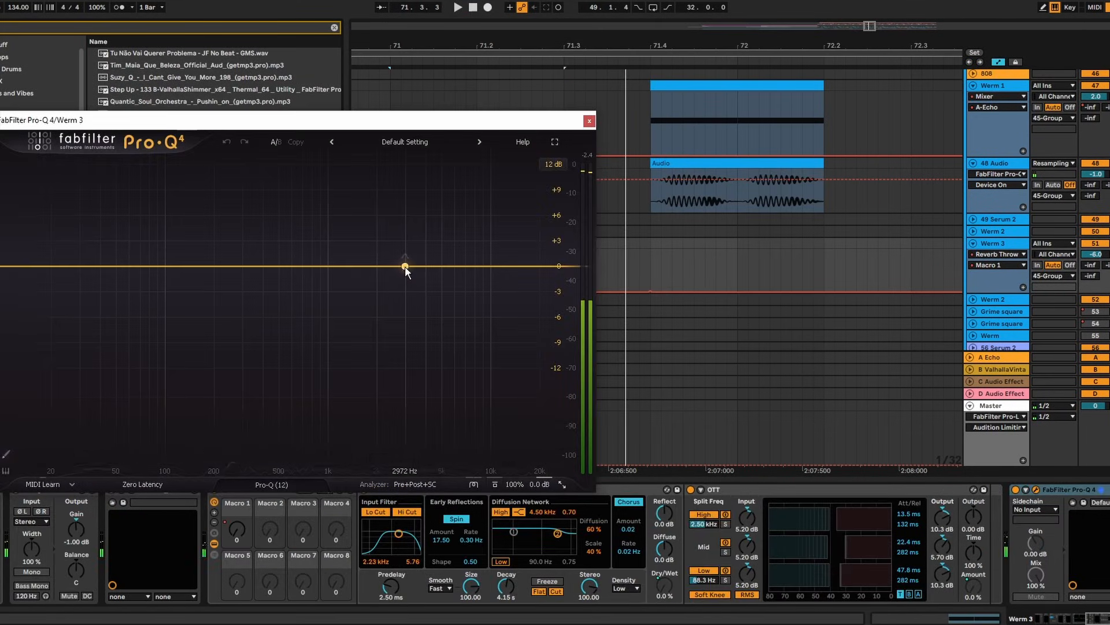
pyautogui.moveTo(412, 272); pyautogui.dragTo(417, 285)
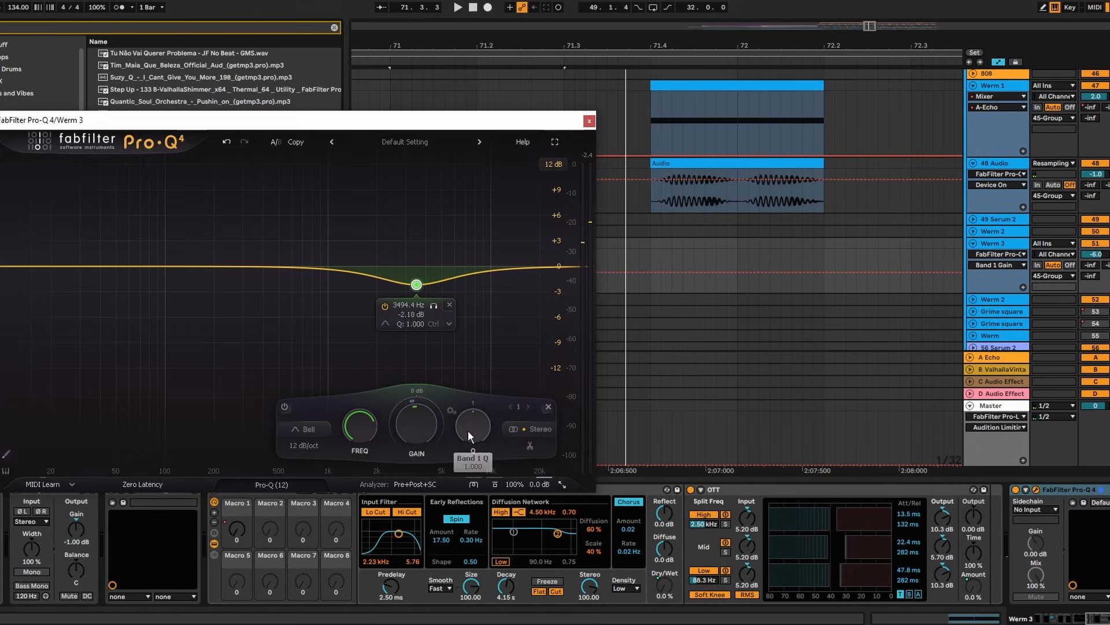
pyautogui.moveTo(470, 437); pyautogui.dragTo(469, 445)
pyautogui.press('space')
pyautogui.moveTo(414, 287); pyautogui.dragTo(411, 298)
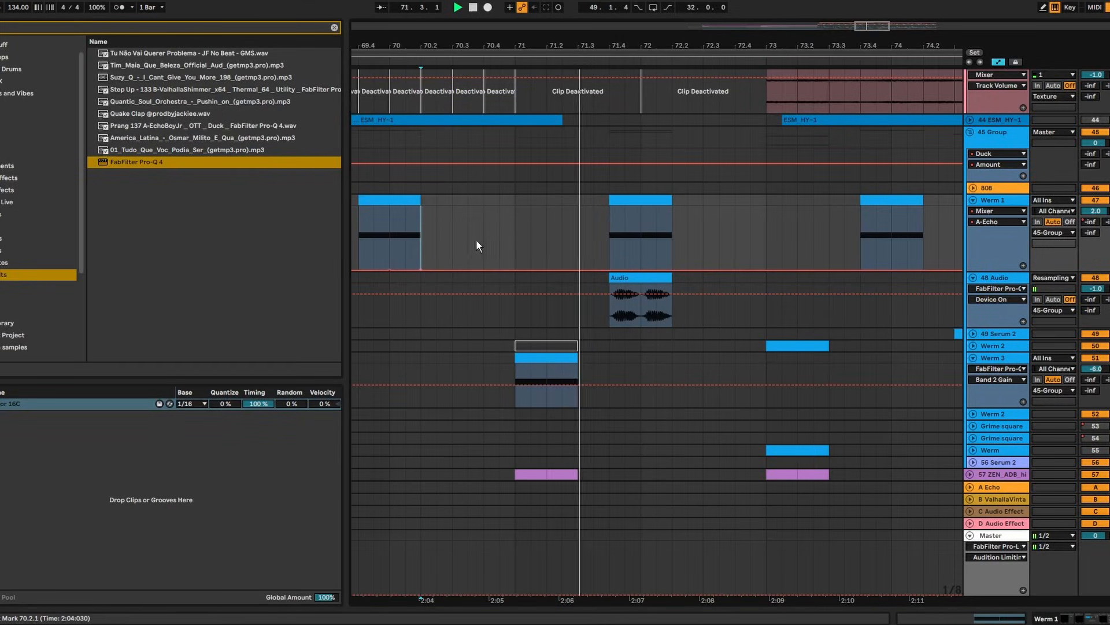
# Set playback start to 71.4.1, stop, and bring up the Werm 3 track's options
pyautogui.click(603, 359)
pyautogui.press('space')
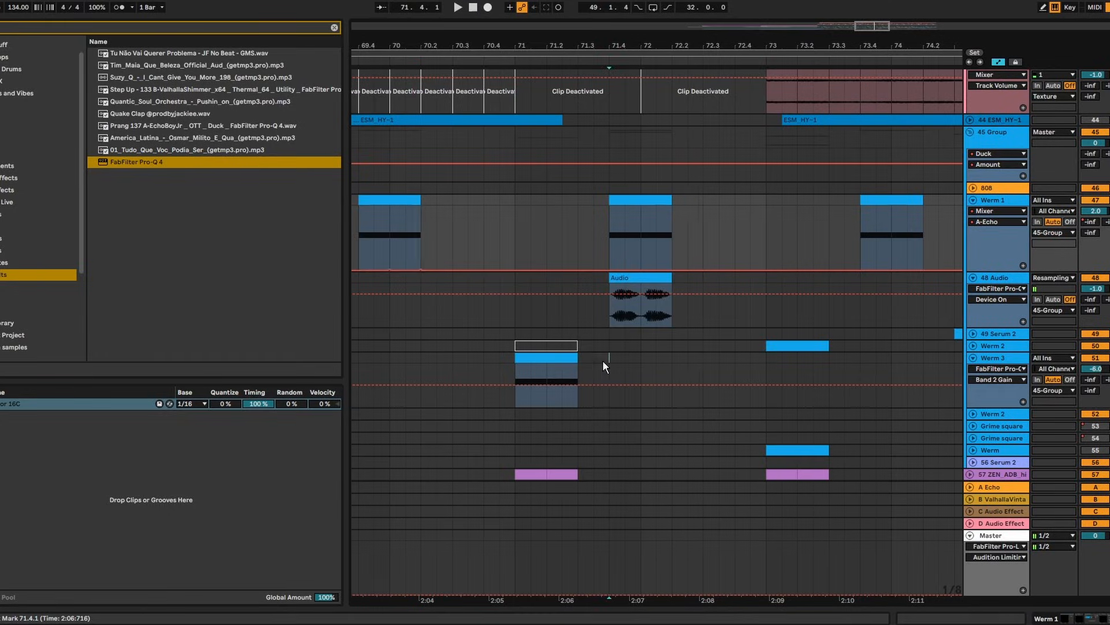
pyautogui.click(598, 360)
pyautogui.rightClick(997, 364)
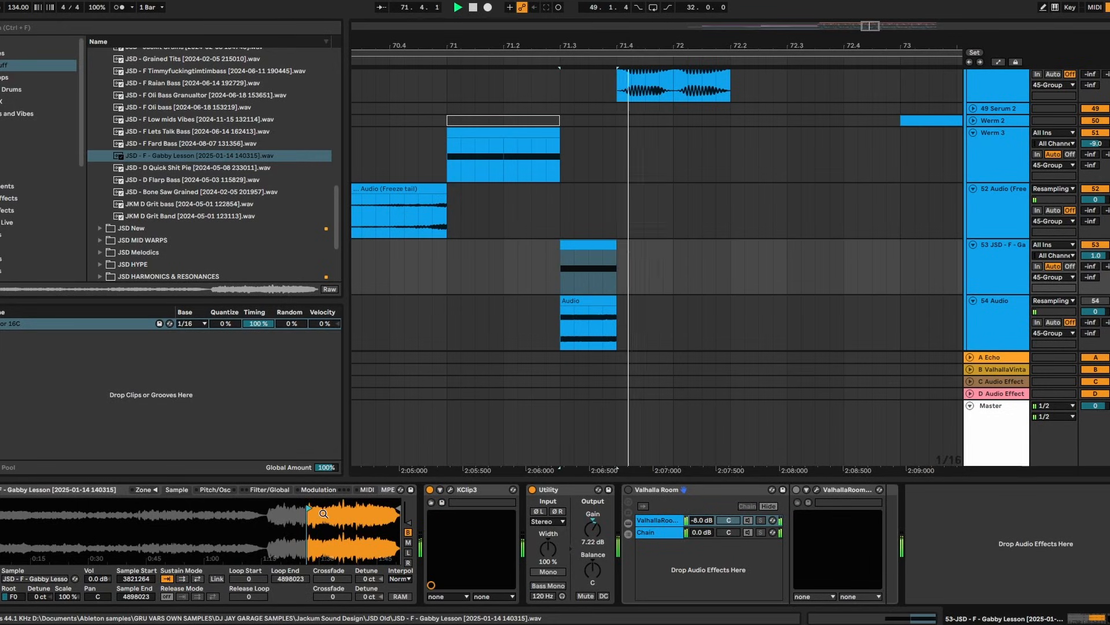
# Shift the Gabby Lesson sample's start point and replay from bar 71 to check
pyautogui.moveTo(323, 513); pyautogui.dragTo(295, 549)
pyautogui.moveTo(252, 506)
pyautogui.mouseDown()
pyautogui.moveTo(230, 503)
pyautogui.moveTo(298, 512)
pyautogui.moveTo(262, 514)
pyautogui.mouseUp()
pyautogui.press('space')
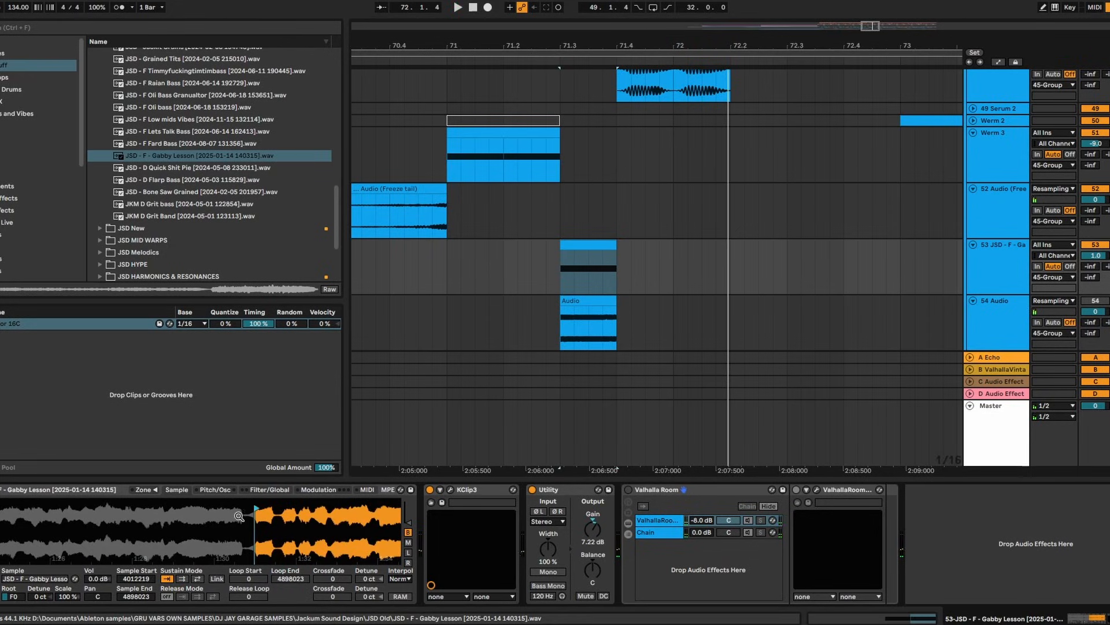
pyautogui.press('space')
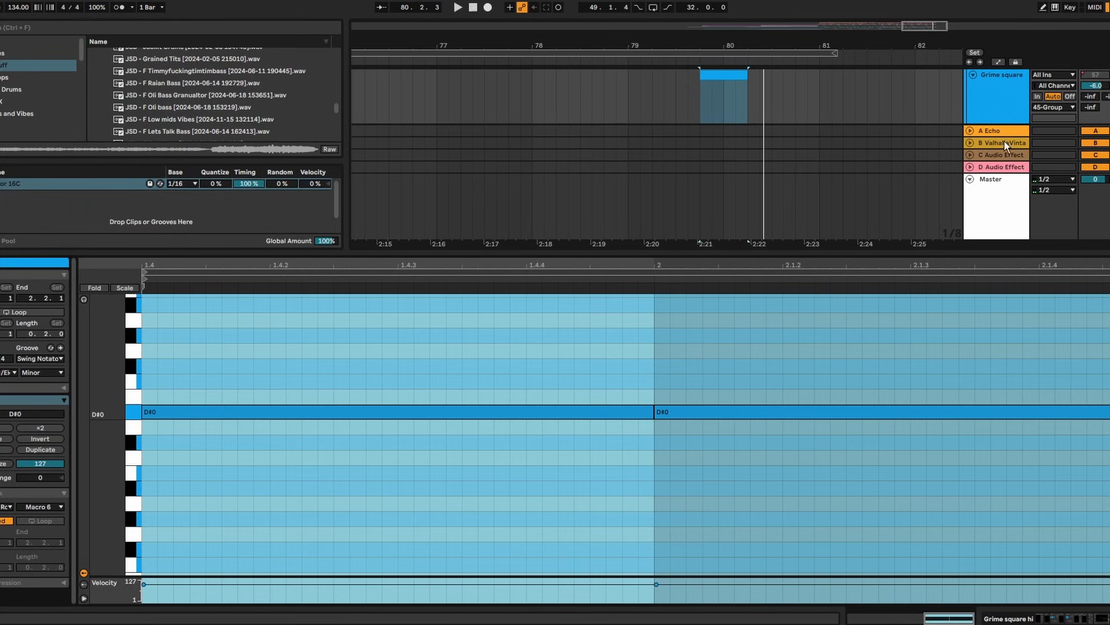
# In the Grime square clip, lower the pitch bend end point and remove the middle breakpoint
pyautogui.click(1005, 91)
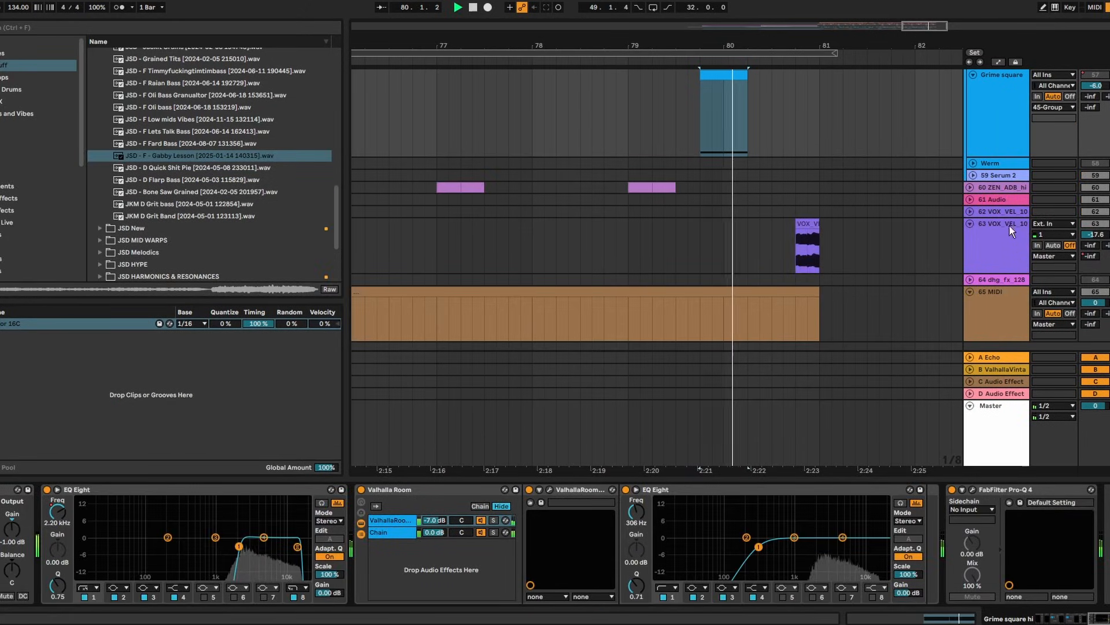
pyautogui.scroll(2, 1006, 215)
pyautogui.press('space')
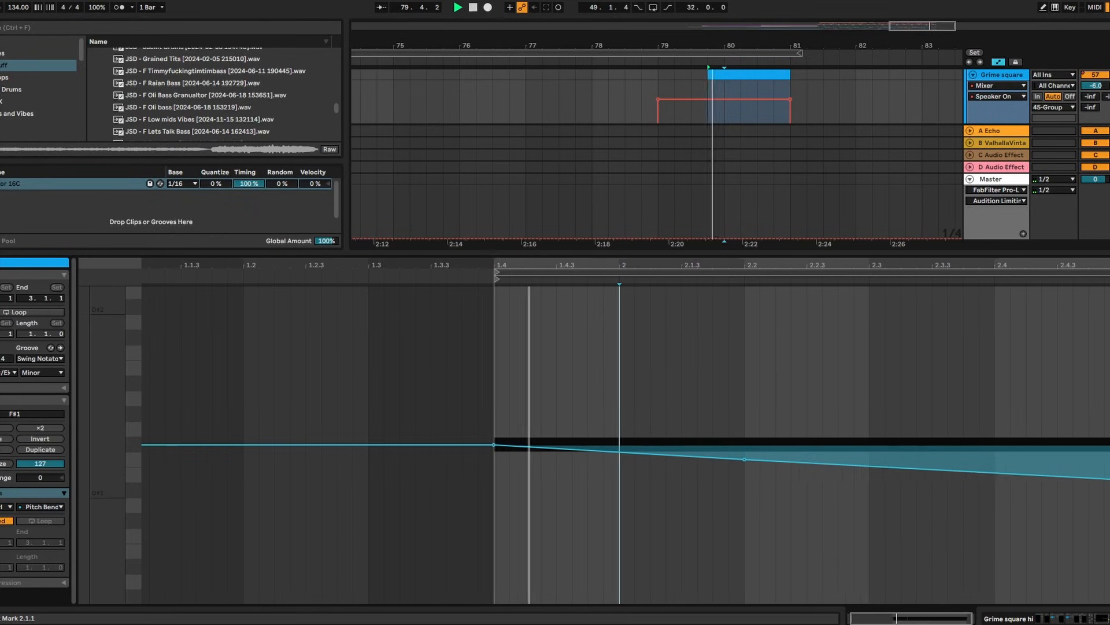
pyautogui.moveTo(1091, 465); pyautogui.dragTo(1076, 471)
pyautogui.click(700, 459)
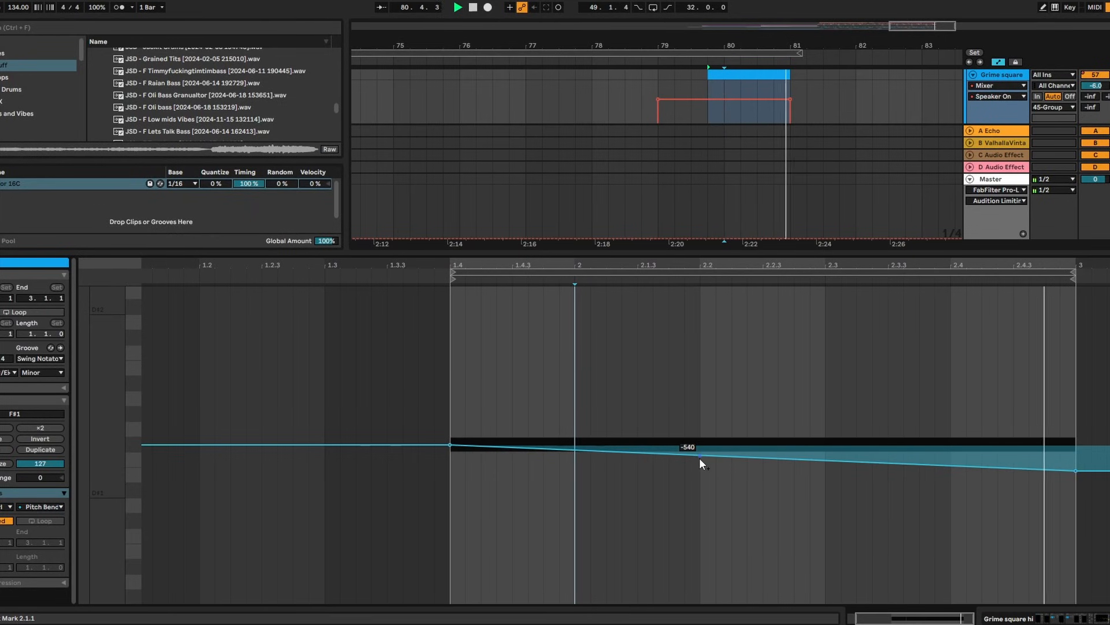
pyautogui.press('space')
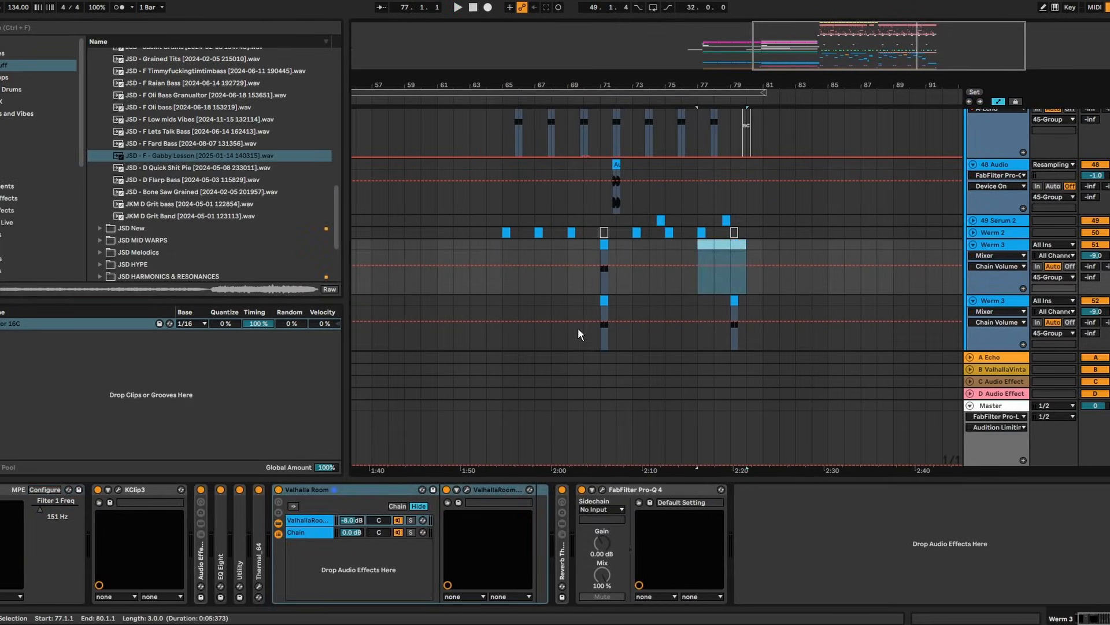
# Delete the Werm 3 clip over bars 70–73 and consolidate bar 79 into one clip
pyautogui.moveTo(632, 324); pyautogui.dragTo(587, 305)
pyautogui.press('Delete')
pyautogui.moveTo(737, 87); pyautogui.dragTo(757, 142)
pyautogui.click(717, 301)
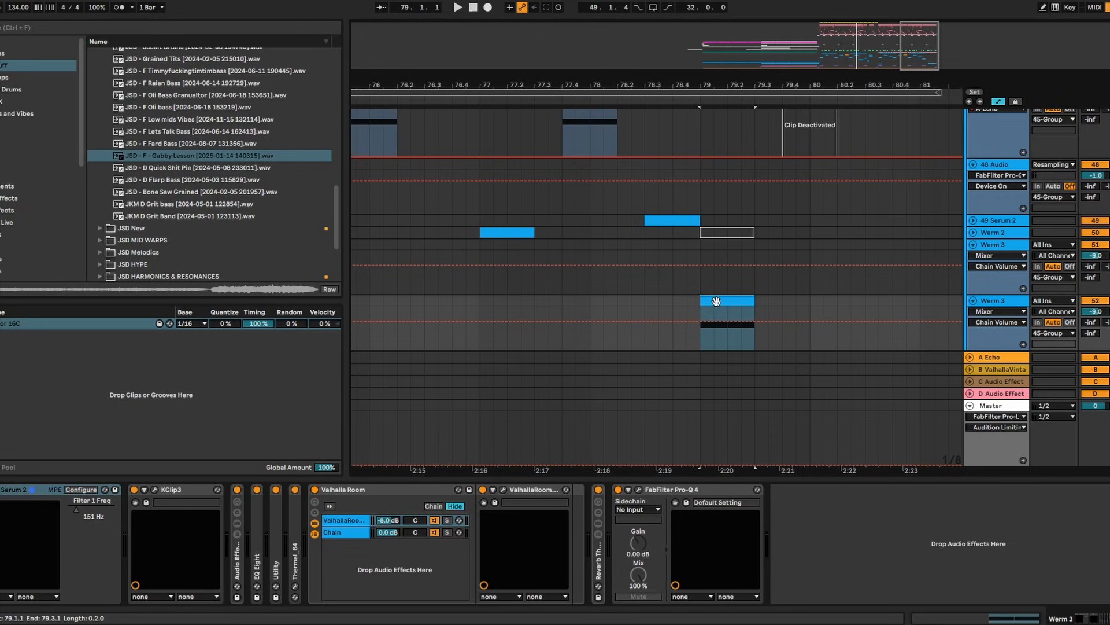
pyautogui.moveTo(810, 304); pyautogui.dragTo(695, 299)
pyautogui.hotkey('ctrl', 'j')
# Audition the one-bar Werm 3 clip while checking the synth's first and second LFOs
pyautogui.doubleClick(717, 301)
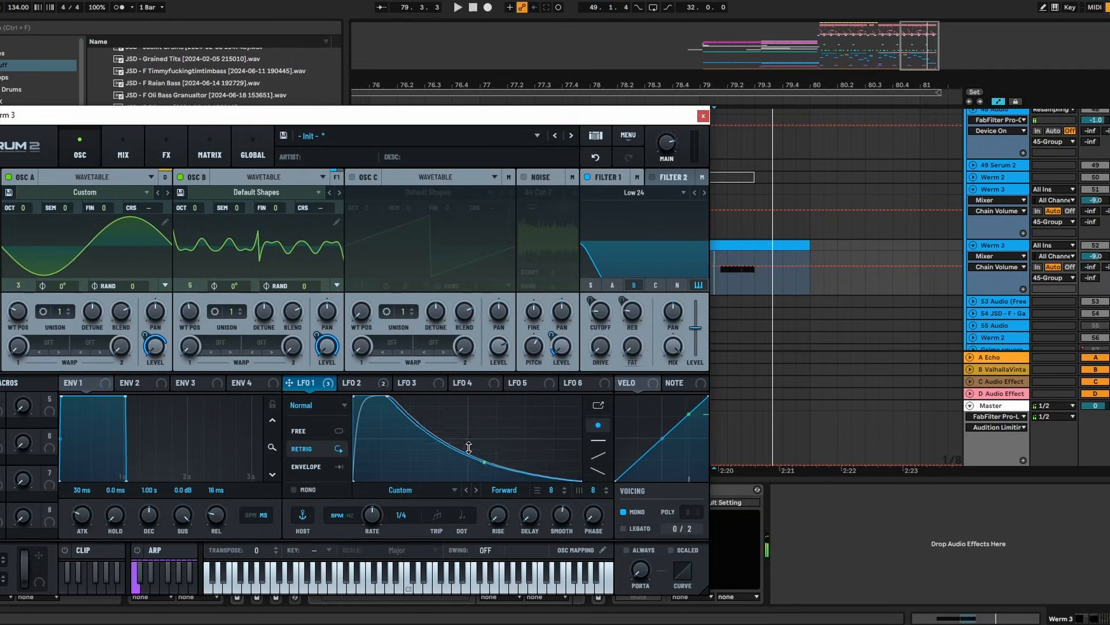
pyautogui.click(361, 382)
pyautogui.press('space')
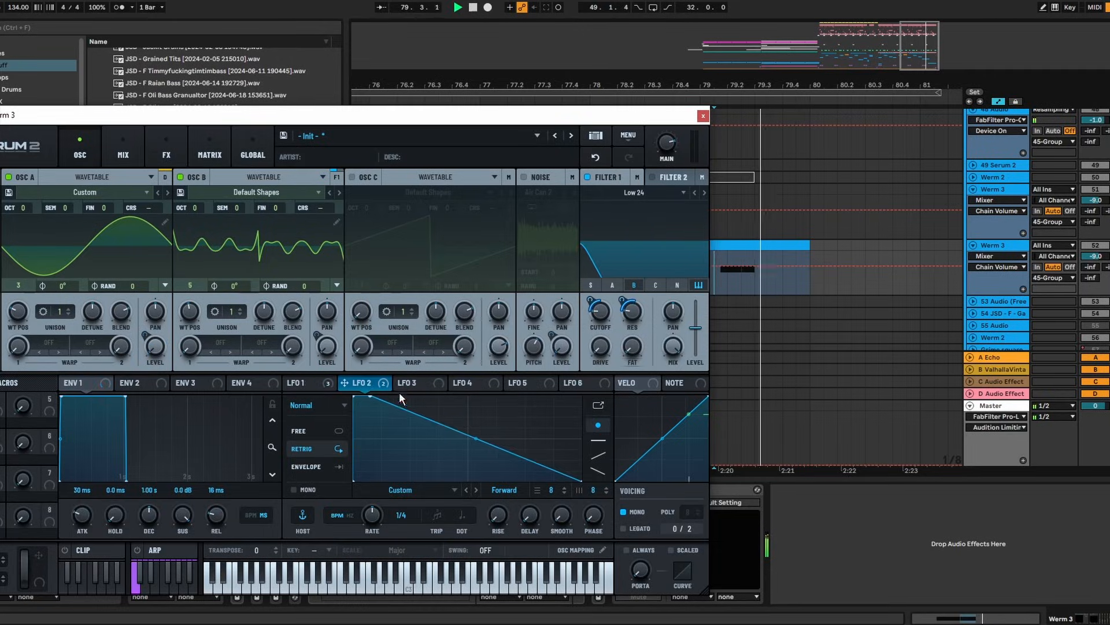
pyautogui.press('space')
pyautogui.click(307, 383)
pyautogui.press('space')
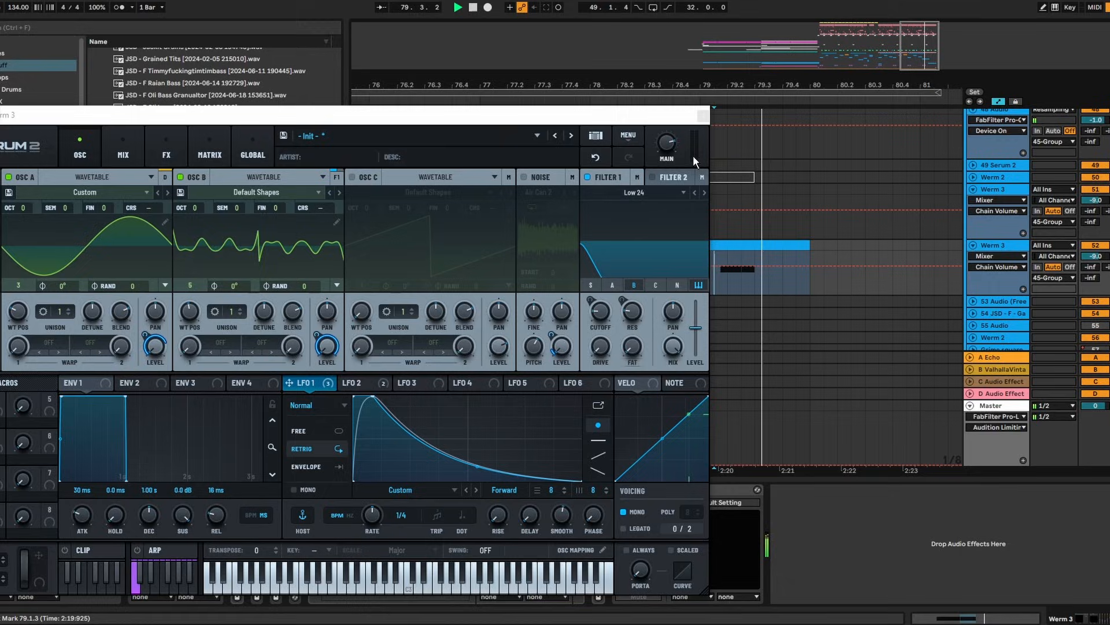
pyautogui.press('space')
pyautogui.click(703, 116)
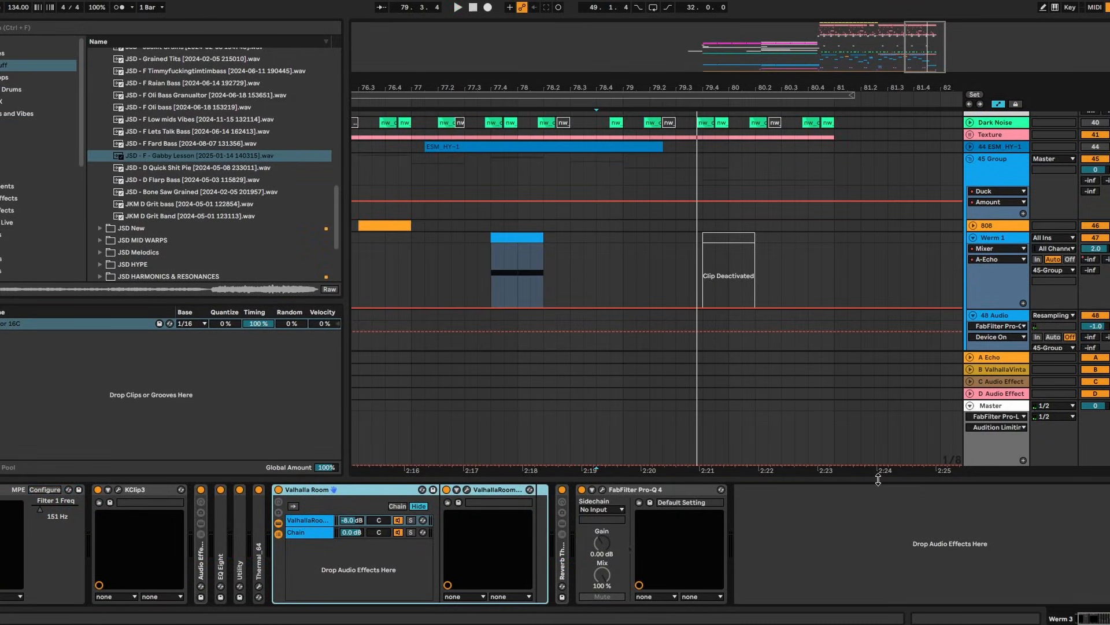
# Copy part of the Werm 3 clip onto the 808 track at 79.3 and open the new clip
pyautogui.moveTo(879, 479); pyautogui.dragTo(868, 535)
pyautogui.click(720, 460)
pyautogui.scroll(-1, 697, 449)
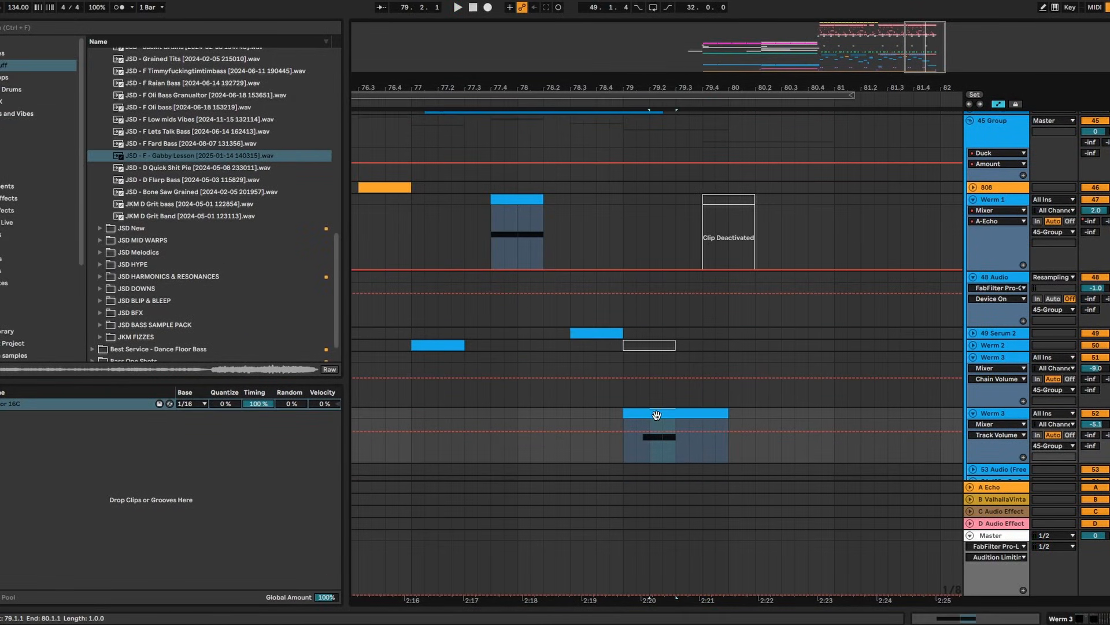
pyautogui.moveTo(656, 415); pyautogui.dragTo(686, 186)
pyautogui.click(974, 195)
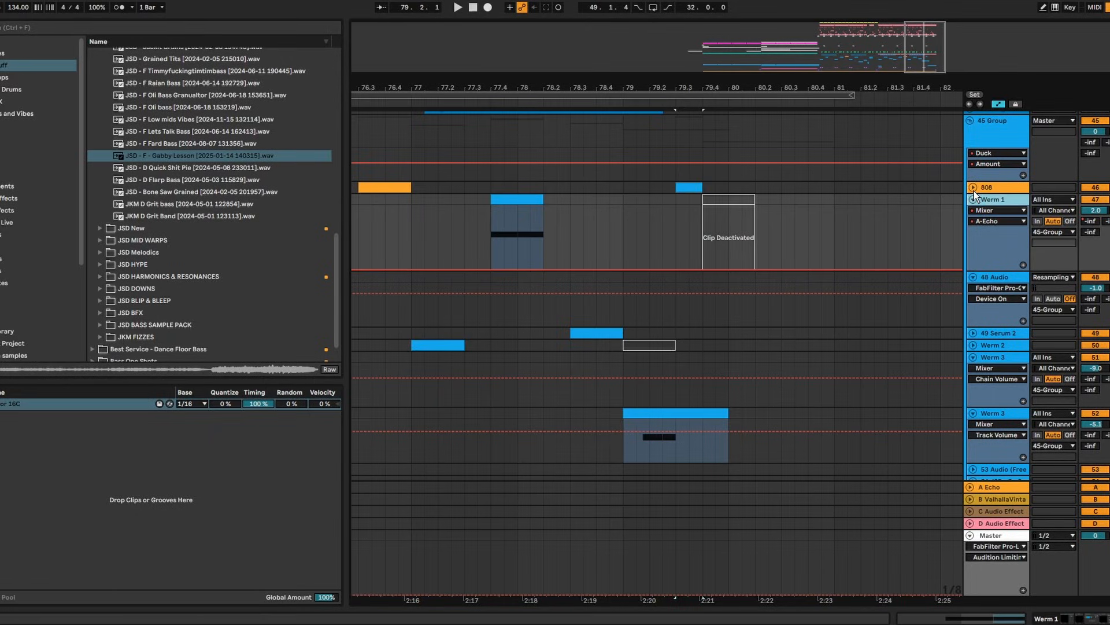
pyautogui.click(973, 188)
pyautogui.doubleClick(689, 188)
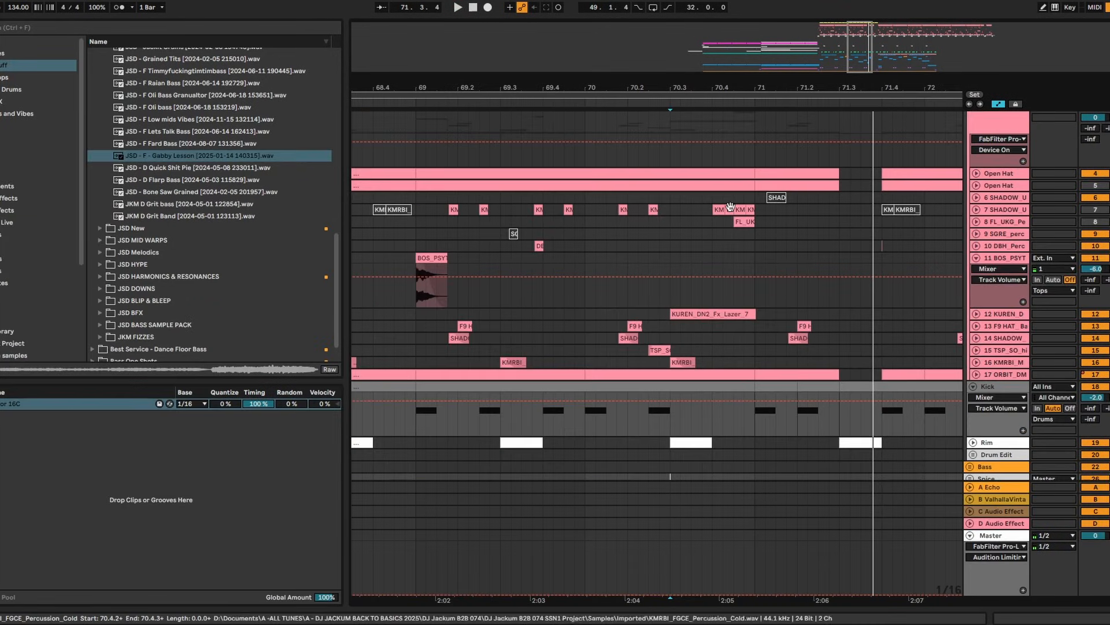
# Select 71.1.3–71.2.3 across the drum tracks, select the Tops group, and search the browser for a filter
pyautogui.scroll(5, 802, 349)
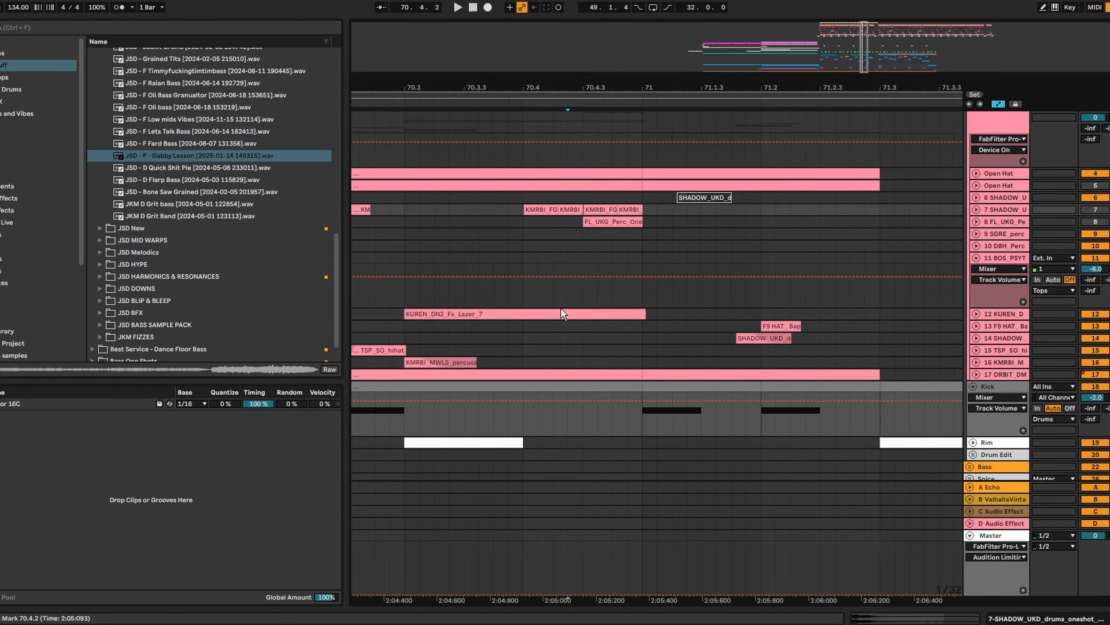
pyautogui.moveTo(833, 376); pyautogui.dragTo(700, 312)
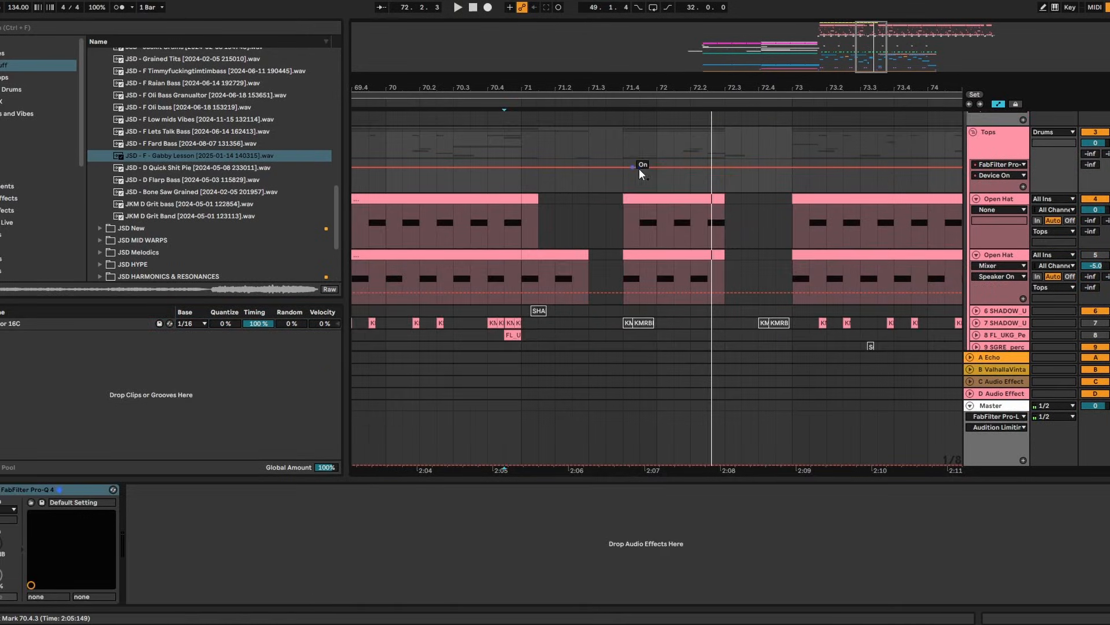
pyautogui.click(1016, 200)
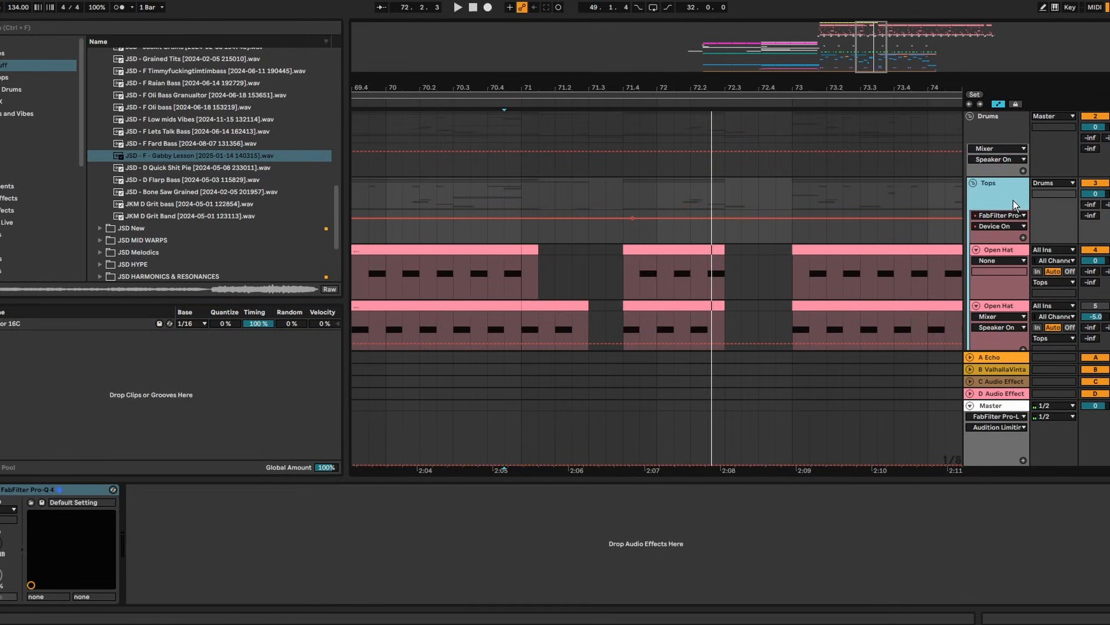
pyautogui.hotkey('ctrl', 'f')
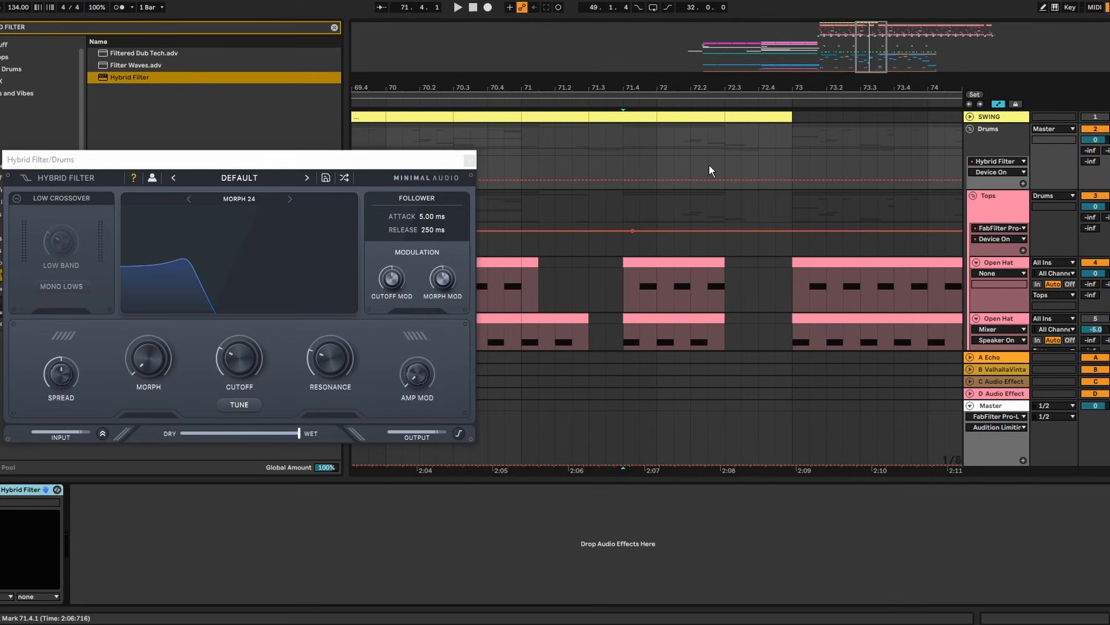
# Raise the Hybrid Filter's Device On automation between 71.4 and 72.3, then play from 70.4.3
pyautogui.moveTo(725, 173); pyautogui.dragTo(630, 164)
pyautogui.click(508, 166)
pyautogui.press('space')
pyautogui.scroll(-1, 658, 164)
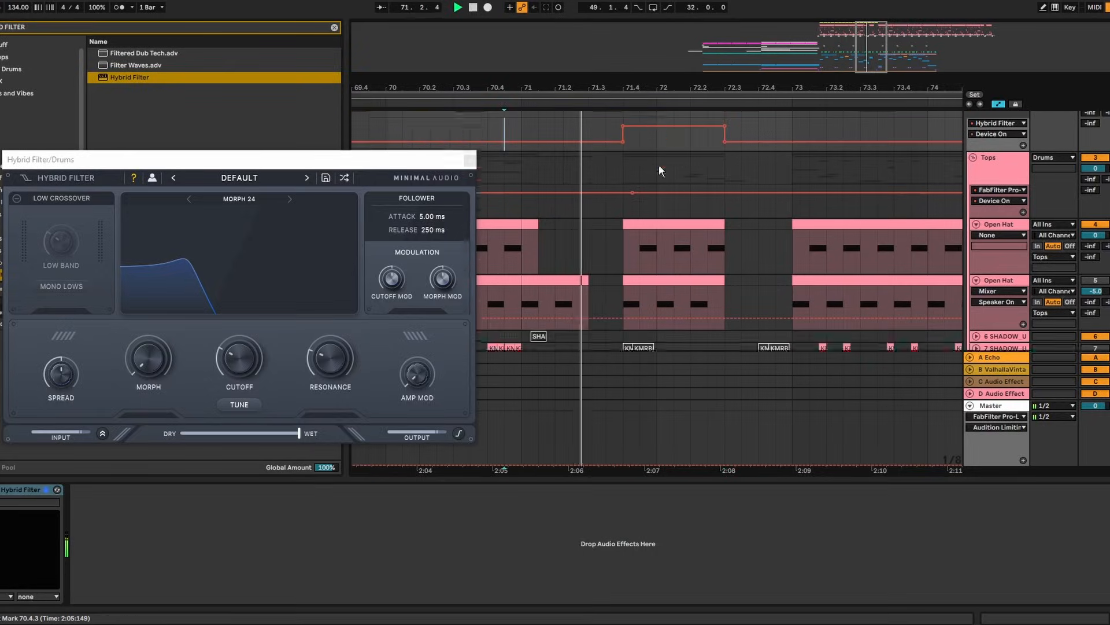
pyautogui.scroll(1, 659, 167)
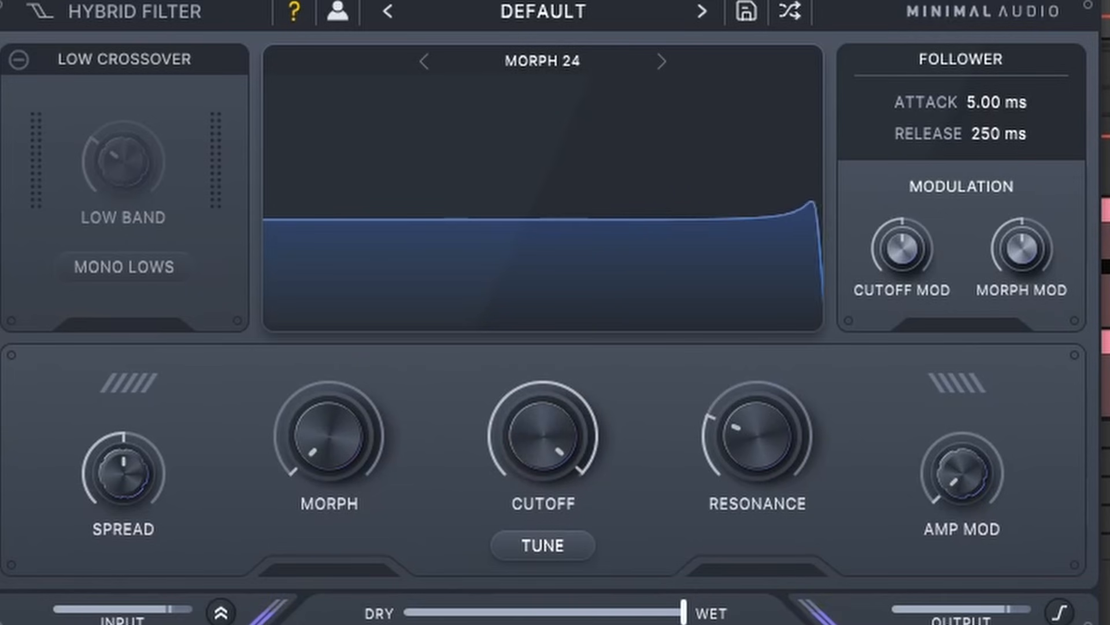
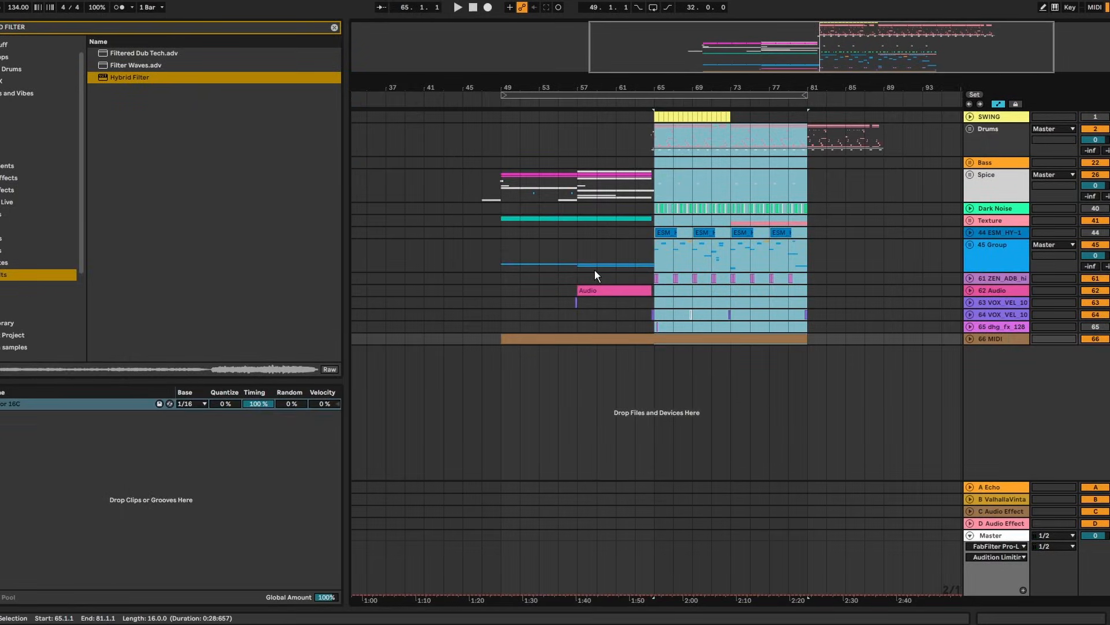
# Repeat Grime square's bars 57–81 into bars 81–105
pyautogui.click(585, 265)
pyautogui.click(972, 248)
pyautogui.scroll(-3, 976, 243)
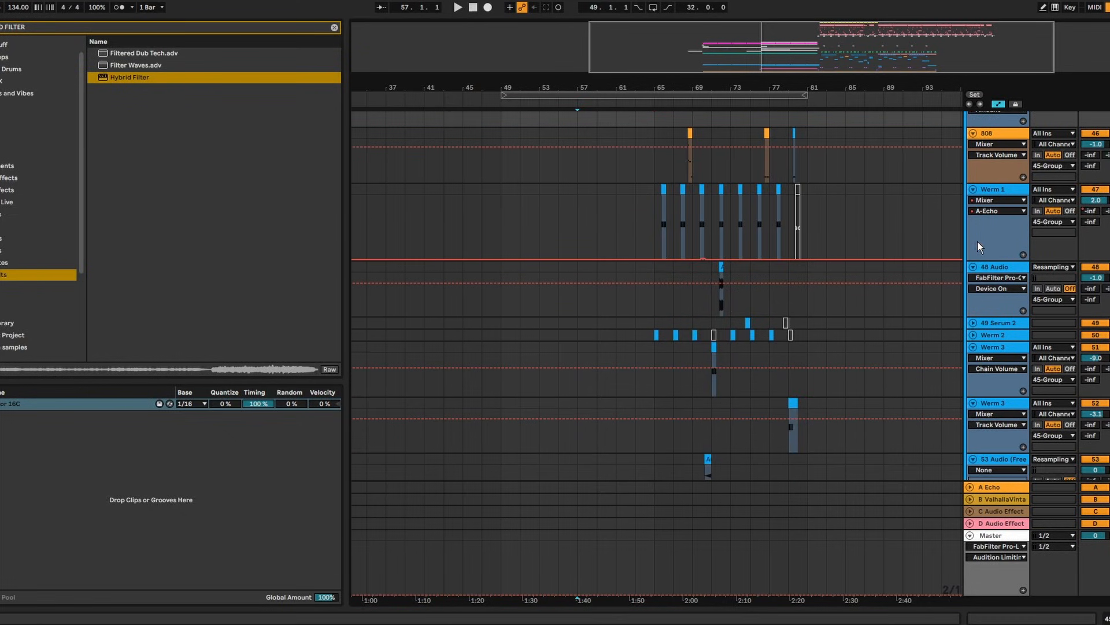
pyautogui.keyDown('alt'); pyautogui.click(974, 189); pyautogui.keyUp('alt')
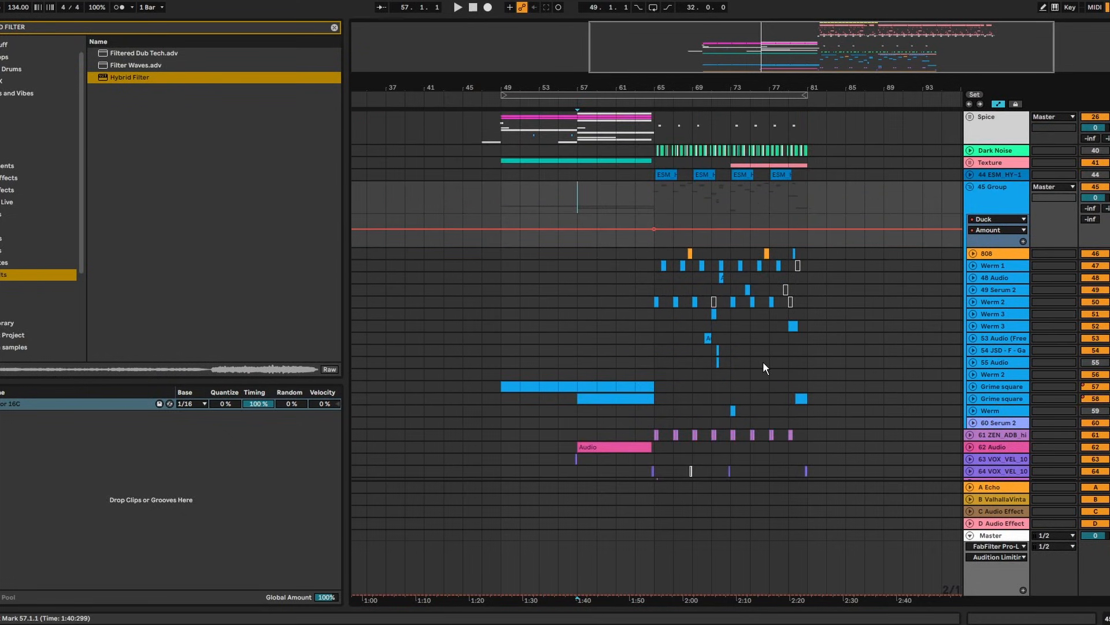
pyautogui.click(659, 400)
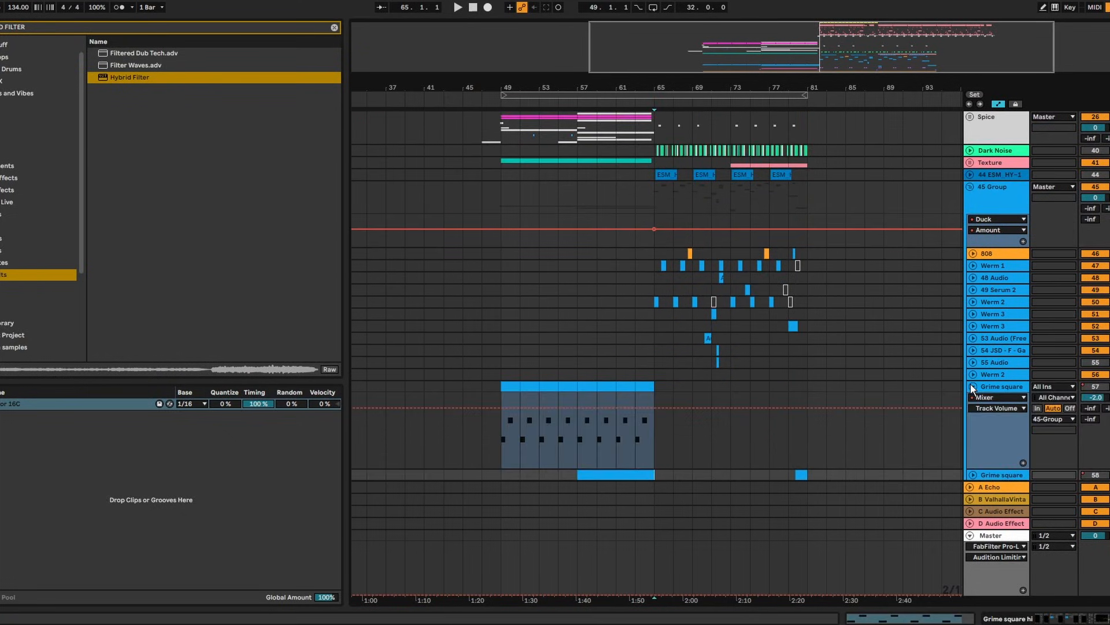
pyautogui.scroll(3, 965, 347)
pyautogui.scroll(-5, 965, 250)
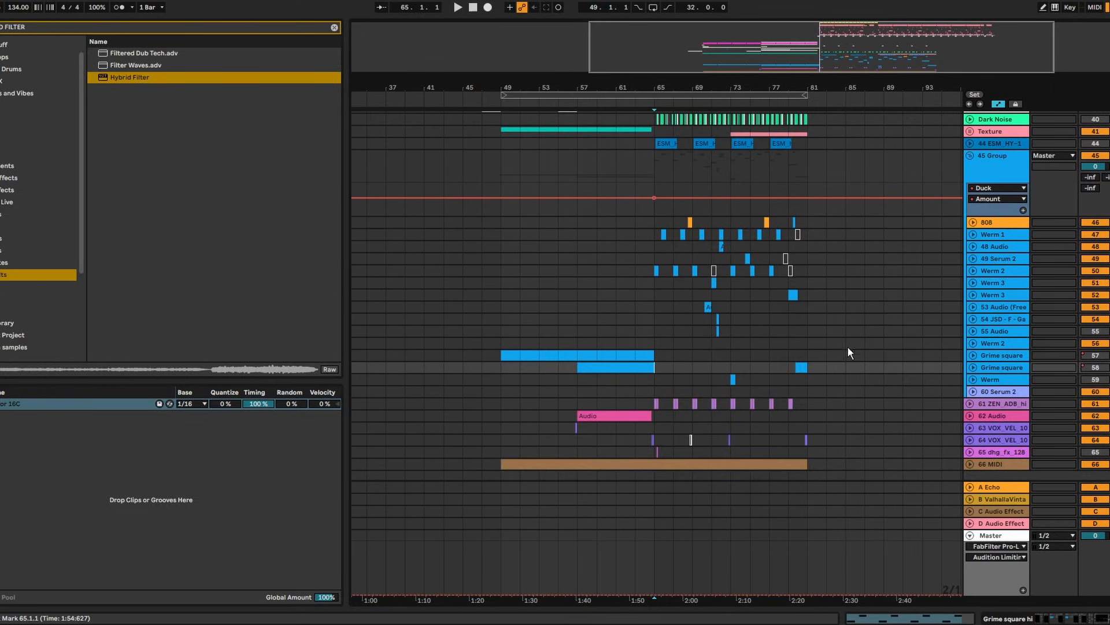
pyautogui.moveTo(811, 353); pyautogui.dragTo(582, 354)
pyautogui.hotkey('ctrl', 'd')
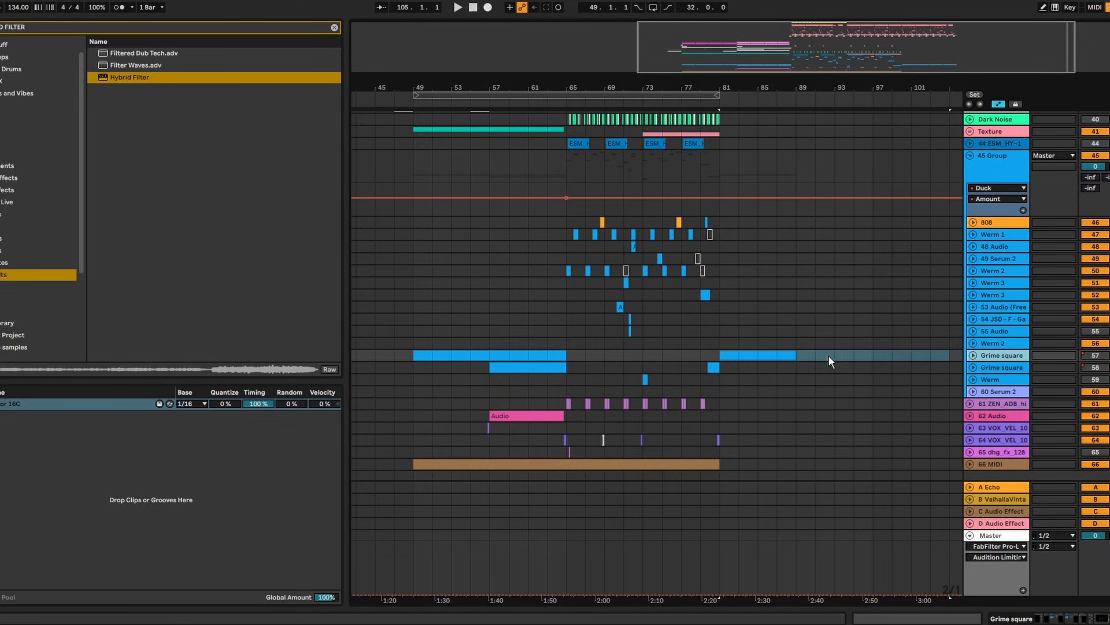
# Duplicate the Grime square track, then select bars 81–91 and bars 49–67 on the copies
pyautogui.hotkey('ctrl', 'd')
pyautogui.moveTo(817, 351); pyautogui.dragTo(710, 355)
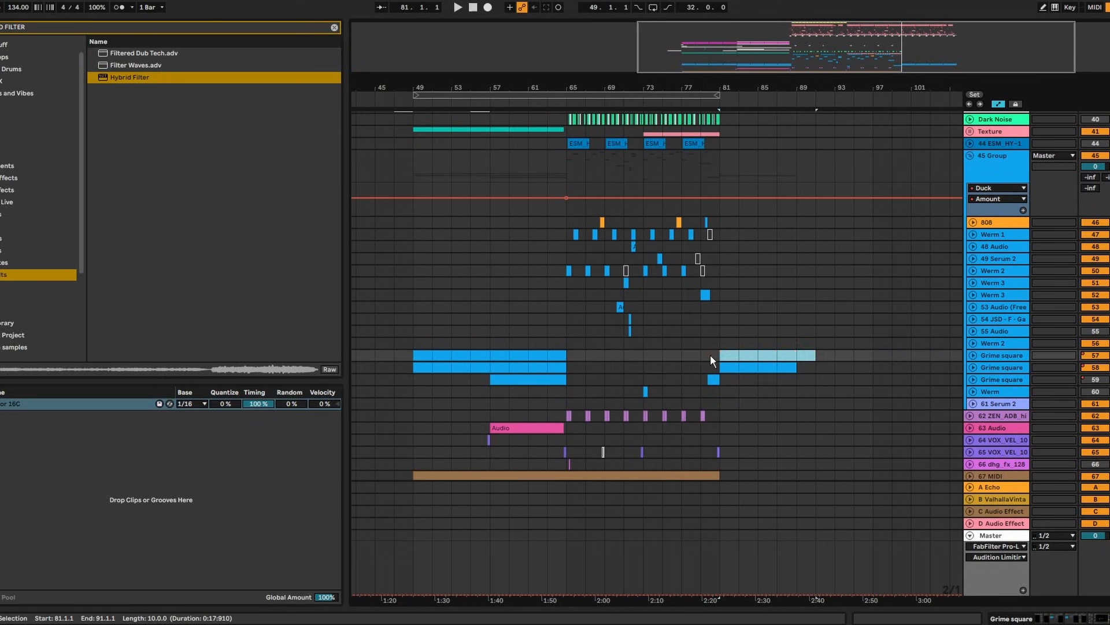
pyautogui.moveTo(582, 370); pyautogui.dragTo(406, 366)
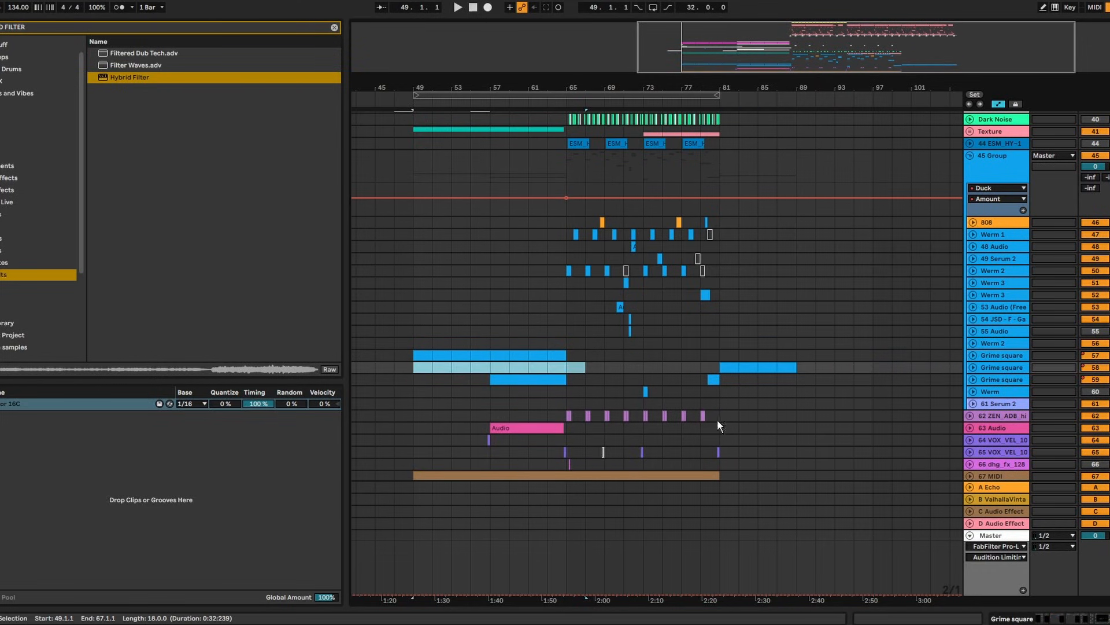
# In the second Grime square's Serum 2, bypass all of LFO 2's modulation destinations
pyautogui.click(749, 364)
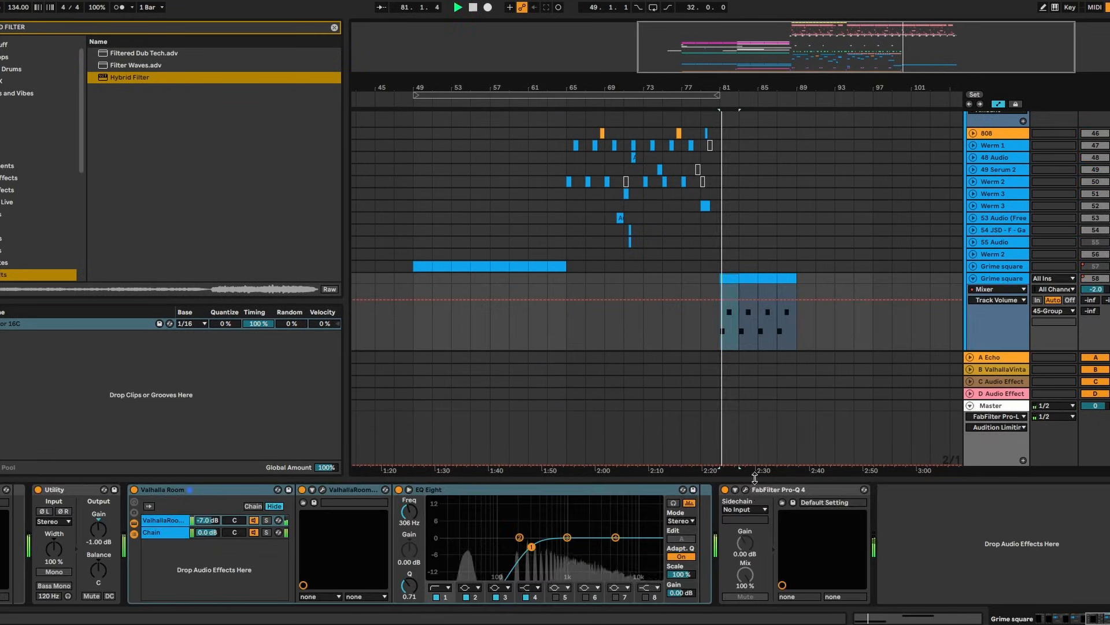
pyautogui.click(746, 490)
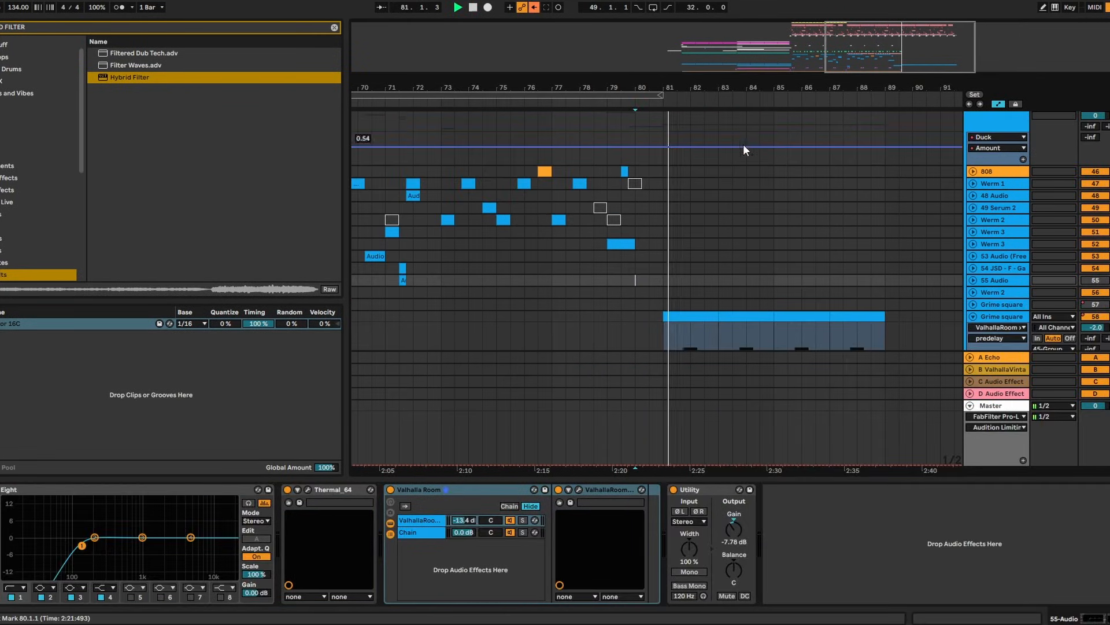
pyautogui.scroll(-5, 746, 148)
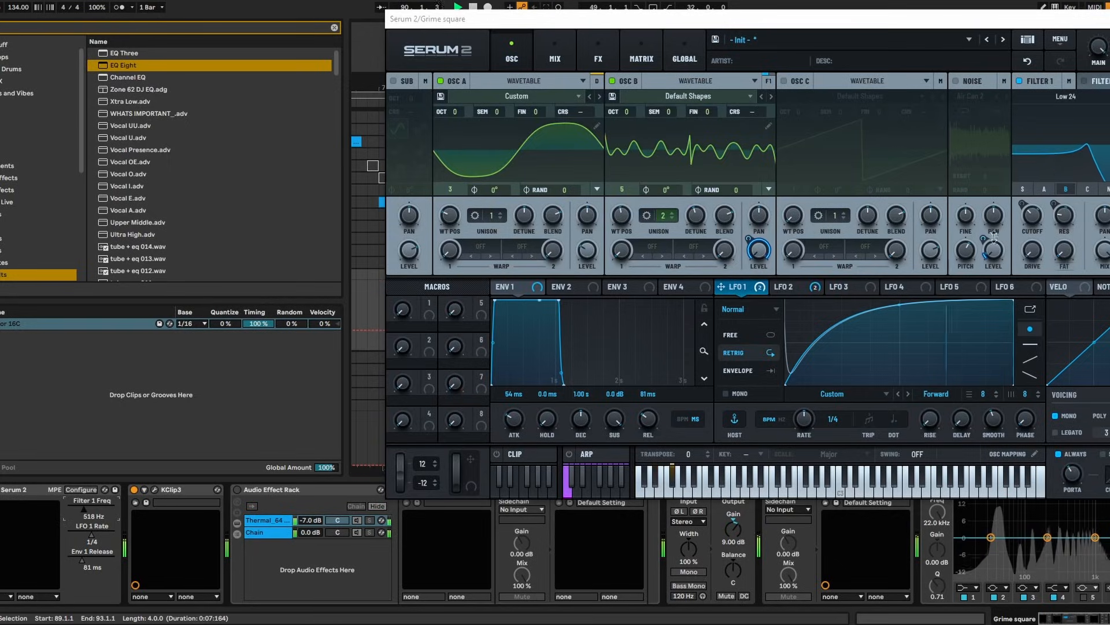
pyautogui.click(799, 283)
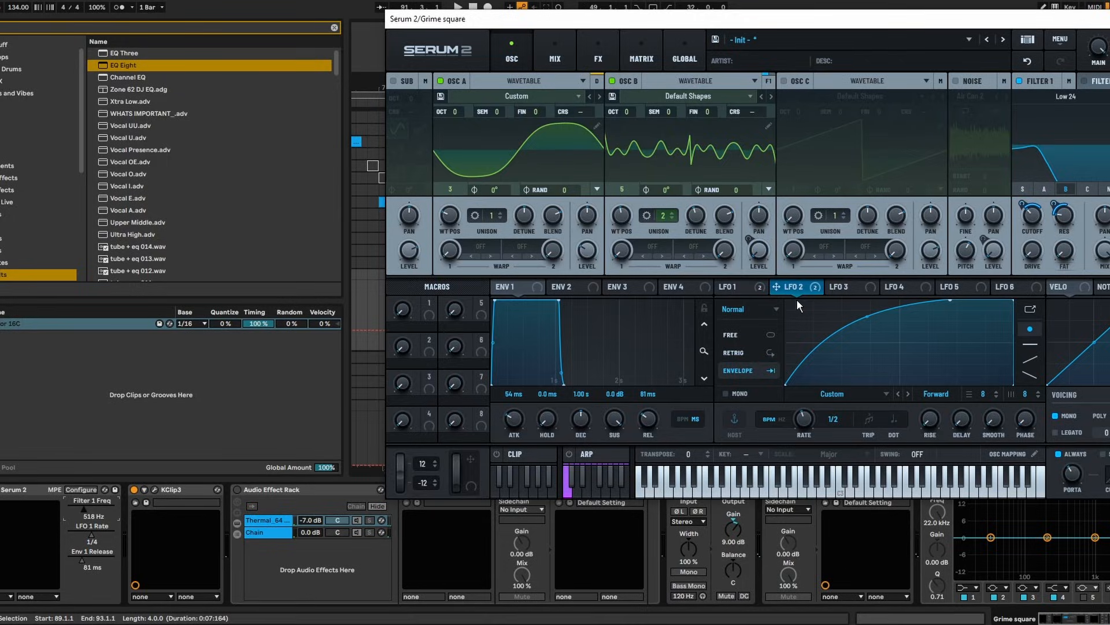
pyautogui.rightClick(797, 291)
pyautogui.click(853, 328)
pyautogui.rightClick(1037, 218)
pyautogui.click(247, 452)
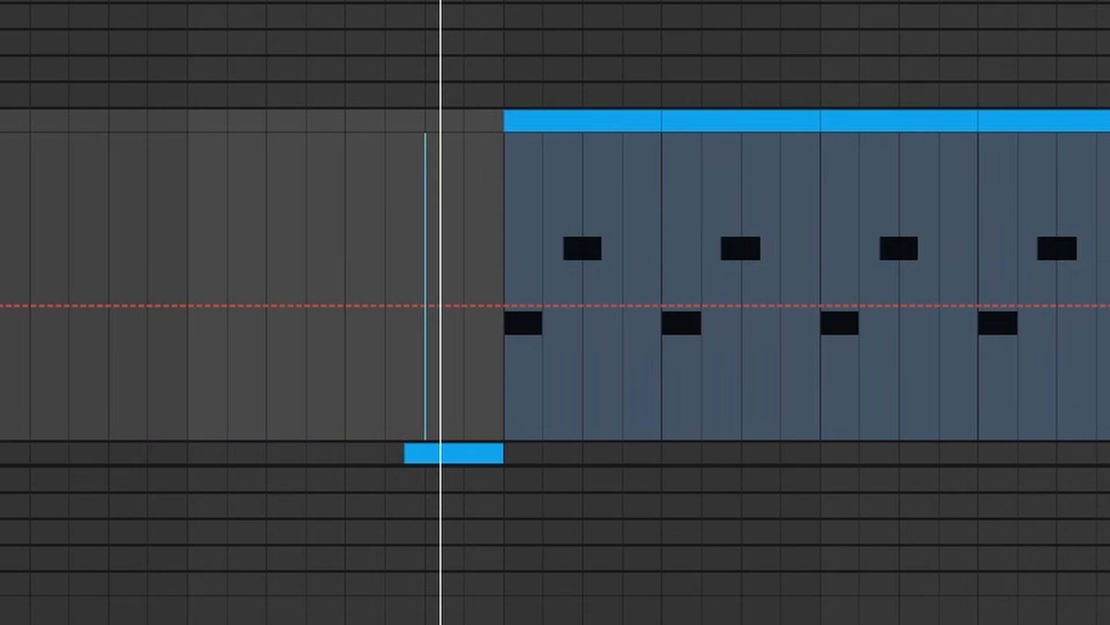
# Draw Filter 1 Freq breakpoints from bar 81: a rise, a flat hold, a dip to ~778 Hz, then up to ~832 Hz
pyautogui.scroll(3, 446, 272)
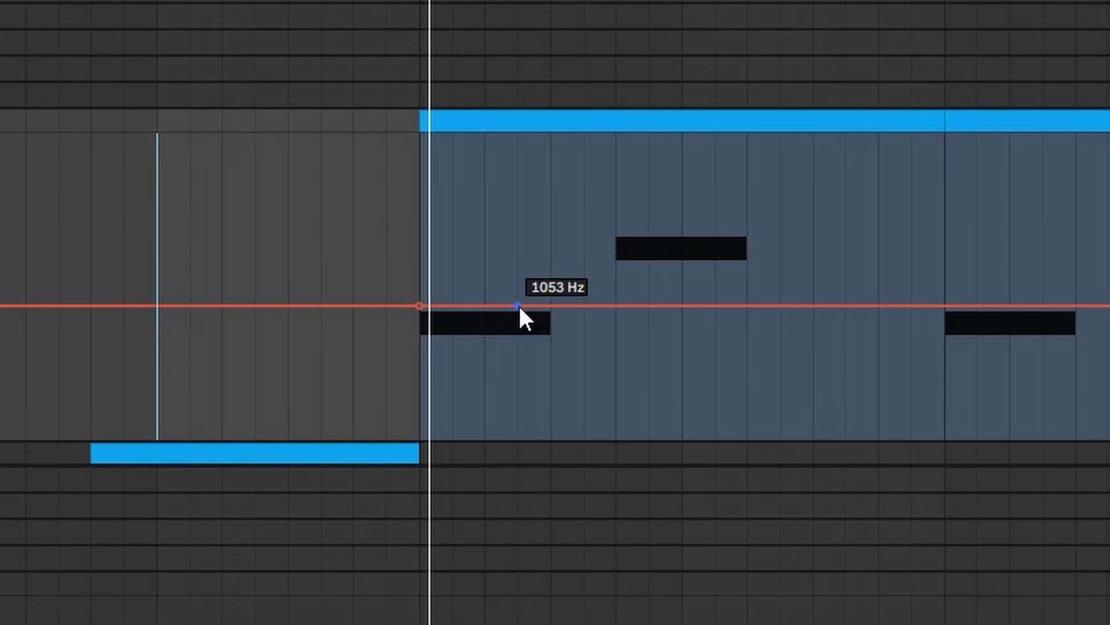
pyautogui.moveTo(550, 305); pyautogui.dragTo(550, 284)
pyautogui.moveTo(438, 313); pyautogui.dragTo(438, 331)
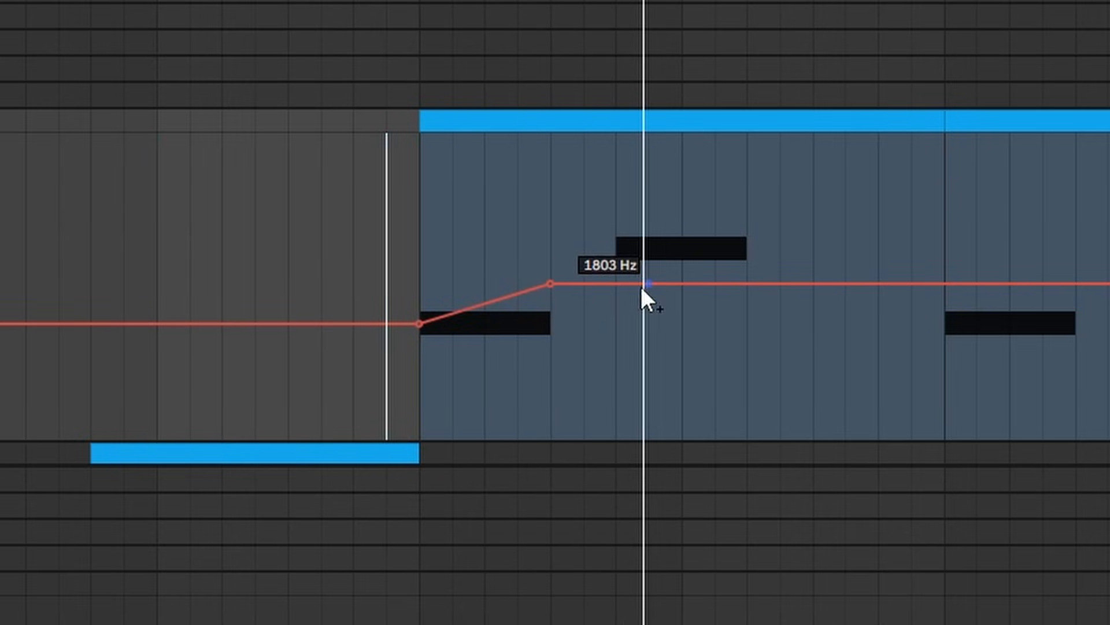
pyautogui.click(619, 284)
pyautogui.moveTo(746, 284); pyautogui.dragTo(780, 322)
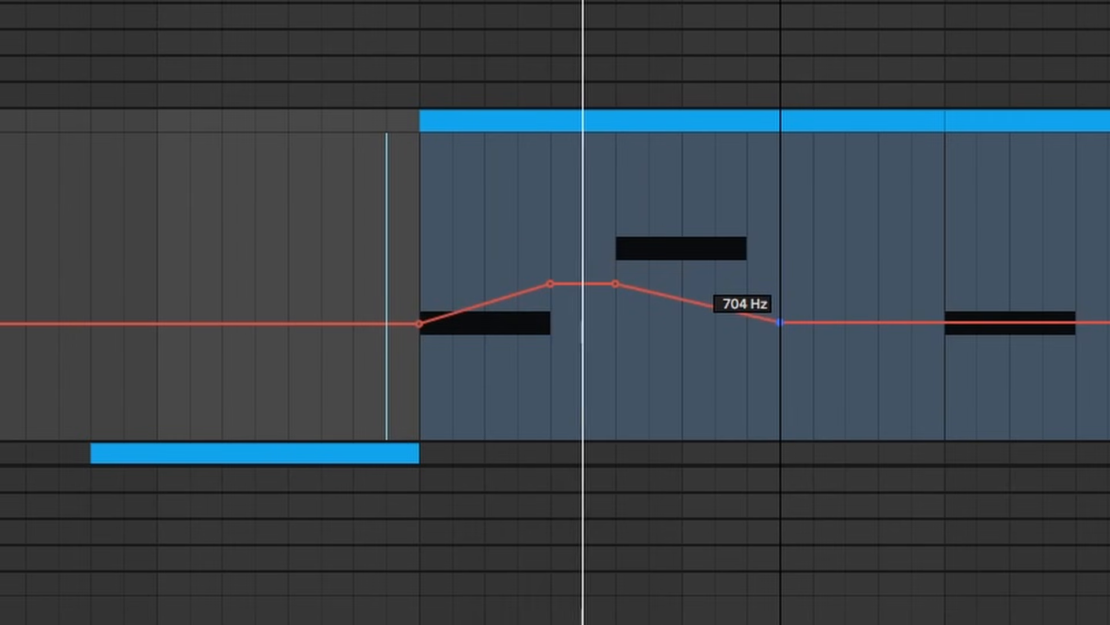
pyautogui.click(782, 322)
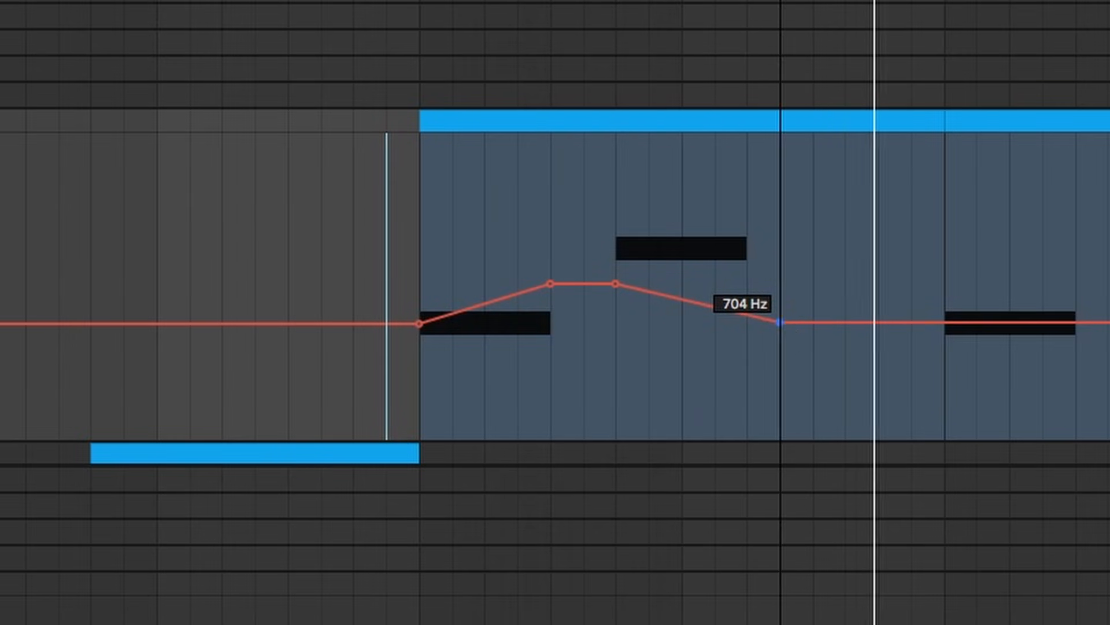
pyautogui.click(945, 322)
pyautogui.moveTo(1107, 322); pyautogui.dragTo(1076, 303)
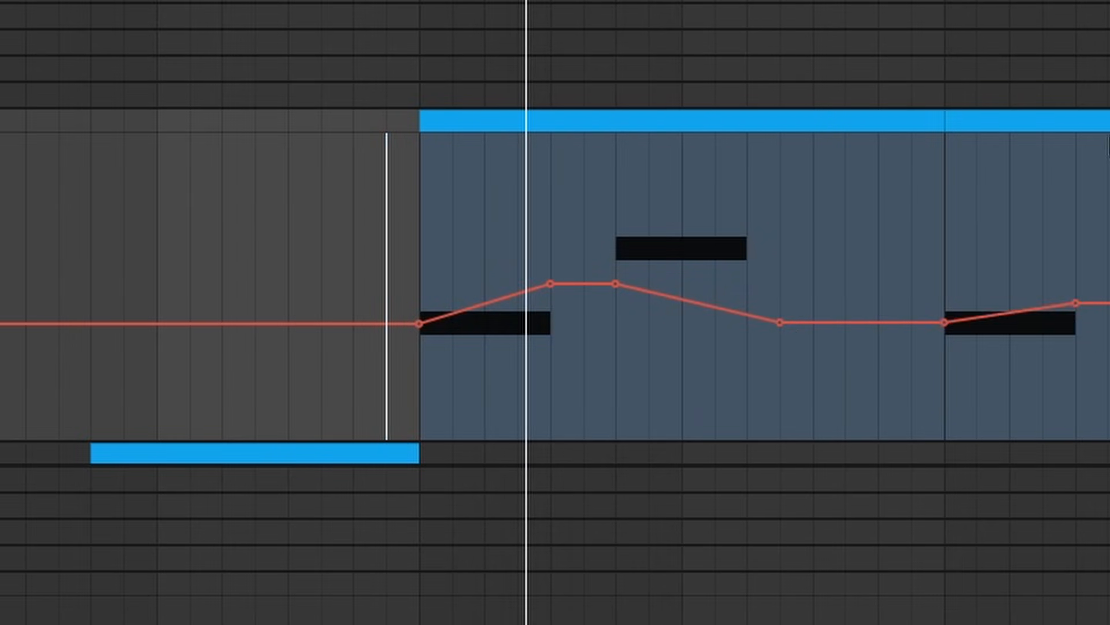
# Drag the last Filter 1 Freq breakpoint to reshape the closing rise
pyautogui.hscroll(5, 546, 278)
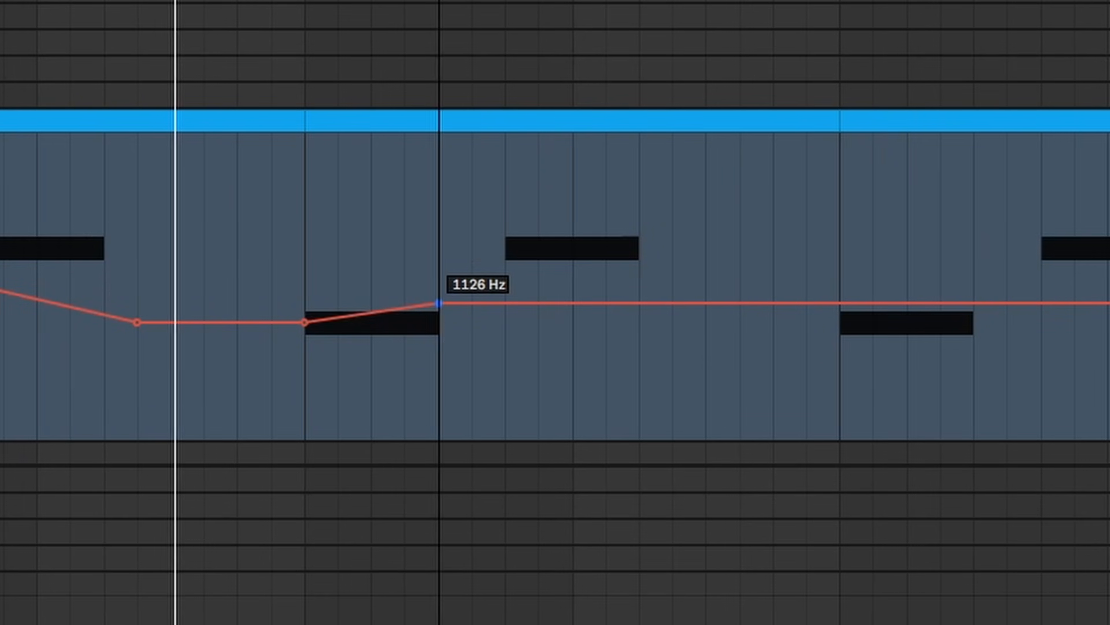
pyautogui.moveTo(437, 303); pyautogui.dragTo(838, 287)
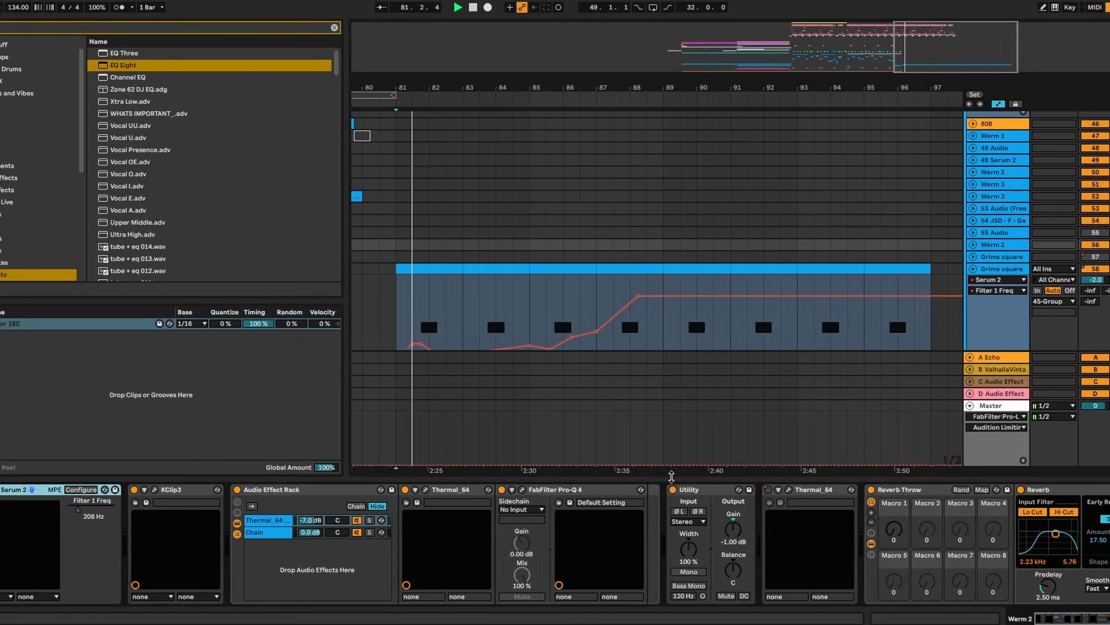
pyautogui.moveTo(672, 476); pyautogui.dragTo(676, 498)
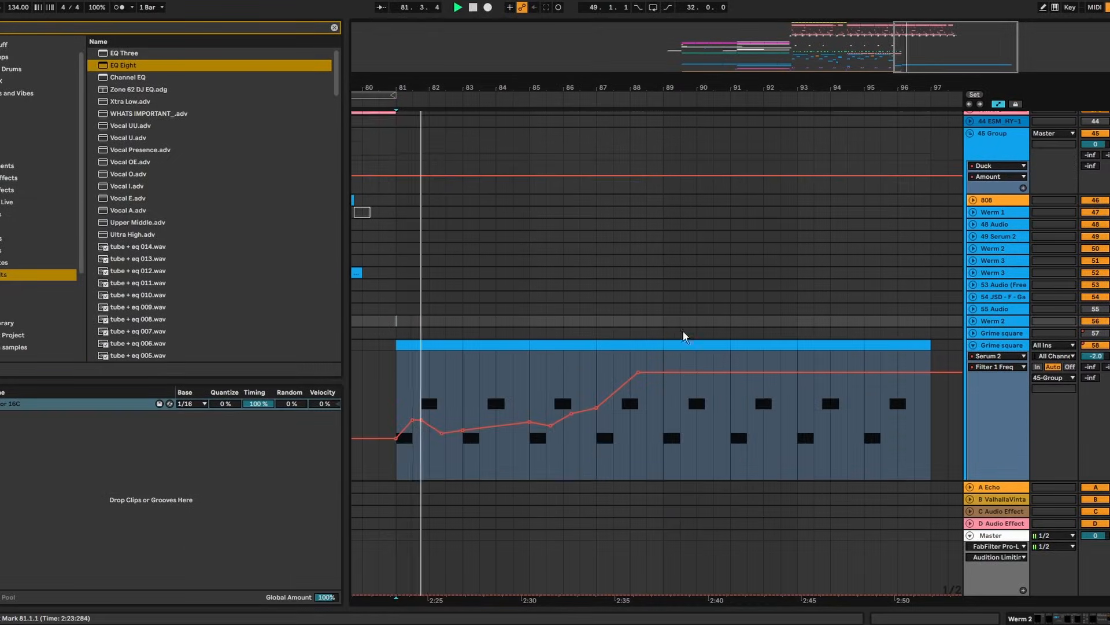
pyautogui.scroll(5, 684, 324)
pyautogui.moveTo(448, 86); pyautogui.dragTo(588, 97)
# Extend both Open Hat clips in the Tops group to bar 89
pyautogui.click(778, 199)
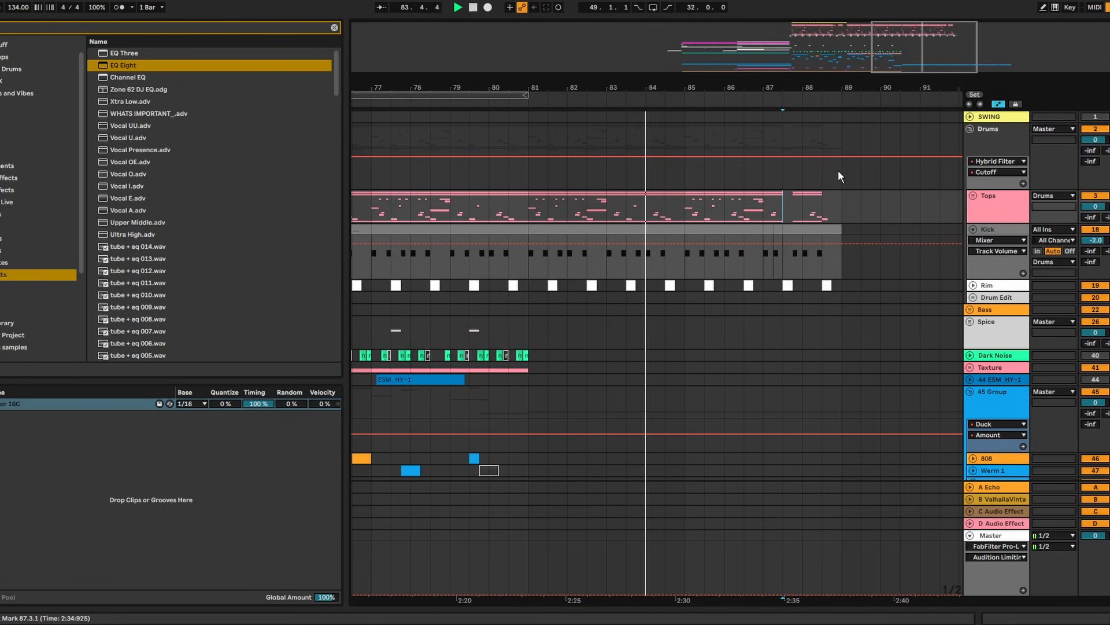
pyautogui.click(973, 196)
pyautogui.scroll(-3, 813, 134)
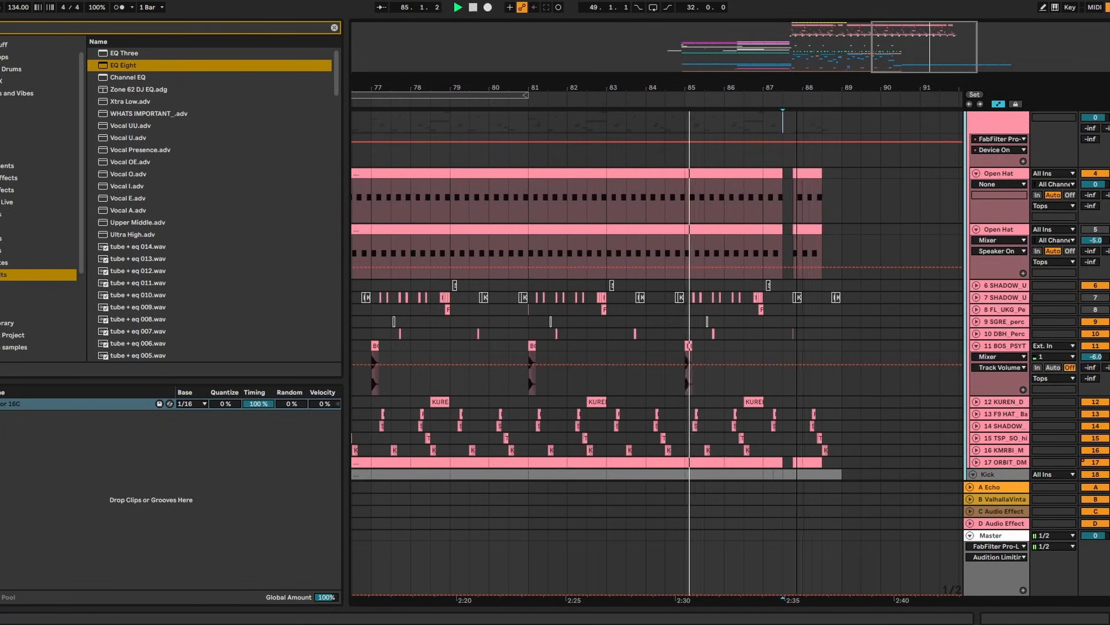
pyautogui.scroll(5, 810, 139)
pyautogui.moveTo(754, 172); pyautogui.dragTo(934, 192)
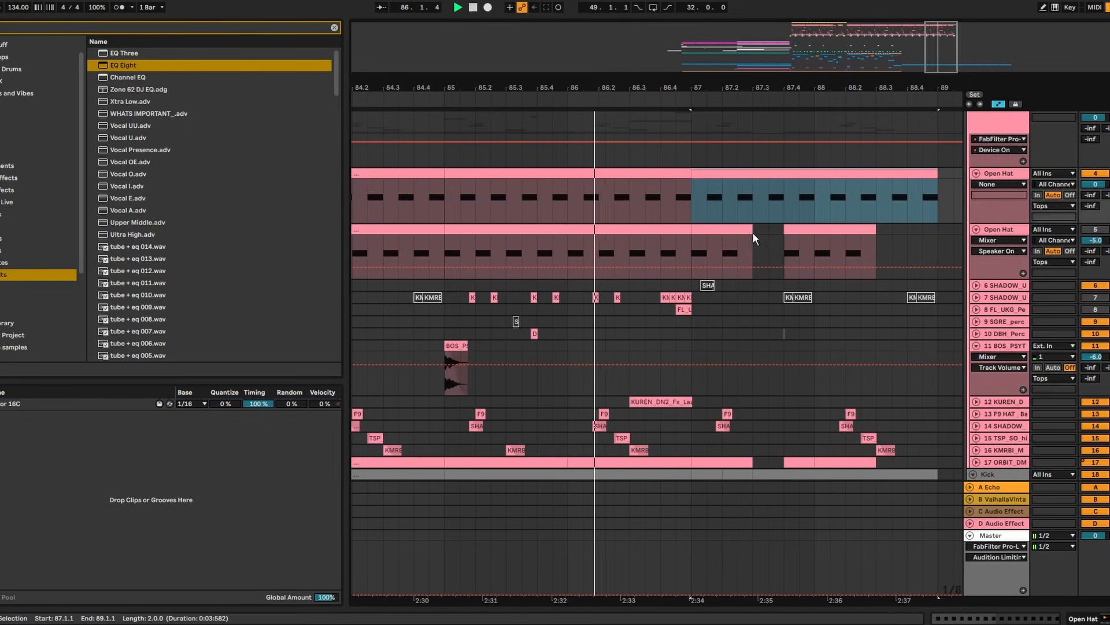
pyautogui.moveTo(753, 233); pyautogui.dragTo(940, 230)
# Select the Open Hat tracks as the insertion point for a new track
pyautogui.scroll(-3, 788, 280)
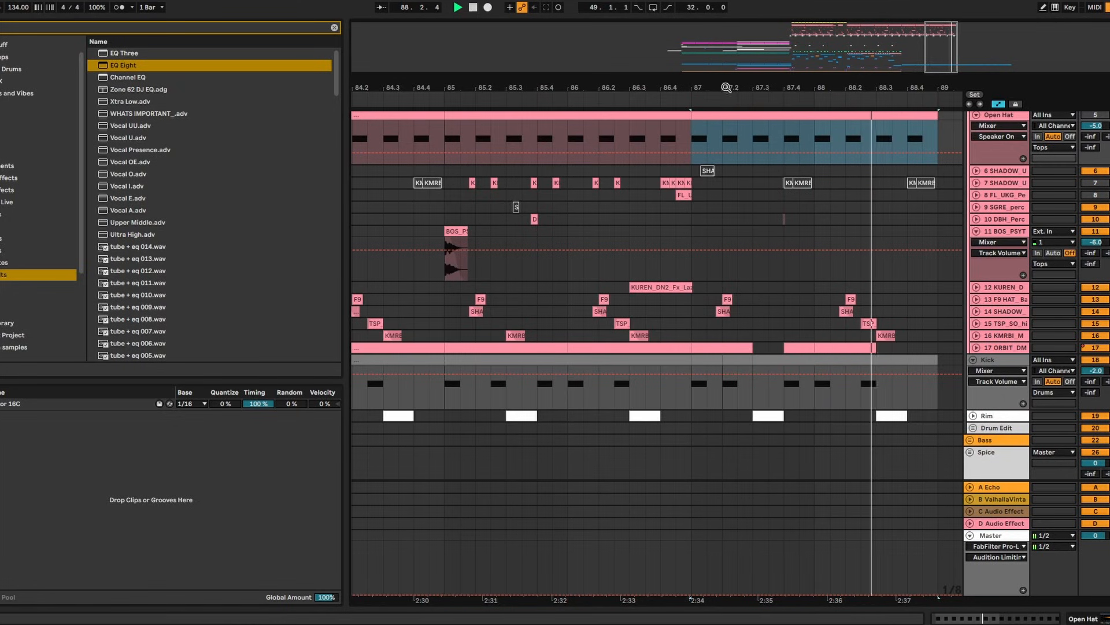
pyautogui.scroll(-5, 764, 286)
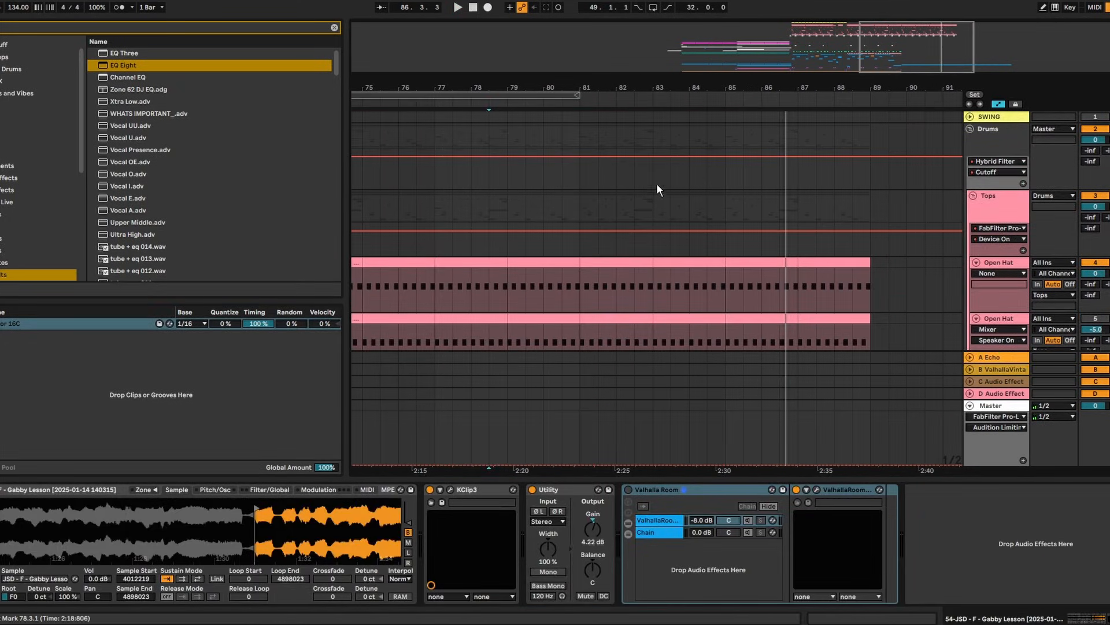
pyautogui.scroll(-3, 1006, 294)
pyautogui.click(1018, 249)
pyautogui.rightClick(994, 204)
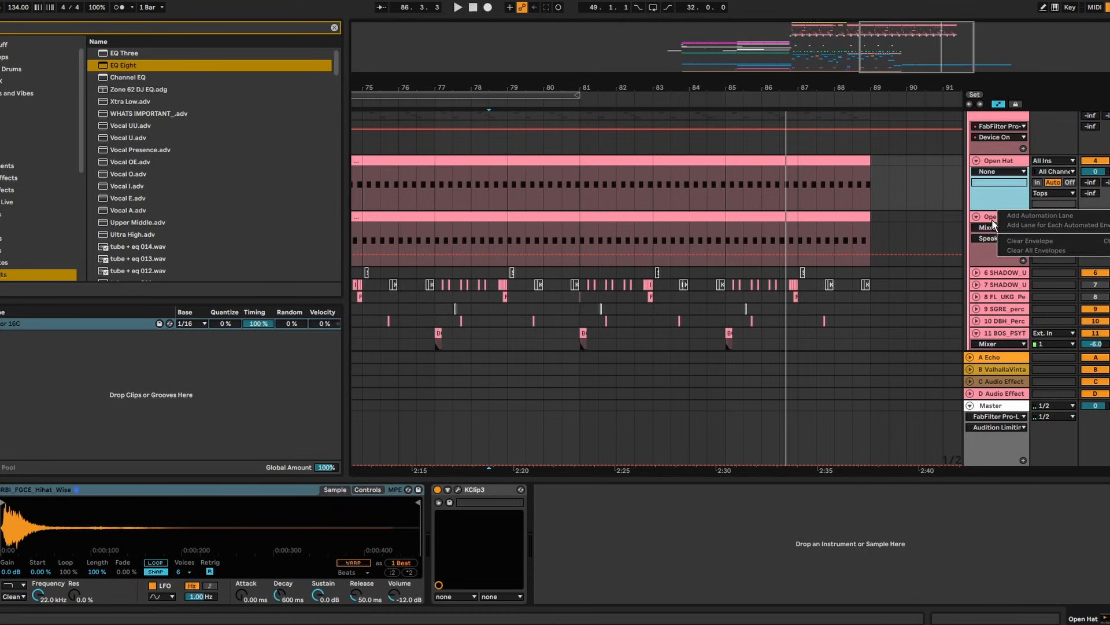
pyautogui.rightClick(989, 218)
pyautogui.click(1034, 328)
# Insert a new MIDI track with Serum 2 running the JKM ARCHETYPE - Shaker preset
pyautogui.hotkey('ctrl', 'shift', 't')
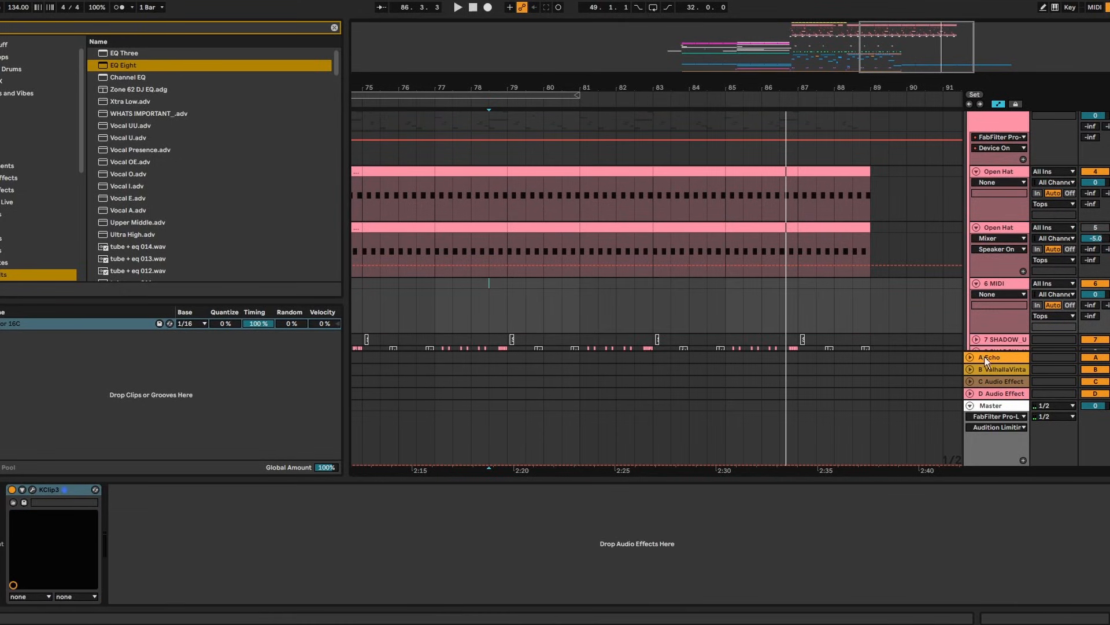
pyautogui.click(996, 270)
pyautogui.click(997, 282)
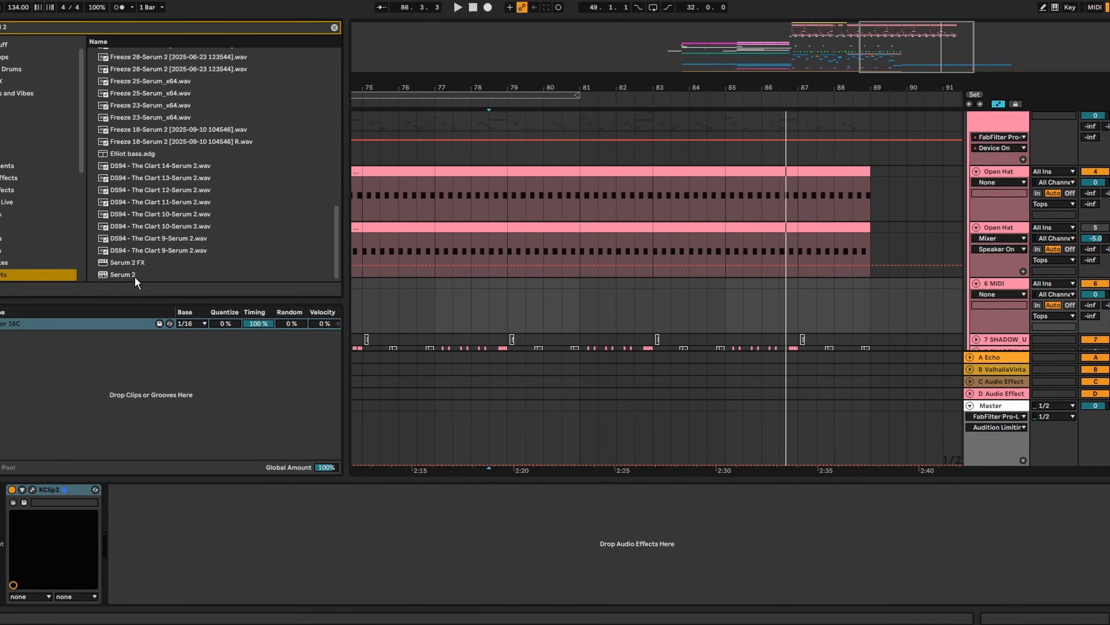
pyautogui.moveTo(135, 276); pyautogui.dragTo(414, 254)
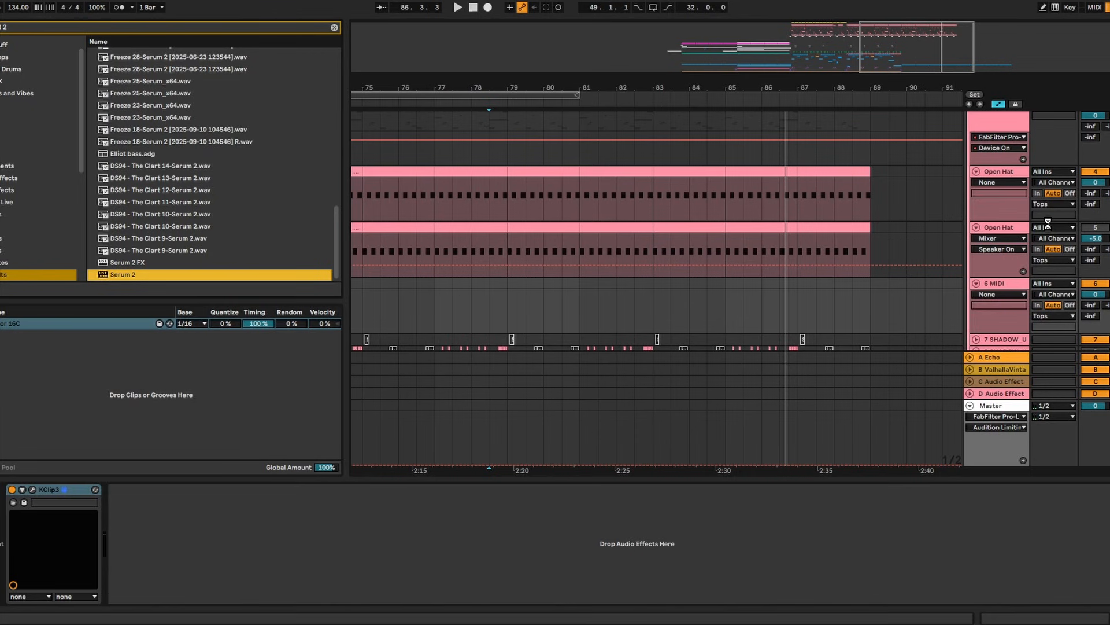
pyautogui.moveTo(1048, 224); pyautogui.dragTo(1016, 200)
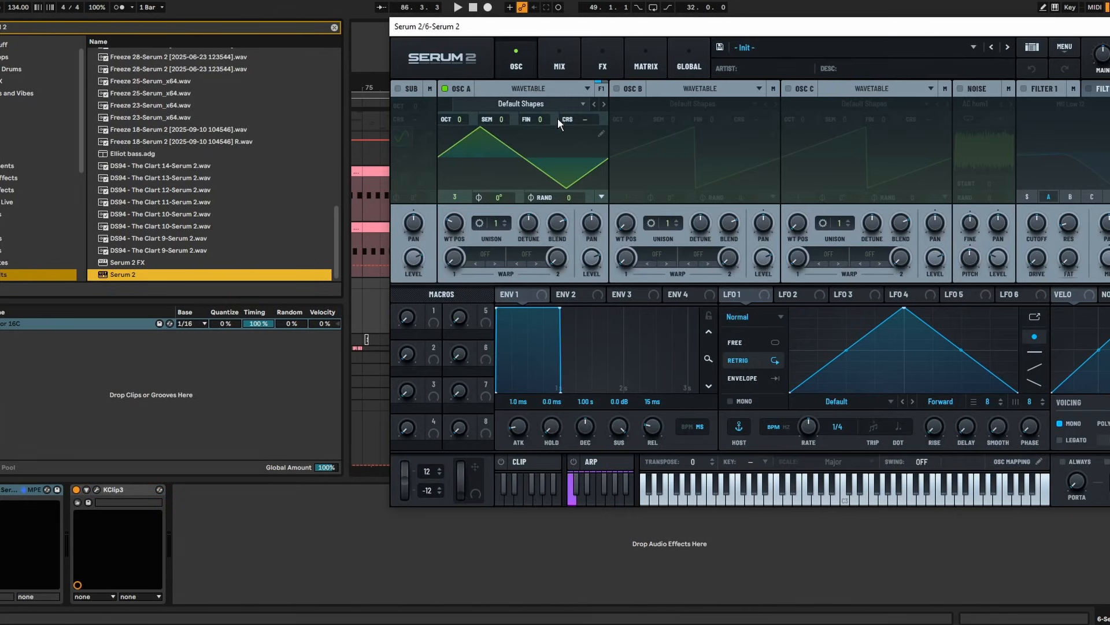
pyautogui.click(555, 103)
pyautogui.click(746, 47)
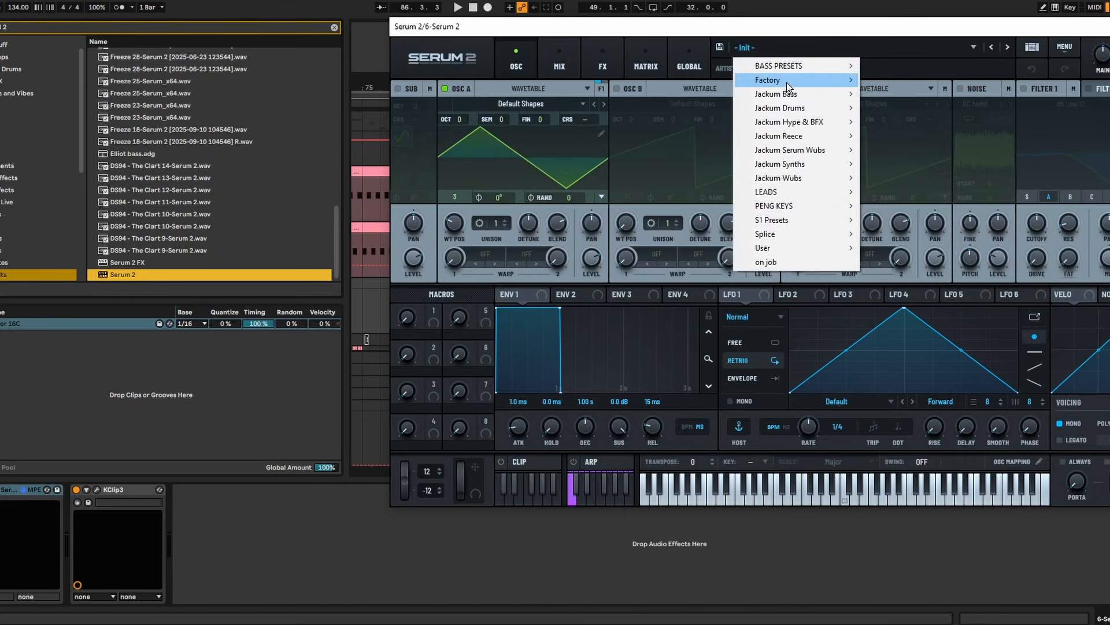
pyautogui.moveTo(824, 108)
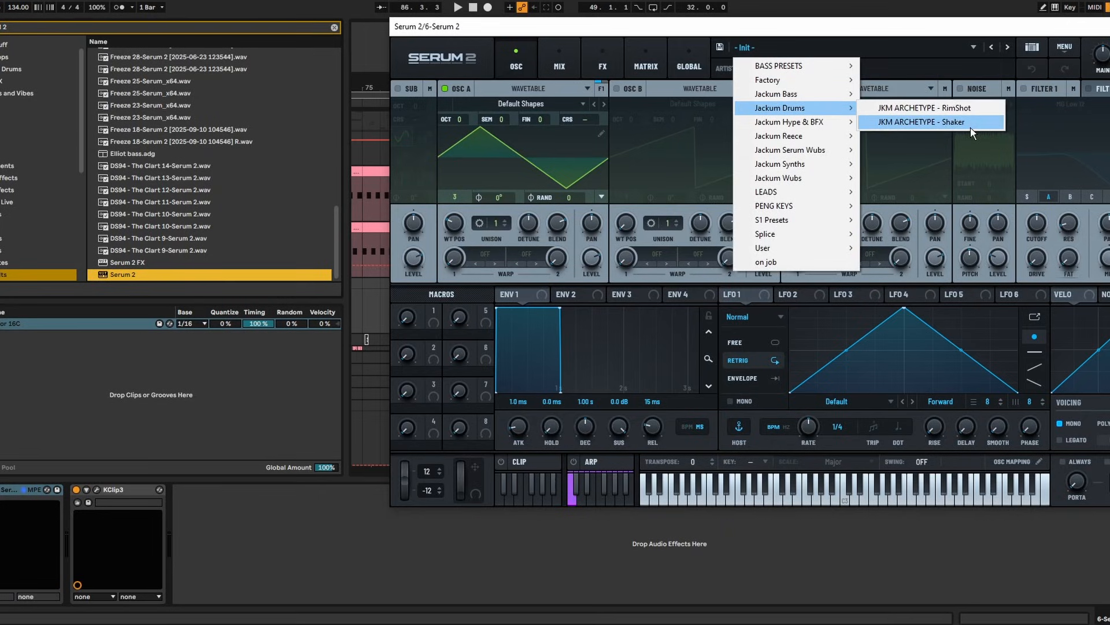
pyautogui.click(938, 123)
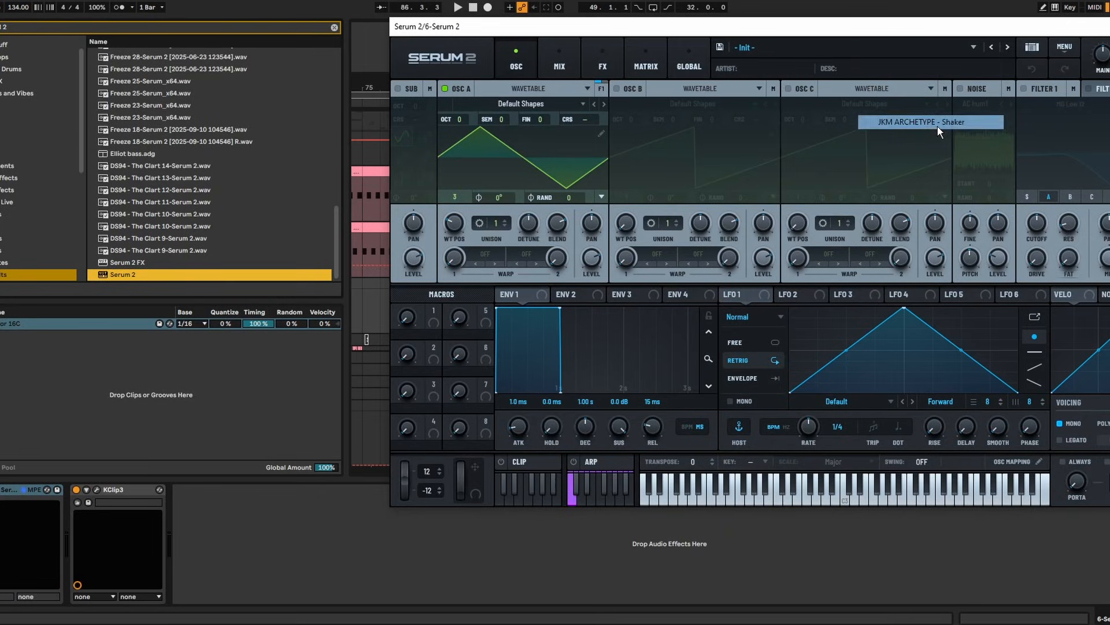
# Set the Serum FX EQ low-band frequency to about 35 Hz
pyautogui.moveTo(730, 26); pyautogui.dragTo(448, 33)
pyautogui.click(278, 66)
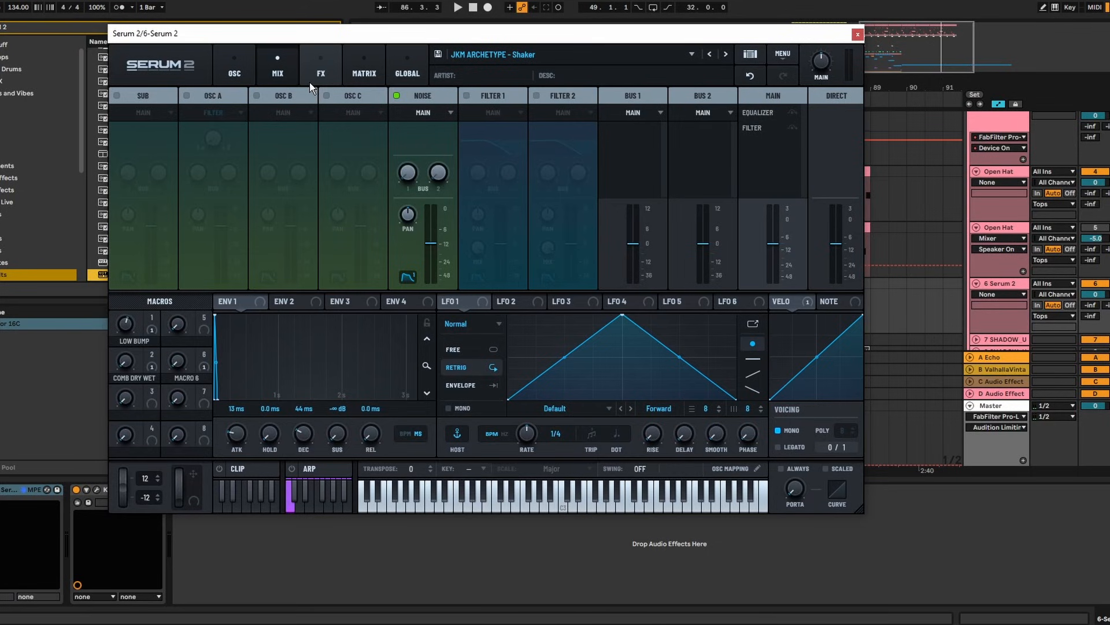
pyautogui.click(248, 68)
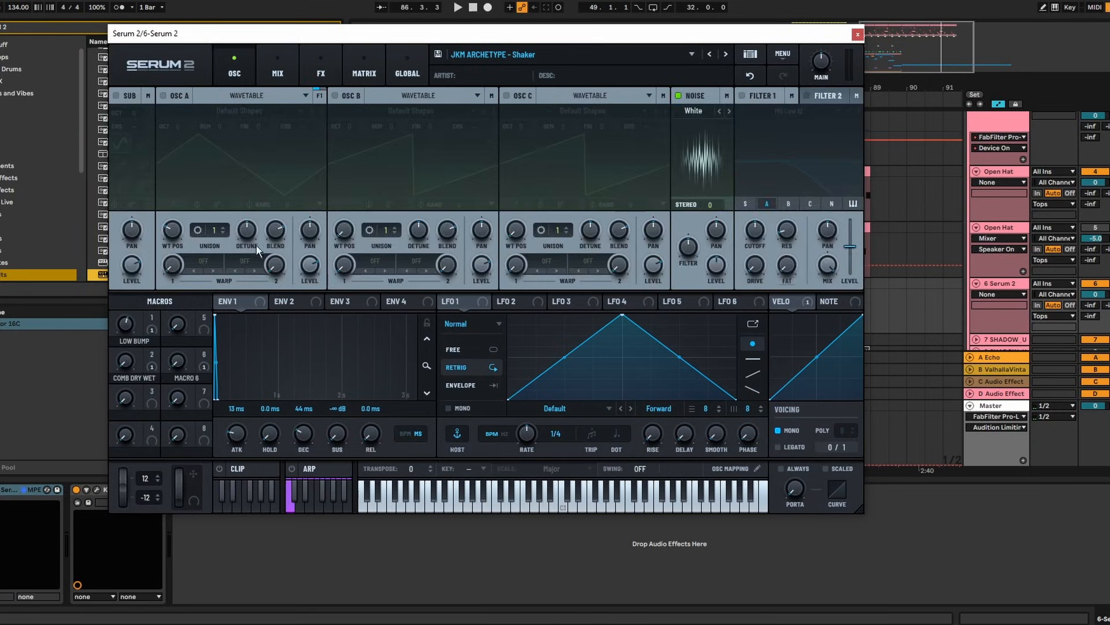
pyautogui.click(356, 73)
pyautogui.click(330, 72)
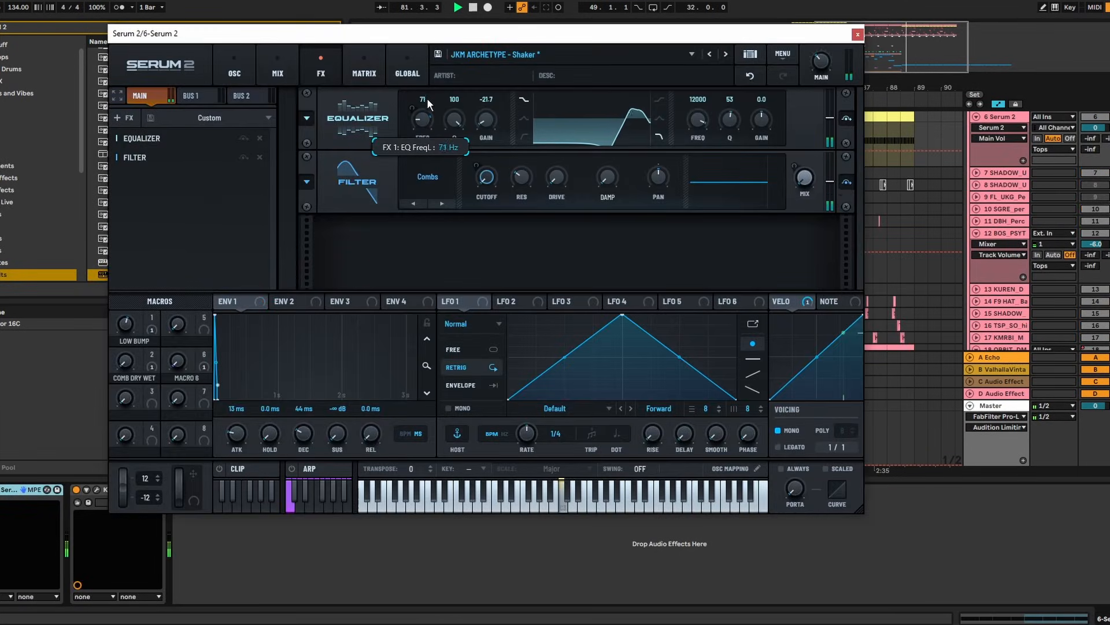
pyautogui.moveTo(427, 98); pyautogui.dragTo(426, 101)
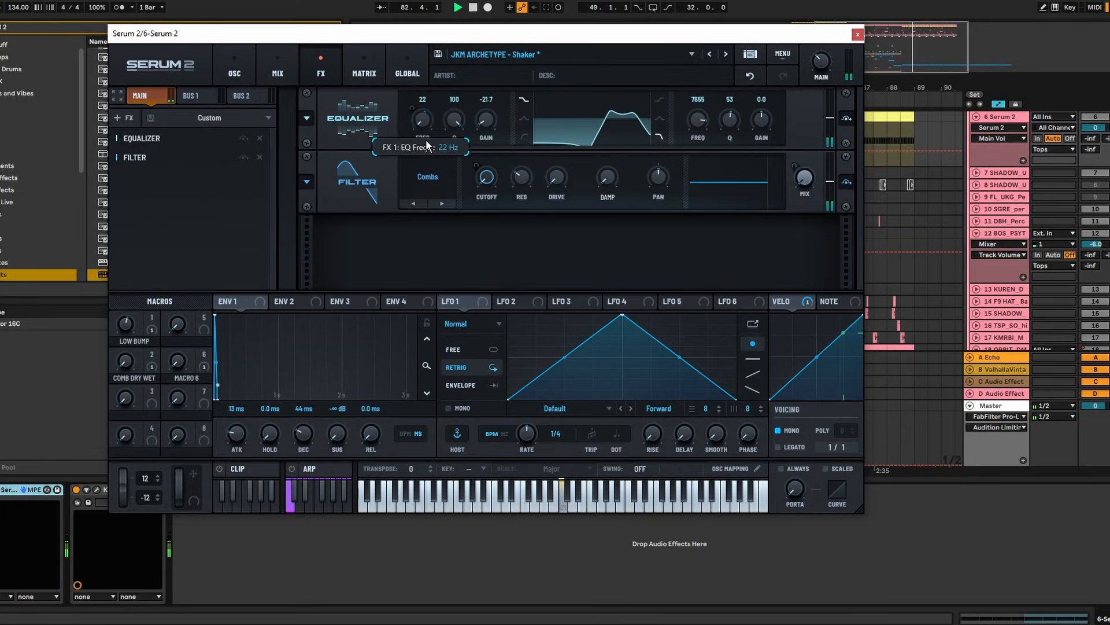
pyautogui.moveTo(426, 141); pyautogui.dragTo(424, 125)
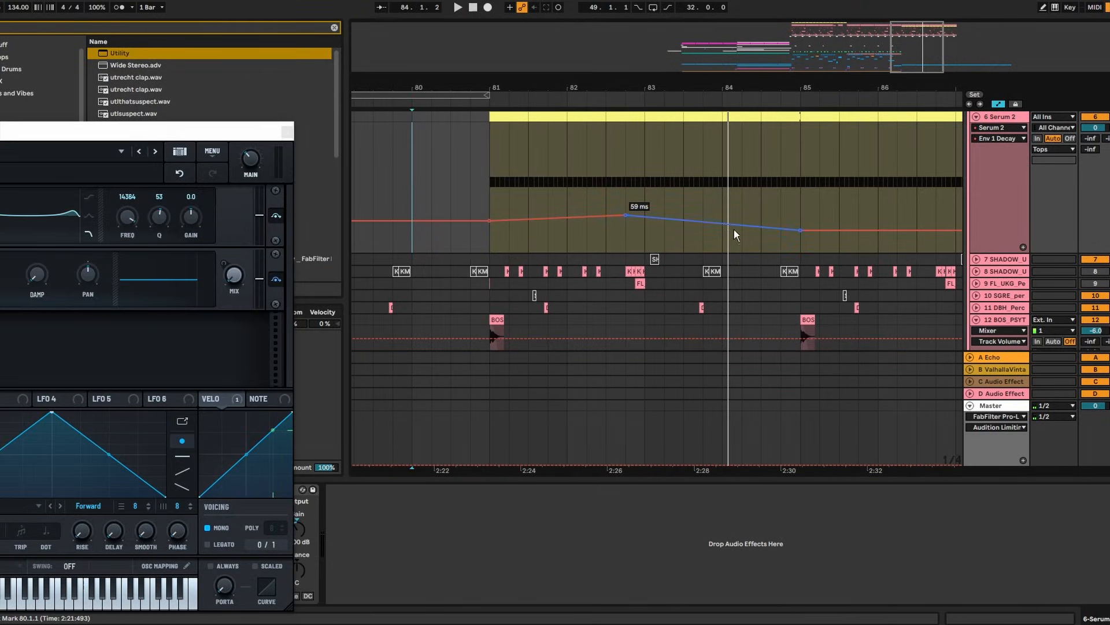
# Delete the Env 1 Decay automation points at bars 85, 83 and 81
pyautogui.click(801, 231)
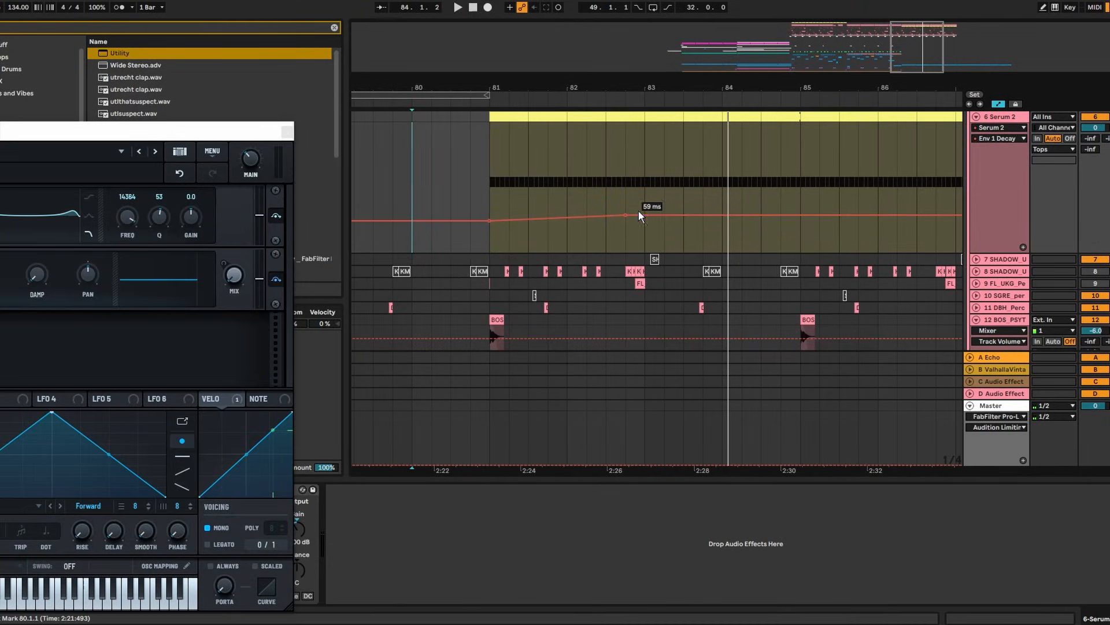
pyautogui.click(626, 216)
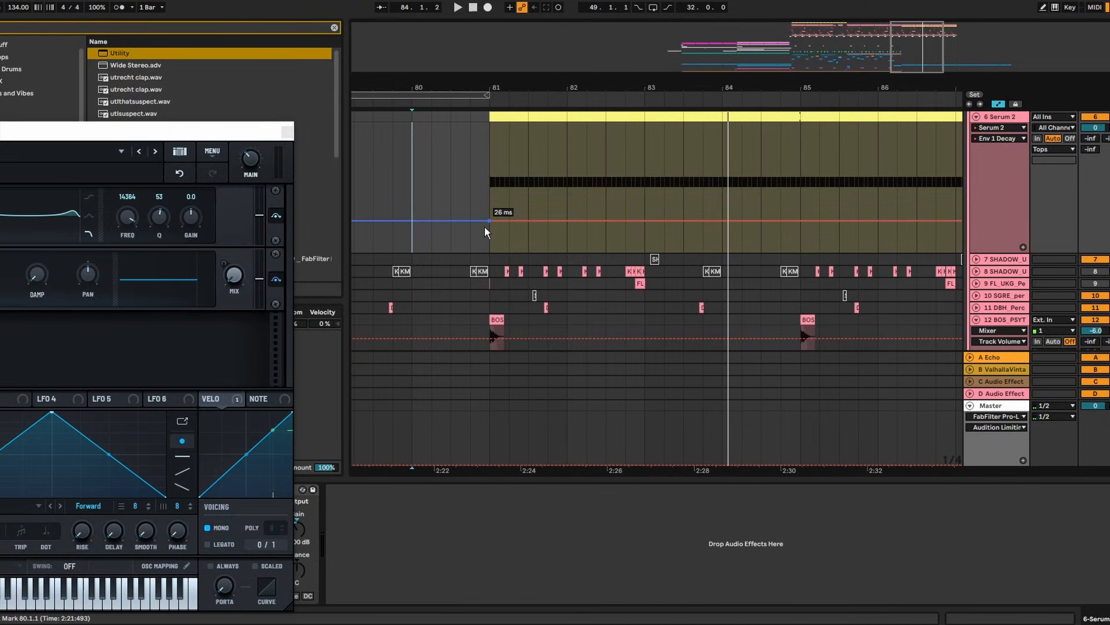
pyautogui.click(489, 220)
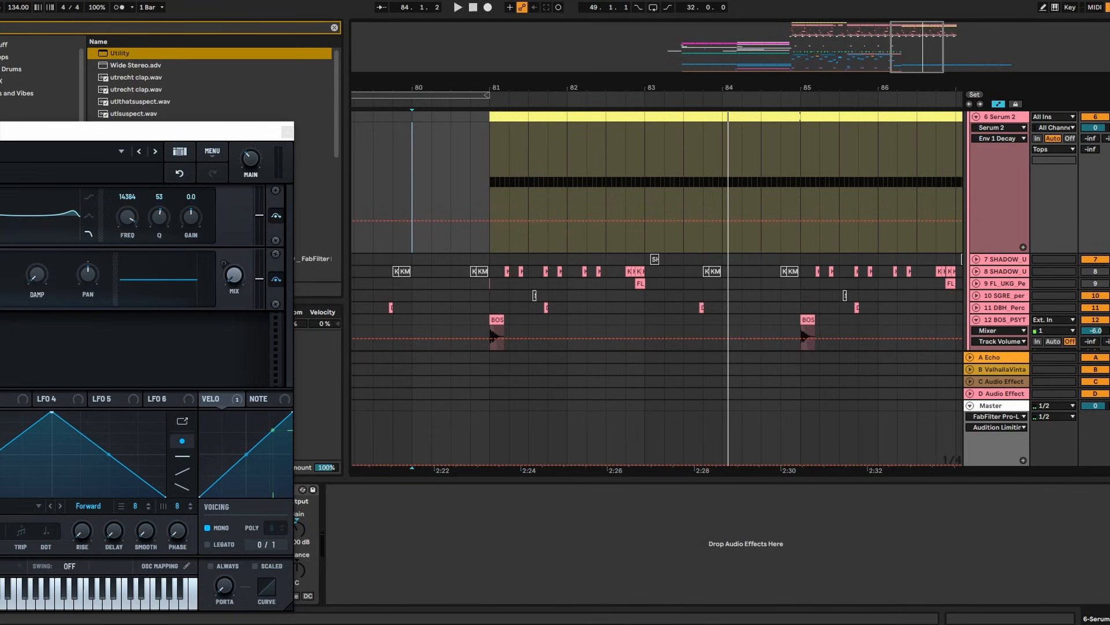
# Shorten Env 1 decay to 4.1 ms while auditioning from bar 81, then group Serum 2 into an Instrument Rack
pyautogui.click(509, 117)
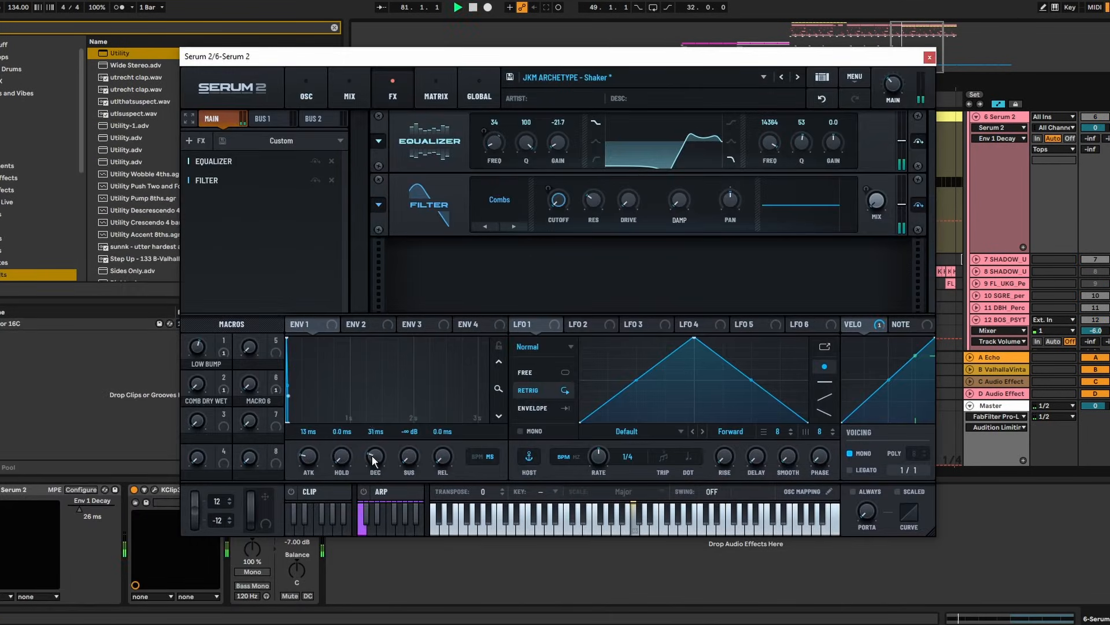
pyautogui.moveTo(374, 460); pyautogui.dragTo(377, 429)
pyautogui.press('space')
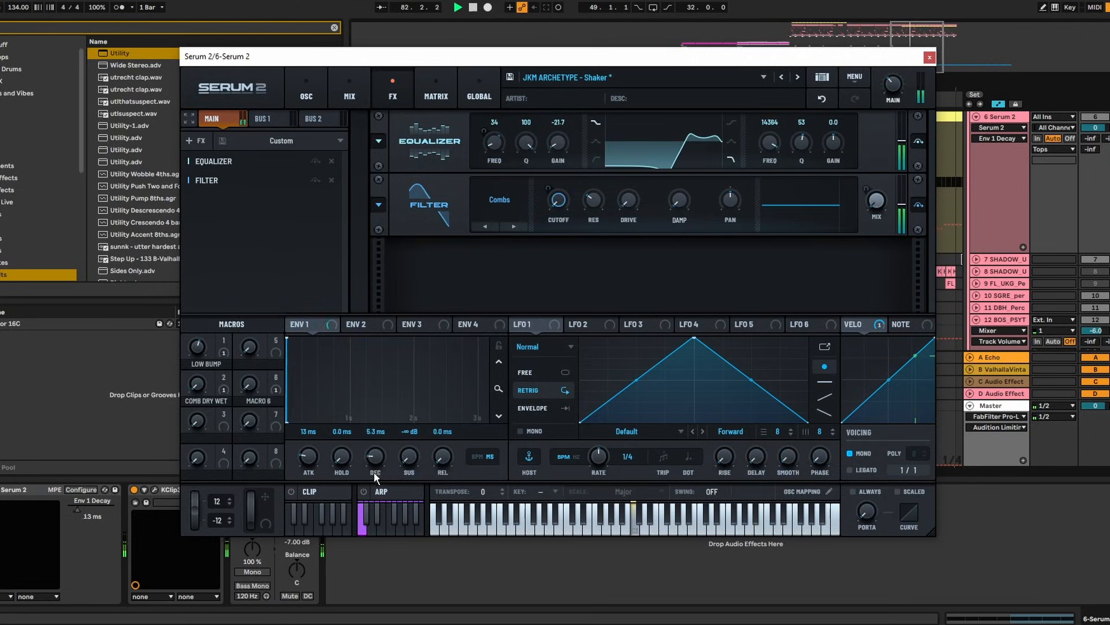
pyautogui.moveTo(374, 470); pyautogui.dragTo(374, 473)
pyautogui.press('space')
pyautogui.click(20, 491)
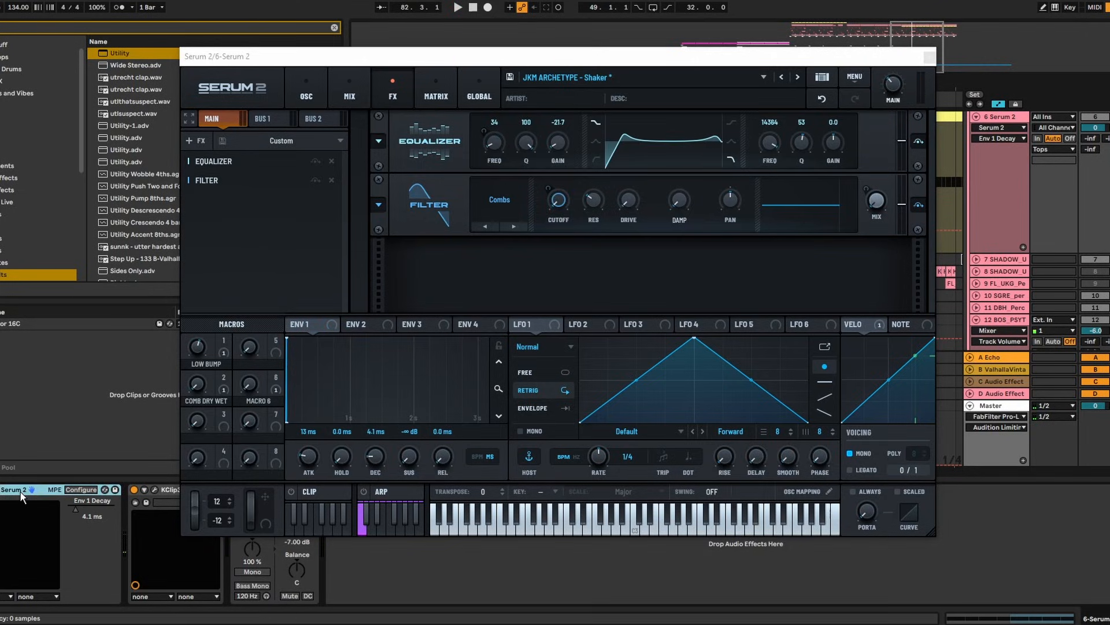
pyautogui.hotkey('ctrl', 'g')
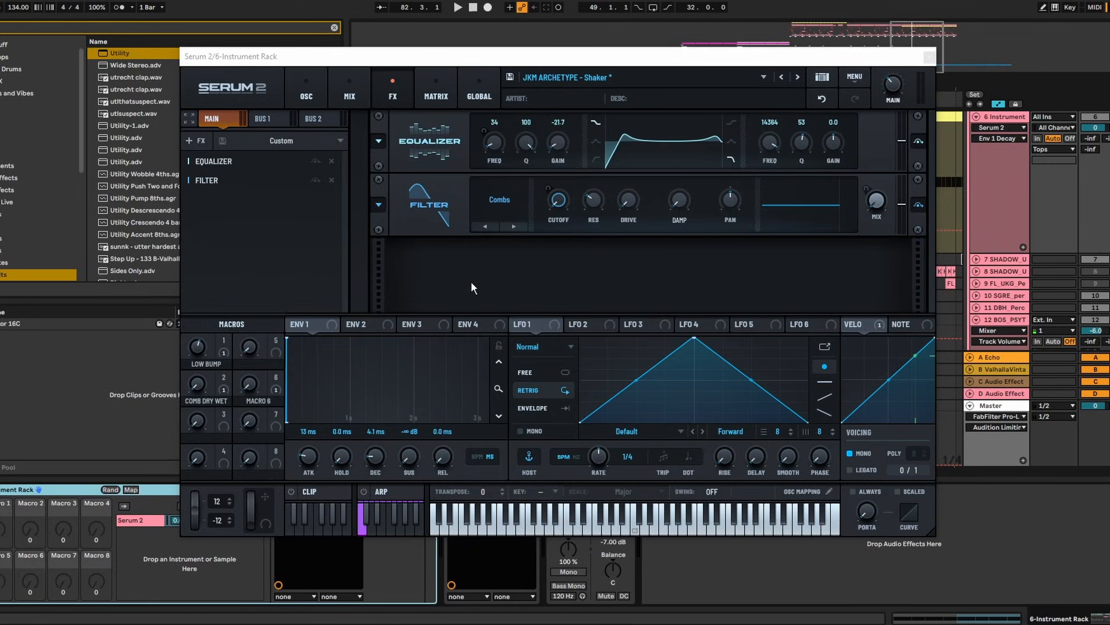
# Map Serum's Env 1 Decay to Macro 1 and sweep it during playback to test
pyautogui.moveTo(257, 56); pyautogui.dragTo(735, 74)
pyautogui.click(131, 490)
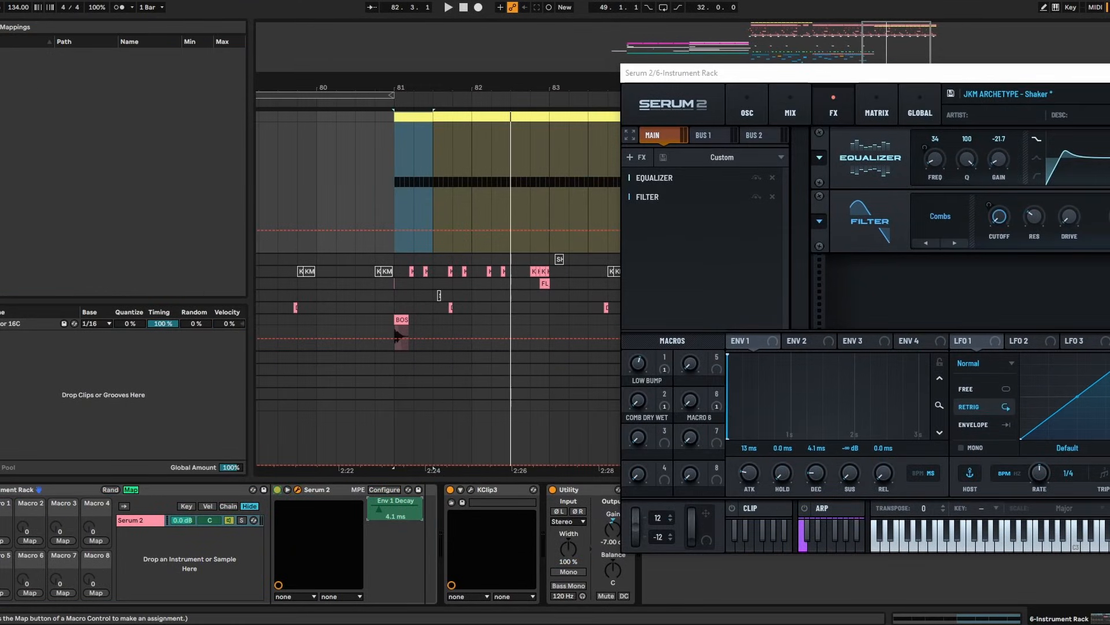
pyautogui.click(2, 541)
pyautogui.click(126, 502)
pyautogui.click(131, 489)
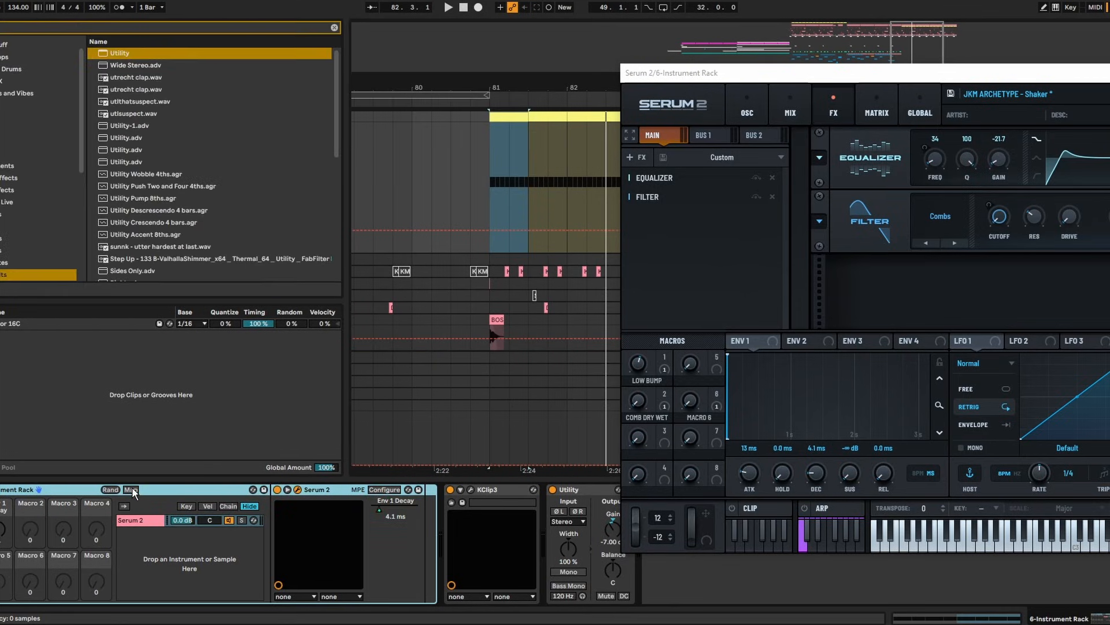
pyautogui.moveTo(2, 530)
pyautogui.mouseDown()
pyautogui.moveTo(1, 504)
pyautogui.moveTo(2, 549)
pyautogui.mouseUp()
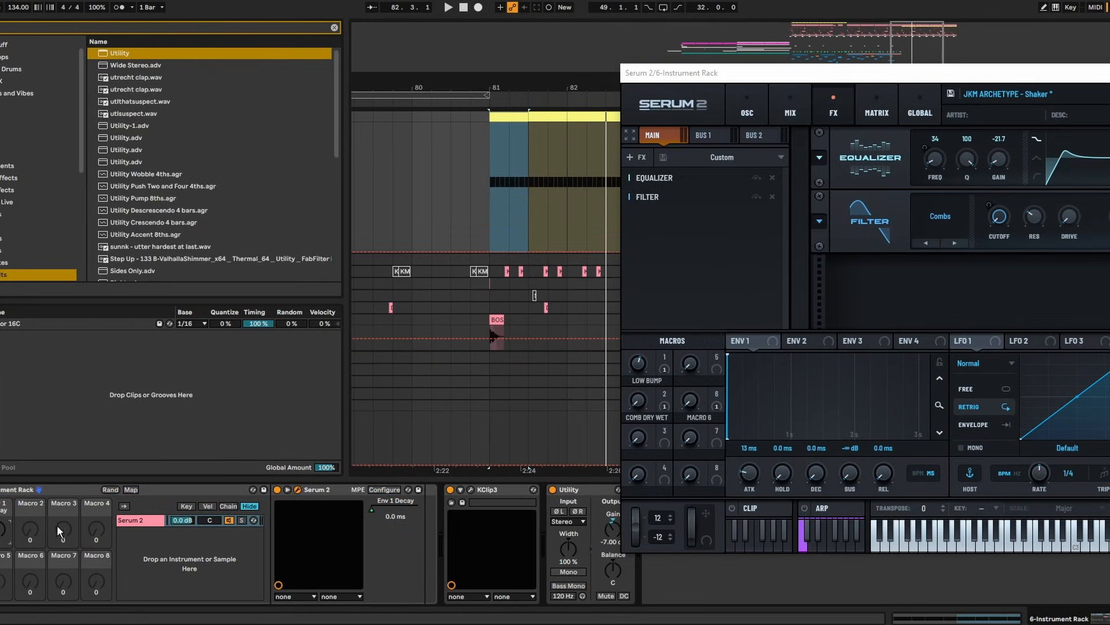
pyautogui.press('space')
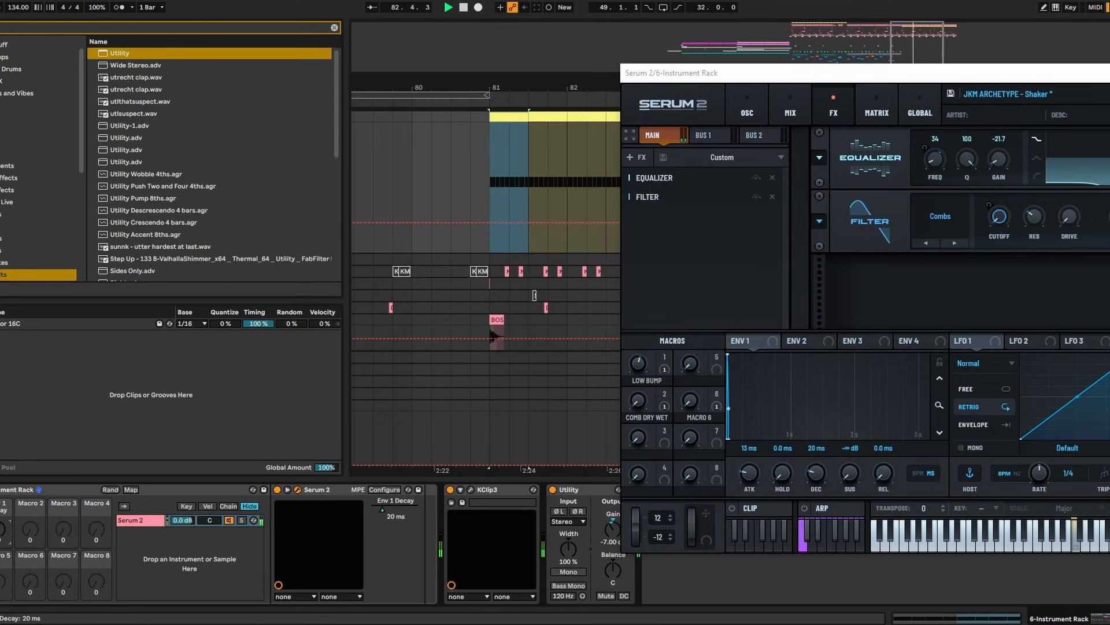
pyautogui.press('space')
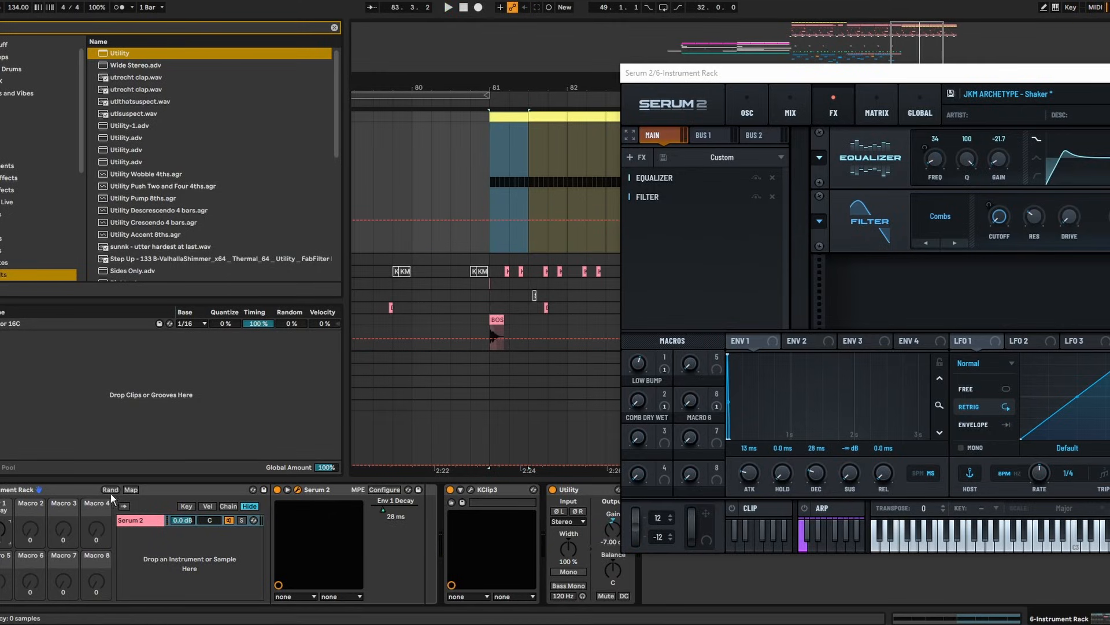
# Set the Env 1 Decay mapping range to 28–95 ms and close the Serum window
pyautogui.click(130, 490)
pyautogui.click(173, 53)
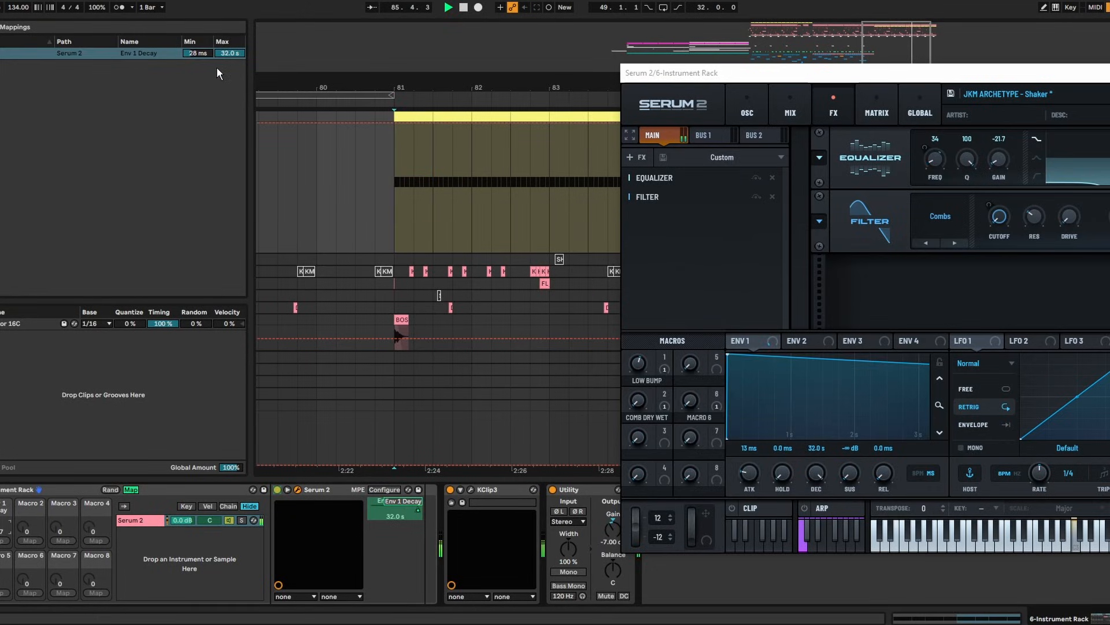
pyautogui.moveTo(229, 53); pyautogui.dragTo(229, 130)
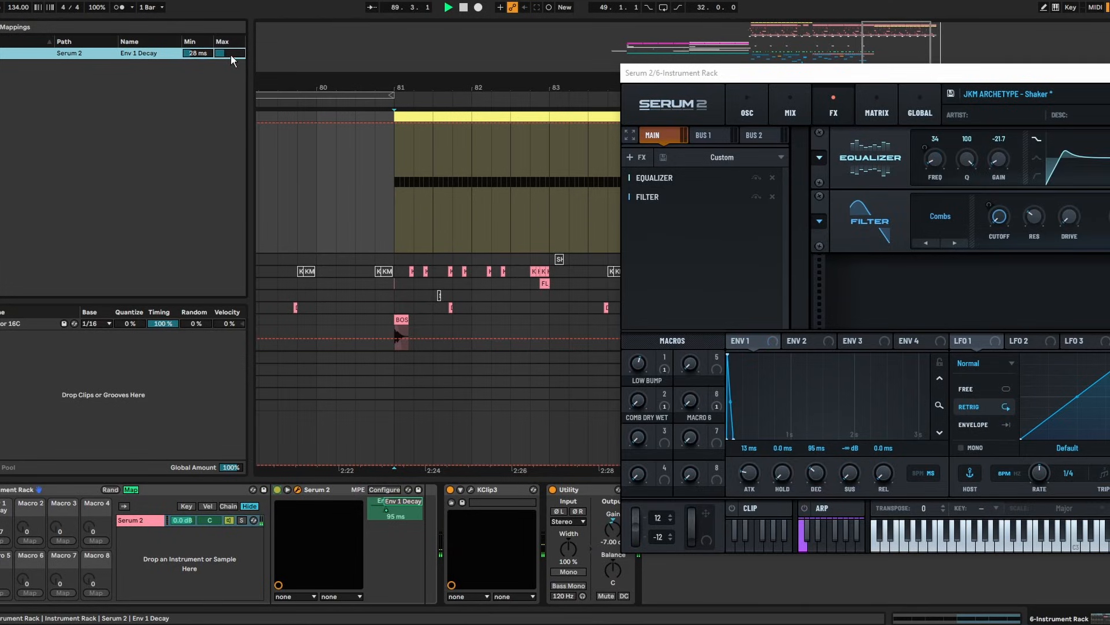
pyautogui.moveTo(887, 74); pyautogui.dragTo(569, 104)
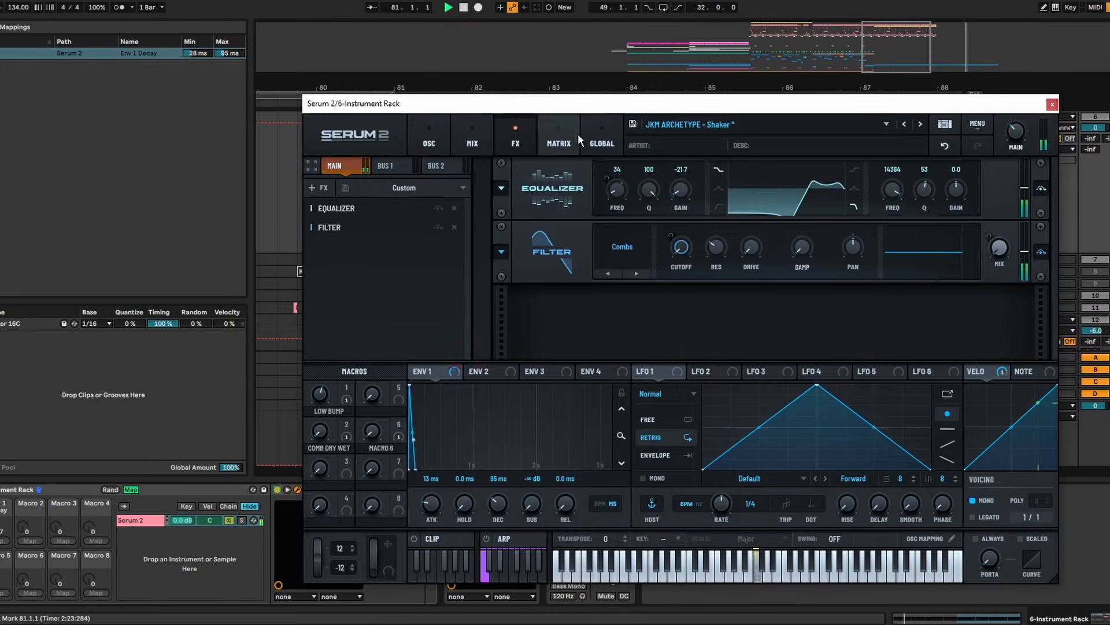
pyautogui.click(1052, 105)
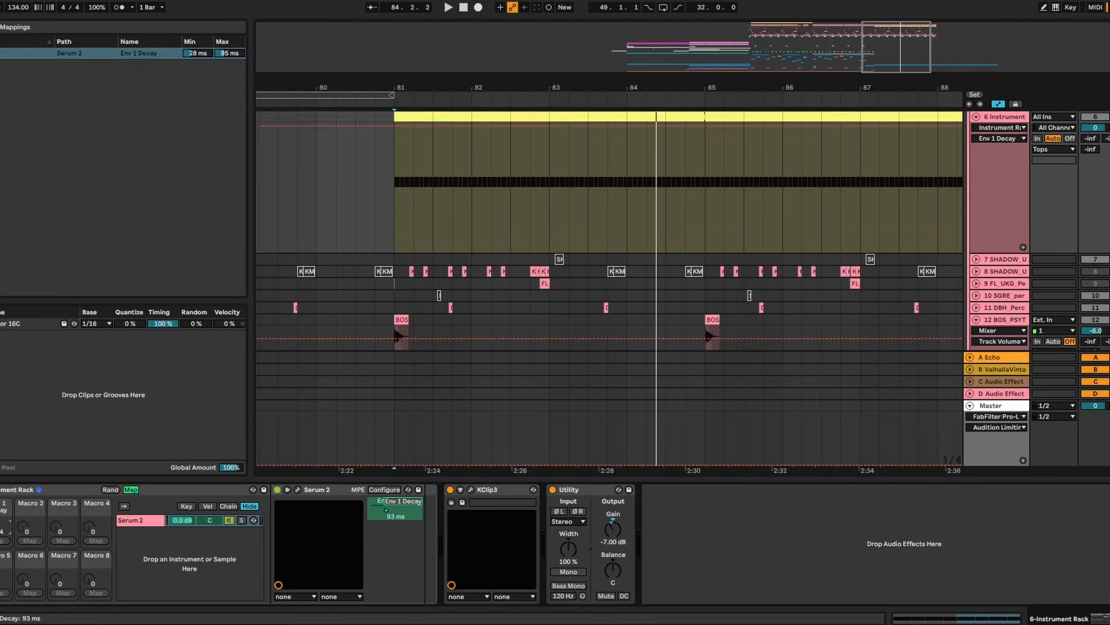
# Set decay to about 85 ms, play from bar 81, and add the first decay automation breakpoints
pyautogui.moveTo(386, 510); pyautogui.dragTo(385, 510)
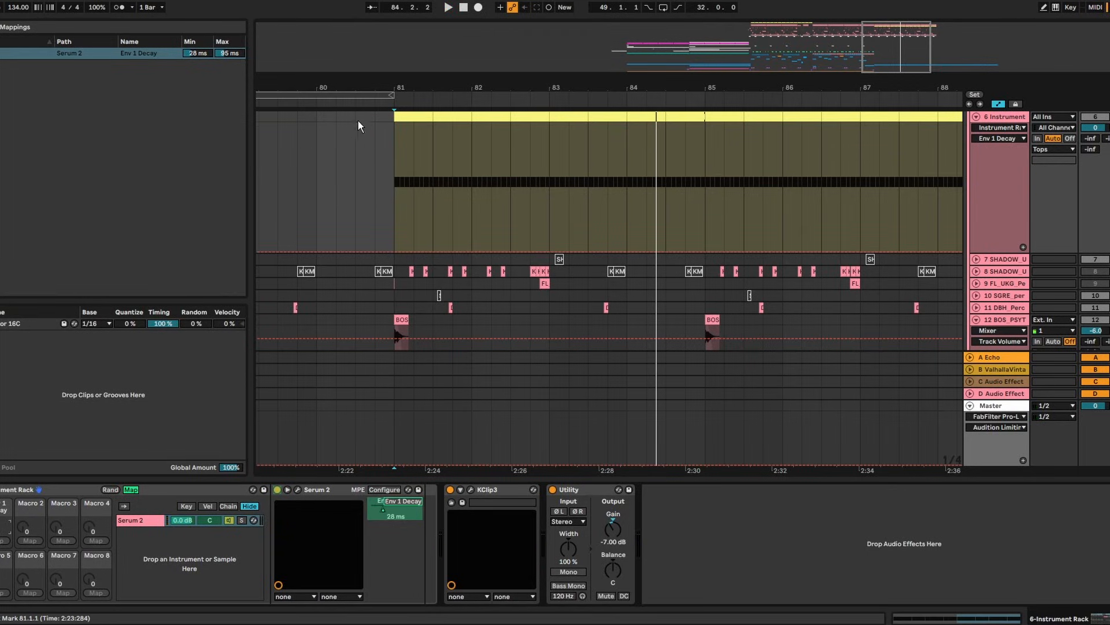
pyautogui.moveTo(374, 157); pyautogui.dragTo(394, 160)
pyautogui.click(395, 160)
pyautogui.press('space')
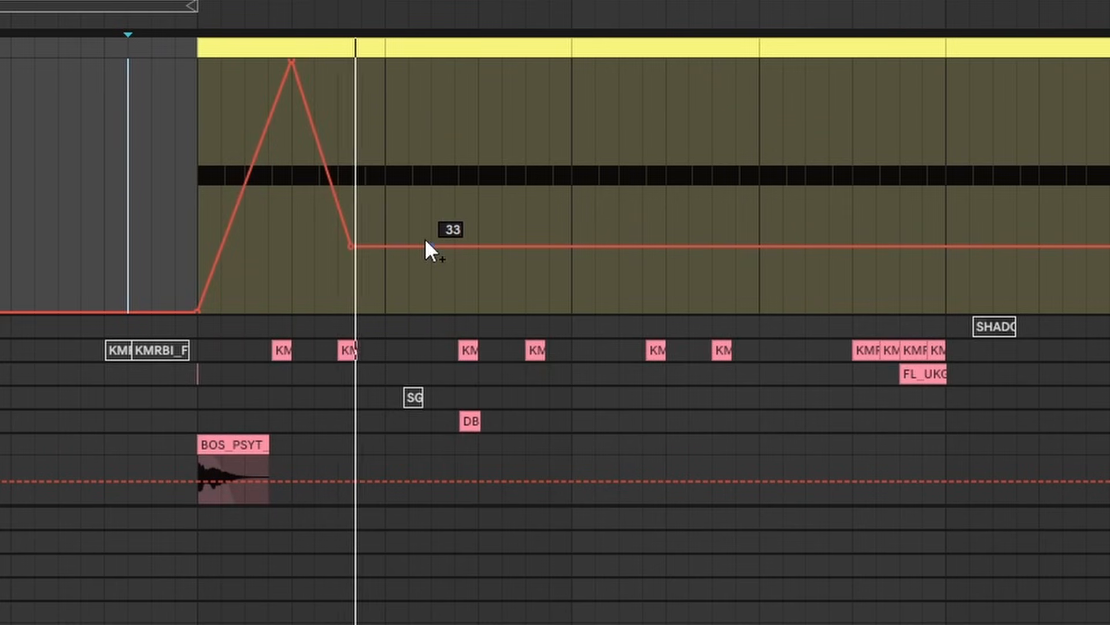
pyautogui.moveTo(427, 242); pyautogui.dragTo(734, 218)
pyautogui.moveTo(811, 219); pyautogui.dragTo(828, 137)
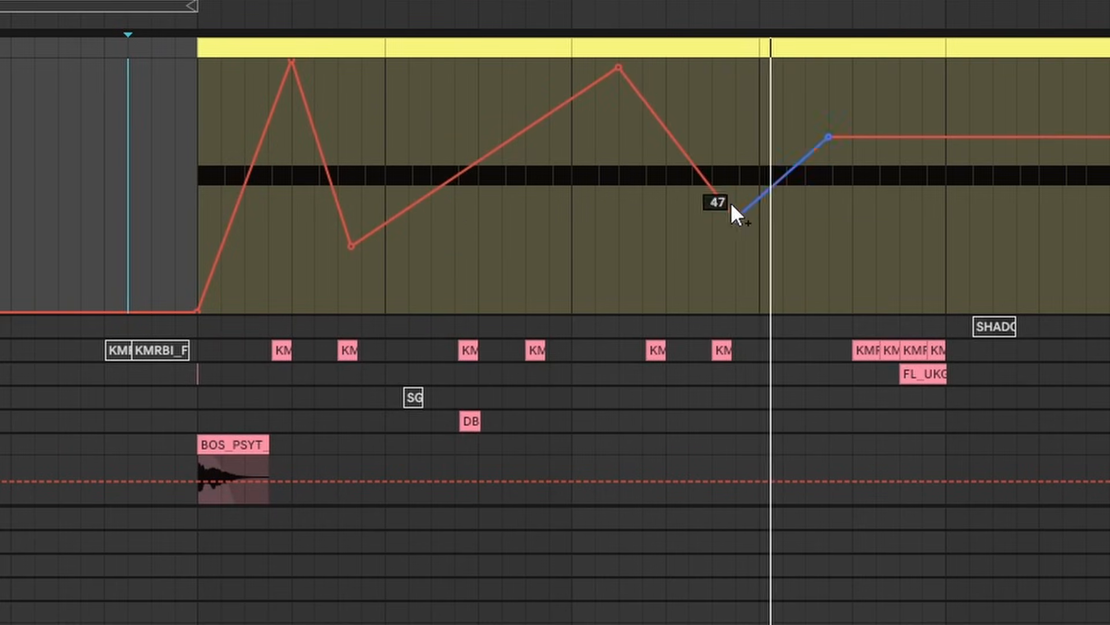
pyautogui.moveTo(731, 204); pyautogui.dragTo(692, 258)
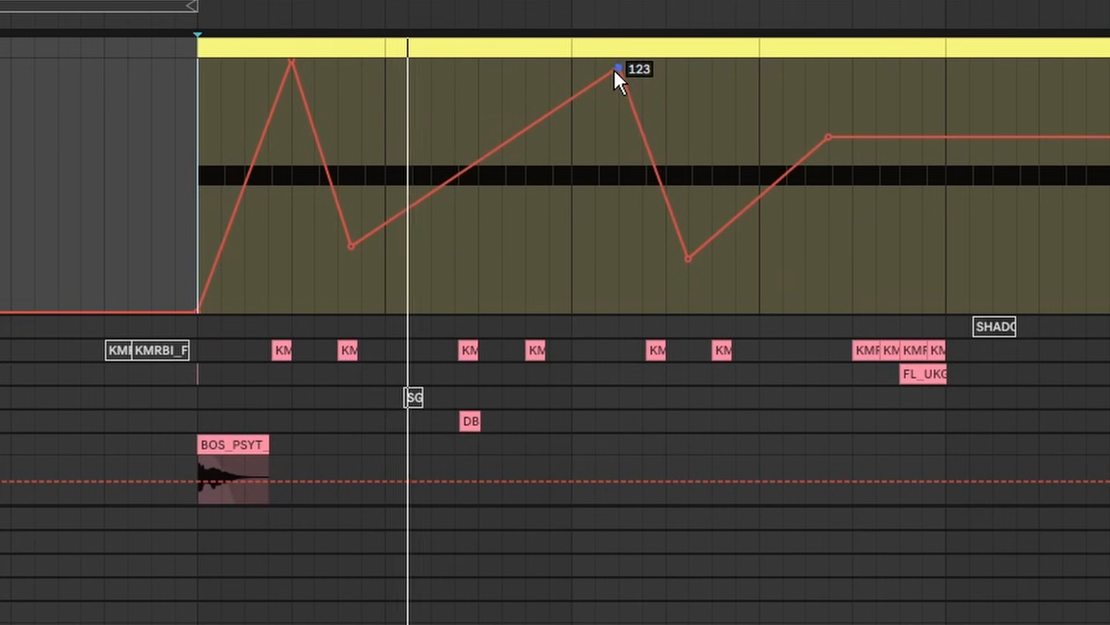
pyautogui.moveTo(617, 68); pyautogui.dragTo(571, 67)
pyautogui.moveTo(688, 259); pyautogui.dragTo(619, 310)
# Drop the low decay points to 0, push the first peak to the top, and cut a sharp drop under the second
pyautogui.moveTo(358, 250); pyautogui.dragTo(314, 310)
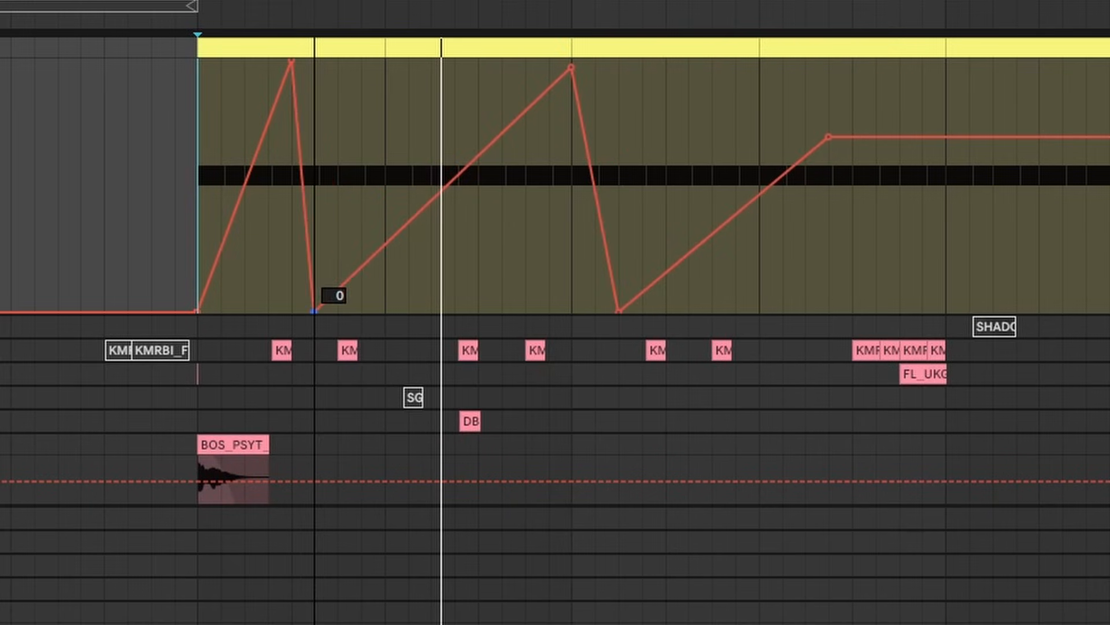
pyautogui.click(312, 64)
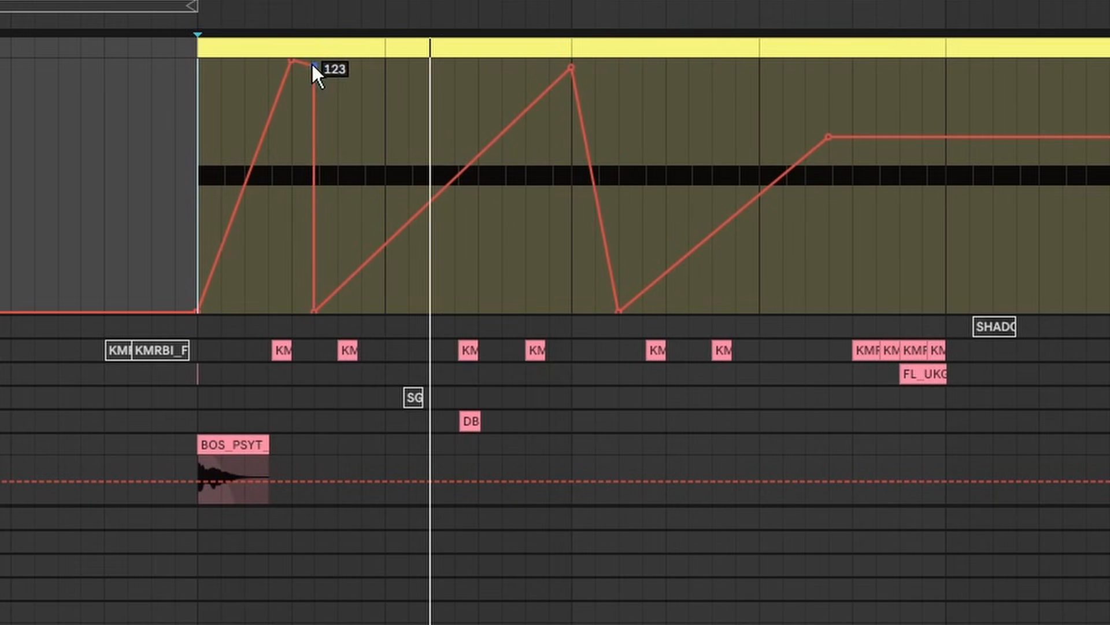
pyautogui.click(291, 60)
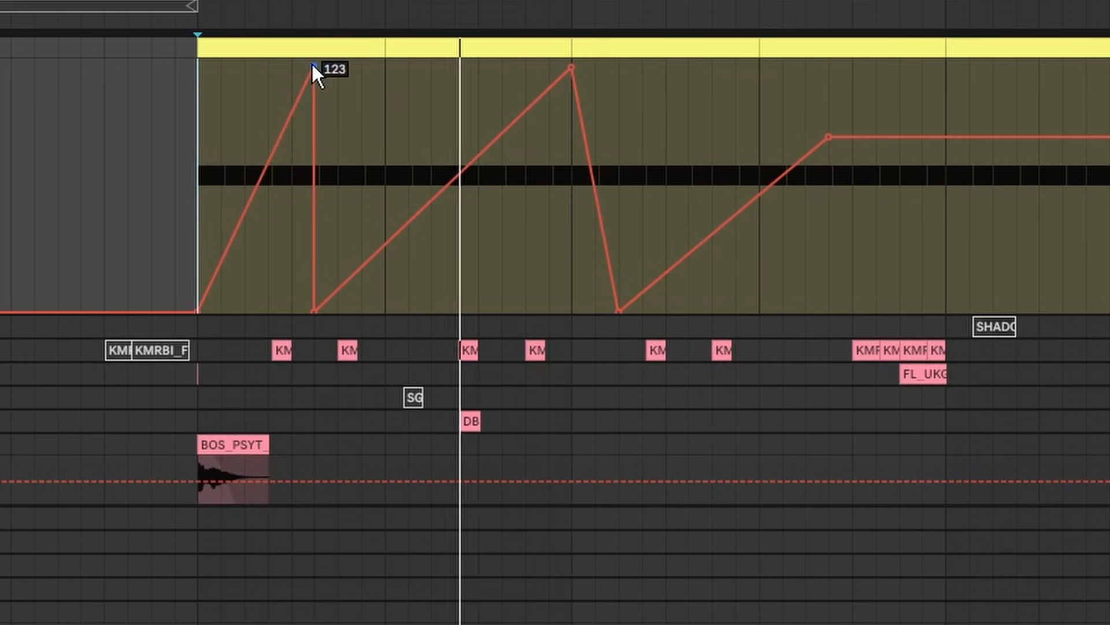
pyautogui.moveTo(312, 64); pyautogui.dragTo(291, 61)
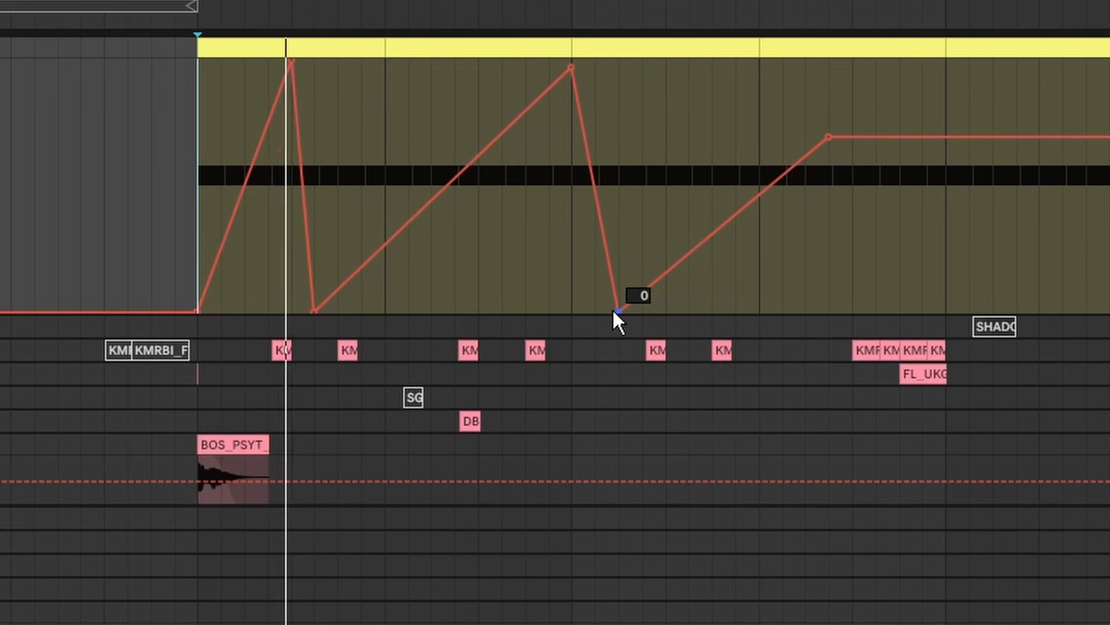
pyautogui.moveTo(618, 312); pyautogui.dragTo(572, 312)
pyautogui.moveTo(828, 137); pyautogui.dragTo(947, 183)
pyautogui.moveTo(1039, 183); pyautogui.dragTo(1109, 250)
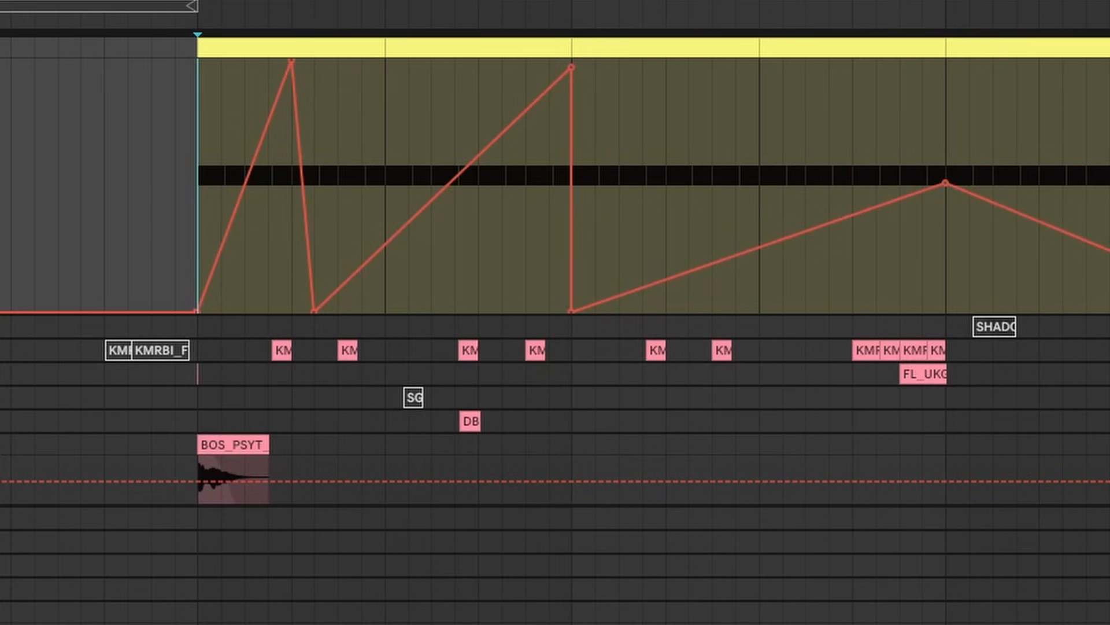
# Add jagged rising decay breakpoints up to 70 and push the final one to maximum at bar 89
pyautogui.hscroll(10, 464, 180)
pyautogui.moveTo(477, 288); pyautogui.dragTo(413, 288)
pyautogui.moveTo(534, 288); pyautogui.dragTo(578, 92)
pyautogui.moveTo(660, 92); pyautogui.dragTo(618, 282)
pyautogui.moveTo(716, 280); pyautogui.dragTo(824, 274)
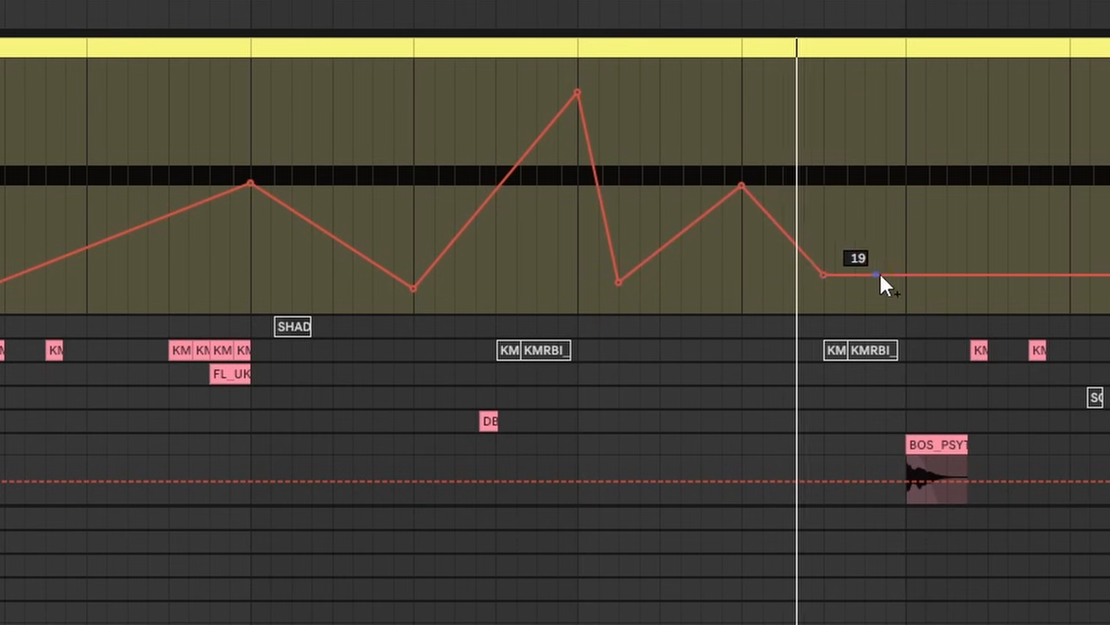
pyautogui.moveTo(895, 275); pyautogui.dragTo(1048, 262)
pyautogui.moveTo(892, 5); pyautogui.dragTo(893, 0)
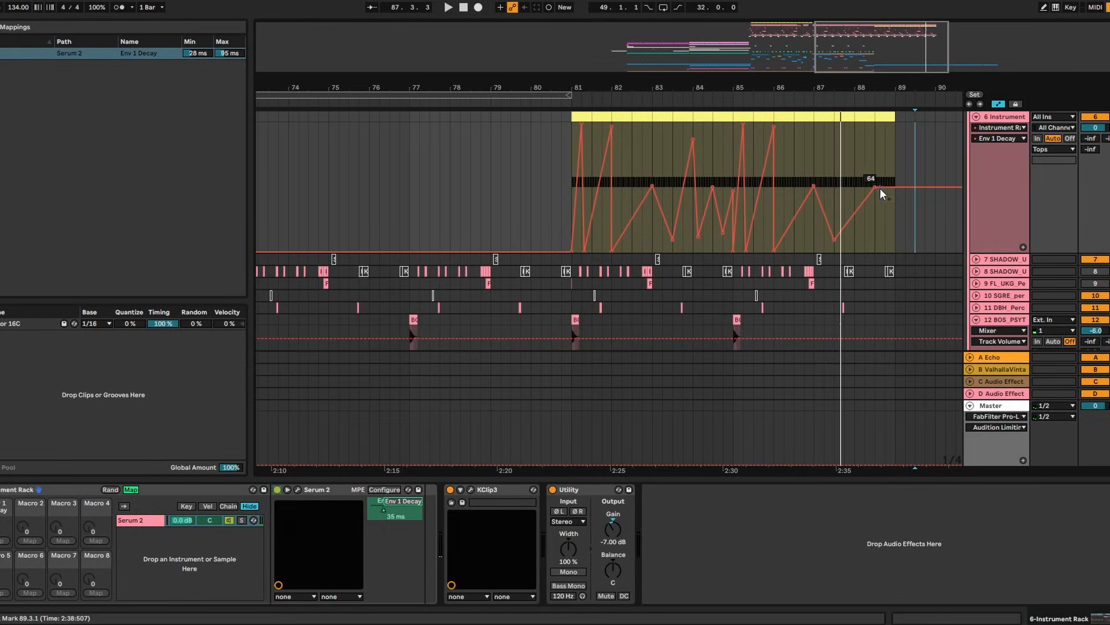
pyautogui.moveTo(881, 192); pyautogui.dragTo(896, 123)
# Play back the decay automation over bars 82–90 and place the marker just past bar 89
pyautogui.press('space')
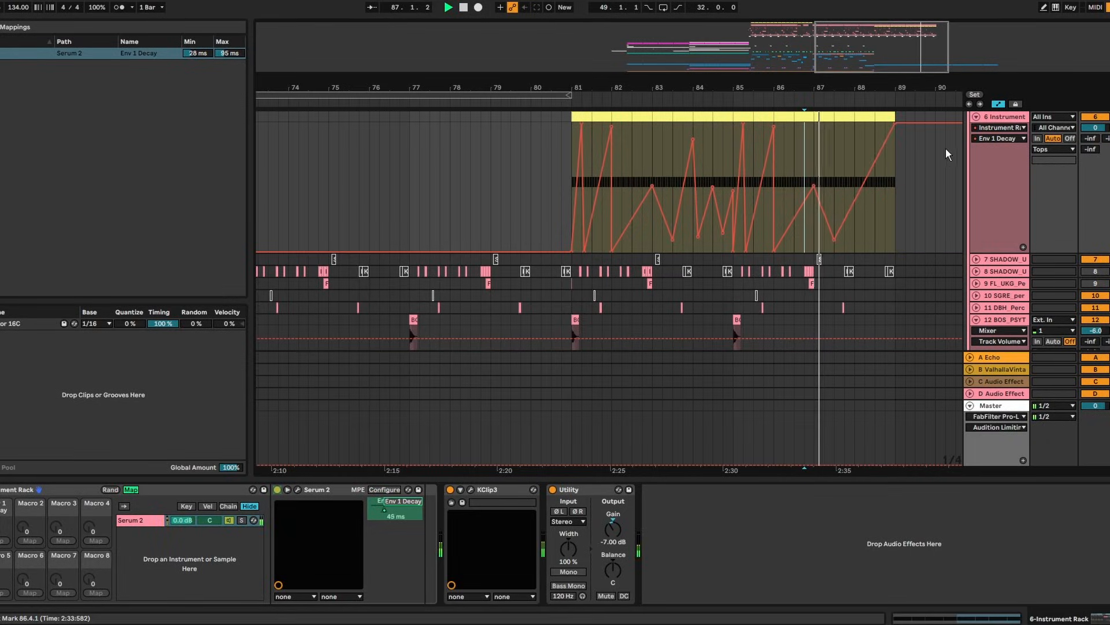
pyautogui.moveTo(820, 76); pyautogui.dragTo(801, 51)
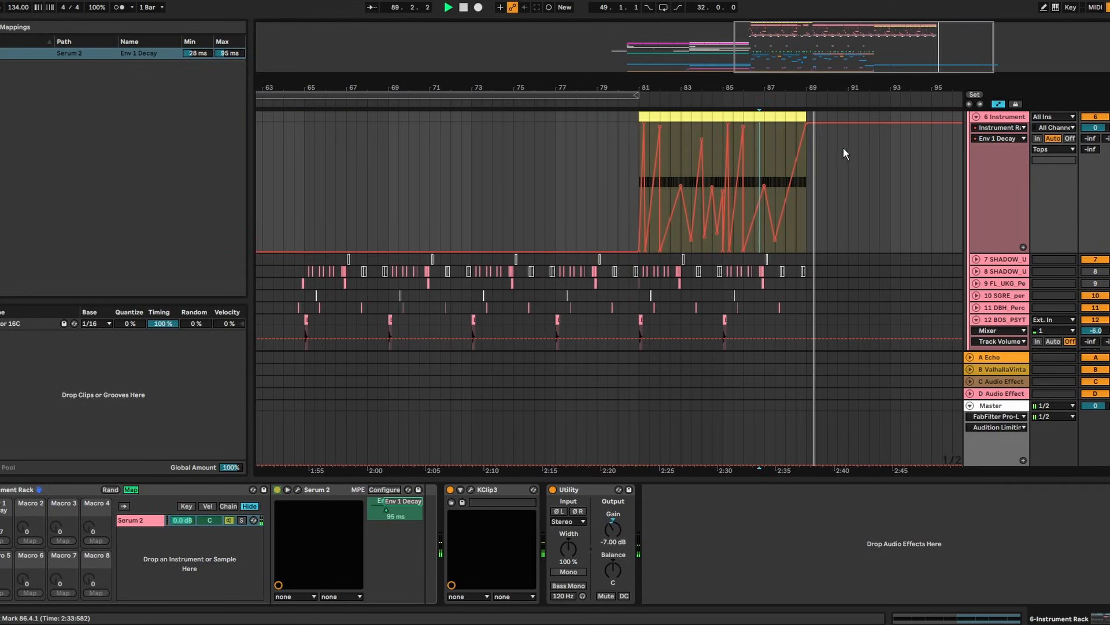
pyautogui.press('space')
pyautogui.hotkey('ctrl', 'z')
pyautogui.hotkey('ctrl', 'z')
pyautogui.hotkey('ctrl', 'y')
pyautogui.hotkey('ctrl', 'y')
pyautogui.click(816, 204)
# Duplicate the Open Hat track, keeping clips before bar 81 on the original and from bar 81 on the copy
pyautogui.moveTo(807, 202); pyautogui.dragTo(640, 123)
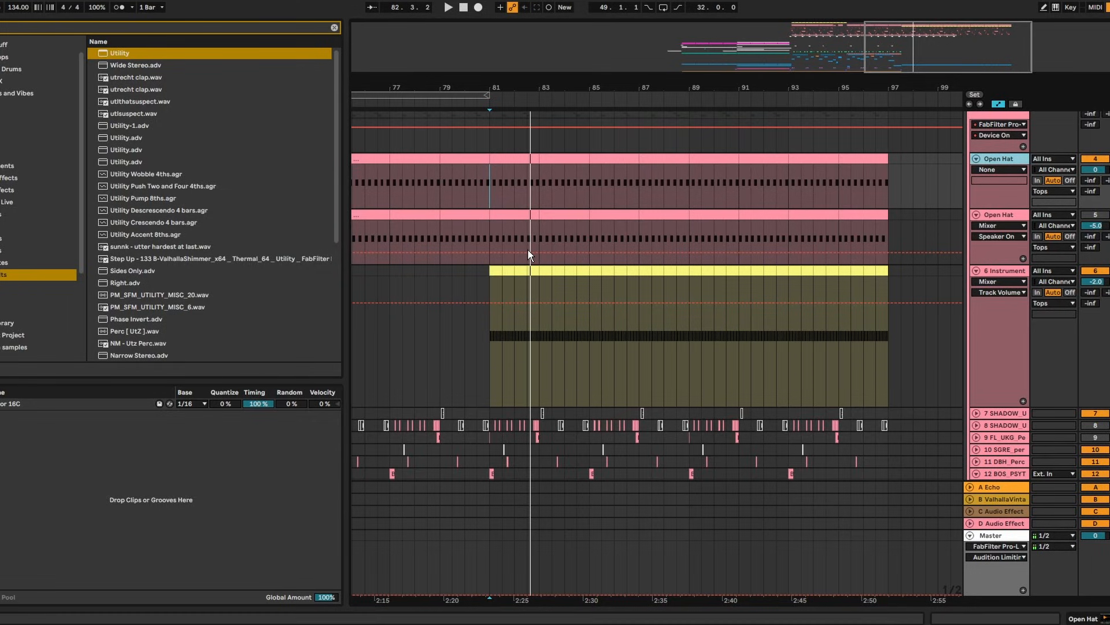
pyautogui.hotkey('ctrl', 'd')
pyautogui.moveTo(511, 82); pyautogui.dragTo(721, 51)
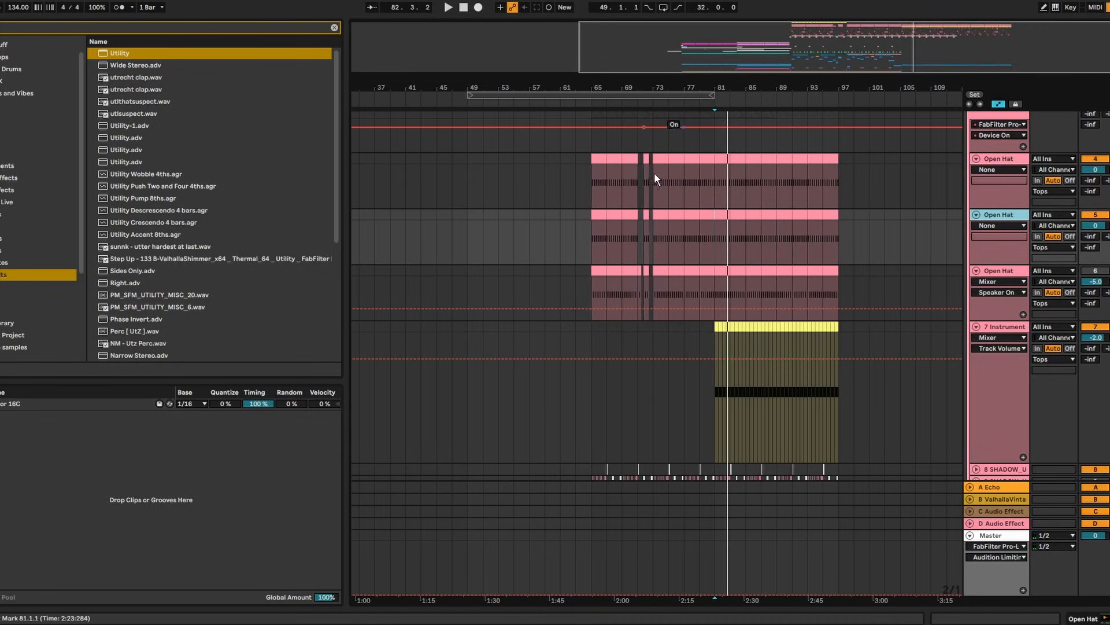
pyautogui.moveTo(715, 236); pyautogui.dragTo(588, 233)
pyautogui.press('Delete')
pyautogui.moveTo(853, 185); pyautogui.dragTo(720, 162)
pyautogui.press('Delete')
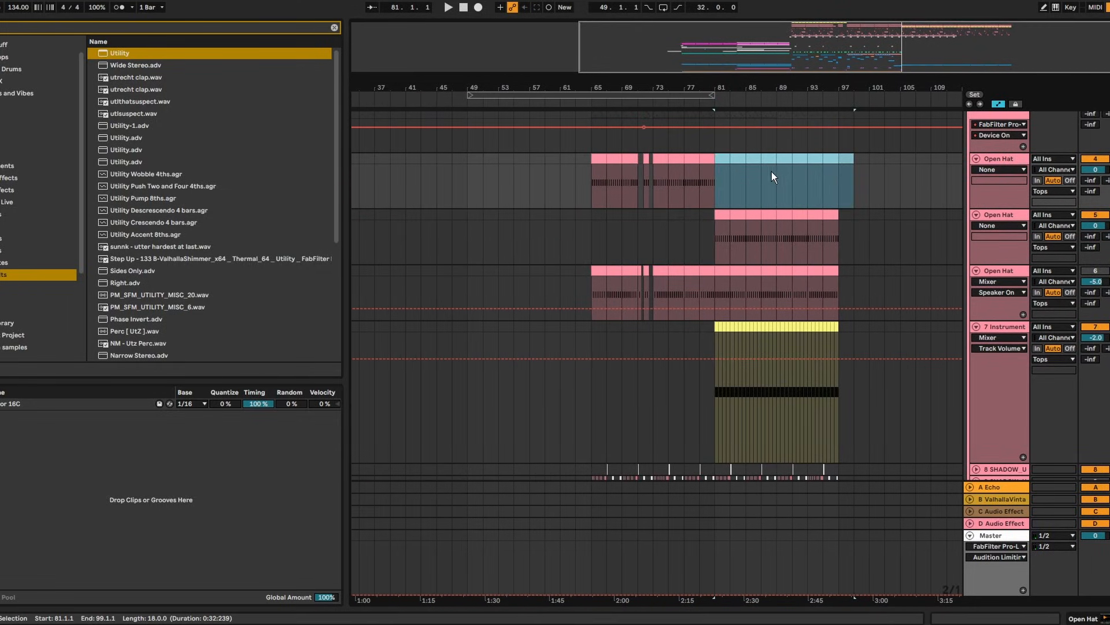
# Set the hi-hat Simpler's sustain to -inf and lengthen its decay to 1.18 s
pyautogui.press('z')
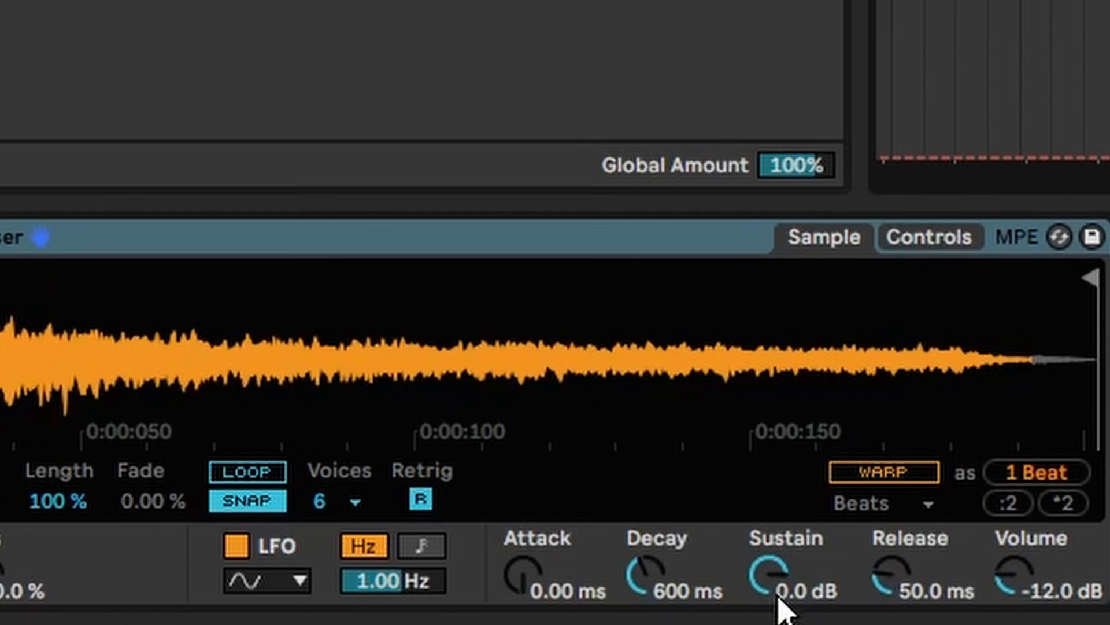
pyautogui.moveTo(778, 597); pyautogui.dragTo(777, 624)
pyautogui.moveTo(631, 586)
pyautogui.mouseDown()
pyautogui.moveTo(632, 560)
pyautogui.moveTo(632, 586)
pyautogui.mouseUp()
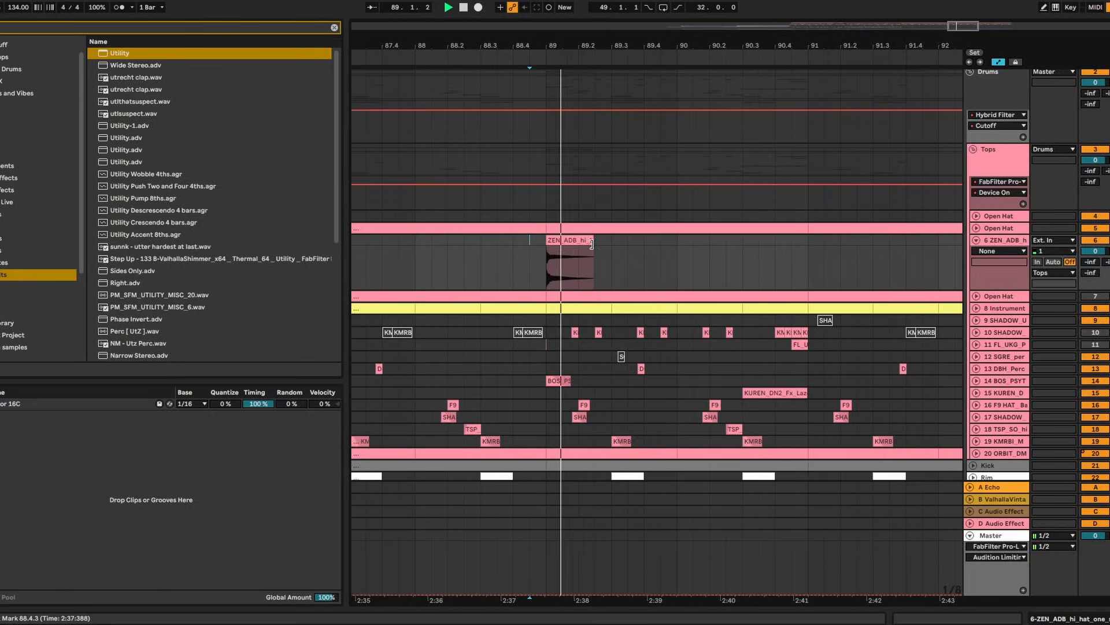
# Trim the hi-hat clip to one beat and duplicate it repeatedly toward bar 97
pyautogui.press('space')
pyautogui.moveTo(595, 240); pyautogui.dragTo(578, 240)
pyautogui.hotkey('ctrl', 'd')
pyautogui.hotkey('ctrl', 'd')
pyautogui.hotkey('ctrl', 'd')
pyautogui.hotkey('ctrl', 'd')
pyautogui.hotkey('ctrl', 'd')
pyautogui.hotkey('ctrl', 'd')
pyautogui.hotkey('ctrl', 'd')
pyautogui.hotkey('ctrl', 'd')
pyautogui.hotkey('ctrl', 'd')
pyautogui.hotkey('ctrl', 'd')
pyautogui.hotkey('ctrl', 'd')
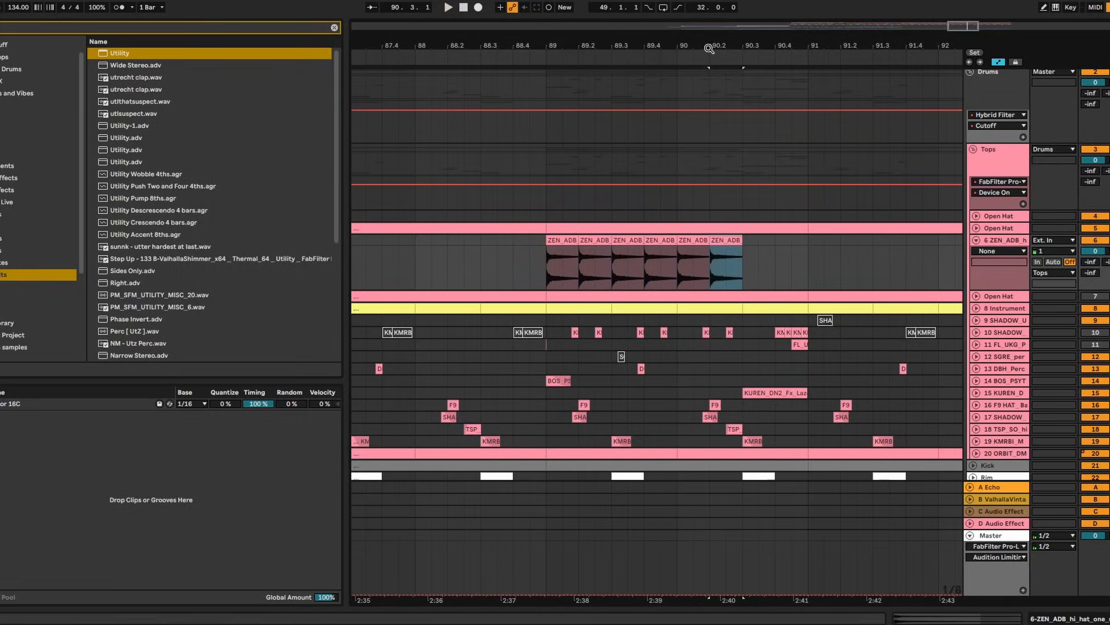
pyautogui.press('-')
pyautogui.hotkey('ctrl', 'd')
pyautogui.hotkey('ctrl', 'd')
pyautogui.hotkey('ctrl', 'd')
pyautogui.hotkey('ctrl', 'd')
pyautogui.hotkey('ctrl', 'd')
pyautogui.hotkey('ctrl', 'd')
pyautogui.hotkey('ctrl', 'd')
pyautogui.hotkey('ctrl', 'd')
pyautogui.hotkey('ctrl', 'd')
pyautogui.hotkey('ctrl', 'd')
pyautogui.hotkey('ctrl', 'd')
pyautogui.hotkey('ctrl', 'd')
pyautogui.hotkey('ctrl', 'd')
pyautogui.hotkey('ctrl', 'd')
pyautogui.hotkey('ctrl', 'd')
pyautogui.hotkey('ctrl', 'd')
pyautogui.hotkey('ctrl', 'd')
pyautogui.hotkey('ctrl', 'd')
pyautogui.hotkey('ctrl', 'd')
pyautogui.hotkey('ctrl', 'd')
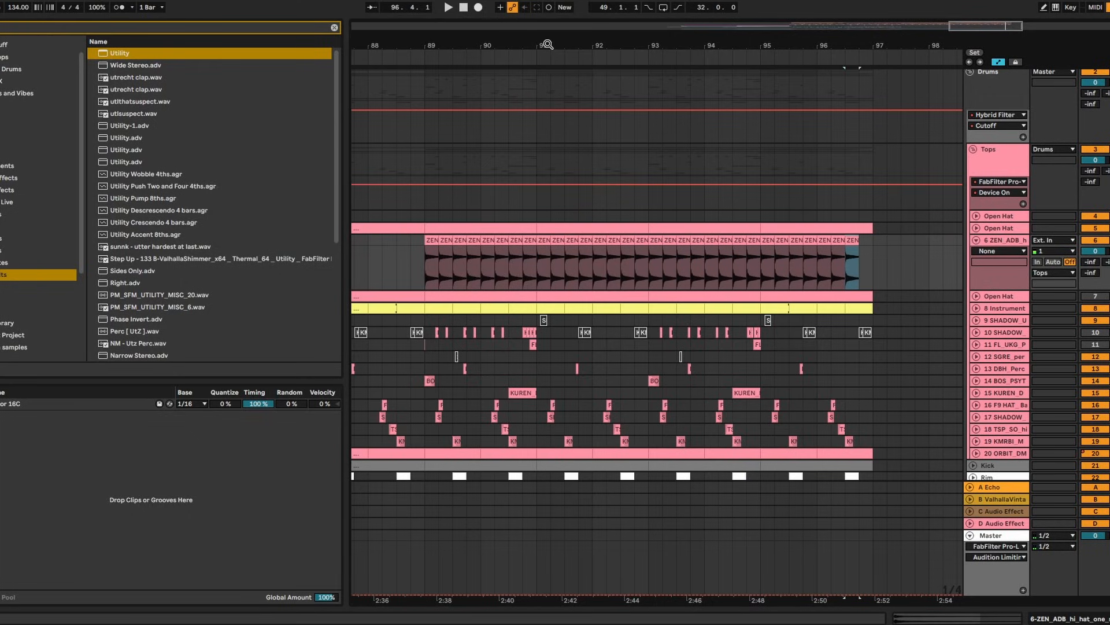
# Play from just before bar 89 and lower the hi-hat Utility gain to -15 dB
pyautogui.click(395, 226)
pyautogui.click(411, 245)
pyautogui.press('space')
pyautogui.doubleClick(1011, 242)
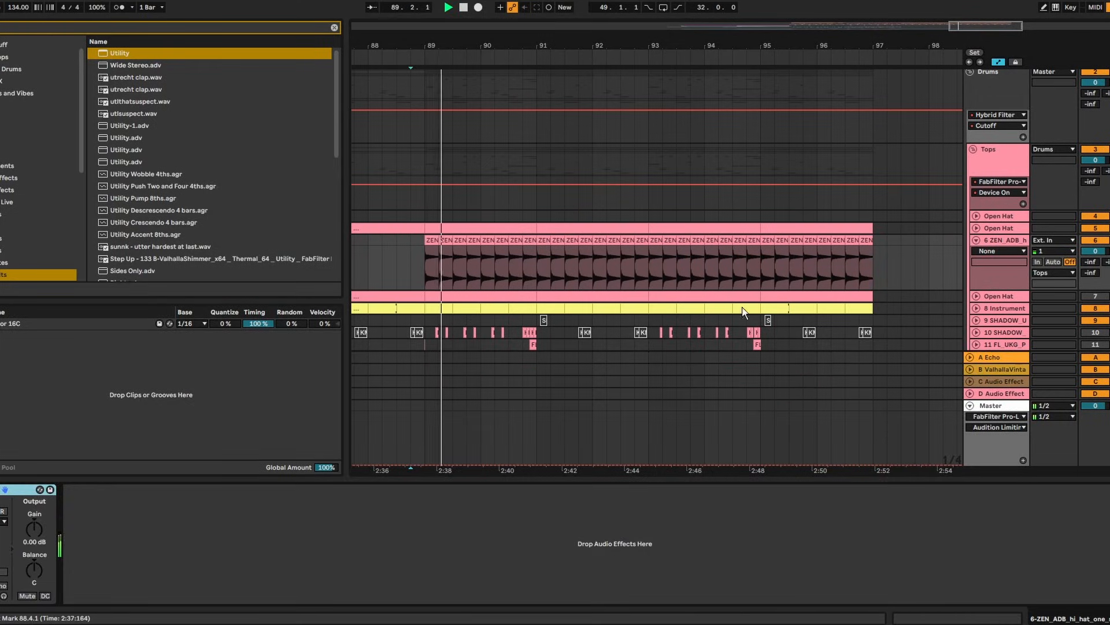
pyautogui.click(39, 531)
pyautogui.press('Down')
pyautogui.press('Down')
pyautogui.press('Down')
pyautogui.press('Down')
pyautogui.press('Down')
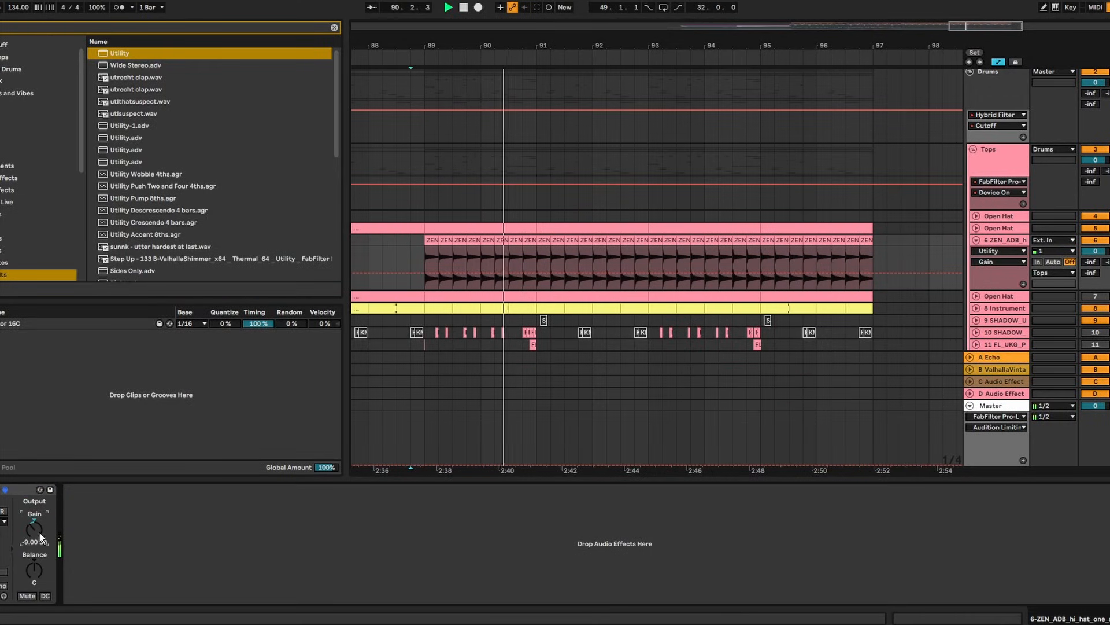
pyautogui.press('Down')
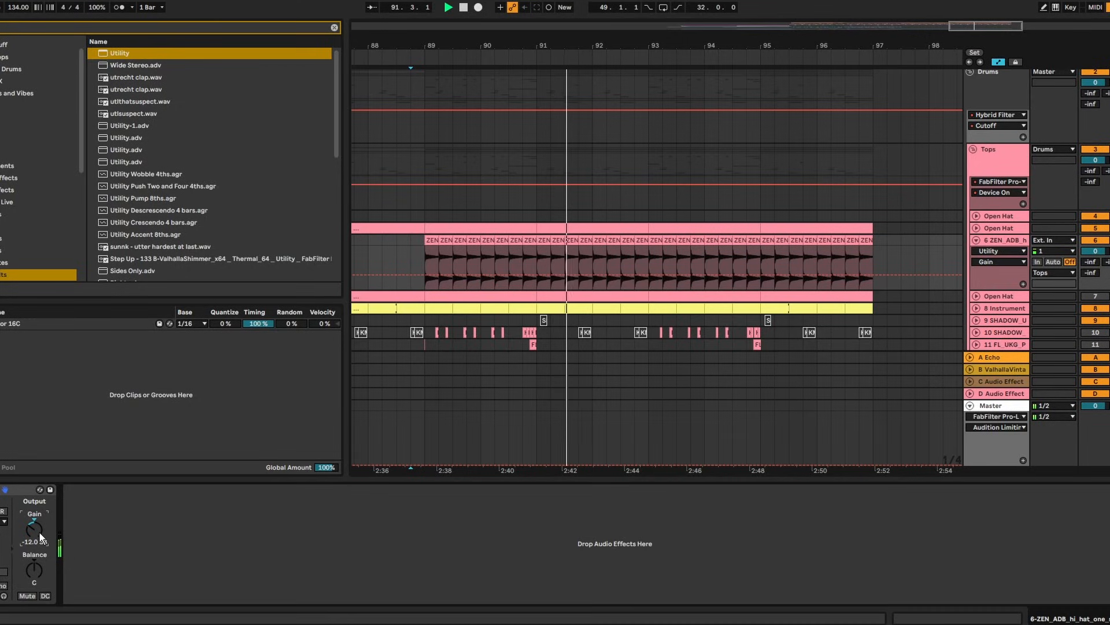
pyautogui.press('Down')
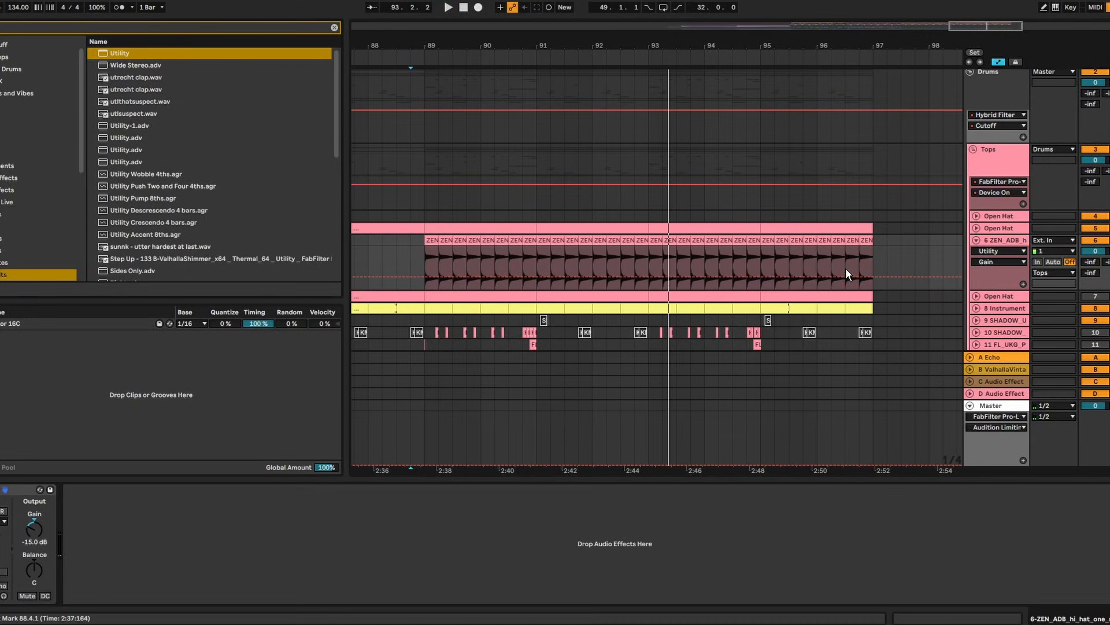
# Add ValhallaSpaceModulator to the hi-hat with 37.2% mix and 1.16 ms depth
pyautogui.hotkey('ctrl', 'f')
pyautogui.write('SP')
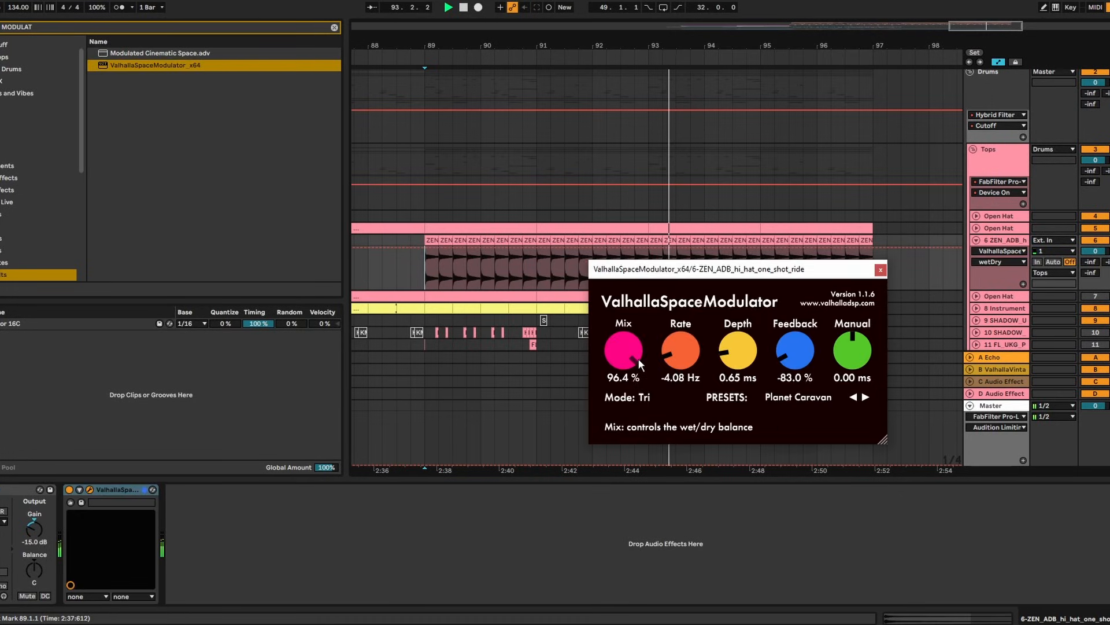
pyautogui.moveTo(630, 366); pyautogui.dragTo(631, 461)
pyautogui.click(397, 252)
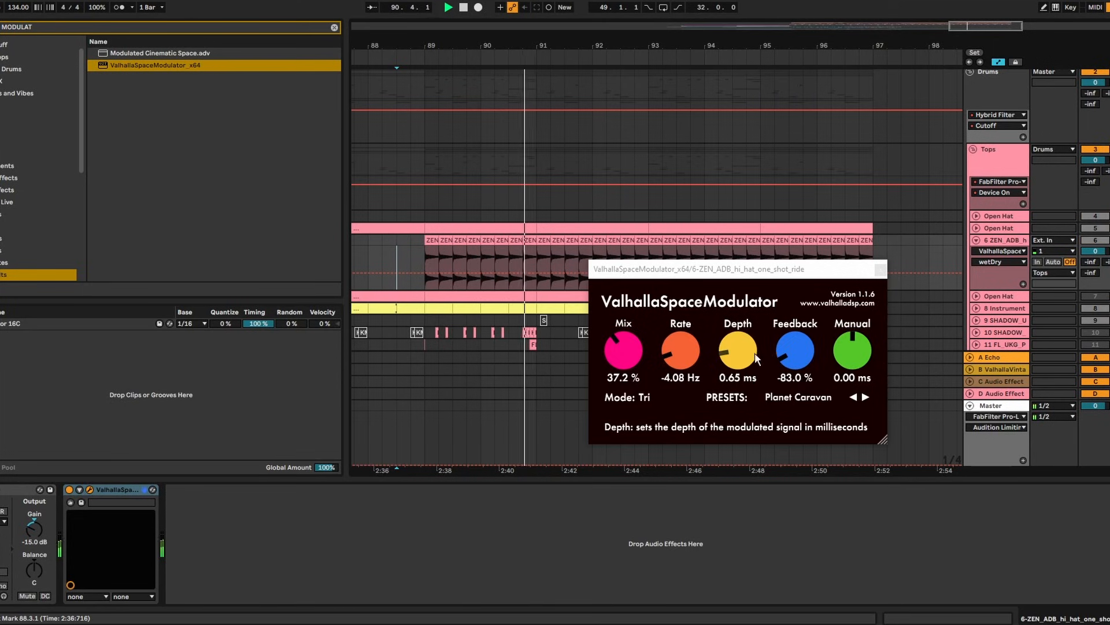
pyautogui.moveTo(755, 353); pyautogui.dragTo(754, 341)
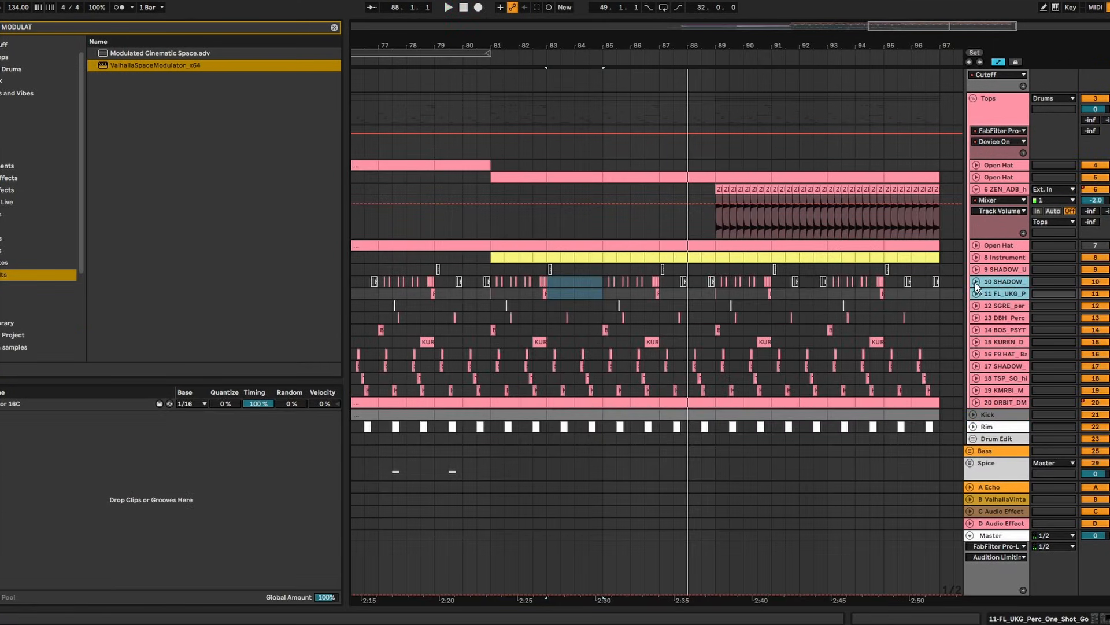
# Delete two unneeded percussion tracks and import the Bellsandpercs percussion loop from Splice
pyautogui.press('Delete')
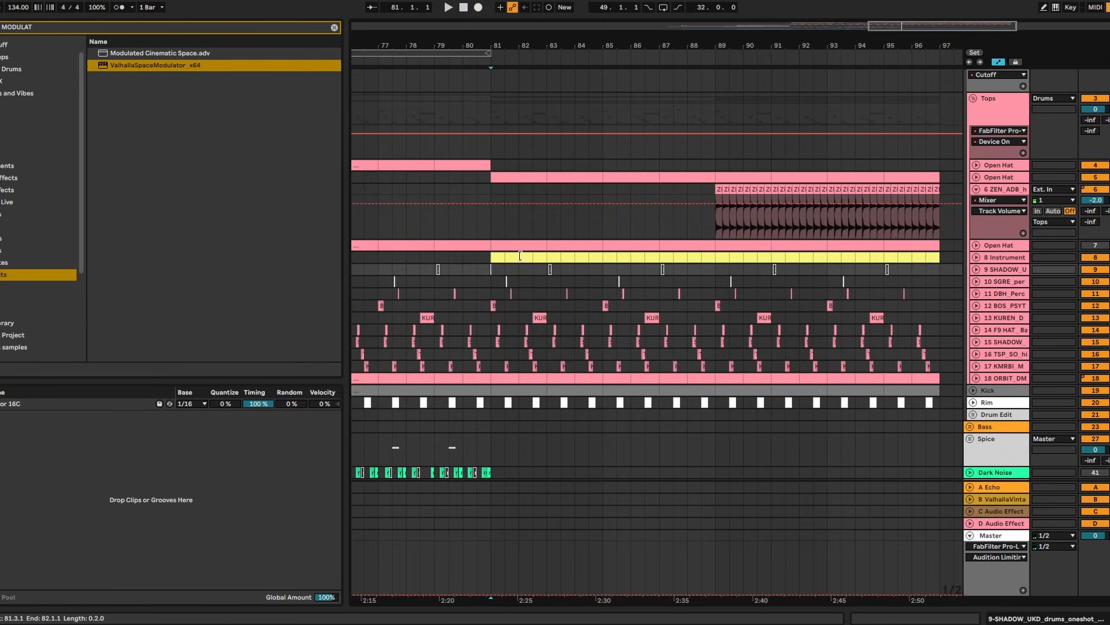
pyautogui.click(477, 265)
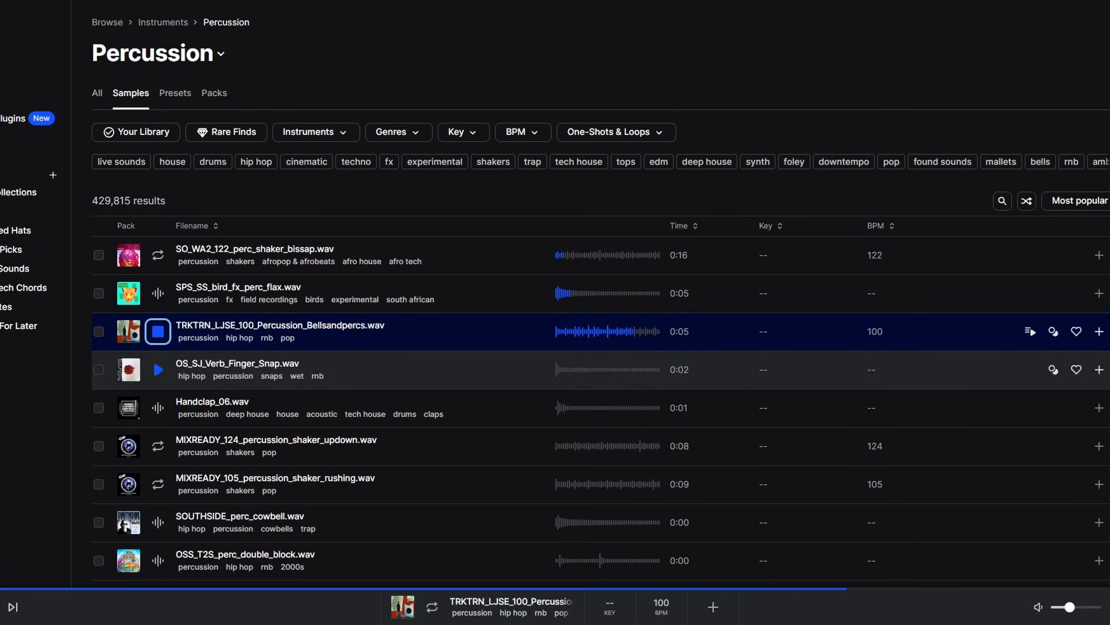
pyautogui.click(1099, 331)
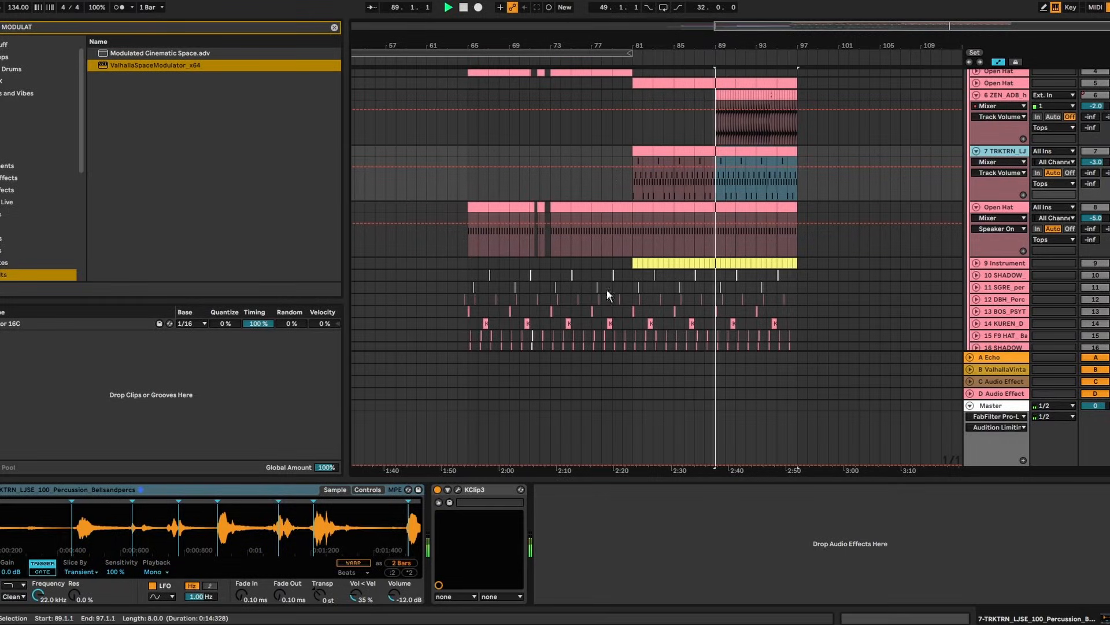
# Load Shifter on the bells-and-percs loop, tweak its fine frequency, and shorten the ValhallaRoom decay to 0.49 s
pyautogui.hotkey('ctrl', 'f')
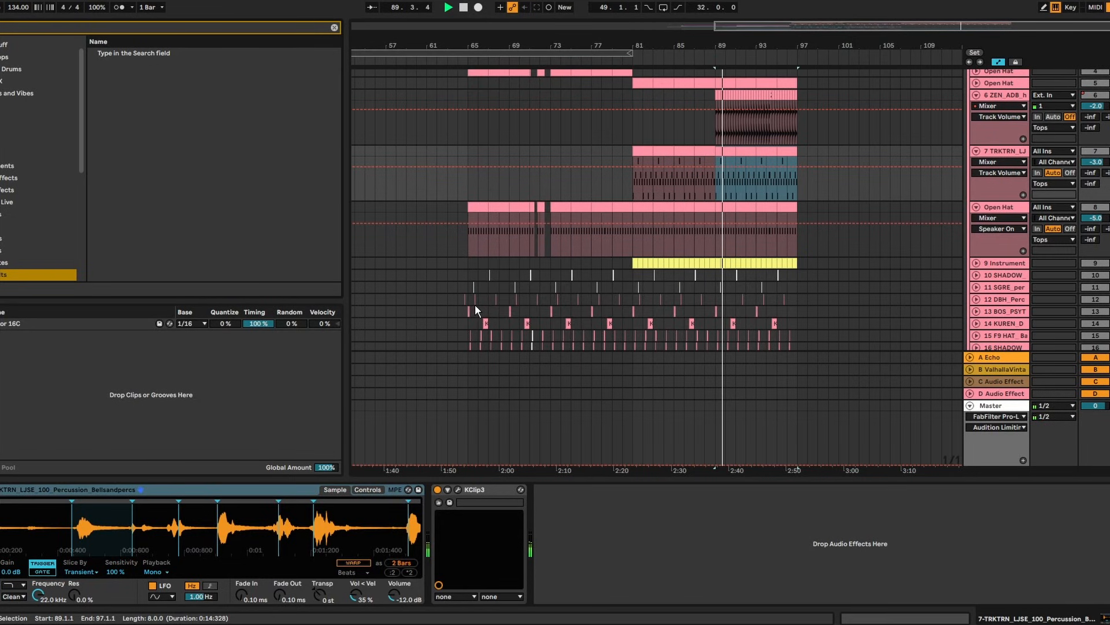
pyautogui.write('SHIFTER')
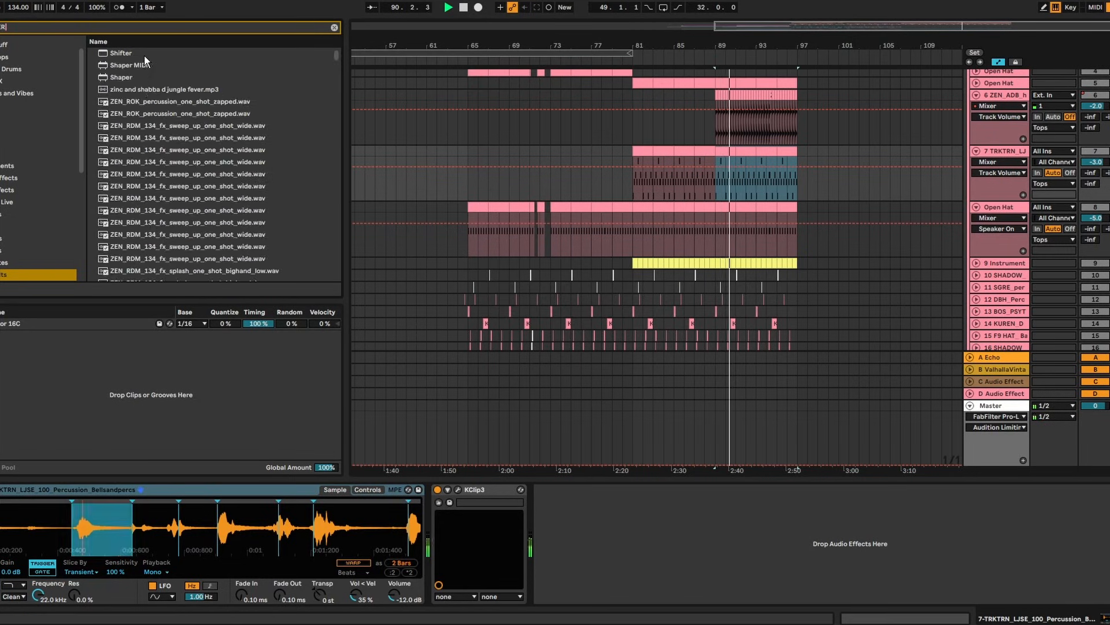
pyautogui.doubleClick(142, 53)
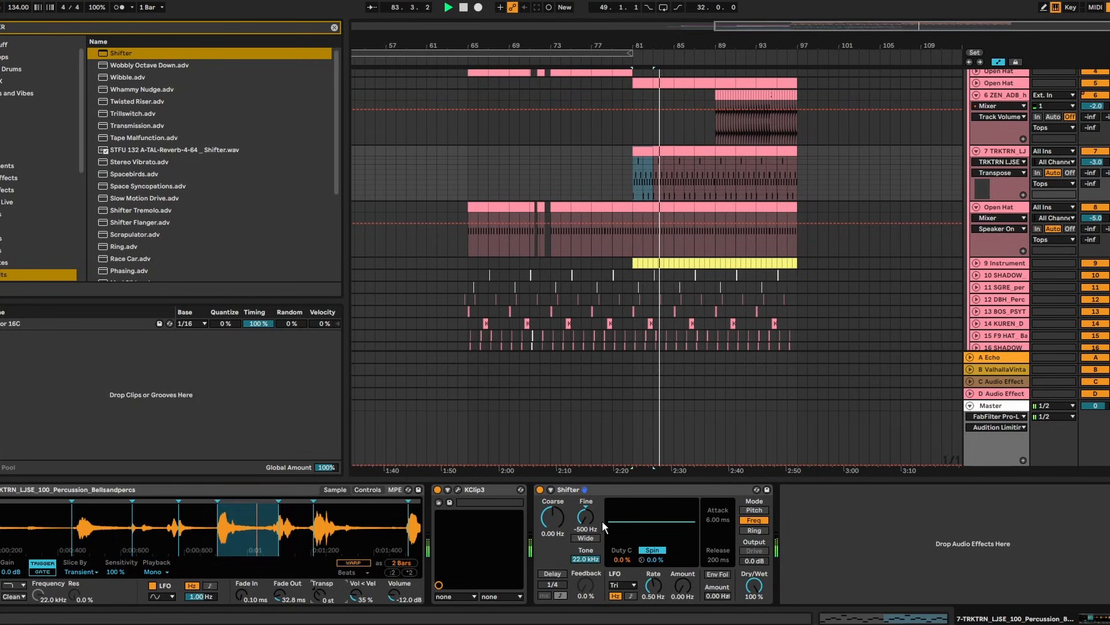
pyautogui.click(583, 526)
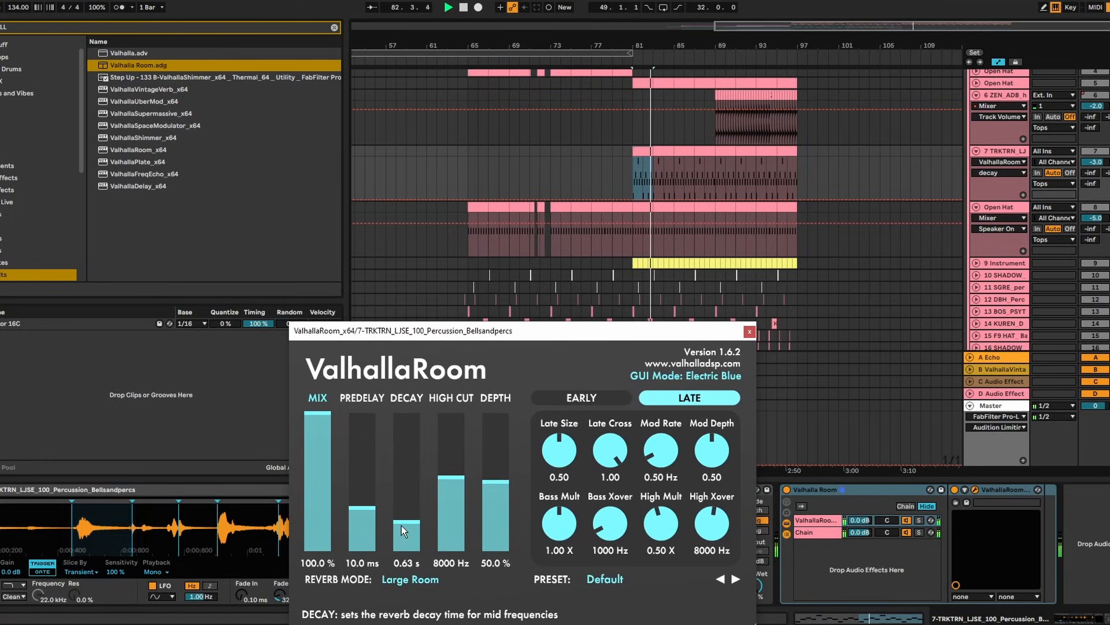
pyautogui.click(402, 524)
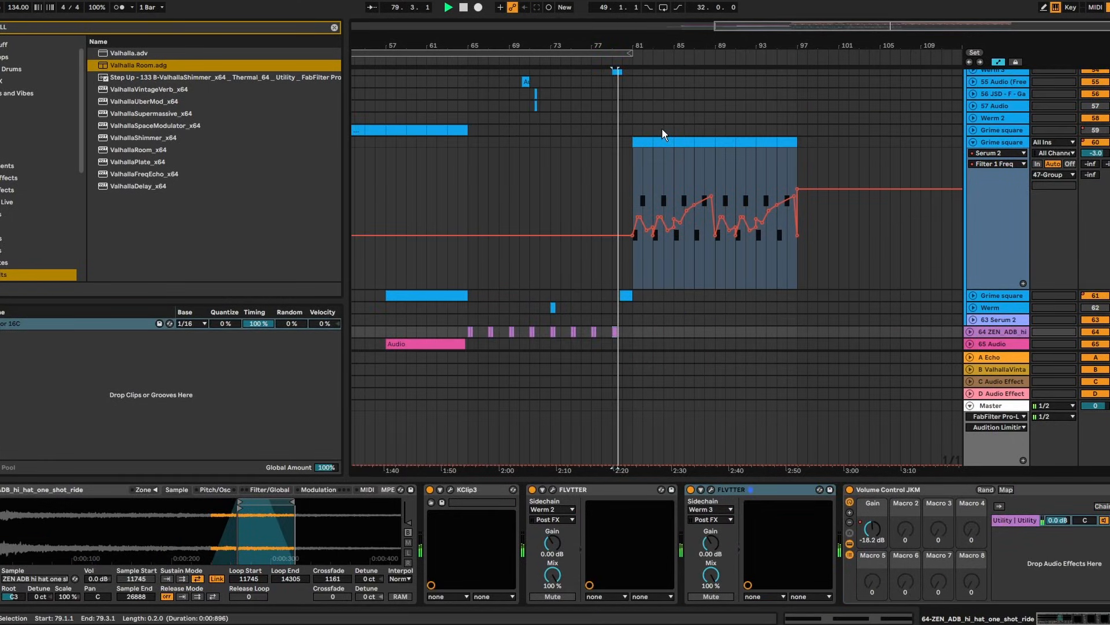
# Collapse the Grime square track header to hide its filter lane, then scroll the track list up
pyautogui.click(972, 141)
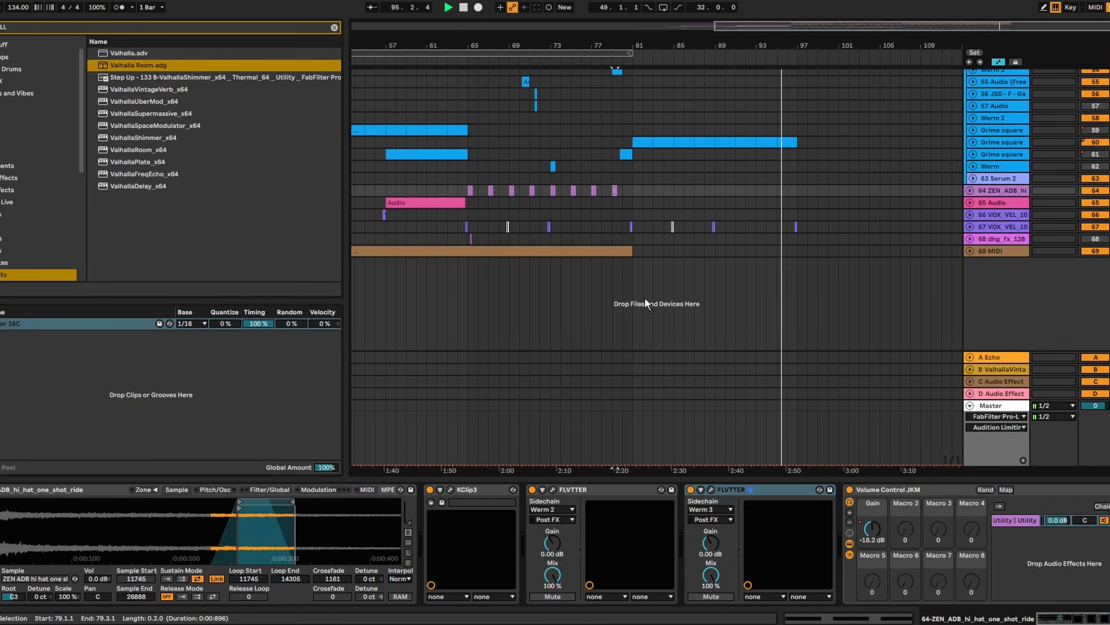
pyautogui.scroll(10, 818, 224)
# Fold the 47 Group, select bars 81–83 on Tops, Rim and Kick, and zoom to bars 80–84
pyautogui.click(971, 159)
pyautogui.scroll(2, 974, 160)
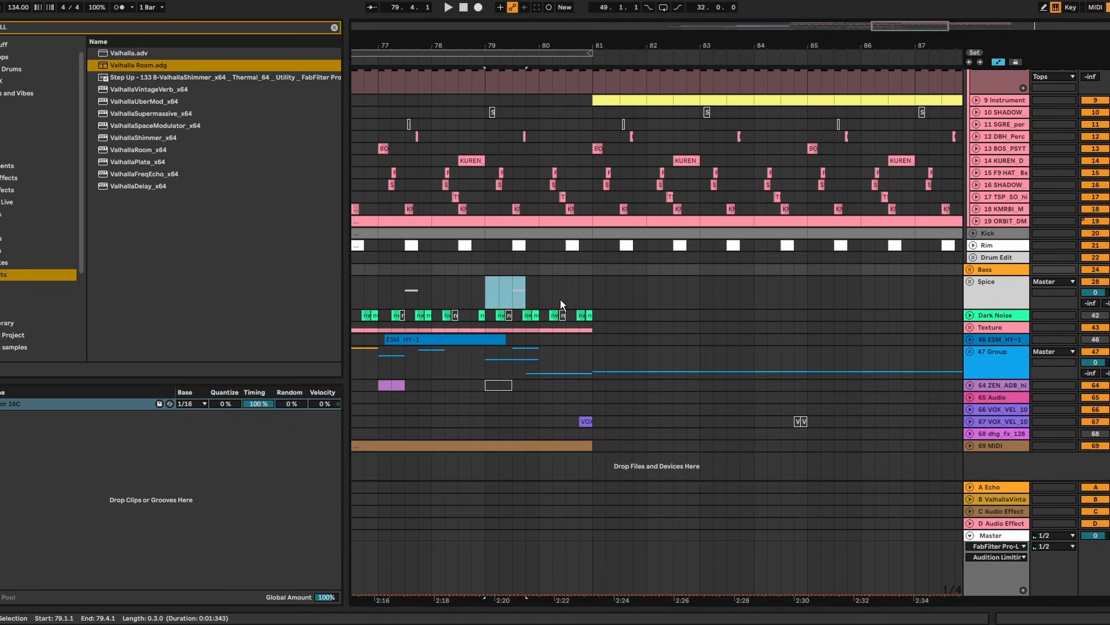
pyautogui.moveTo(595, 293); pyautogui.dragTo(593, 292)
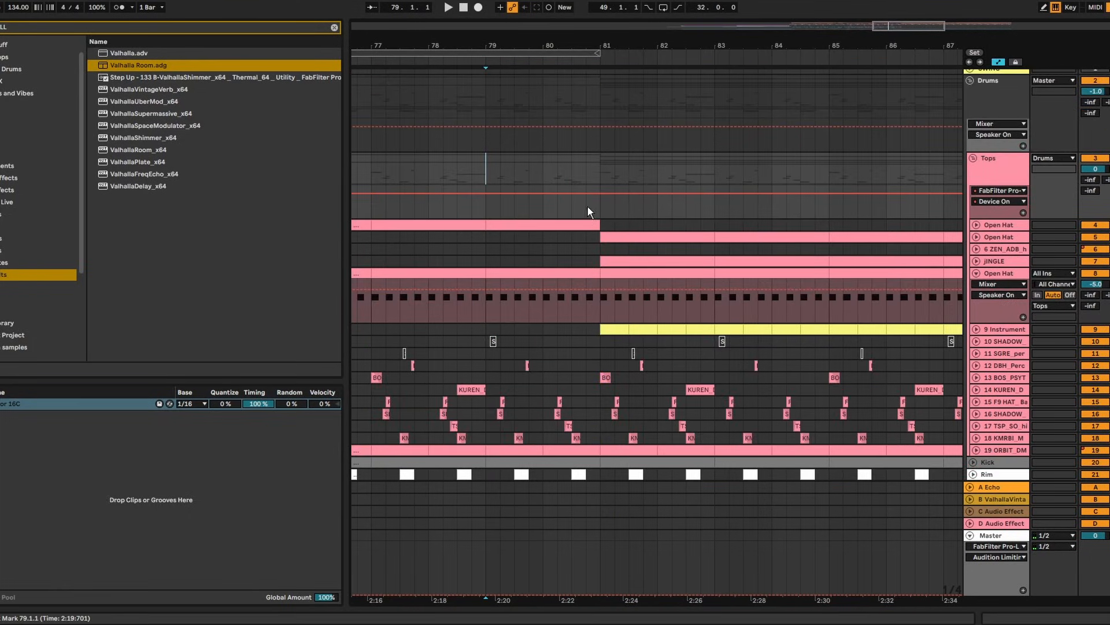
pyautogui.scroll(-3, 785, 399)
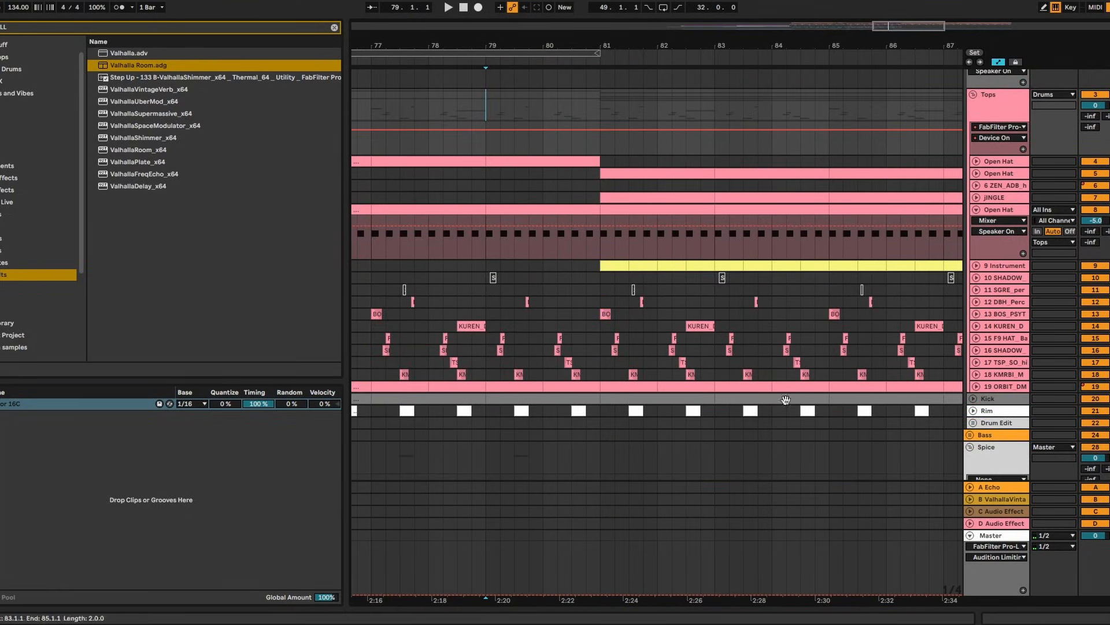
pyautogui.moveTo(720, 417); pyautogui.dragTo(602, 172)
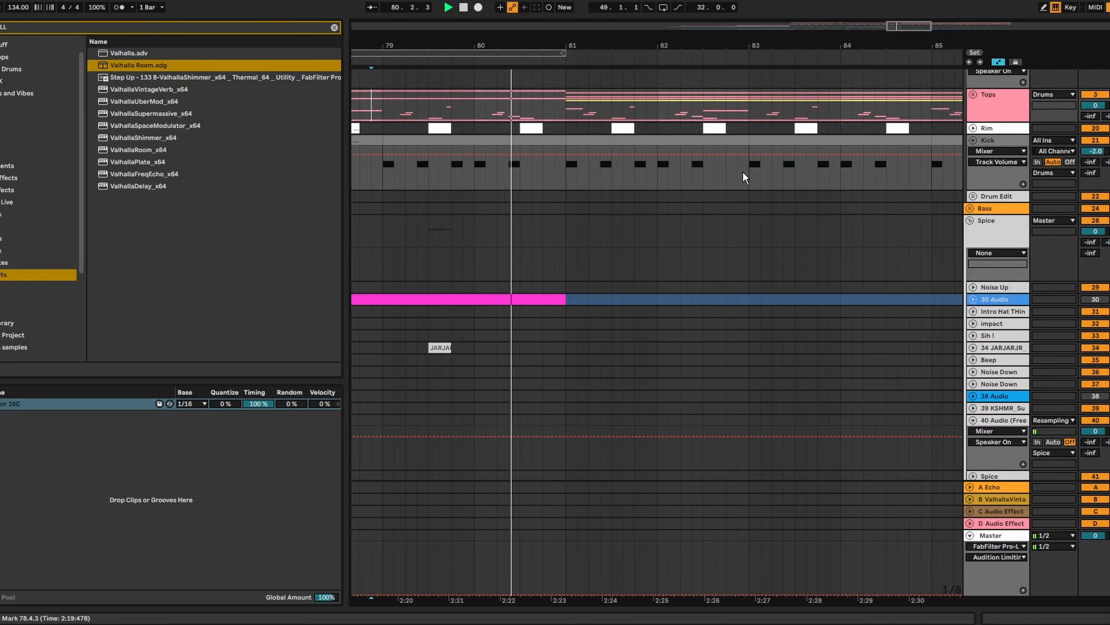
pyautogui.moveTo(746, 172); pyautogui.dragTo(585, 104)
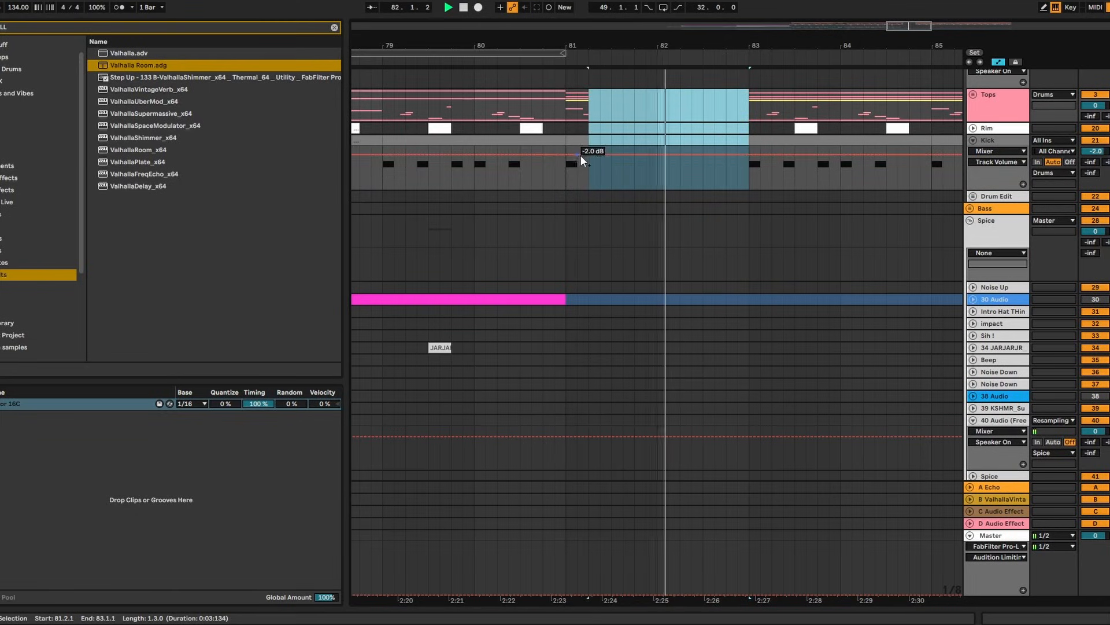
pyautogui.moveTo(763, 35); pyautogui.dragTo(764, 27)
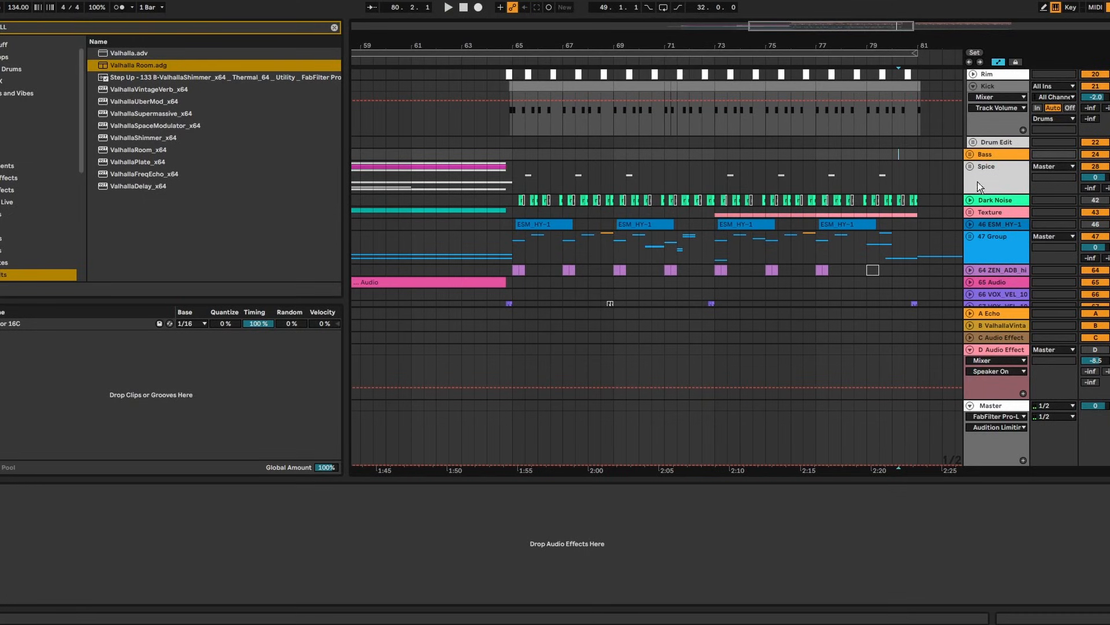
# Unfold the Spice group, show bars 53–109, and set the start point at bar 93
pyautogui.click(972, 167)
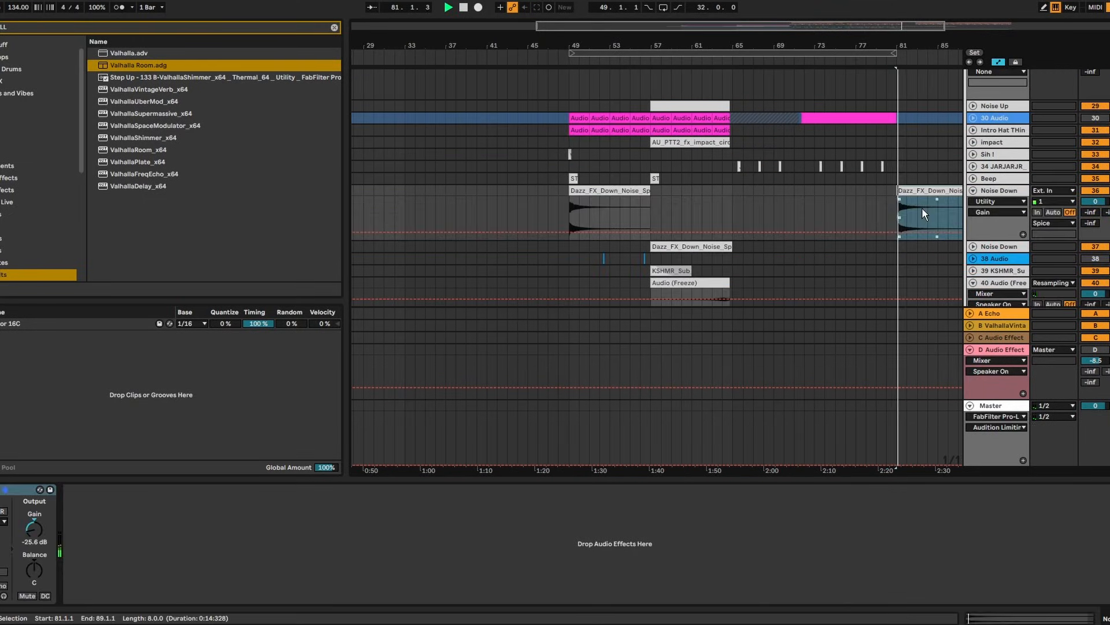
pyautogui.moveTo(924, 42); pyautogui.dragTo(659, 42)
pyautogui.click(966, 195)
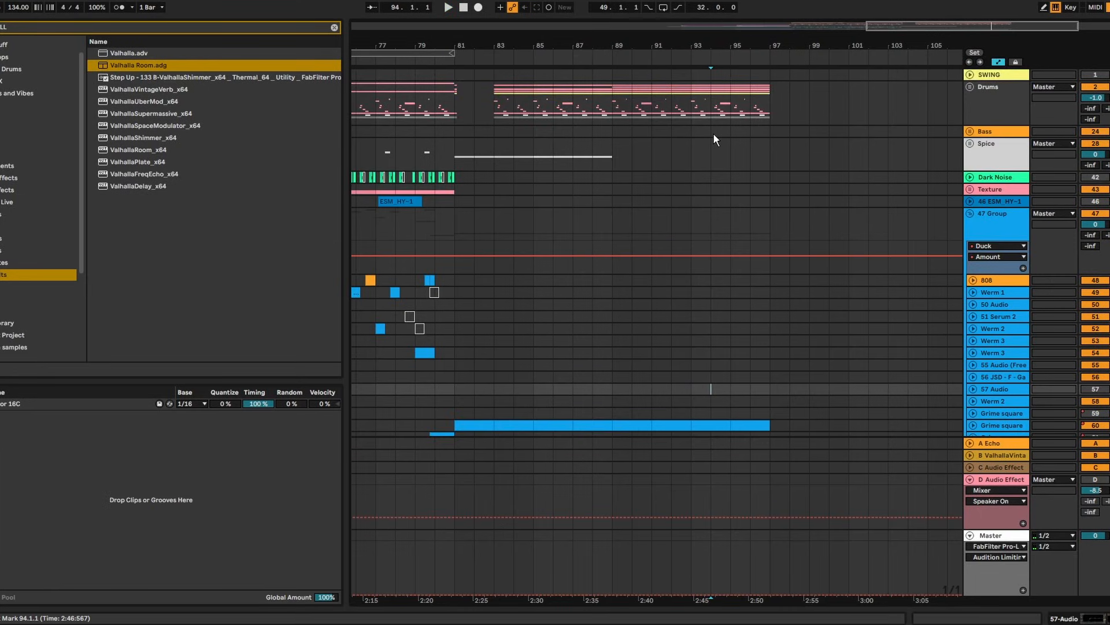
pyautogui.click(690, 187)
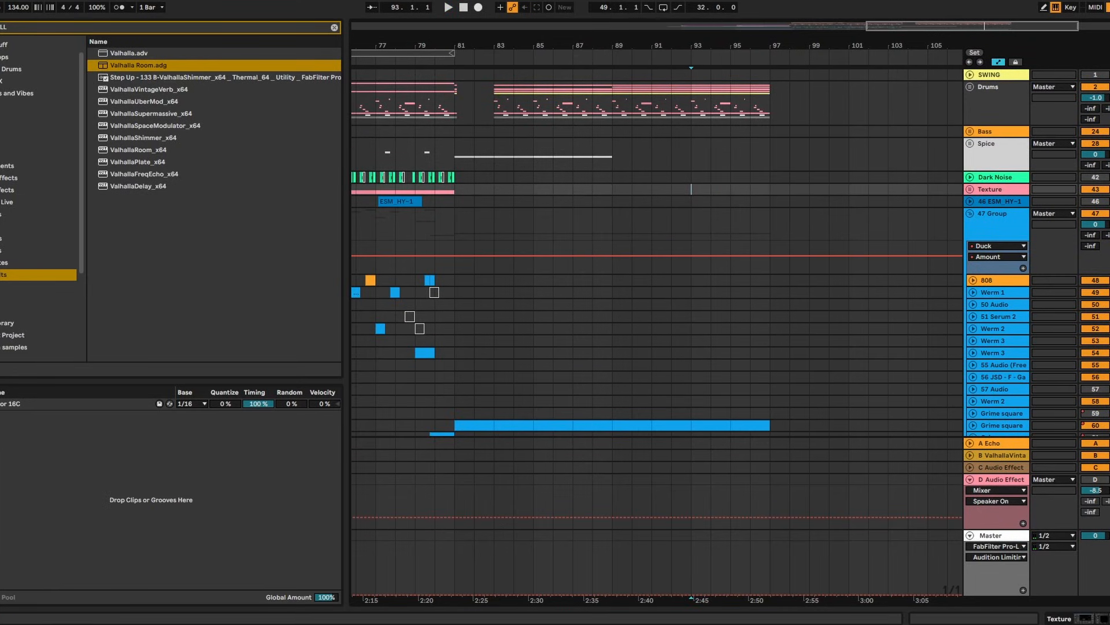
pyautogui.hotkey('alt', 'Tab')
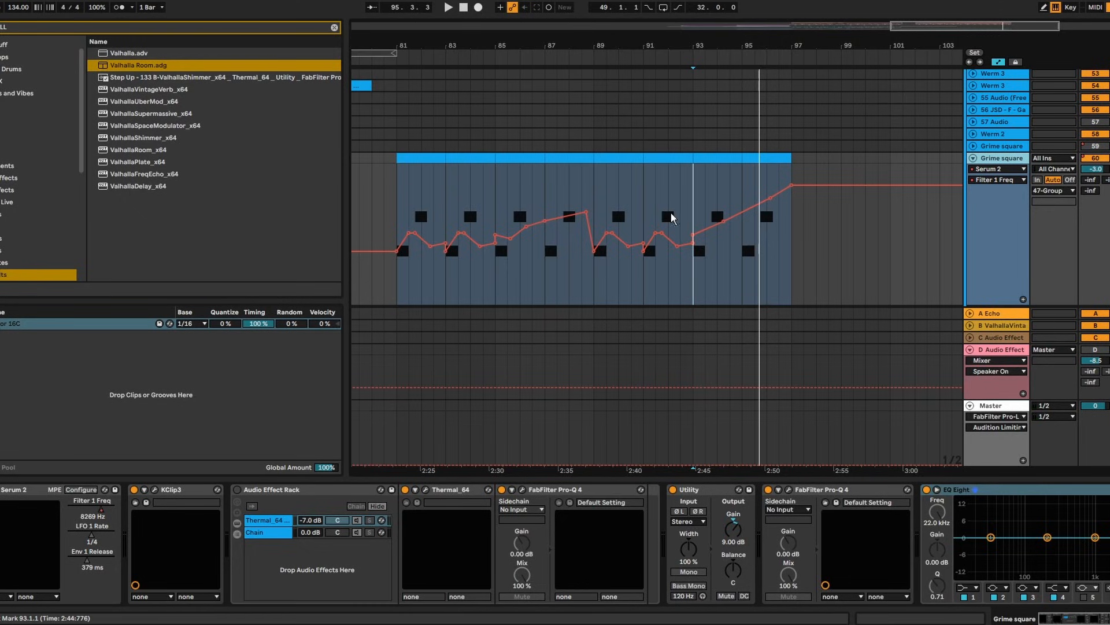
# Search the browser for 'twinklerb', pick the TriangulumHall reverb preset, and cue playback near bar 93
pyautogui.click(676, 216)
pyautogui.doubleClick(992, 158)
pyautogui.hotkey('ctrl', 'f')
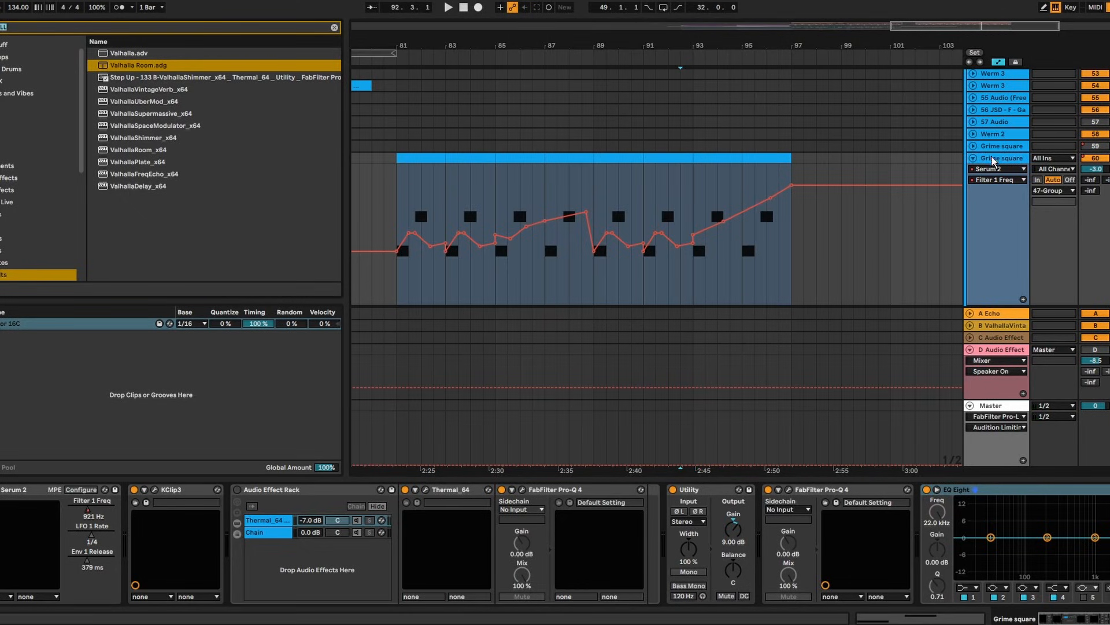
pyautogui.write('twinkler')
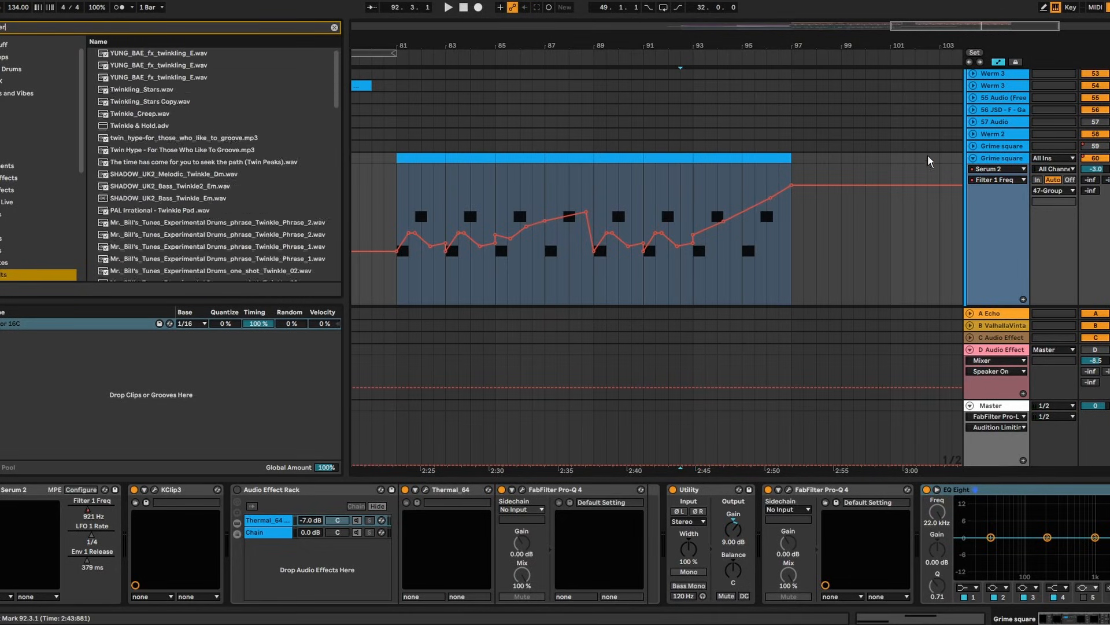
pyautogui.write('b')
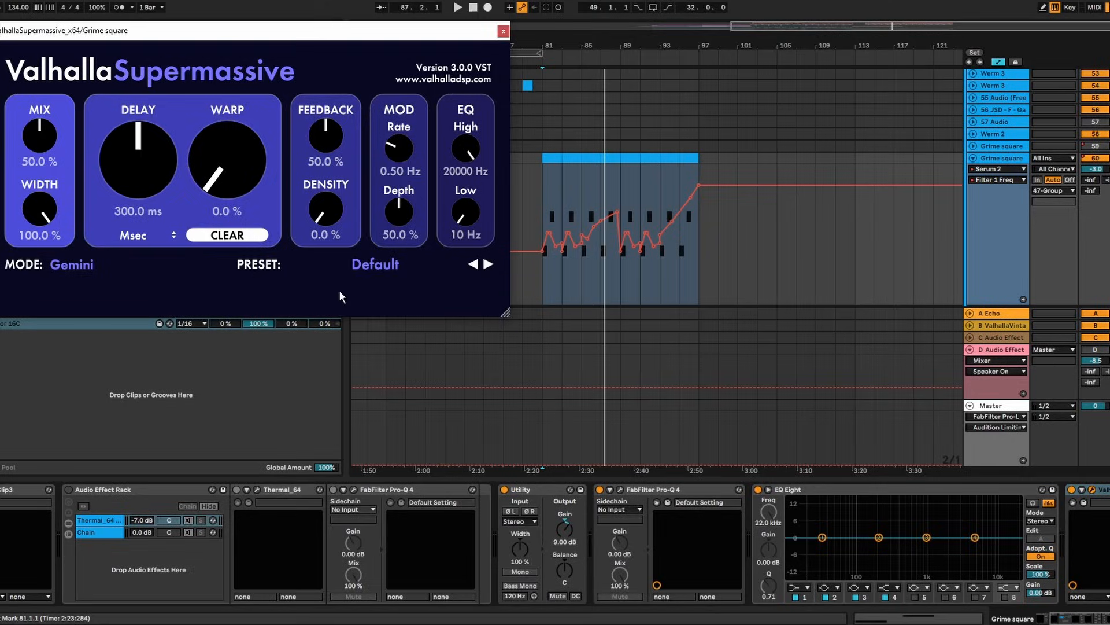
pyautogui.click(339, 265)
pyautogui.click(553, 446)
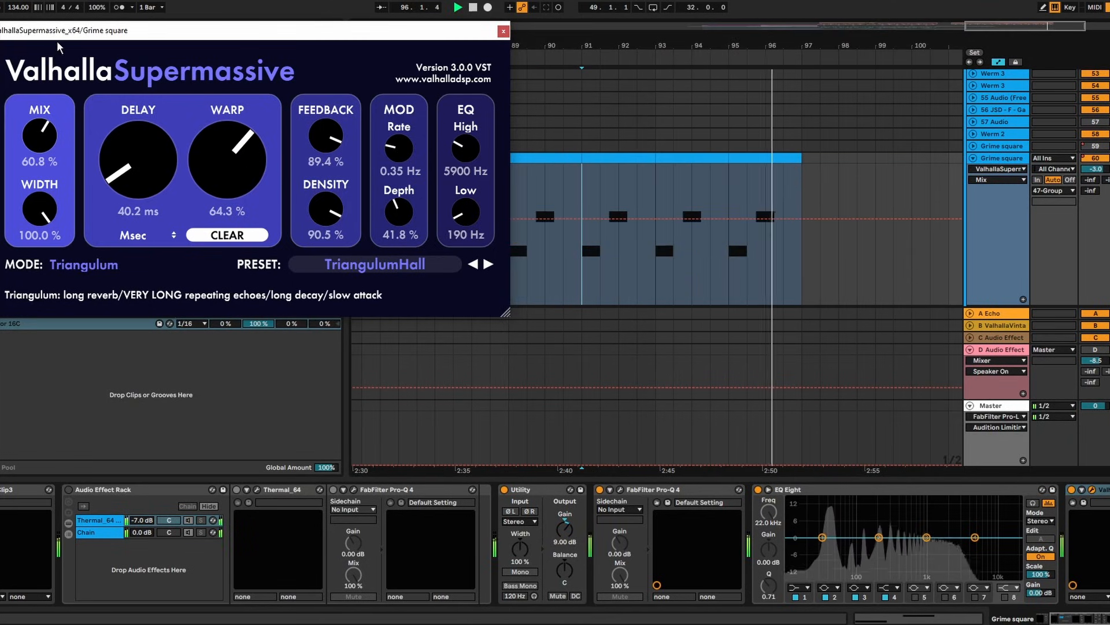
pyautogui.press('space')
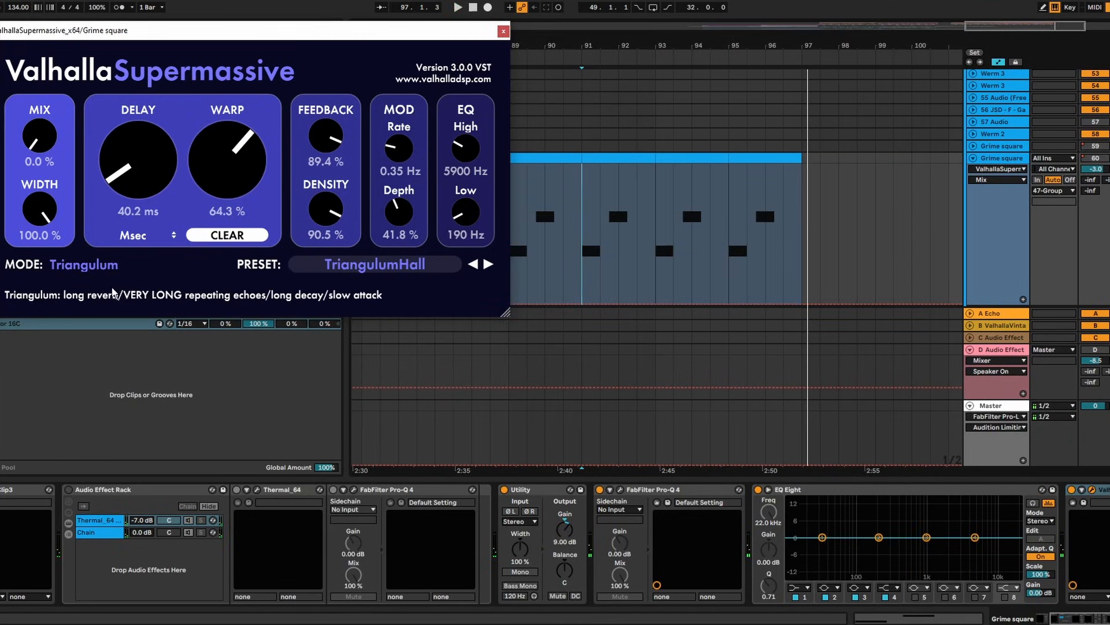
pyautogui.click(674, 254)
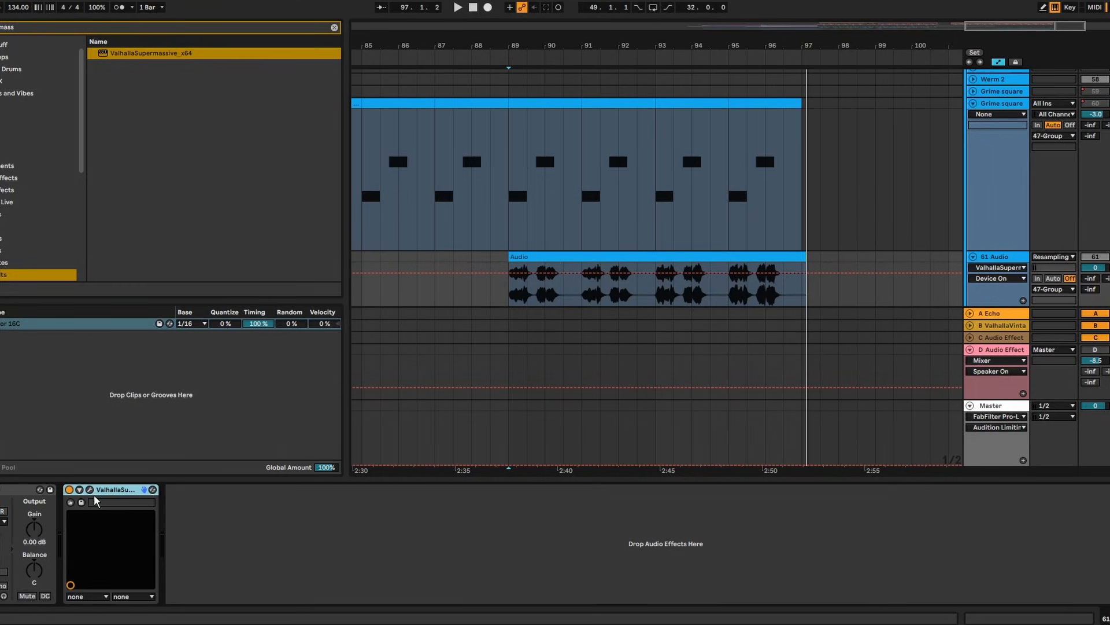
# Lower the Supermassive reverb's high cut to about 2900 Hz
pyautogui.click(90, 490)
pyautogui.click(89, 489)
pyautogui.click(89, 490)
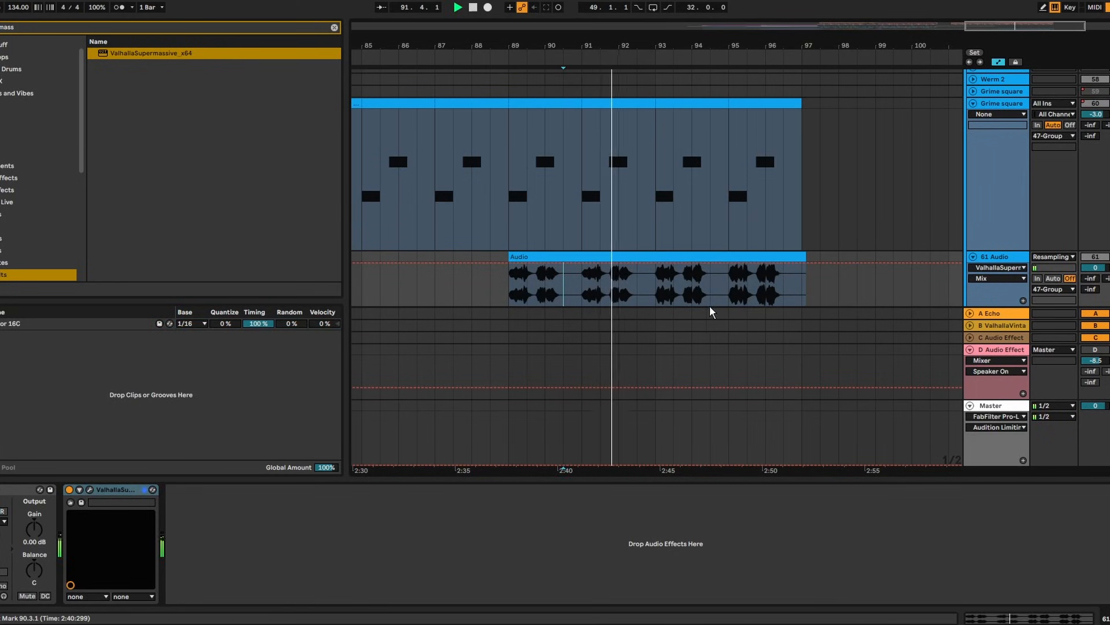
pyautogui.click(89, 490)
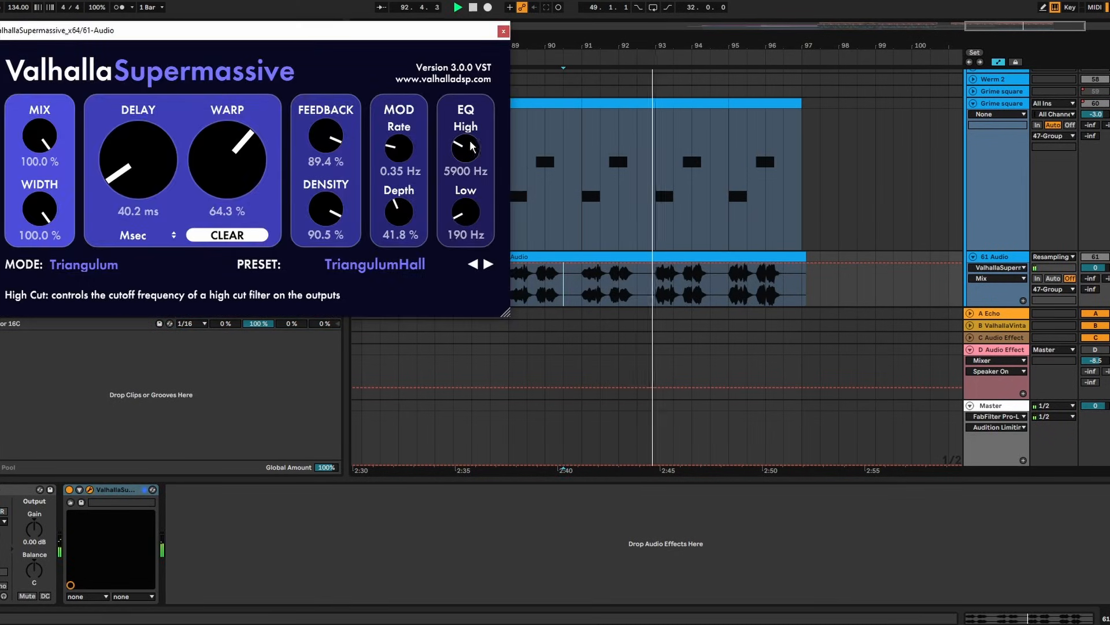
pyautogui.moveTo(471, 145); pyautogui.dragTo(471, 159)
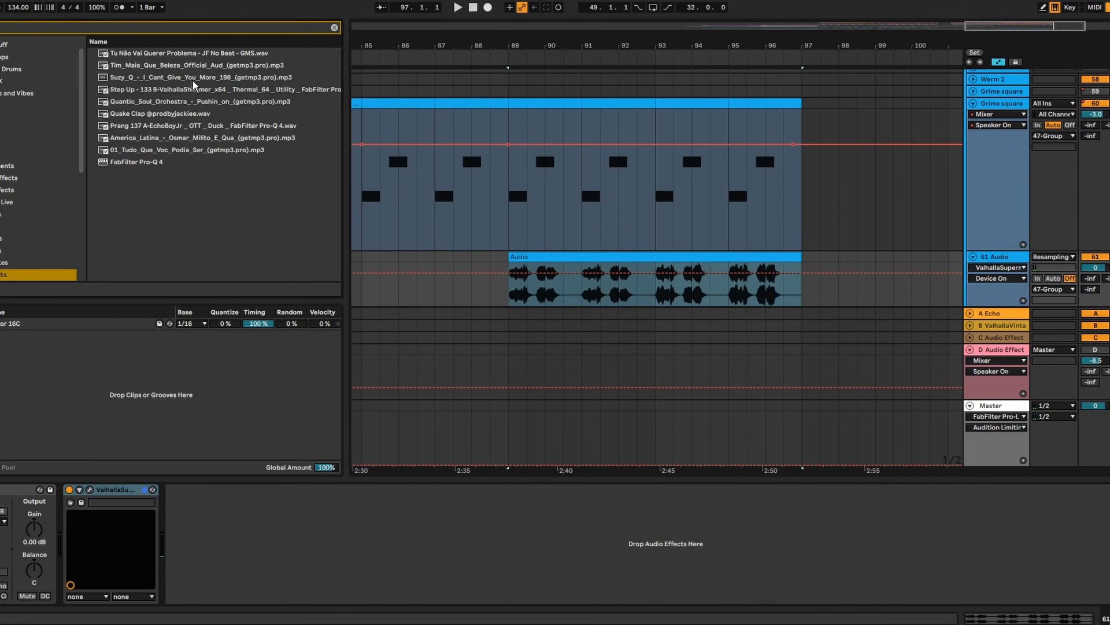
# Add a linear-phase Pro-Q 4 to 61 Audio with a low cut near 430 Hz
pyautogui.moveTo(145, 164); pyautogui.dragTo(1043, 253)
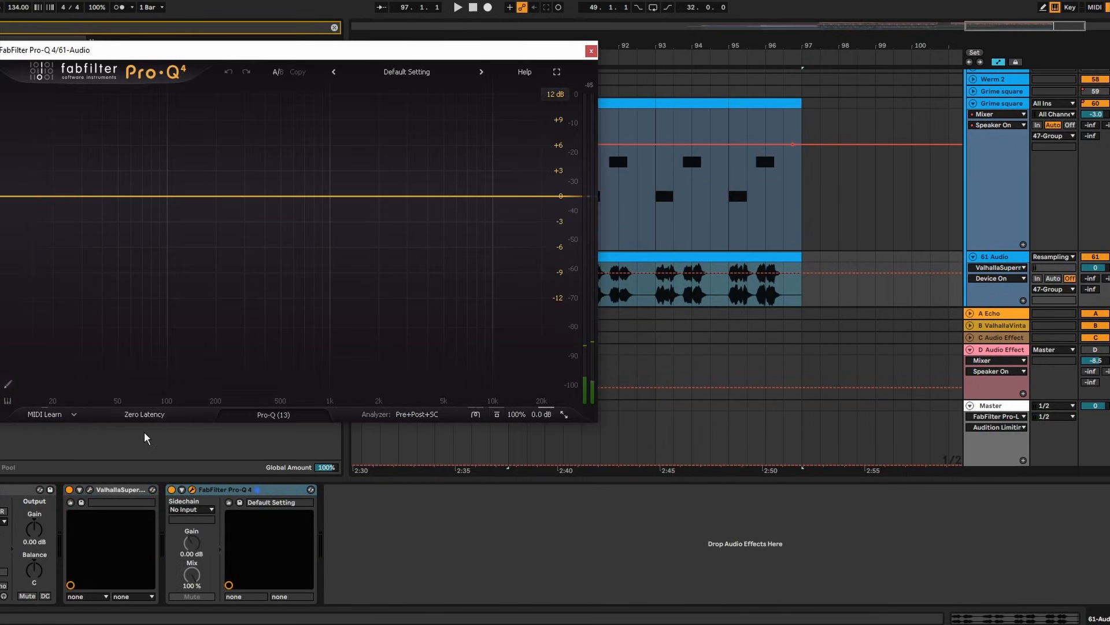
pyautogui.click(144, 414)
pyautogui.click(149, 456)
pyautogui.click(270, 196)
pyautogui.press('space')
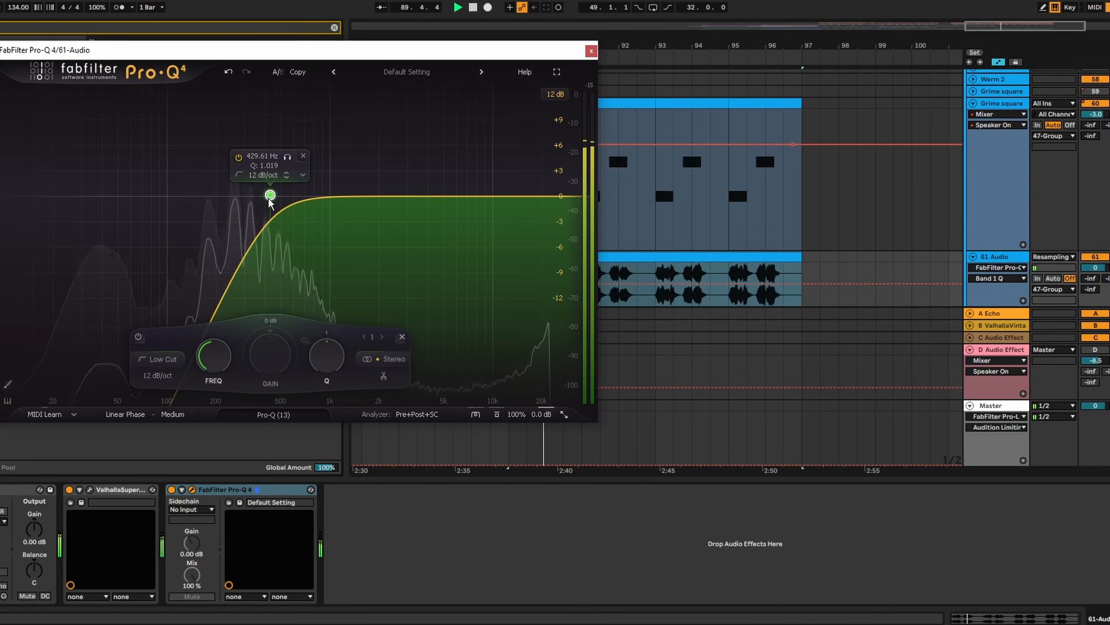
pyautogui.moveTo(270, 196); pyautogui.dragTo(278, 191)
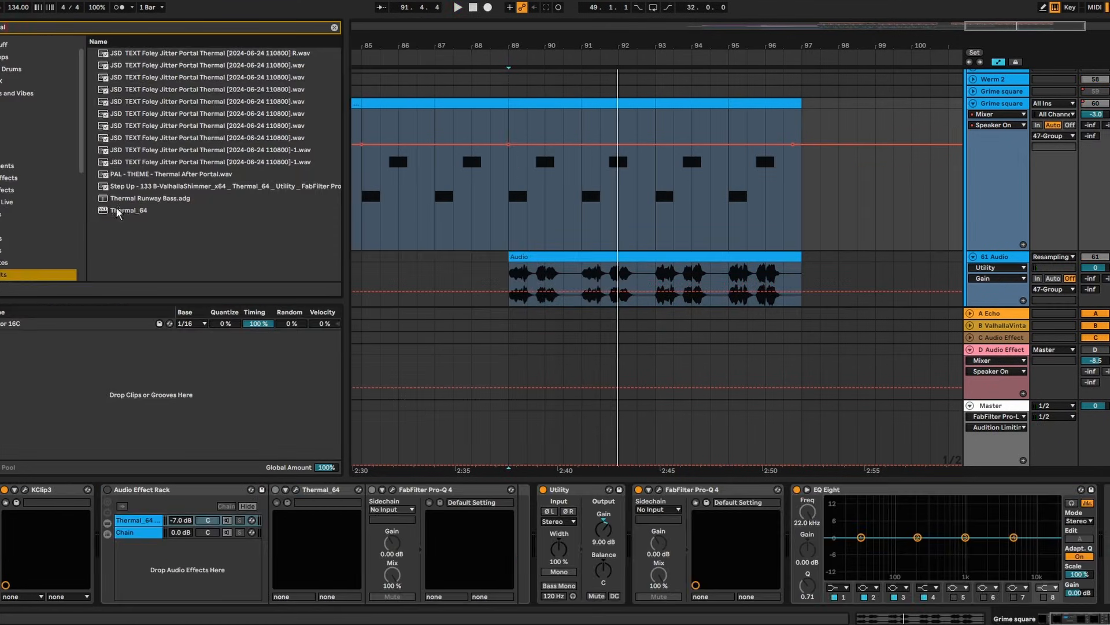
# Close the Thermal window, zoom to bars 84–100, and cue playback from bar 89
pyautogui.click(117, 211)
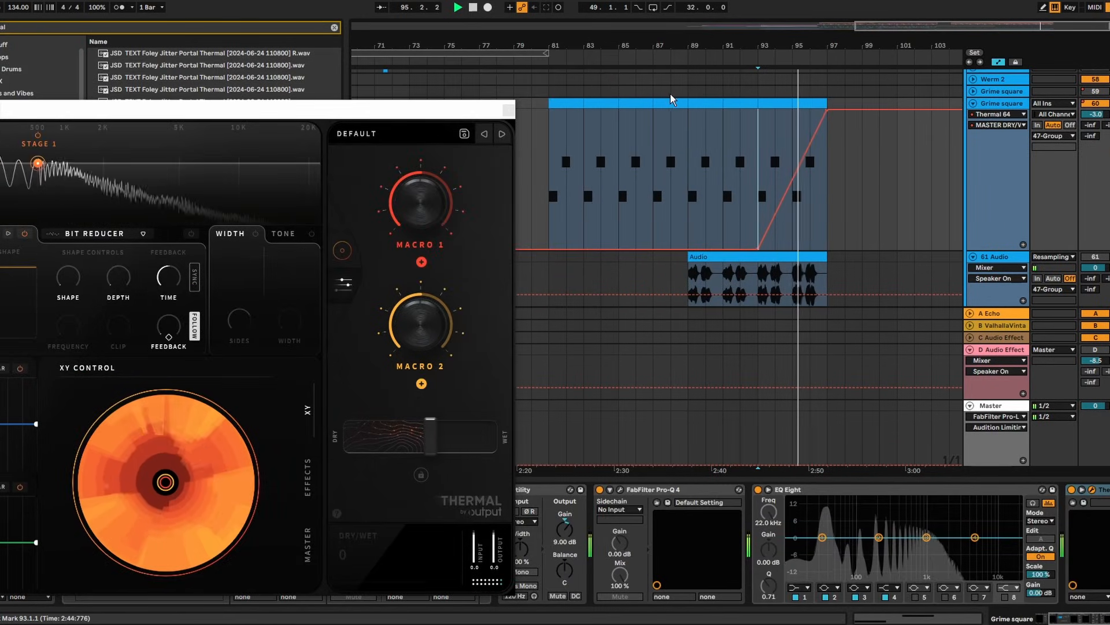
pyautogui.click(509, 110)
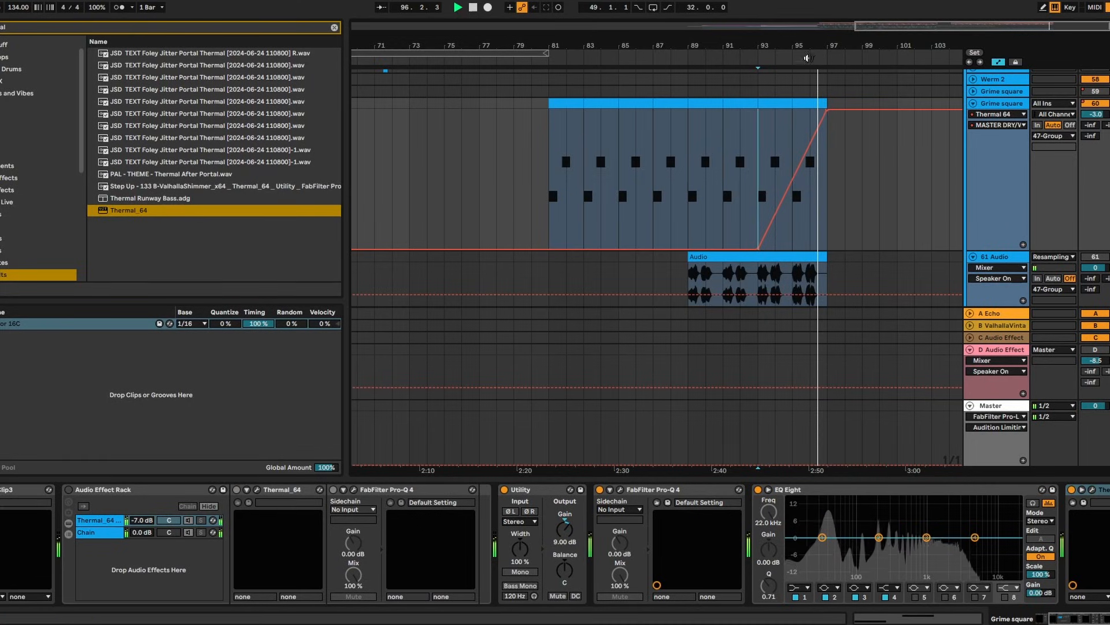
pyautogui.moveTo(808, 48); pyautogui.dragTo(812, 104)
pyautogui.press('space')
pyautogui.click(558, 186)
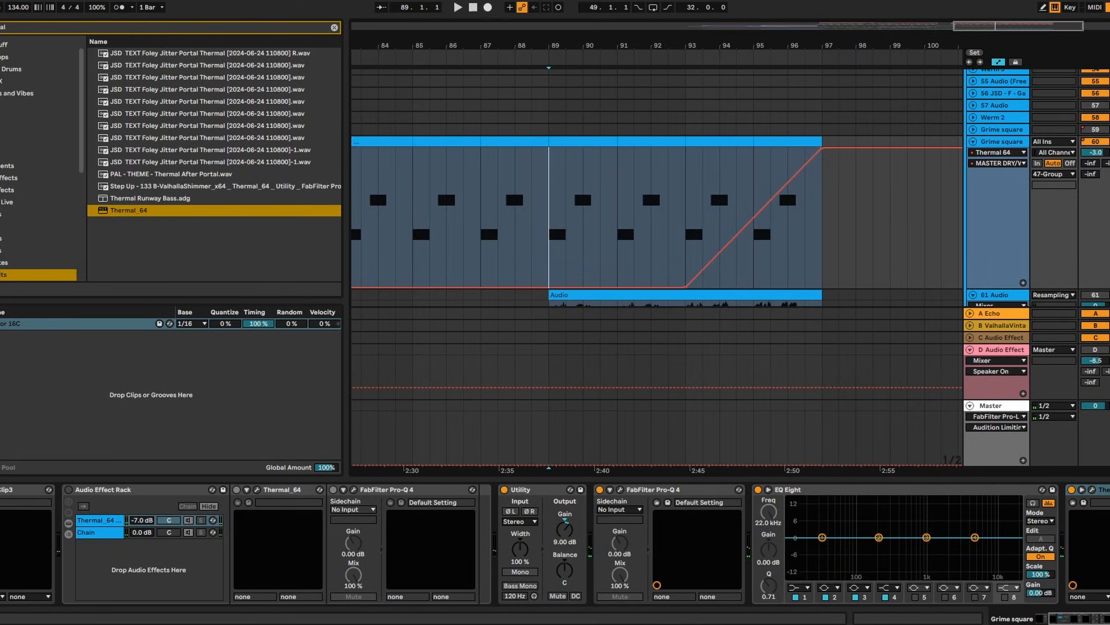
# Solo track 61 Audio and display its effect chain
pyautogui.click(1109, 142)
pyautogui.scroll(-2, 657, 188)
pyautogui.click(1109, 244)
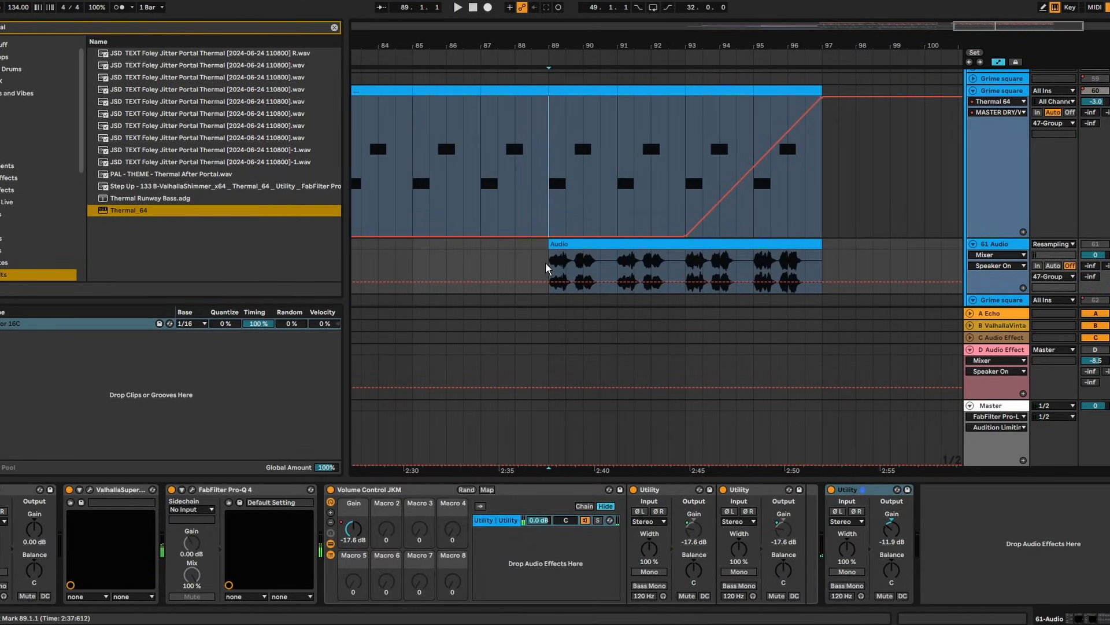
# Record a take onto track 61 and raise its last Utility gain to -10.9 dB
pyautogui.press('F9')
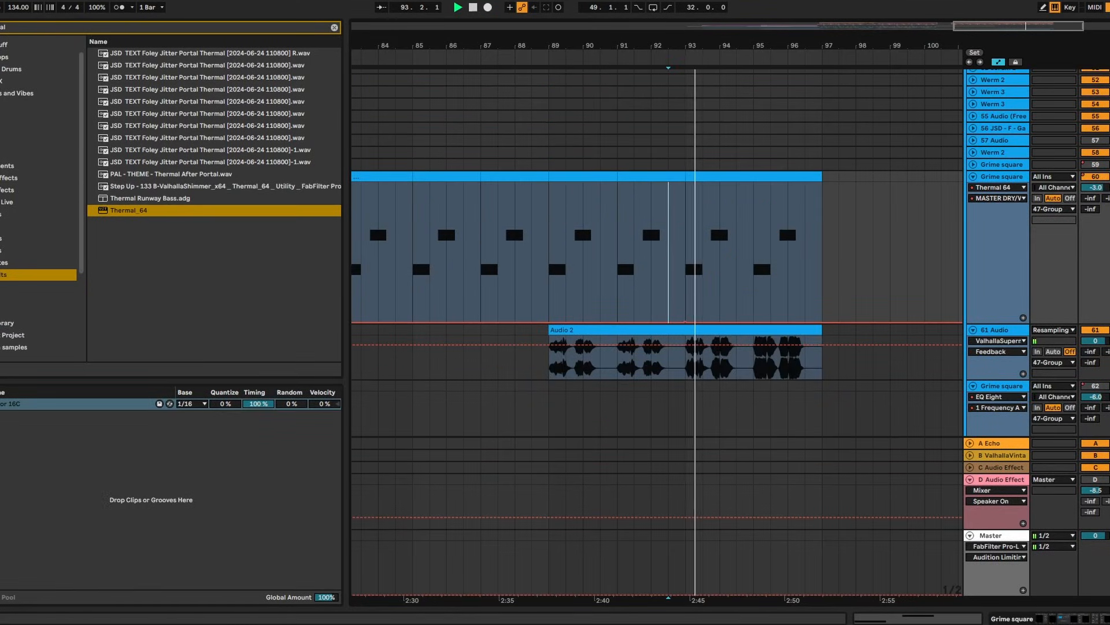
pyautogui.scroll(-4, 865, 303)
pyautogui.click(1006, 238)
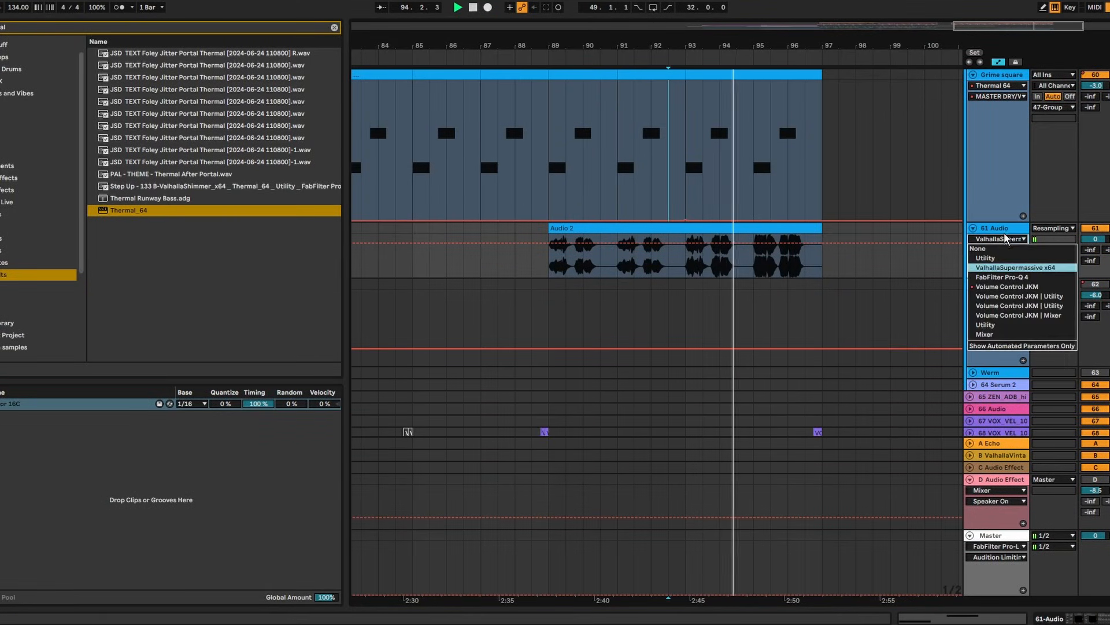
pyautogui.click(1005, 233)
pyautogui.doubleClick(1003, 229)
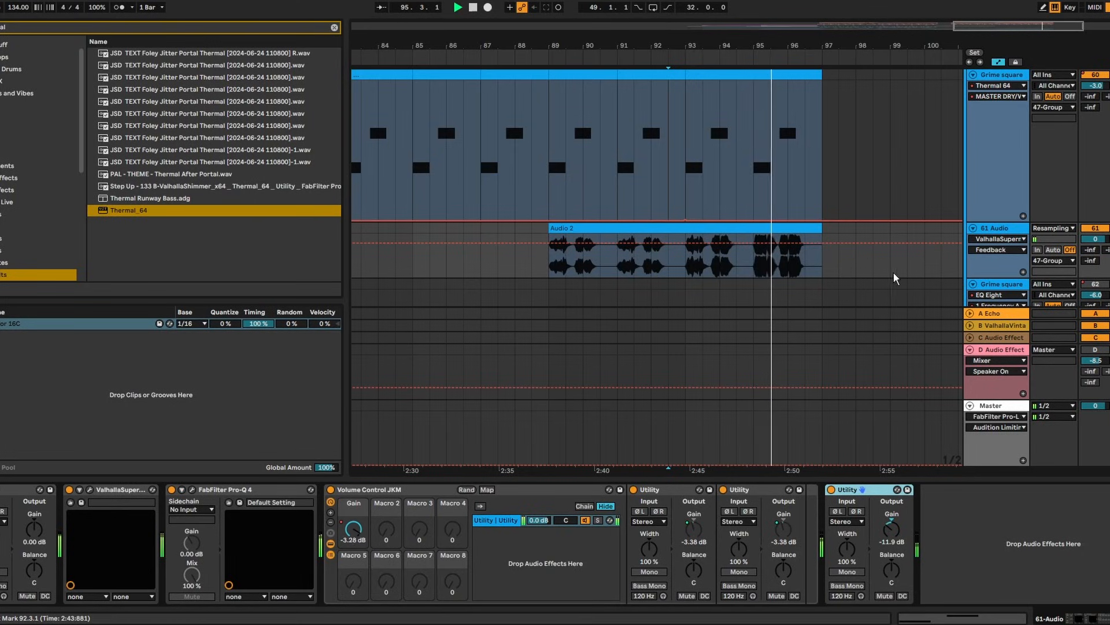
pyautogui.moveTo(884, 537); pyautogui.dragTo(887, 534)
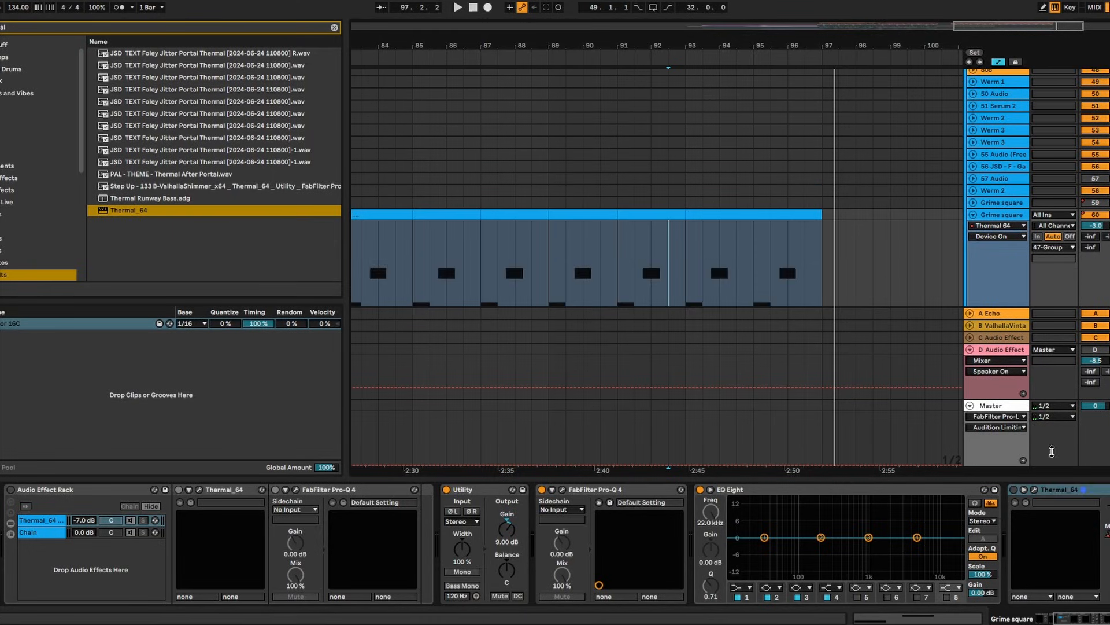
# Show Grime square's Thermal 64 automation and play the arrangement from bar 95
pyautogui.click(998, 137)
pyautogui.click(977, 251)
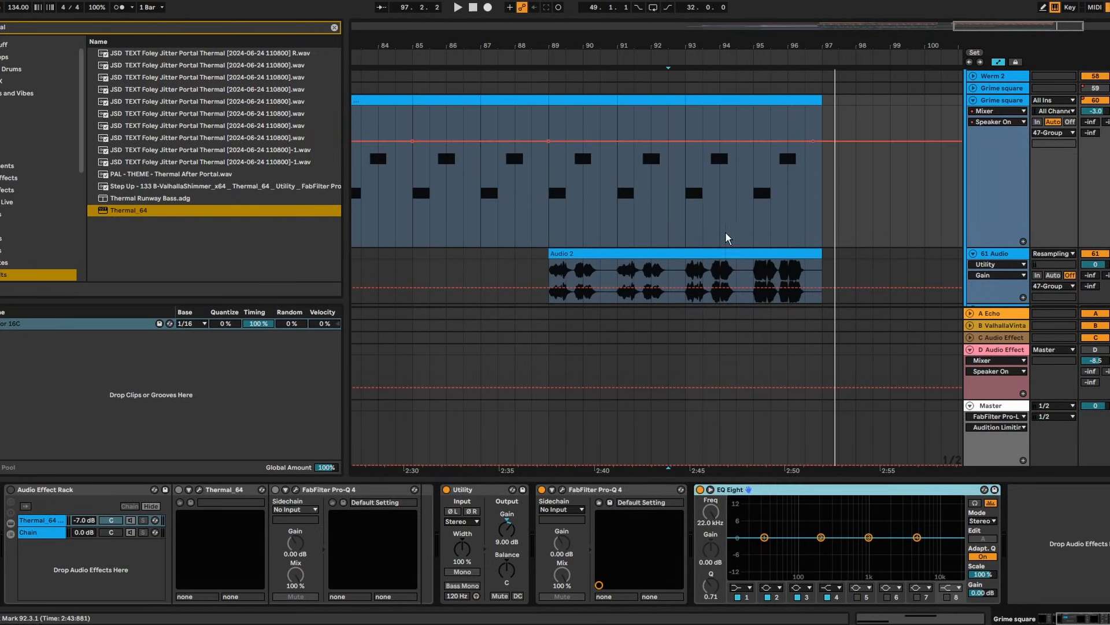
pyautogui.click(760, 287)
pyautogui.click(760, 291)
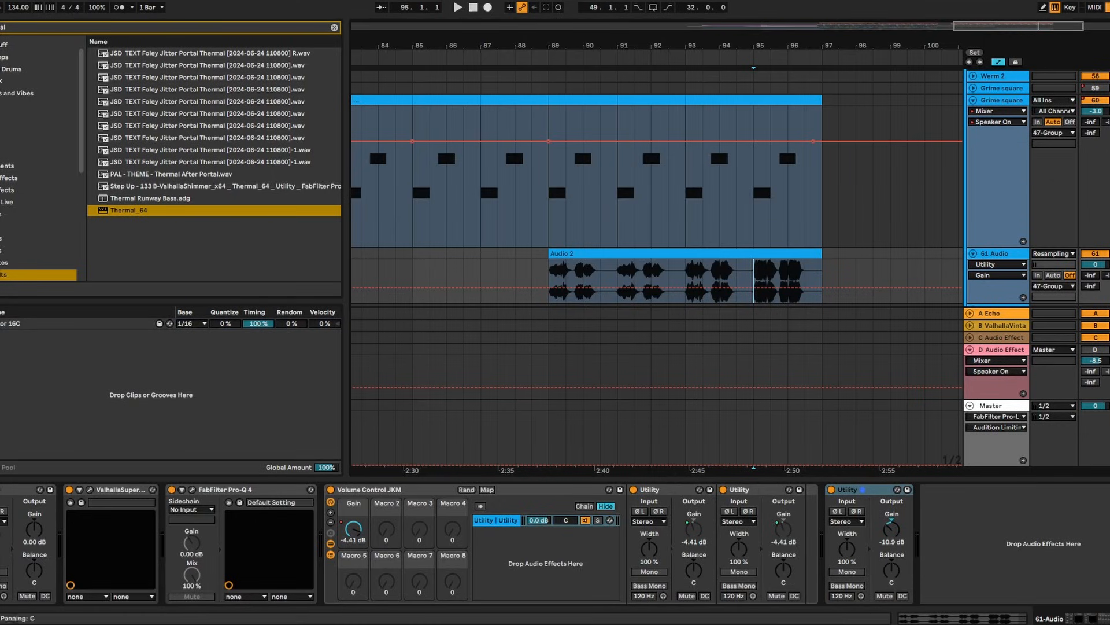
pyautogui.press('space')
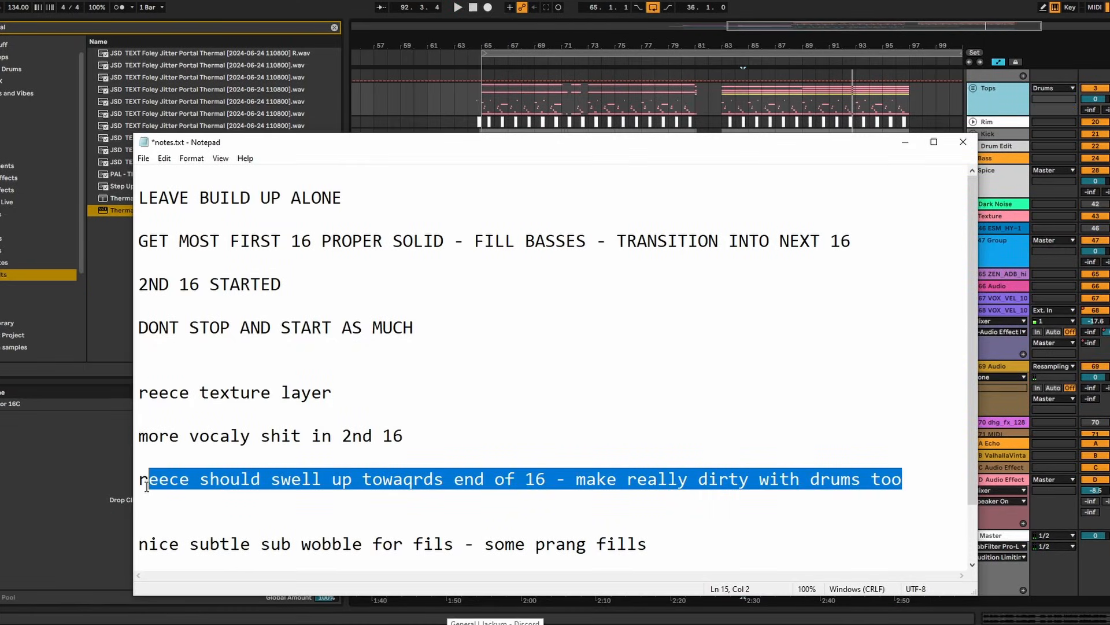
# Delete the reece swell and second-16 vocal lines from the notes, then return to Ableton
pyautogui.moveTo(146, 486); pyautogui.dragTo(127, 493)
pyautogui.press('BackSpace')
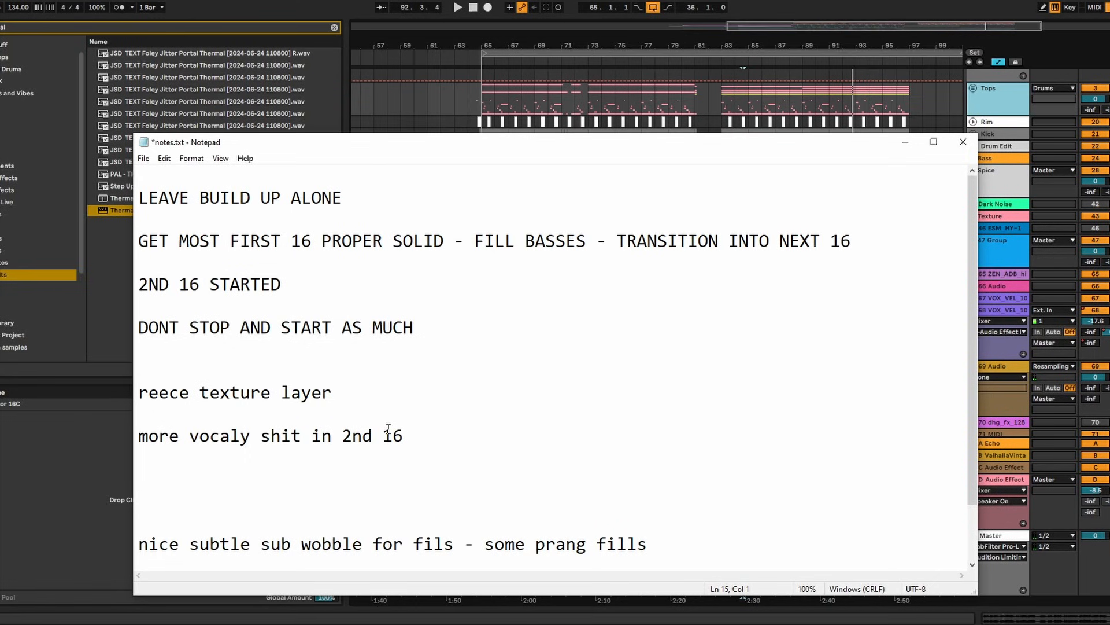
pyautogui.moveTo(426, 444); pyautogui.dragTo(93, 412)
pyautogui.press('BackSpace')
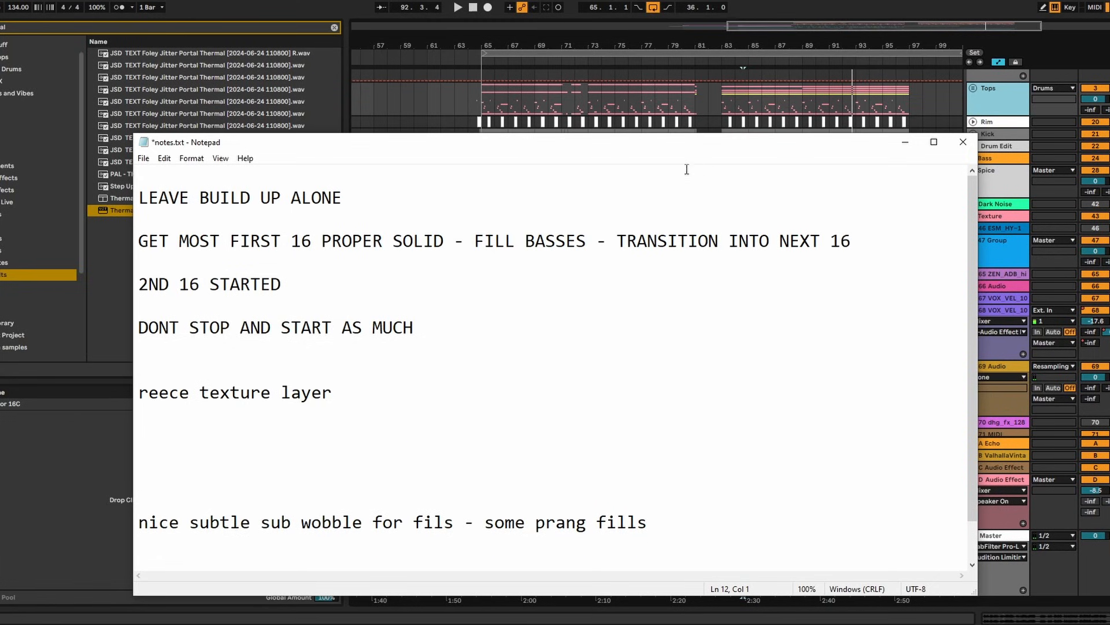
pyautogui.click(905, 142)
pyautogui.scroll(-1, 897, 302)
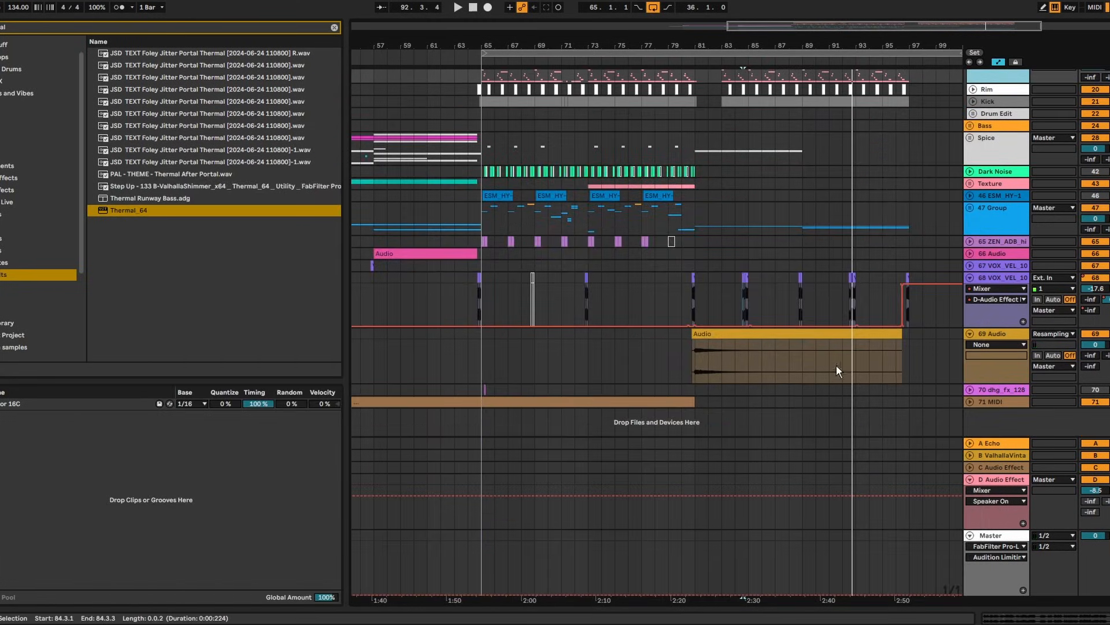
# Unfold 47 Group and group Grime square's devices from Serum 2 through EQ Eight into a rack
pyautogui.click(970, 208)
pyautogui.scroll(-2, 963, 218)
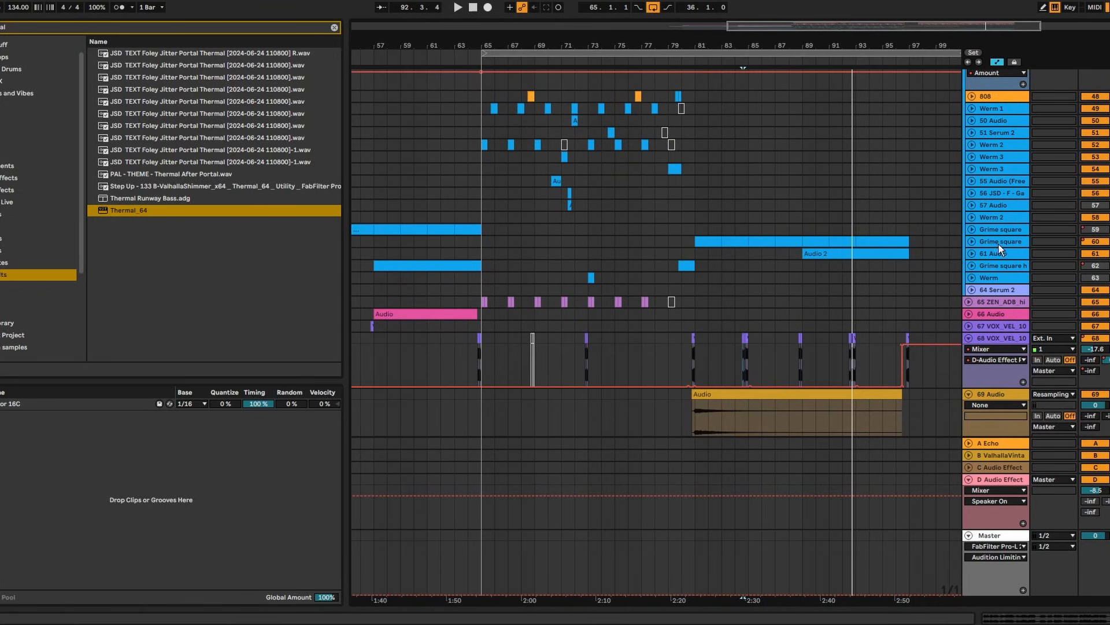
pyautogui.click(996, 230)
pyautogui.doubleClick(991, 243)
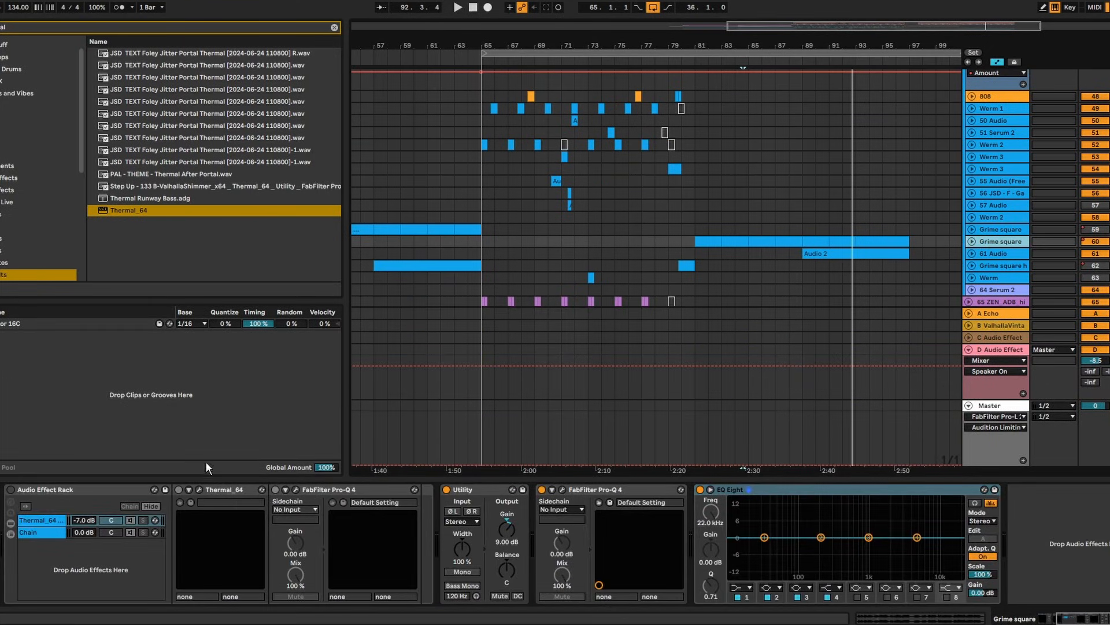
pyautogui.click(1042, 619)
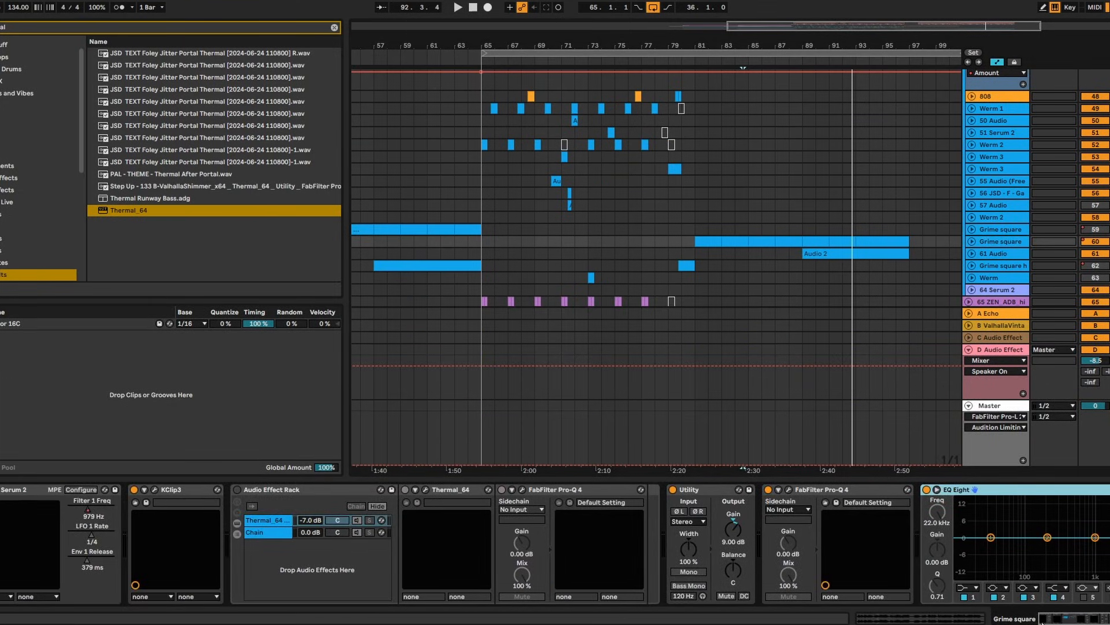
pyautogui.click(23, 493)
pyautogui.keyDown('shift'); pyautogui.click(1097, 491); pyautogui.keyUp('shift')
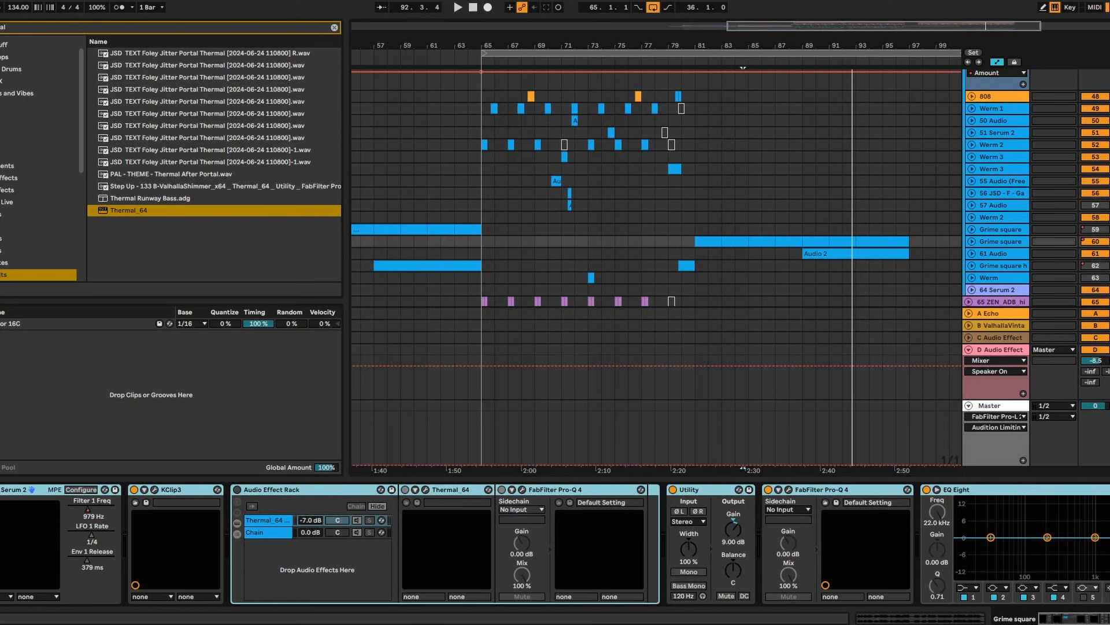
pyautogui.hotkey('ctrl', 'g')
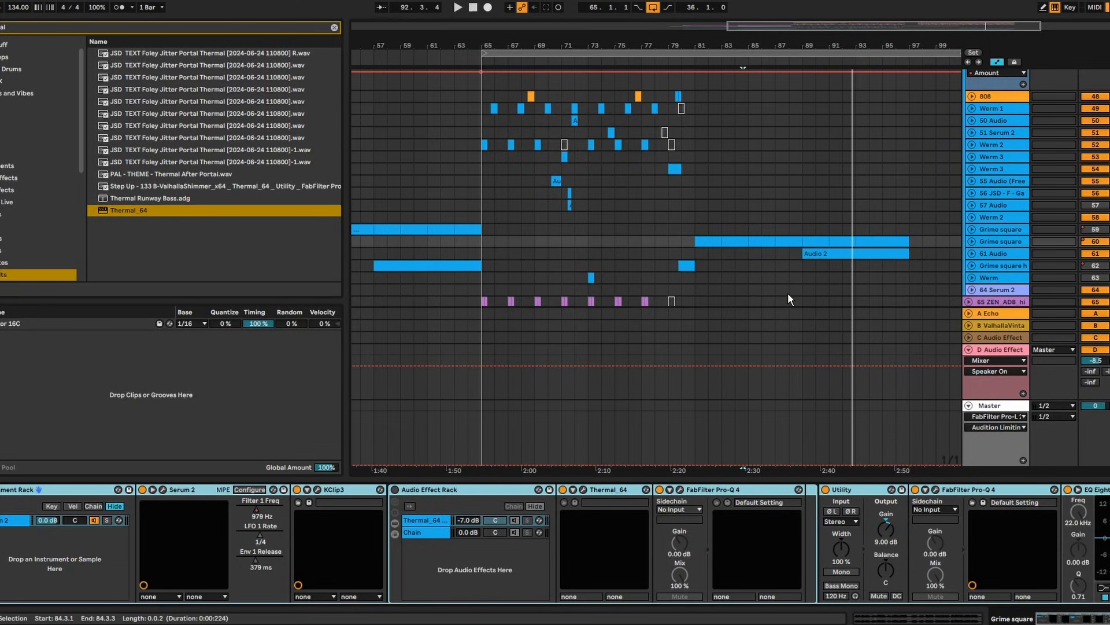
# Play the bar-81 Grime square clip and collapse the Serum 2 and KClip3 devices
pyautogui.click(722, 242)
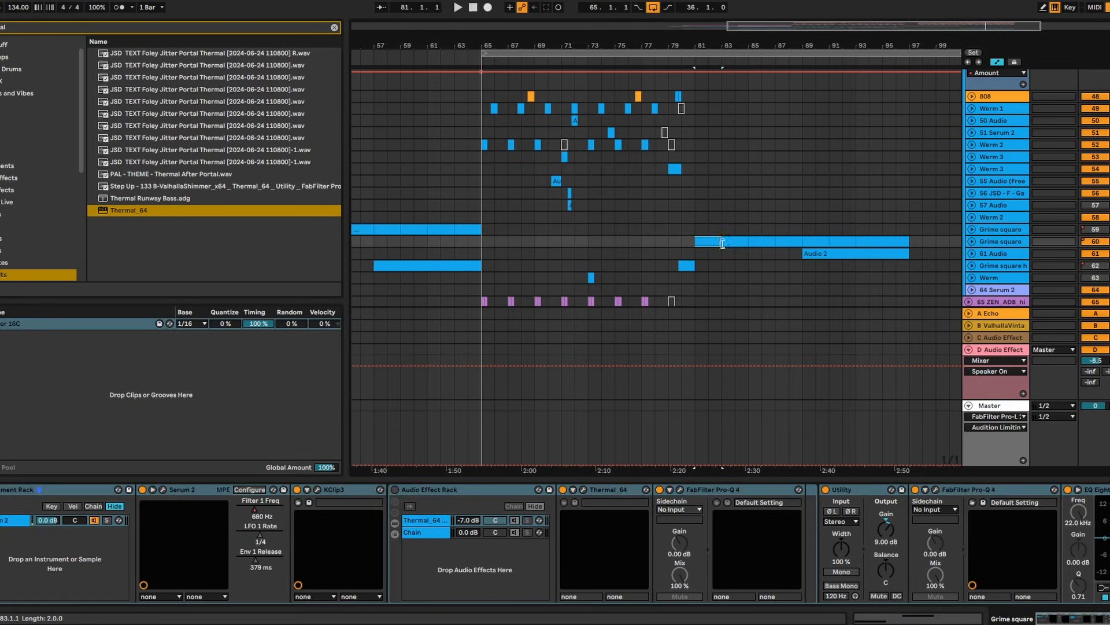
pyautogui.click(1104, 619)
pyautogui.press('space')
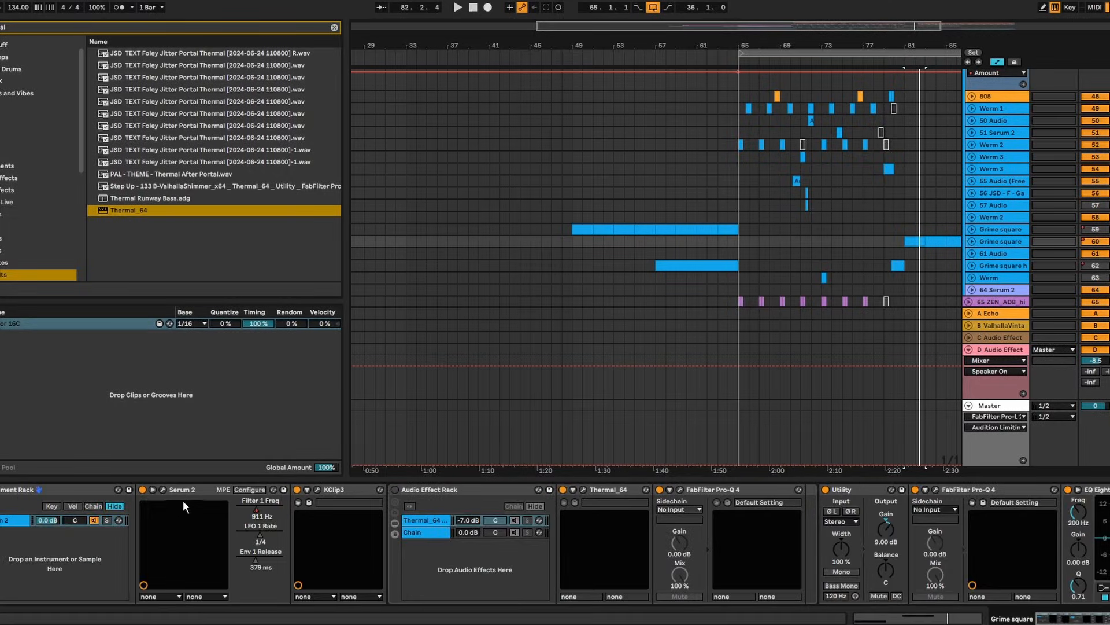
pyautogui.doubleClick(191, 491)
pyautogui.doubleClick(194, 492)
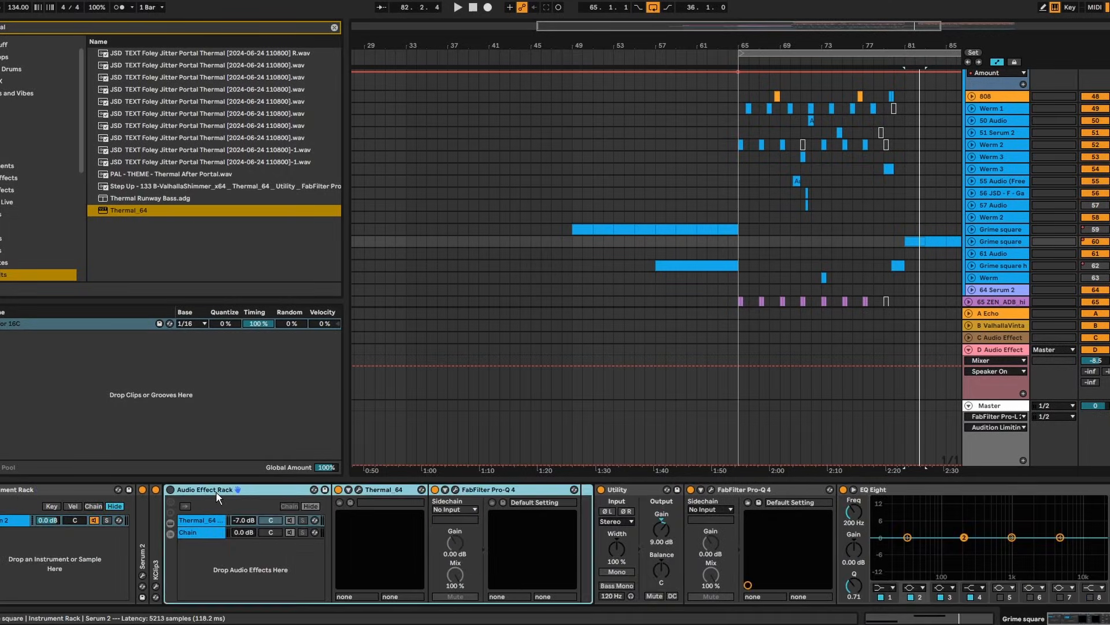
# Collapse the Audio Effect Rack, Utility, Pro-Q 4 and EQ Eight devices
pyautogui.doubleClick(218, 492)
pyautogui.doubleClick(222, 491)
pyautogui.doubleClick(234, 492)
pyautogui.click(222, 490)
pyautogui.doubleClick(288, 493)
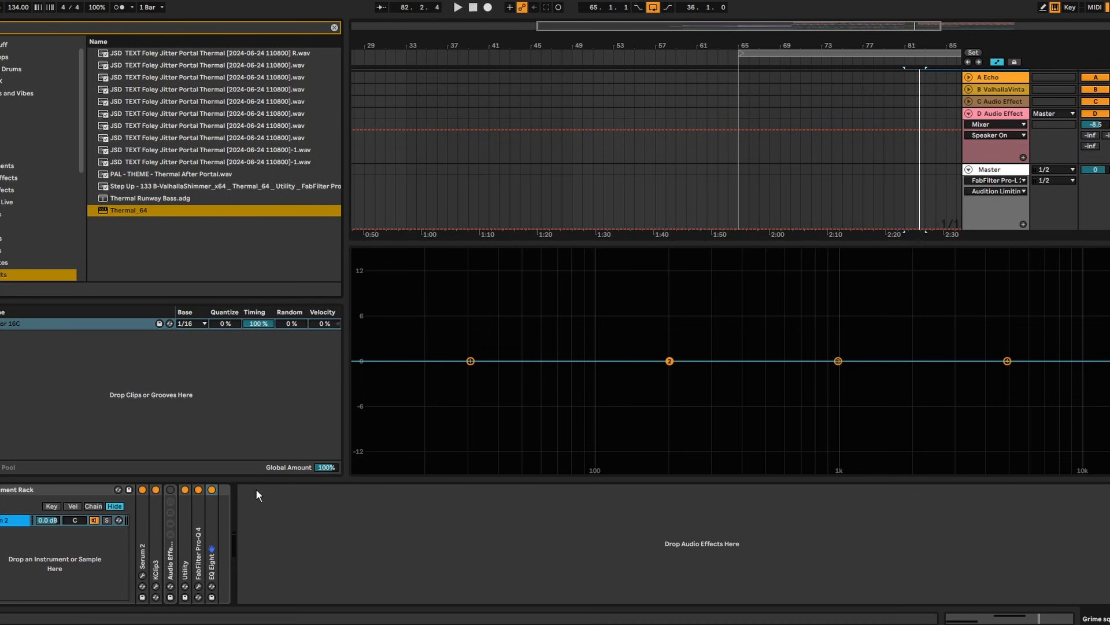
# Search the browser for 'texture' and select the DBM_TEXTURES_HEAVYDIRT_07 sample
pyautogui.write('texture')
pyautogui.scroll(-1, 50, 167)
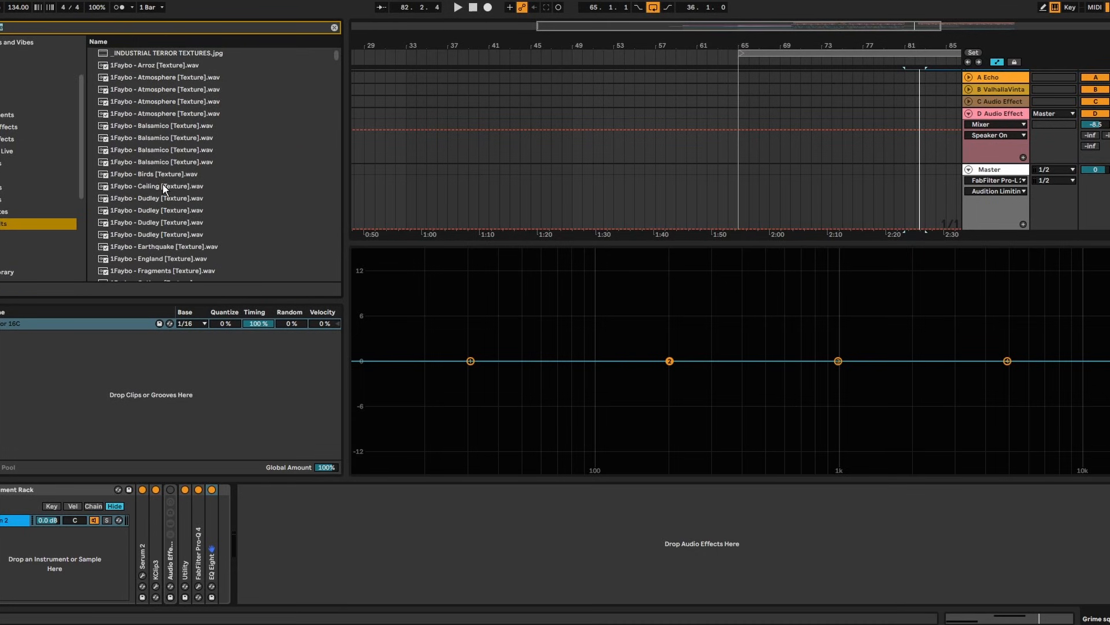
pyautogui.scroll(-3, 183, 190)
pyautogui.scroll(-5, 184, 191)
pyautogui.click(183, 178)
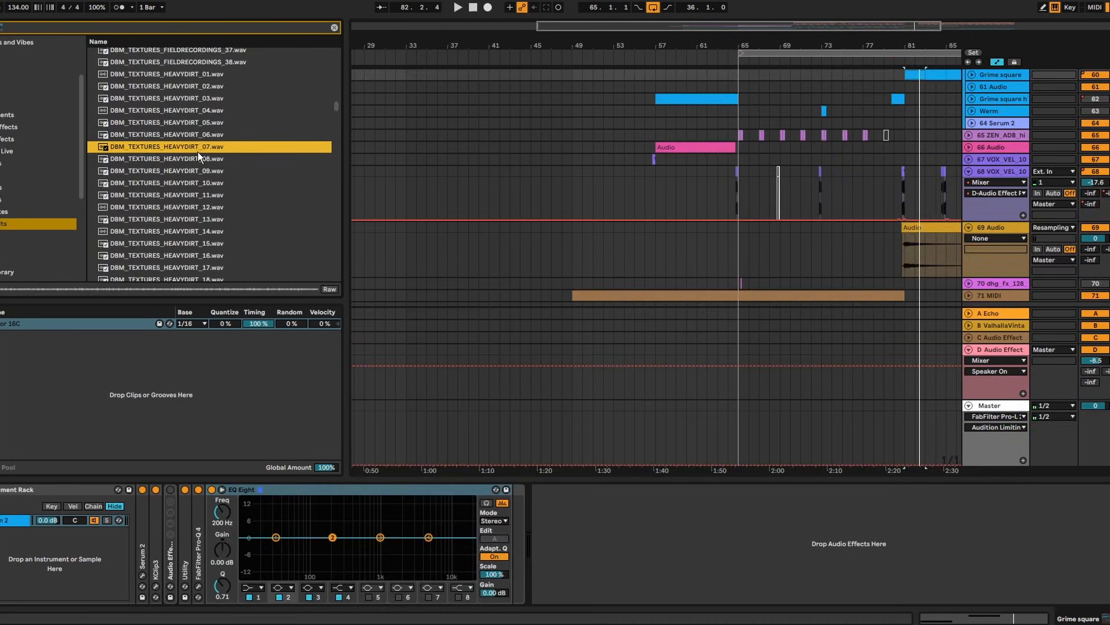
# Create a second chain in the rack and load HEAVYDIRT_07 into it
pyautogui.rightClick(60, 568)
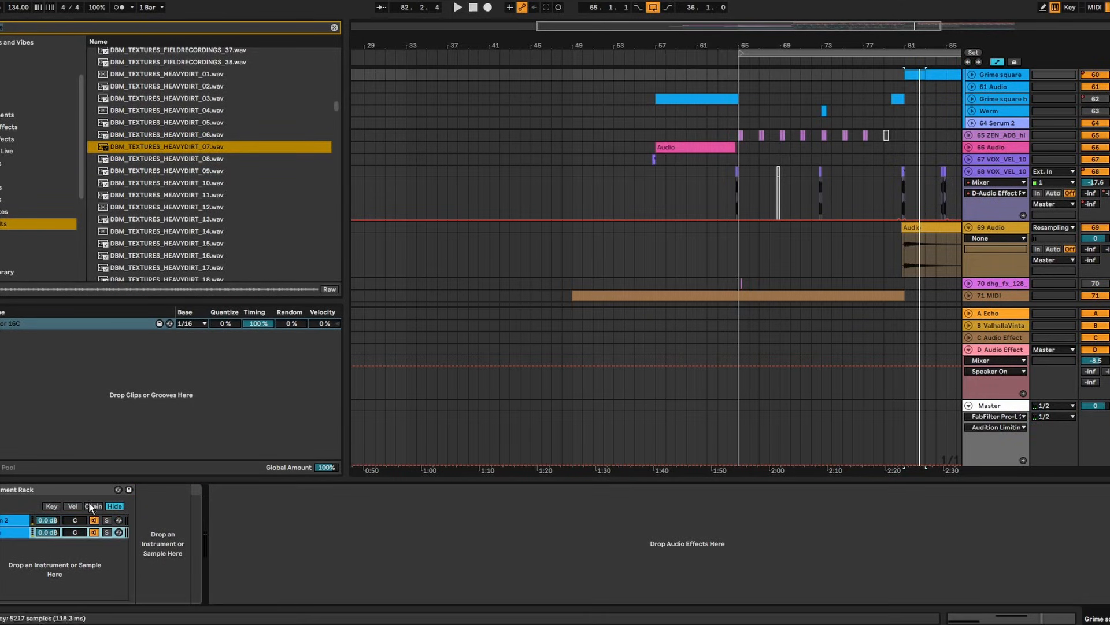
pyautogui.click(1, 521)
pyautogui.click(4, 533)
pyautogui.click(8, 523)
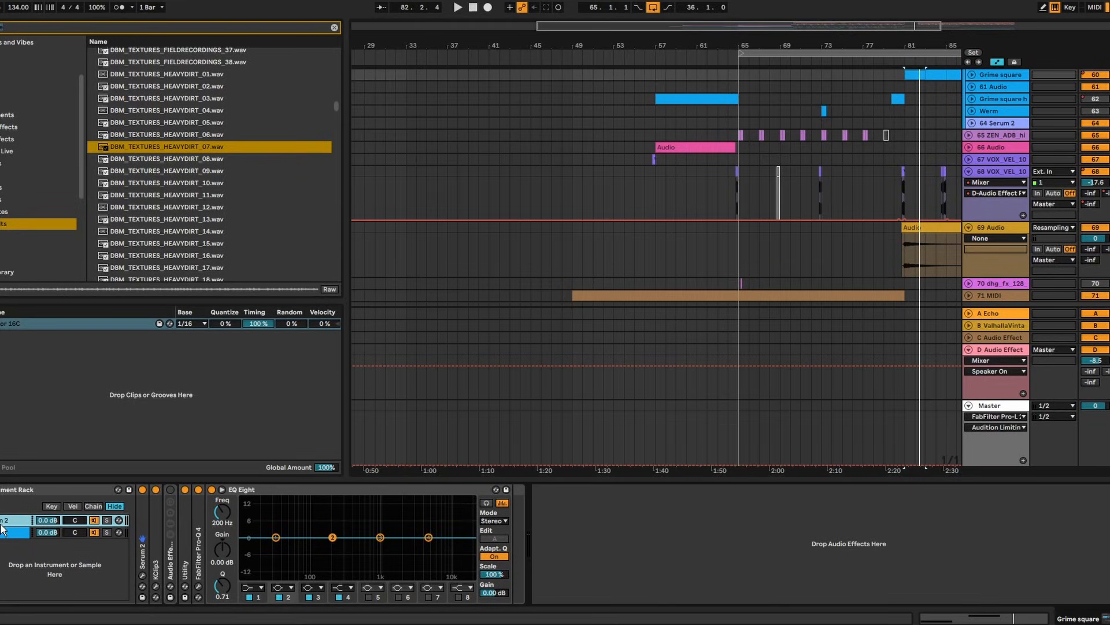
pyautogui.click(2, 533)
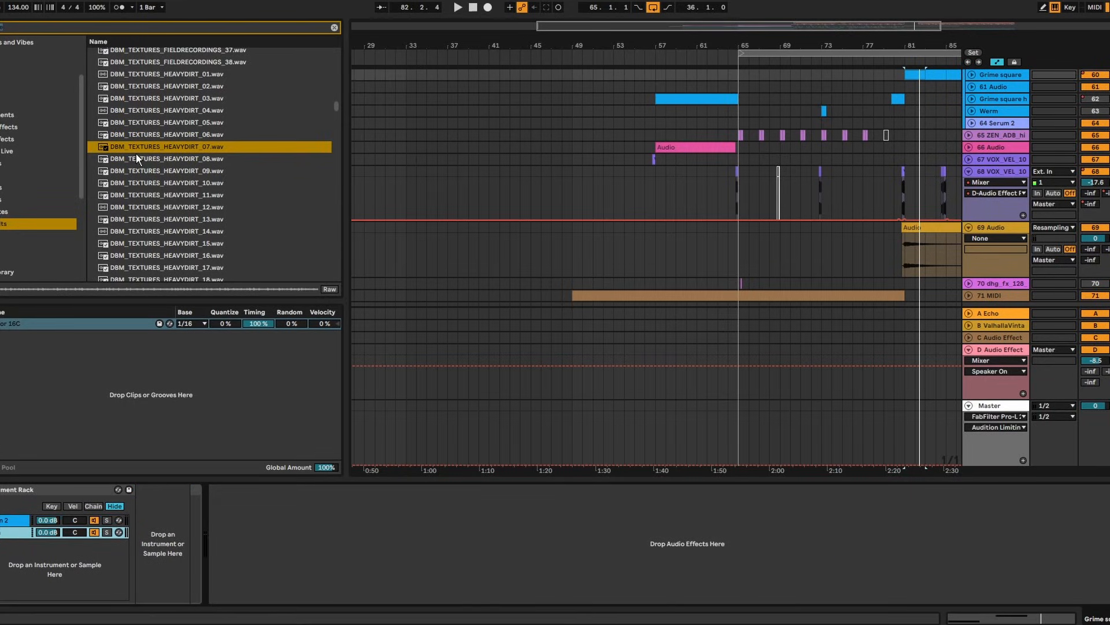
pyautogui.moveTo(137, 150); pyautogui.dragTo(1, 542)
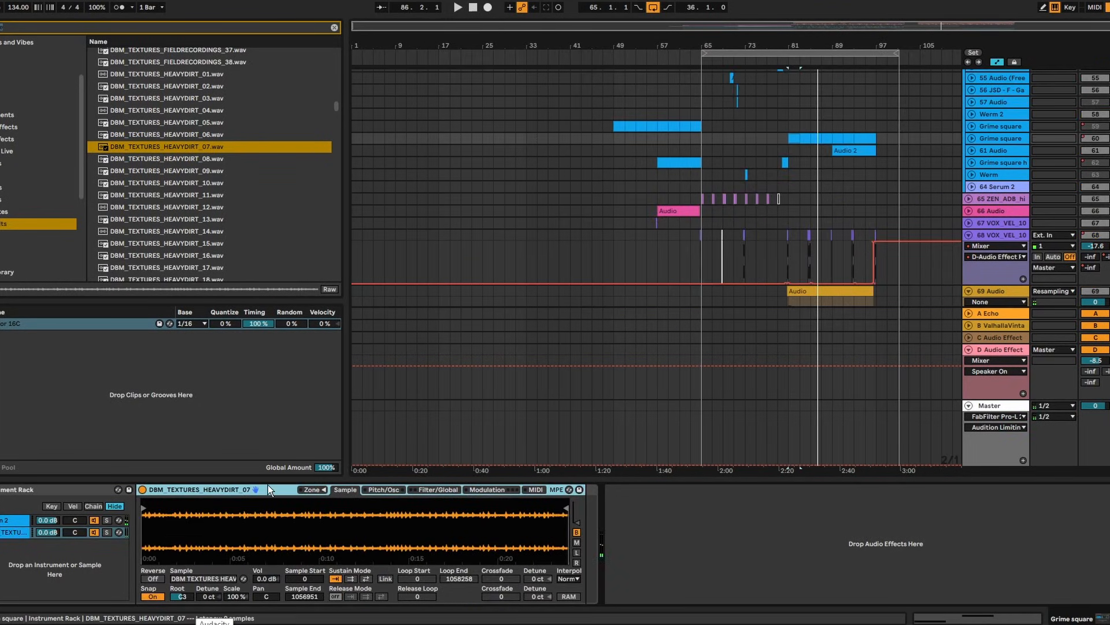
# Transpose the HEAVYDIRT_07 sample up 42 semitones while auditioning it
pyautogui.click(381, 489)
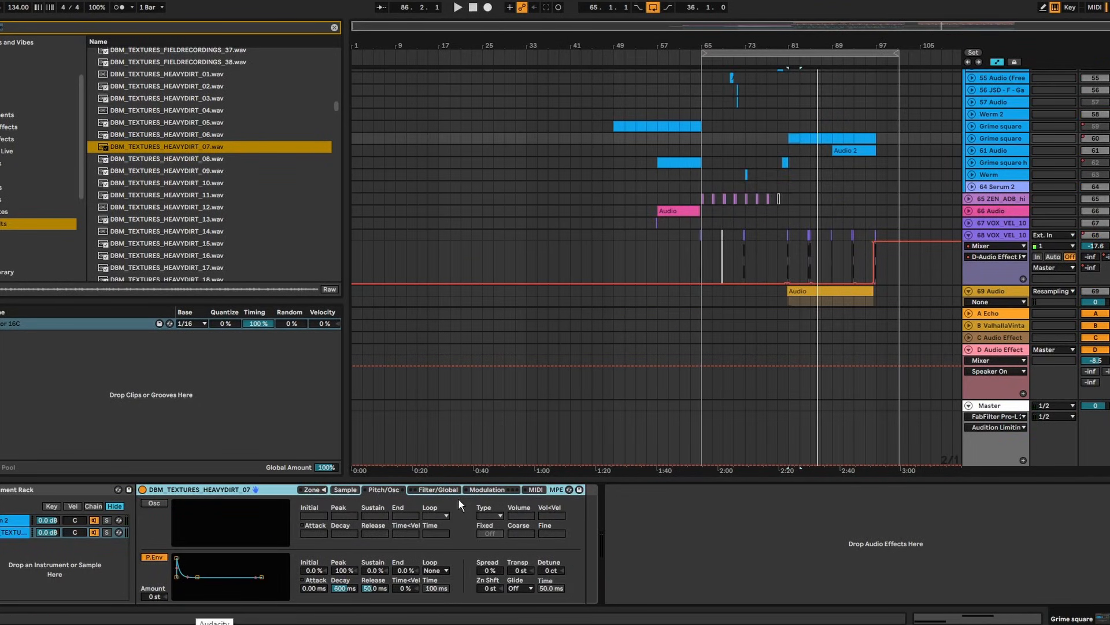
pyautogui.press('space')
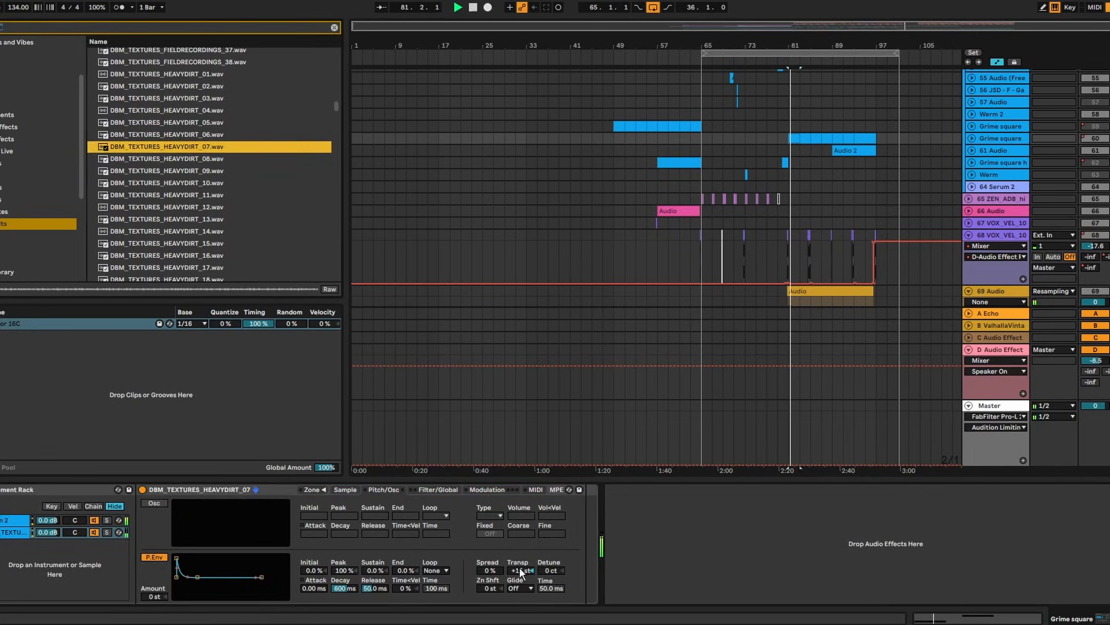
pyautogui.moveTo(522, 570); pyautogui.dragTo(522, 523)
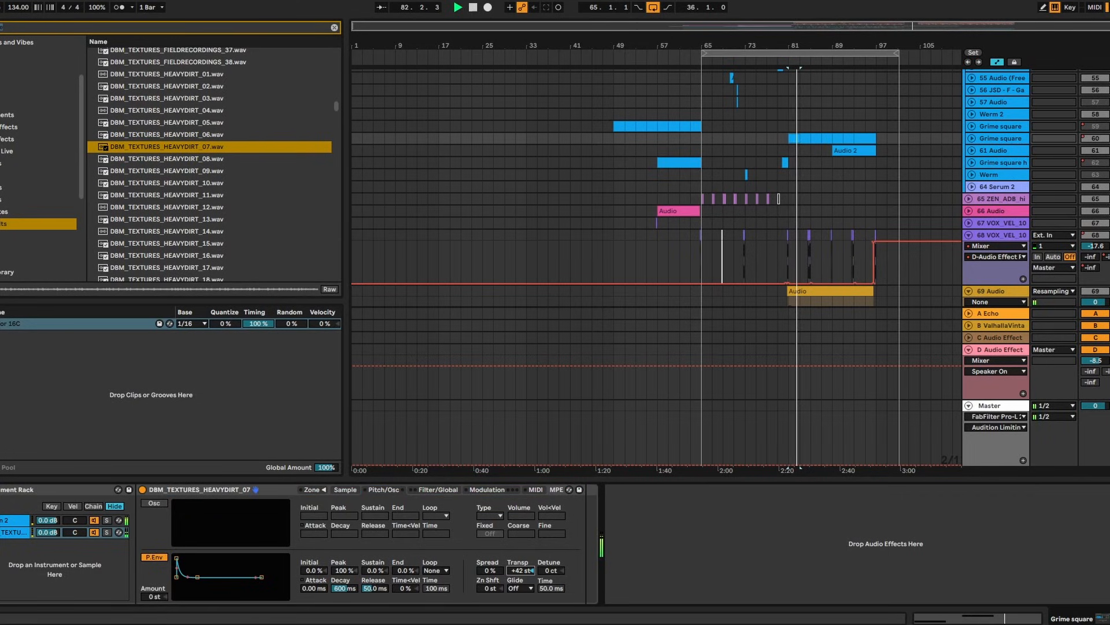
pyautogui.click(344, 490)
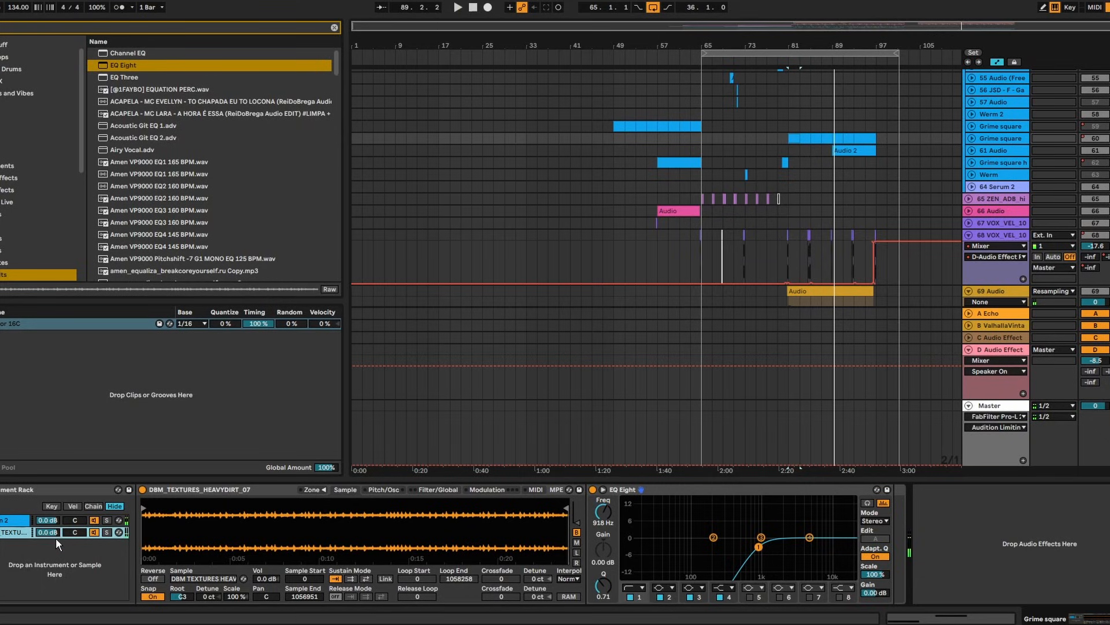
# Audition the texture layer from bar 81 and lower its chain volume to -7 dB
pyautogui.press('space')
pyautogui.press('Down')
pyautogui.press('Down')
pyautogui.press('Down')
pyautogui.press('Down')
pyautogui.press('Down')
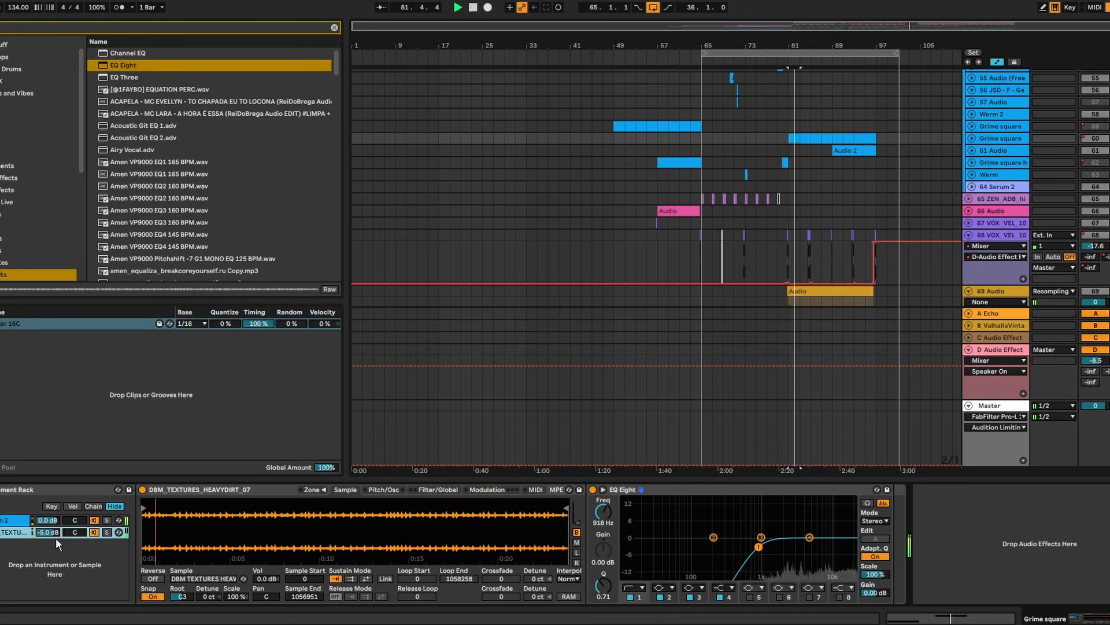
pyautogui.press('space')
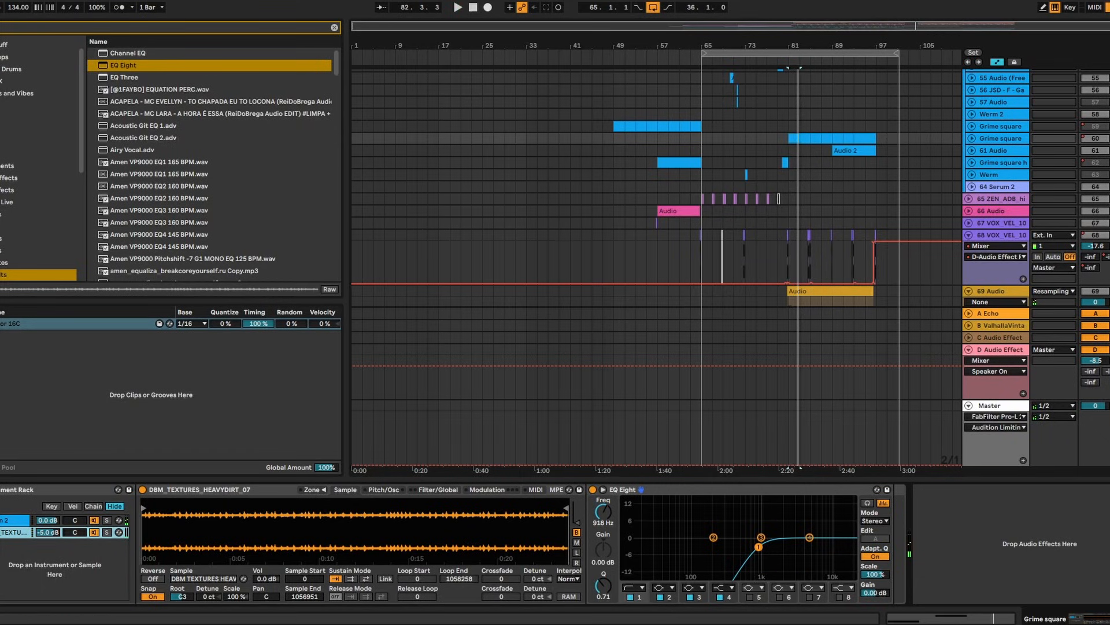
pyautogui.press('space')
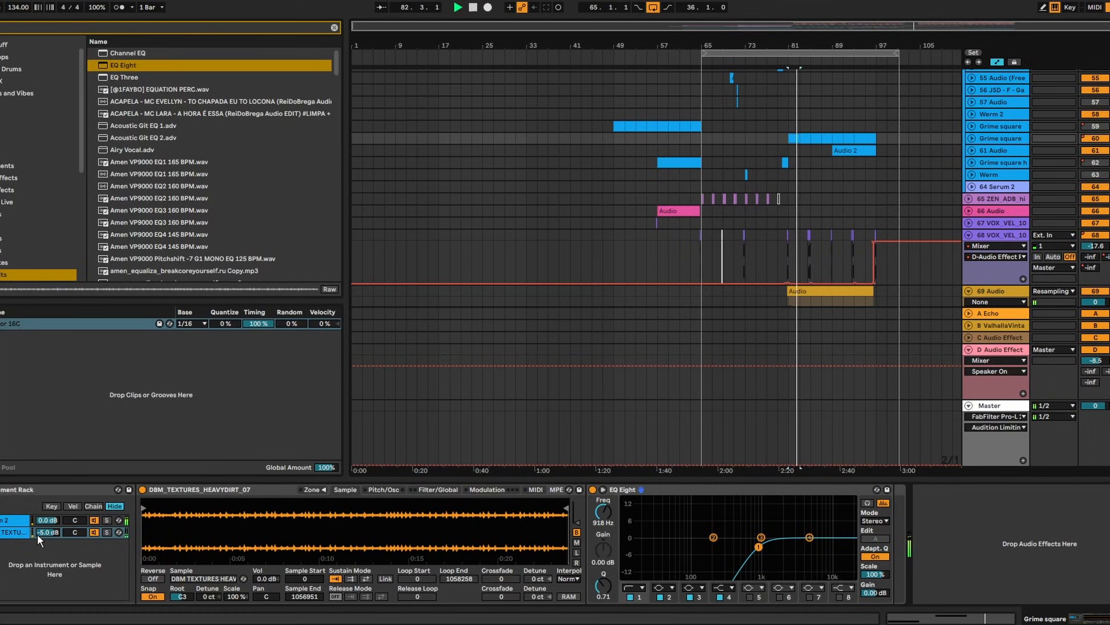
pyautogui.moveTo(37, 534); pyautogui.dragTo(39, 541)
pyautogui.click(442, 491)
pyautogui.press('space')
# Play the Grime square clip at bar 81, then rename the track to Reece
pyautogui.click(779, 129)
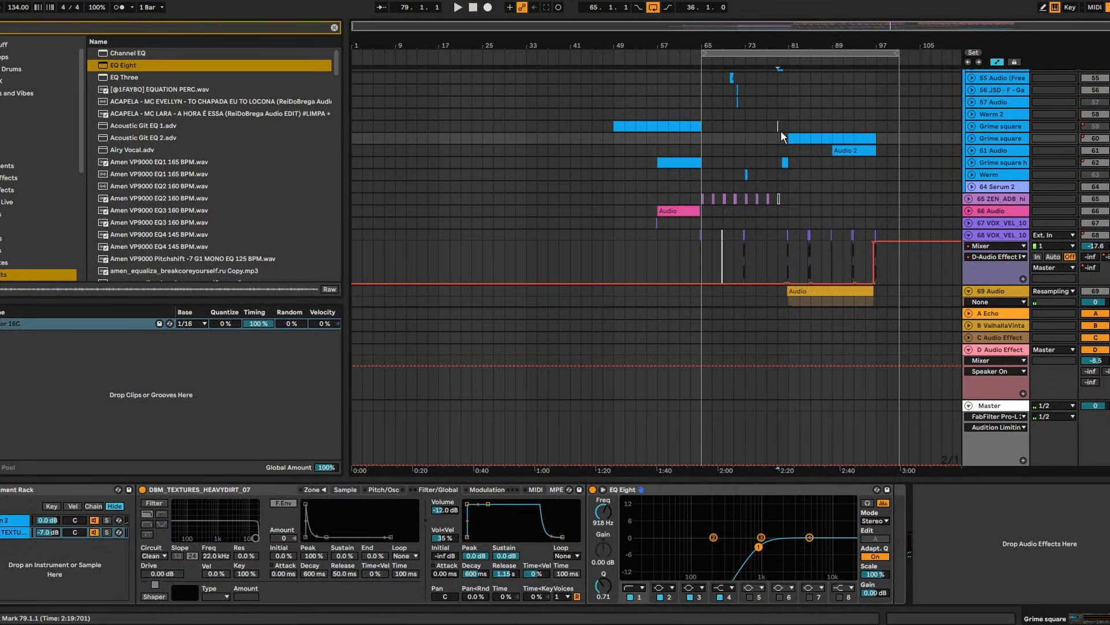
pyautogui.click(794, 139)
pyautogui.press('space')
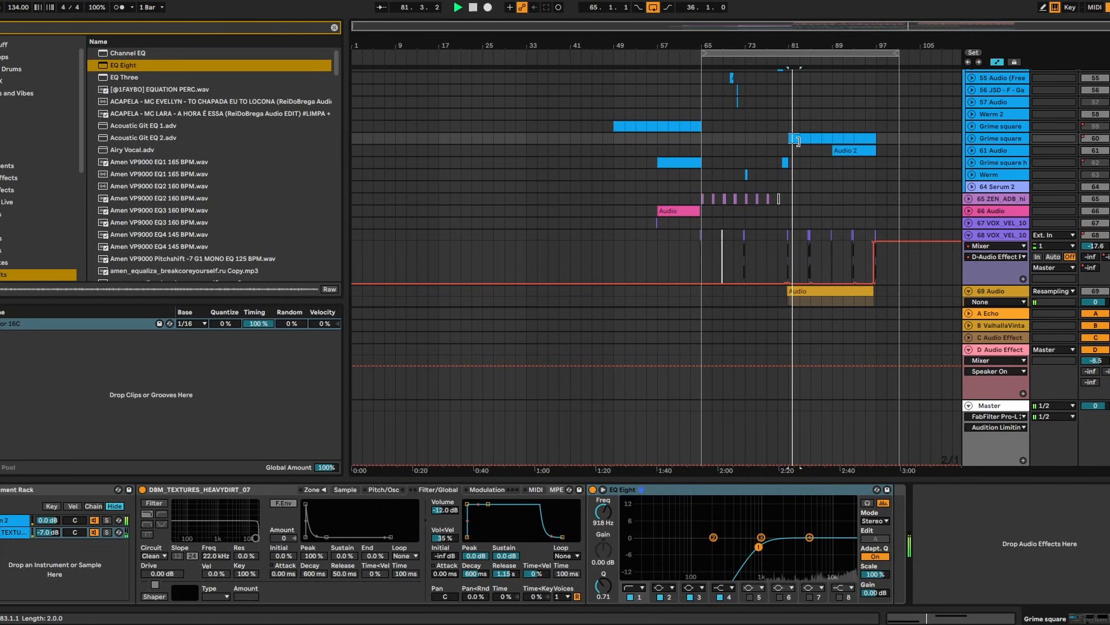
pyautogui.press('space')
pyautogui.click(1023, 146)
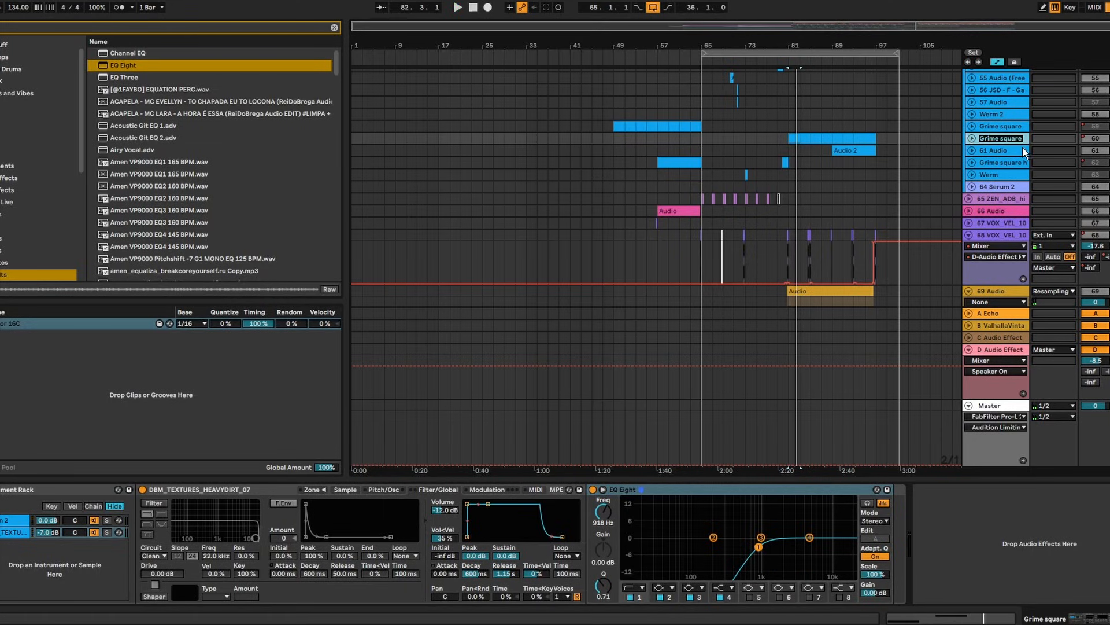
pyautogui.write('Reece')
pyautogui.press('Return')
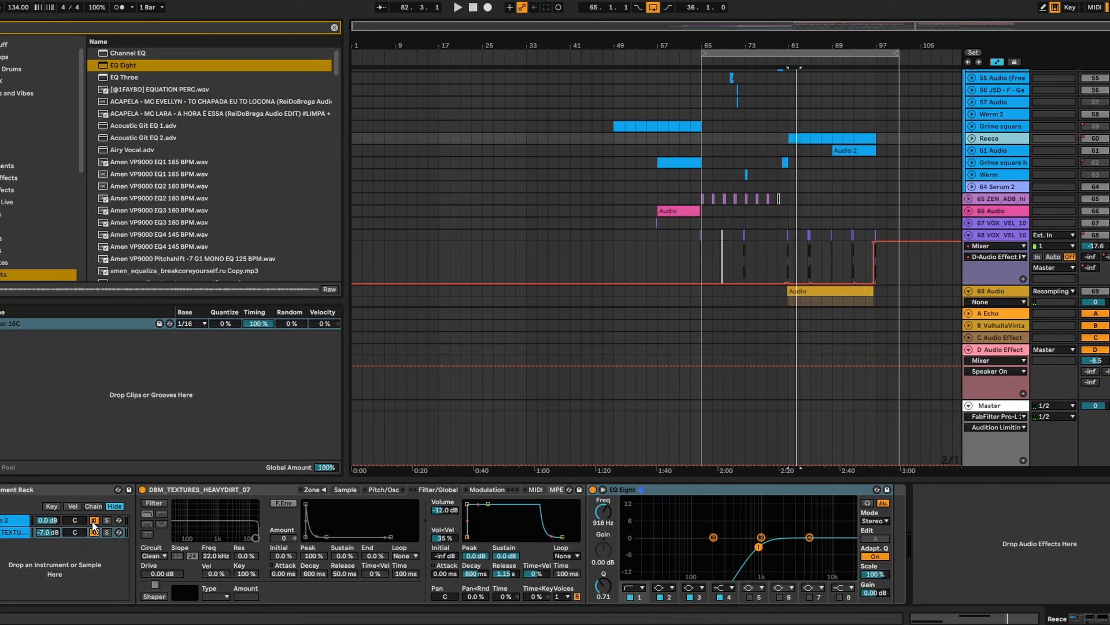
# Load FLVTTER onto the Reece track and set its sidechain source to Reece
pyautogui.write('flv')
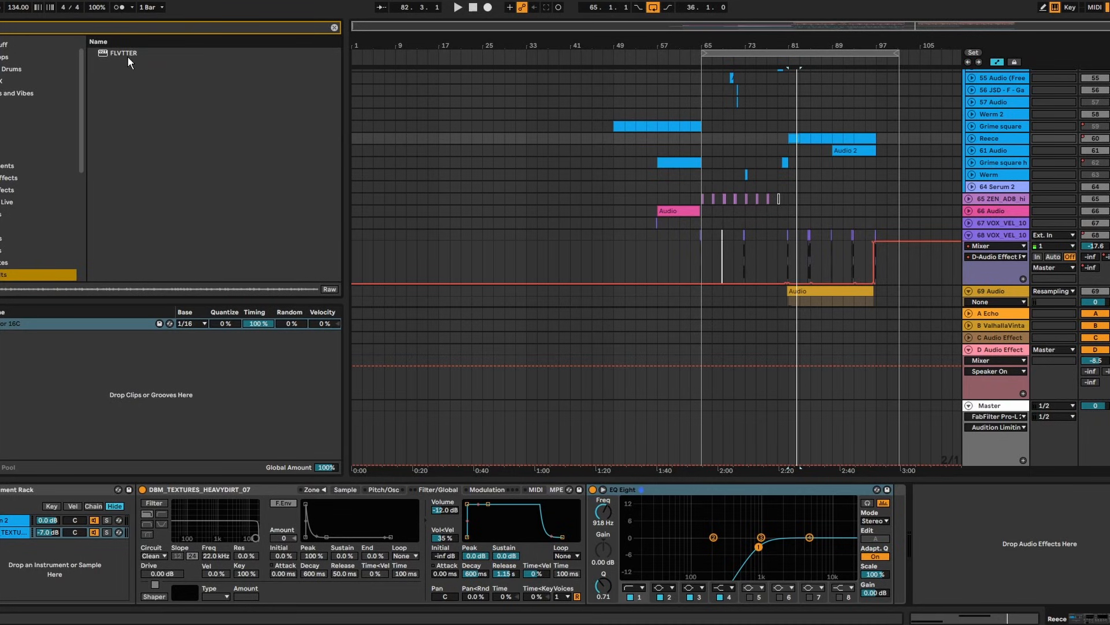
pyautogui.click(128, 56)
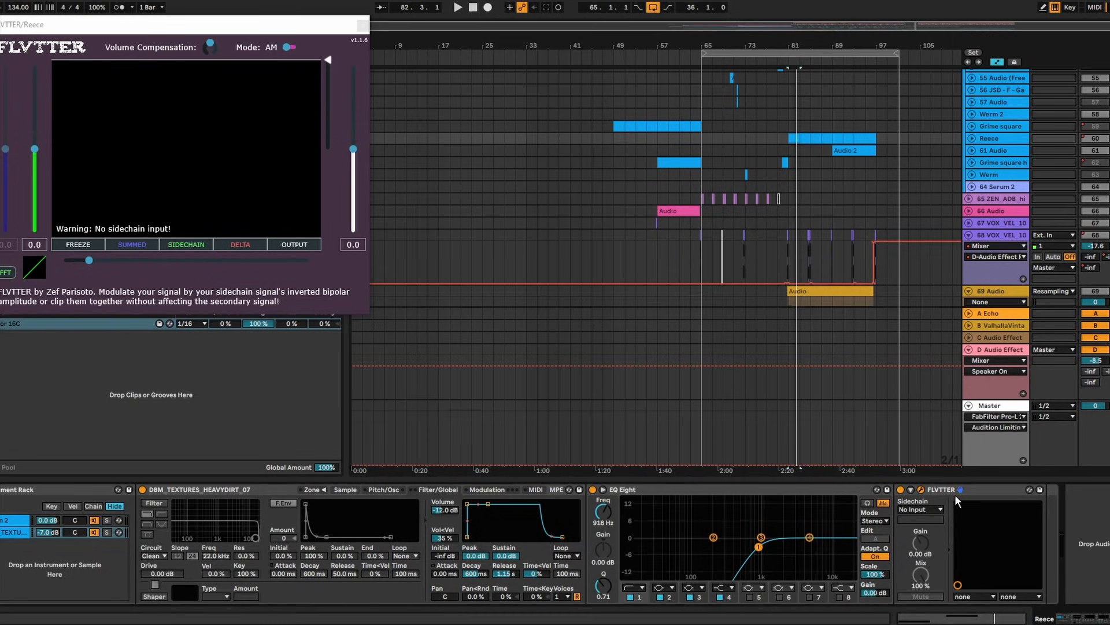
pyautogui.click(925, 510)
pyautogui.click(914, 403)
# Turn on FLVTTER's FFT processing and raise the sidechain input level to 12.4
pyautogui.press('space')
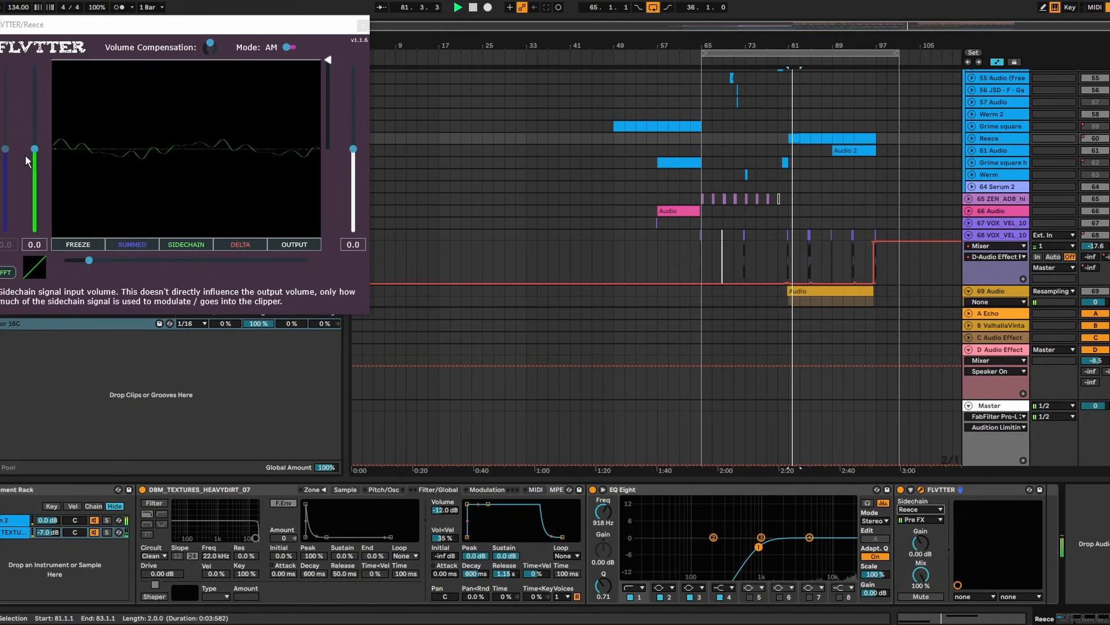
pyautogui.moveTo(34, 151); pyautogui.dragTo(45, 105)
pyautogui.click(8, 272)
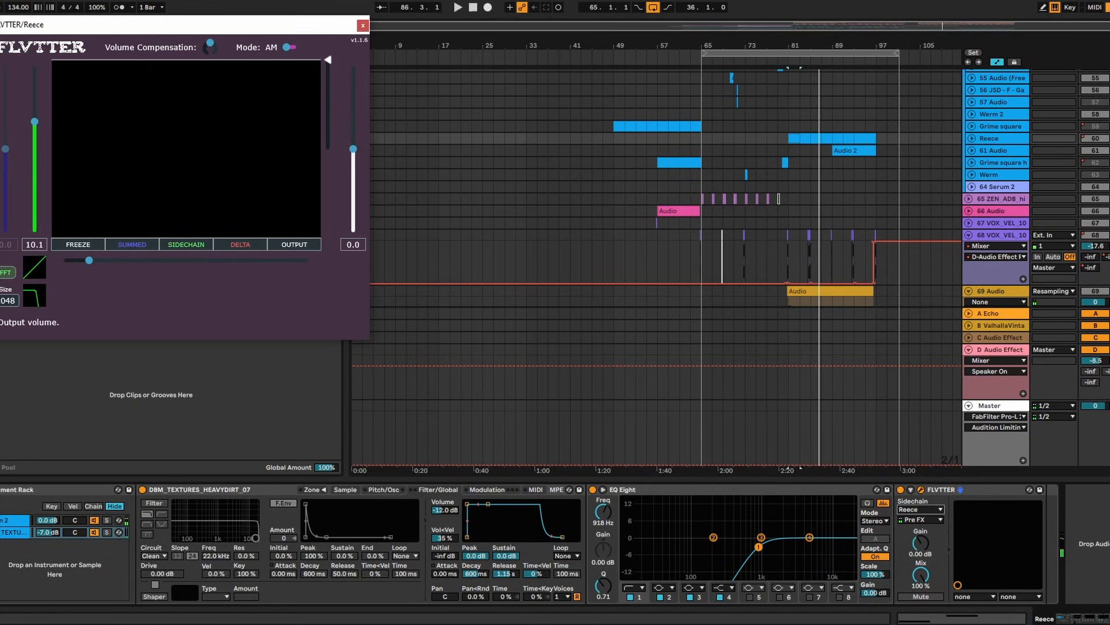
pyautogui.click(1109, 138)
pyautogui.press('space')
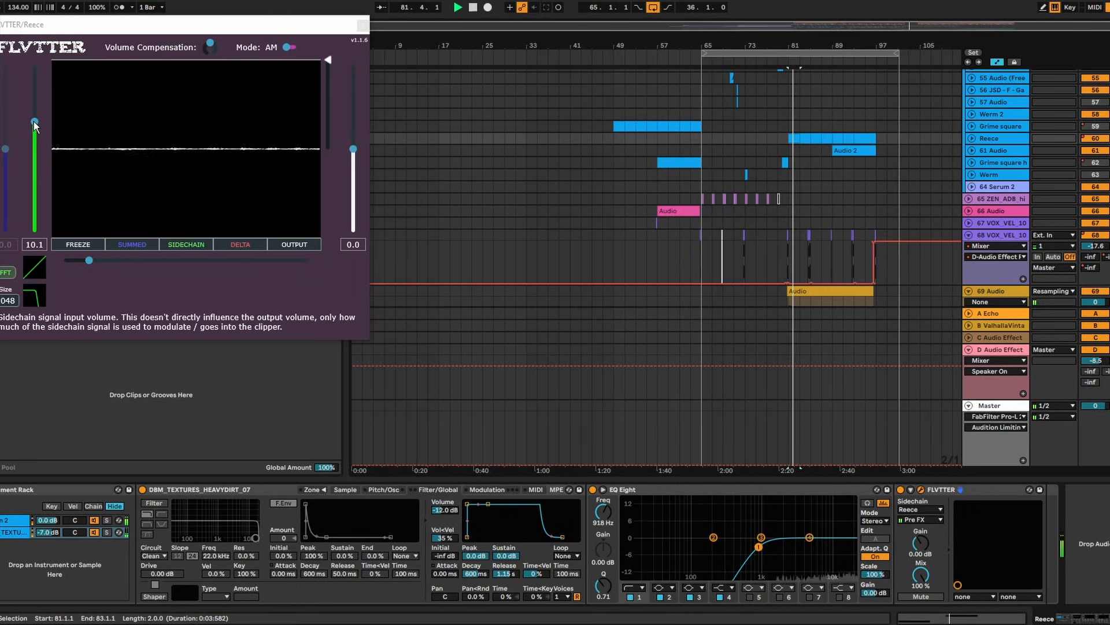
pyautogui.moveTo(35, 123); pyautogui.dragTo(35, 115)
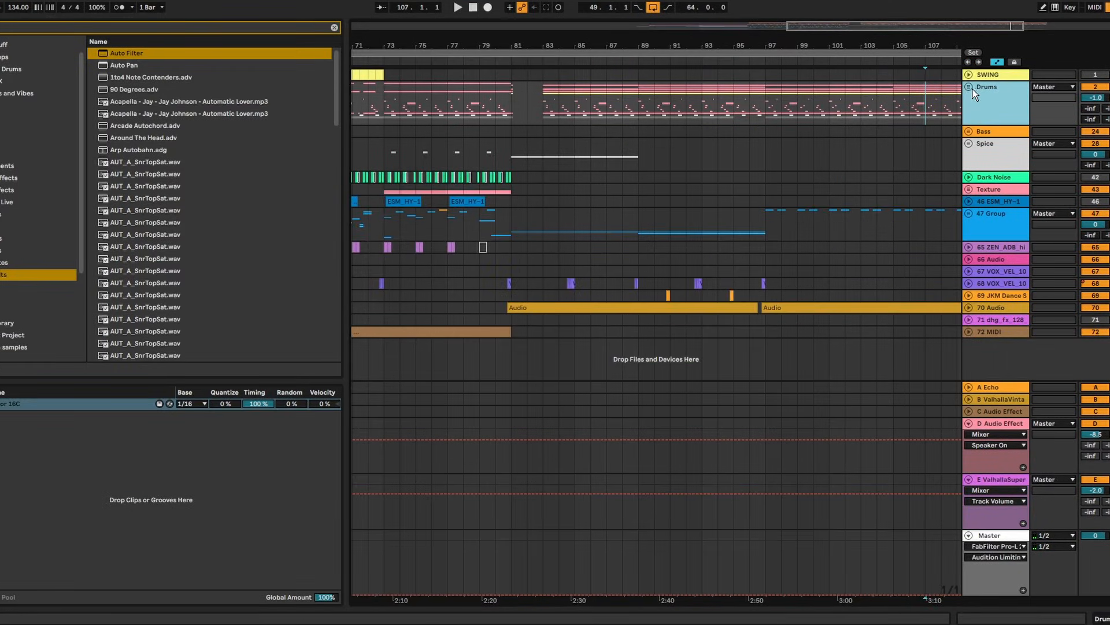
pyautogui.click(970, 89)
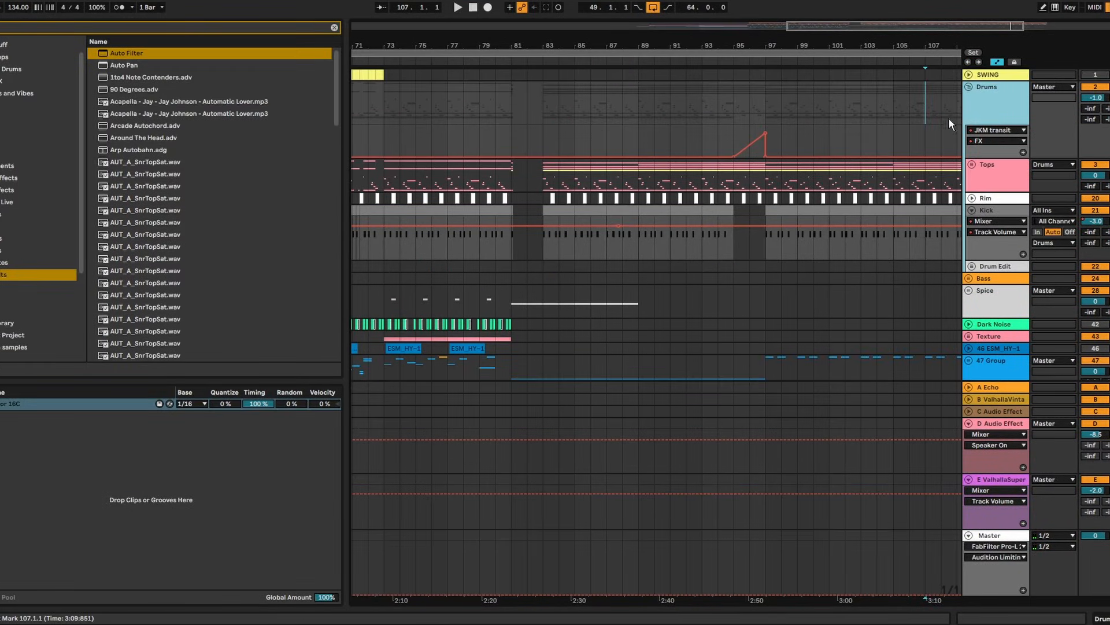
# Unfold the Tops group and delete the jINGLE clip section from bar 97 to 105
pyautogui.click(972, 165)
pyautogui.scroll(-3, 785, 175)
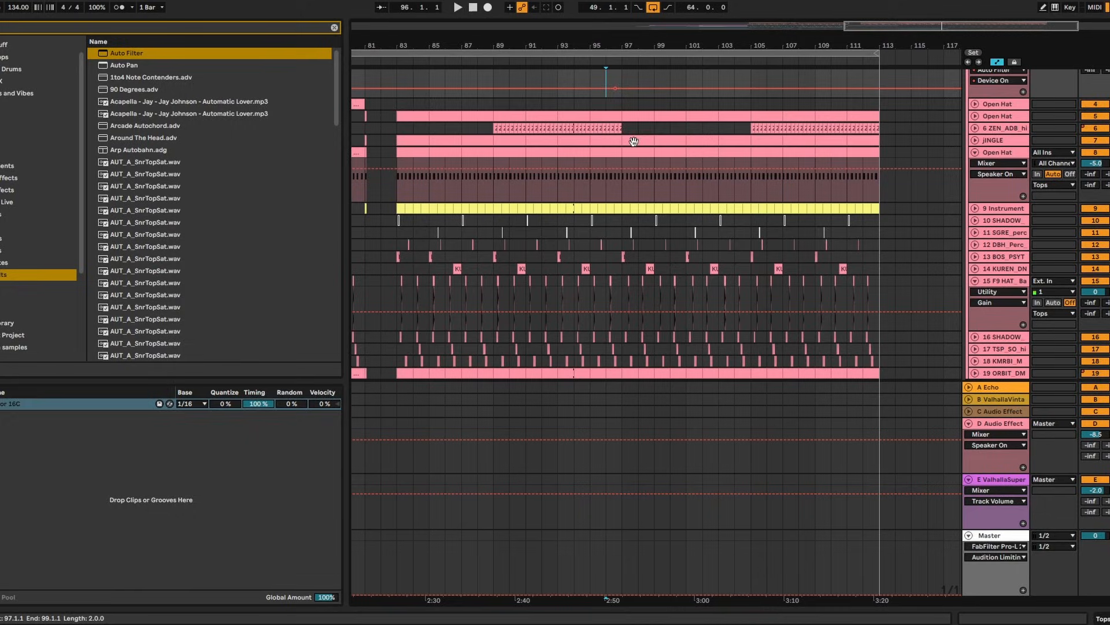
pyautogui.click(633, 141)
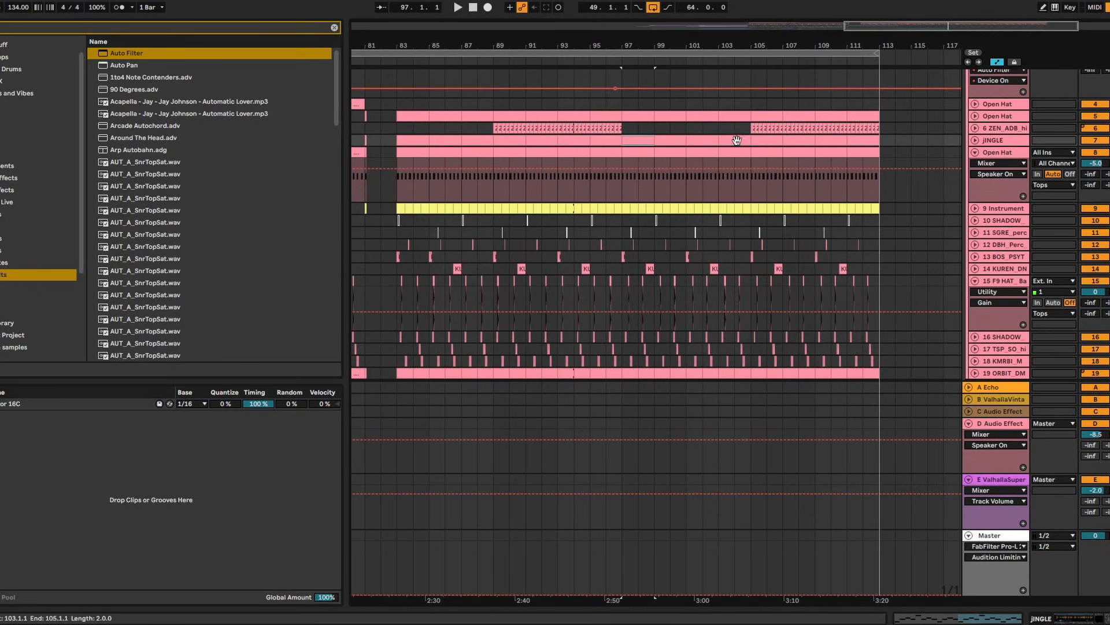
pyautogui.keyDown('shift'); pyautogui.click(737, 141); pyautogui.keyUp('shift')
pyautogui.press('Delete')
pyautogui.click(610, 103)
pyautogui.press('space')
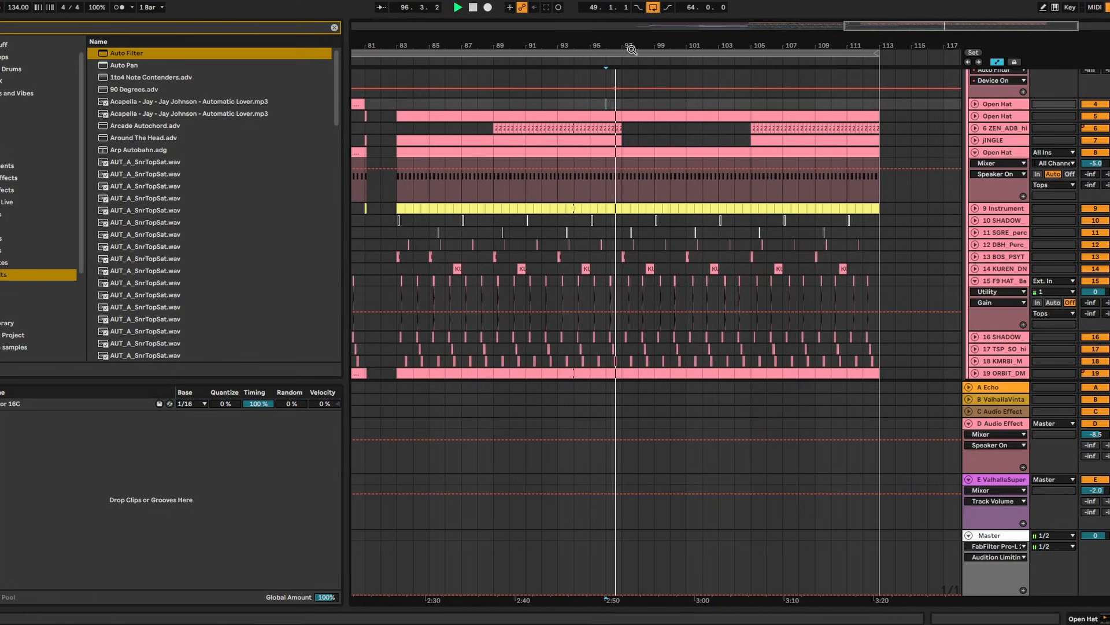
pyautogui.moveTo(644, 41); pyautogui.dragTo(588, 40)
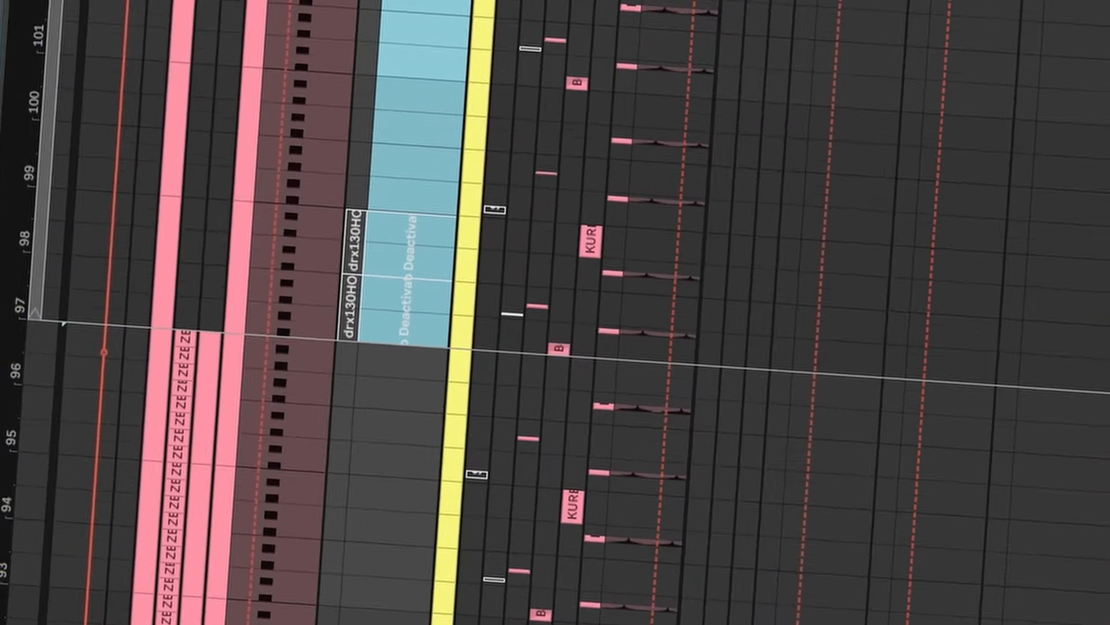
# Insert a new audio track and place drp130HOE21015percussion.wav on it at bar 97
pyautogui.click(232, 248)
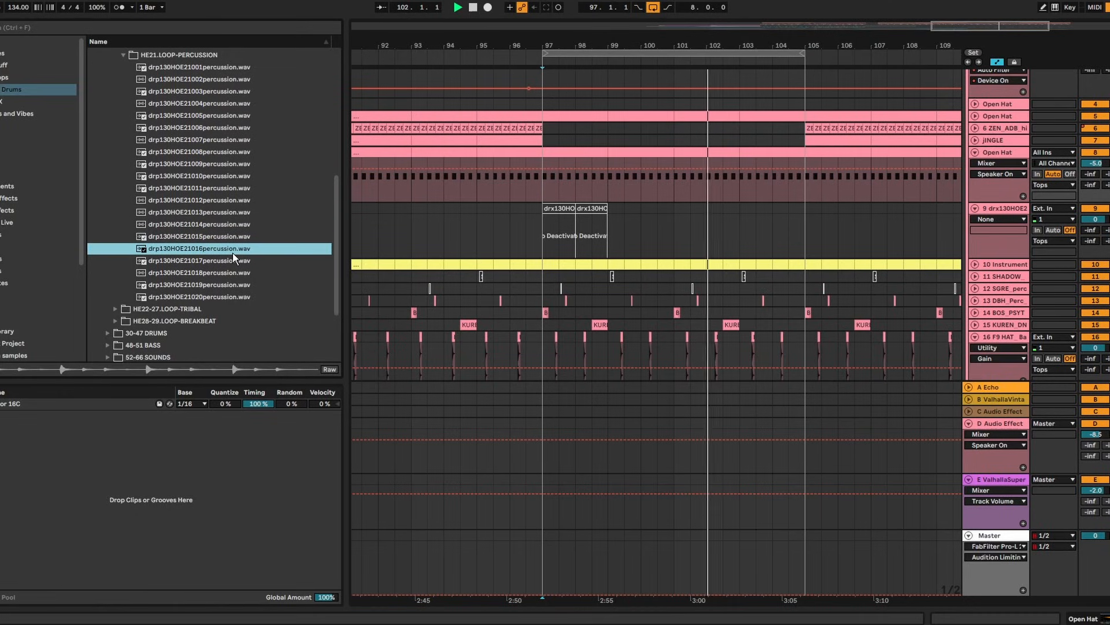
pyautogui.click(203, 238)
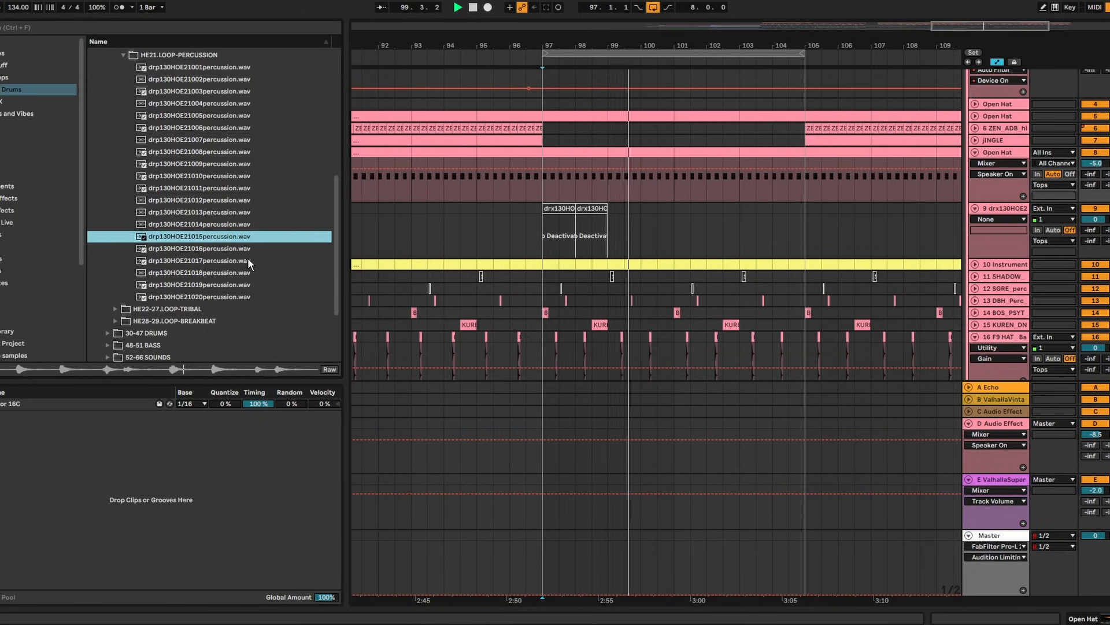
pyautogui.click(772, 222)
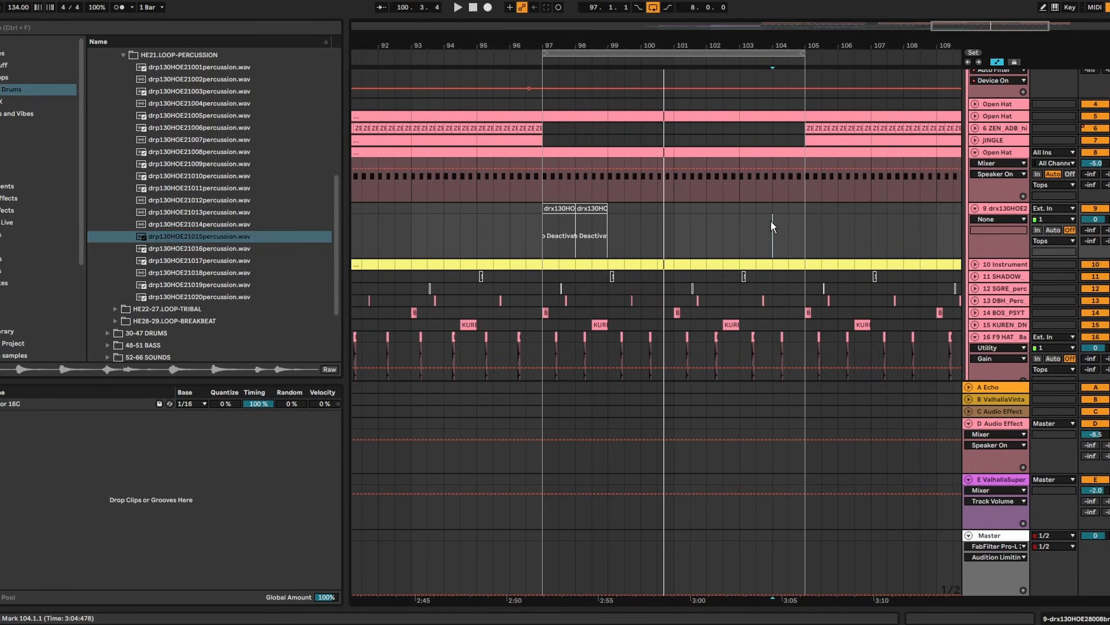
pyautogui.rightClick(994, 207)
pyautogui.click(1034, 299)
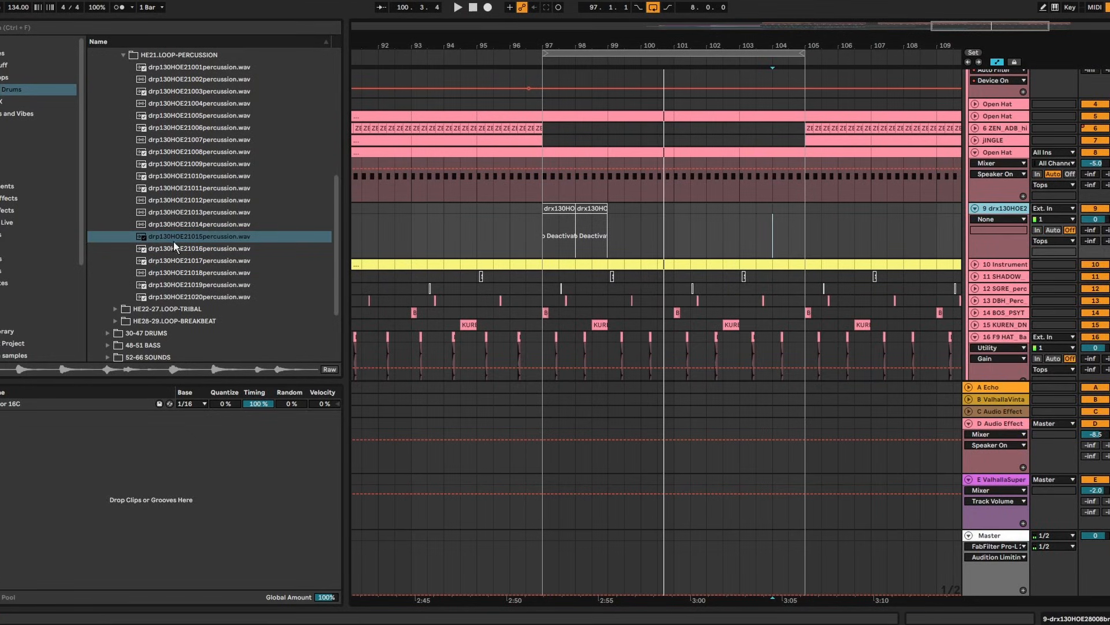
pyautogui.moveTo(160, 236); pyautogui.dragTo(549, 295)
# Duplicate the percussion clip on track 10 so it repeats through bar 105
pyautogui.moveTo(558, 46); pyautogui.dragTo(558, 139)
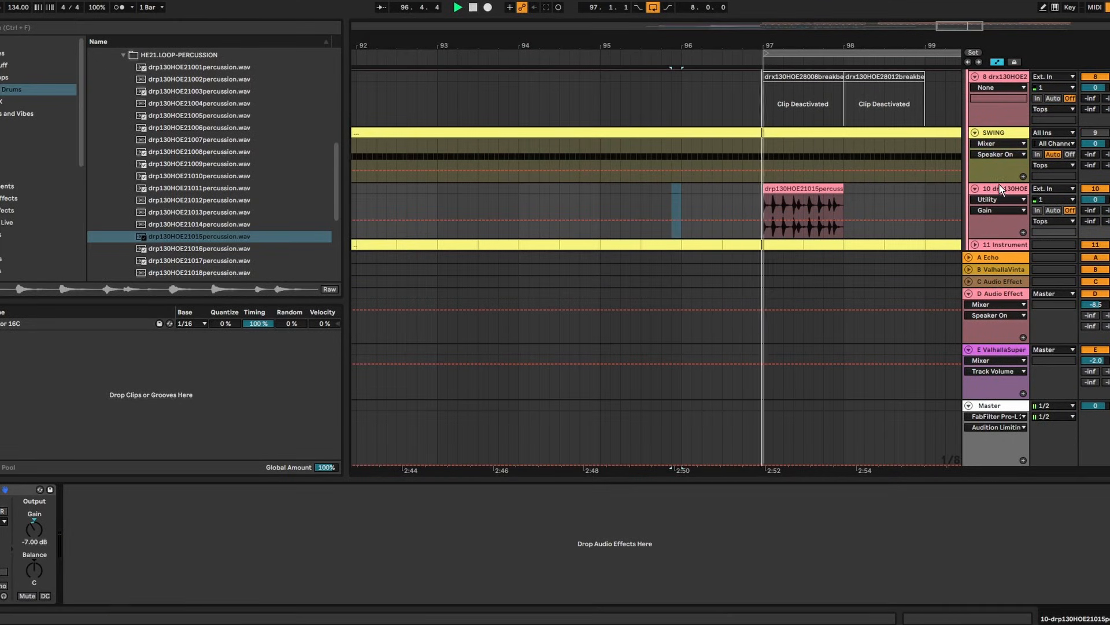
pyautogui.click(808, 186)
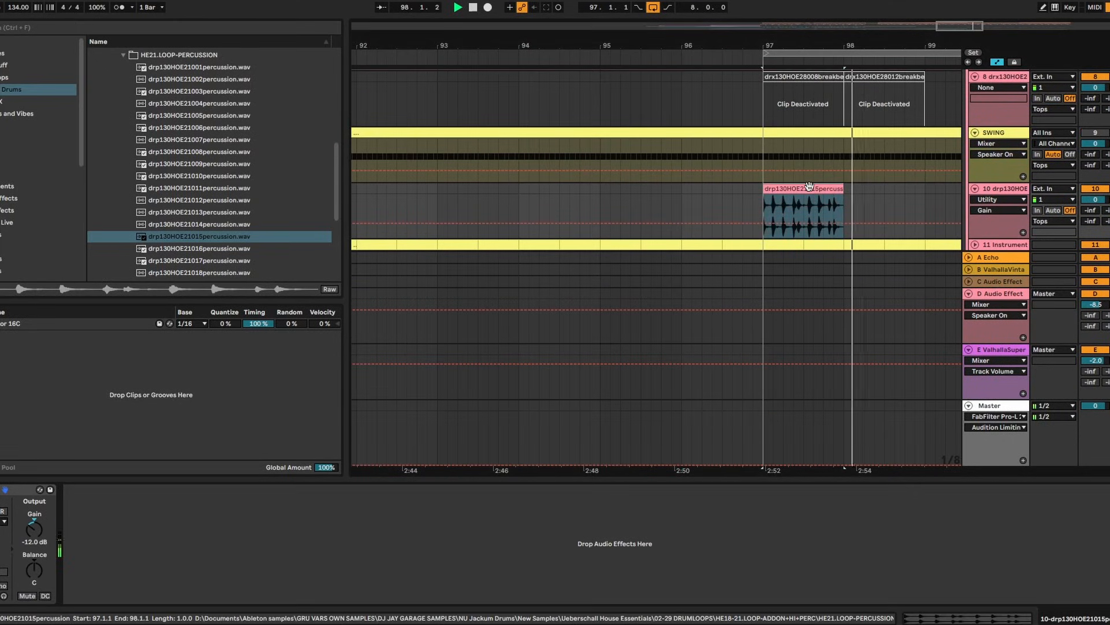
pyautogui.hotkey('ctrl', 'd')
pyautogui.hotkey('ctrl', 'd')
pyautogui.hotkey('ctrl', 'd')
pyautogui.hotkey('ctrl', 'd')
pyautogui.hotkey('ctrl', 'd')
pyautogui.hotkey('ctrl', 'd')
pyautogui.hotkey('ctrl', 'd')
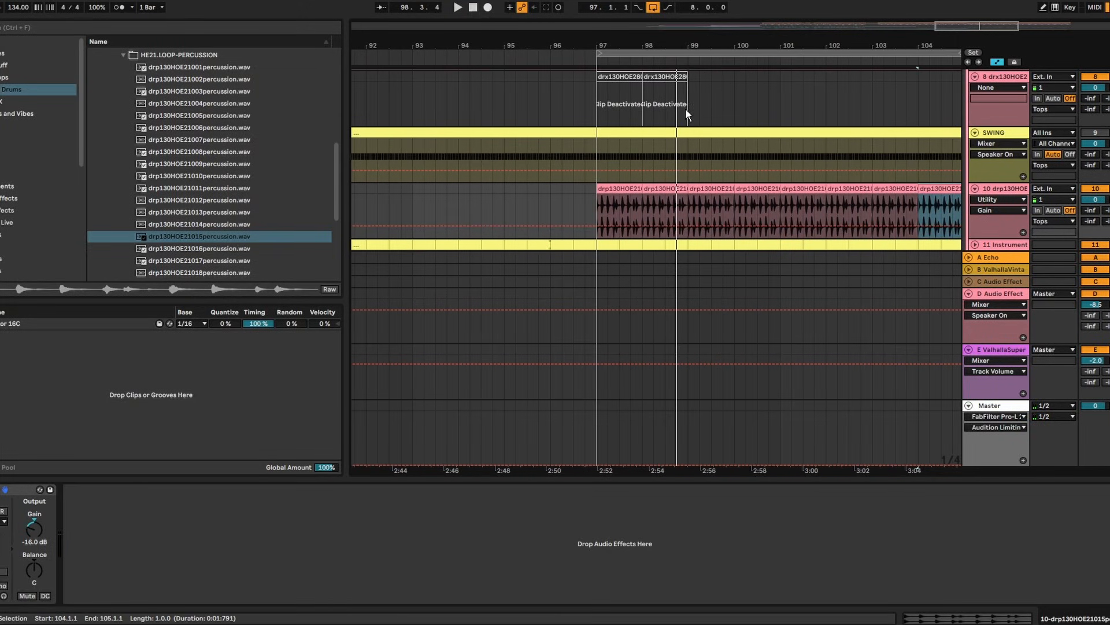
pyautogui.scroll(3, 688, 144)
pyautogui.scroll(2, 696, 336)
pyautogui.scroll(-3, 806, 330)
# Enlarge the arrangement view and select the breakbeat clips on track 8
pyautogui.click(1106, 618)
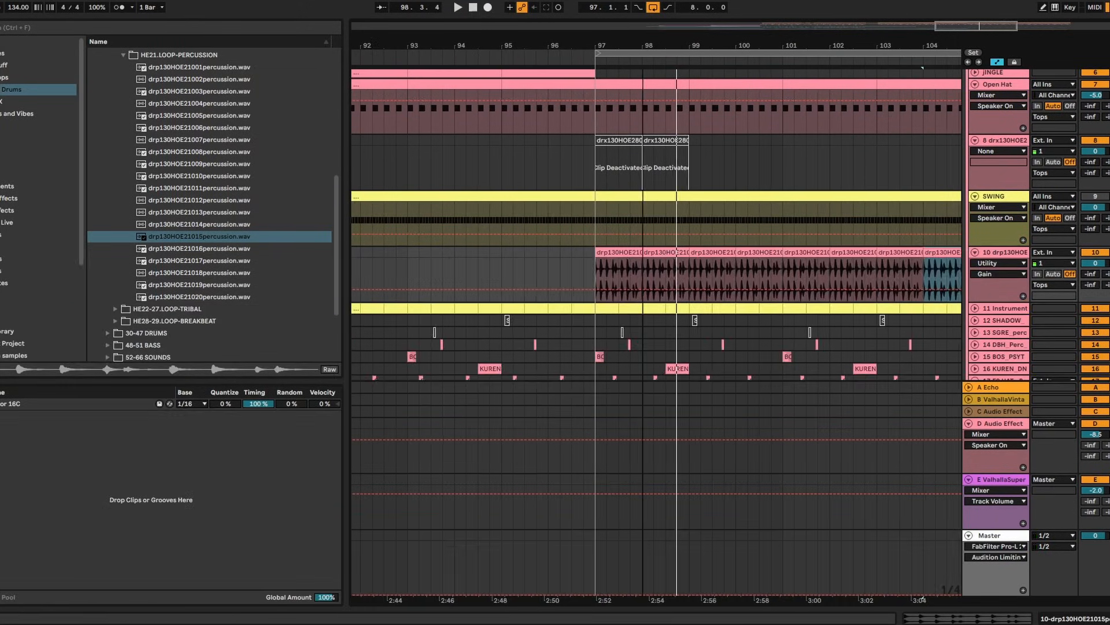
pyautogui.scroll(4, 644, 142)
pyautogui.click(604, 139)
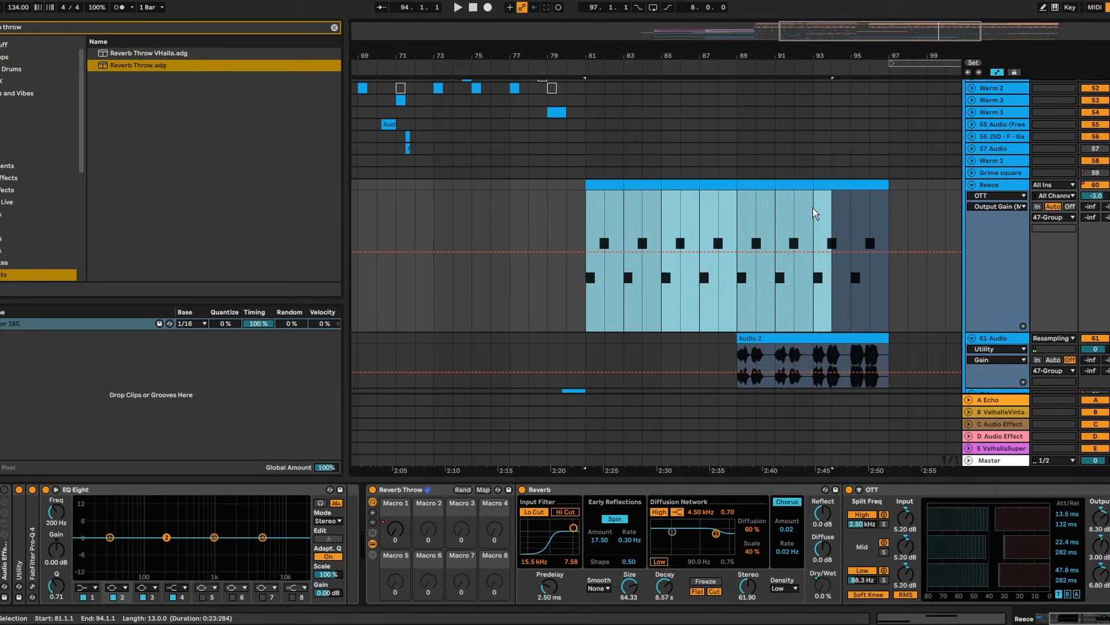
# Fold the Reece track to one row and open the Serum 2 synth on track 61
pyautogui.click(724, 184)
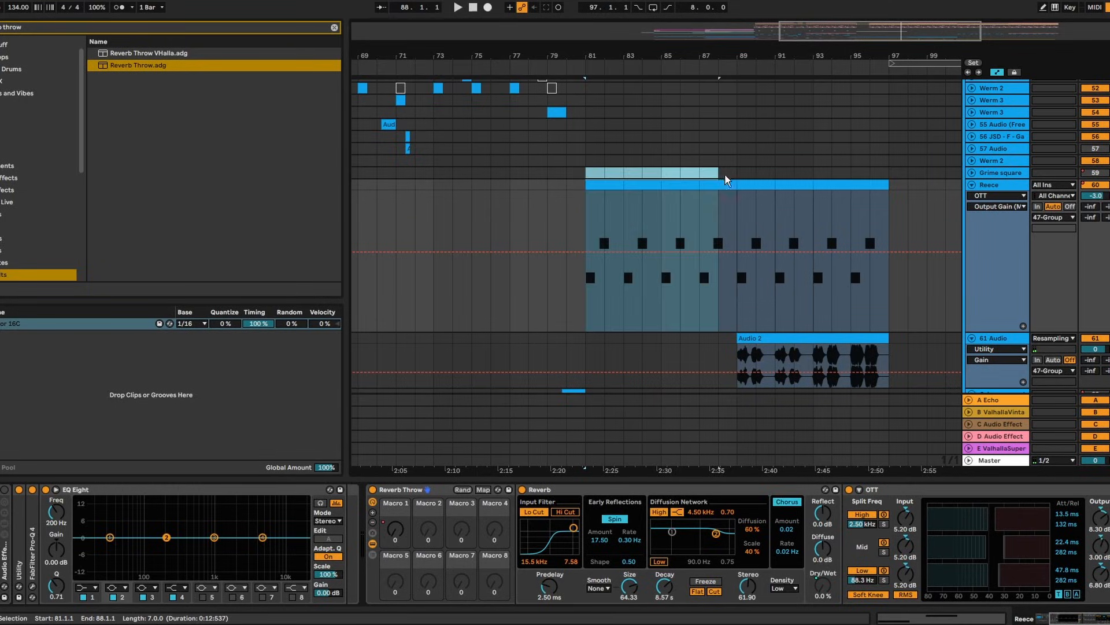
pyautogui.click(972, 185)
pyautogui.scroll(3, 969, 184)
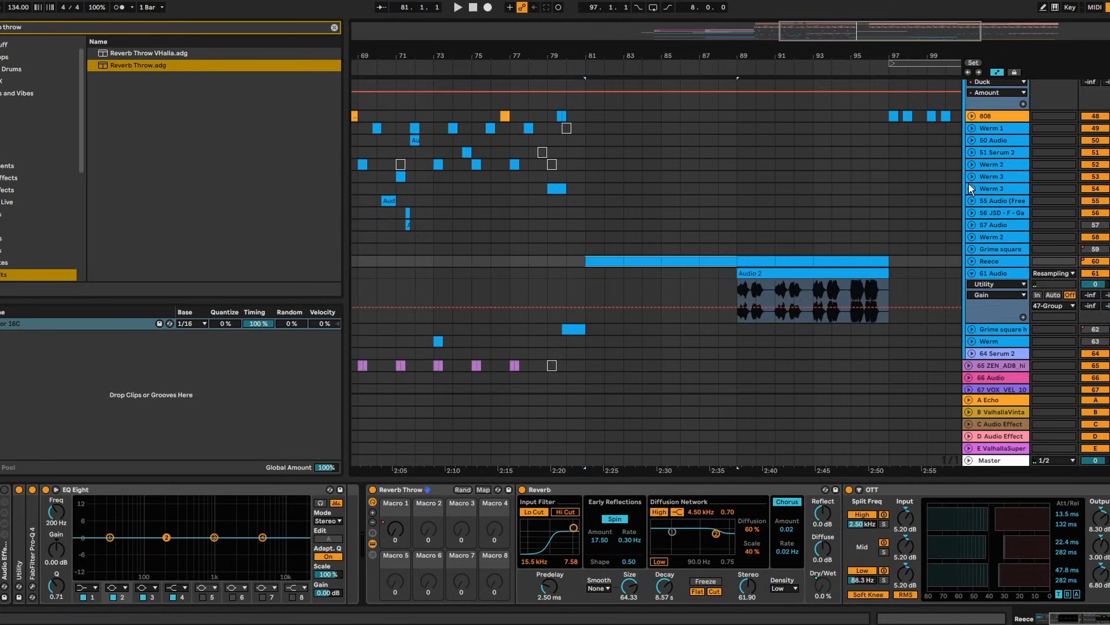
pyautogui.scroll(-2, 1004, 210)
pyautogui.rightClick(1006, 198)
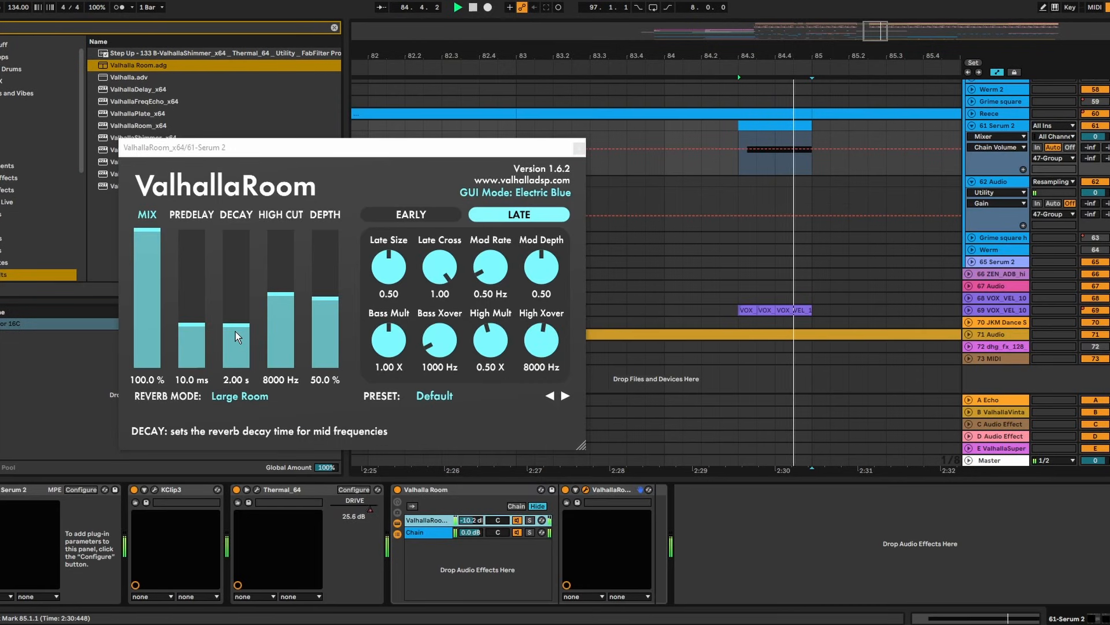
pyautogui.click(751, 129)
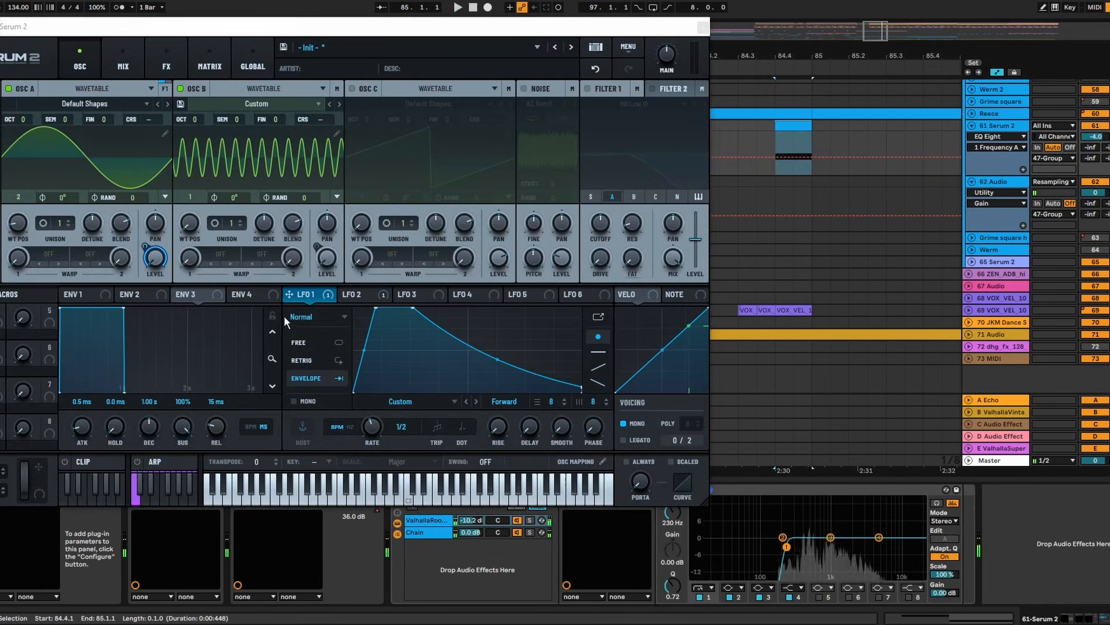
# Add an end point at the top of LFO 2 and bend its rise into a gentler curve
pyautogui.click(360, 294)
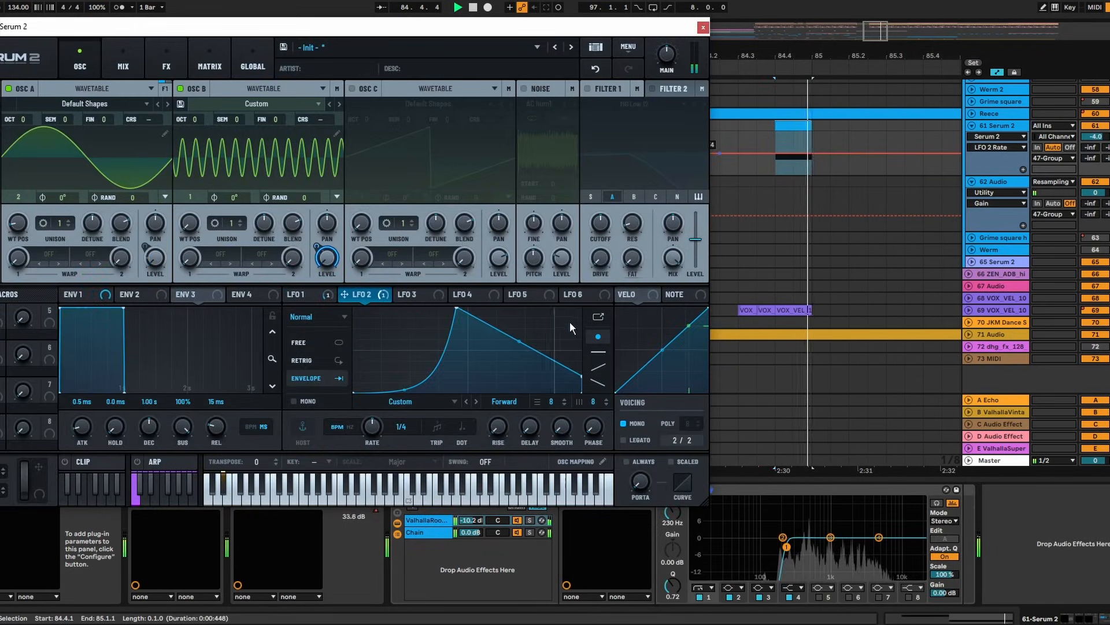
pyautogui.doubleClick(574, 321)
pyautogui.moveTo(573, 320); pyautogui.dragTo(583, 307)
pyautogui.press('space')
pyautogui.press('space')
pyautogui.moveTo(407, 387); pyautogui.dragTo(439, 347)
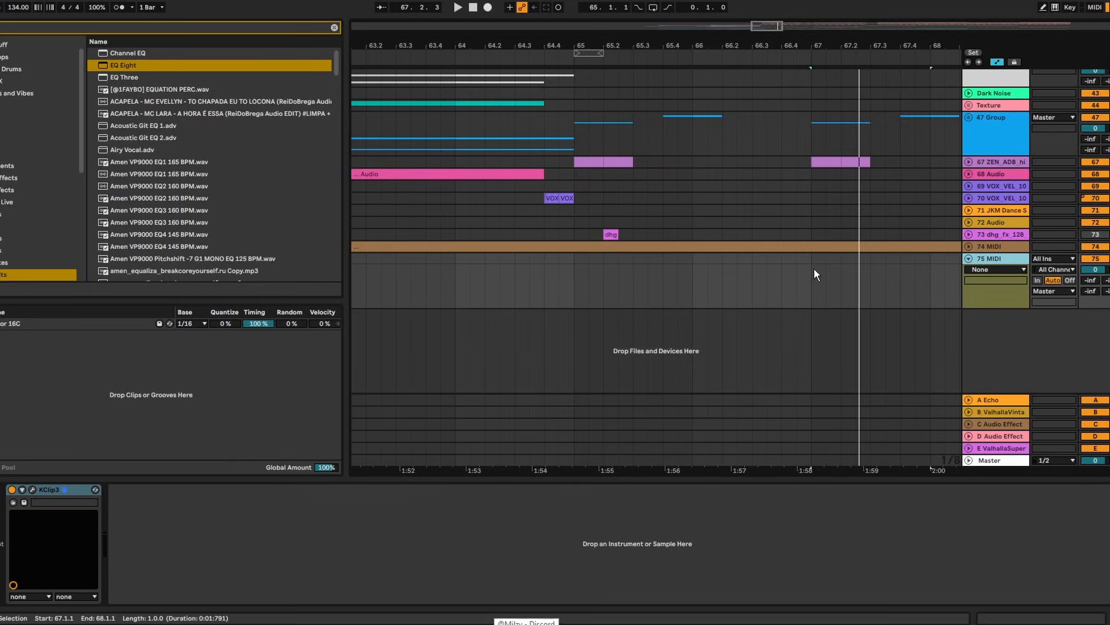
# Copy bars 49–65 from Drums down to track 73 and paste them at bar 113
pyautogui.doubleClick(912, 47)
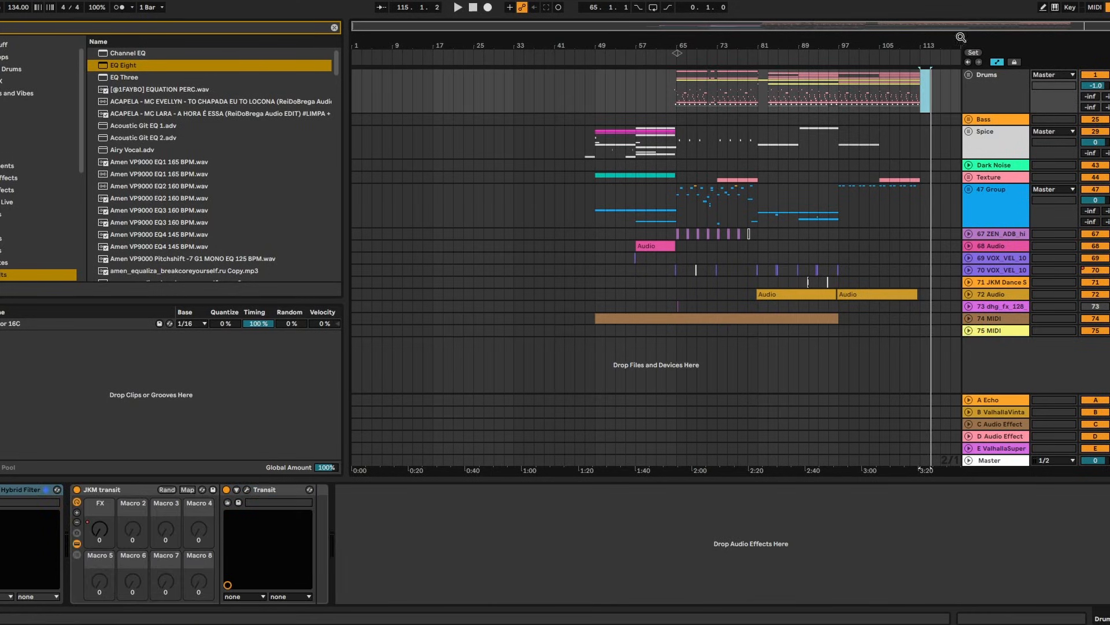
pyautogui.moveTo(962, 37); pyautogui.dragTo(961, 41)
pyautogui.moveTo(661, 300); pyautogui.dragTo(585, 104)
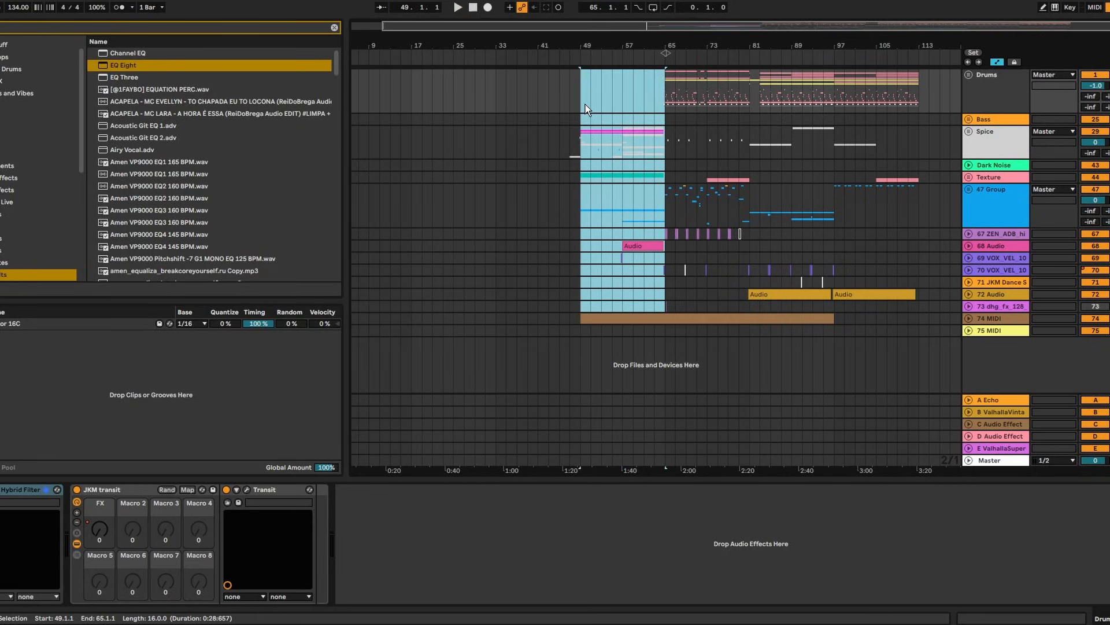
pyautogui.hotkey('ctrl', 'c')
pyautogui.click(919, 83)
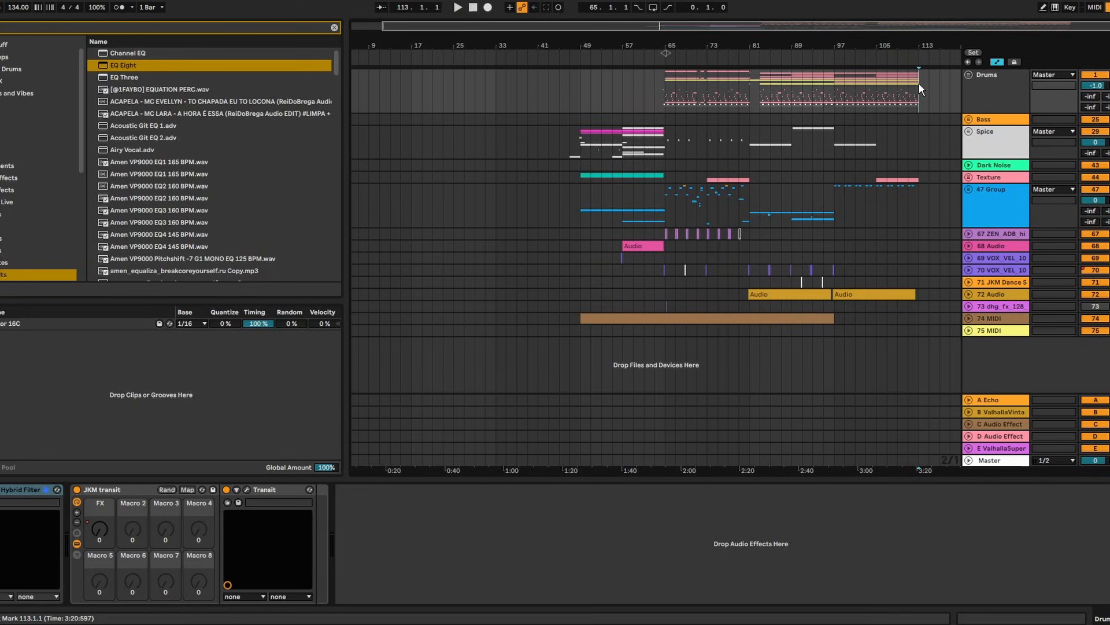
pyautogui.hotkey('ctrl', 'v')
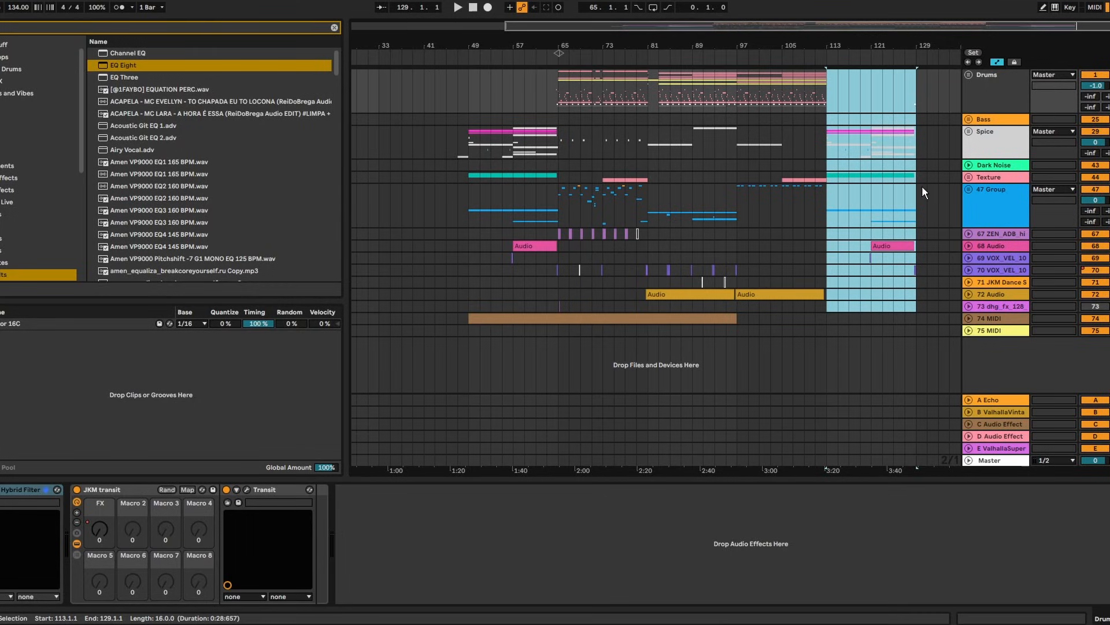
# Paste the bars 65–81 section at bar 129 and copy bars 97–113 to bar 145
pyautogui.click(922, 79)
pyautogui.hotkey('ctrl', 'v')
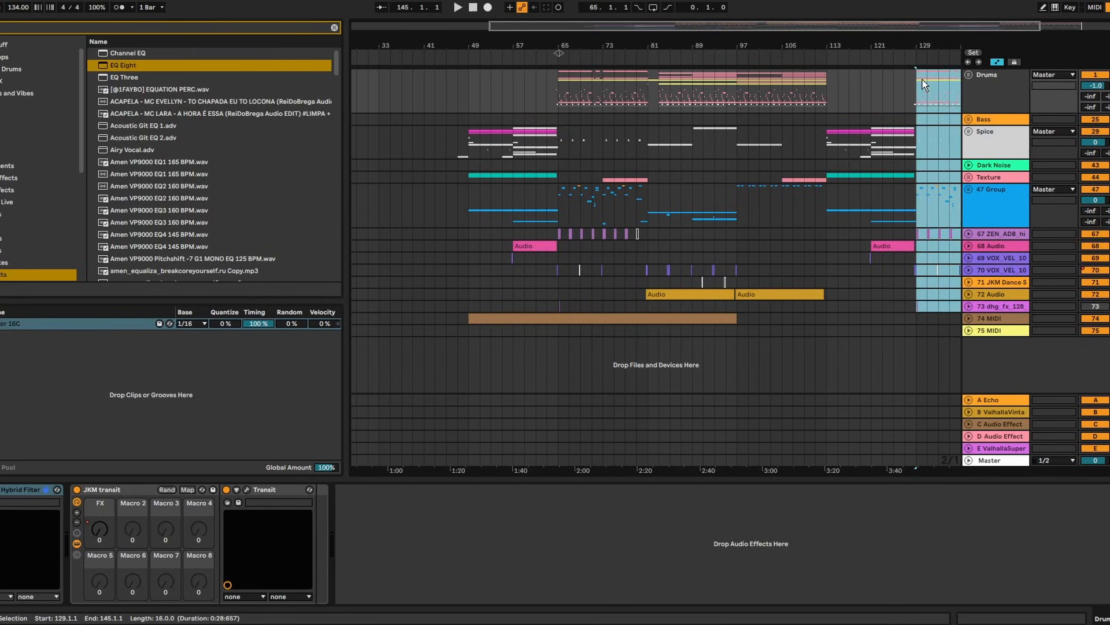
pyautogui.moveTo(793, 330); pyautogui.dragTo(727, 94)
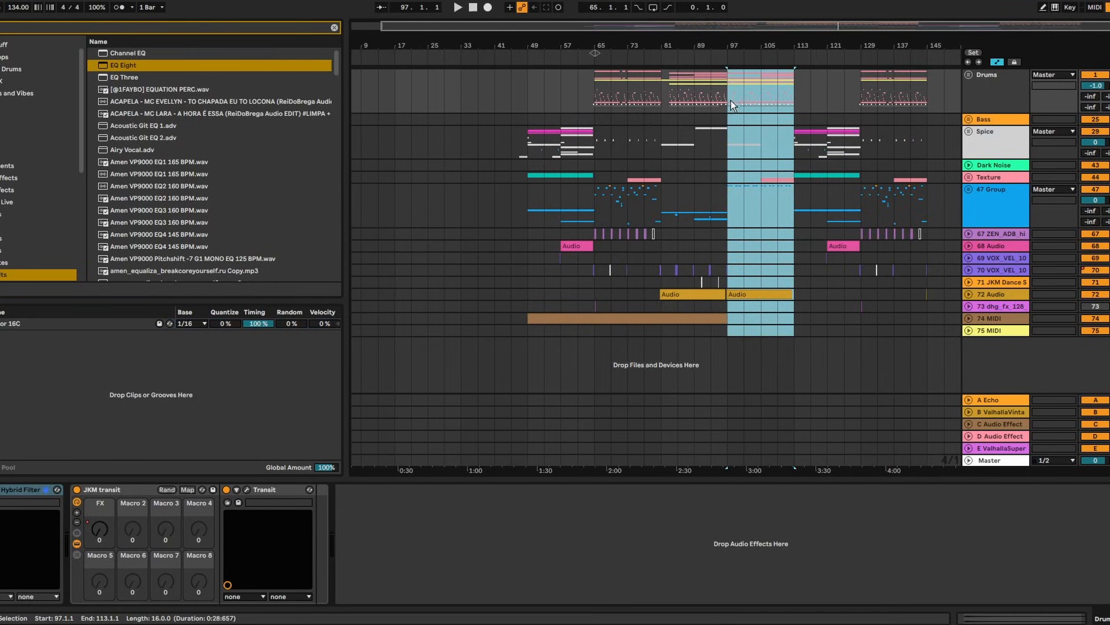
pyautogui.hotkey('ctrl', 'c')
pyautogui.click(932, 81)
pyautogui.hotkey('ctrl', 'v')
# Zoom out to the whole arrangement and select bars 129–161 on the Drums track
pyautogui.moveTo(941, 45); pyautogui.dragTo(826, 44)
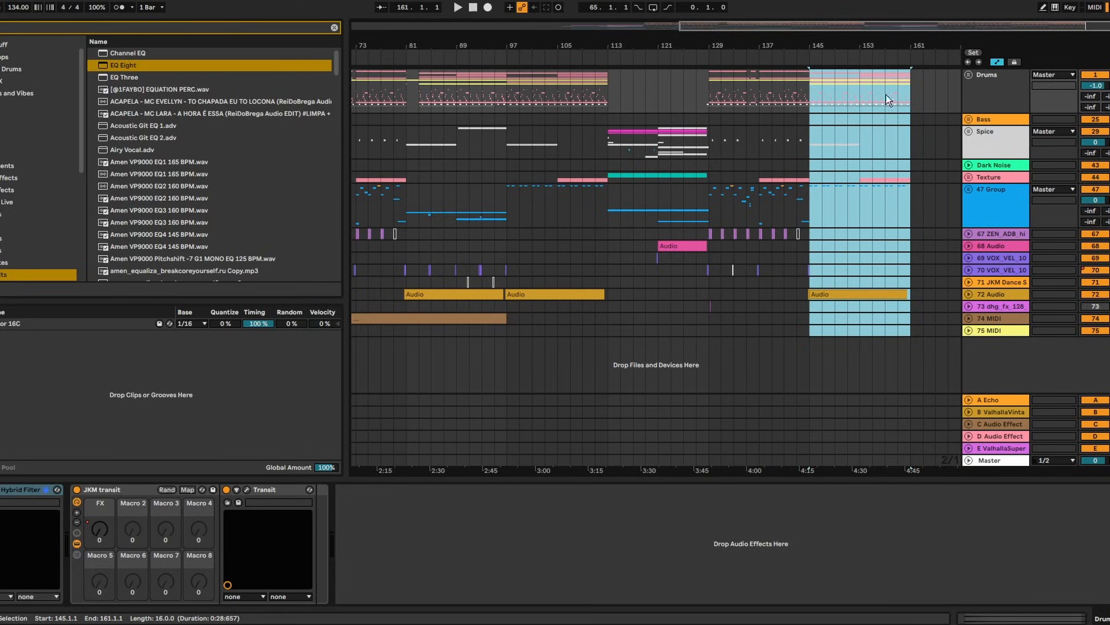
pyautogui.moveTo(858, 39); pyautogui.dragTo(646, 48)
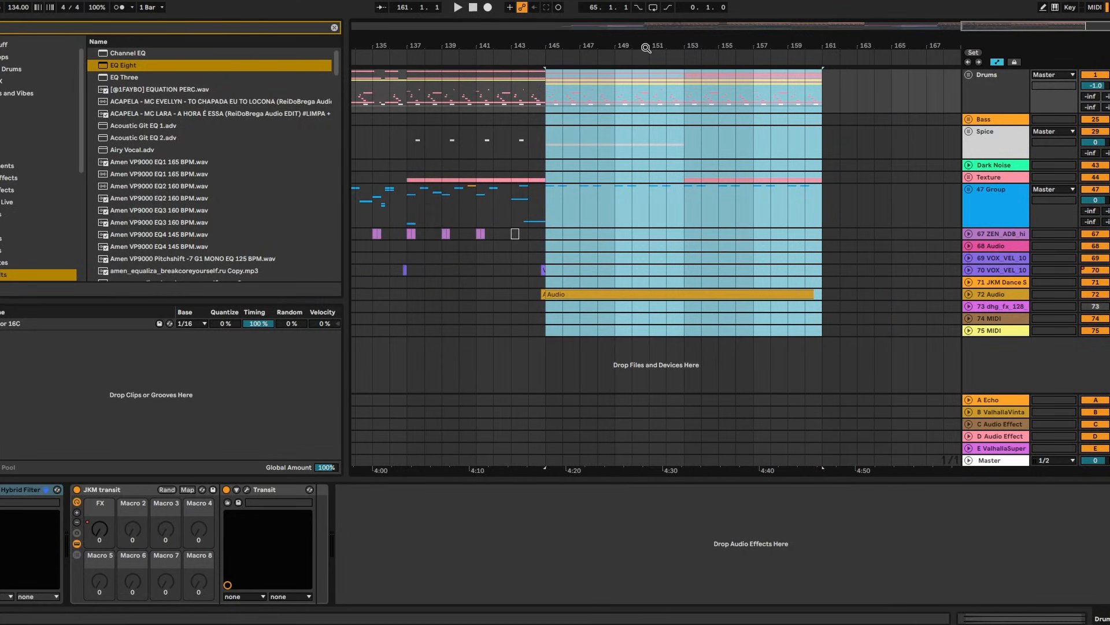
pyautogui.moveTo(627, 36); pyautogui.dragTo(834, 23)
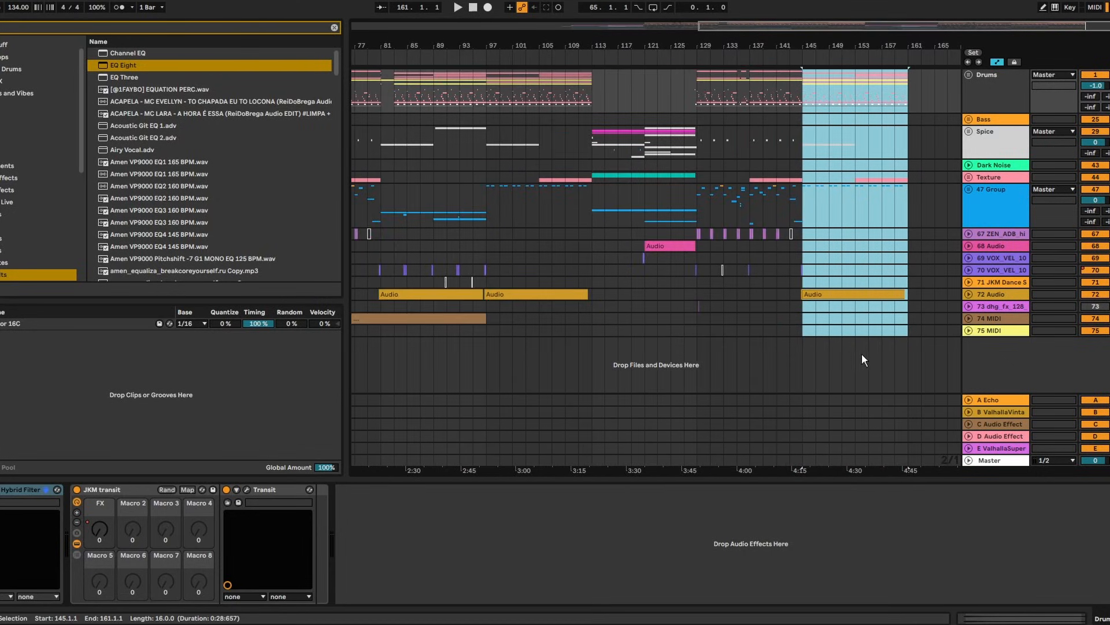
pyautogui.click(908, 327)
pyautogui.press('-')
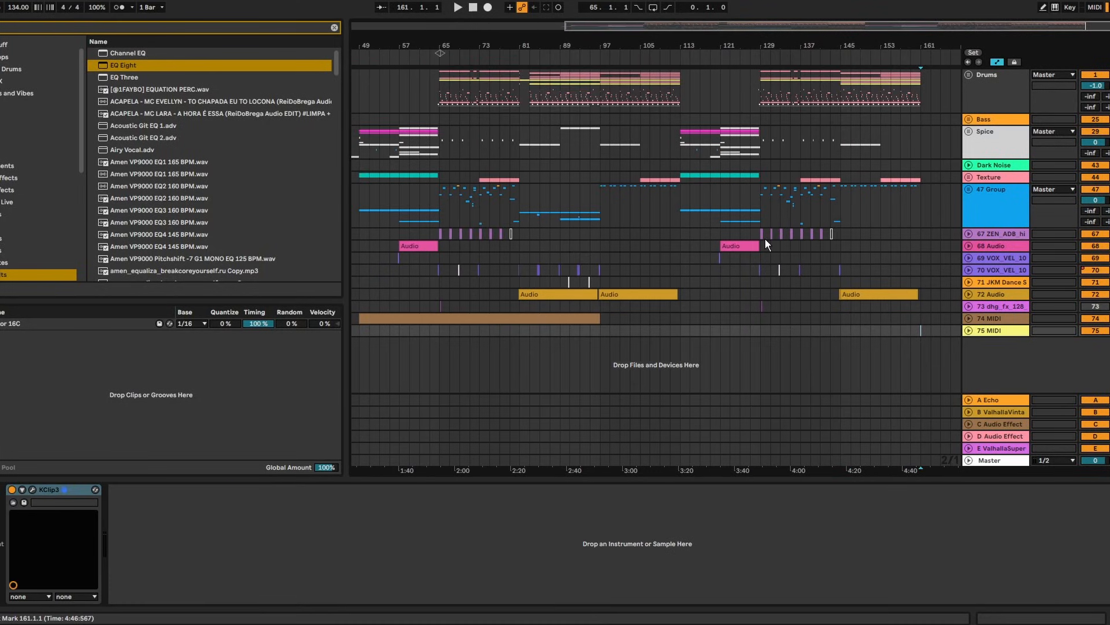
pyautogui.press('-')
pyautogui.moveTo(817, 95); pyautogui.dragTo(935, 102)
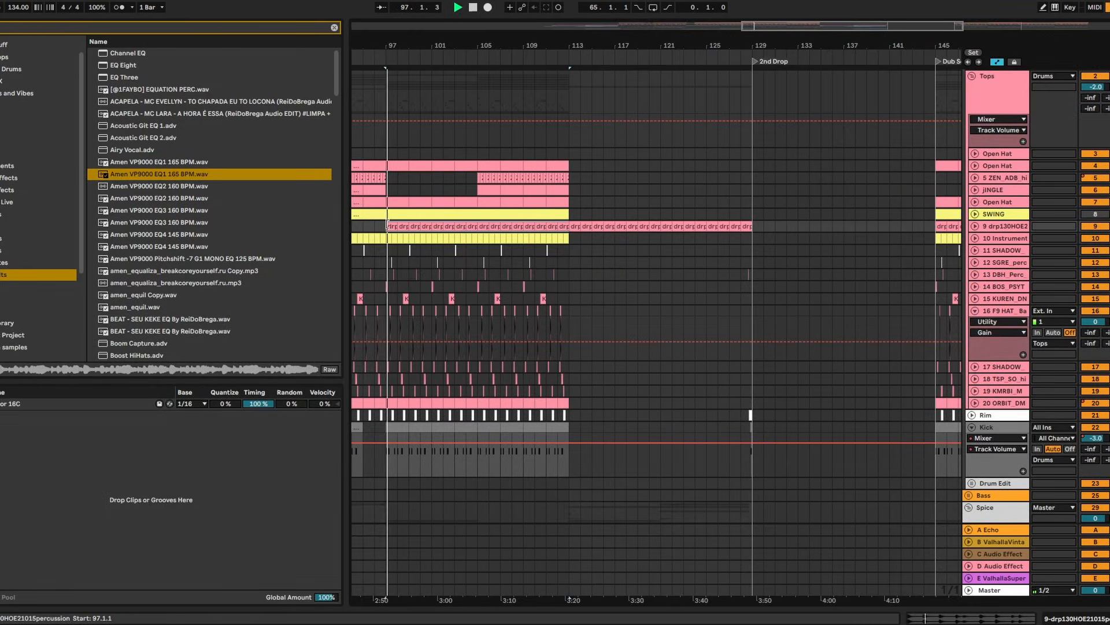
# Scroll through the Tops group tracks and select bars 116–121 on the jINGLE track
pyautogui.click(559, 142)
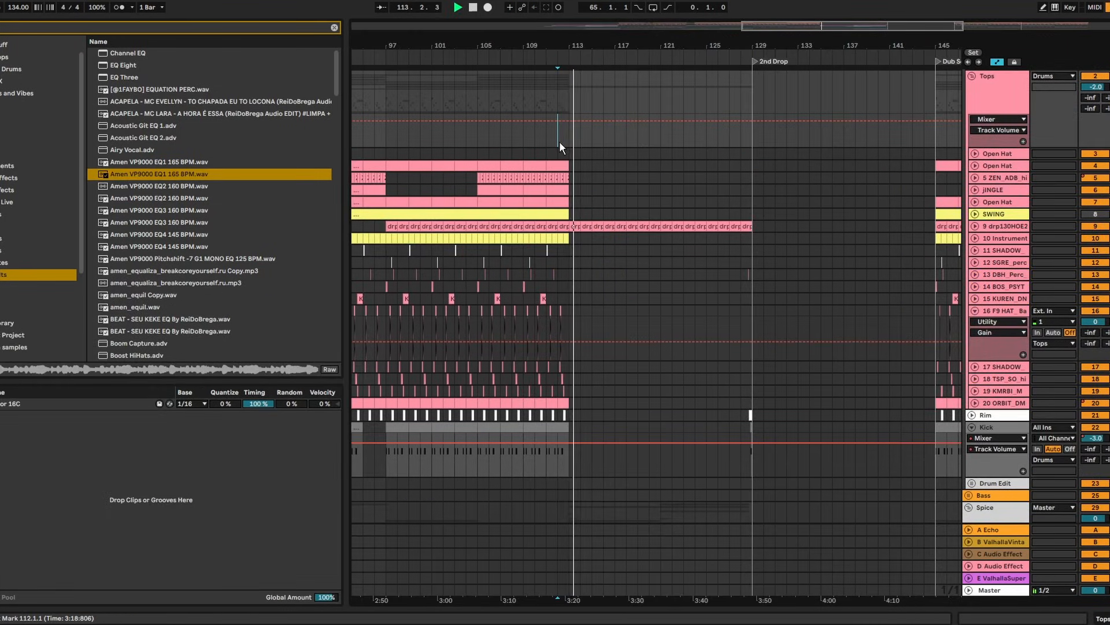
pyautogui.scroll(-3, 689, 269)
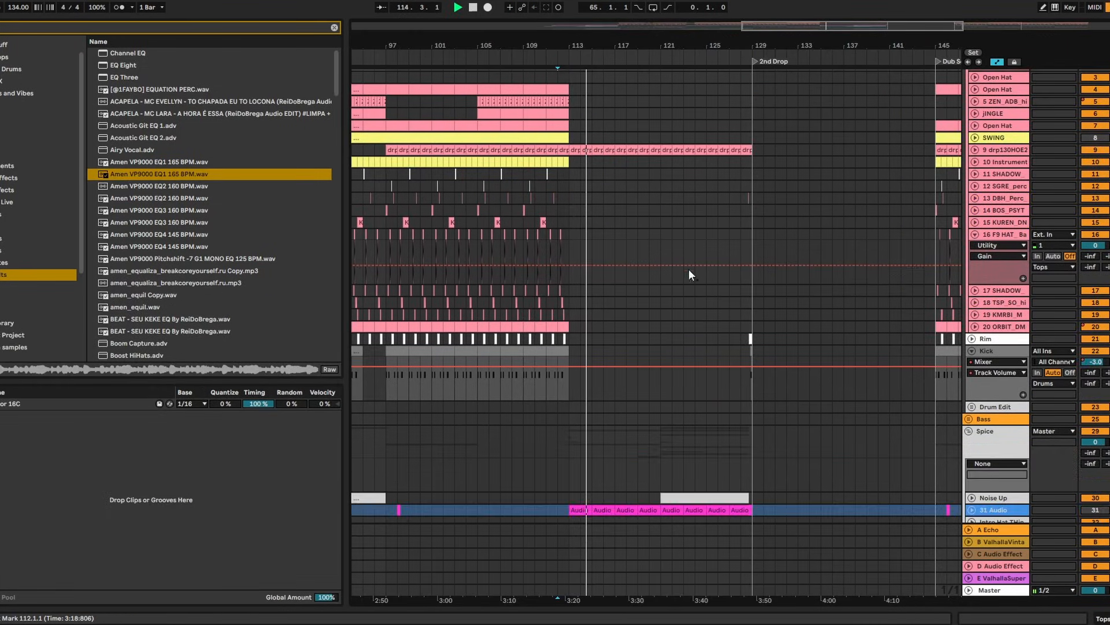
pyautogui.scroll(-3, 686, 263)
pyautogui.scroll(4, 682, 260)
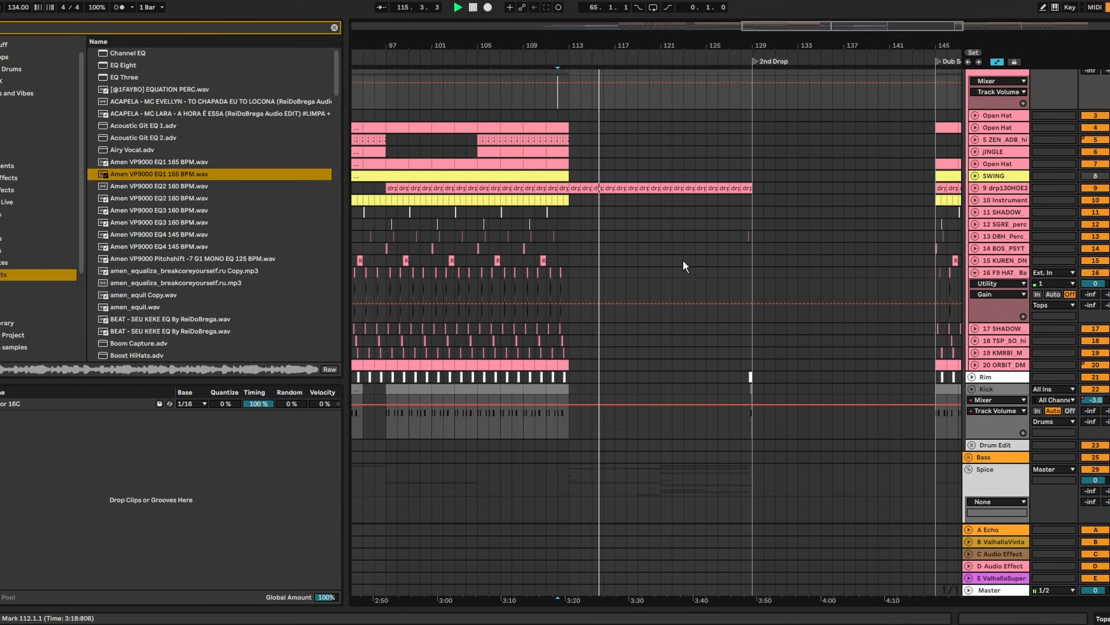
pyautogui.scroll(-4, 684, 261)
pyautogui.scroll(-4, 683, 261)
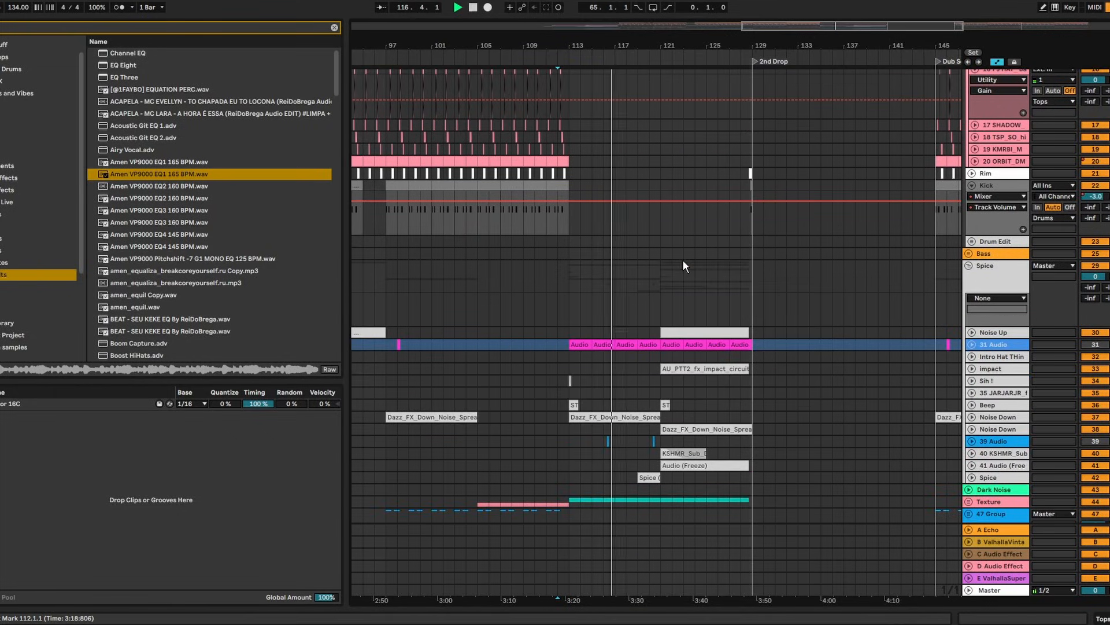
pyautogui.scroll(8, 683, 260)
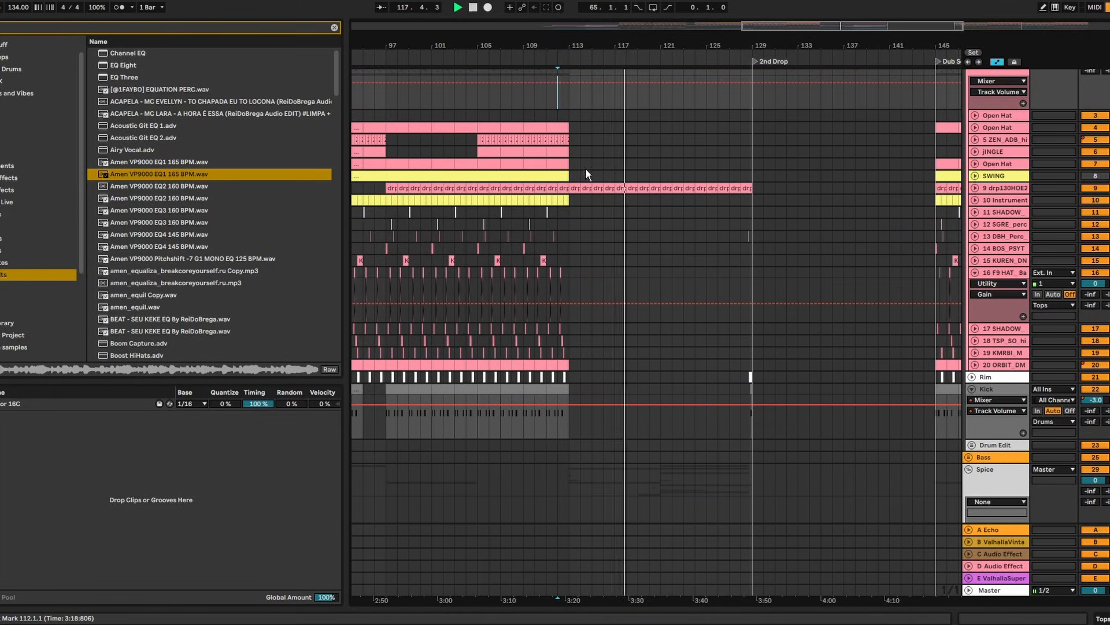
pyautogui.moveTo(664, 149); pyautogui.dragTo(574, 149)
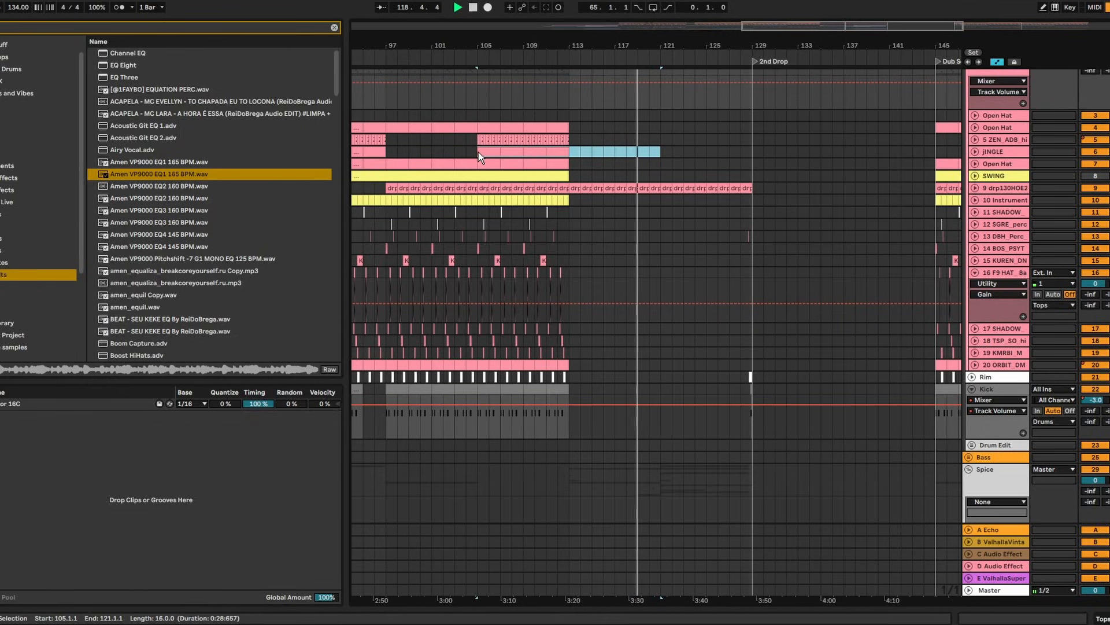
pyautogui.click(657, 139)
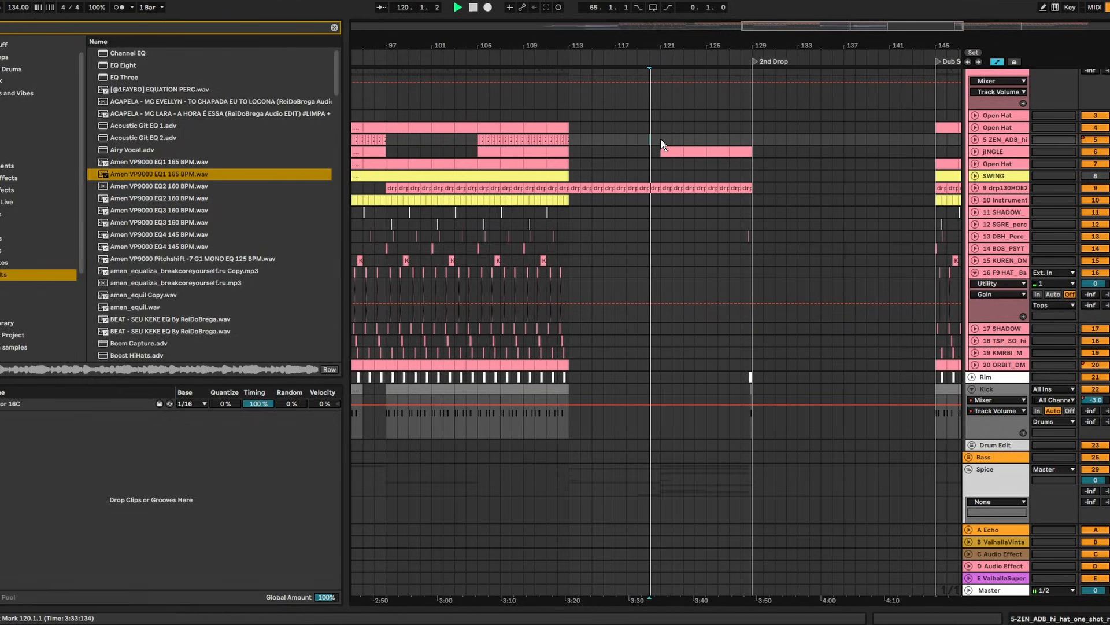
# Duplicate bars 105–121 of Open Hat and 5 ZEN into bars 121–137
pyautogui.moveTo(660, 138); pyautogui.dragTo(473, 127)
pyautogui.hotkey('ctrl', 'd')
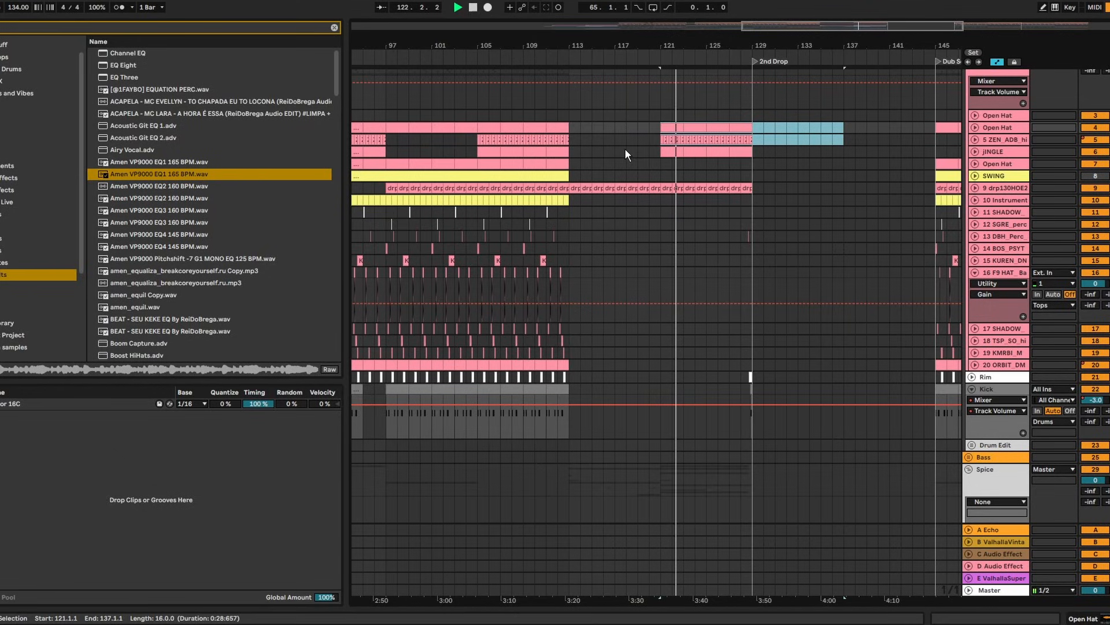
pyautogui.scroll(-3, 956, 220)
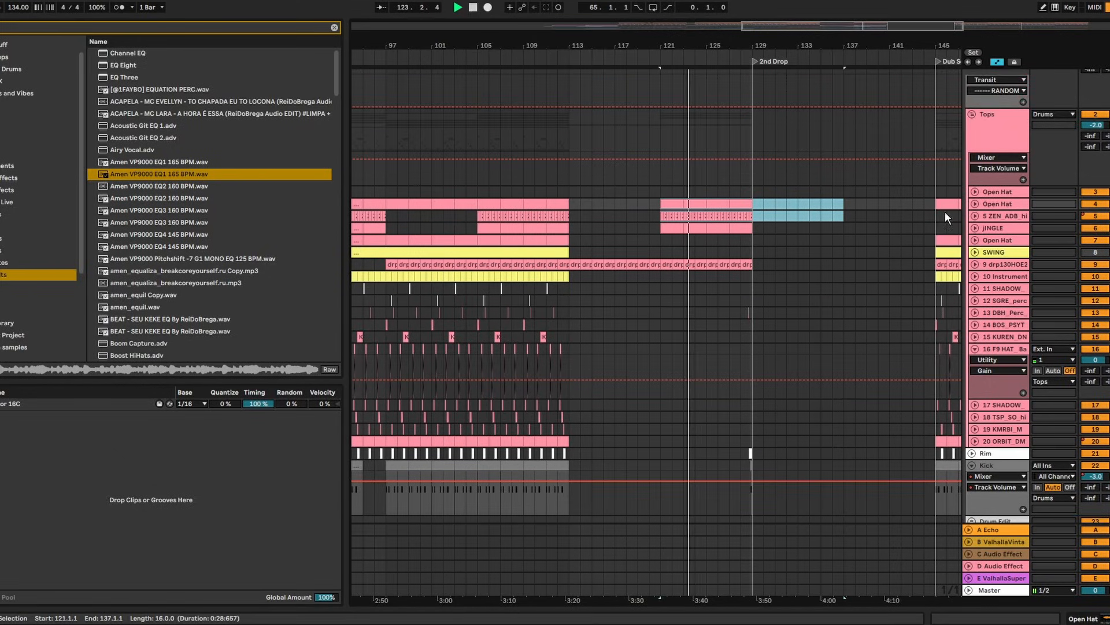
pyautogui.scroll(7, 931, 218)
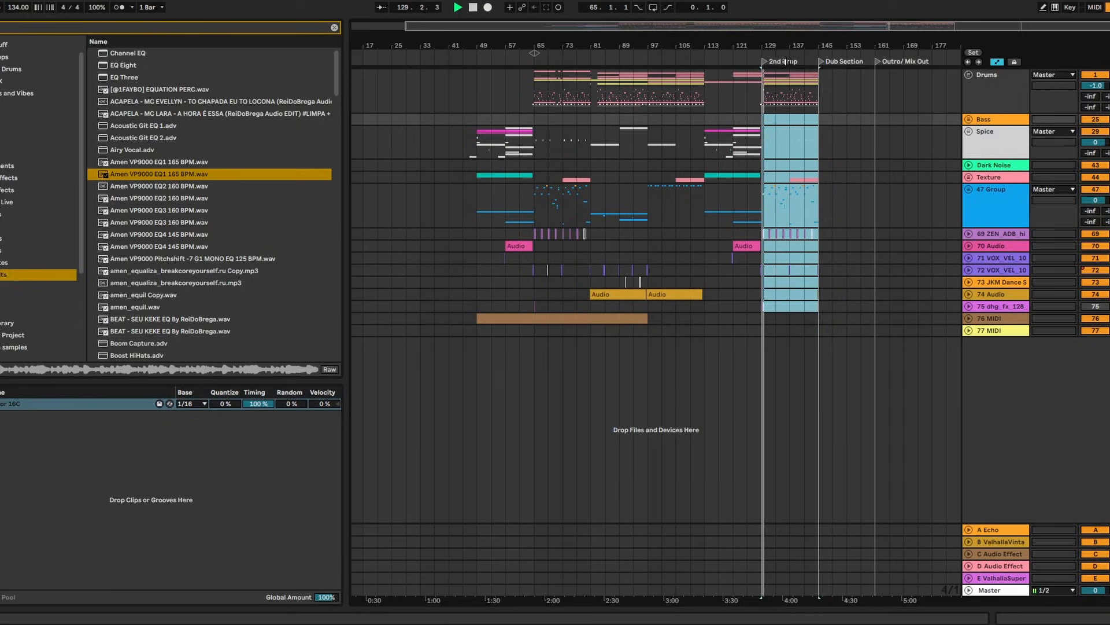
pyautogui.moveTo(771, 47); pyautogui.dragTo(729, 87)
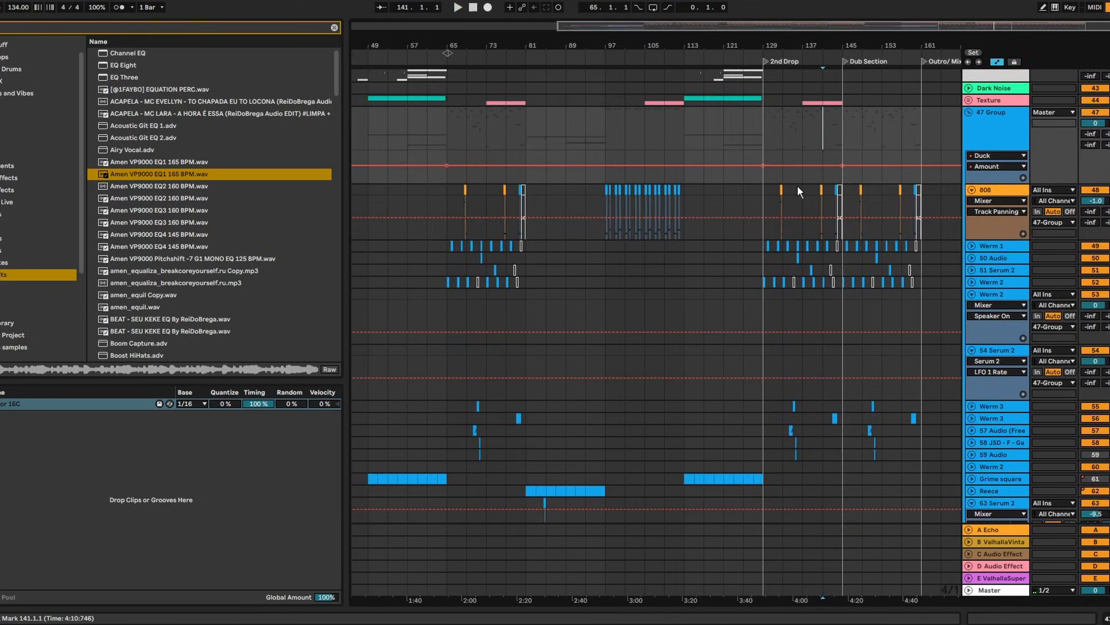
# Delete the bars 65–81 clips on the duplicate Werm 2 track and play from bar 145
pyautogui.scroll(-4, 798, 186)
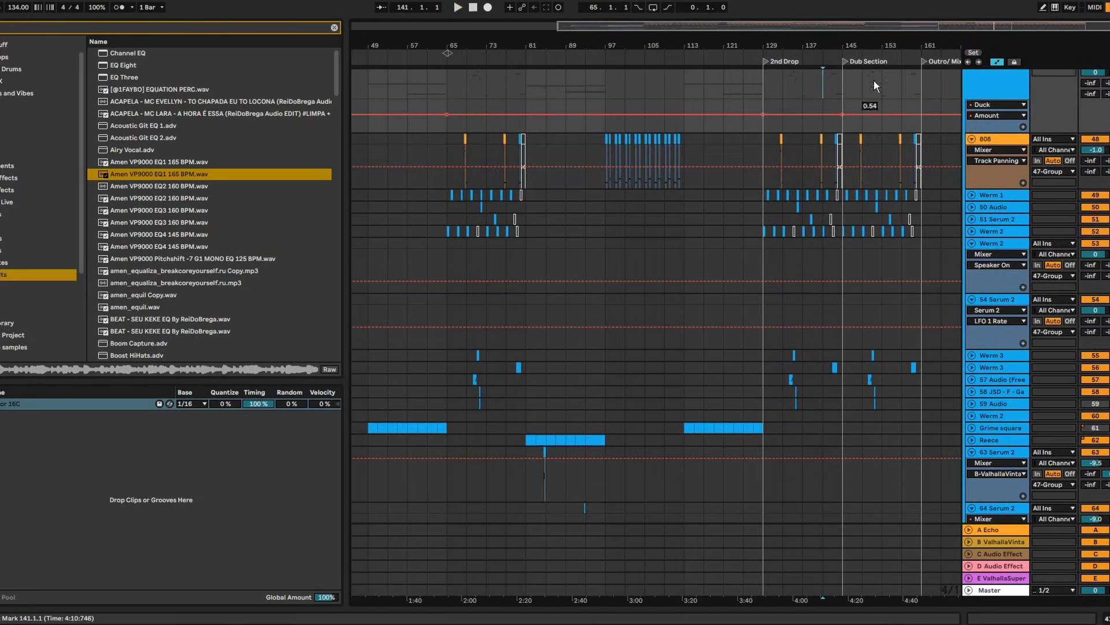
pyautogui.moveTo(892, 35); pyautogui.dragTo(771, 49)
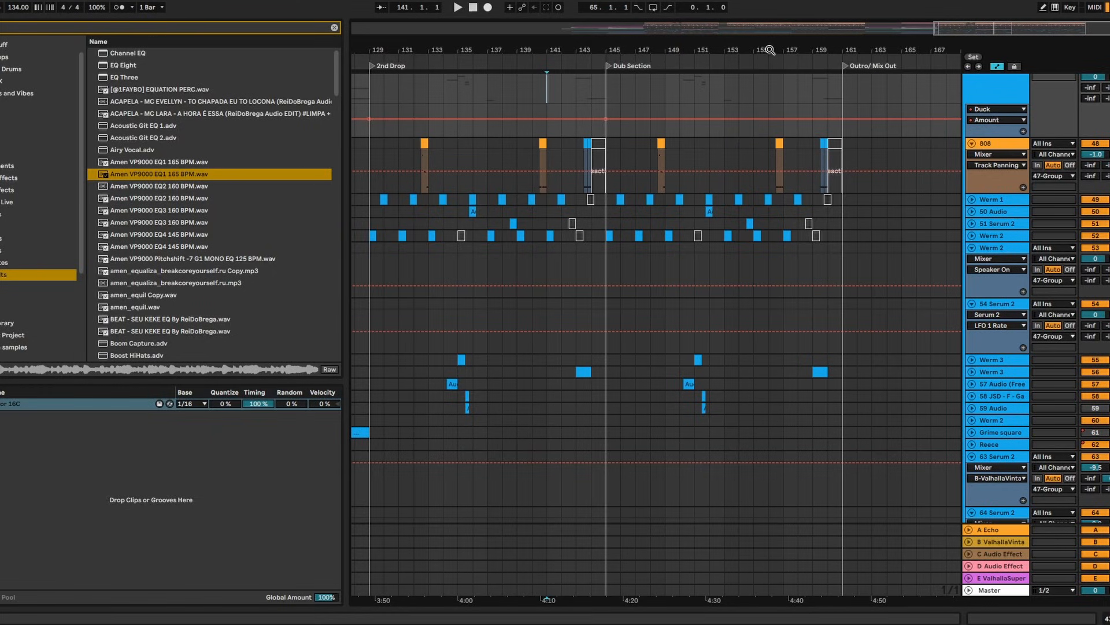
pyautogui.scroll(5, 758, 255)
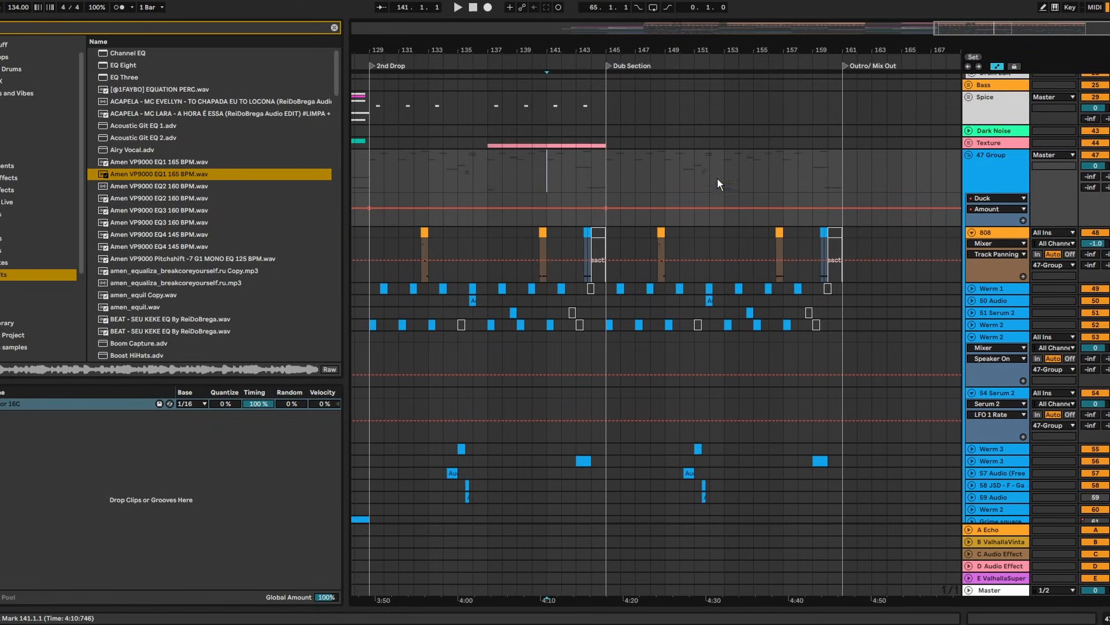
pyautogui.click(605, 183)
pyautogui.click(972, 338)
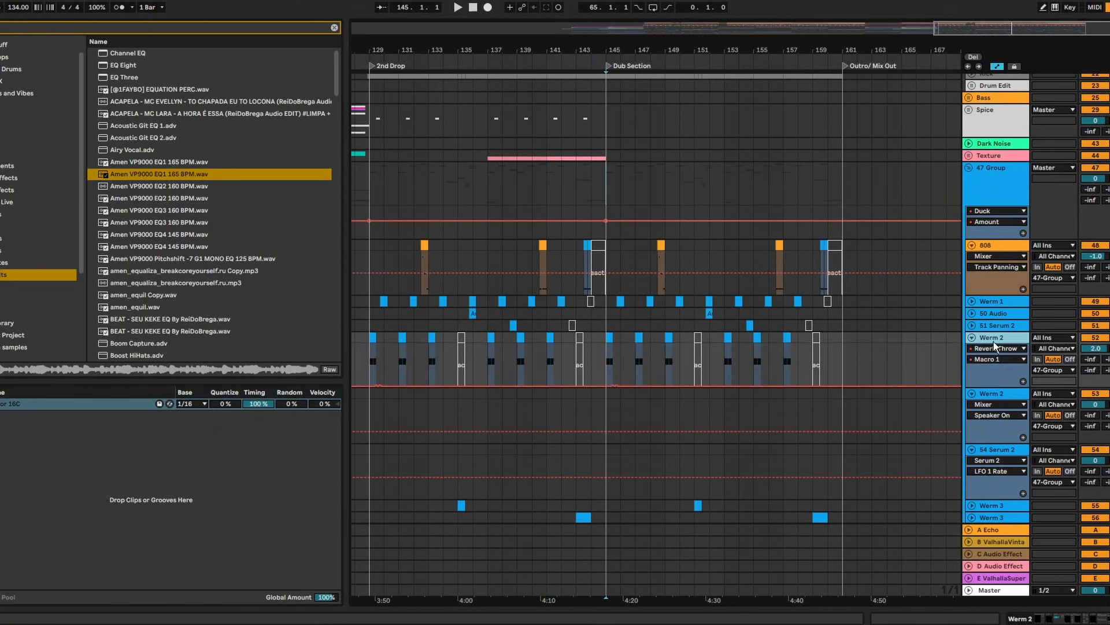
pyautogui.scroll(-5, 653, 335)
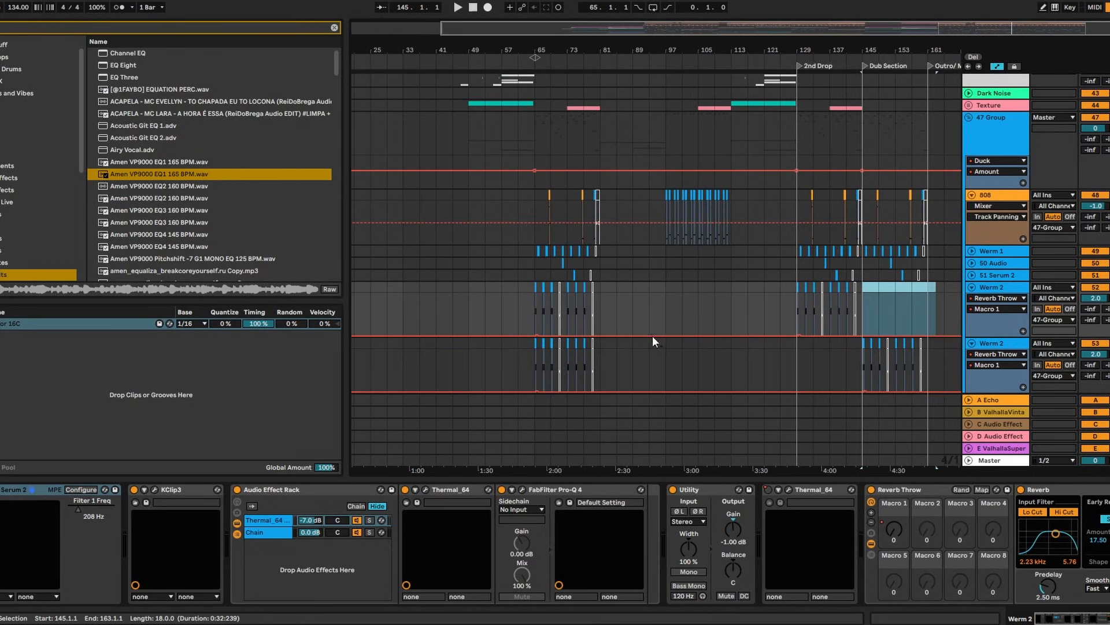
pyautogui.moveTo(619, 372); pyautogui.dragTo(549, 347)
pyautogui.press('Delete')
pyautogui.click(864, 344)
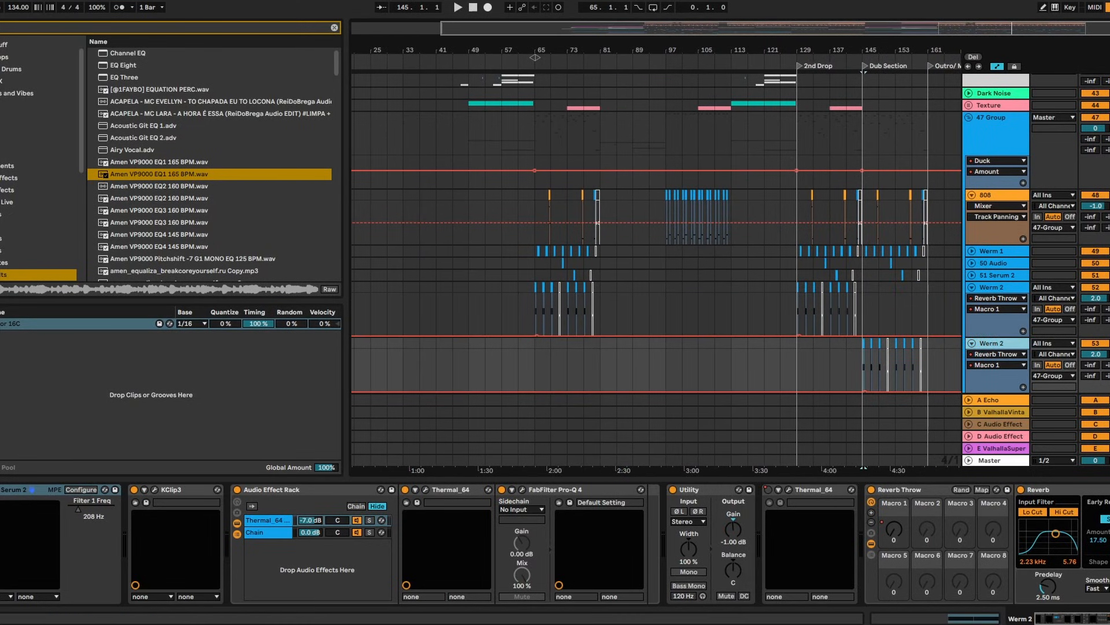
pyautogui.press('space')
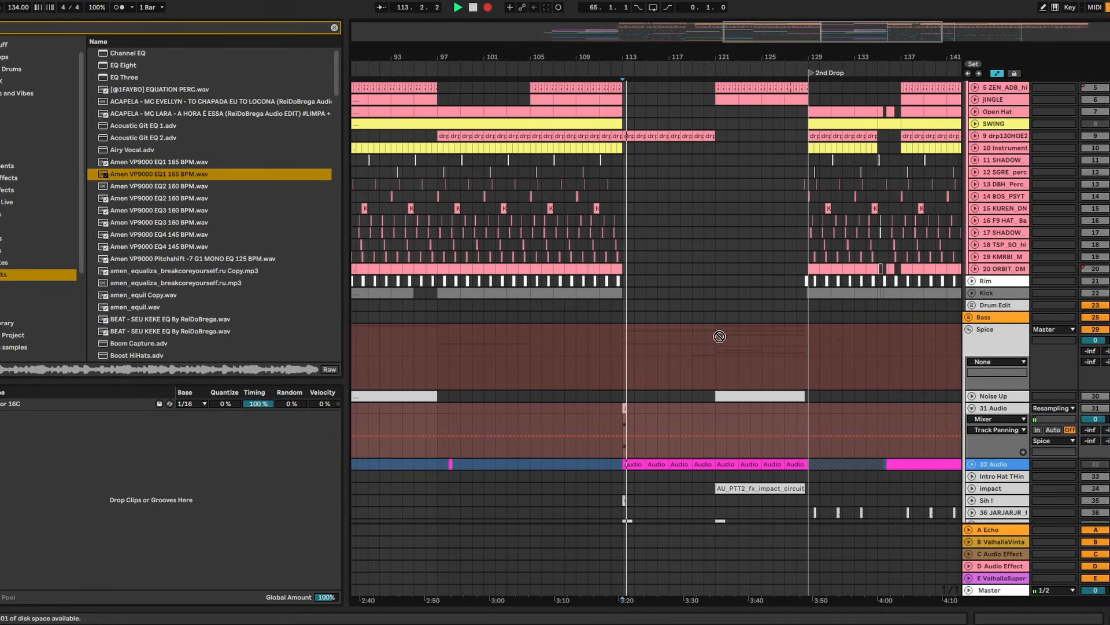
# Fine-tune the Cutoff automation point at bar 121 and close the Hybrid Filter window
pyautogui.moveTo(630, 52); pyautogui.dragTo(693, 354)
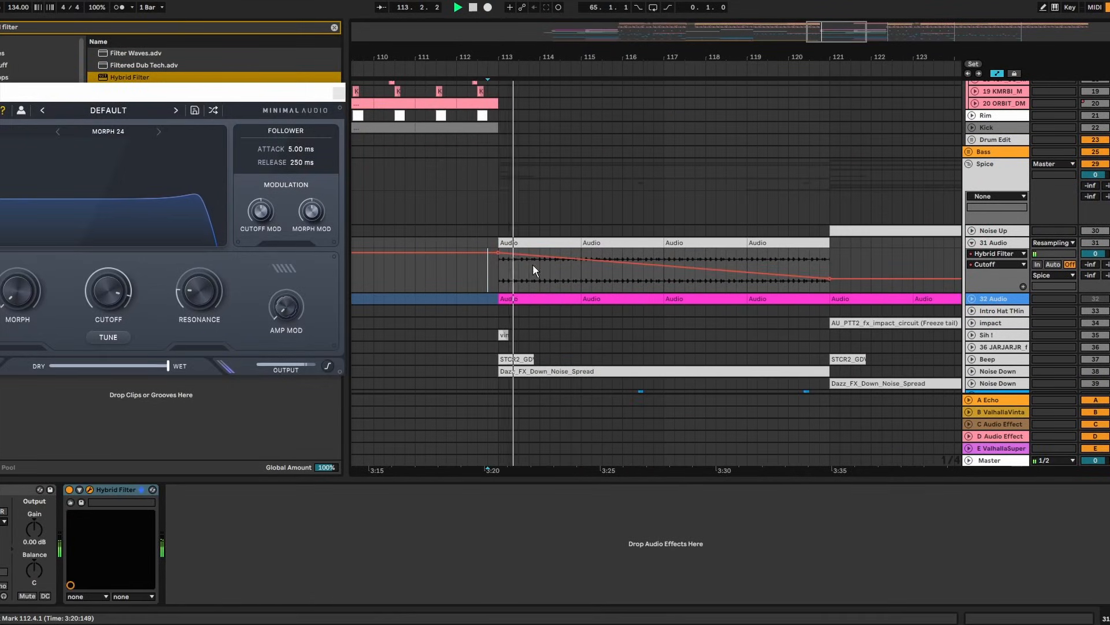
pyautogui.moveTo(834, 282); pyautogui.dragTo(833, 286)
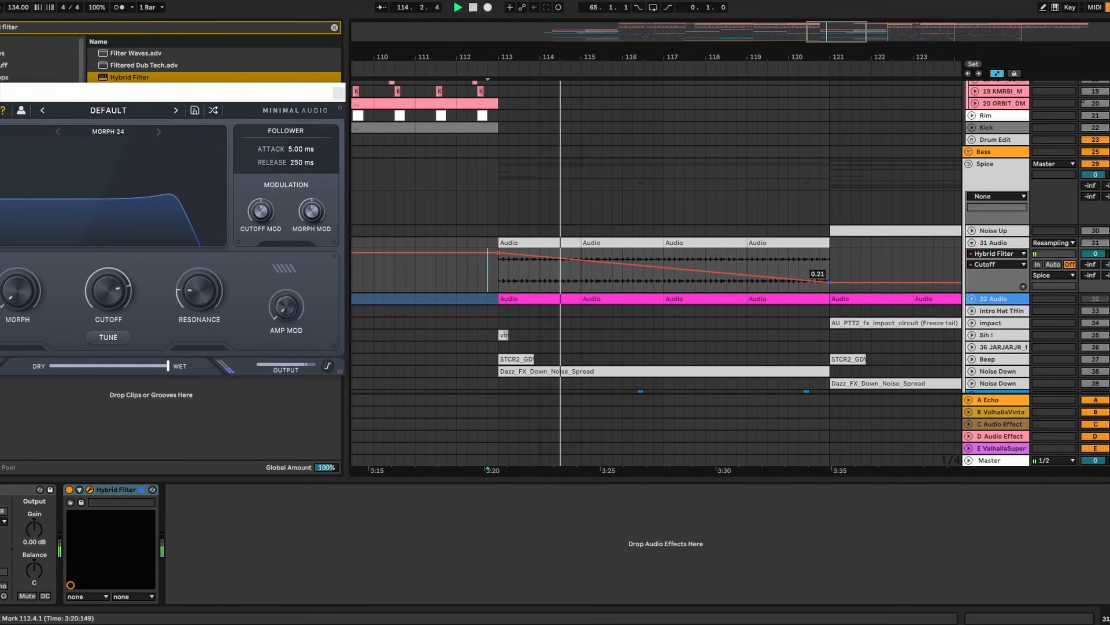
pyautogui.click(341, 95)
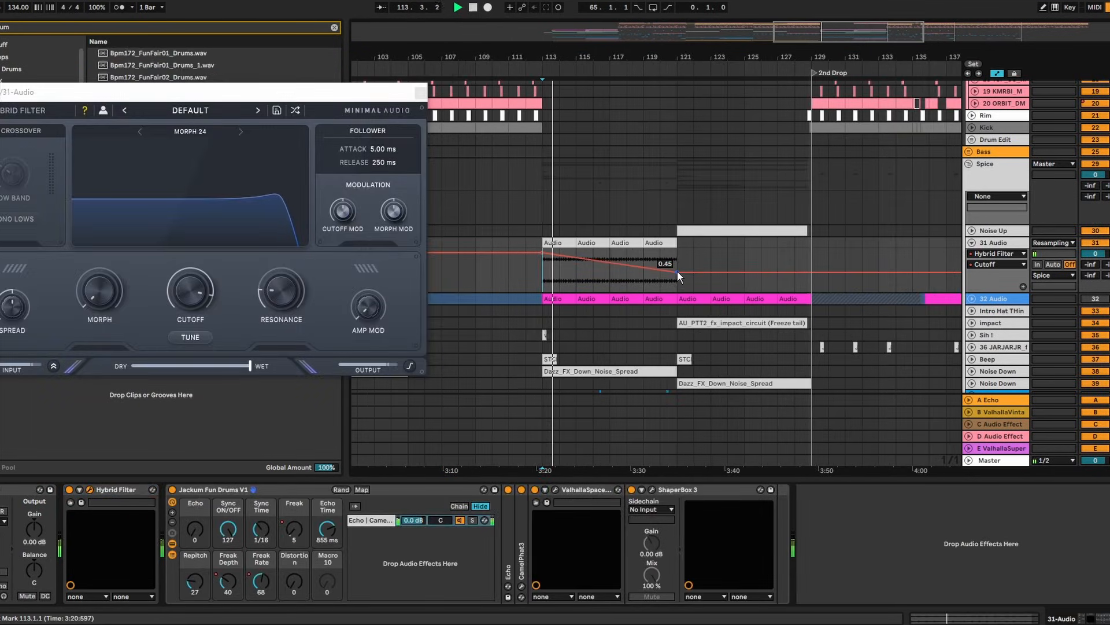
pyautogui.moveTo(678, 272); pyautogui.dragTo(678, 270)
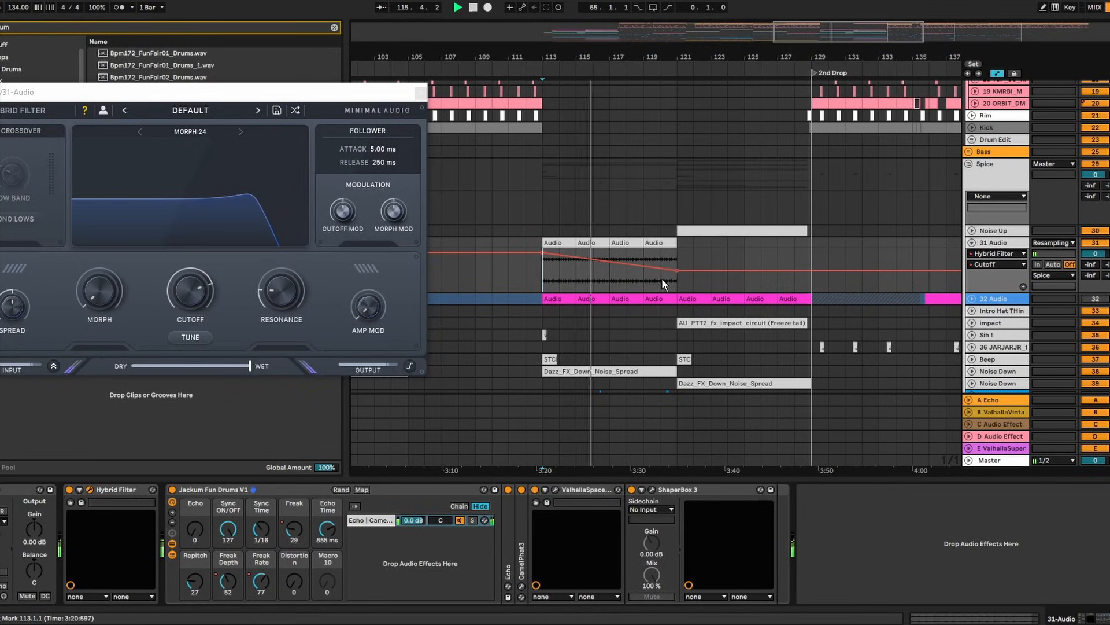
pyautogui.click(601, 282)
pyautogui.click(421, 92)
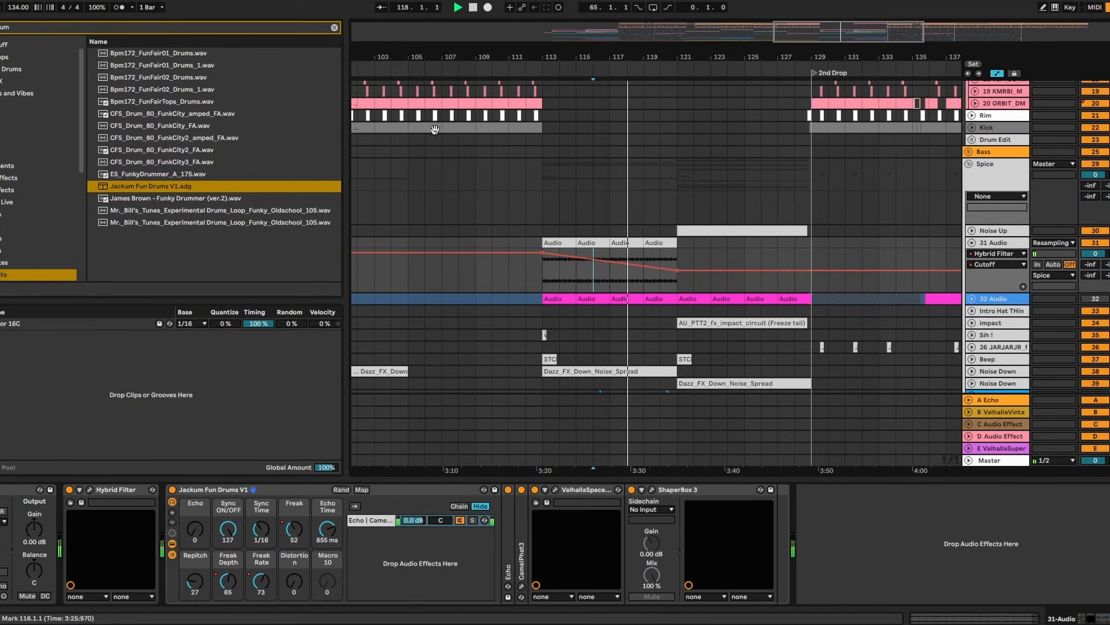
# Move the BA-1 FX Strip window aside, then close it
pyautogui.click(695, 265)
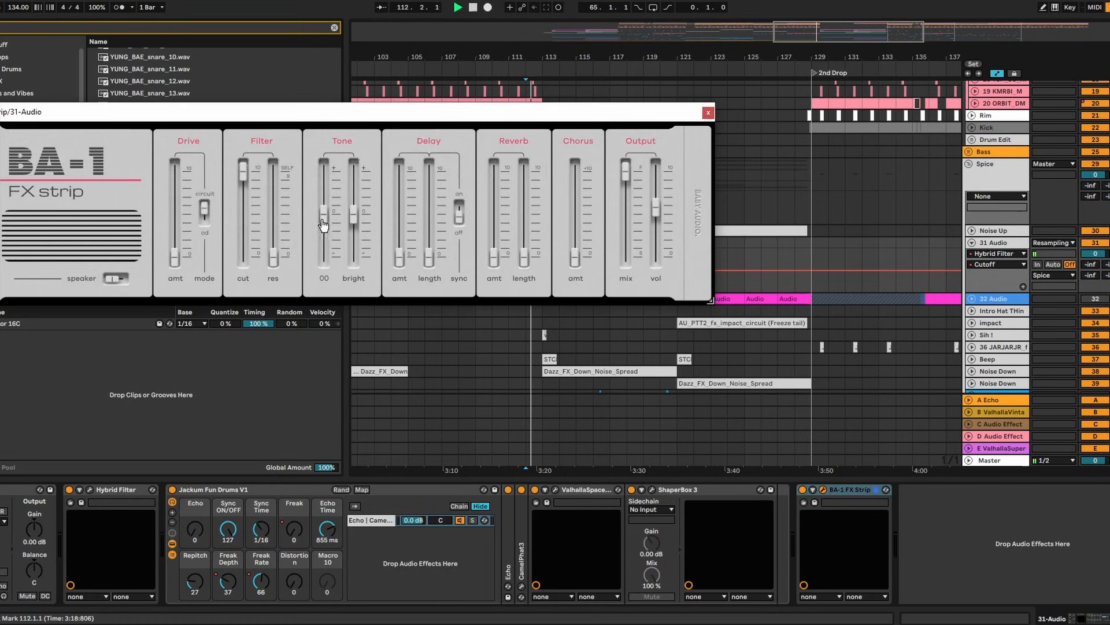
pyautogui.moveTo(581, 116); pyautogui.dragTo(386, 112)
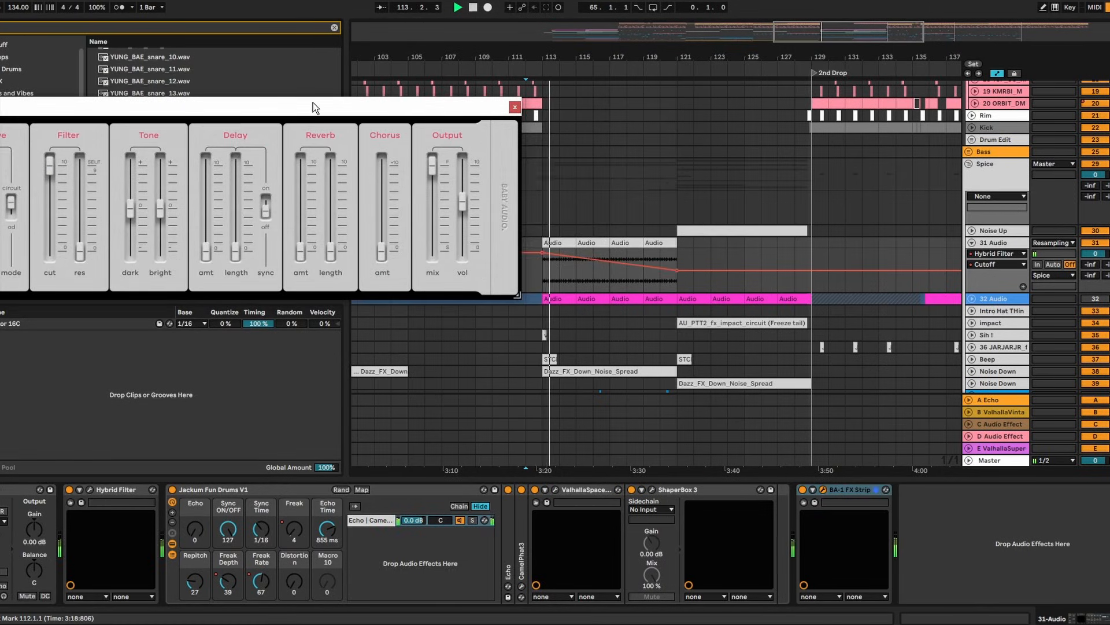
pyautogui.moveTo(313, 103); pyautogui.dragTo(442, 107)
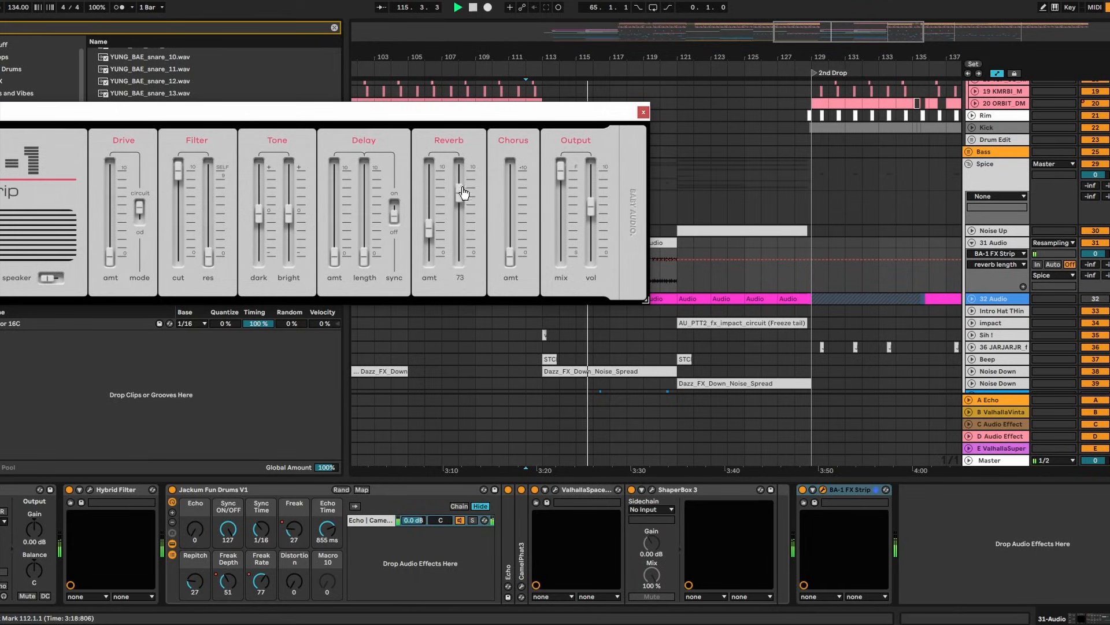
pyautogui.click(642, 111)
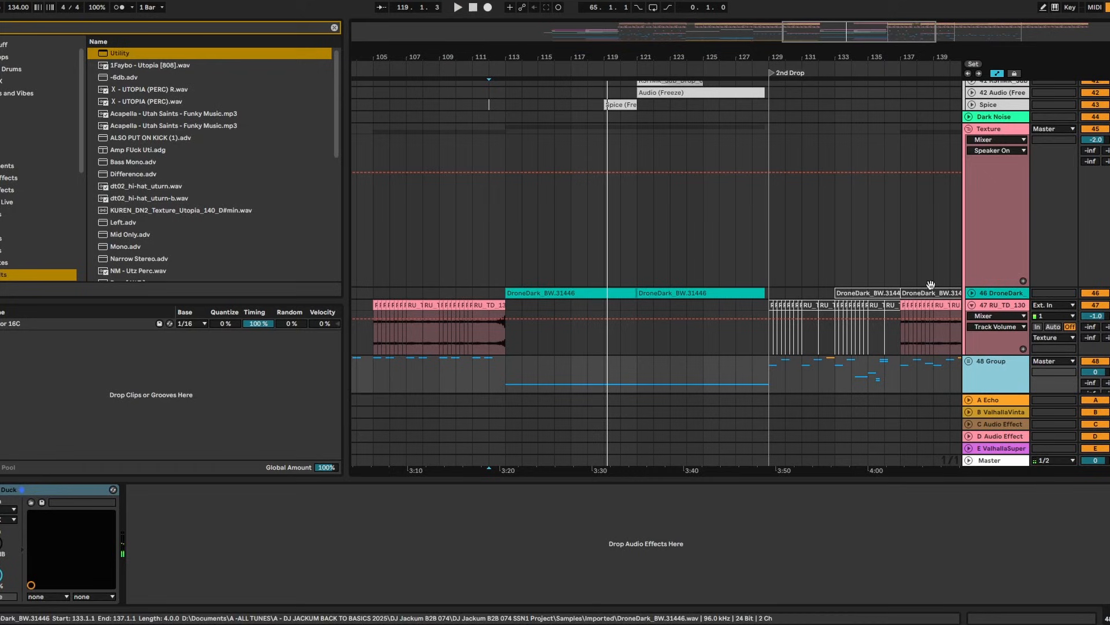
# Unfold the DroneDark track, show its clip's devices, and search the browser for 'super'
pyautogui.scroll(-1, 973, 285)
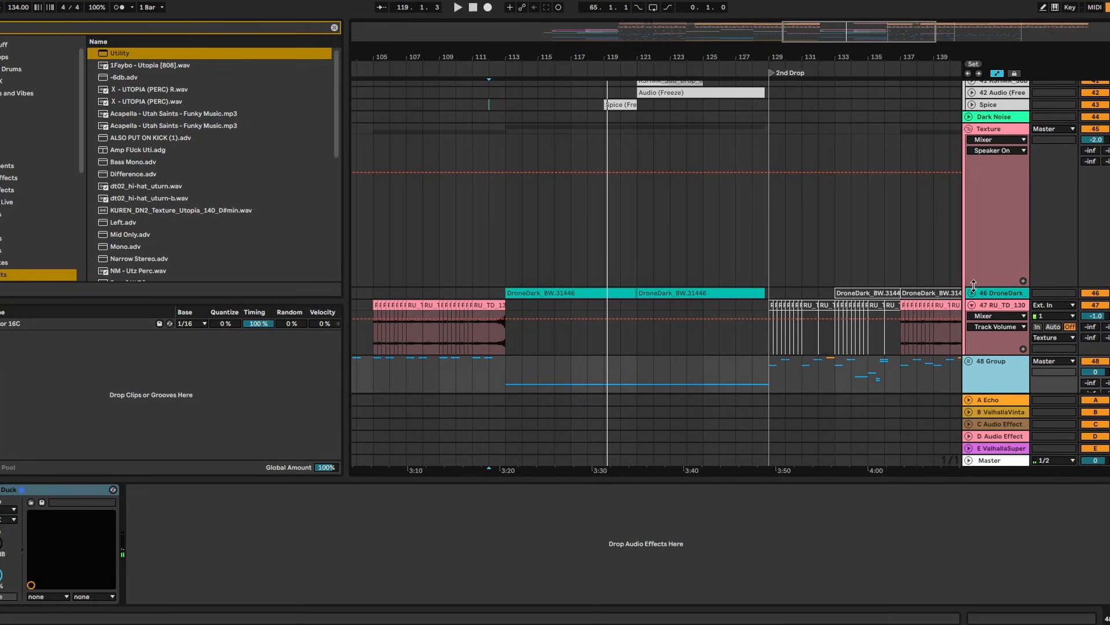
pyautogui.click(973, 287)
pyautogui.click(544, 300)
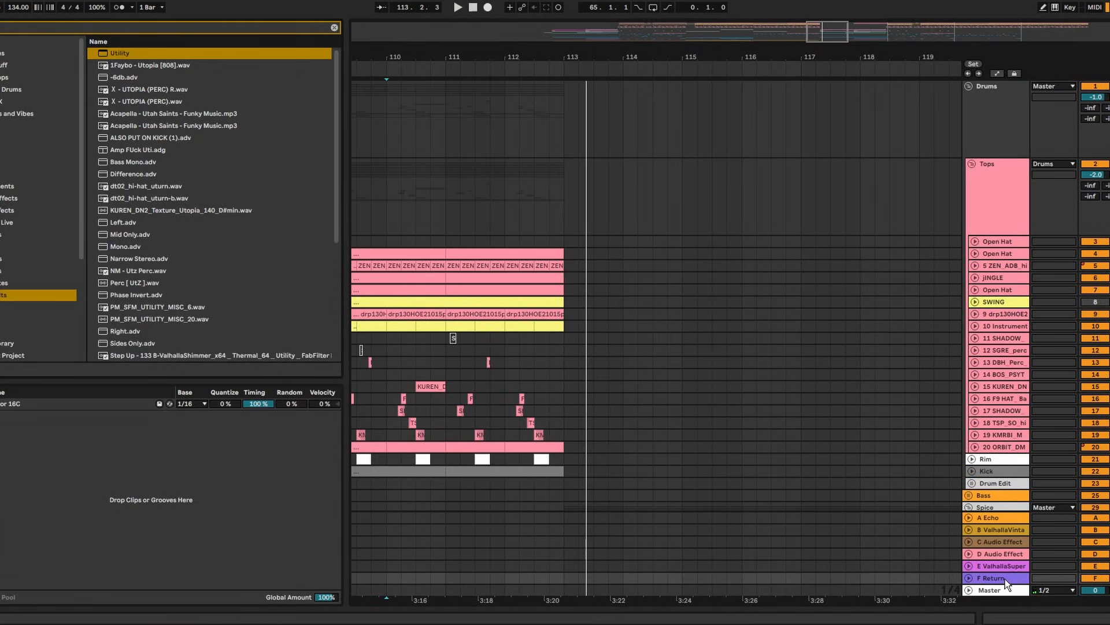
pyautogui.hotkey('ctrl', 'f')
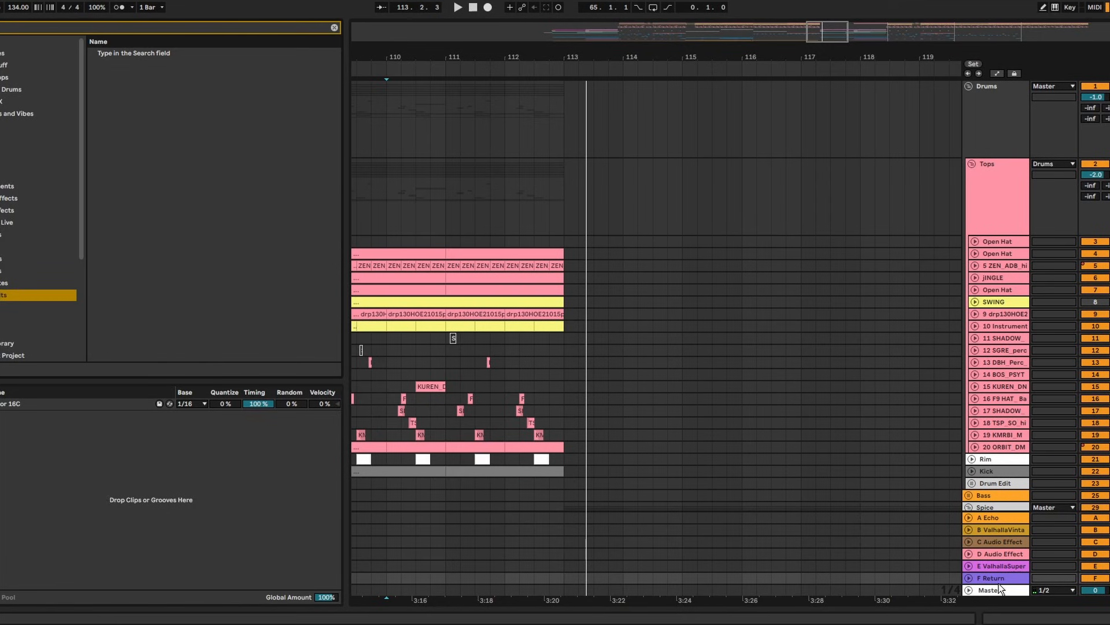
pyautogui.write('super')
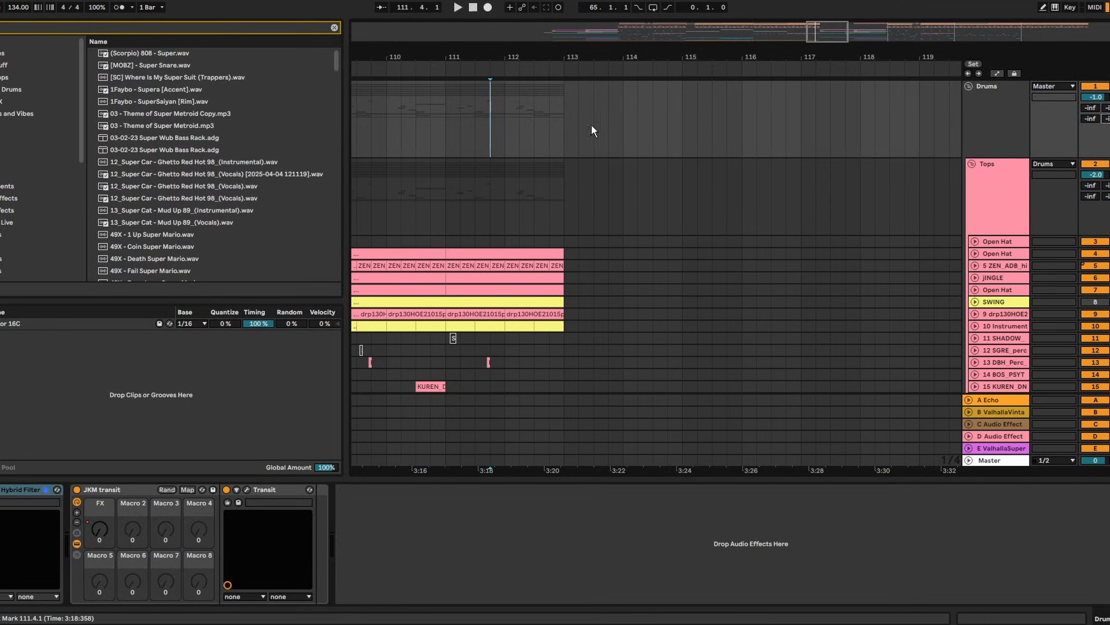
# Draw a Drums send ramp rising to -9 dB at bar 113
pyautogui.press('a')
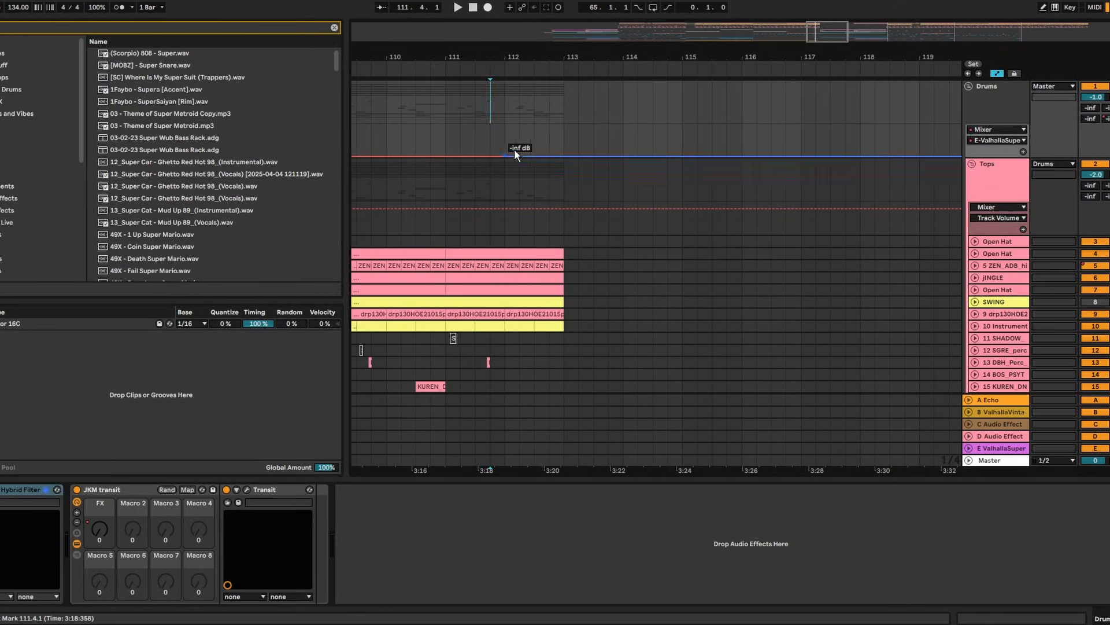
pyautogui.moveTo(507, 148); pyautogui.dragTo(492, 148)
pyautogui.press('space')
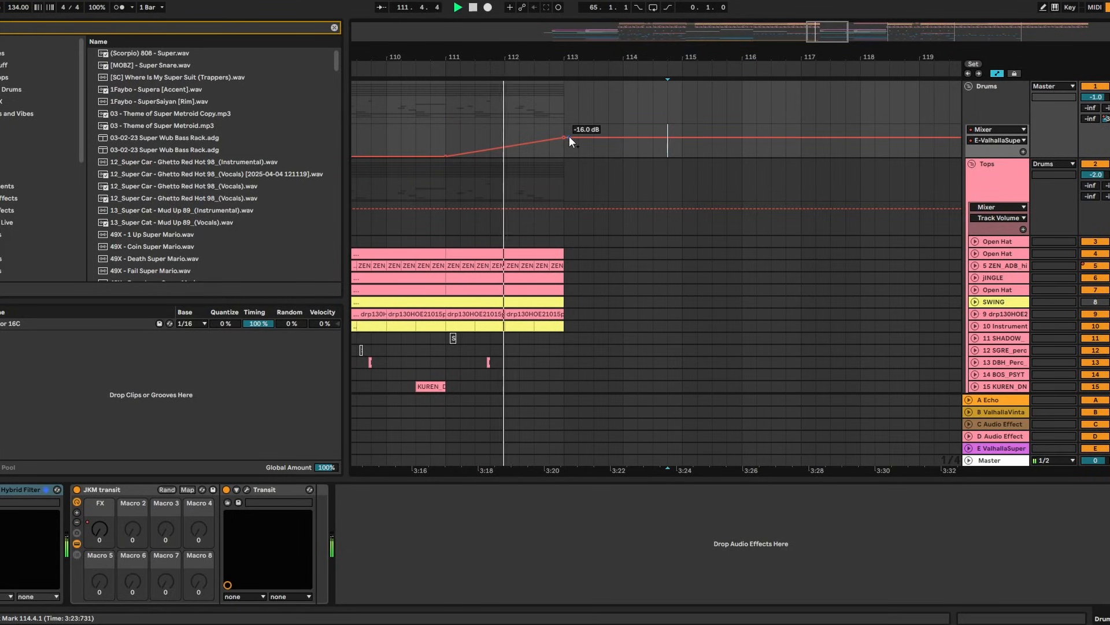
pyautogui.moveTo(569, 136); pyautogui.dragTo(569, 132)
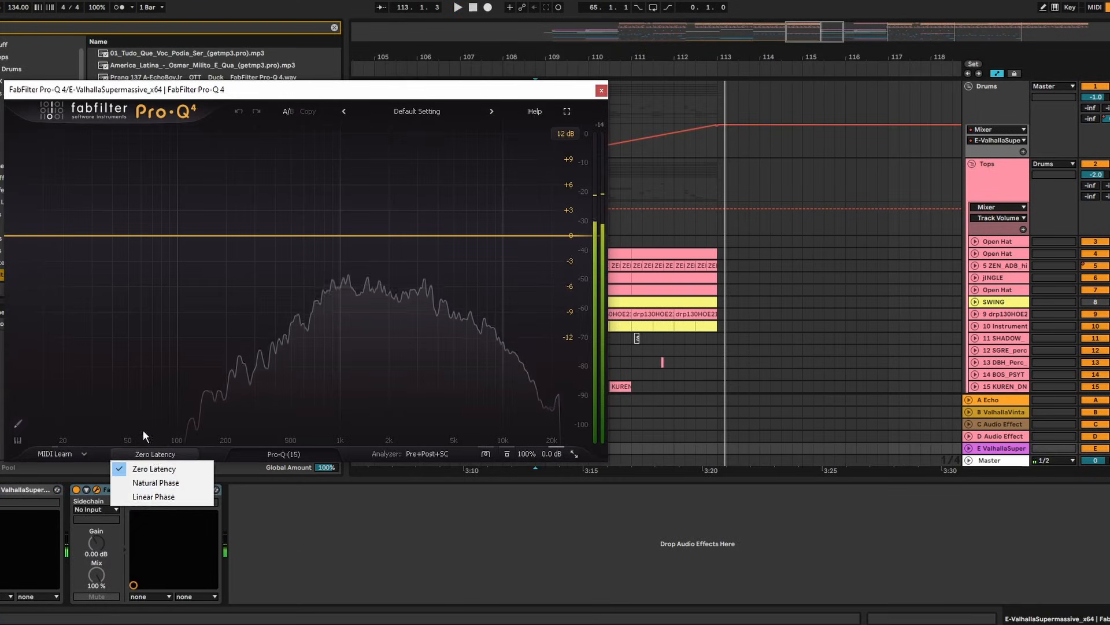
# Add a band to the return's Pro-Q 4 curve, then delete it
pyautogui.click(149, 463)
pyautogui.doubleClick(92, 251)
pyautogui.rightClick(92, 250)
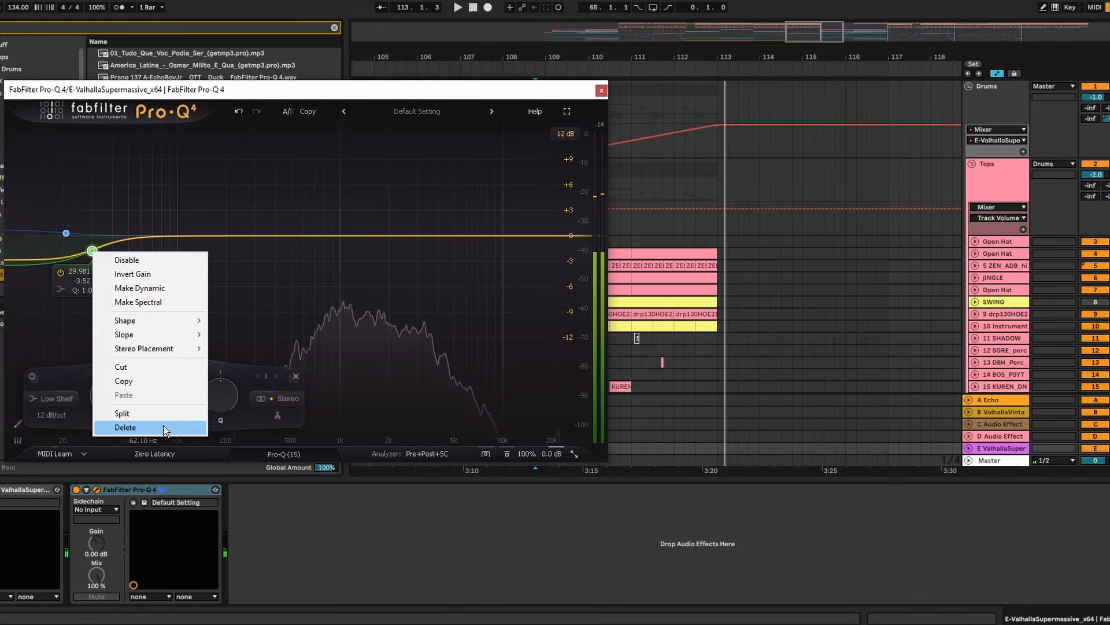
pyautogui.click(163, 428)
pyautogui.rightClick(67, 235)
# Replace the blue shelf band with a 12 dB/oct low cut near 644 Hz and audition it
pyautogui.click(111, 409)
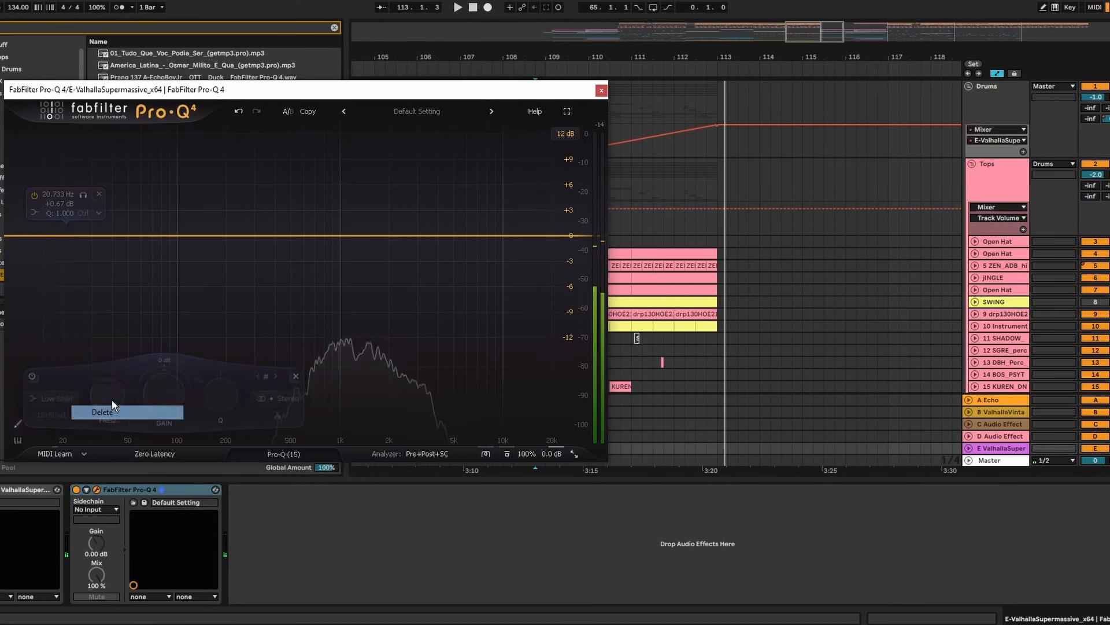
pyautogui.moveTo(14, 237); pyautogui.dragTo(309, 241)
pyautogui.press('space')
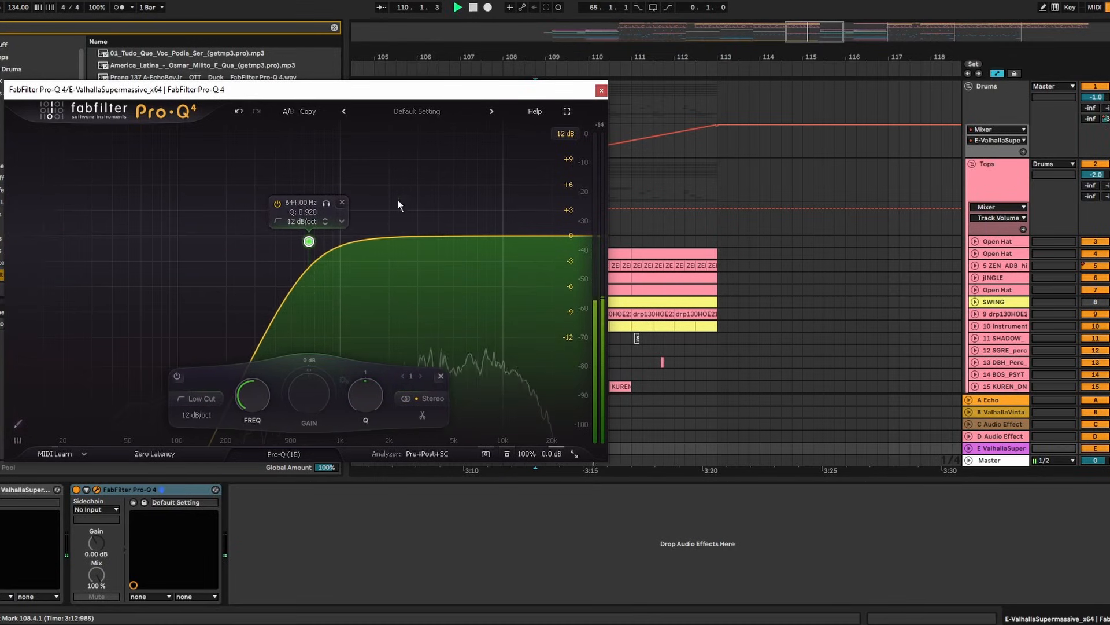
# Replay from bar 111.2 and open Valhalla Supermassive on the unfolded return track
pyautogui.click(643, 128)
pyautogui.press('space')
pyautogui.press('space')
pyautogui.click(1007, 447)
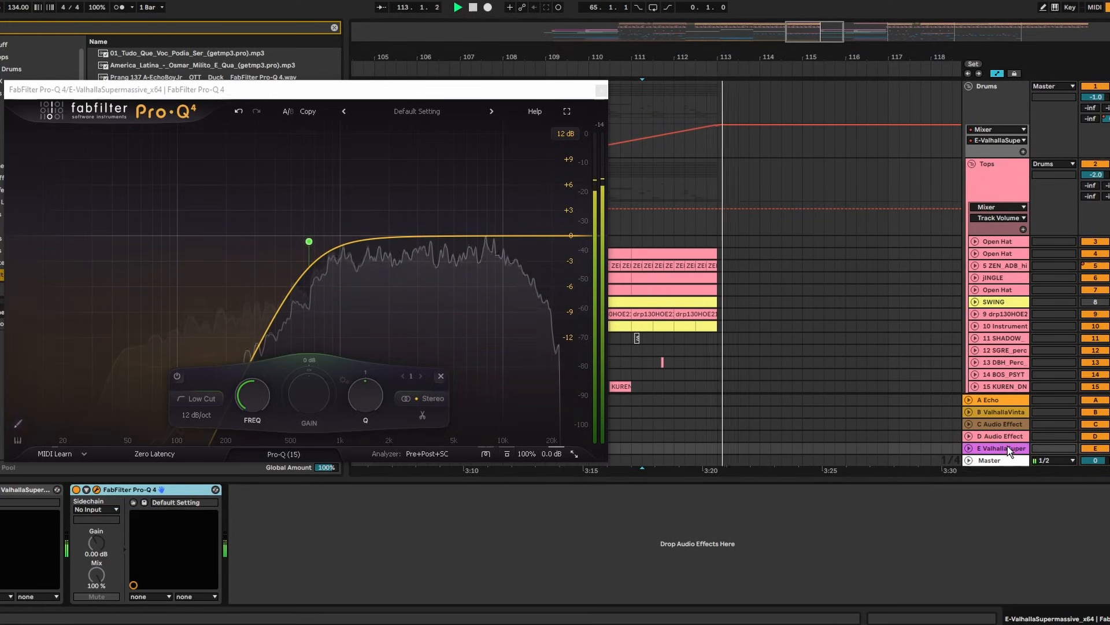
pyautogui.click(1007, 448)
pyautogui.press('space')
pyautogui.press('space')
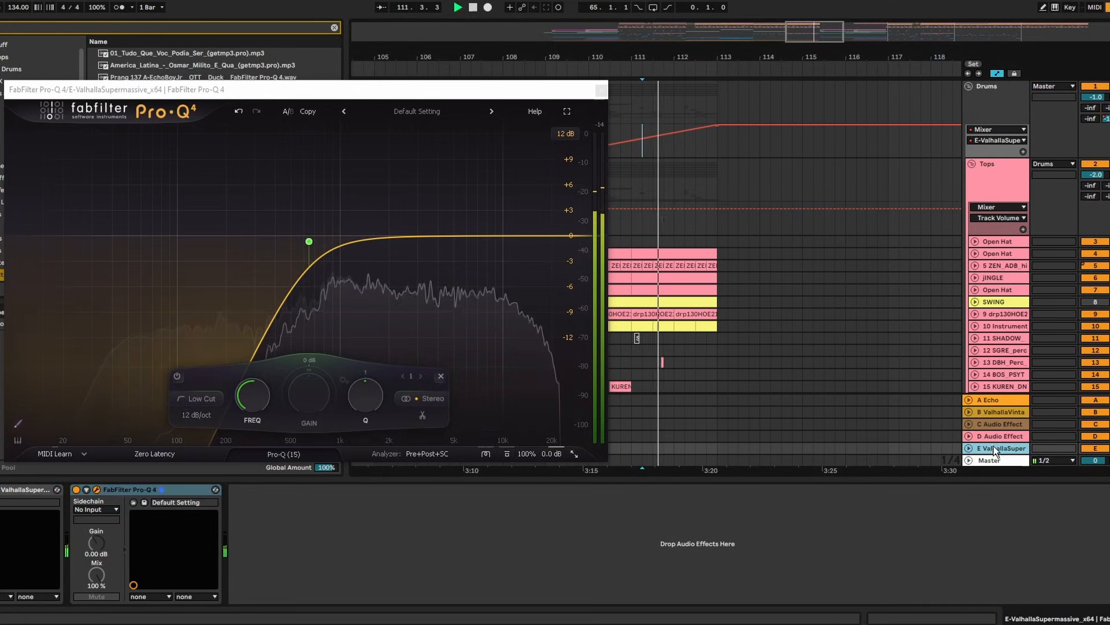
pyautogui.click(968, 448)
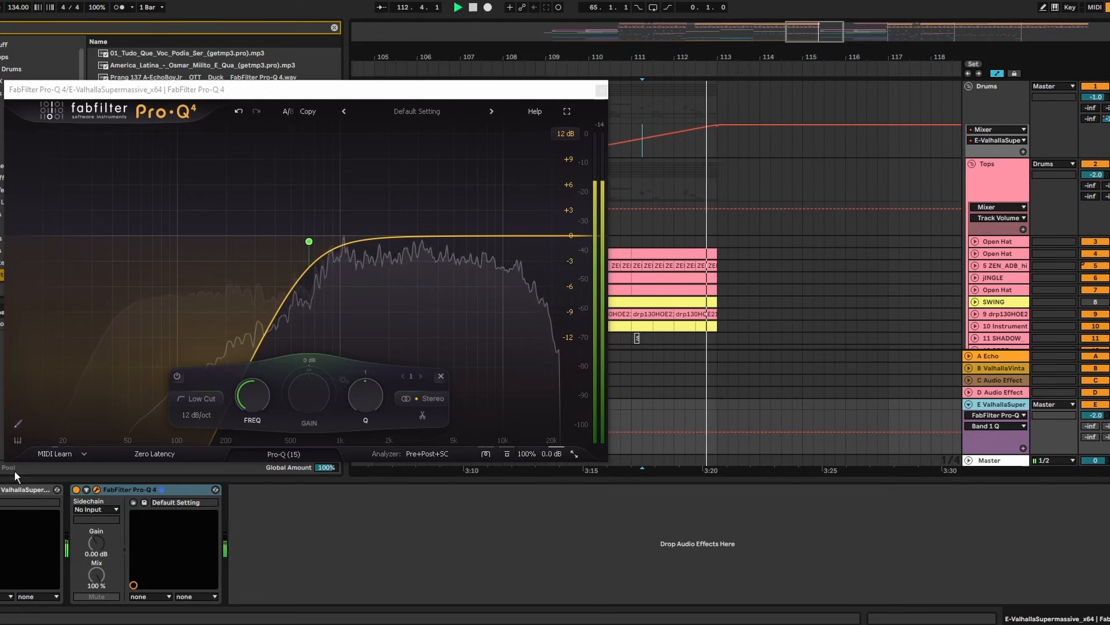
pyautogui.click(0, 489)
pyautogui.press('space')
# Set Supermassive warp to 67.9%, feedback to 92.2% and width to 65.6%
pyautogui.moveTo(236, 214); pyautogui.dragTo(263, 215)
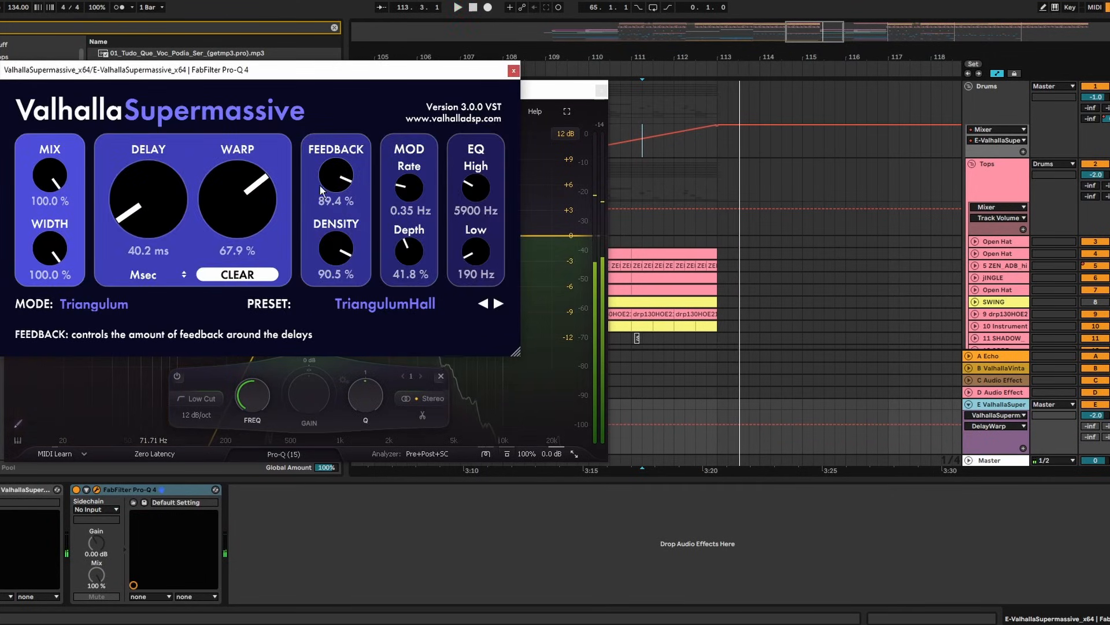
pyautogui.moveTo(333, 179); pyautogui.dragTo(333, 177)
pyautogui.press('space')
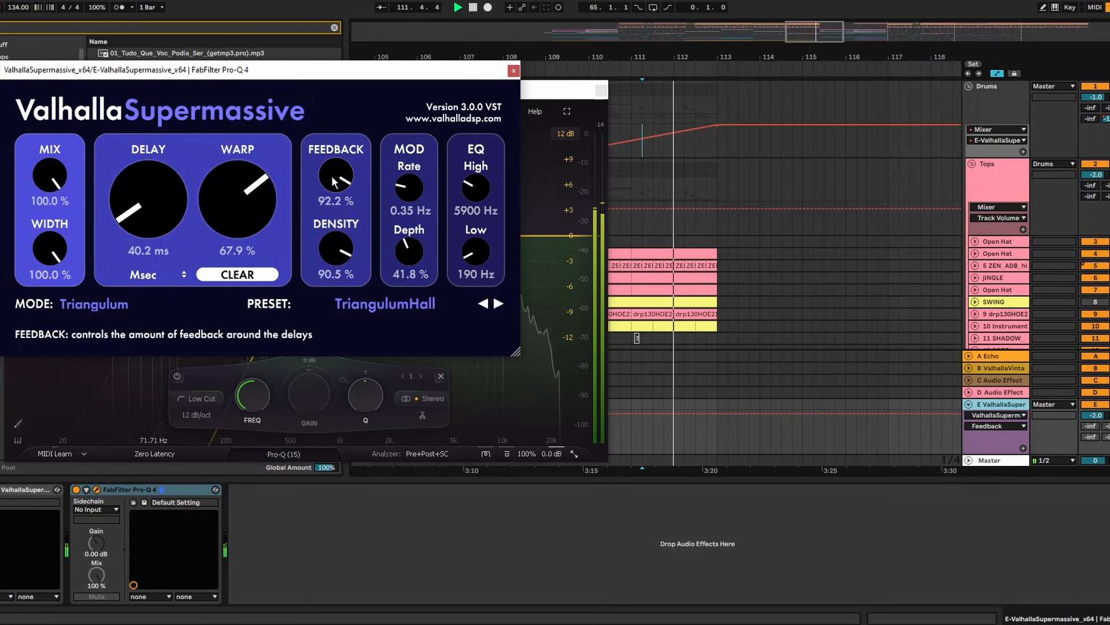
pyautogui.moveTo(50, 248); pyautogui.dragTo(52, 296)
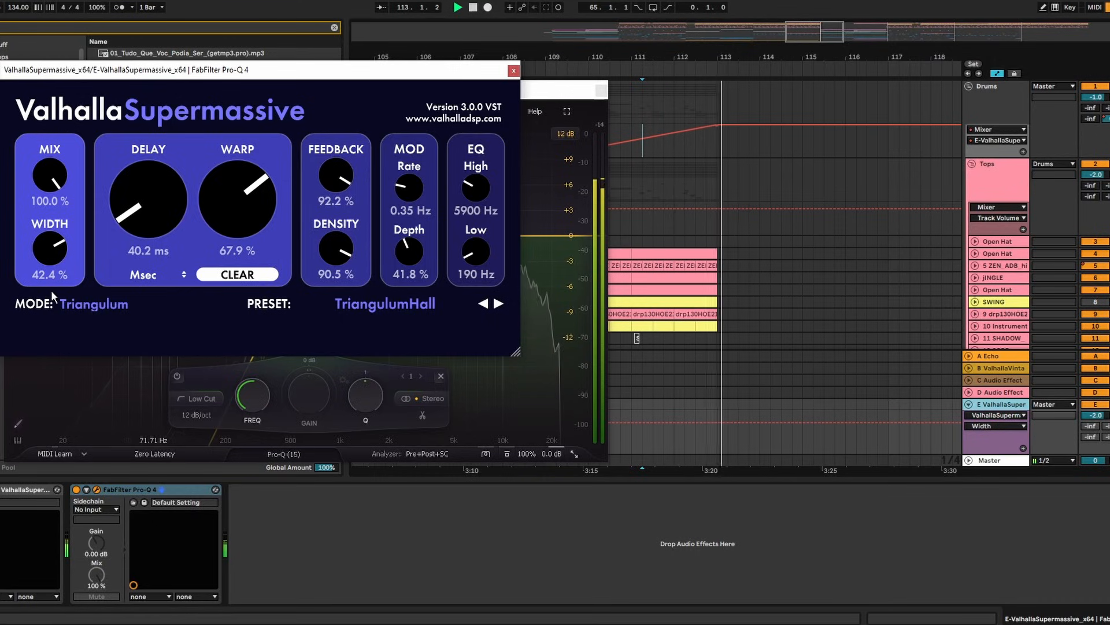
pyautogui.moveTo(51, 246); pyautogui.dragTo(52, 226)
pyautogui.press('space')
pyautogui.press('space')
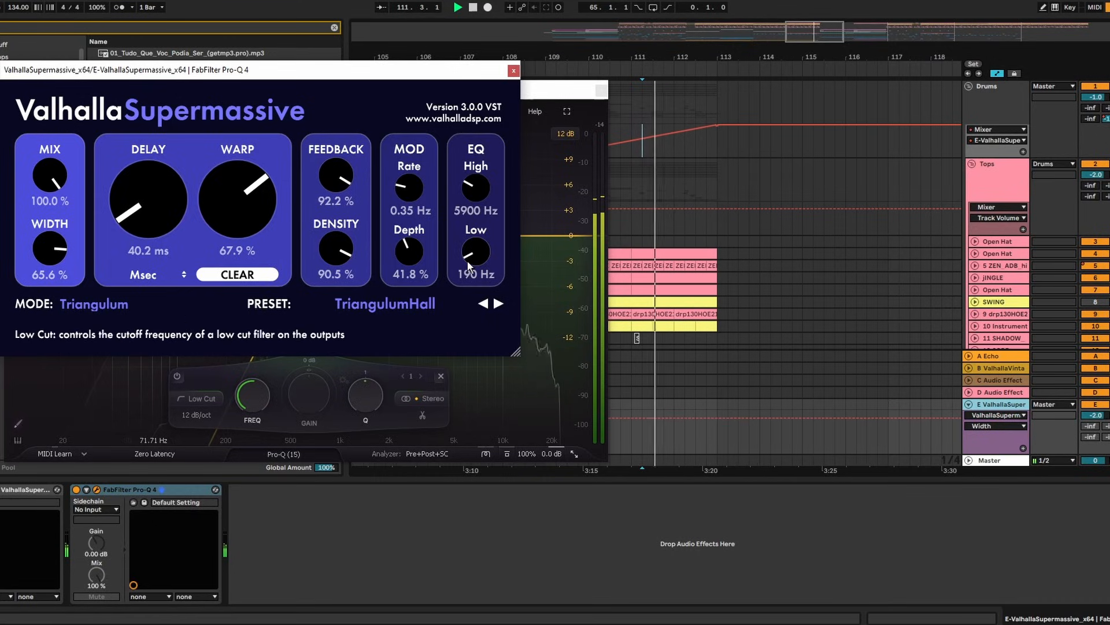
# Set the reverb EQ high to 8040 Hz and low to 490 Hz, nudging feedback up
pyautogui.moveTo(473, 193); pyautogui.dragTo(473, 182)
pyautogui.moveTo(476, 260); pyautogui.dragTo(481, 253)
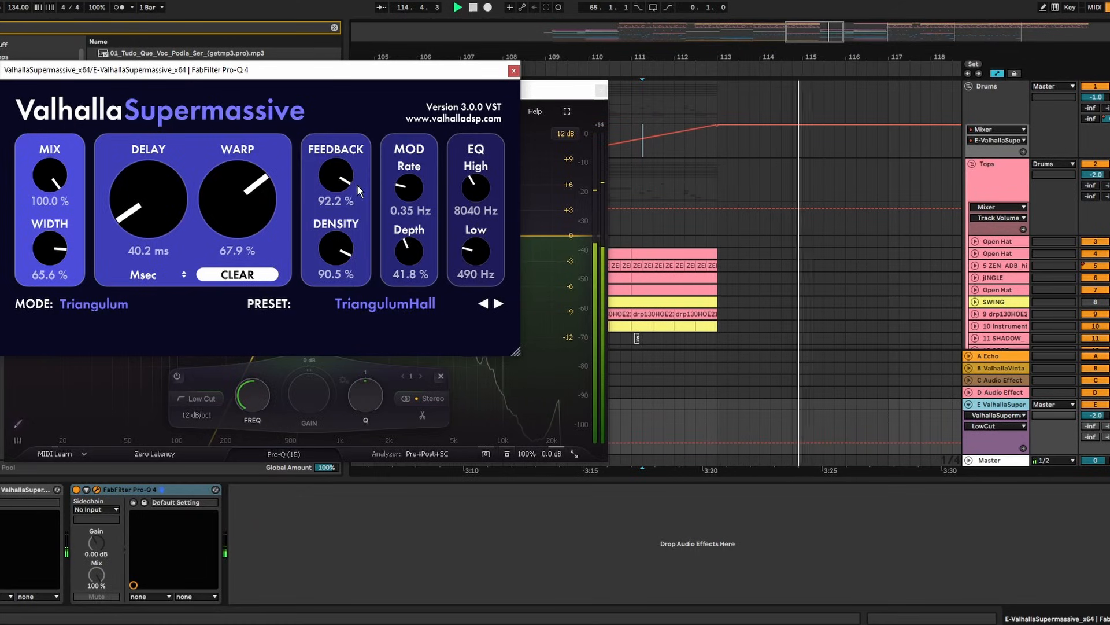
pyautogui.moveTo(348, 181); pyautogui.dragTo(349, 178)
pyautogui.click(513, 72)
pyautogui.press('space')
pyautogui.press('space')
# Drag return E's volume down from -2.0 dB to -5.0 dB
pyautogui.click(601, 91)
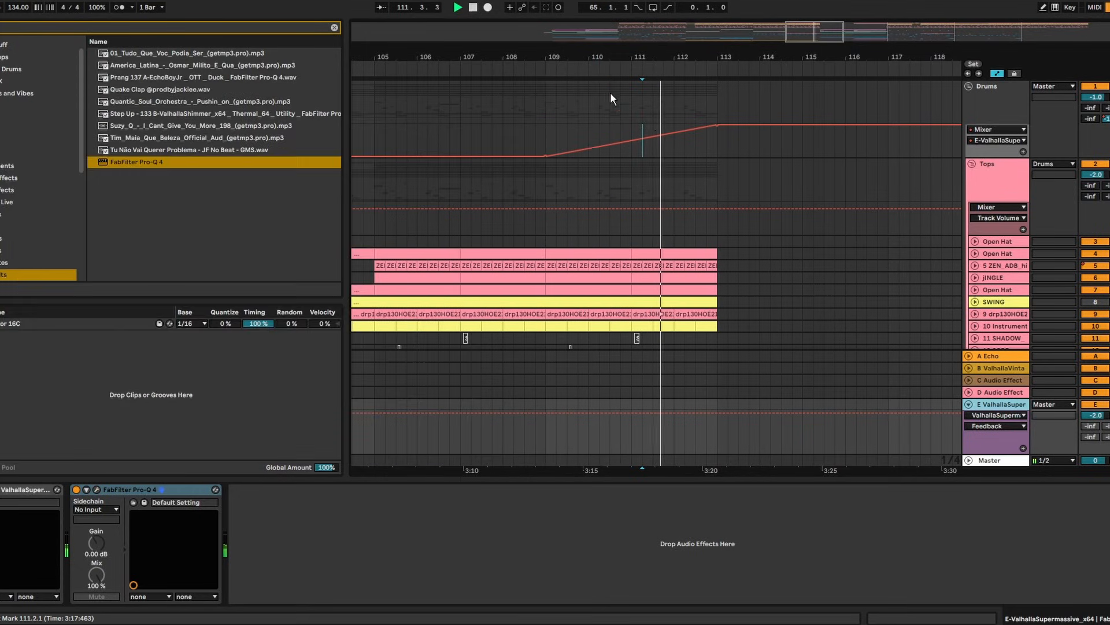
pyautogui.moveTo(1096, 415); pyautogui.dragTo(1099, 421)
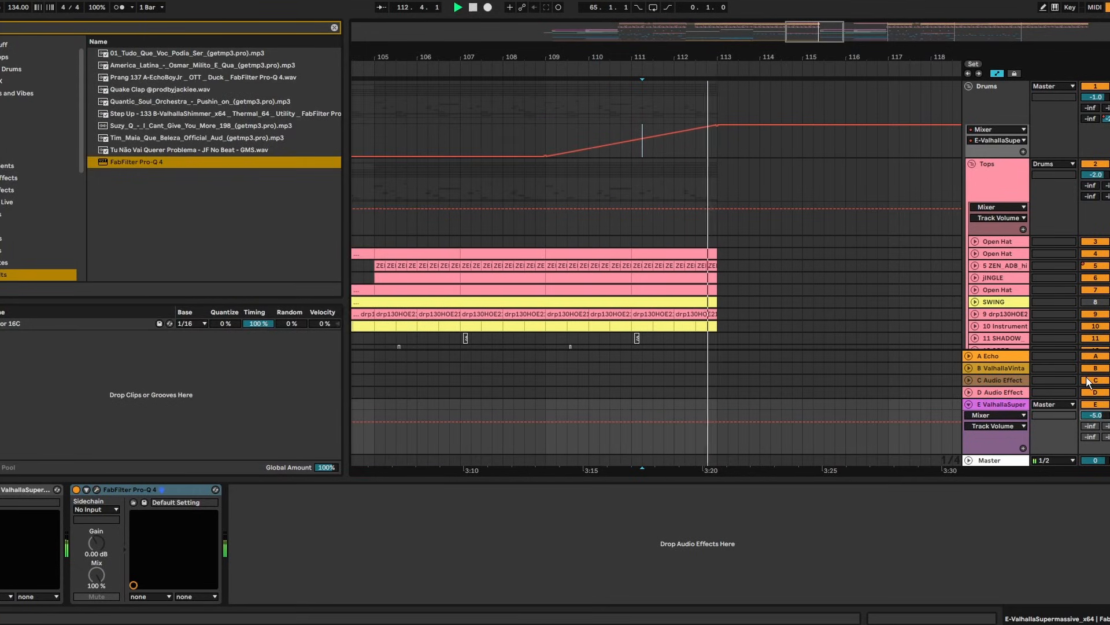
pyautogui.click(686, 175)
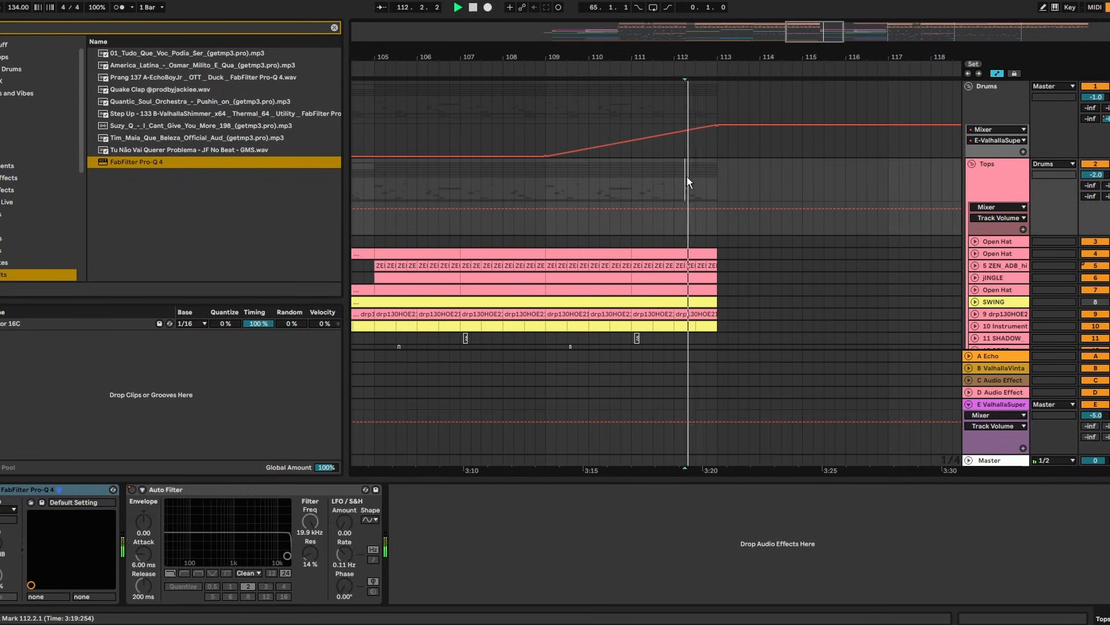
# Zoom and scroll the arrangement to view bars 111 to 114
pyautogui.moveTo(719, 56); pyautogui.dragTo(709, 125)
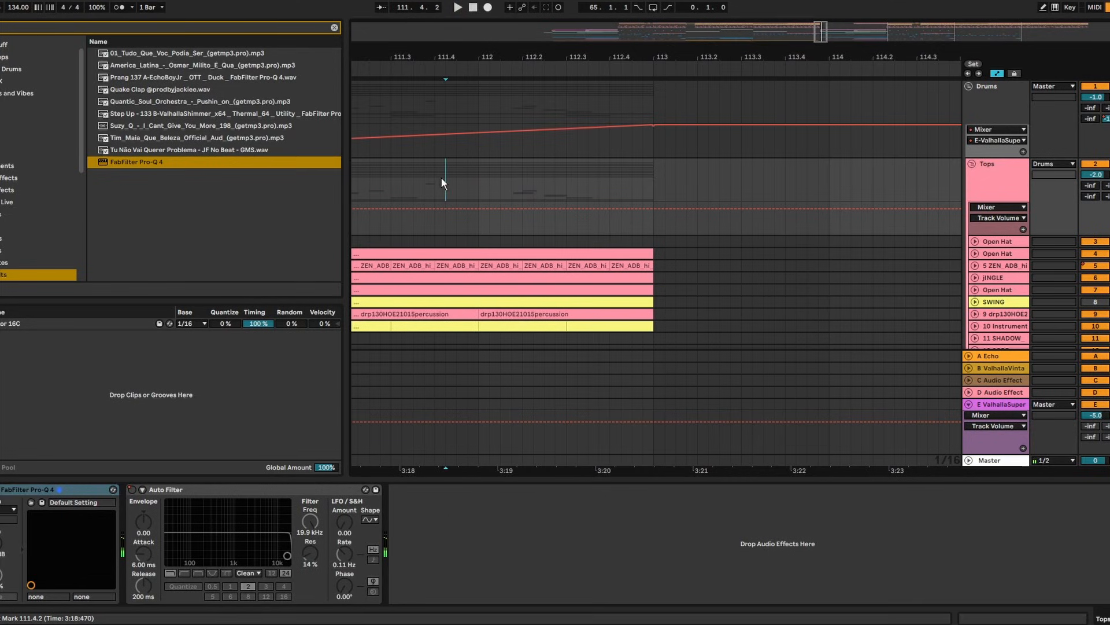
pyautogui.scroll(-4, 475, 185)
pyautogui.scroll(-5, 722, 178)
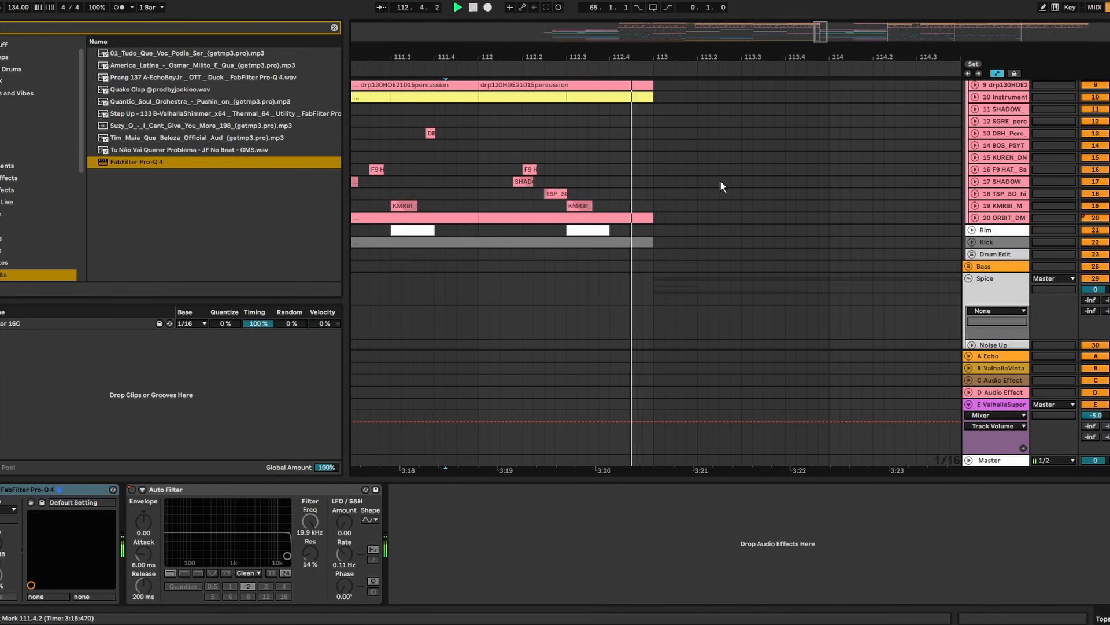
pyautogui.moveTo(675, 59); pyautogui.dragTo(537, 34)
pyautogui.scroll(-8, 601, 207)
pyautogui.click(627, 195)
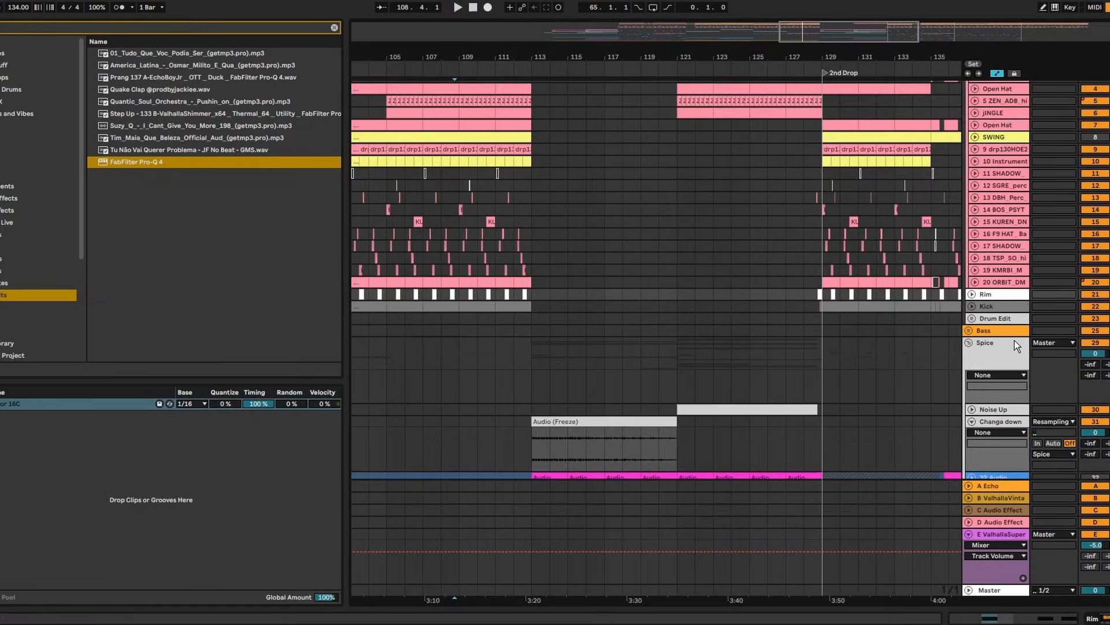
pyautogui.scroll(-2, 1018, 324)
# Insert a new audio track and duplicate the 32 Audio clip twice from bar 113
pyautogui.rightClick(1010, 370)
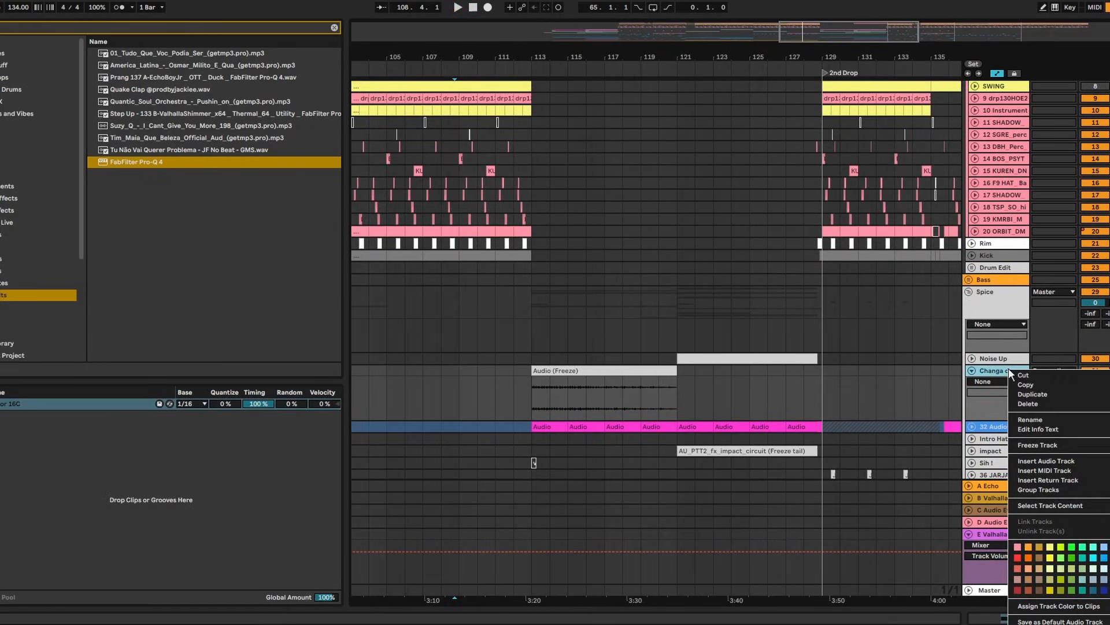
pyautogui.click(821, 366)
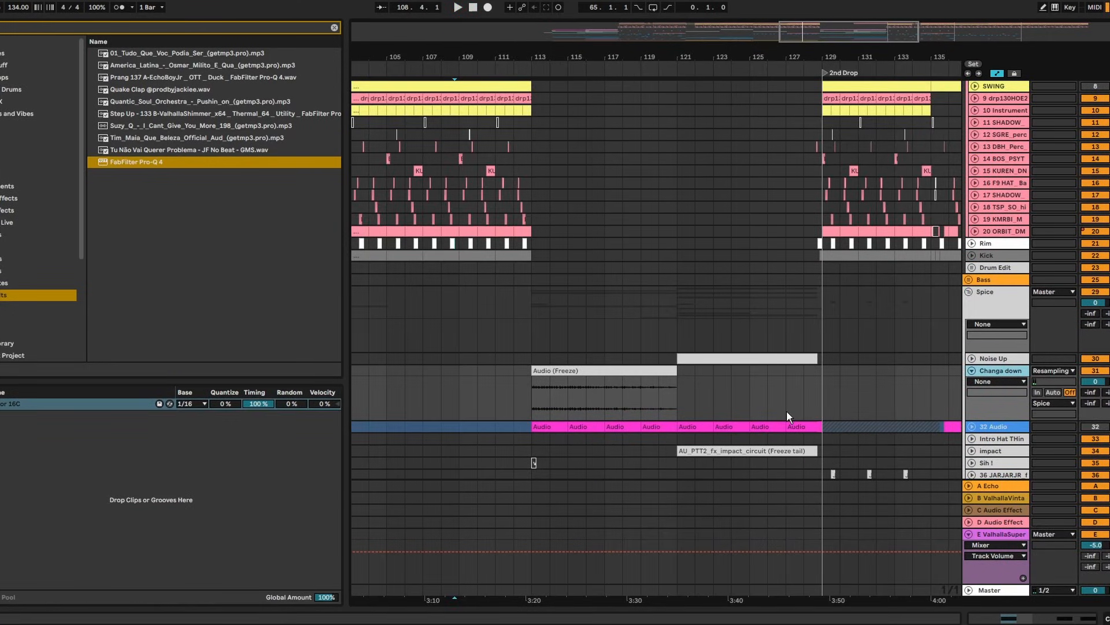
pyautogui.hotkey('ctrl', 't')
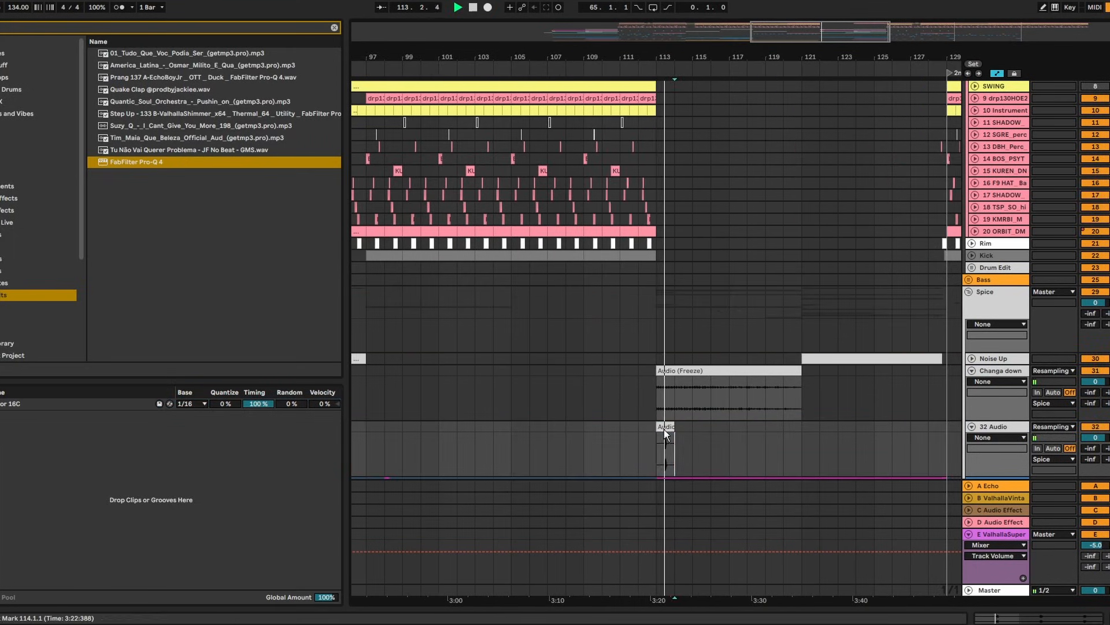
pyautogui.hotkey('ctrl', 'd')
pyautogui.hotkey('ctrl', 'd')
pyautogui.hotkey('ctrl', 'd')
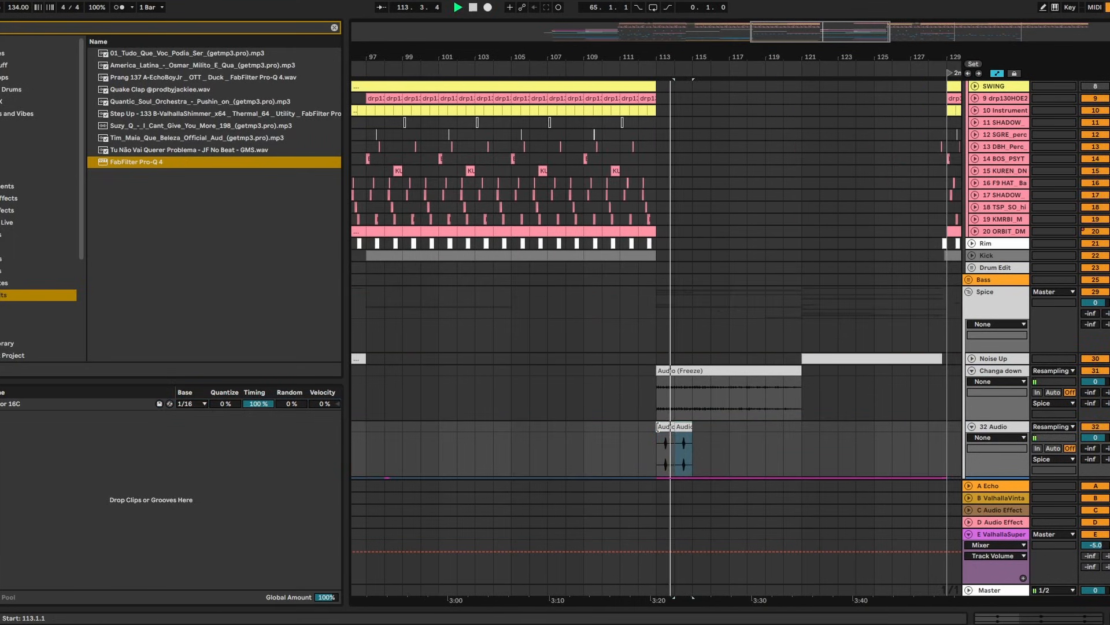
pyautogui.hotkey('ctrl', 'd')
pyautogui.hotkey('ctrl', 'd')
pyautogui.hotkey('ctrl', 'd')
pyautogui.hotkey('ctrl', 'd')
# Add EQ Eight to 32 Audio and draw a falling Frequency A ramp over the clips
pyautogui.click(1101, 438)
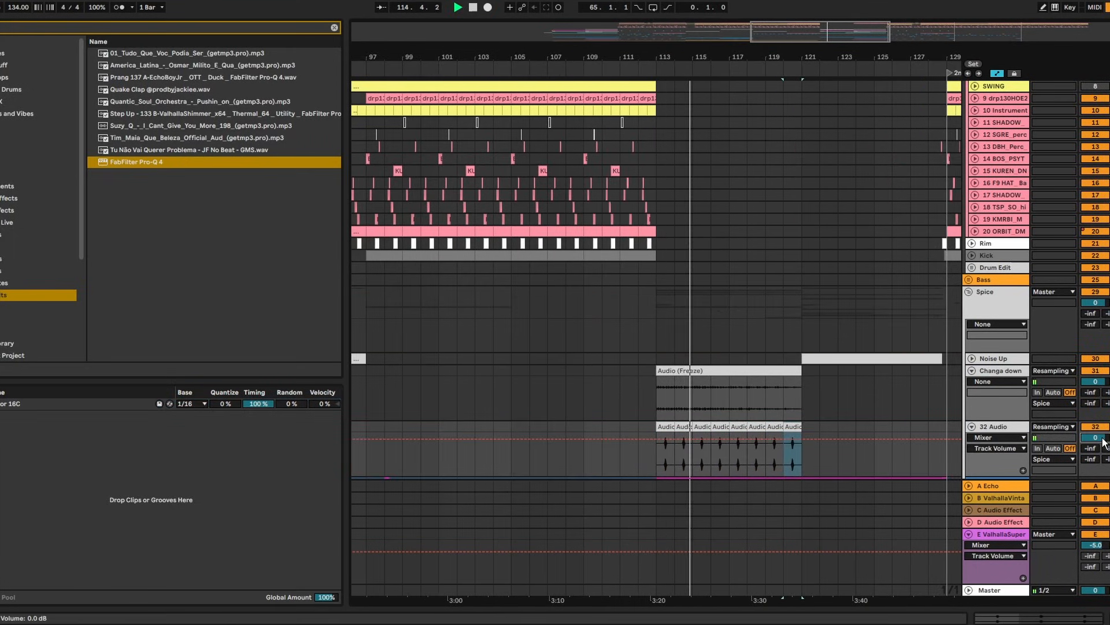
pyautogui.doubleClick(136, 67)
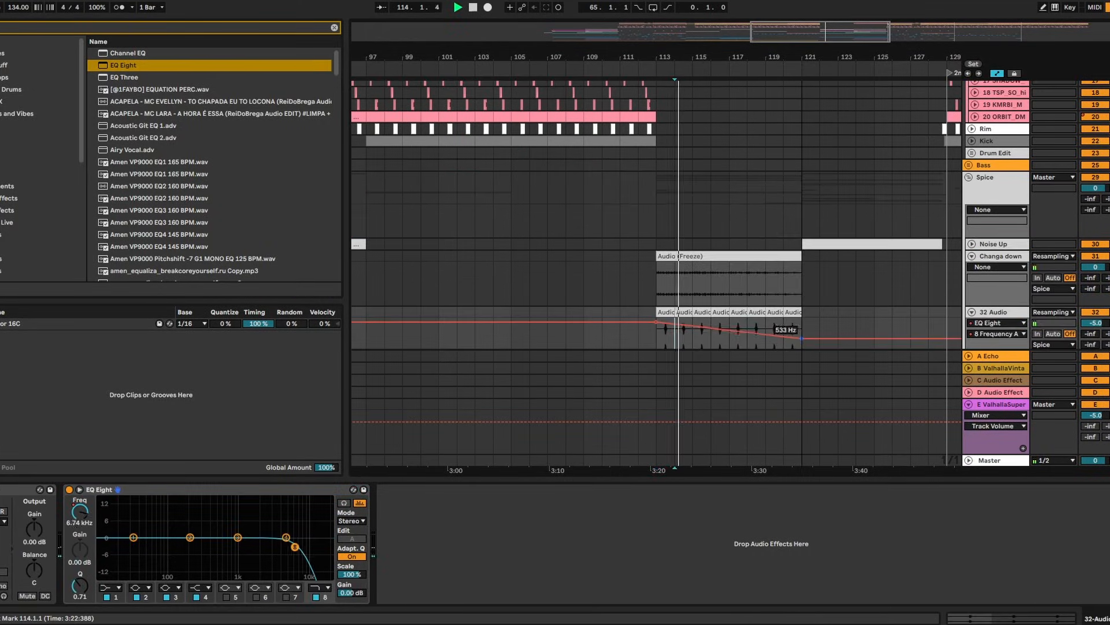
pyautogui.moveTo(802, 338); pyautogui.dragTo(801, 342)
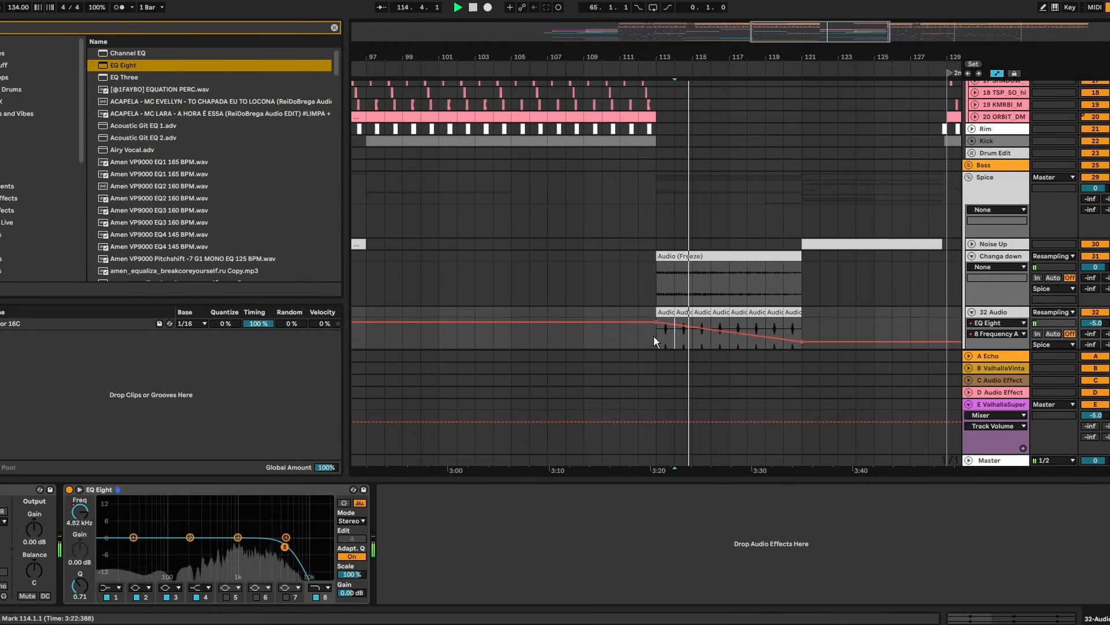
pyautogui.scroll(-3, 804, 338)
pyautogui.moveTo(801, 266); pyautogui.dragTo(801, 274)
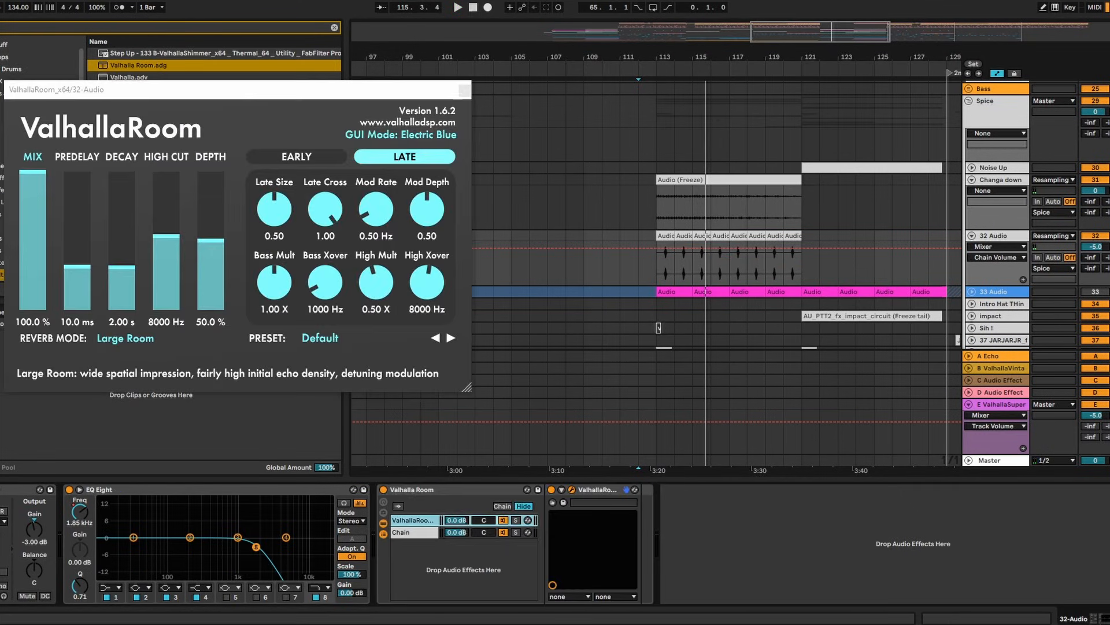
# Raise ValhallaRoom decay to 3.26 s and load Portal with the Anti Matter preset
pyautogui.click(658, 253)
pyautogui.press('space')
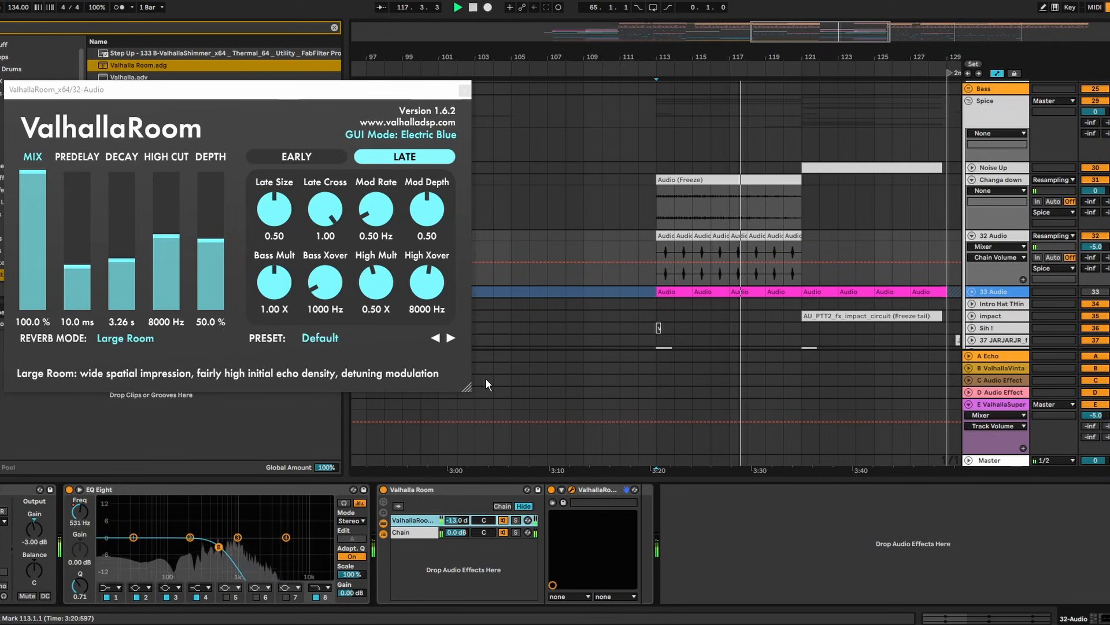
pyautogui.click(464, 91)
pyautogui.press('space')
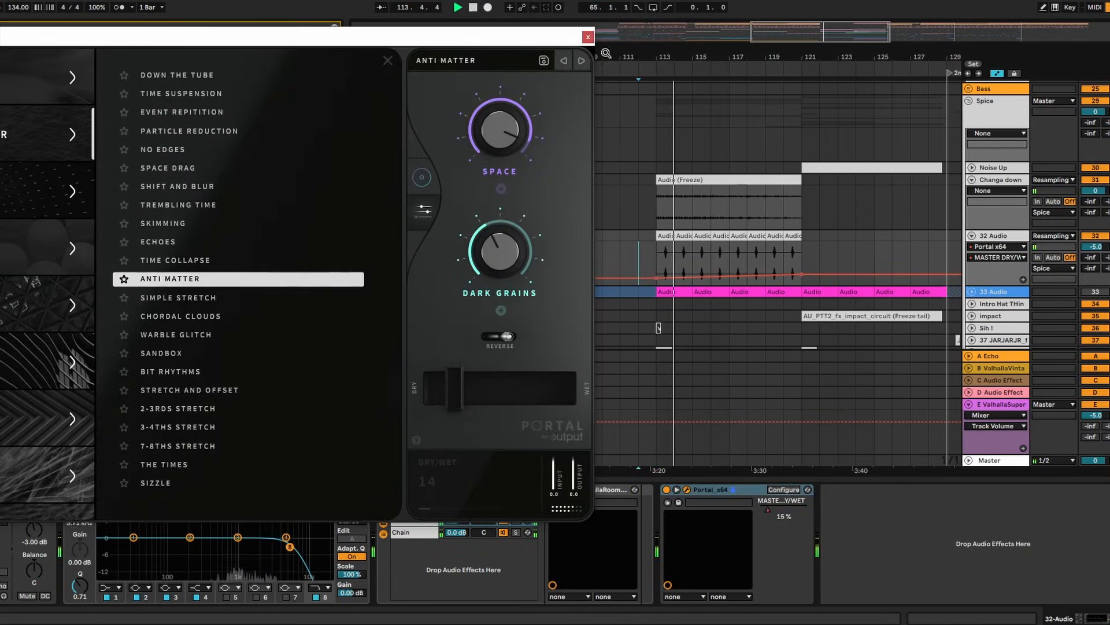
pyautogui.click(588, 37)
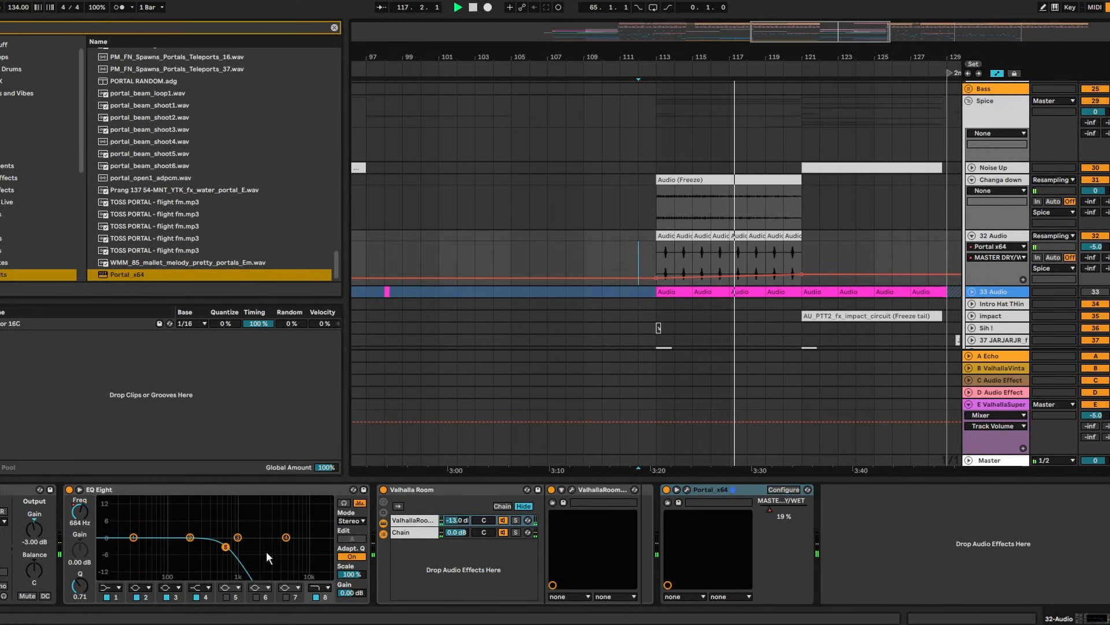
# Switch EQ Eight band 1 to a low-cut filter
pyautogui.click(111, 587)
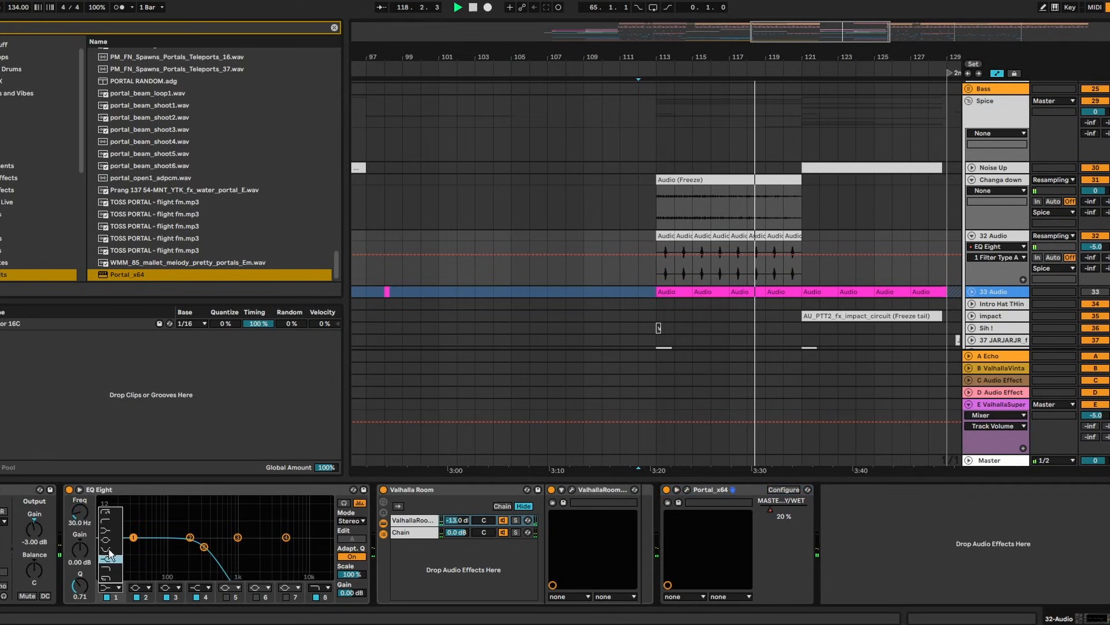
pyautogui.click(108, 511)
pyautogui.rightClick(996, 236)
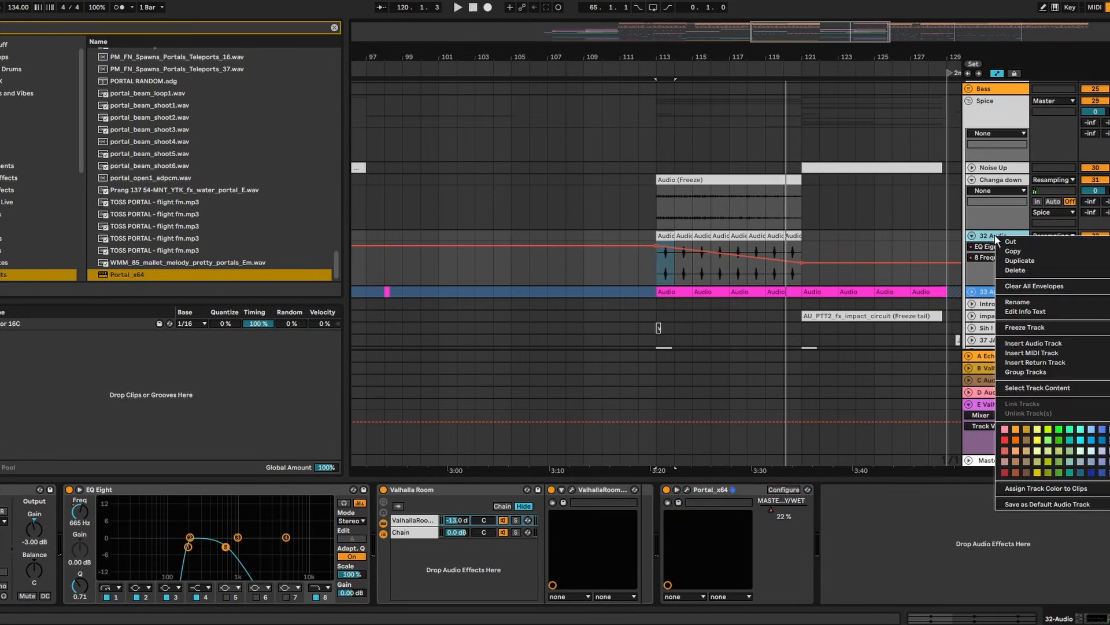
# Freeze 32 Audio and drag the VOX_VEL_105 clip's end to 113.1.1
pyautogui.click(1025, 328)
pyautogui.click(787, 373)
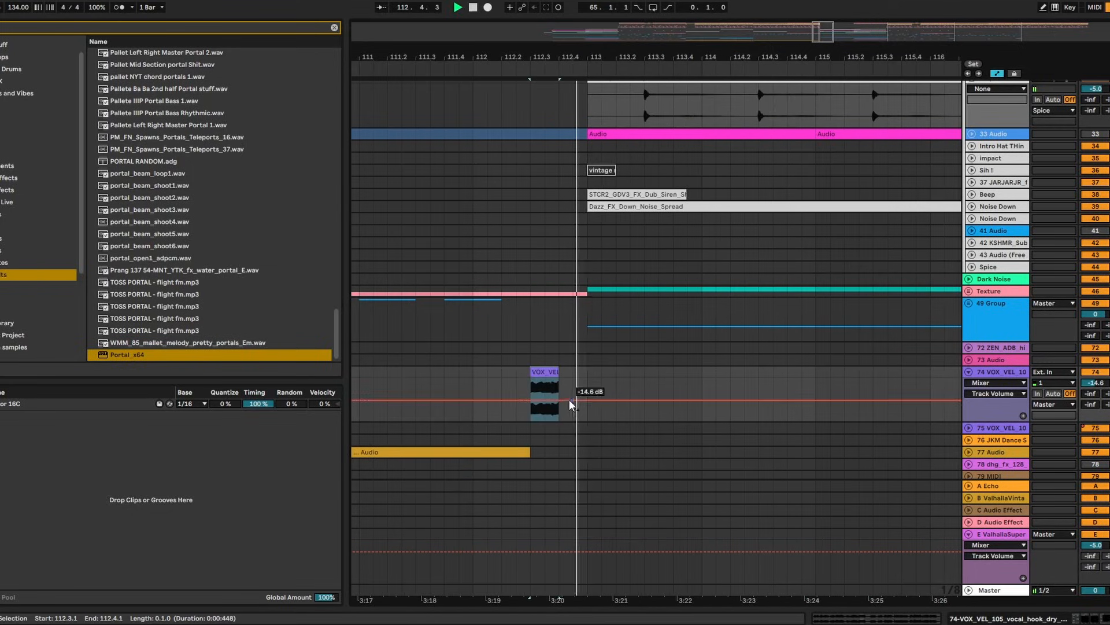
pyautogui.moveTo(556, 375); pyautogui.dragTo(587, 376)
pyautogui.press('space')
pyautogui.doubleClick(572, 372)
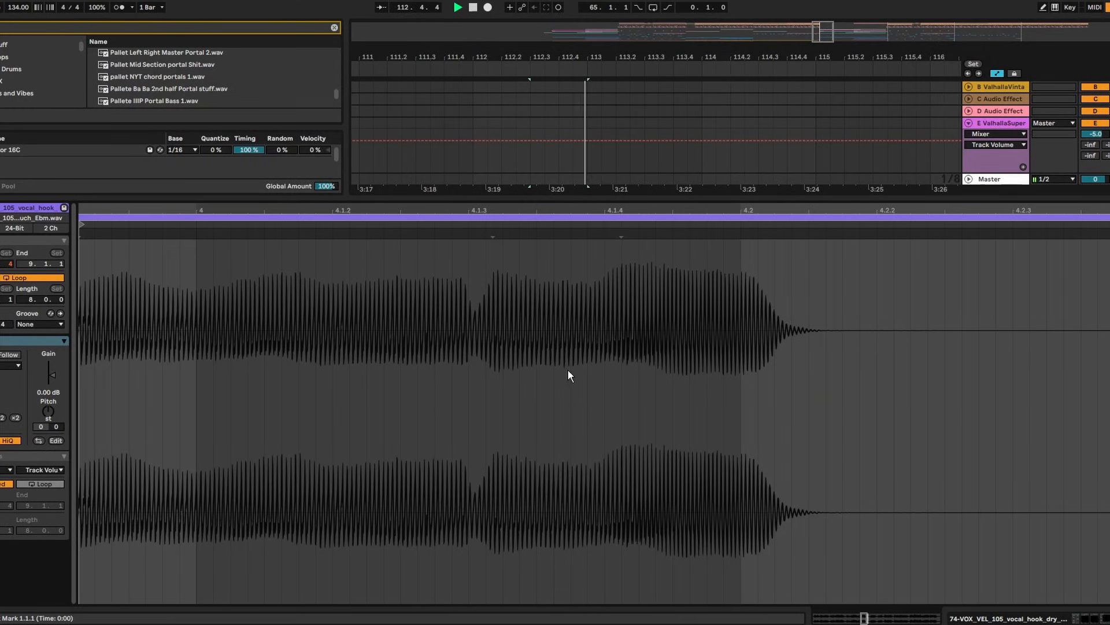
pyautogui.hotkey('ctrl', 'alt', 'l')
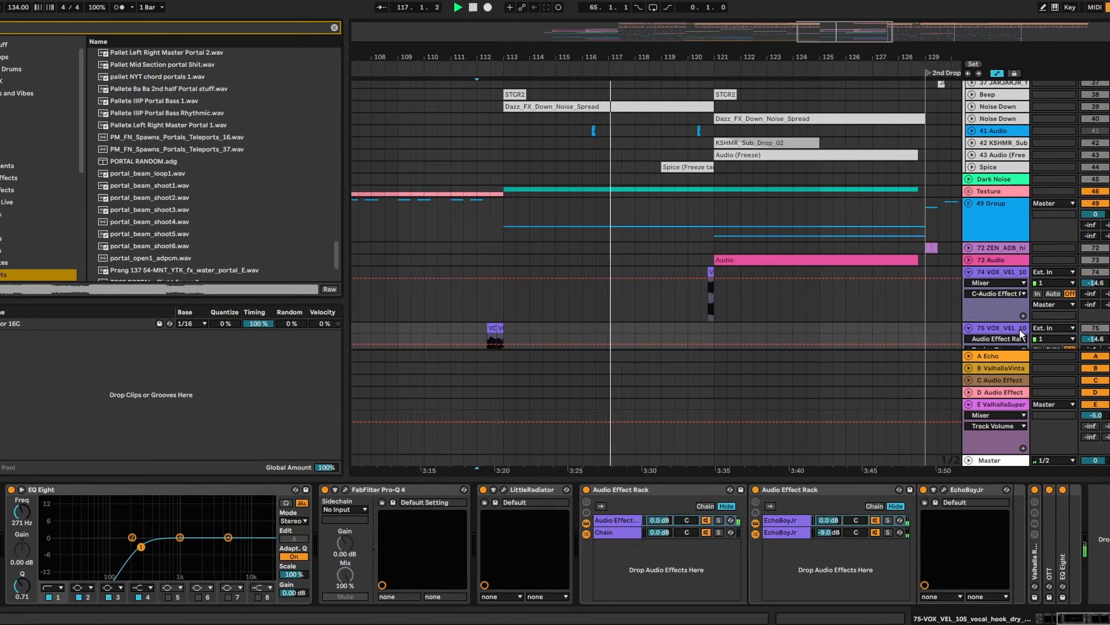
# Load Thermal_64 onto vocal track 75 from a 'thermal' browser search
pyautogui.hotkey('ctrl', 'f')
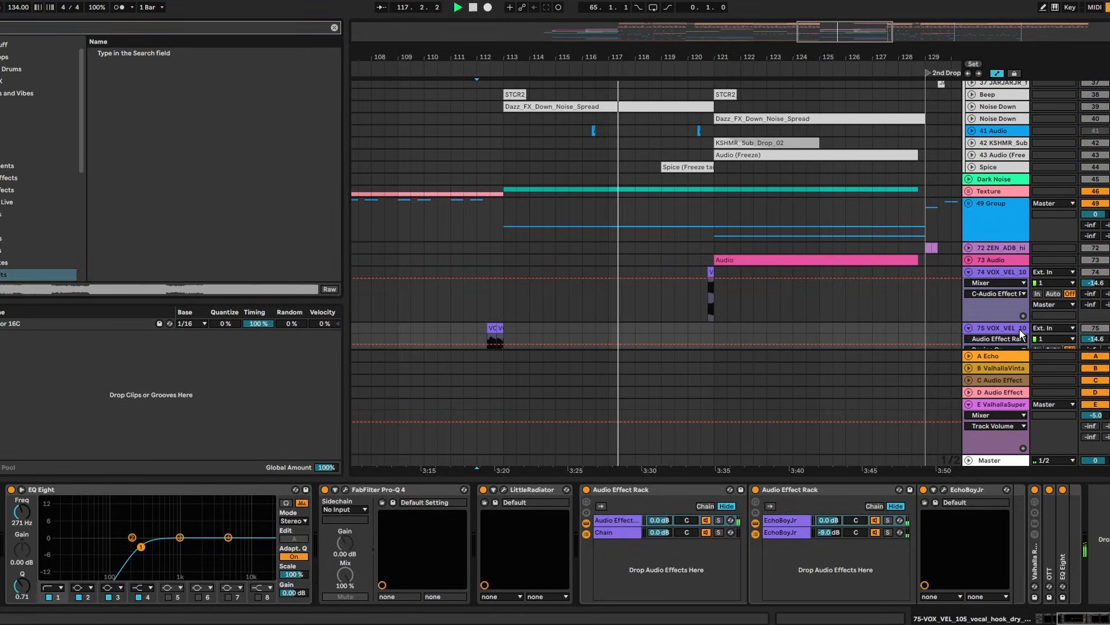
pyautogui.write('thermal')
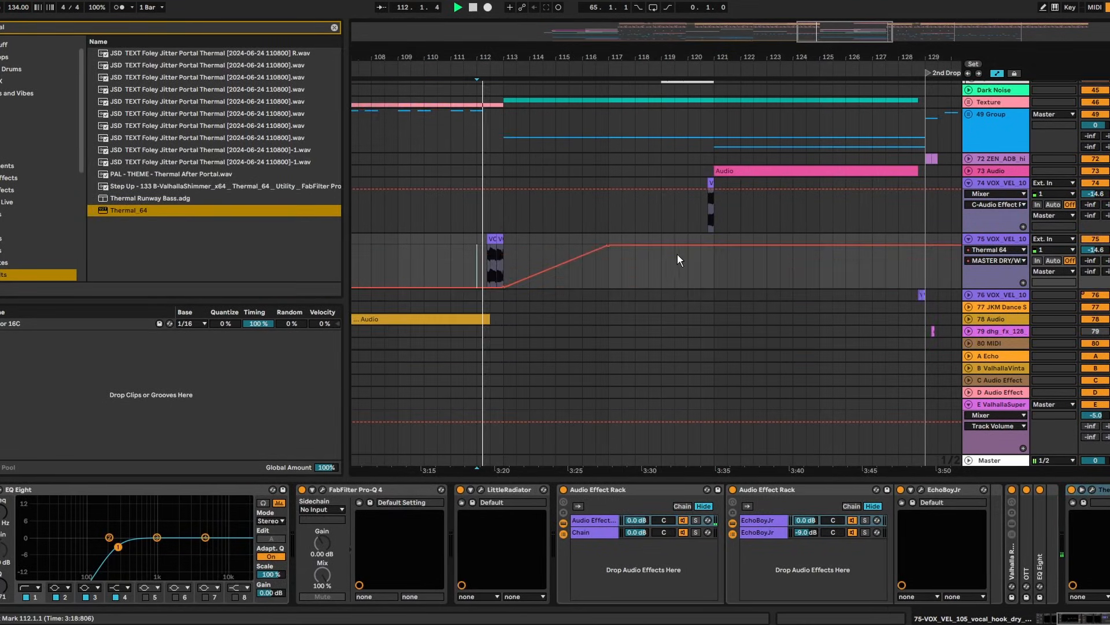
pyautogui.moveTo(702, 255)
pyautogui.mouseDown()
pyautogui.moveTo(726, 263)
pyautogui.moveTo(715, 264)
pyautogui.moveTo(715, 288)
pyautogui.mouseUp()
# Shape the MASTER DRY/WET swell near bar 117, fade it toward the 2nd Drop, then freeze
pyautogui.click(705, 270)
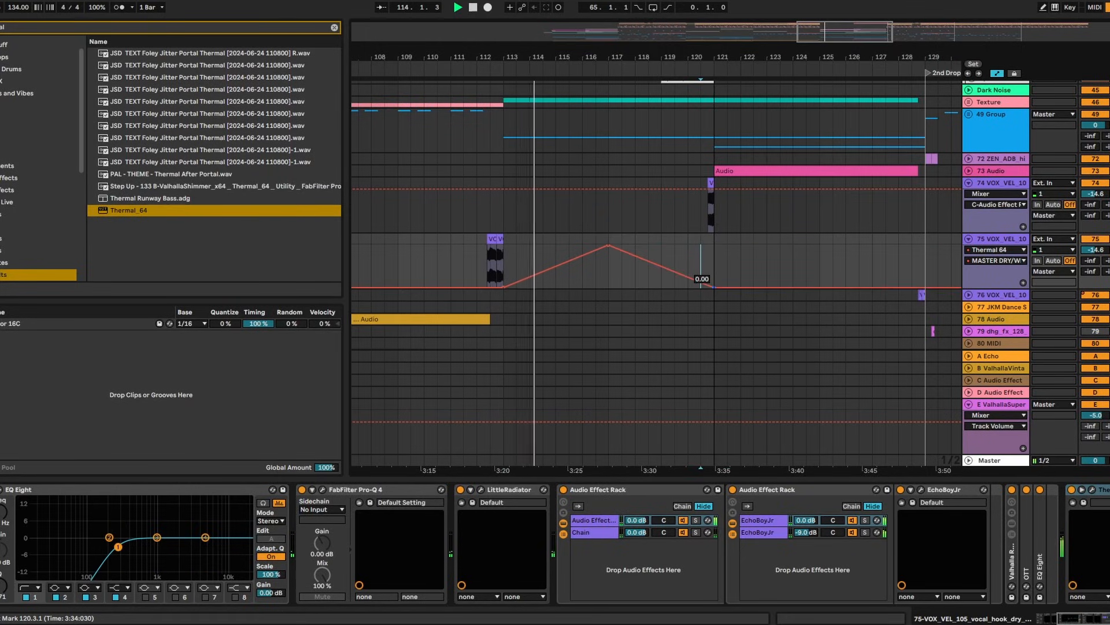
pyautogui.click(701, 285)
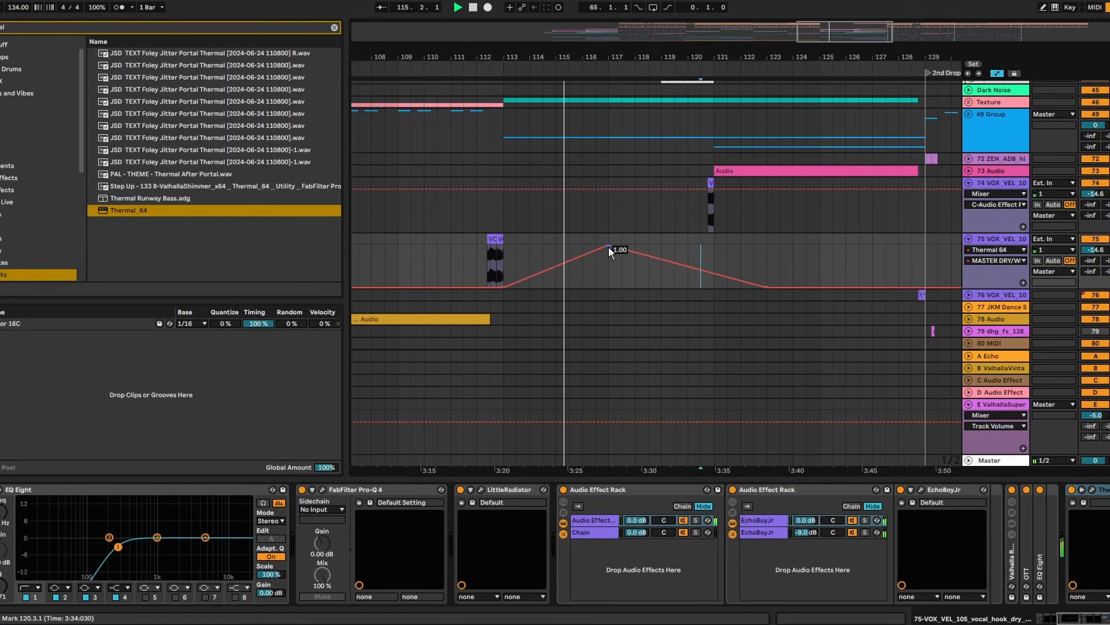
pyautogui.moveTo(609, 246)
pyautogui.mouseDown()
pyautogui.moveTo(621, 246)
pyautogui.moveTo(608, 246)
pyautogui.mouseUp()
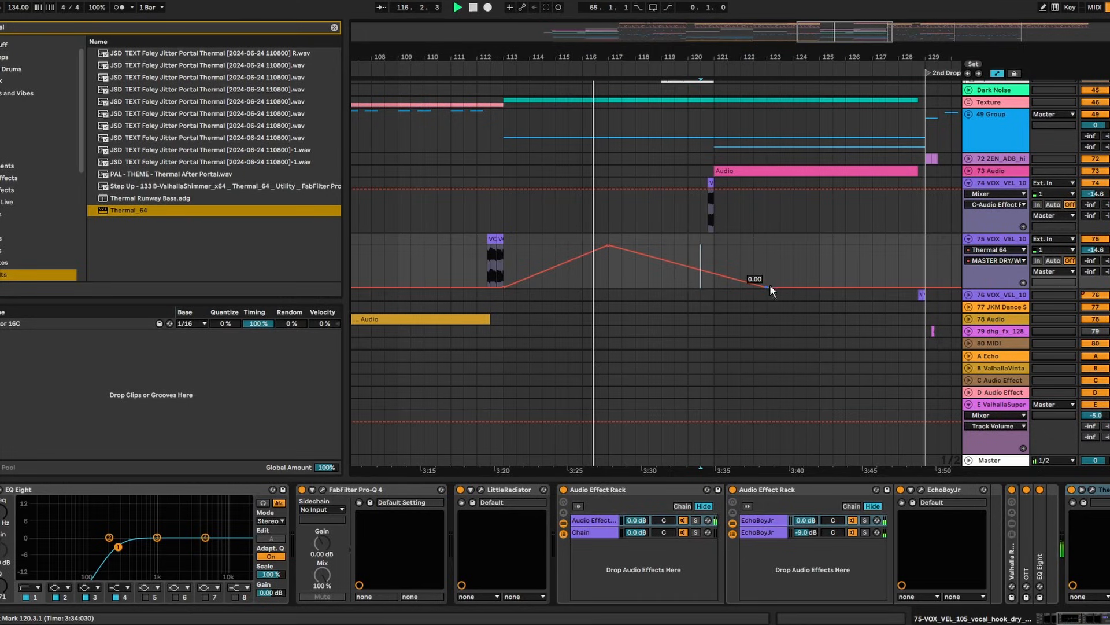
pyautogui.moveTo(768, 286); pyautogui.dragTo(925, 287)
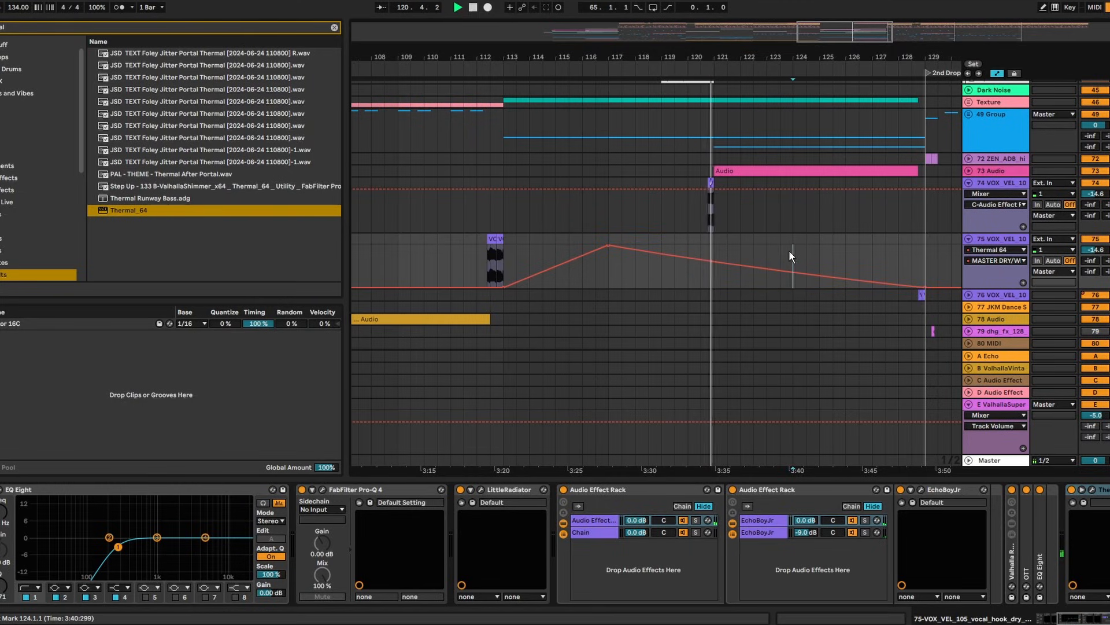
pyautogui.rightClick(1000, 238)
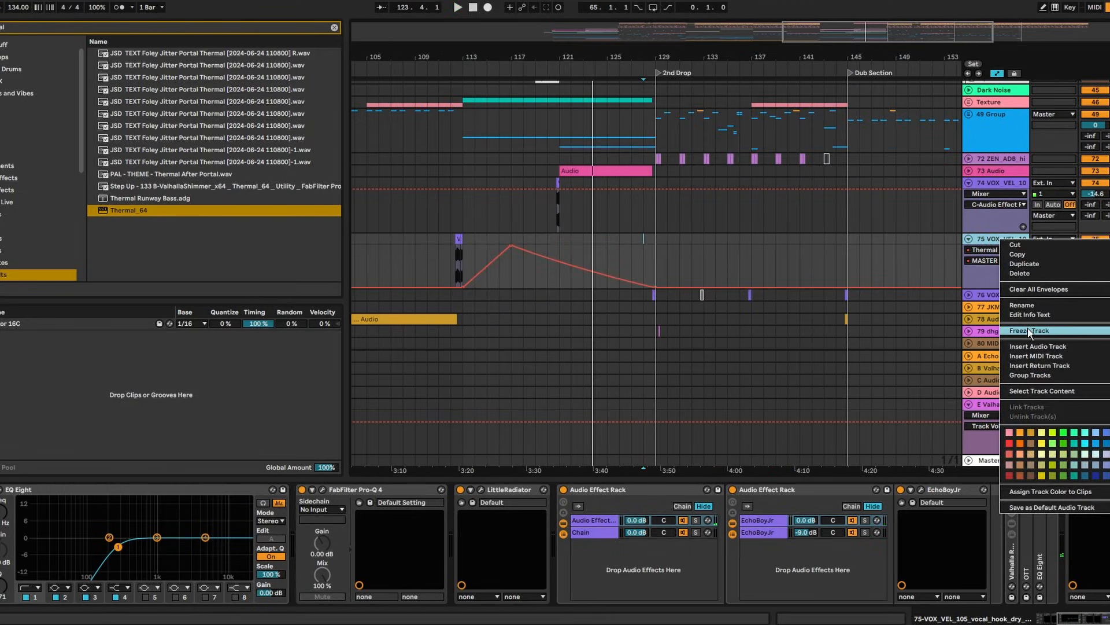
pyautogui.click(1030, 330)
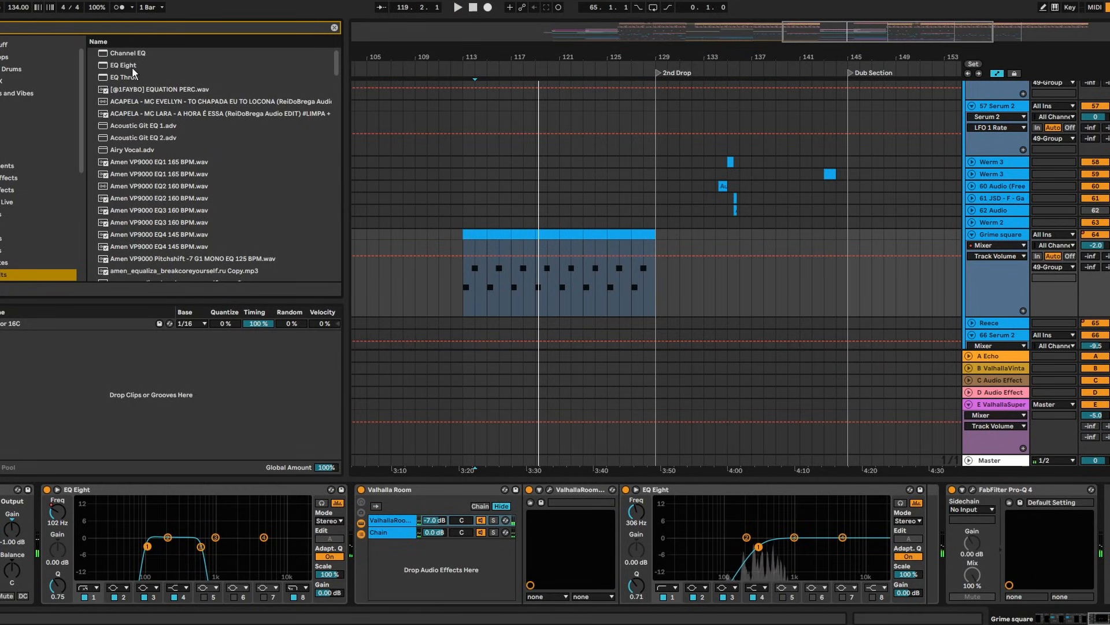
# Zoom out to the whole song and duplicate the Grime square track
pyautogui.press('w')
pyautogui.click(1012, 235)
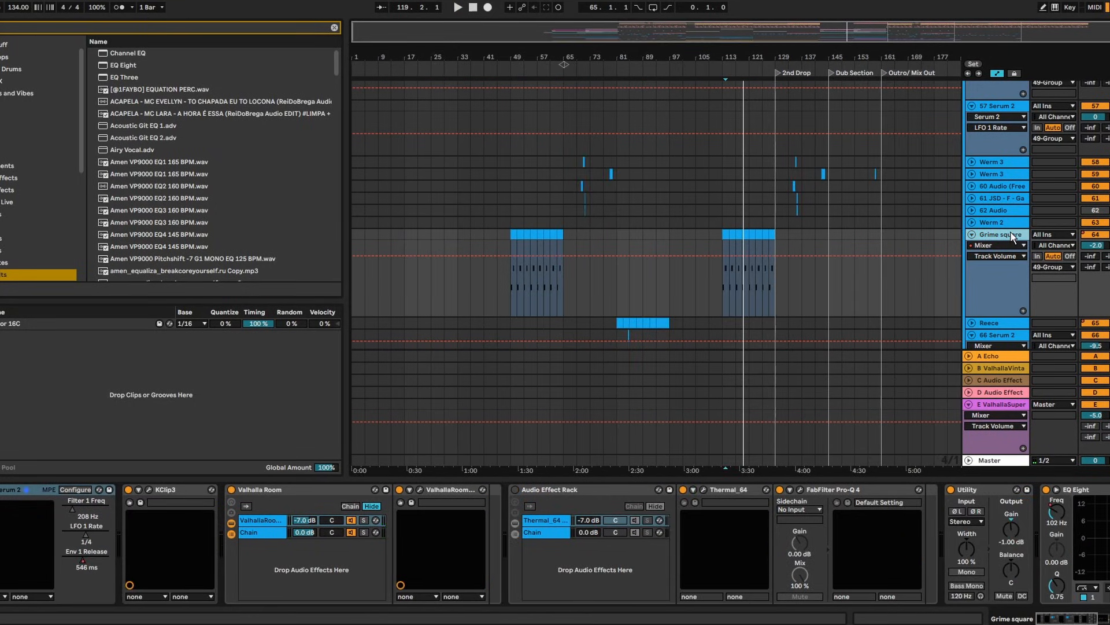
pyautogui.hotkey('ctrl', 'd')
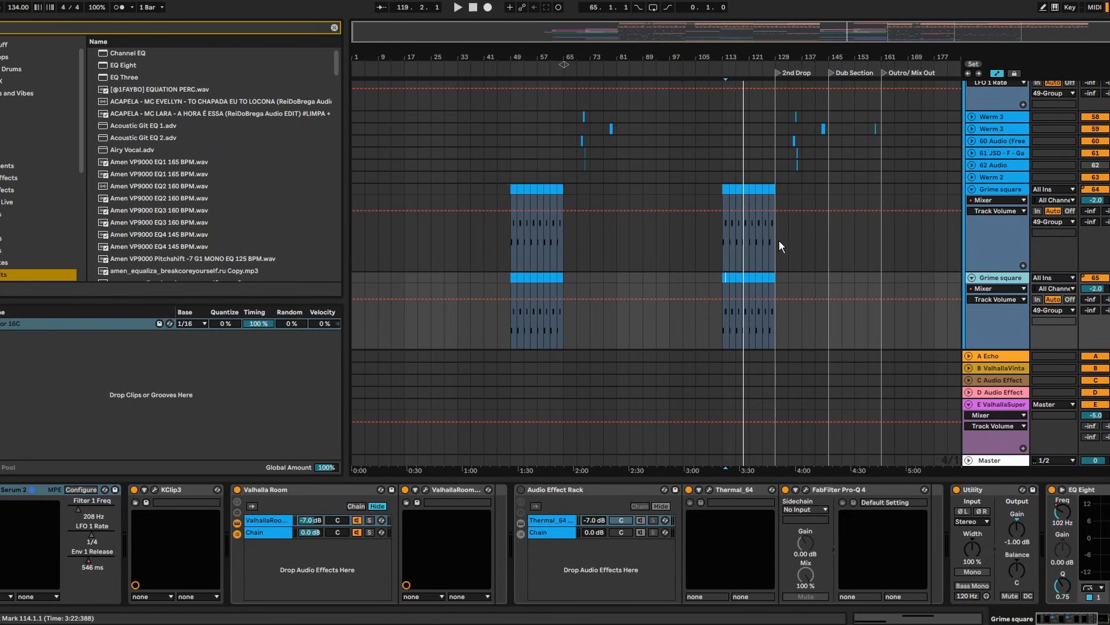
# Curve the copy's EQ Eight frequency ramp upward to 22 kHz across bars 113–129
pyautogui.click(720, 187)
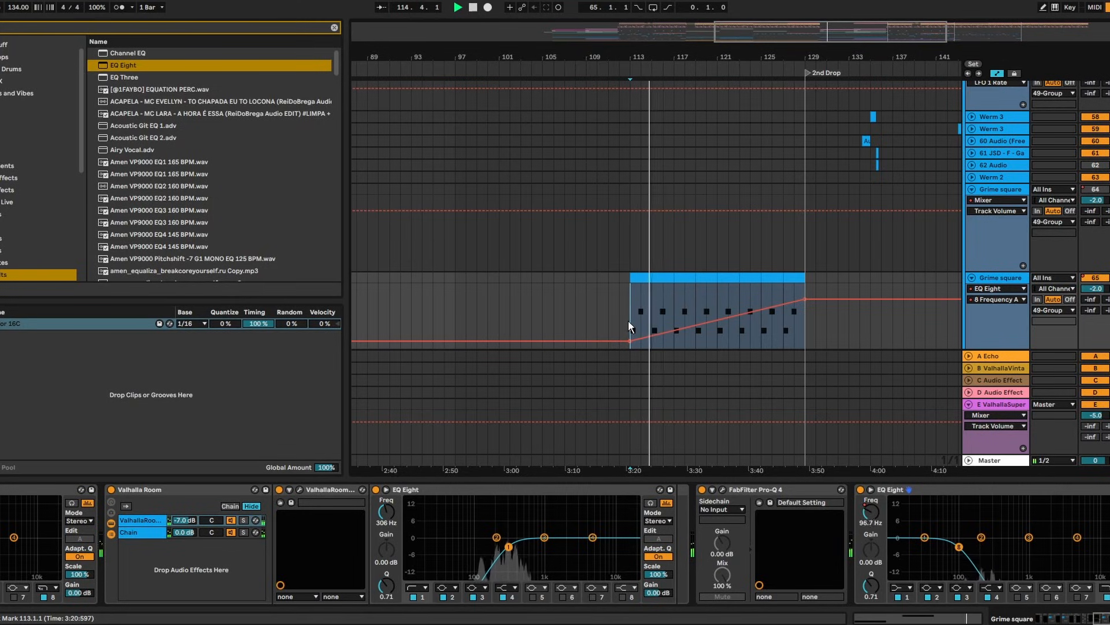
pyautogui.click(717, 320)
pyautogui.moveTo(805, 299); pyautogui.dragTo(805, 283)
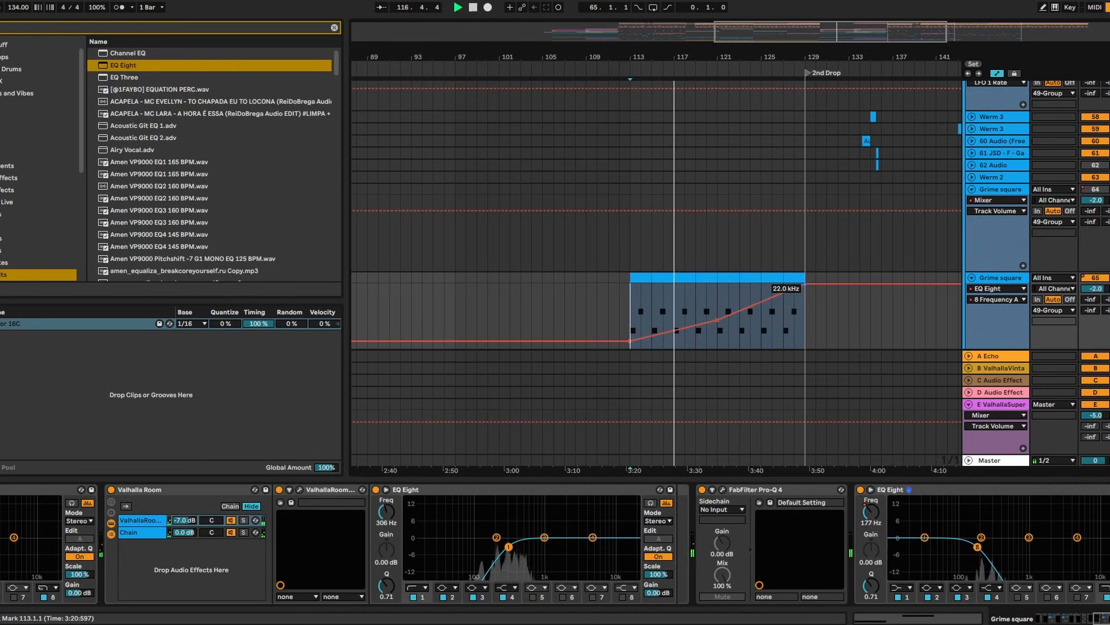
pyautogui.moveTo(718, 318)
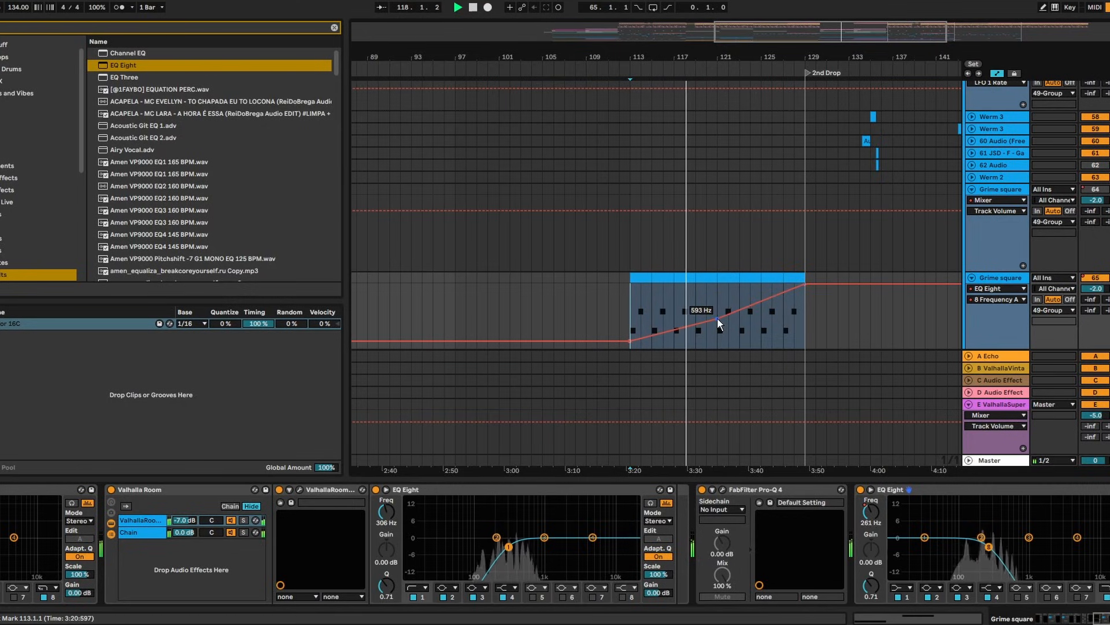
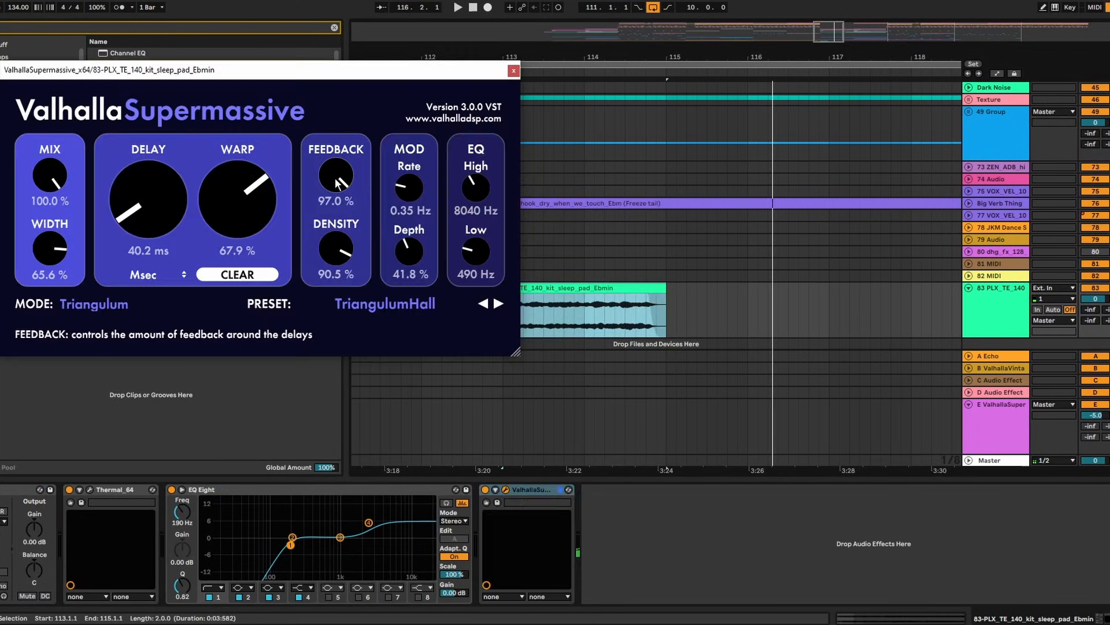
# Lower the ValhallaPlate reverb mix on the sleep pad to about 53%
pyautogui.press('space')
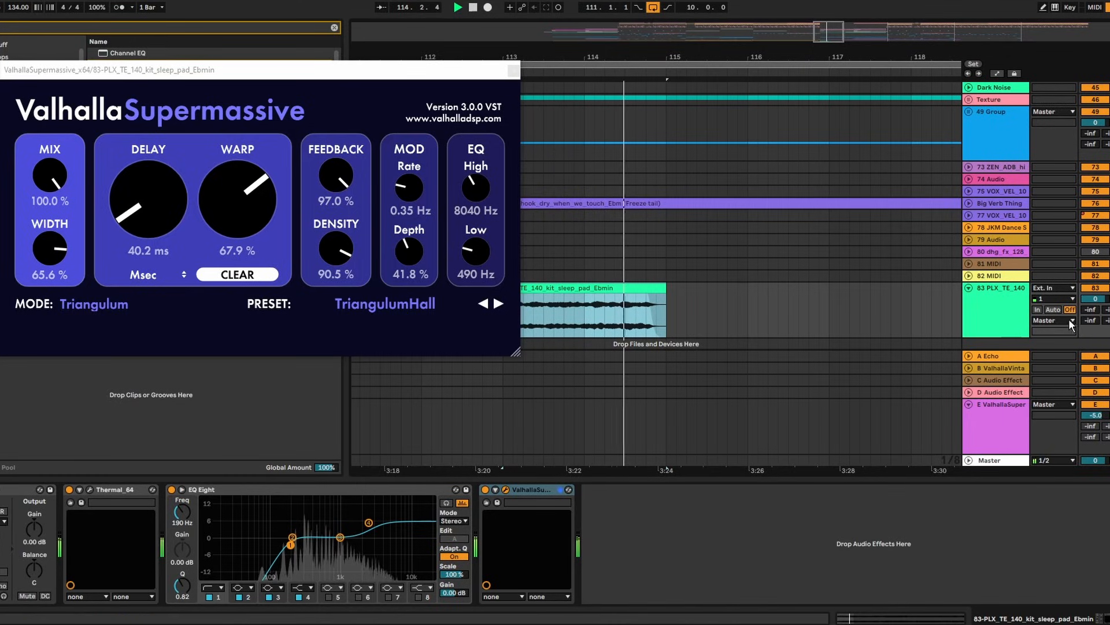
pyautogui.click(1109, 288)
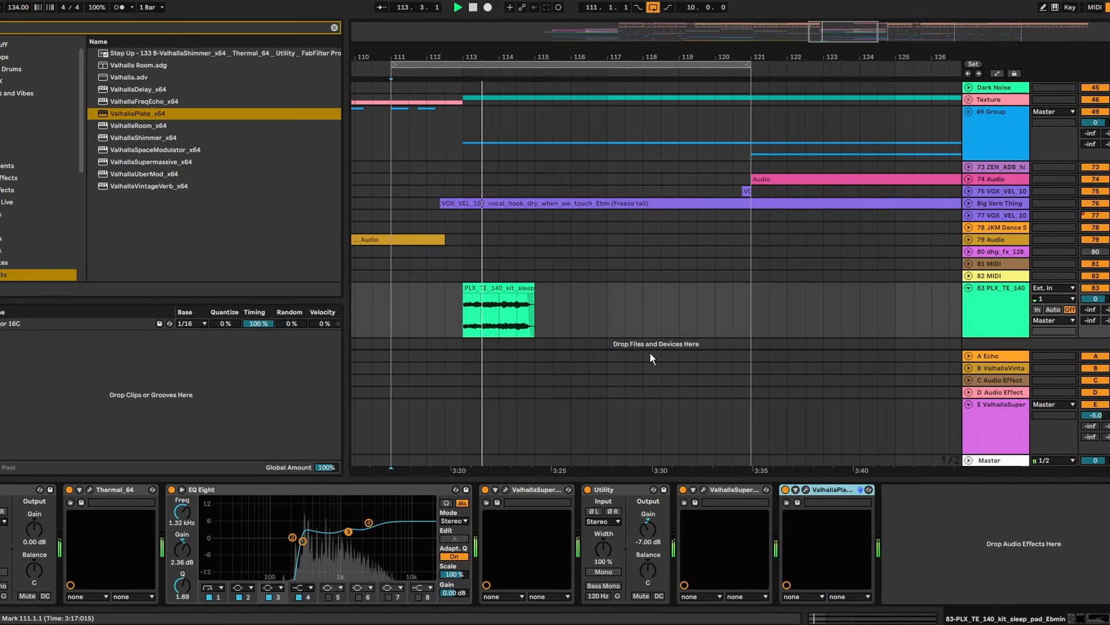
pyautogui.click(806, 489)
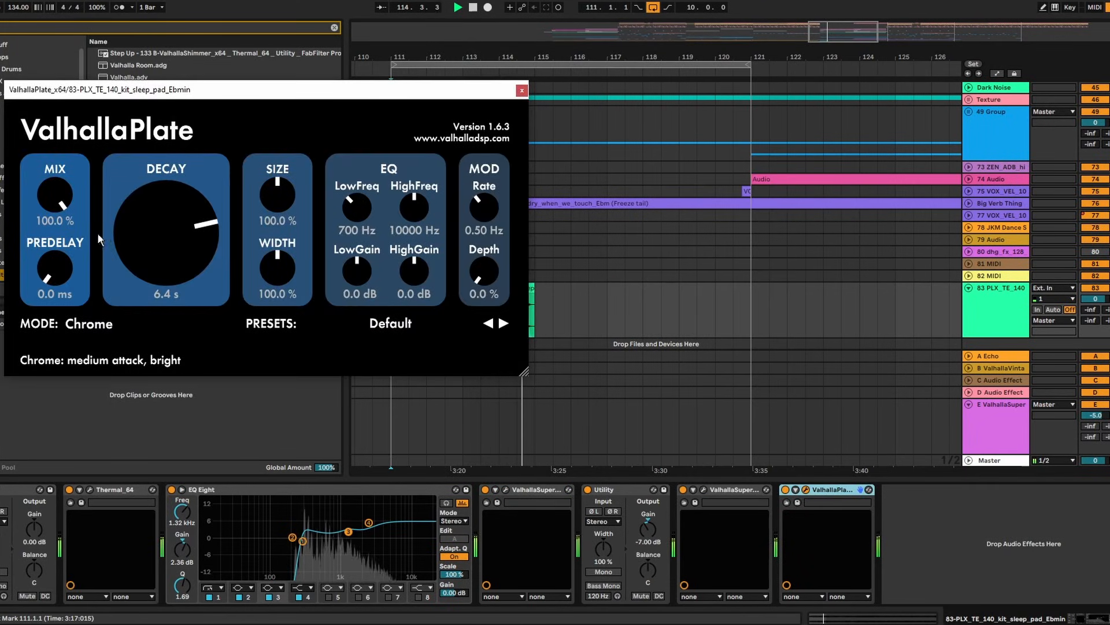
pyautogui.moveTo(59, 200); pyautogui.dragTo(78, 255)
pyautogui.click(522, 90)
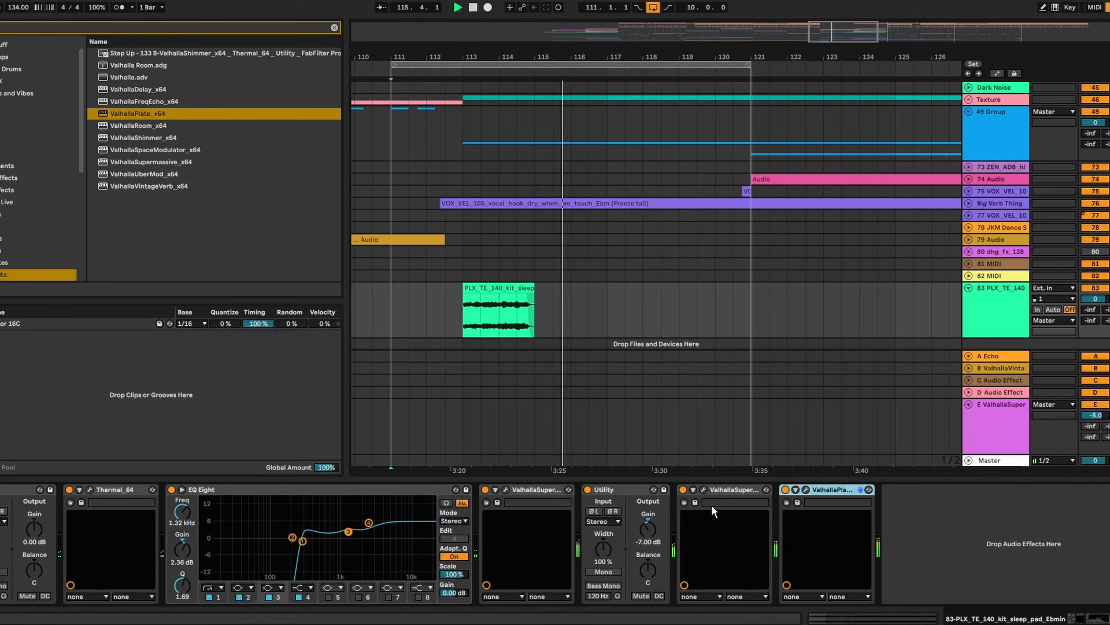
# Set Multiply's effect level to -13.2 dB and track 83 to -7.0, then preview the BOS_BBH_134 loop
pyautogui.click(703, 490)
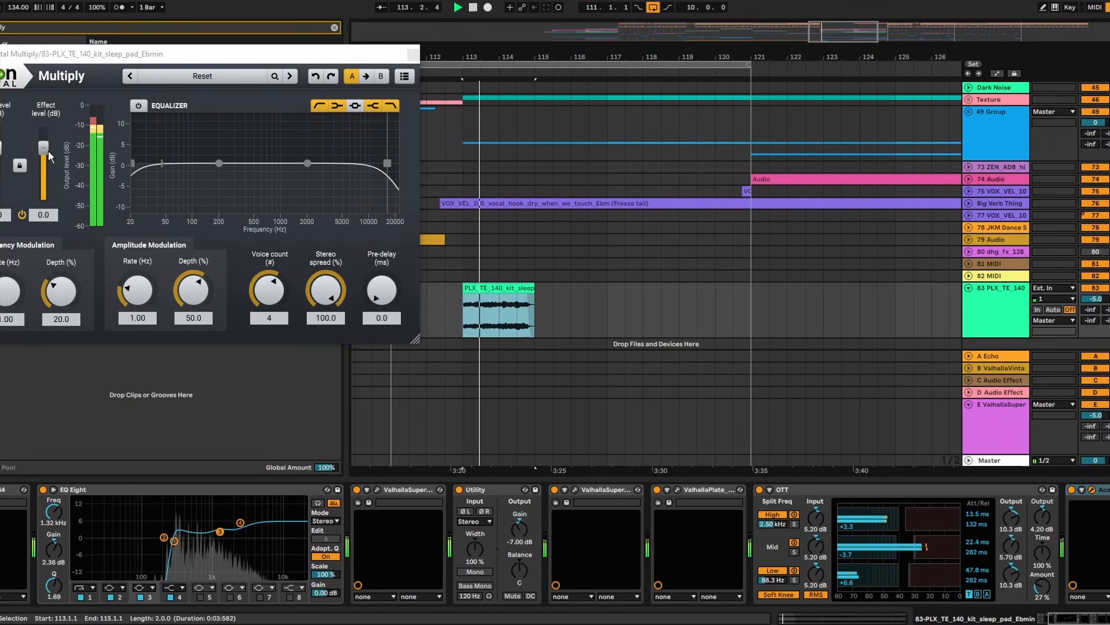
pyautogui.moveTo(49, 151); pyautogui.dragTo(48, 163)
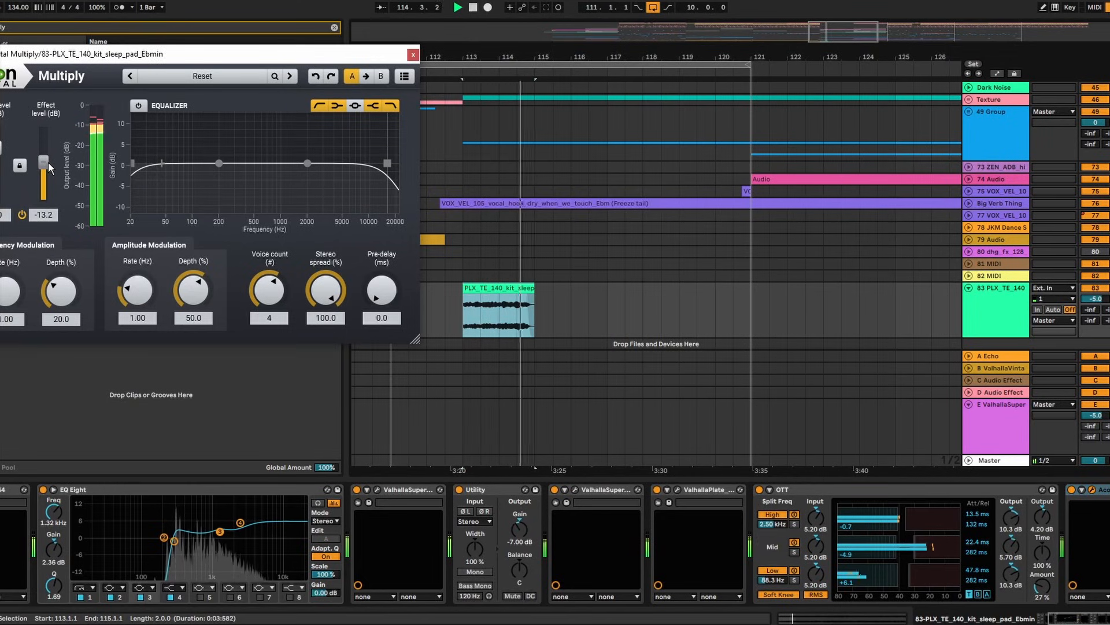
pyautogui.moveTo(1096, 298); pyautogui.dragTo(1096, 307)
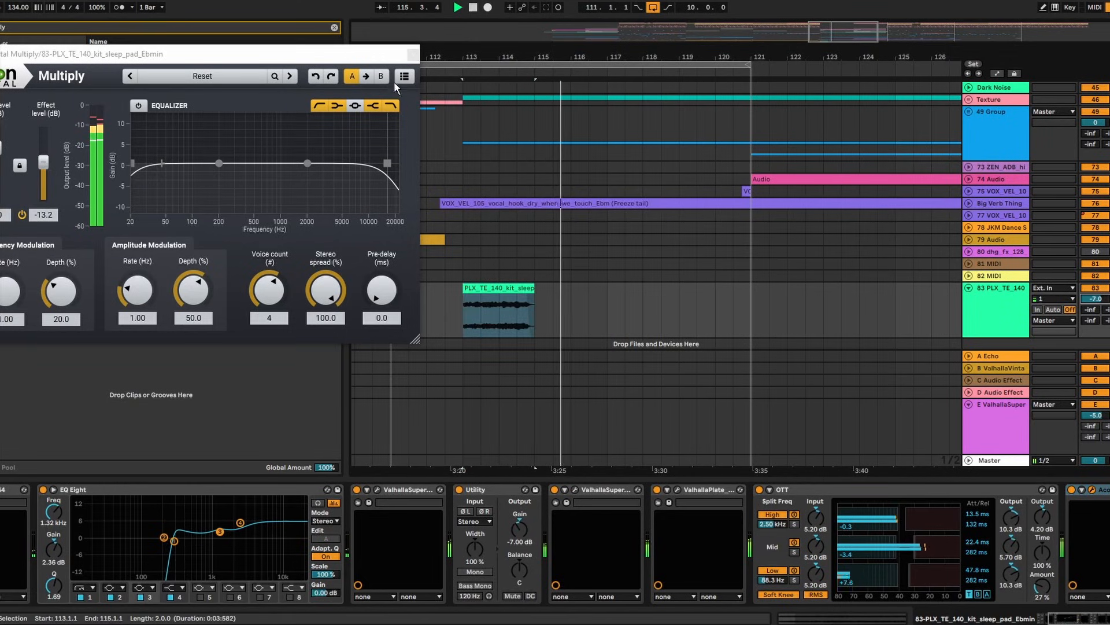
pyautogui.click(413, 54)
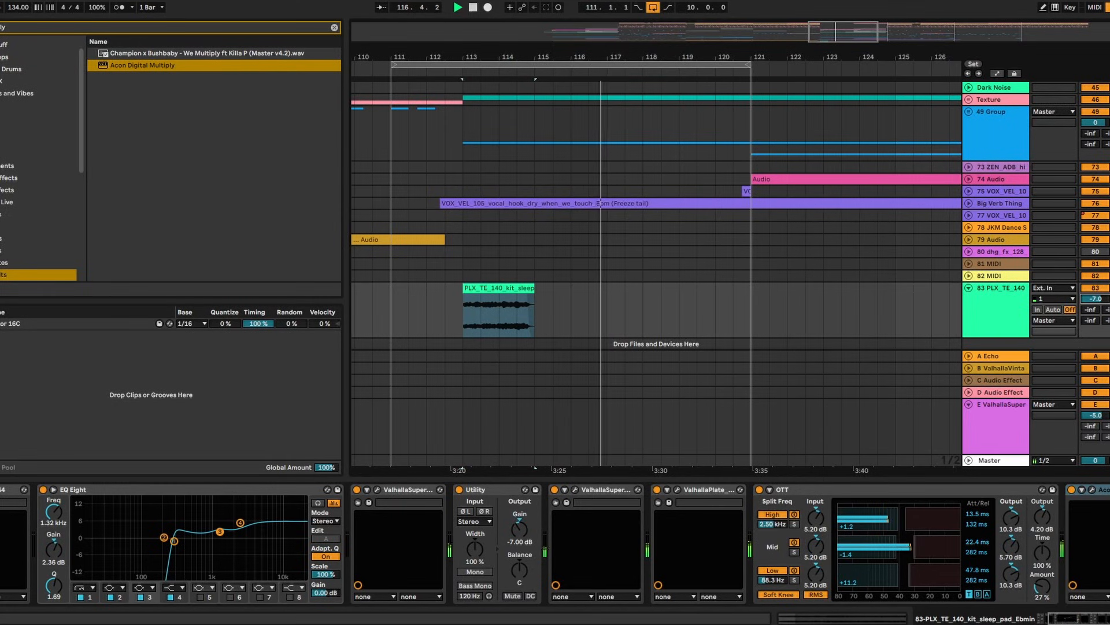
pyautogui.click(157, 299)
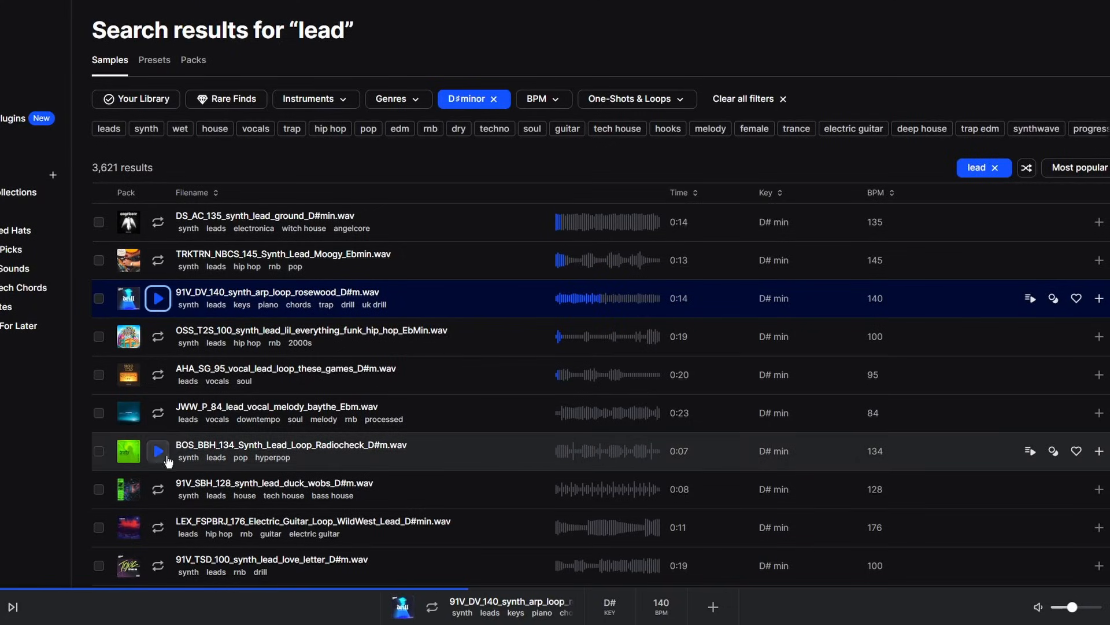
pyautogui.click(167, 453)
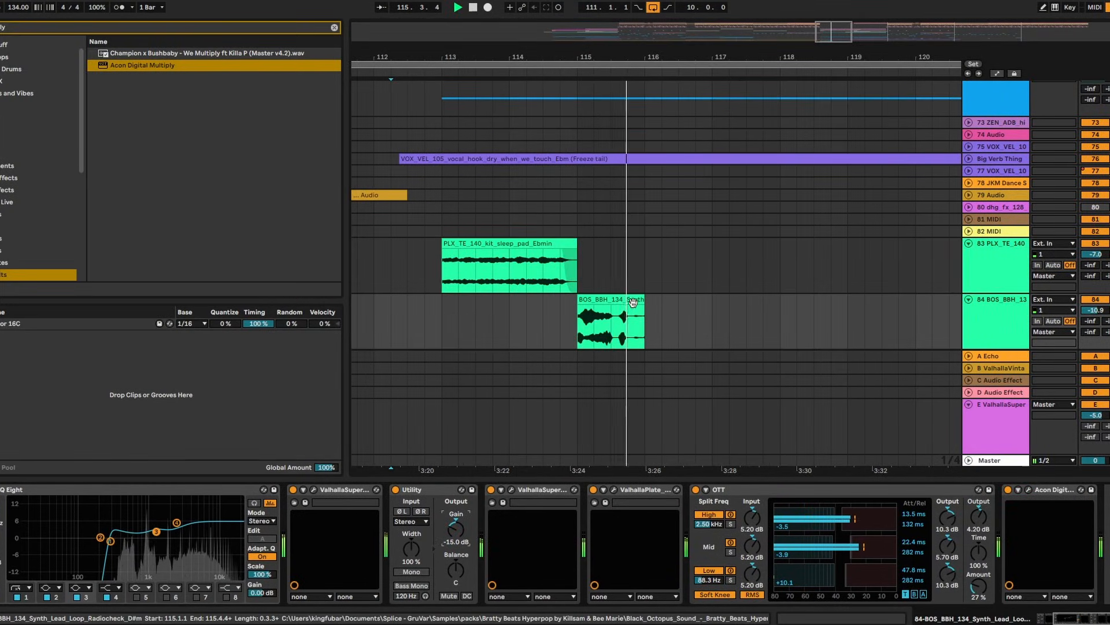
# Trim the BOS_BBH_134 synth lead loop on track 84 to end at 115.3.1
pyautogui.moveTo(644, 300); pyautogui.dragTo(614, 303)
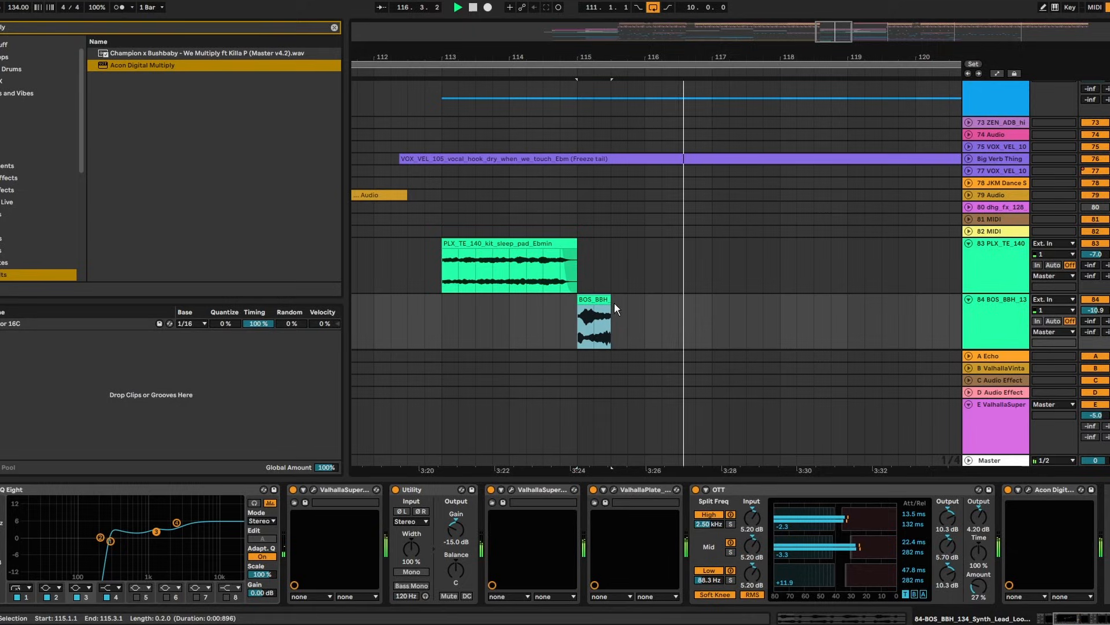
pyautogui.click(563, 314)
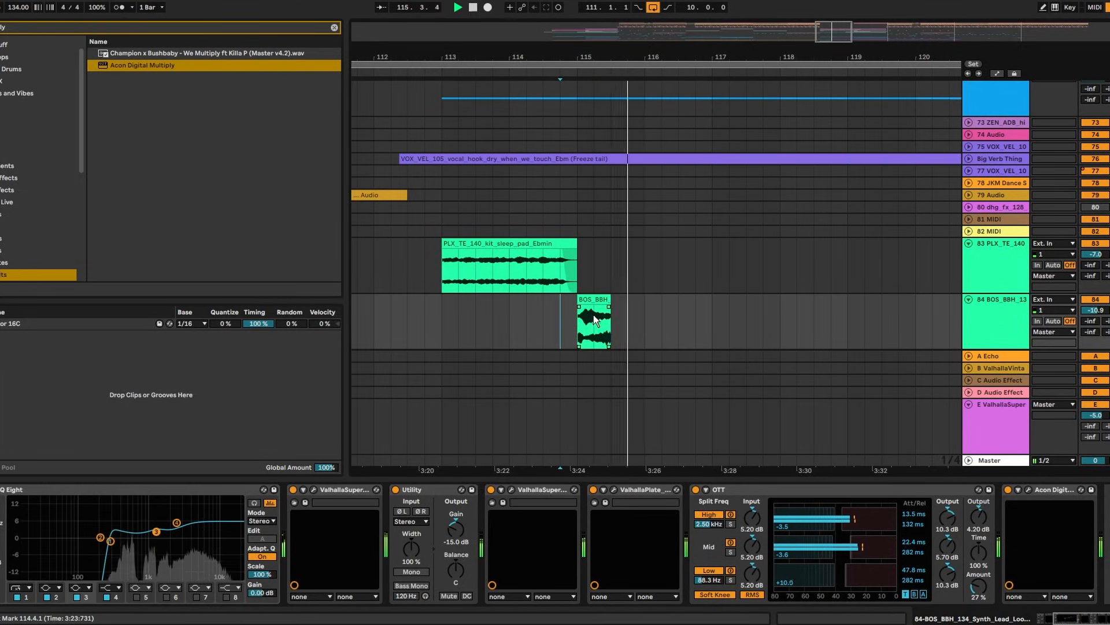
pyautogui.moveTo(834, 32); pyautogui.dragTo(860, 12)
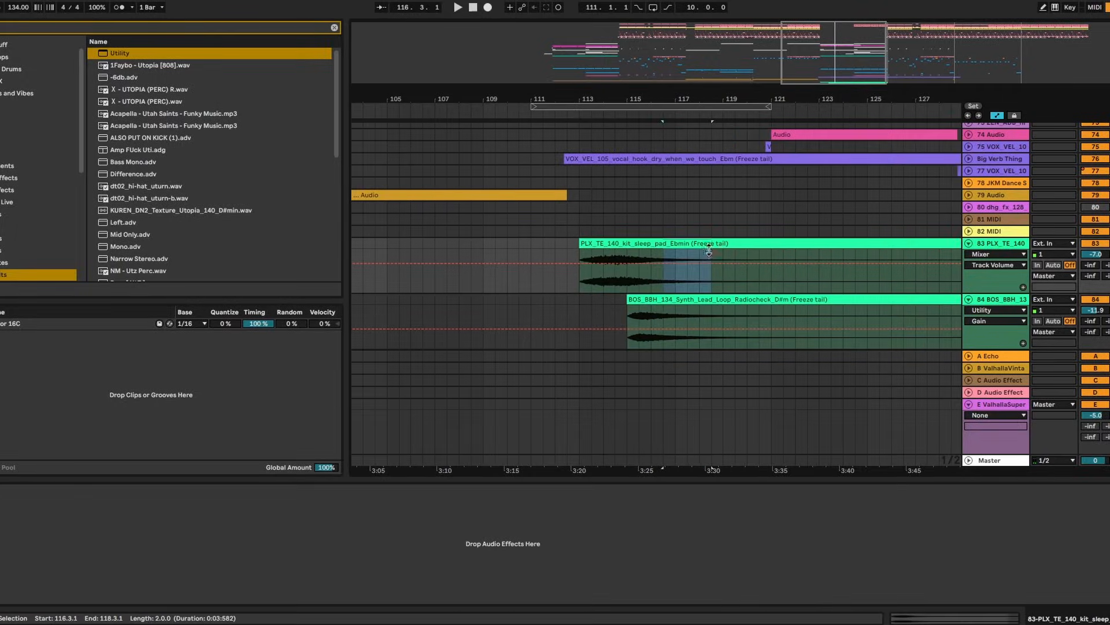
# Move a 4-bar slice of the sleep pad clip to start at bar 109, leading into the main pad
pyautogui.moveTo(695, 250); pyautogui.dragTo(514, 259)
pyautogui.doubleClick(515, 259)
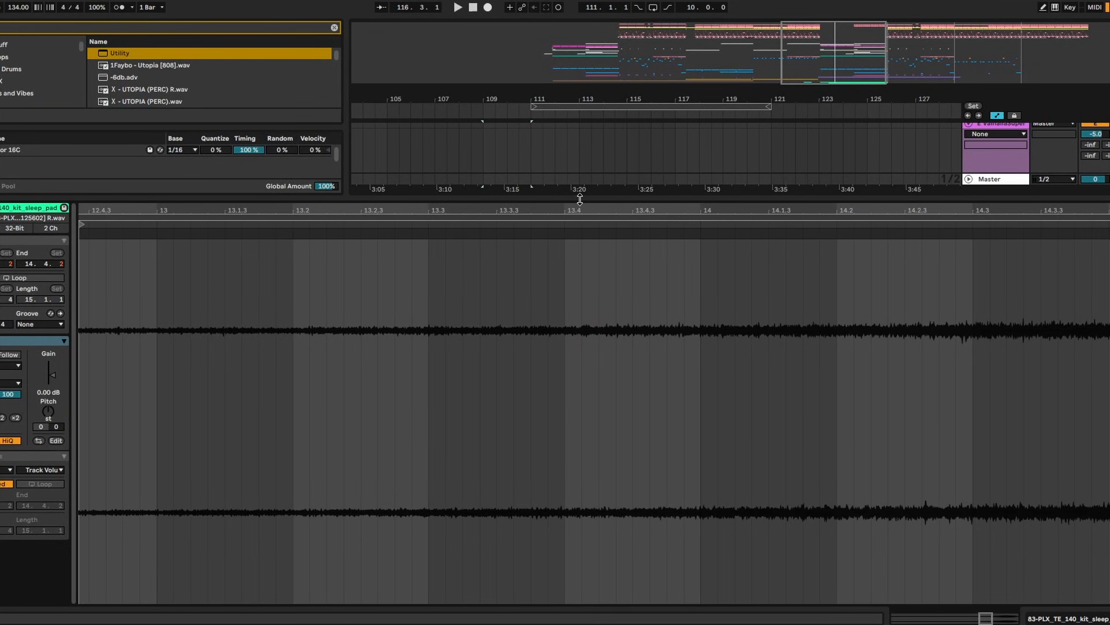
pyautogui.doubleClick(580, 199)
pyautogui.click(543, 283)
pyautogui.moveTo(524, 344)
pyautogui.mouseDown()
pyautogui.moveTo(558, 350)
pyautogui.moveTo(484, 343)
pyautogui.mouseUp()
pyautogui.click(550, 351)
pyautogui.press('space')
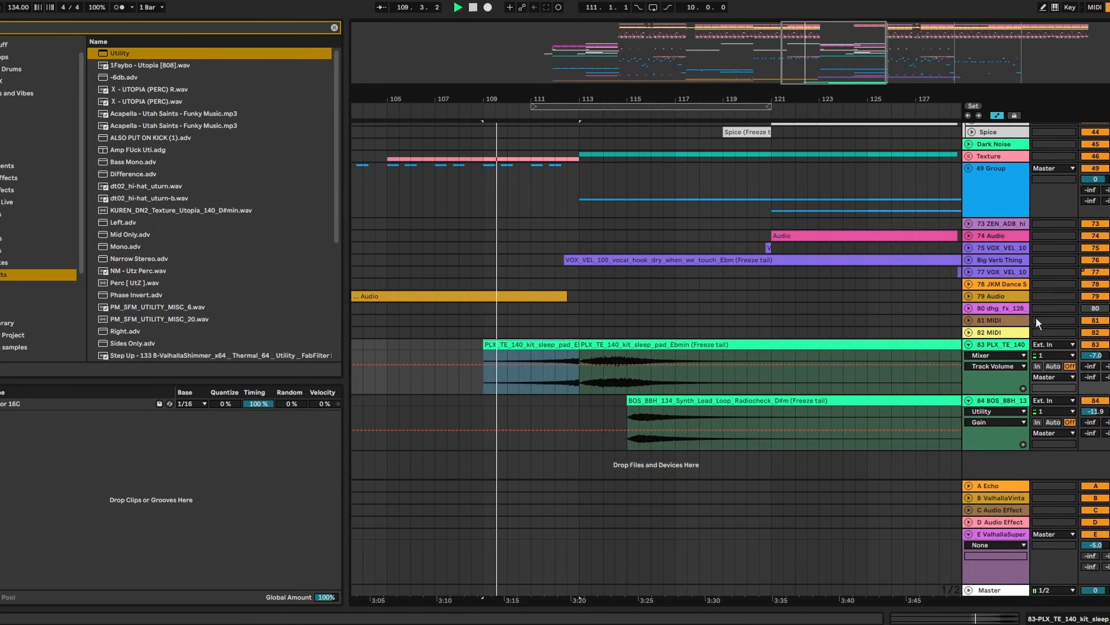
pyautogui.scroll(3, 776, 302)
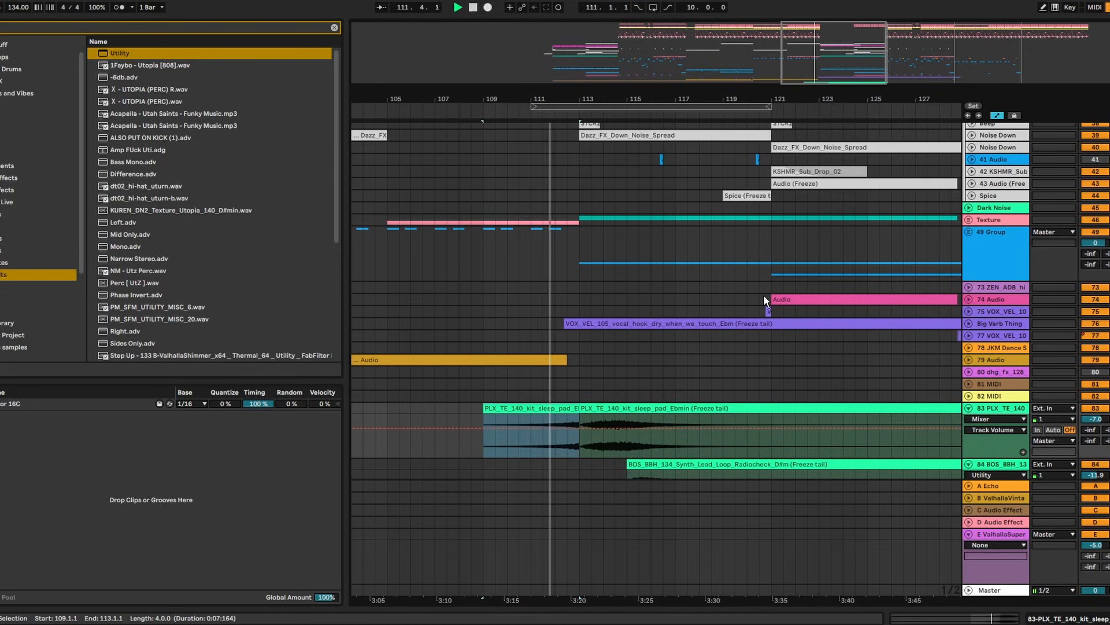
pyautogui.moveTo(581, 97); pyautogui.dragTo(590, 121)
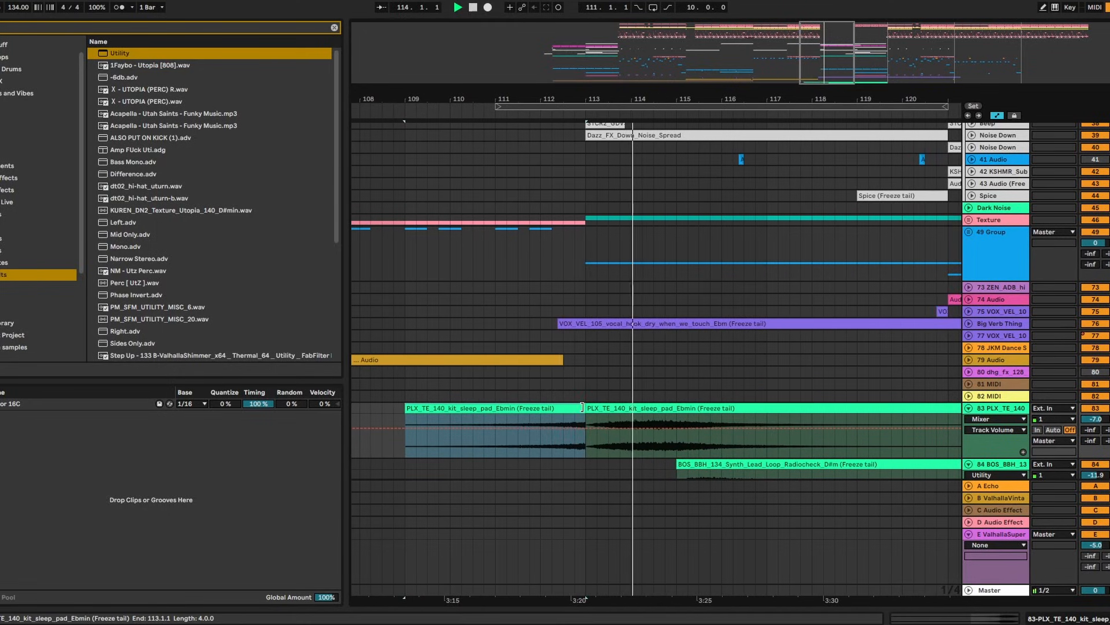
pyautogui.click(564, 449)
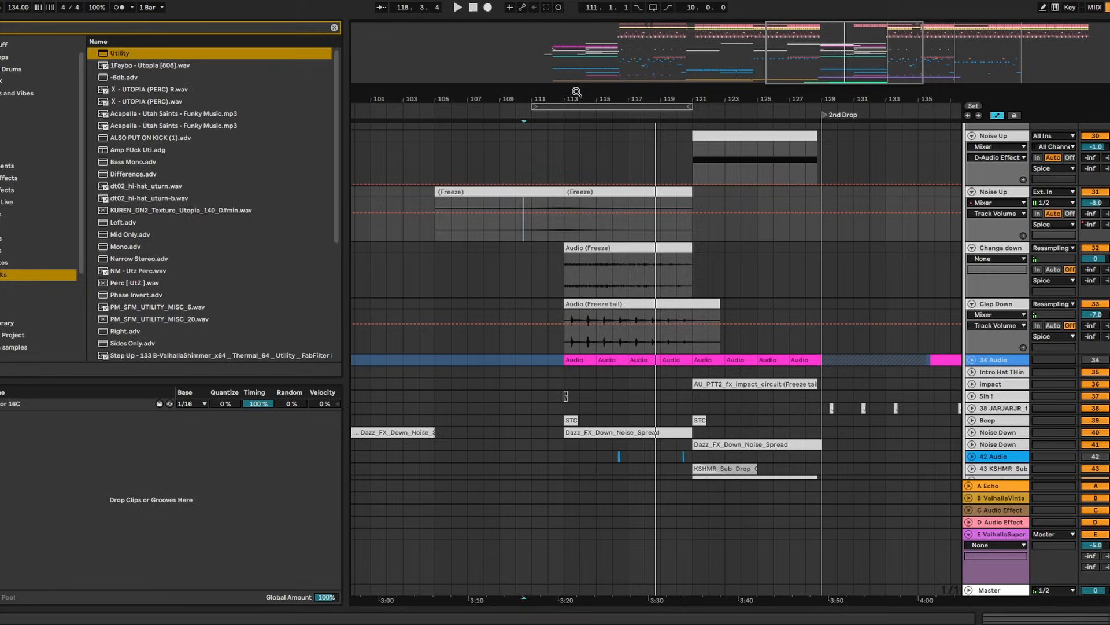
# Move the KSHMR_Sub_Drop_02 clip to bar 113 and audition it
pyautogui.moveTo(577, 92); pyautogui.dragTo(578, 41)
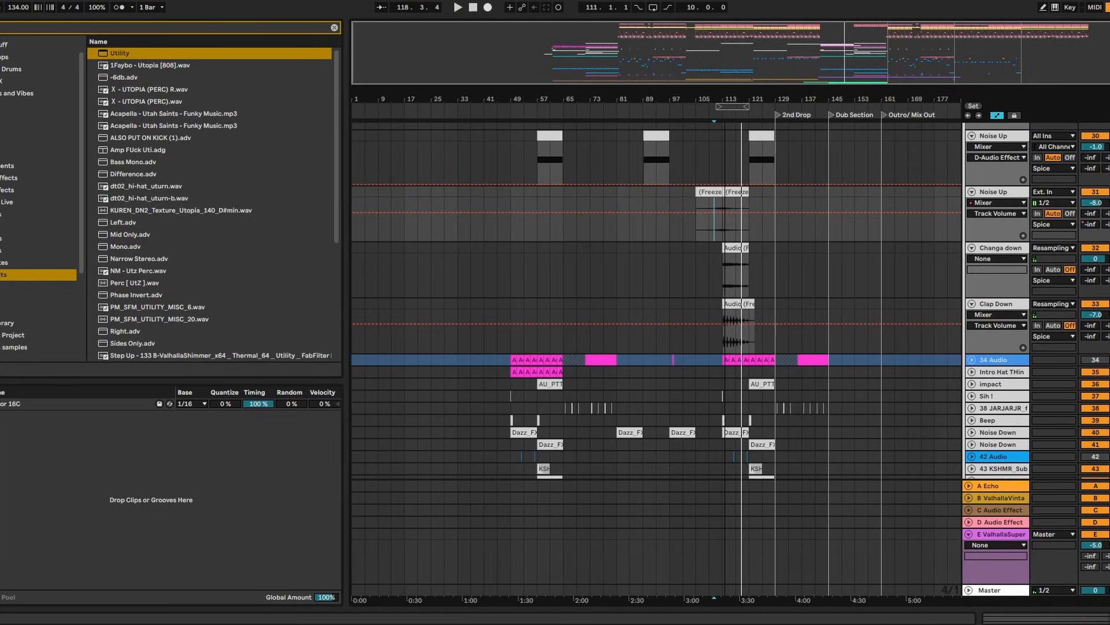
pyautogui.scroll(-3, 684, 269)
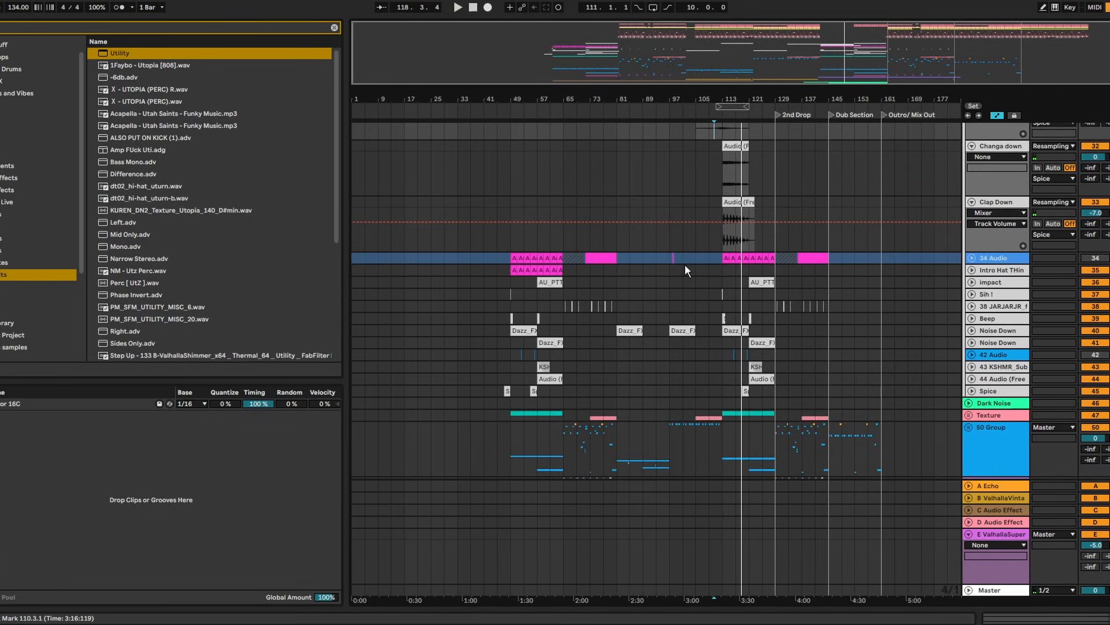
pyautogui.click(972, 366)
pyautogui.moveTo(755, 367); pyautogui.dragTo(729, 367)
pyautogui.click(719, 373)
pyautogui.press('space')
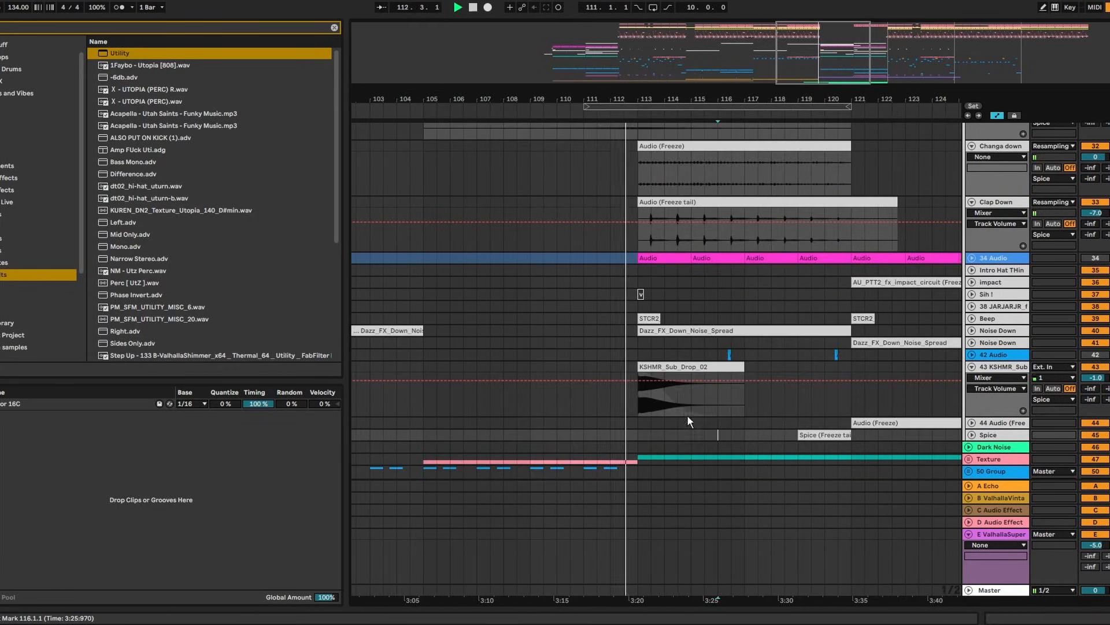
pyautogui.click(679, 406)
pyautogui.click(664, 395)
pyautogui.press('a')
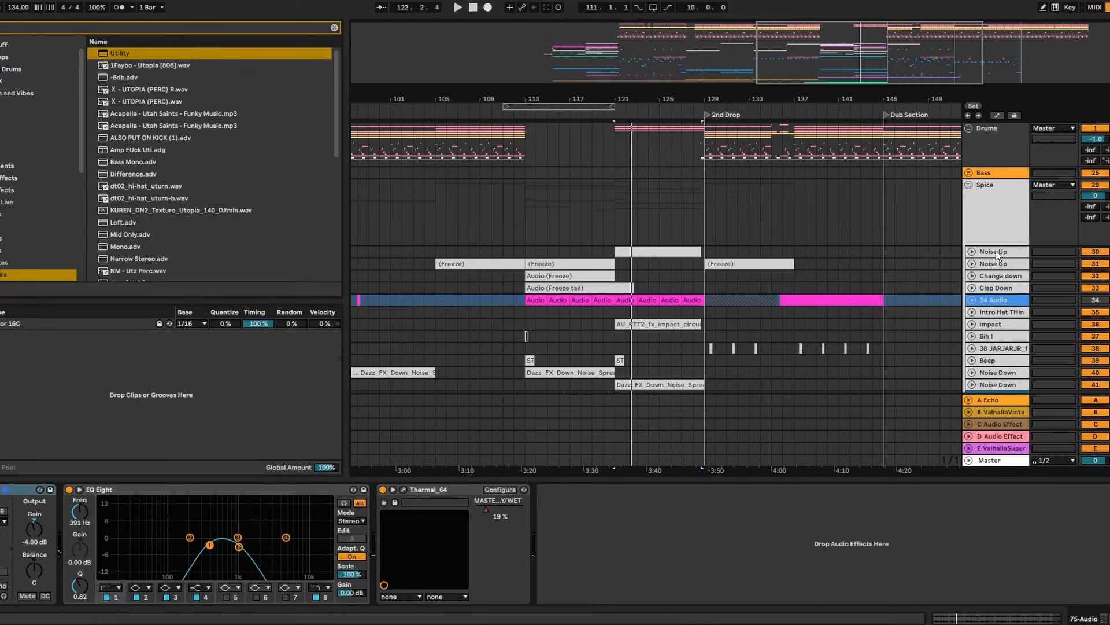
# Insert an audio track set to Resampling and record it from bar 121
pyautogui.rightClick(997, 251)
pyautogui.click(1043, 341)
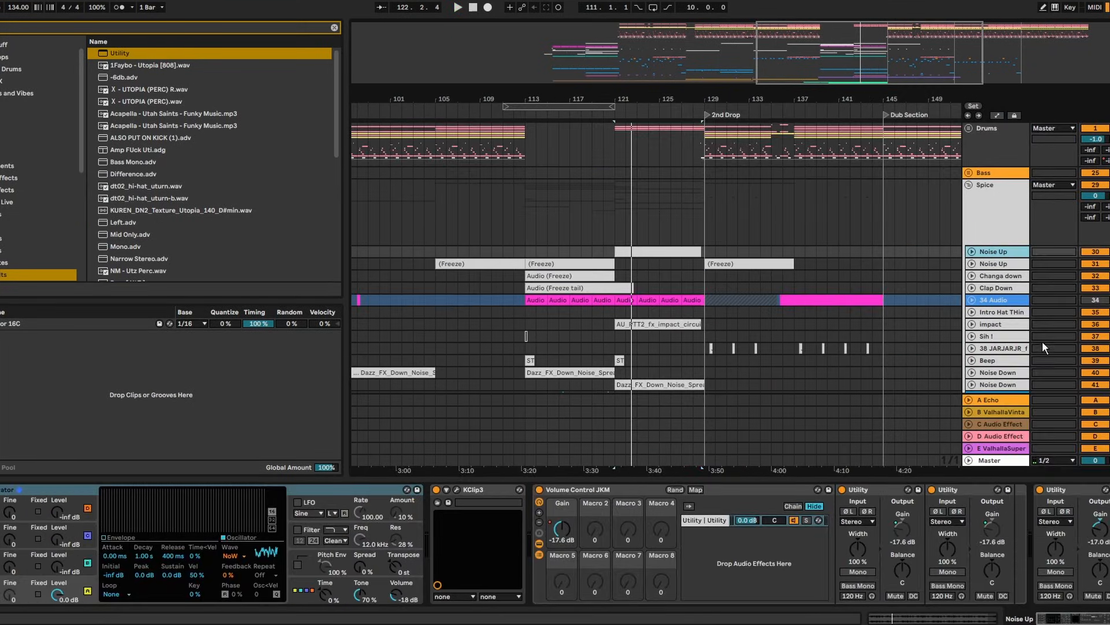
pyautogui.moveTo(619, 147); pyautogui.dragTo(649, 148)
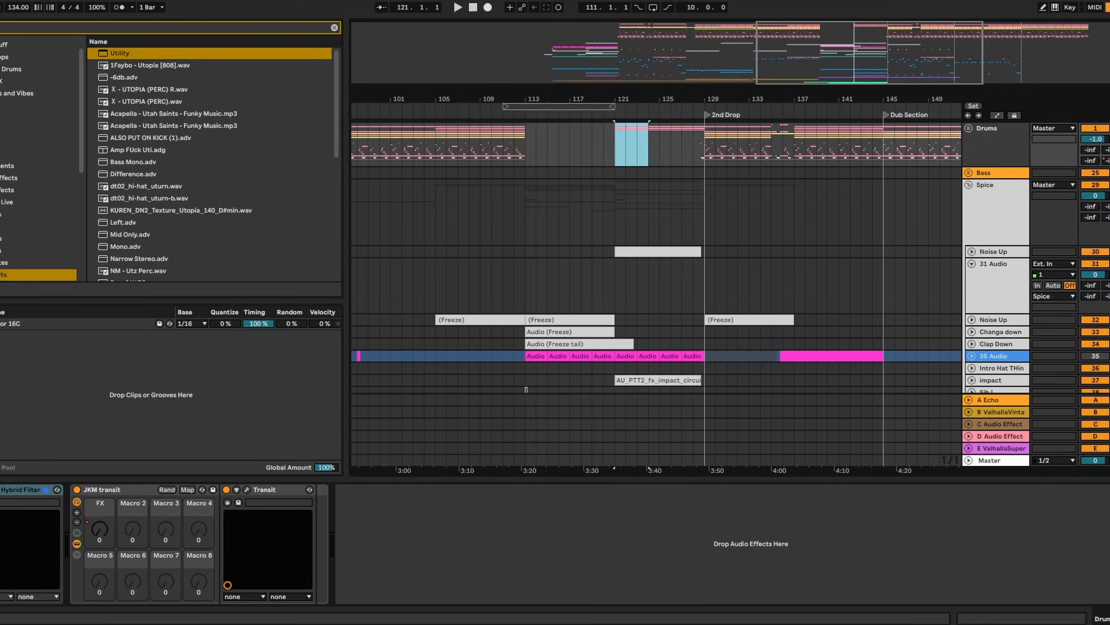
pyautogui.click(1109, 264)
pyautogui.click(1072, 264)
pyautogui.click(1064, 296)
pyautogui.press('F9')
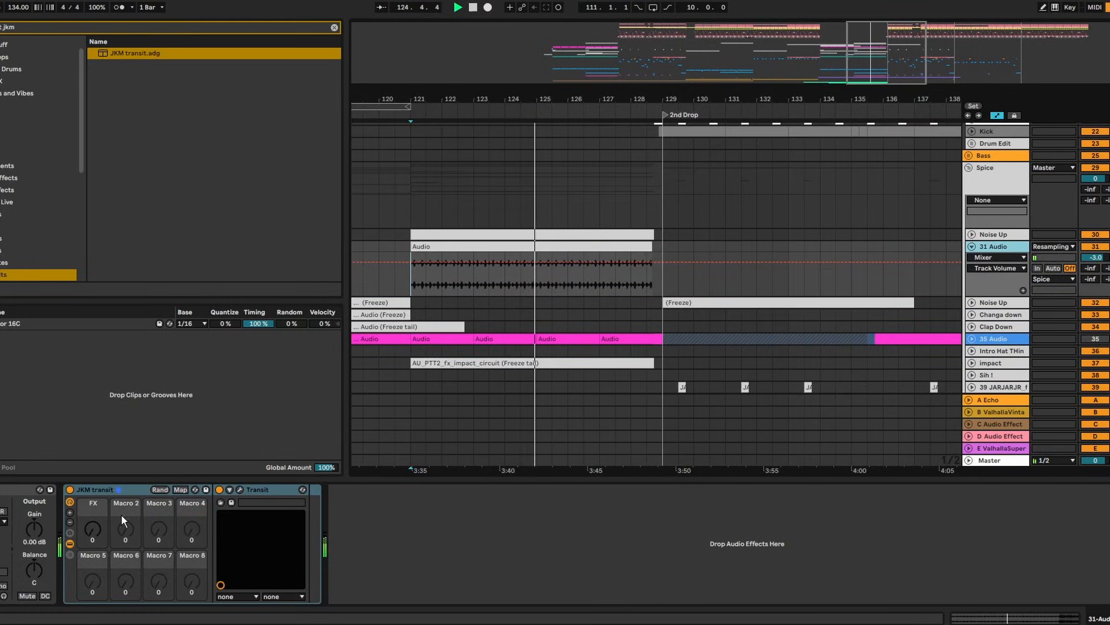
# Automate the JKM transit FX macro ramping up to 108 before the 2nd Drop
pyautogui.click(93, 528)
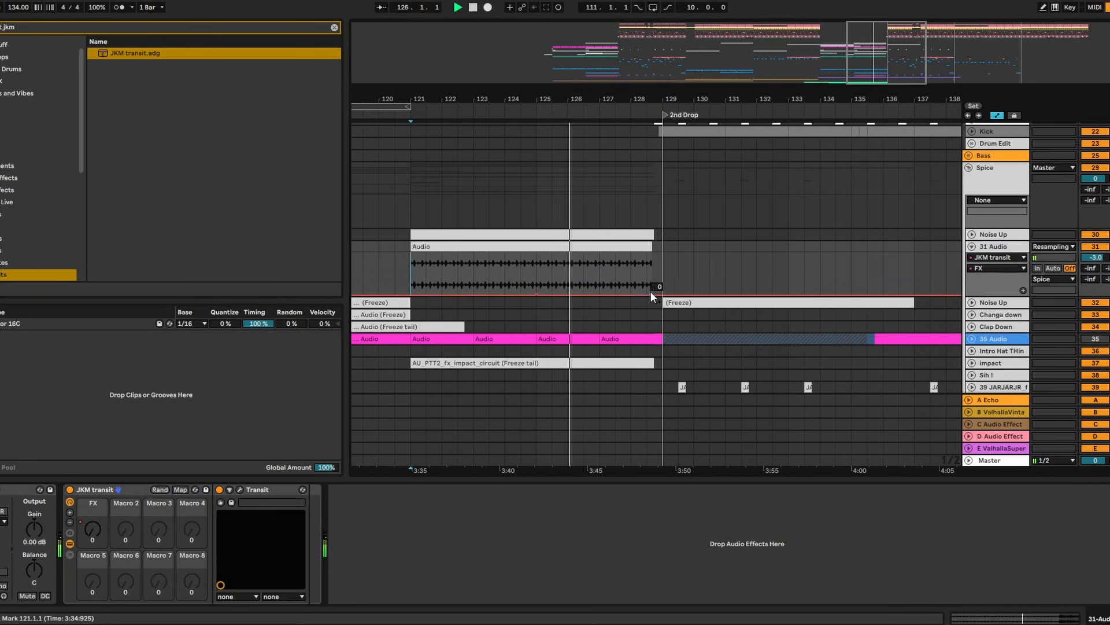
pyautogui.moveTo(650, 290); pyautogui.dragTo(650, 271)
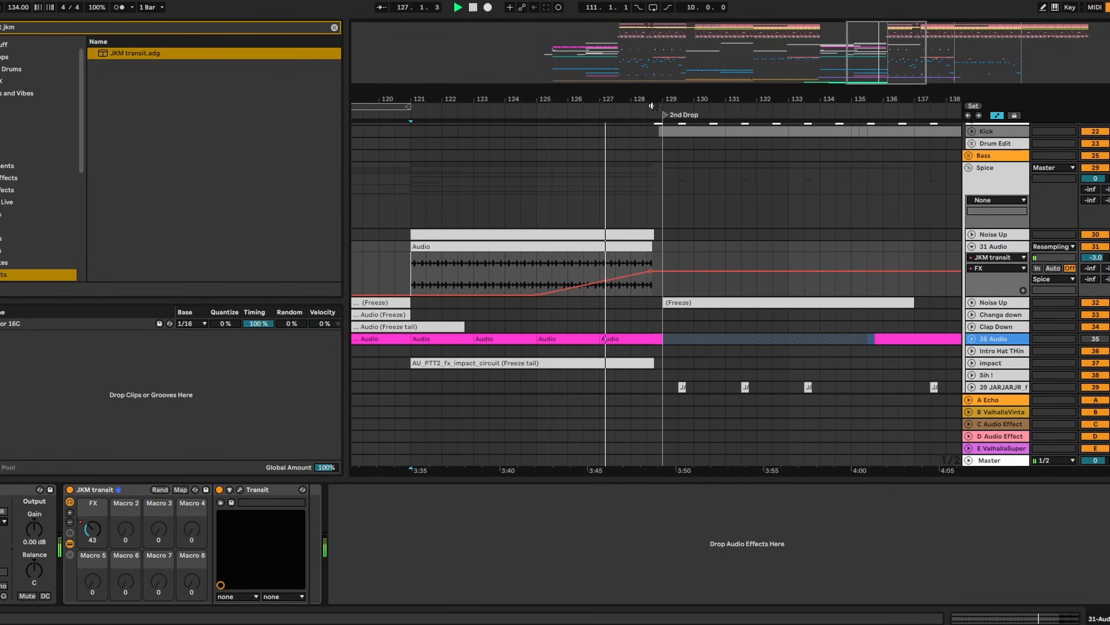
pyautogui.moveTo(652, 100); pyautogui.dragTo(652, 168)
pyautogui.moveTo(645, 271); pyautogui.dragTo(645, 258)
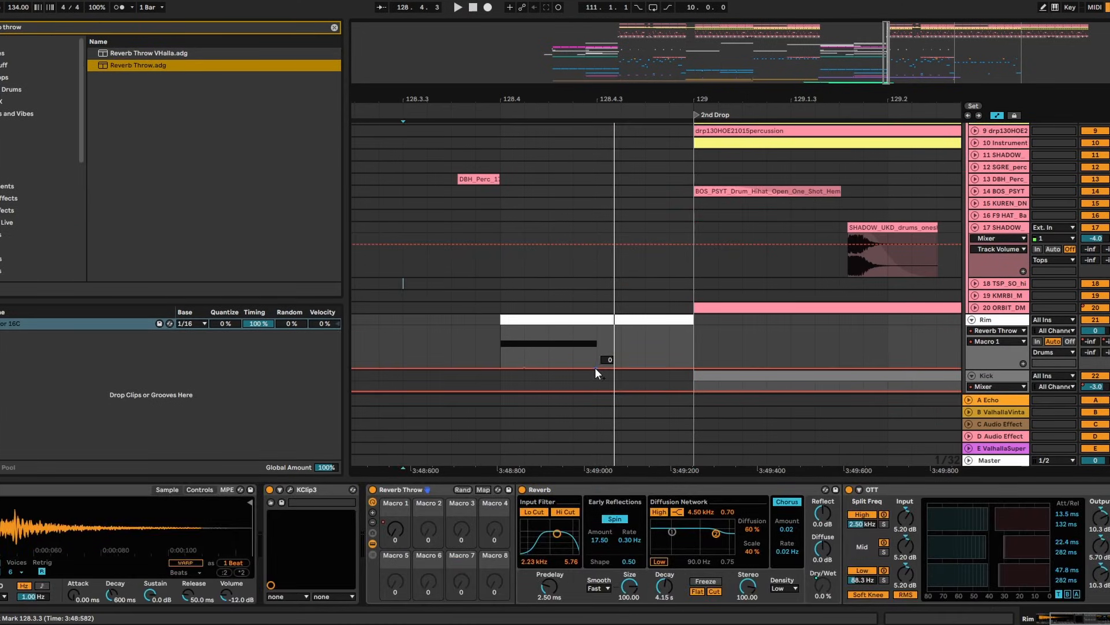
# Ramp the rim's Reverb Throw up before the 2nd Drop, then unfold SGRE_perc and DBH_Perc
pyautogui.click(596, 369)
pyautogui.moveTo(584, 368); pyautogui.dragTo(596, 327)
pyautogui.click(428, 337)
pyautogui.press('space')
pyautogui.press('space')
pyautogui.press('space')
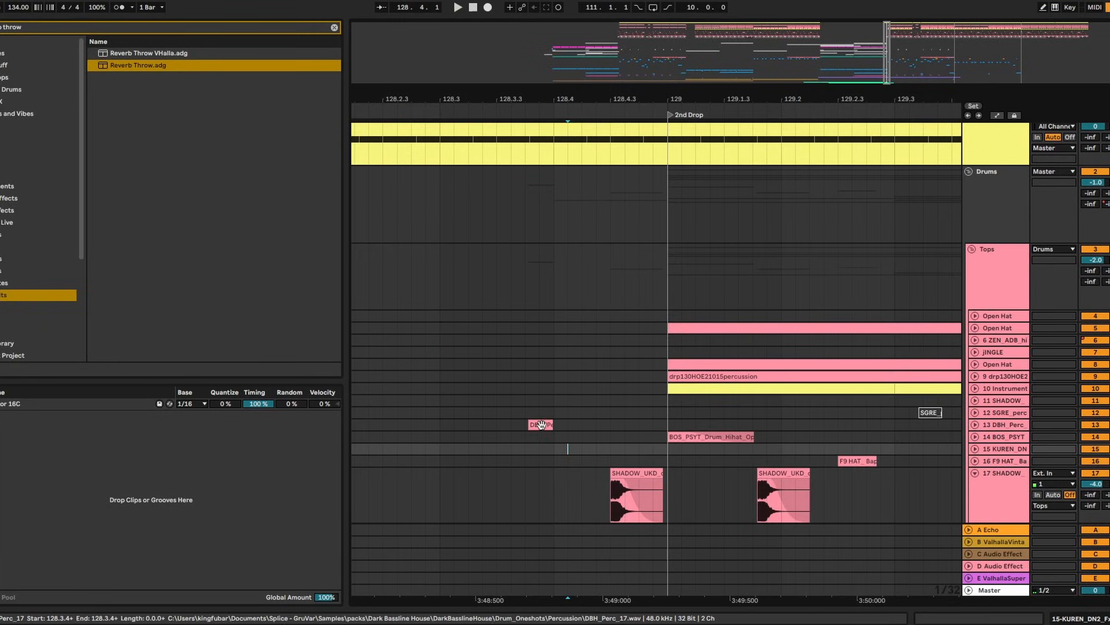
pyautogui.click(976, 412)
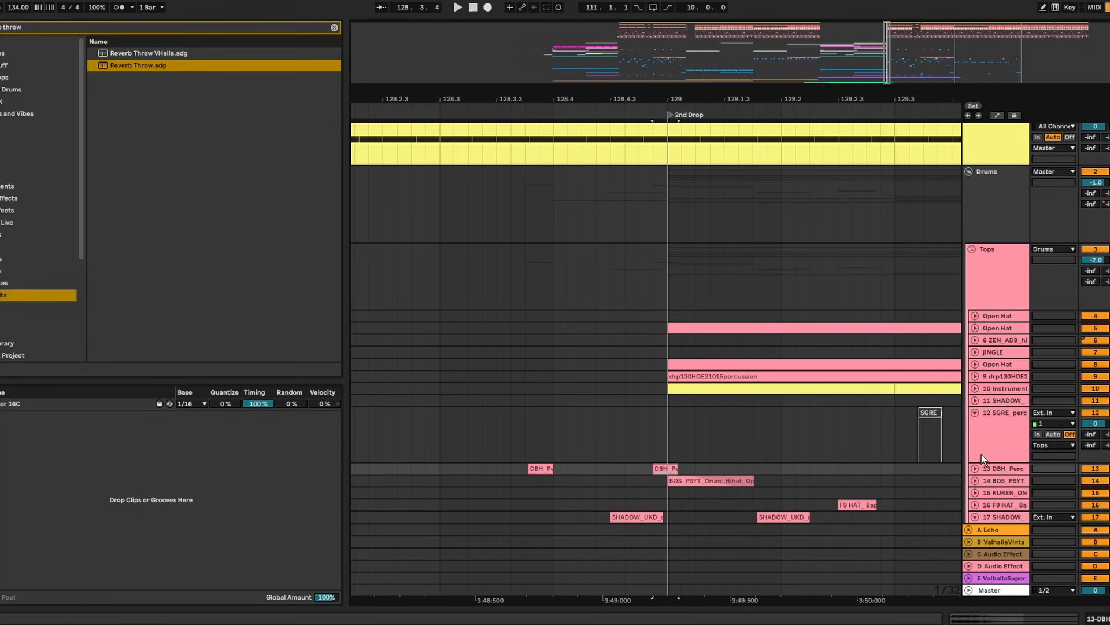
pyautogui.click(976, 468)
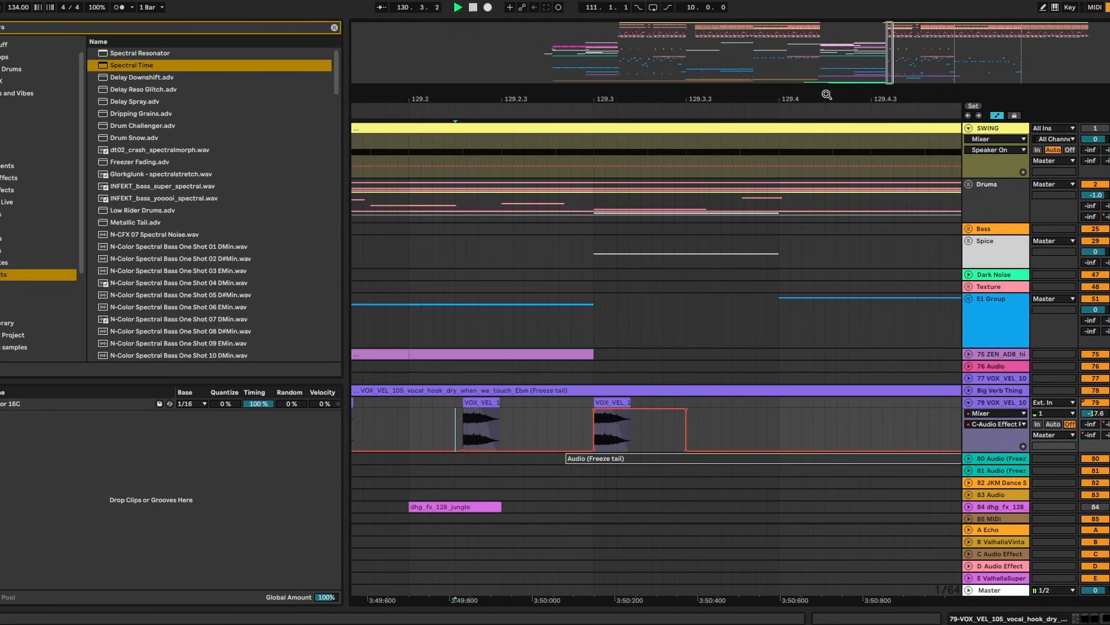
# Copy the BOS_BBH_134 Synth Lead clip to bar 145 and nudge it to start at 144.3.1
pyautogui.moveTo(827, 95); pyautogui.dragTo(682, 29)
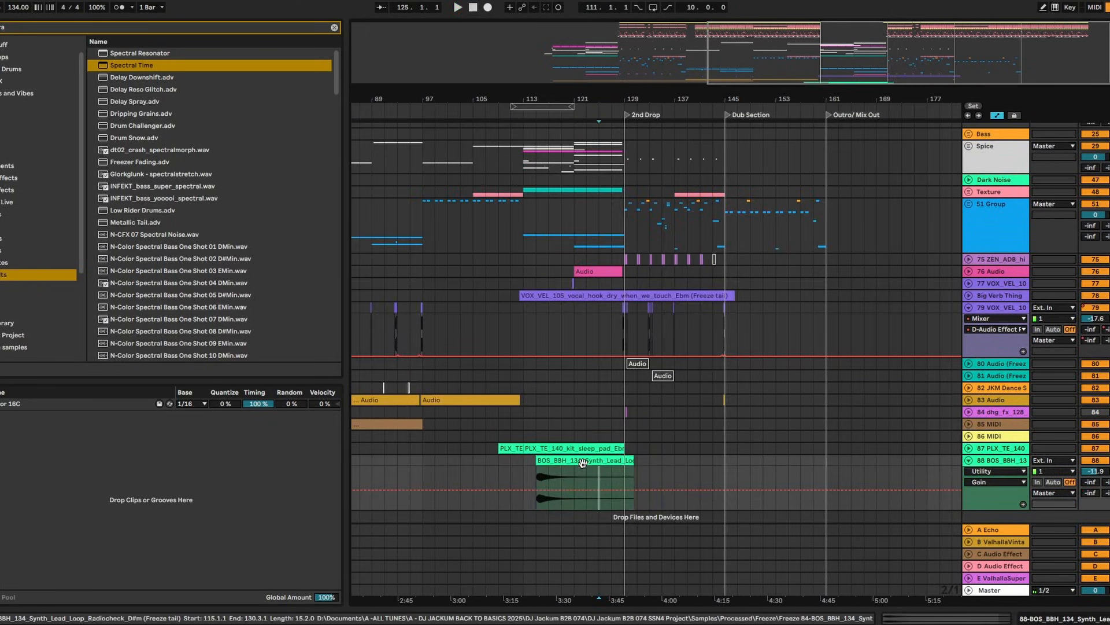
pyautogui.moveTo(582, 462); pyautogui.dragTo(752, 467)
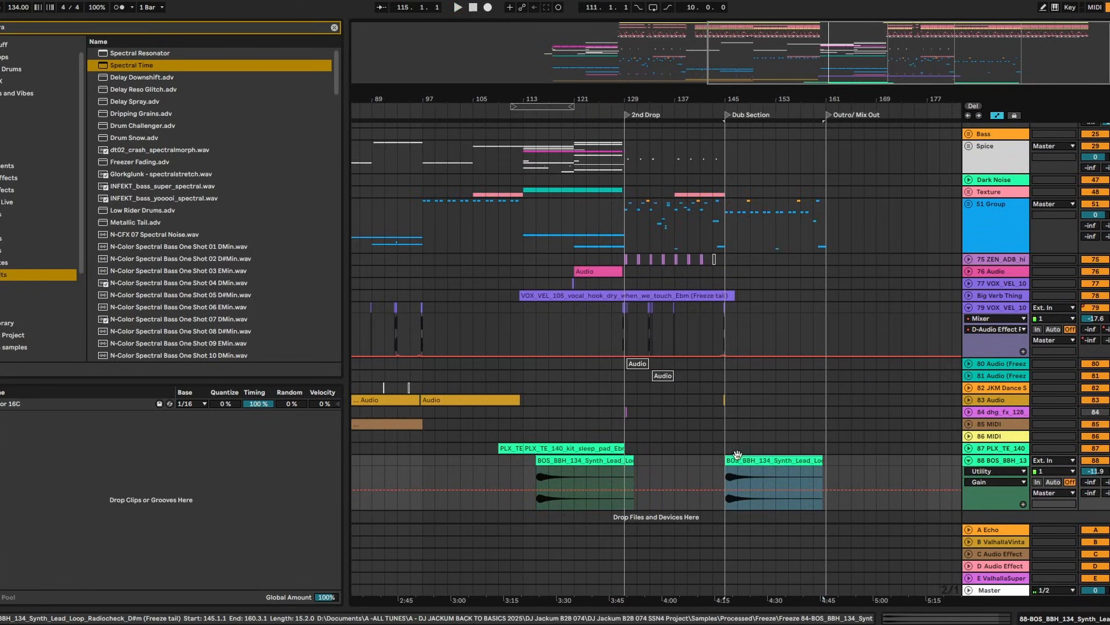
pyautogui.press('space')
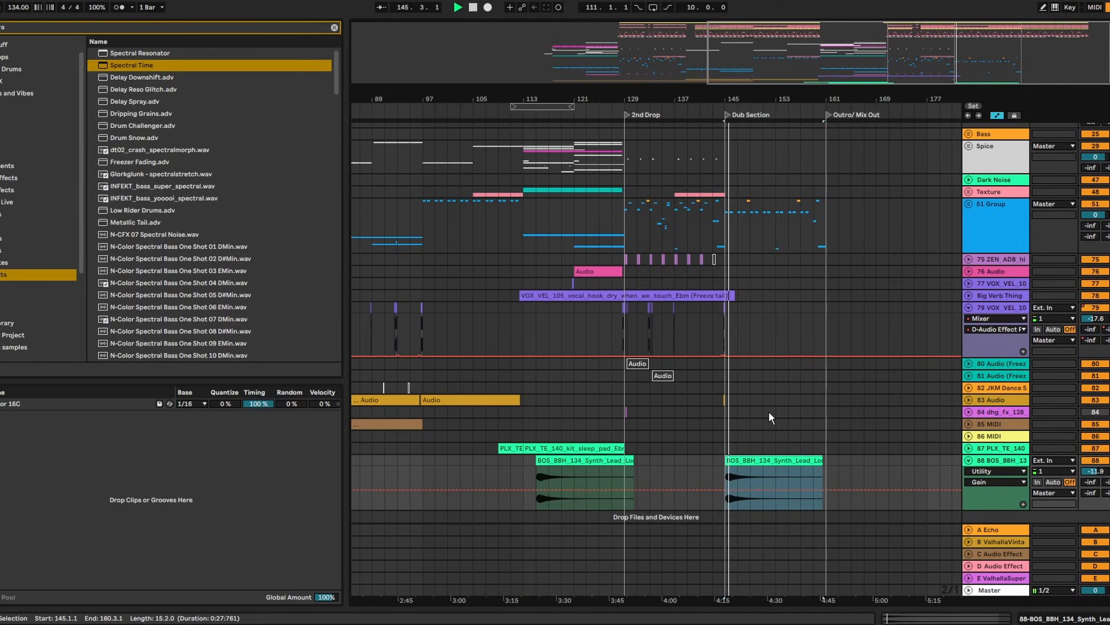
pyautogui.moveTo(749, 99); pyautogui.dragTo(748, 145)
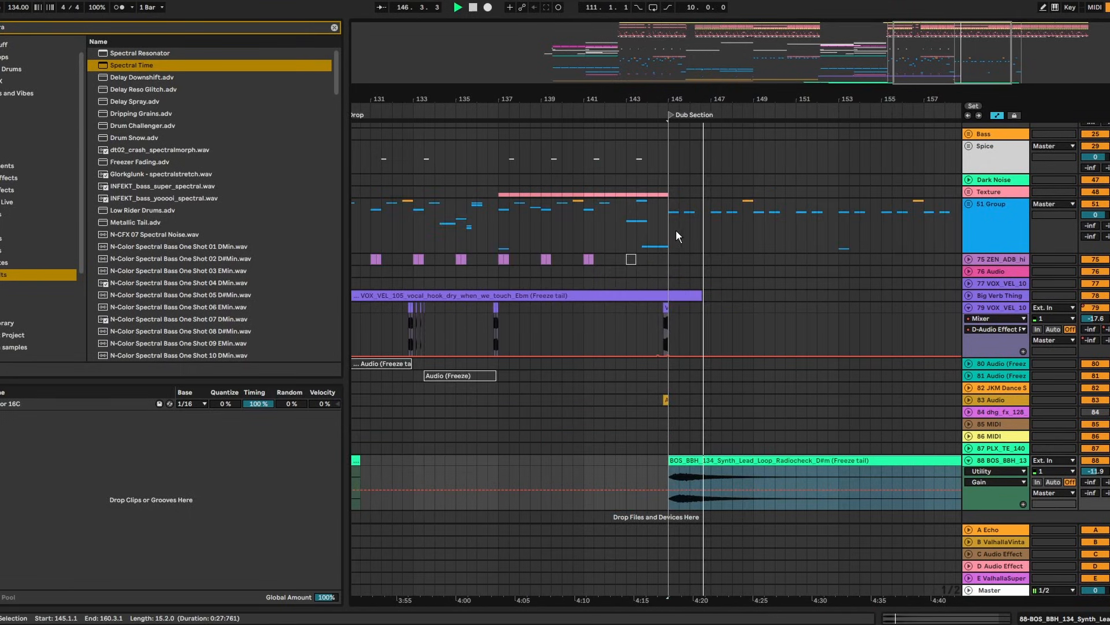
pyautogui.click(638, 234)
pyautogui.press('space')
pyautogui.press('space')
pyautogui.moveTo(681, 99); pyautogui.dragTo(682, 145)
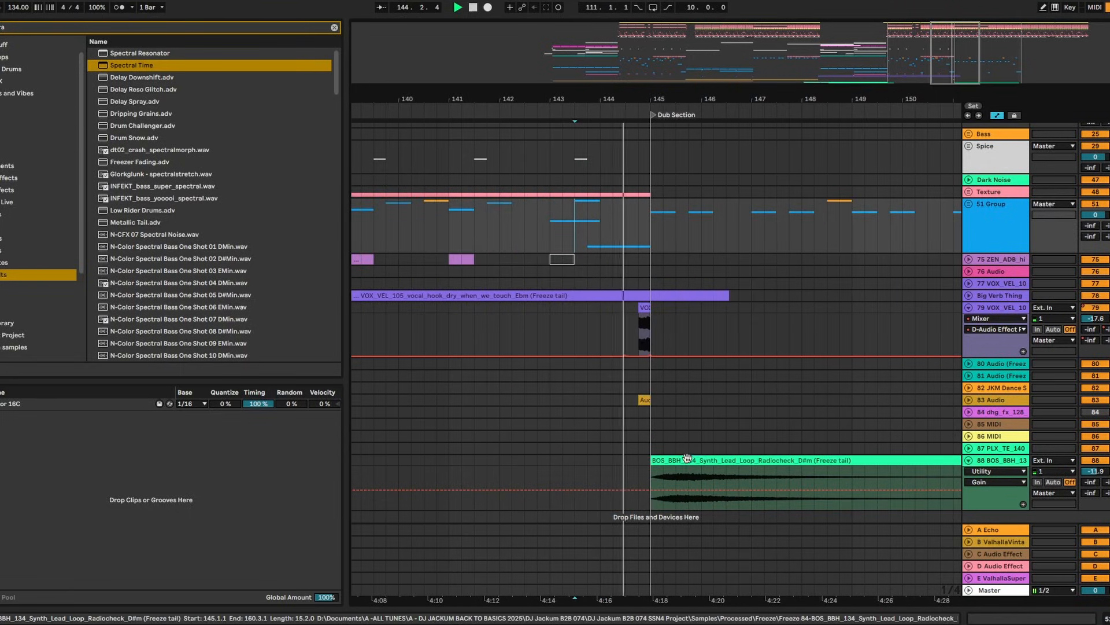
pyautogui.moveTo(687, 458)
pyautogui.mouseDown()
pyautogui.moveTo(657, 463)
pyautogui.moveTo(667, 463)
pyautogui.mouseUp()
pyautogui.click(624, 461)
pyautogui.press('space')
pyautogui.press('space')
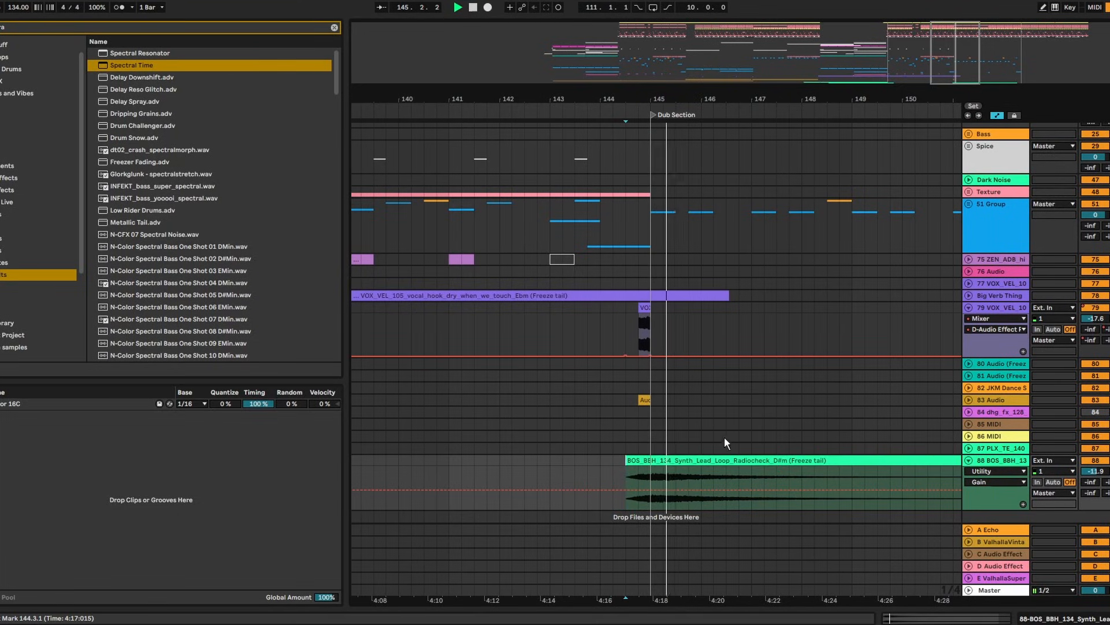
# Select bars 81–97 on the Spice track and bars 129–157 on the 51 Group track
pyautogui.scroll(3, 724, 436)
pyautogui.moveTo(717, 97); pyautogui.dragTo(717, 38)
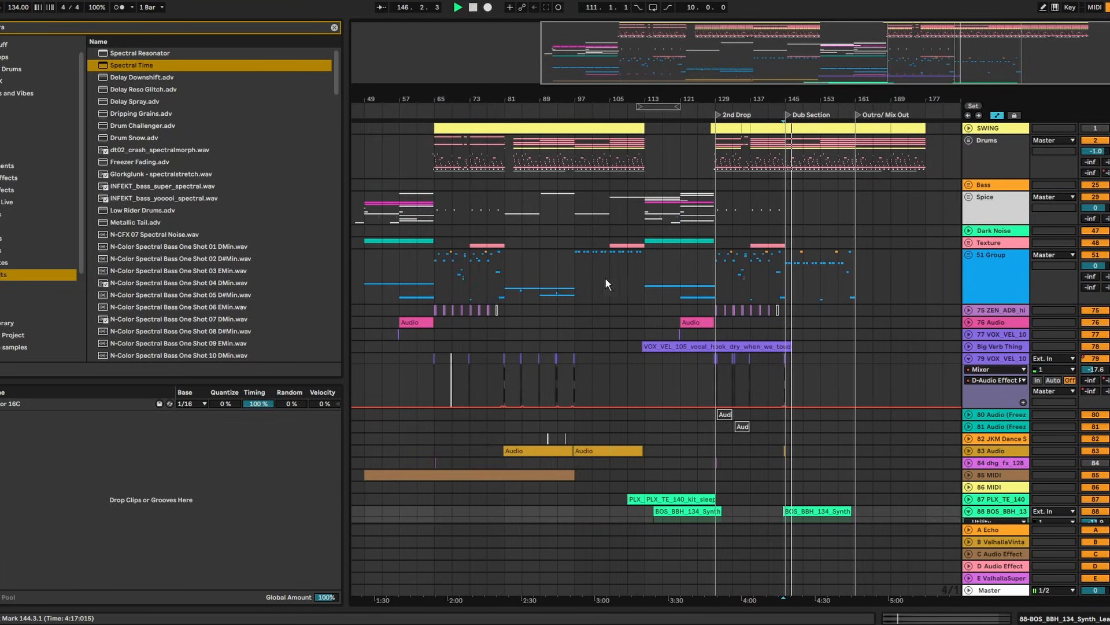
pyautogui.moveTo(505, 209); pyautogui.dragTo(584, 213)
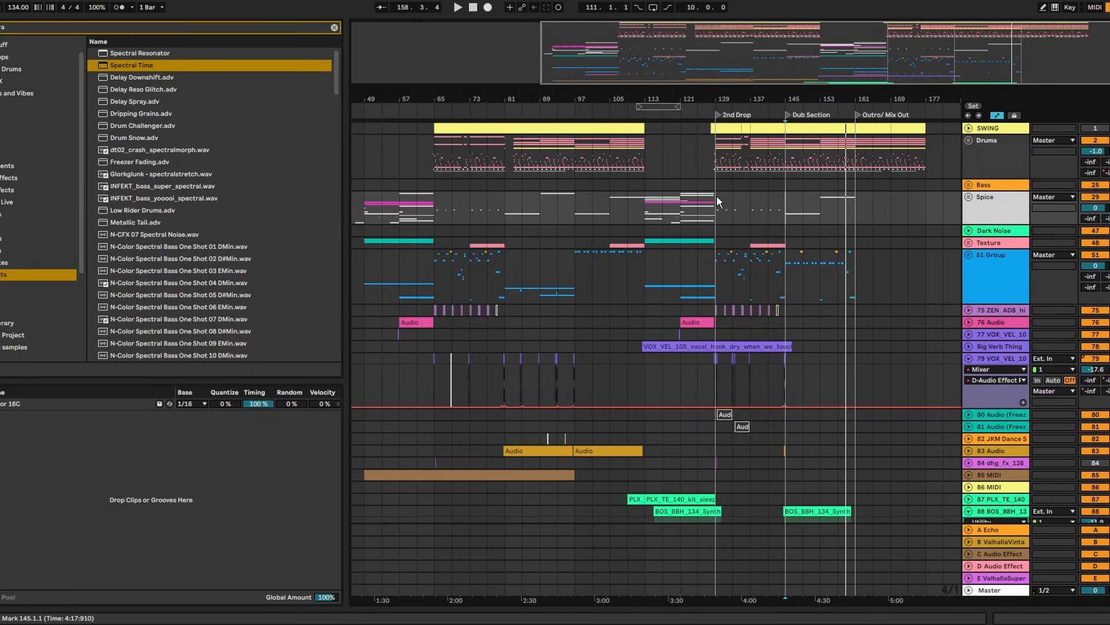
pyautogui.moveTo(717, 289); pyautogui.dragTo(838, 254)
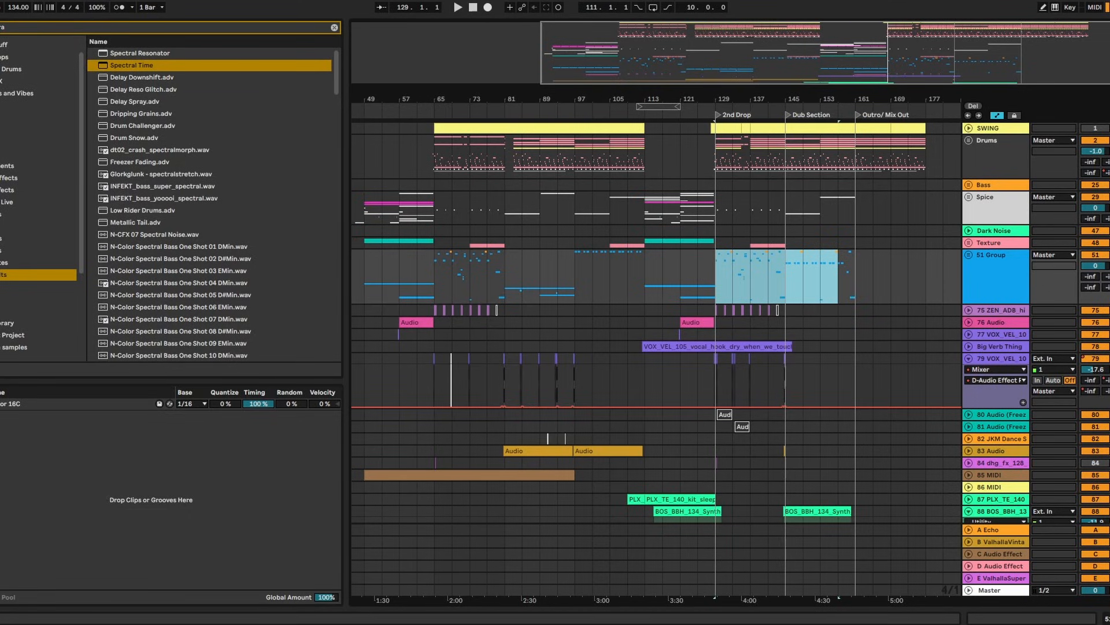
pyautogui.click(1, 1)
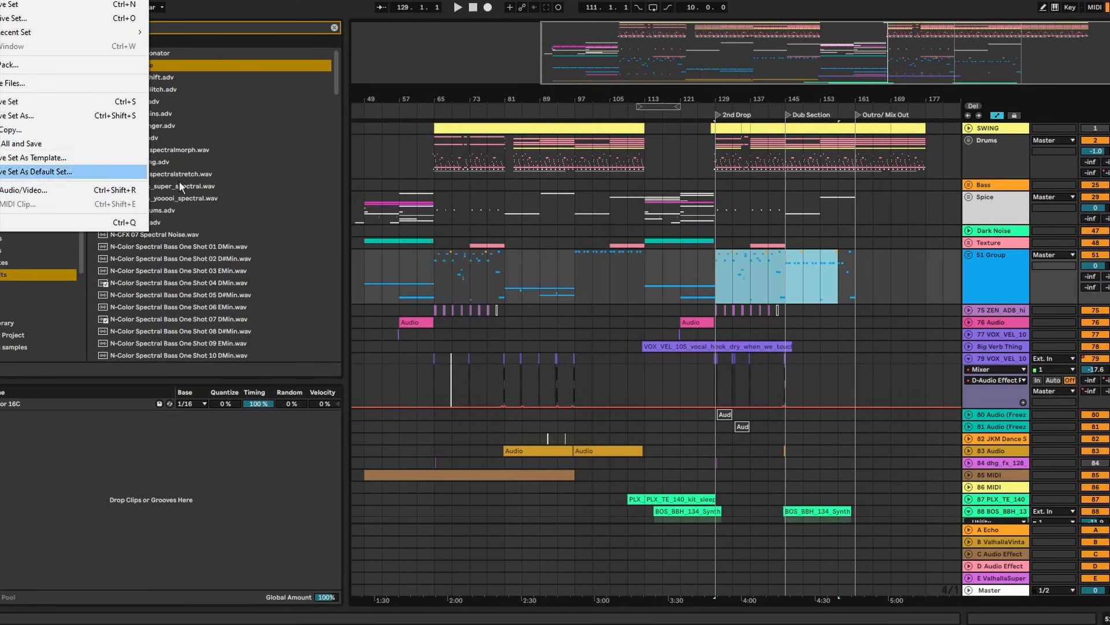
pyautogui.click(883, 222)
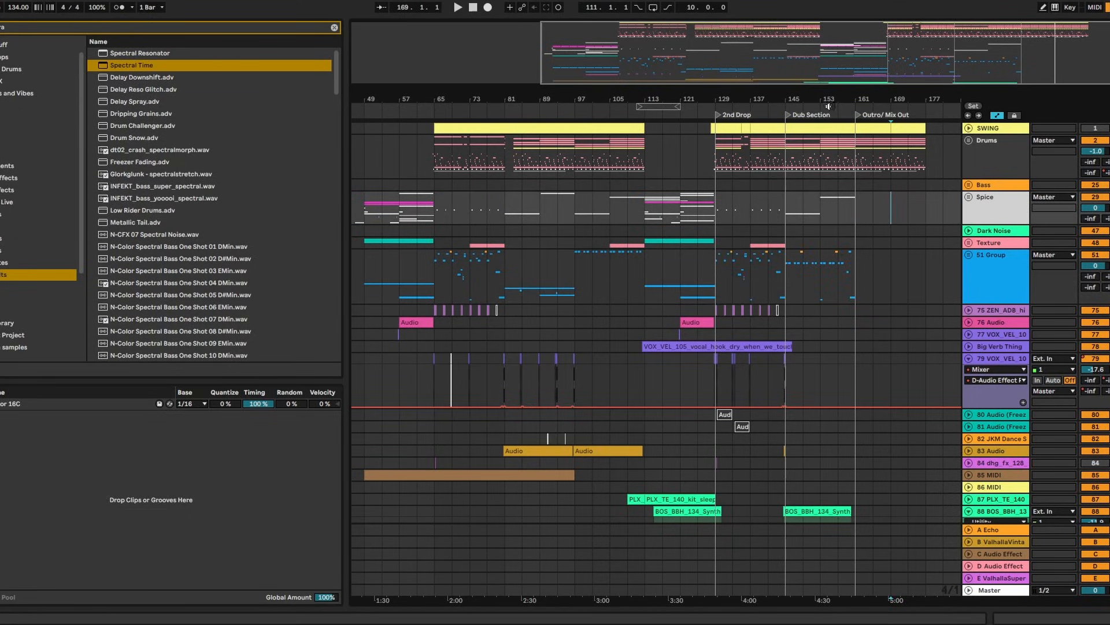
pyautogui.moveTo(832, 97); pyautogui.dragTo(833, 70)
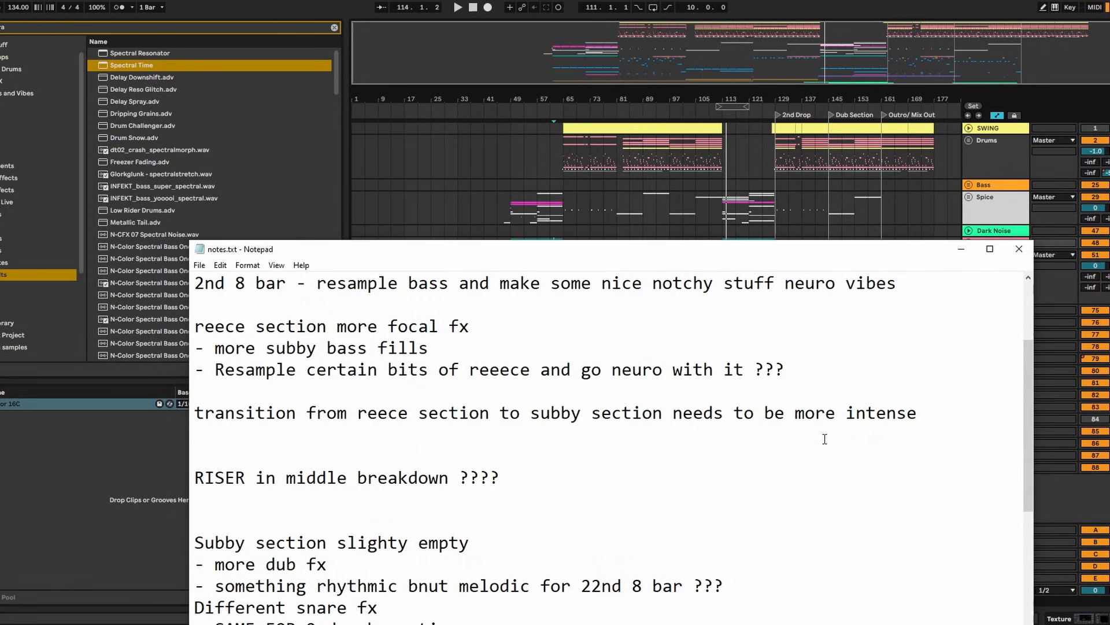
pyautogui.scroll(2, 417, 344)
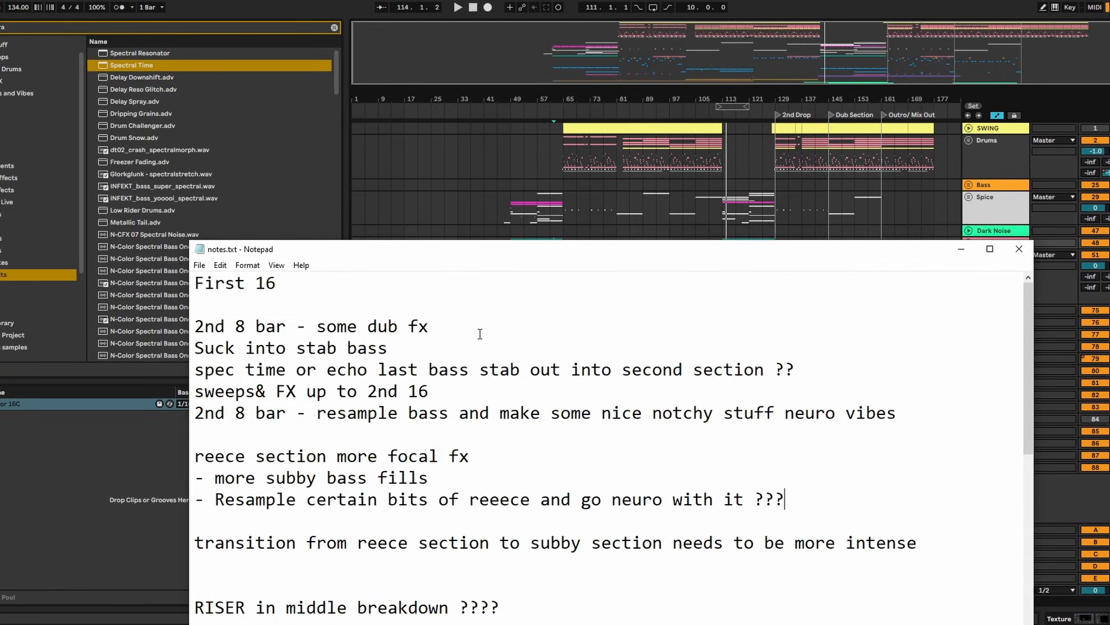
pyautogui.click(961, 249)
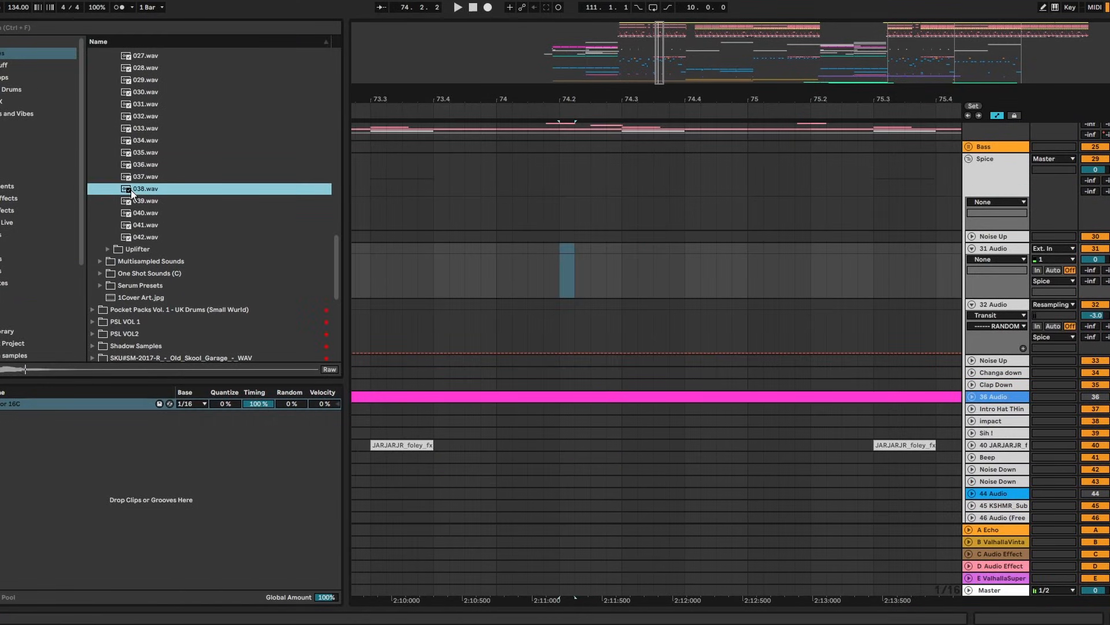
# Shift the long audio clip later and turn the 038 track's Echo feedback down to 99%
pyautogui.moveTo(565, 268); pyautogui.dragTo(585, 246)
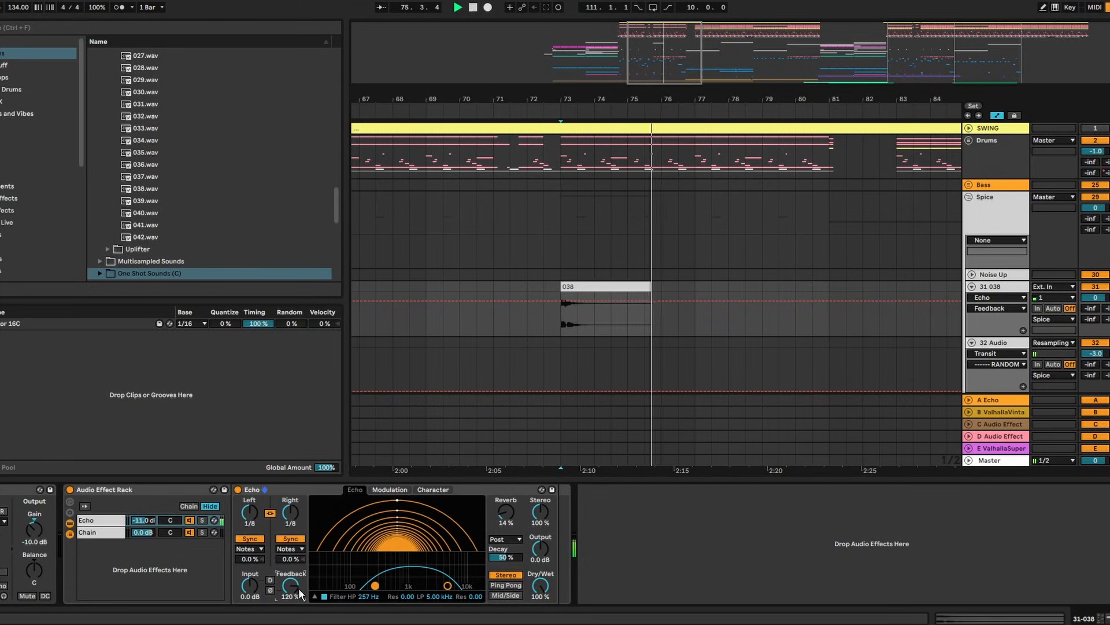
pyautogui.moveTo(298, 588); pyautogui.dragTo(298, 591)
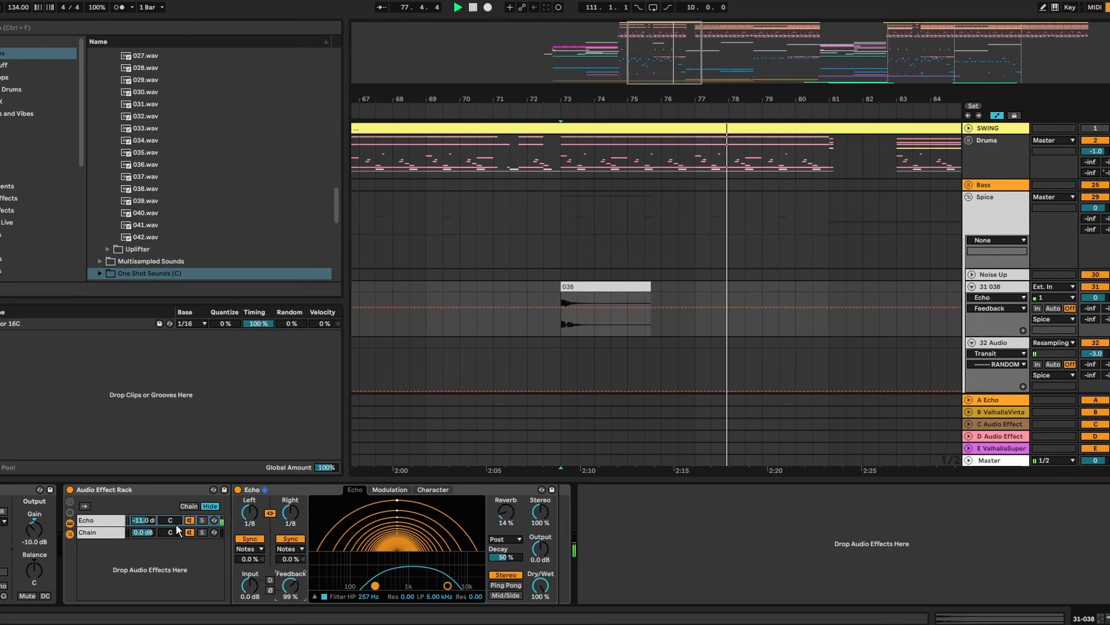
pyautogui.click(154, 531)
pyautogui.click(144, 520)
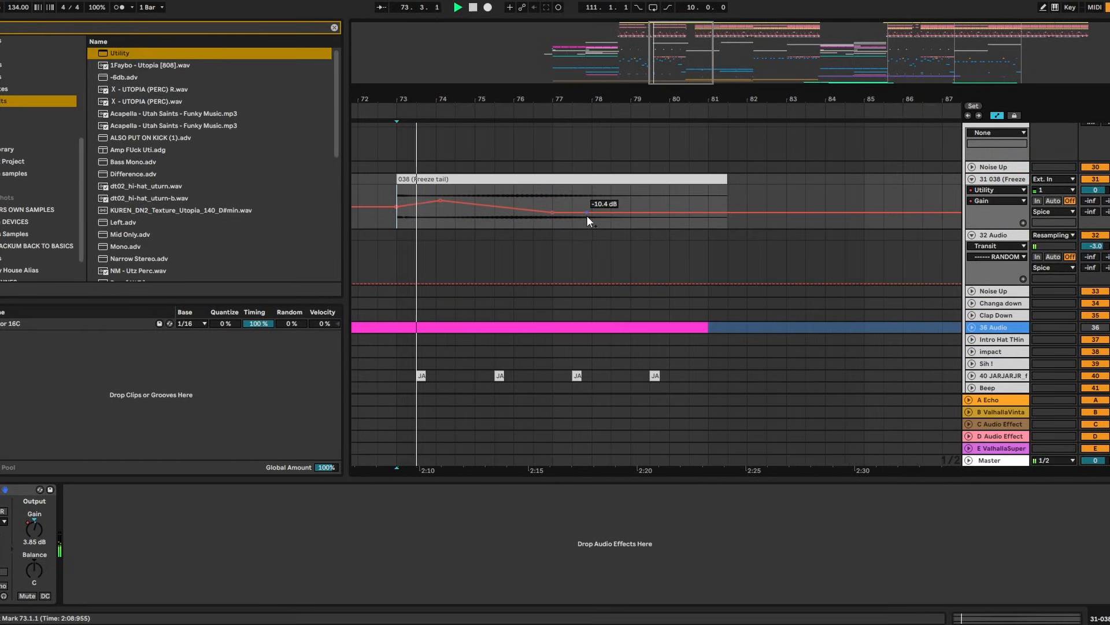
# Move the -10.4 dB gain point to bar 81, the 9.40 dB peak to bar 74, and steepen the send ramp
pyautogui.moveTo(553, 213); pyautogui.dragTo(708, 212)
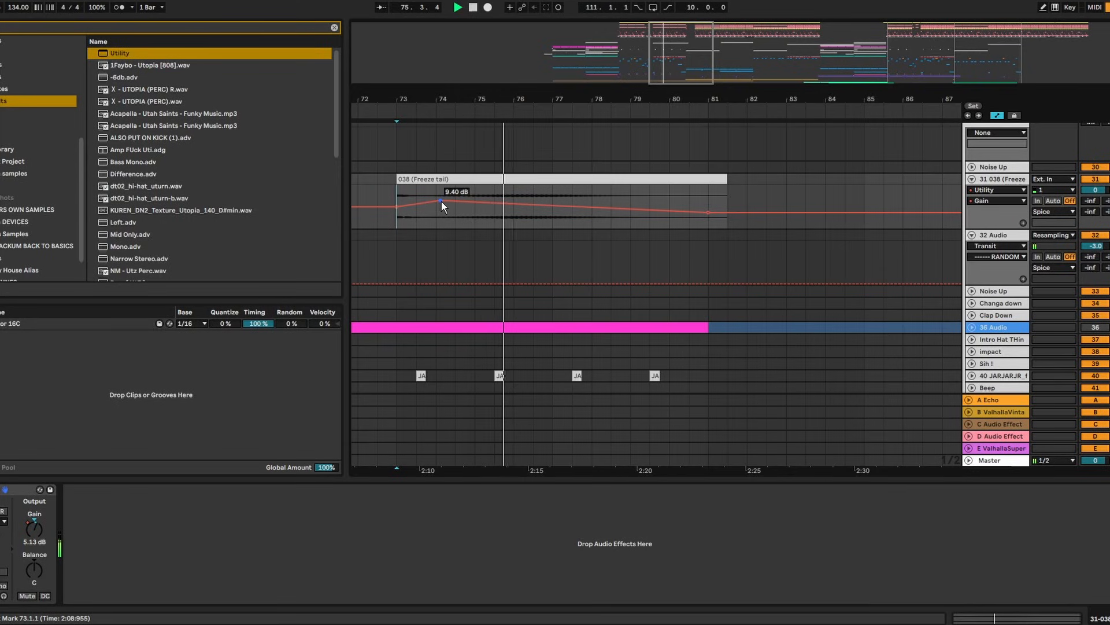
pyautogui.moveTo(442, 202); pyautogui.dragTo(437, 204)
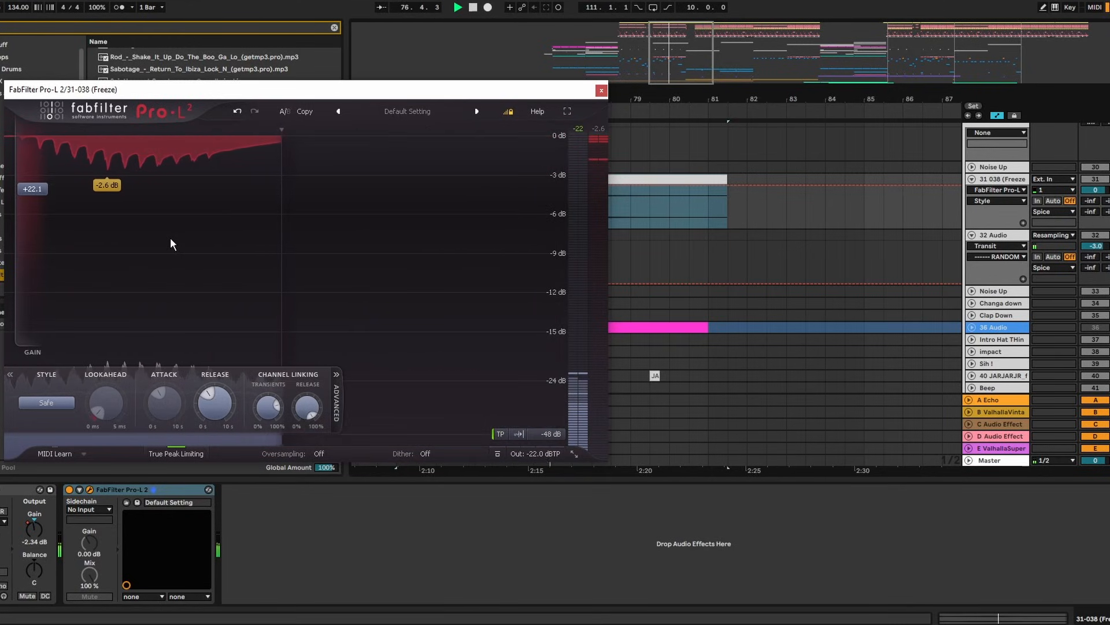
pyautogui.click(601, 91)
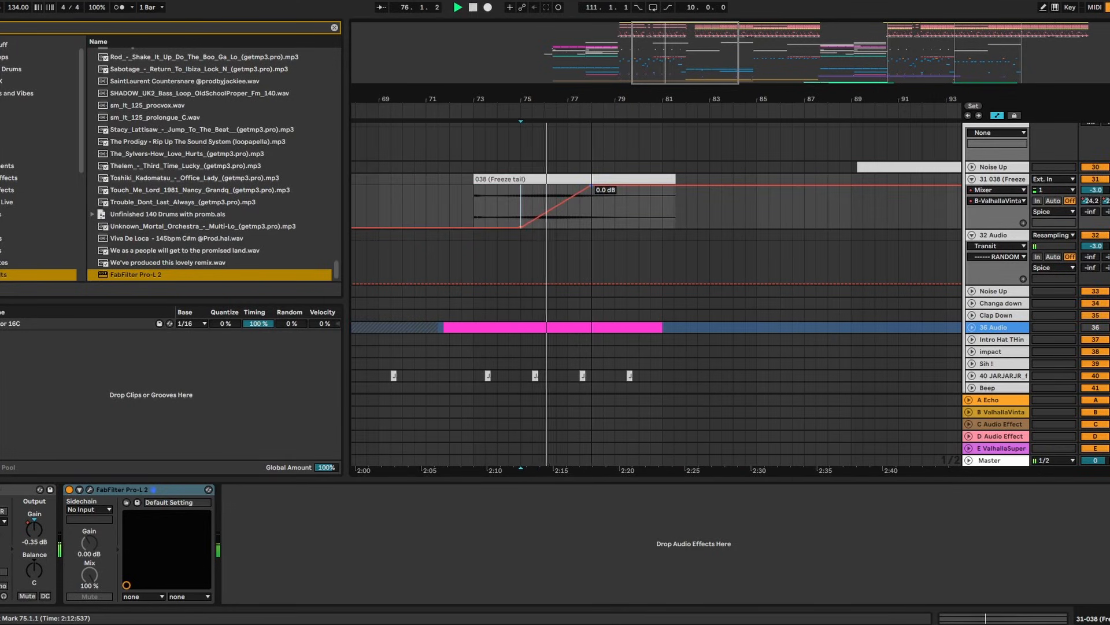
pyautogui.moveTo(589, 185); pyautogui.dragTo(580, 186)
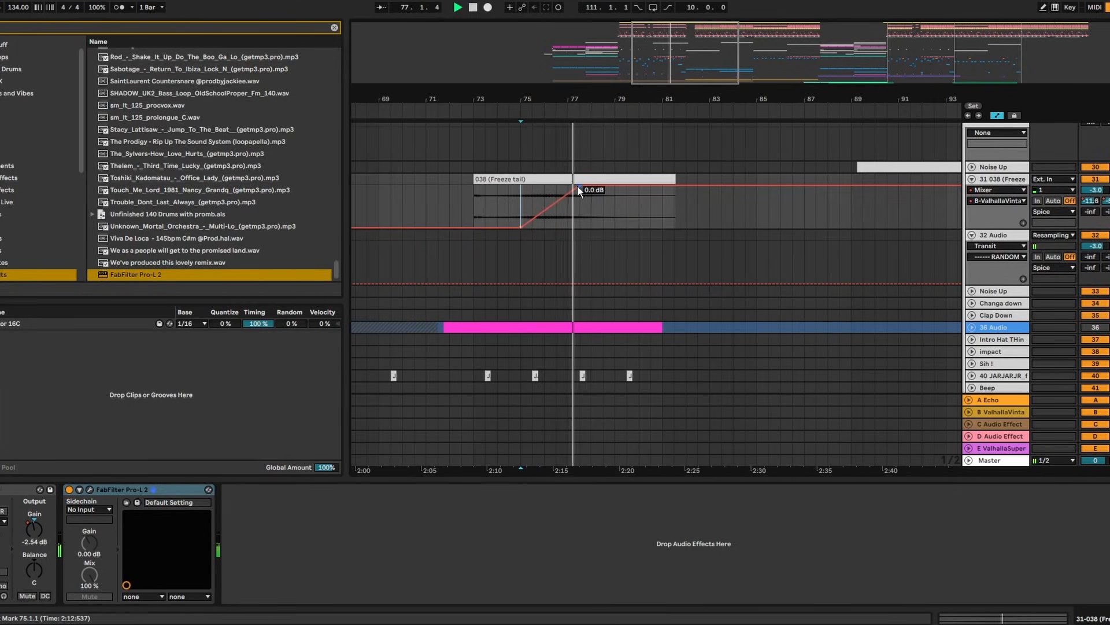
# Trim the freeze tail clip to end at bar 81 and re-freeze track 31
pyautogui.click(662, 220)
pyautogui.moveTo(678, 176); pyautogui.dragTo(663, 176)
pyautogui.click(892, 268)
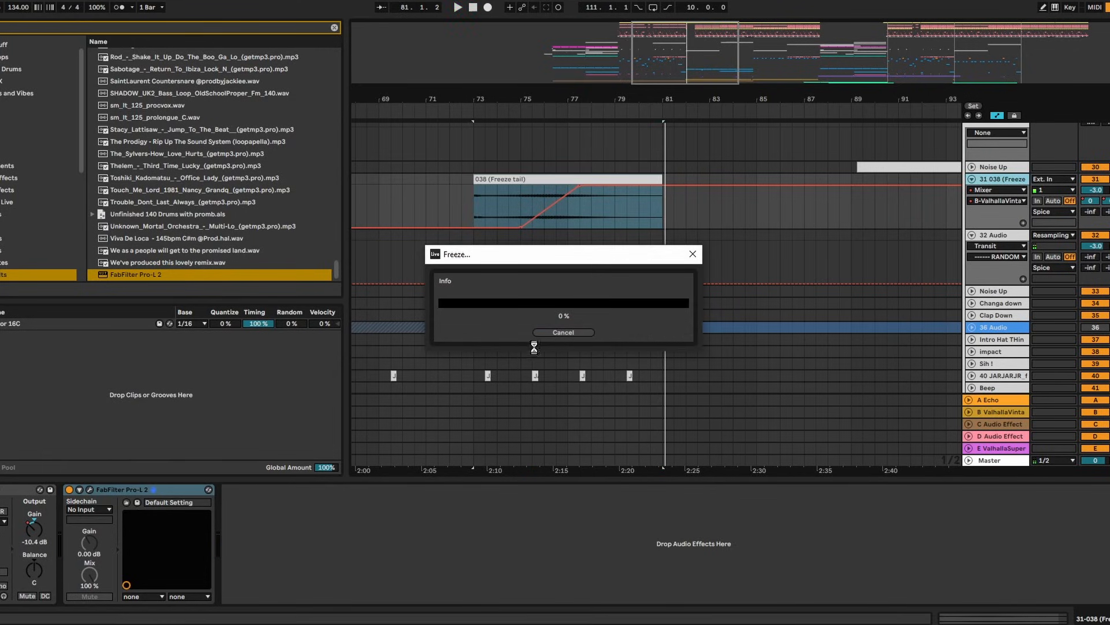
# Delete the finished dub fx line from the notes
pyautogui.moveTo(584, 364); pyautogui.dragTo(268, 363)
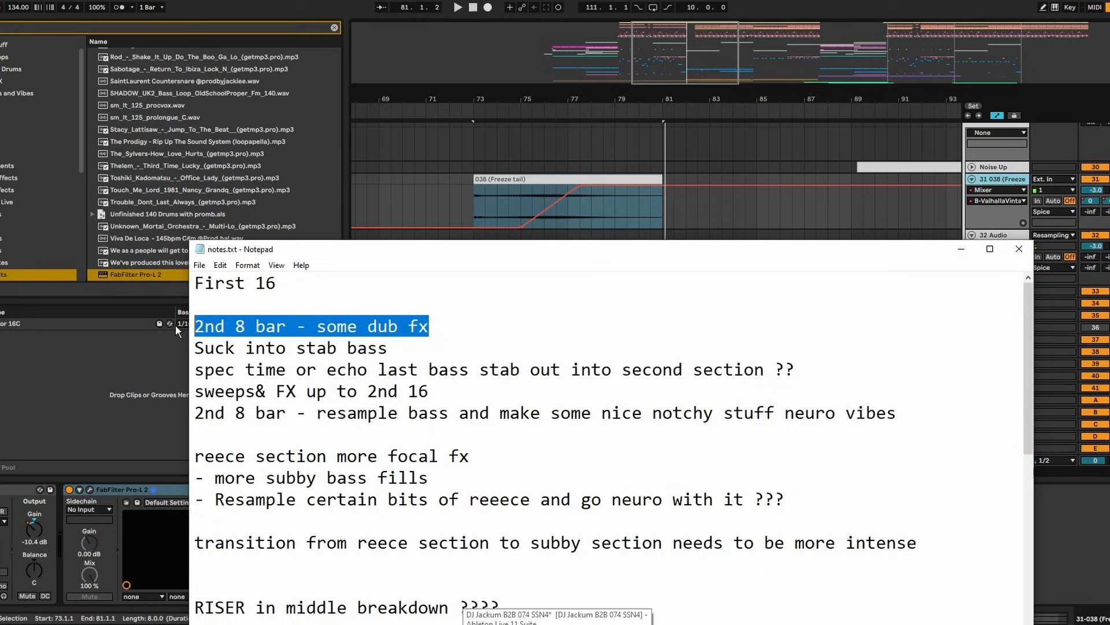
pyautogui.press('BackSpace')
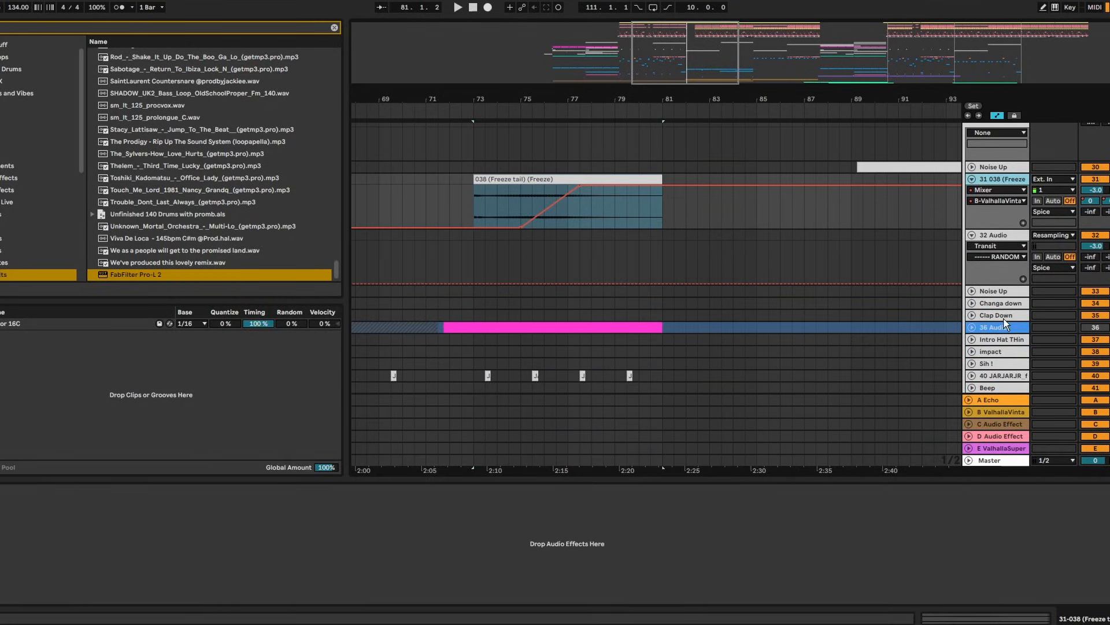
pyautogui.scroll(5, 701, 347)
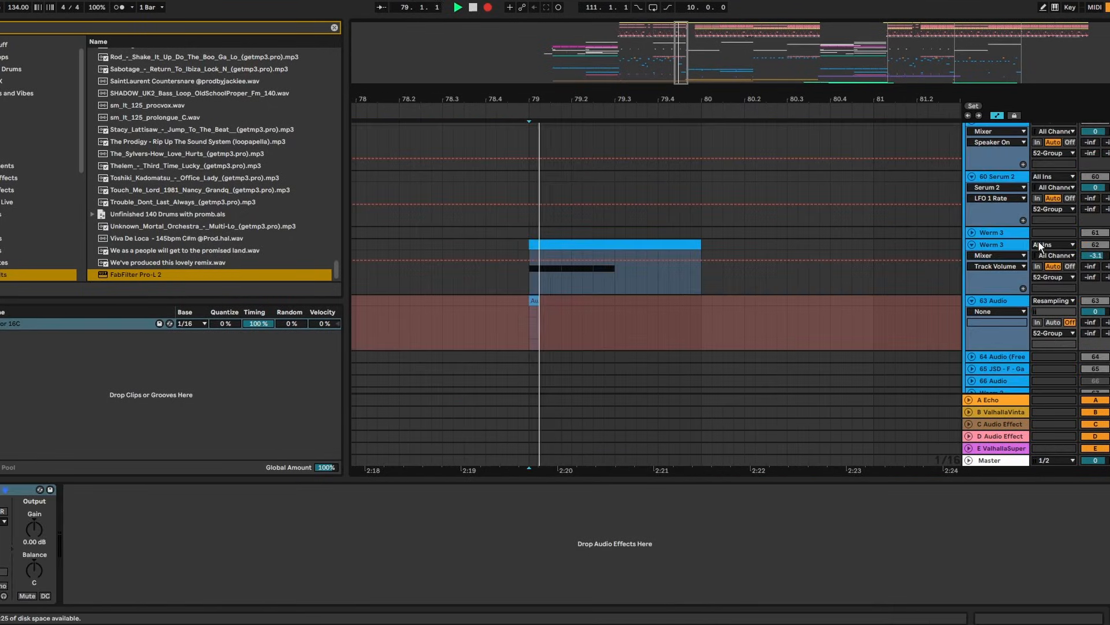
# Shorten the Audio clip to end at 79.1.4 and inspect its waveform
pyautogui.moveTo(582, 301); pyautogui.dragTo(561, 304)
pyautogui.doubleClick(550, 301)
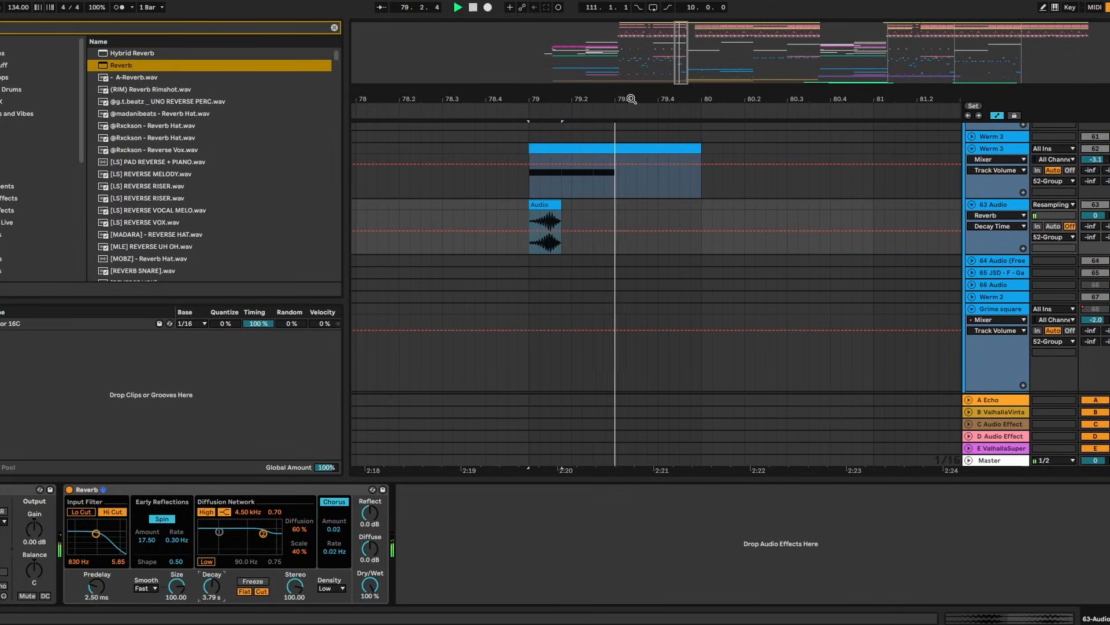
pyautogui.press('space')
pyautogui.moveTo(630, 98); pyautogui.dragTo(746, 75)
pyautogui.rightClick(995, 199)
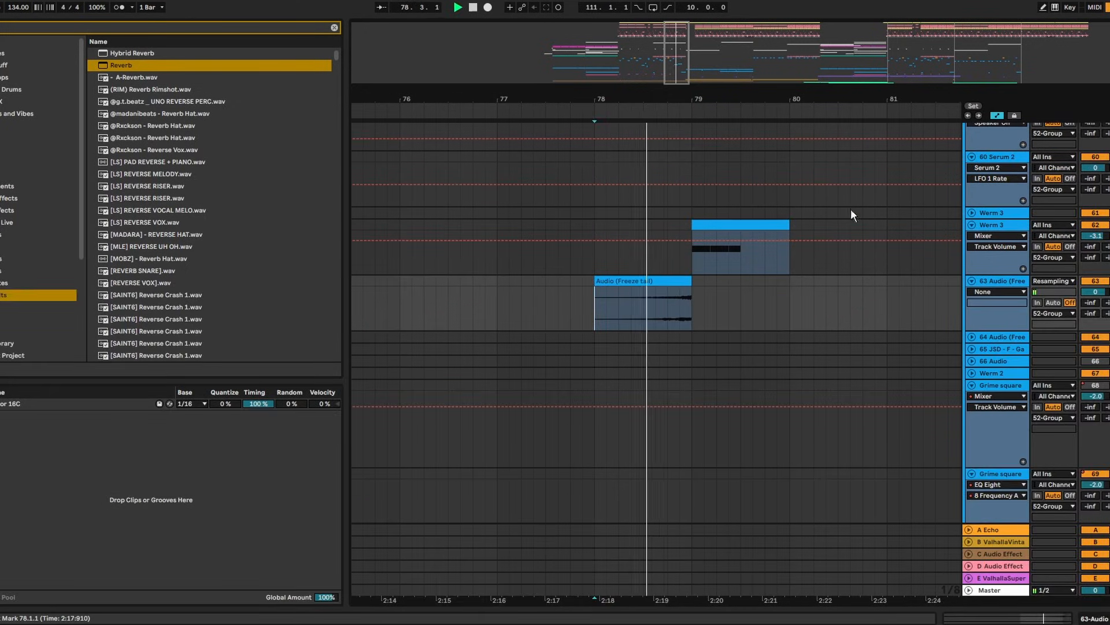
# Trim the Freeze tail clip to start at 78.3 and audition it
pyautogui.moveTo(701, 99); pyautogui.dragTo(671, 145)
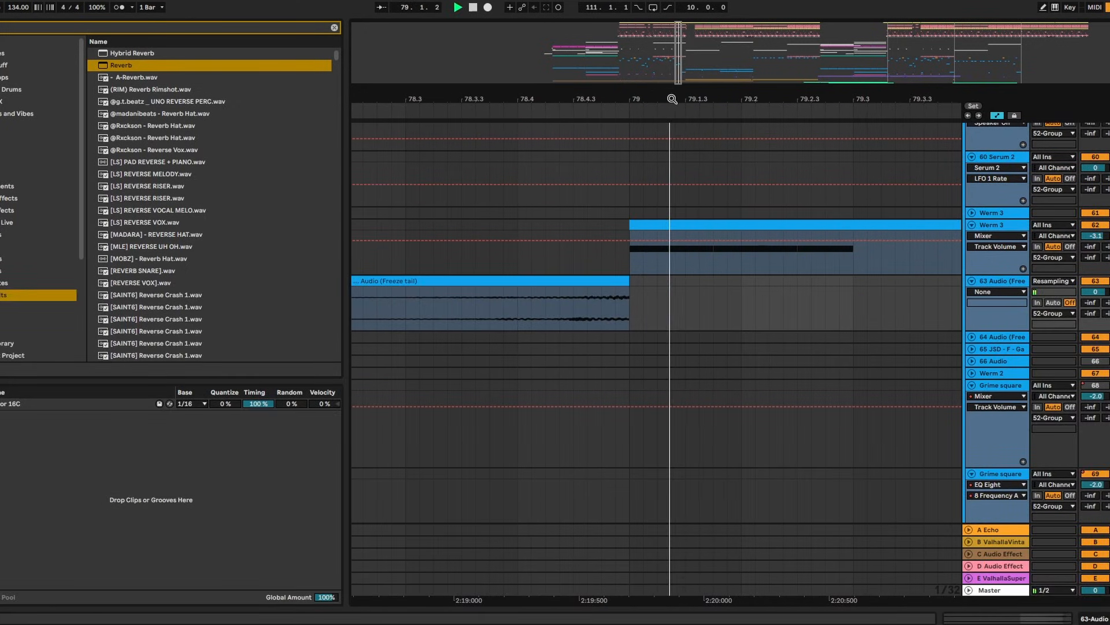
pyautogui.moveTo(669, 99); pyautogui.dragTo(619, 75)
pyautogui.press('space')
pyautogui.click(508, 310)
pyautogui.moveTo(438, 282); pyautogui.dragTo(521, 281)
pyautogui.click(525, 301)
pyautogui.press('space')
pyautogui.press('a')
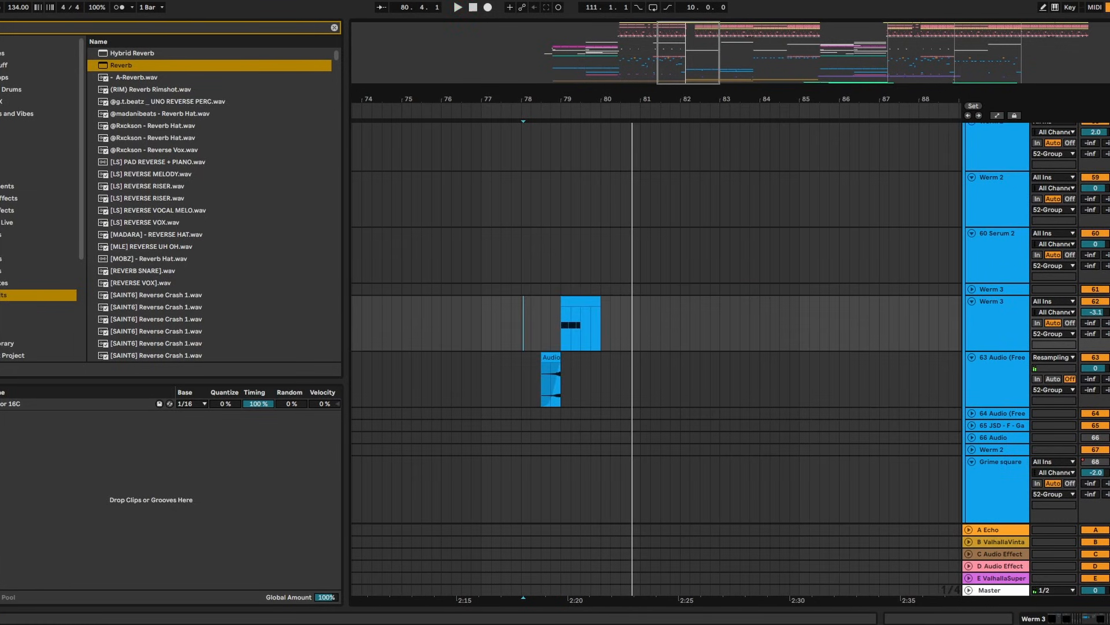
# Delete the 'Suck into stab bass' line from notes.txt
pyautogui.hotkey('alt', 'Tab')
pyautogui.moveTo(449, 334); pyautogui.dragTo(195, 347)
pyautogui.press('BackSpace')
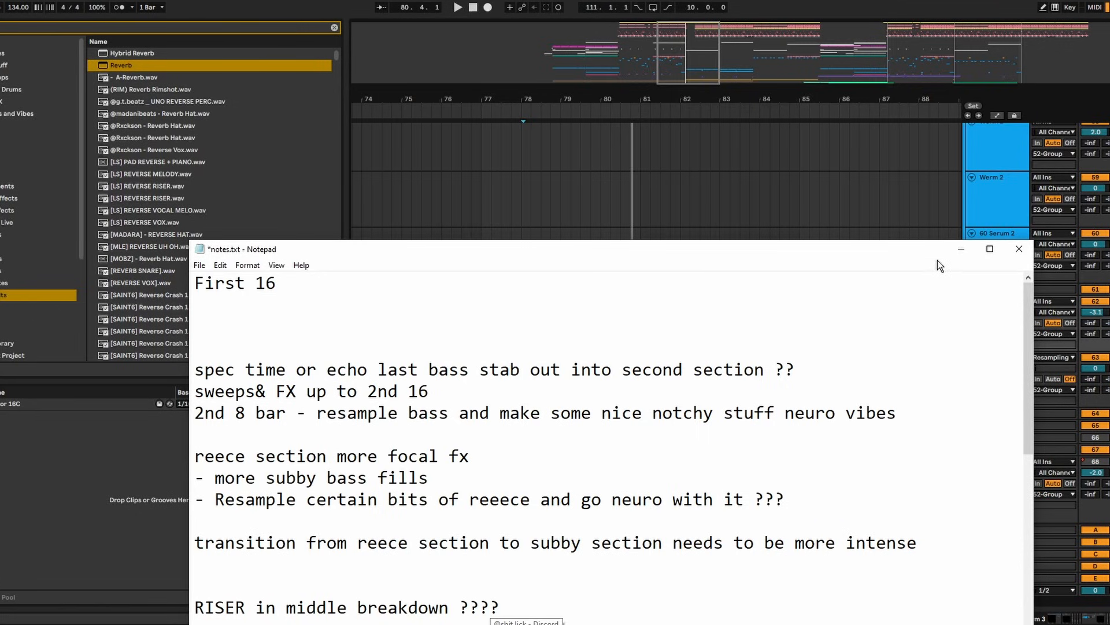
# Raise Spectral Time's tilt to about 17 ms on the 63 Audio track and close Pro-Q 4
pyautogui.click(961, 249)
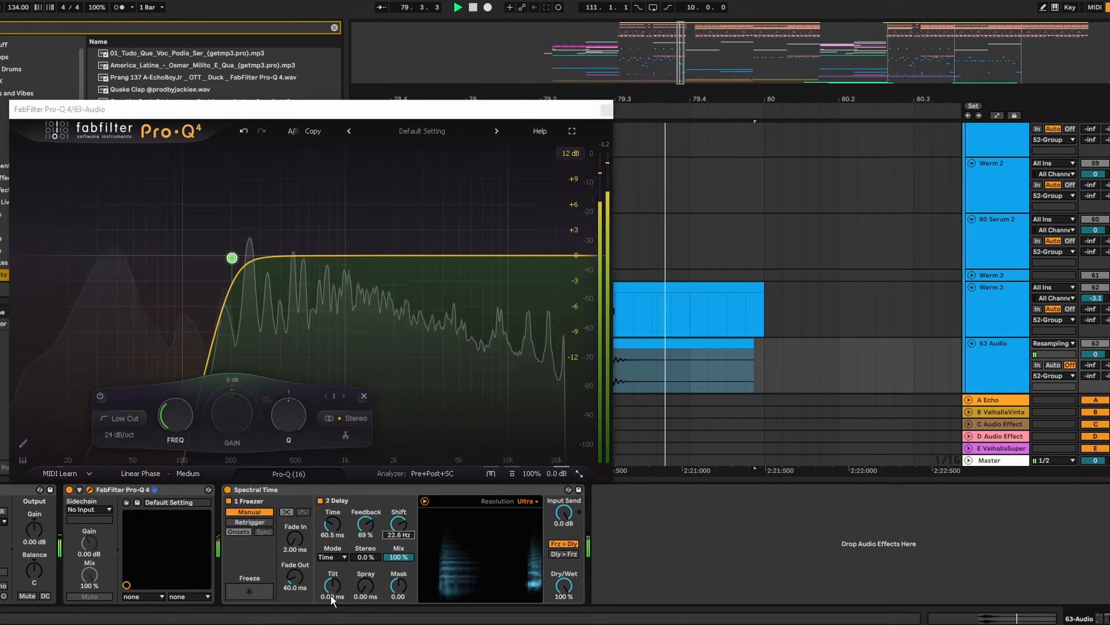
pyautogui.moveTo(331, 595); pyautogui.dragTo(331, 590)
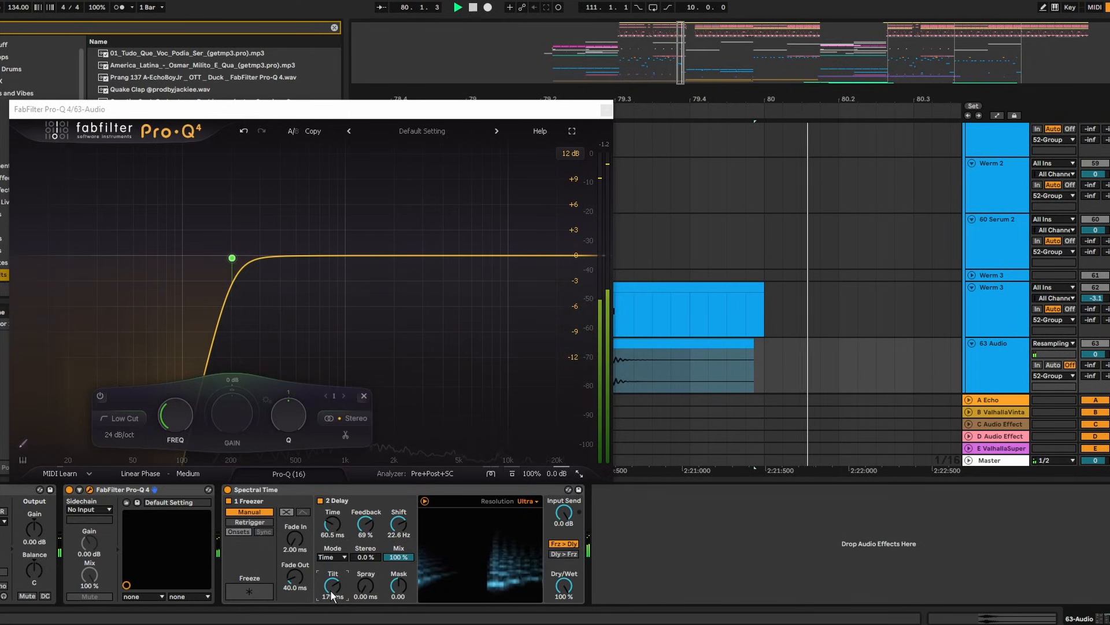
pyautogui.click(606, 110)
pyautogui.press('space')
pyautogui.moveTo(694, 101); pyautogui.dragTo(571, 65)
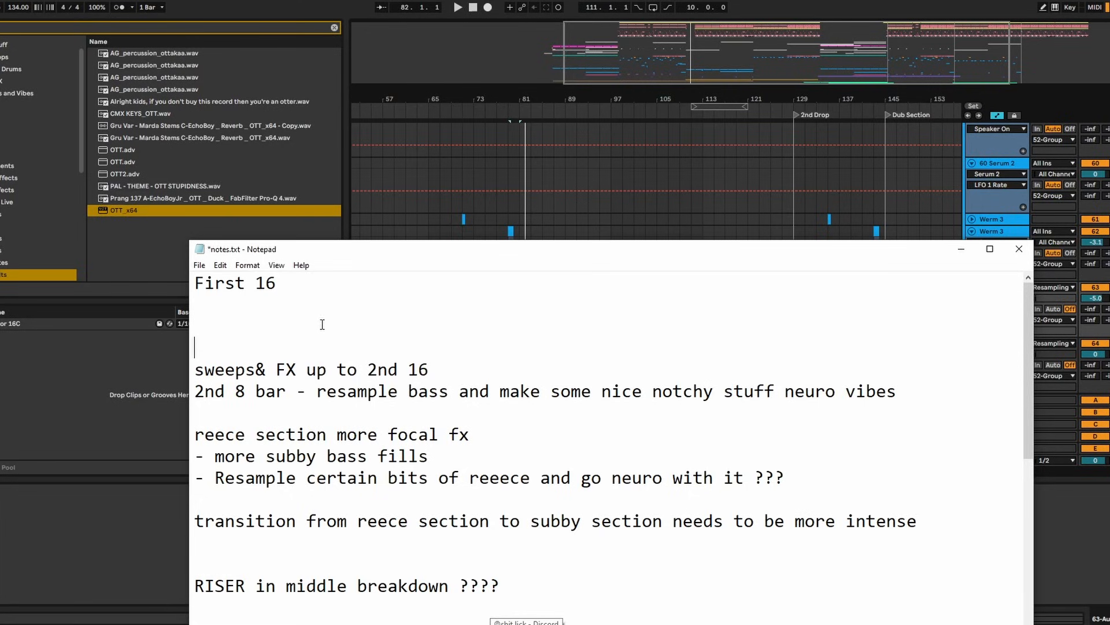
# Play the arrangement from bar 77 and zoom out to about bars 58–148
pyautogui.click(957, 252)
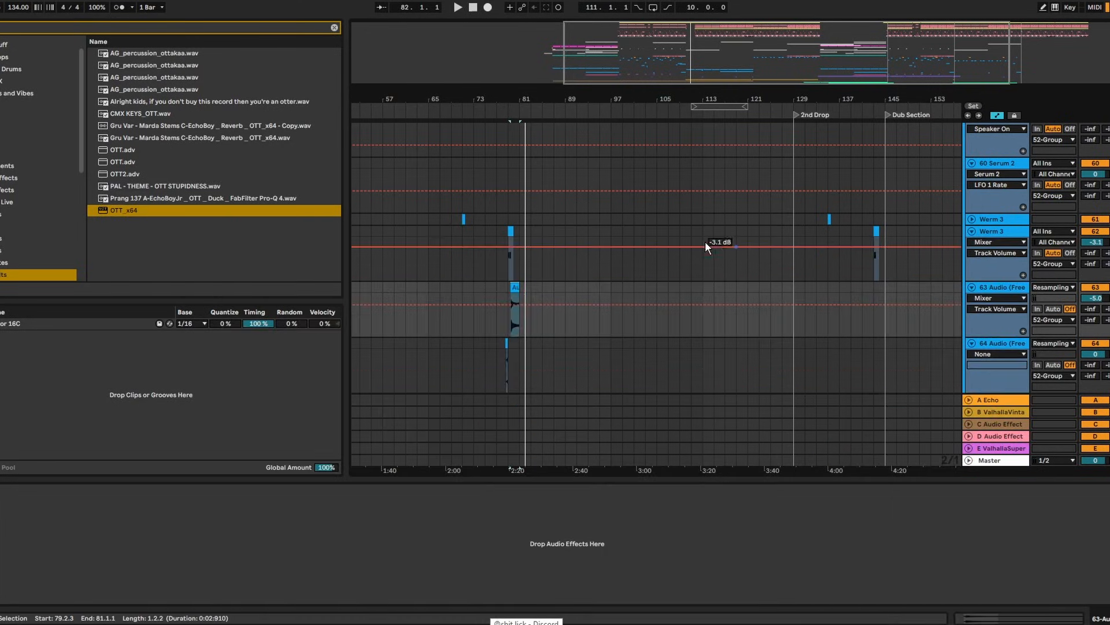
pyautogui.scroll(6, 595, 193)
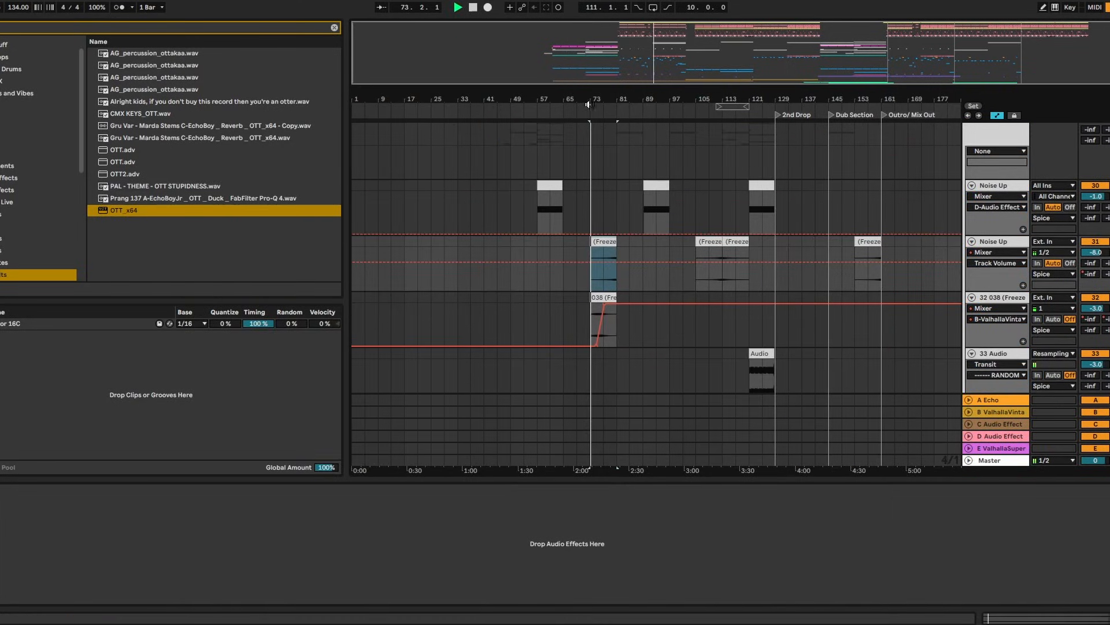
pyautogui.scroll(5, 595, 139)
pyautogui.click(627, 282)
pyautogui.press('space')
pyautogui.press('space')
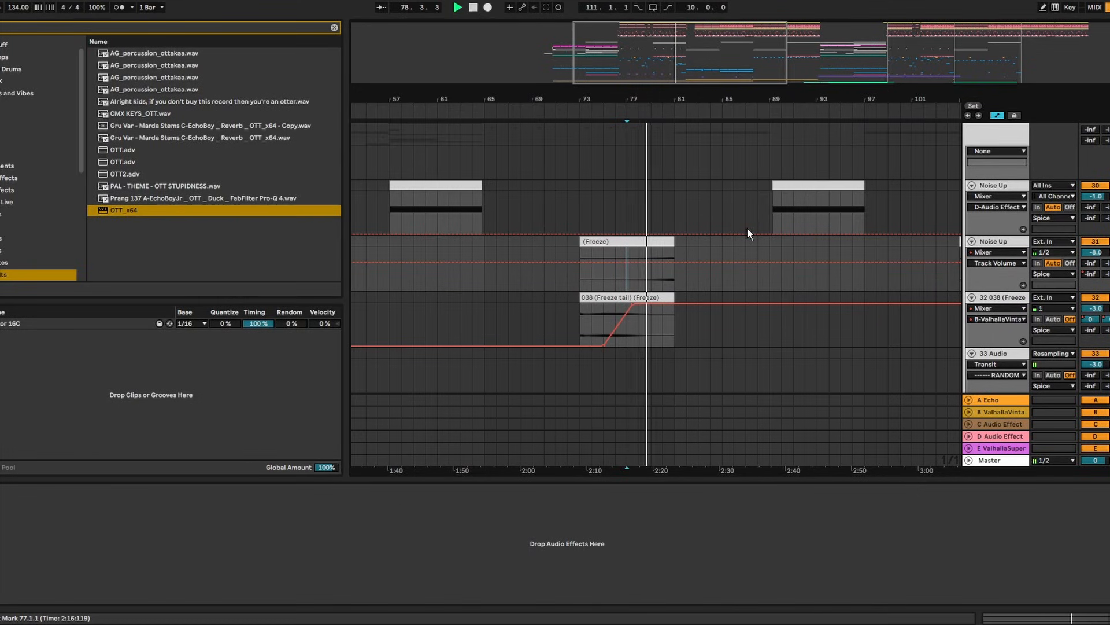
pyautogui.scroll(1, 667, 126)
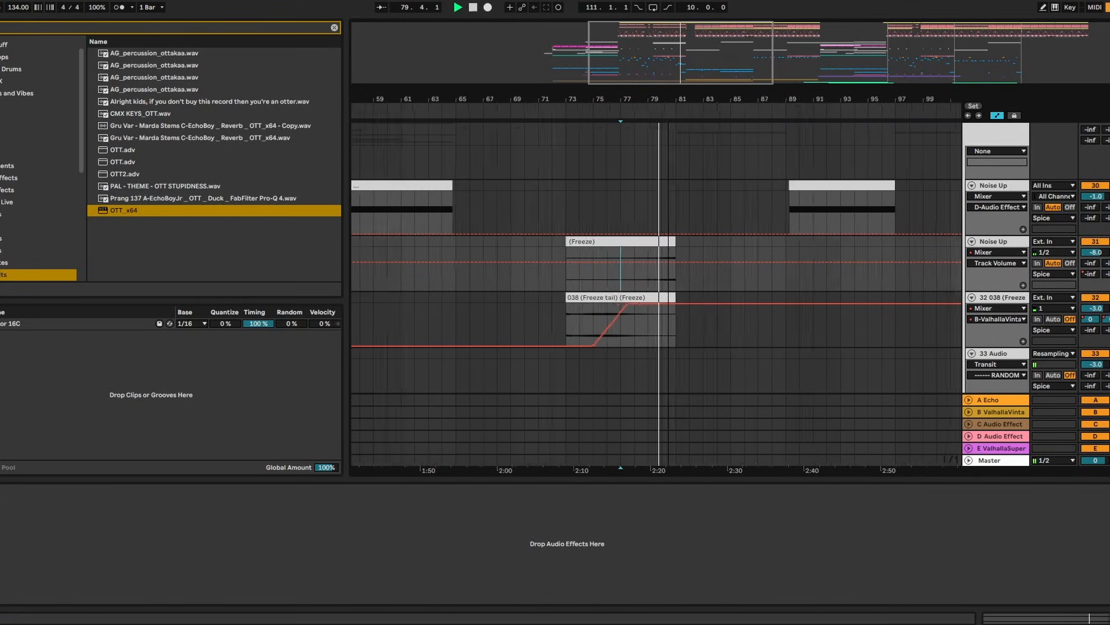
pyautogui.scroll(2, 659, 103)
pyautogui.scroll(3, 634, 95)
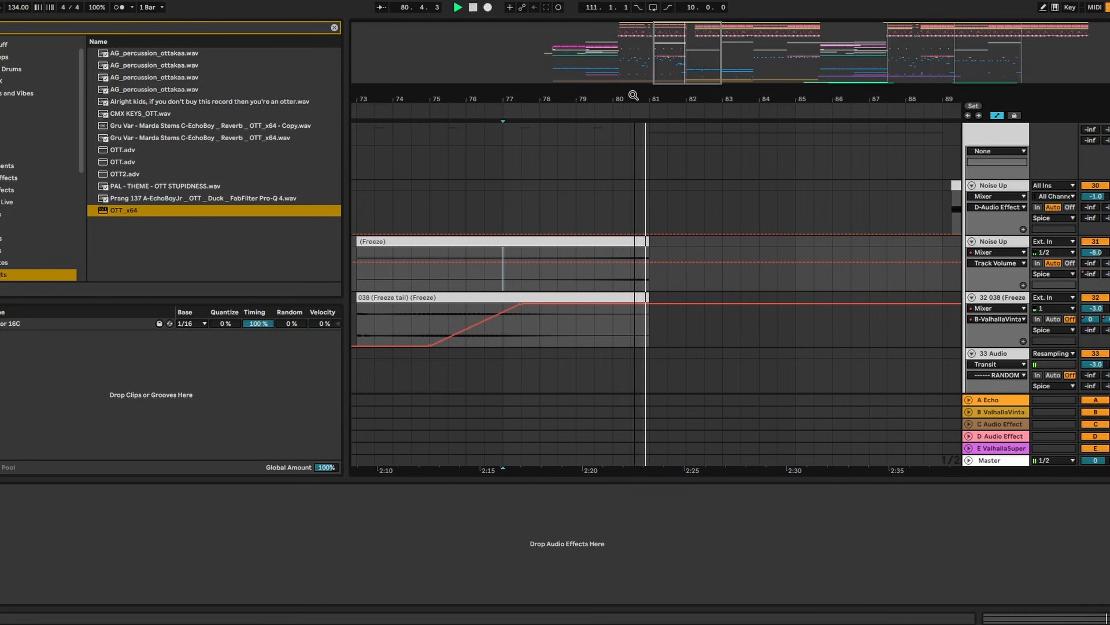
pyautogui.moveTo(667, 102); pyautogui.dragTo(508, 38)
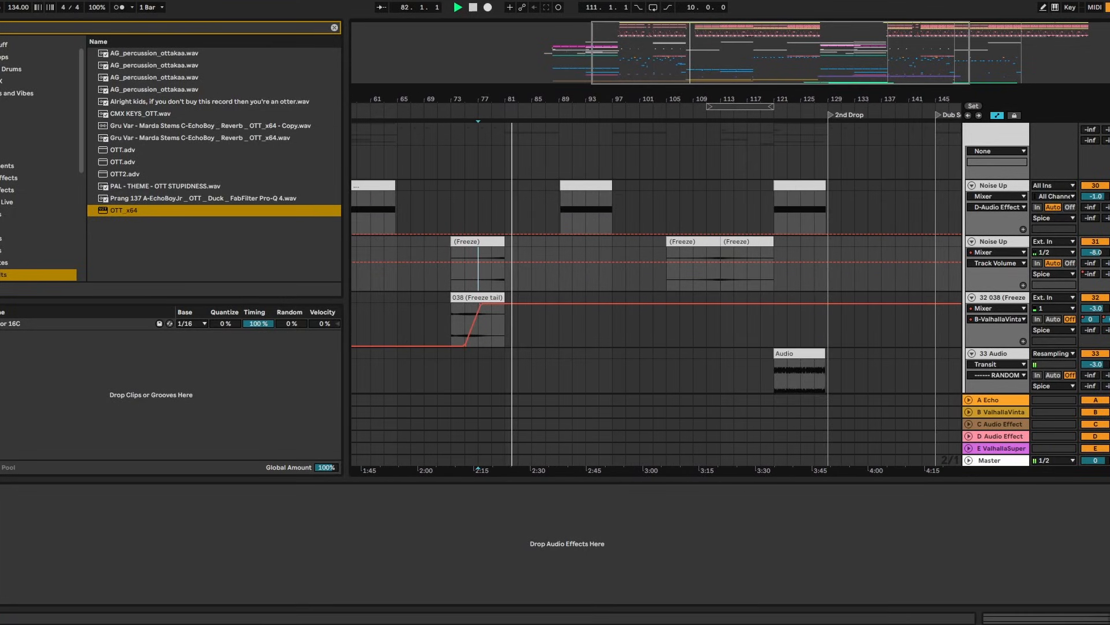
# Delete the 'sweeps& FX up to 2nd 16' note line and minimize Notepad
pyautogui.click(589, 622)
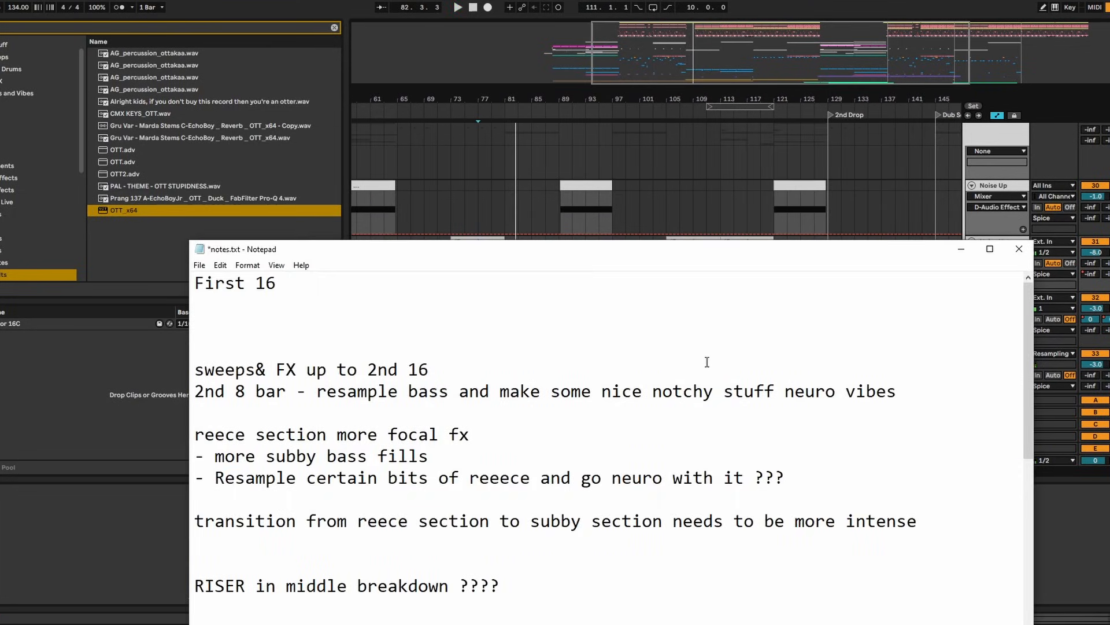
pyautogui.moveTo(431, 369); pyautogui.dragTo(194, 369)
pyautogui.press('BackSpace')
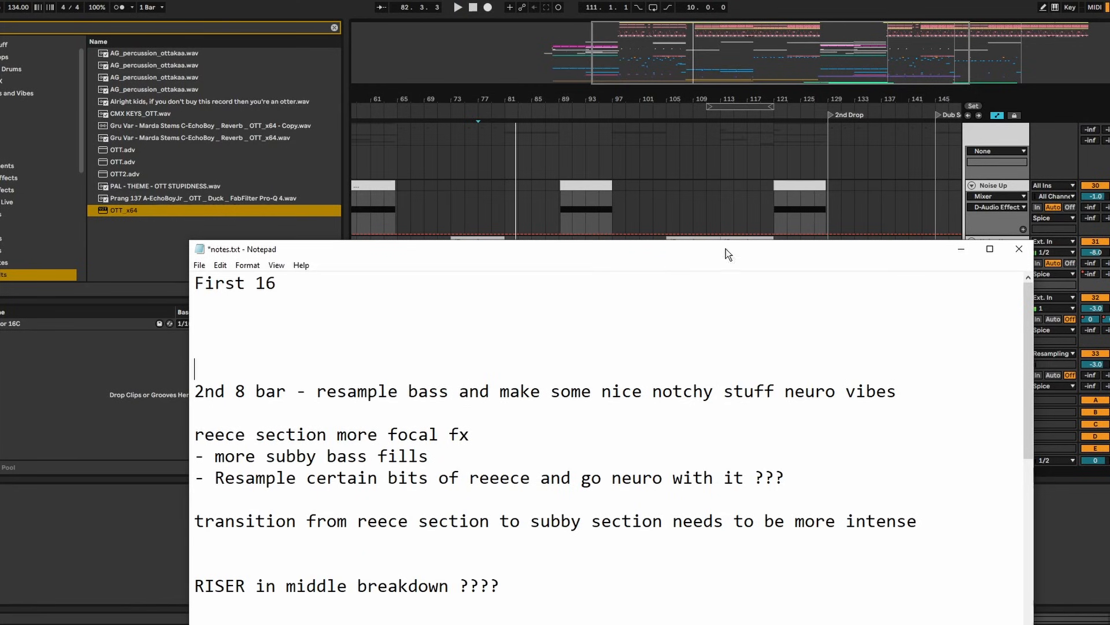
pyautogui.click(962, 249)
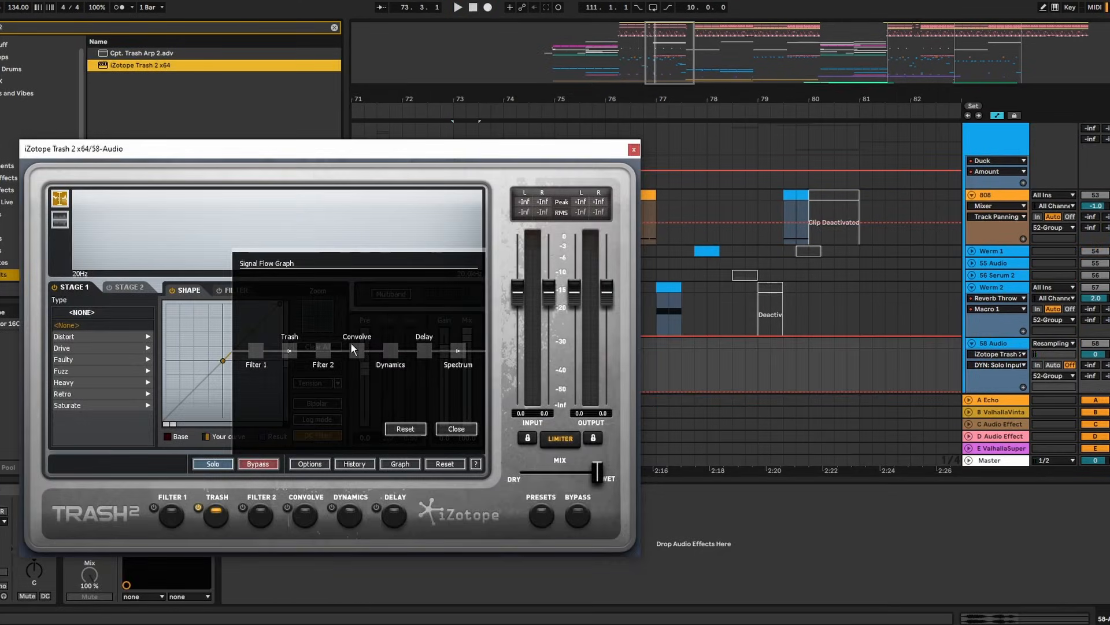
# In Trash 2, move Convolve before Trash and raise the convolution mix from 52.0 to 68.4
pyautogui.moveTo(351, 343); pyautogui.dragTo(285, 350)
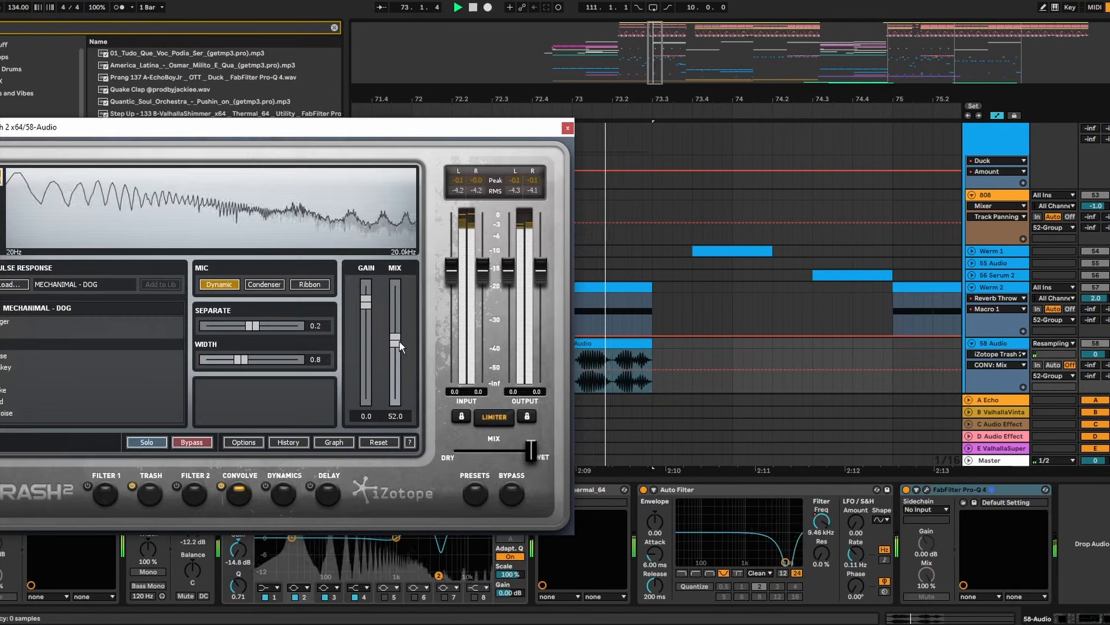
pyautogui.moveTo(399, 341); pyautogui.dragTo(397, 327)
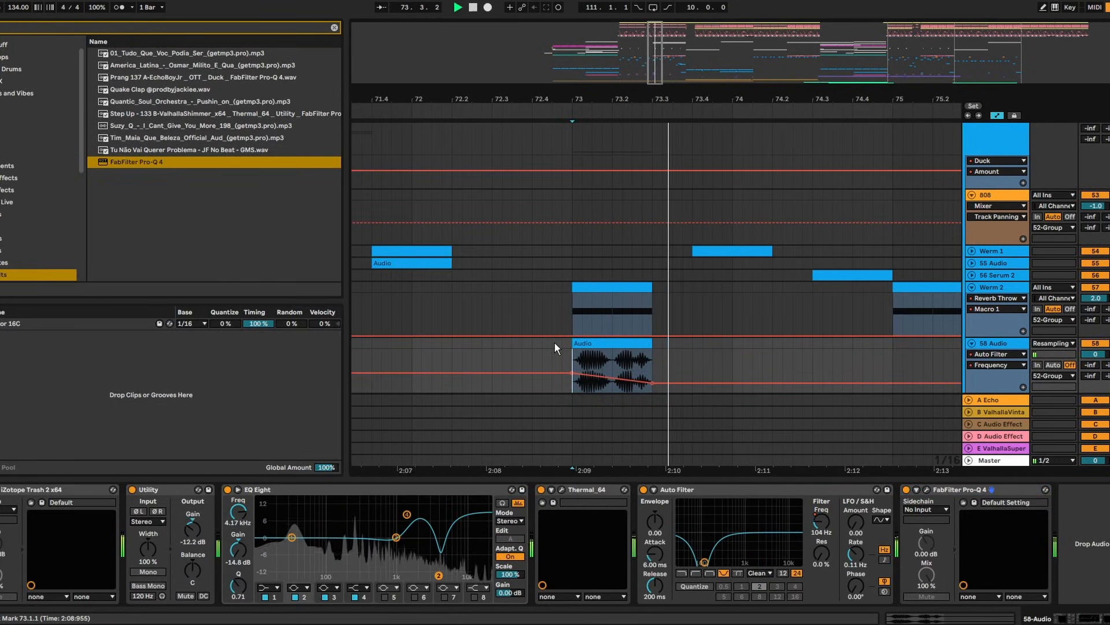
pyautogui.click(453, 357)
# Flatten the 58 Audio track into a single Audio (Freeze) clip
pyautogui.press('space')
pyautogui.rightClick(997, 343)
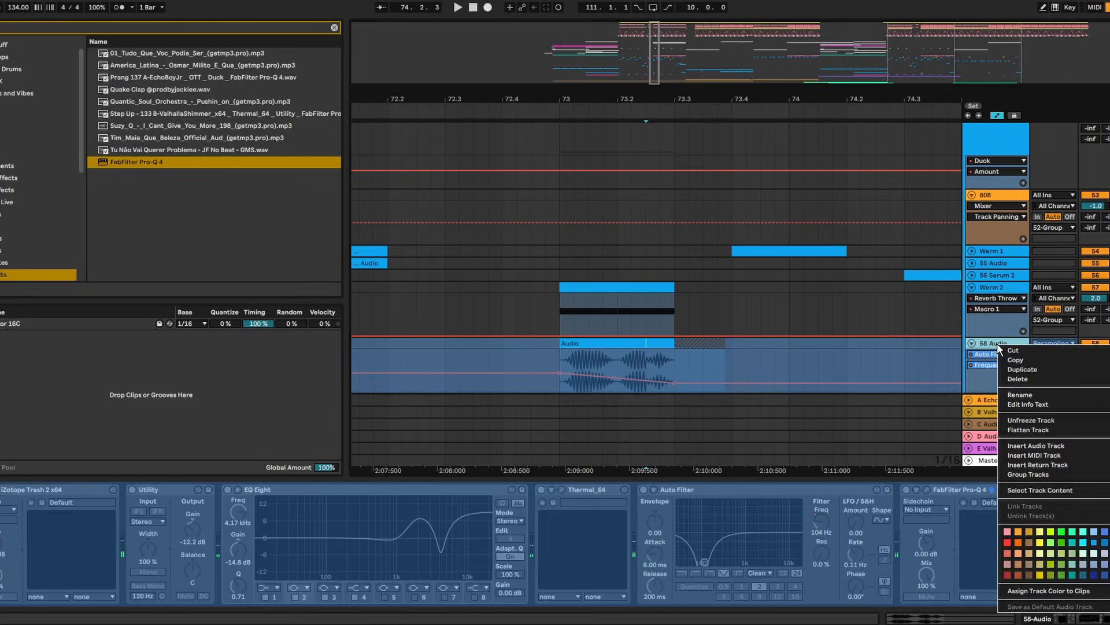
pyautogui.click(1042, 433)
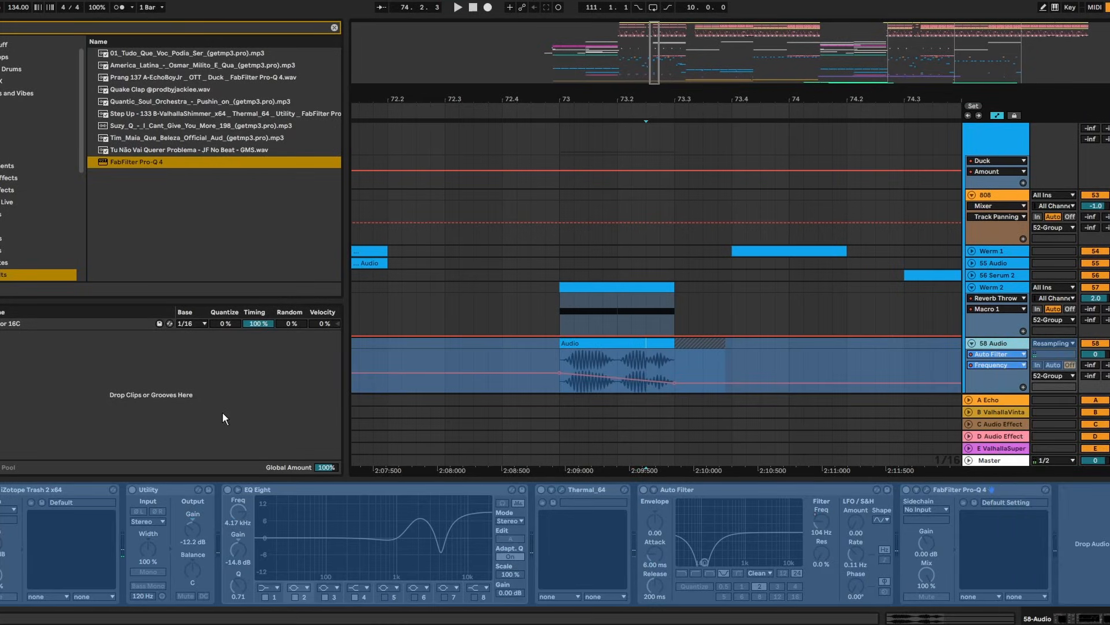
# Nudge the Audio (Freeze) clip's position, auditioning from 72.4.4 and 72.2.1
pyautogui.press('space')
pyautogui.moveTo(701, 343); pyautogui.dragTo(692, 343)
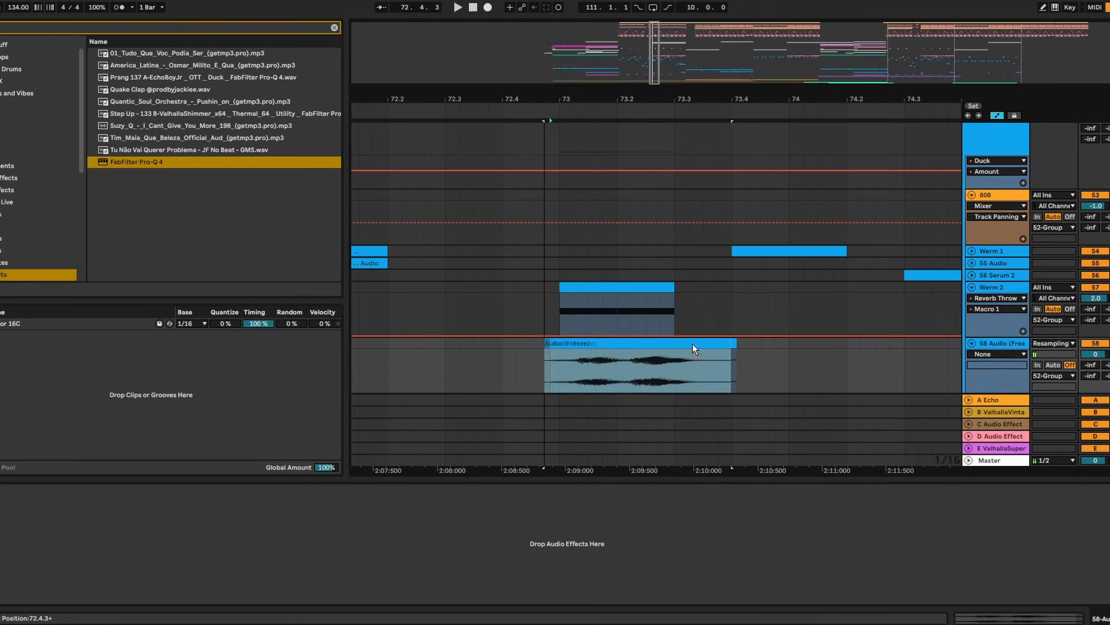
pyautogui.click(552, 359)
pyautogui.press('space')
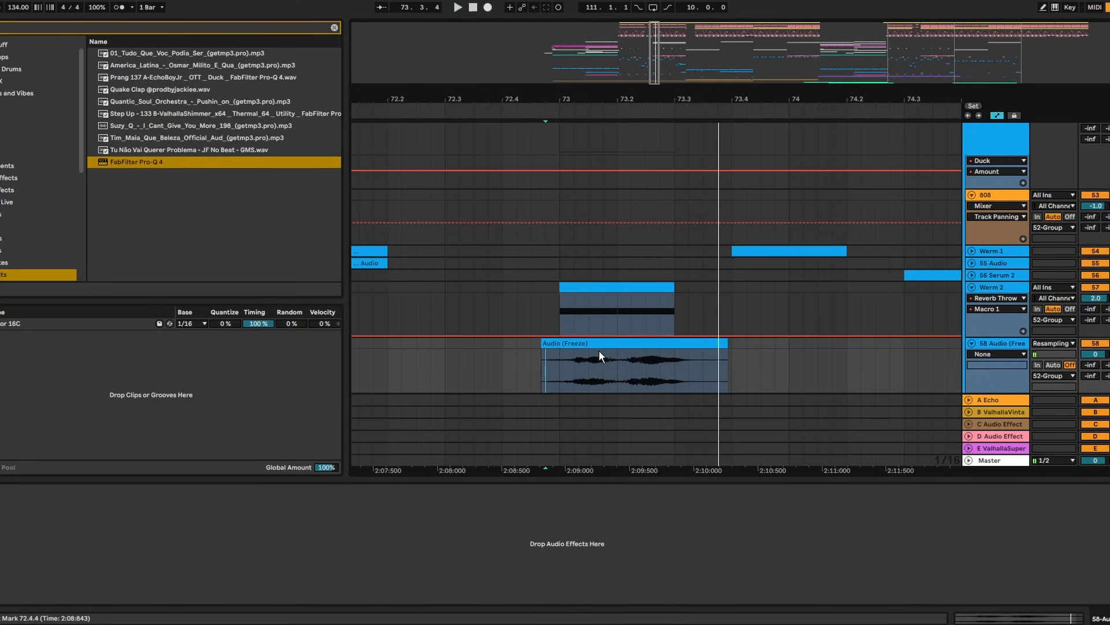
pyautogui.moveTo(601, 345); pyautogui.dragTo(559, 347)
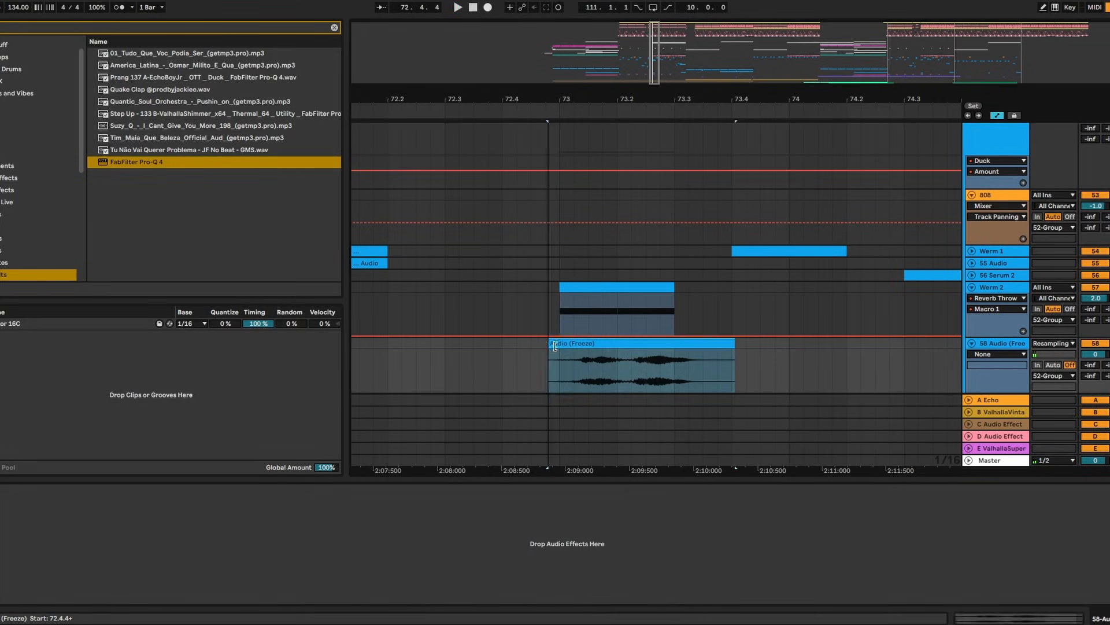
pyautogui.click(389, 371)
pyautogui.press('space')
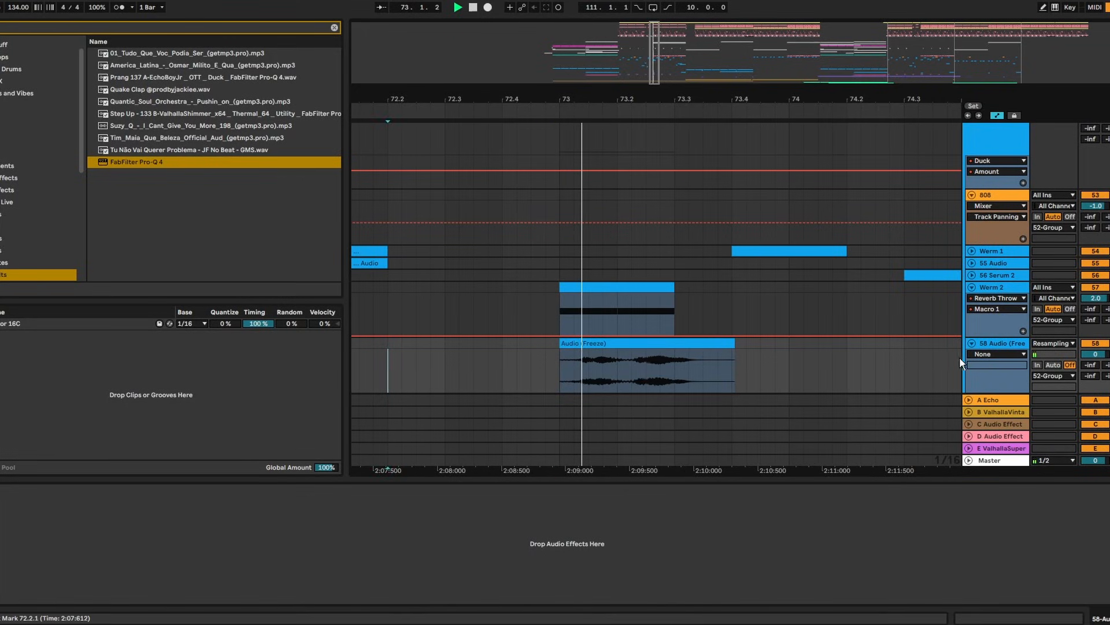
# Shorten the Audio (Freeze) clip's end and delete the '2nd 8 bar' resample-bass note line
pyautogui.moveTo(734, 347); pyautogui.dragTo(675, 347)
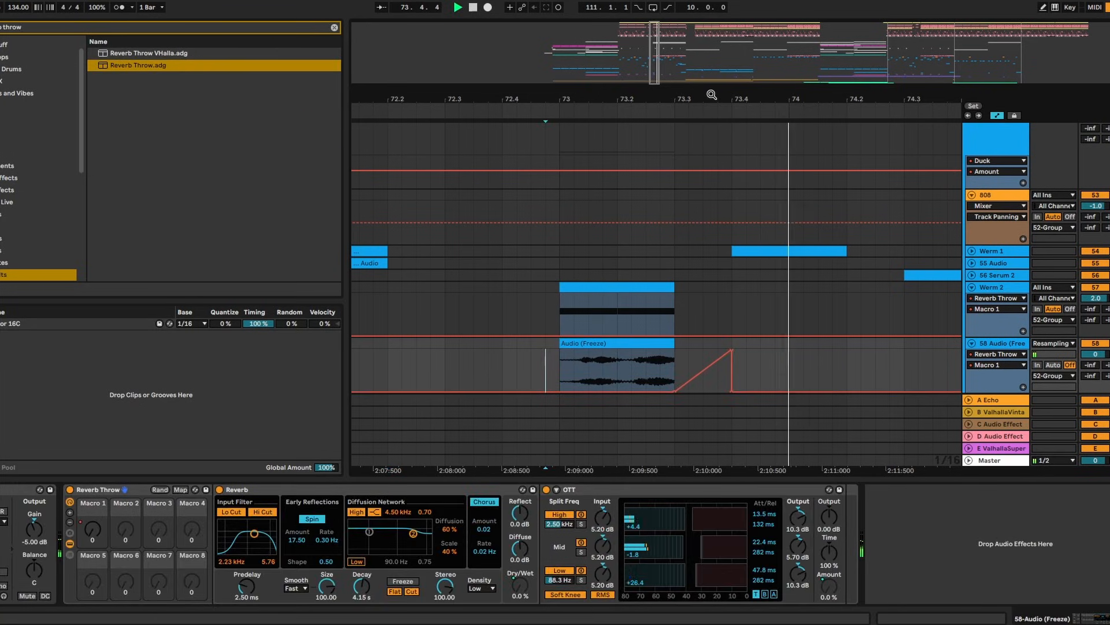
pyautogui.moveTo(712, 95); pyautogui.dragTo(505, 58)
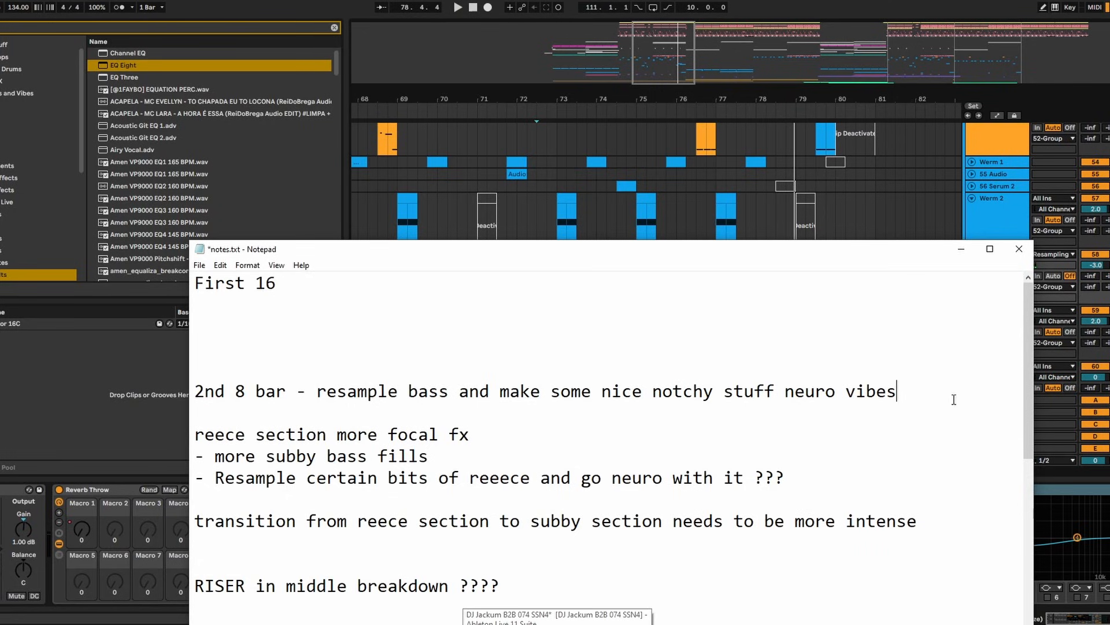
pyautogui.moveTo(953, 399); pyautogui.dragTo(145, 375)
pyautogui.press('BackSpace')
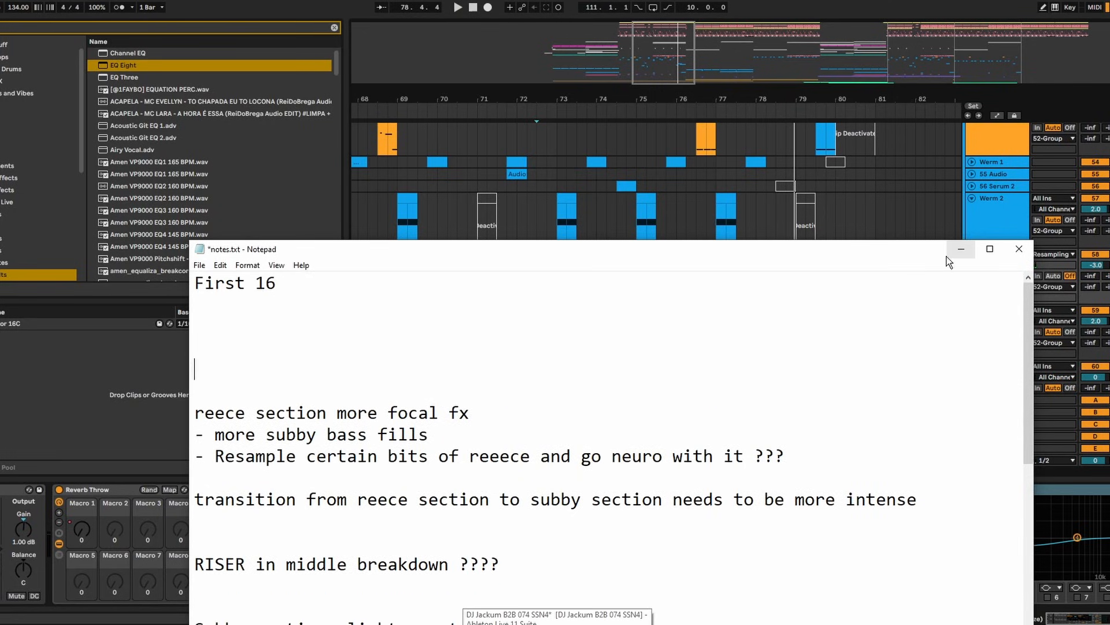
pyautogui.click(961, 250)
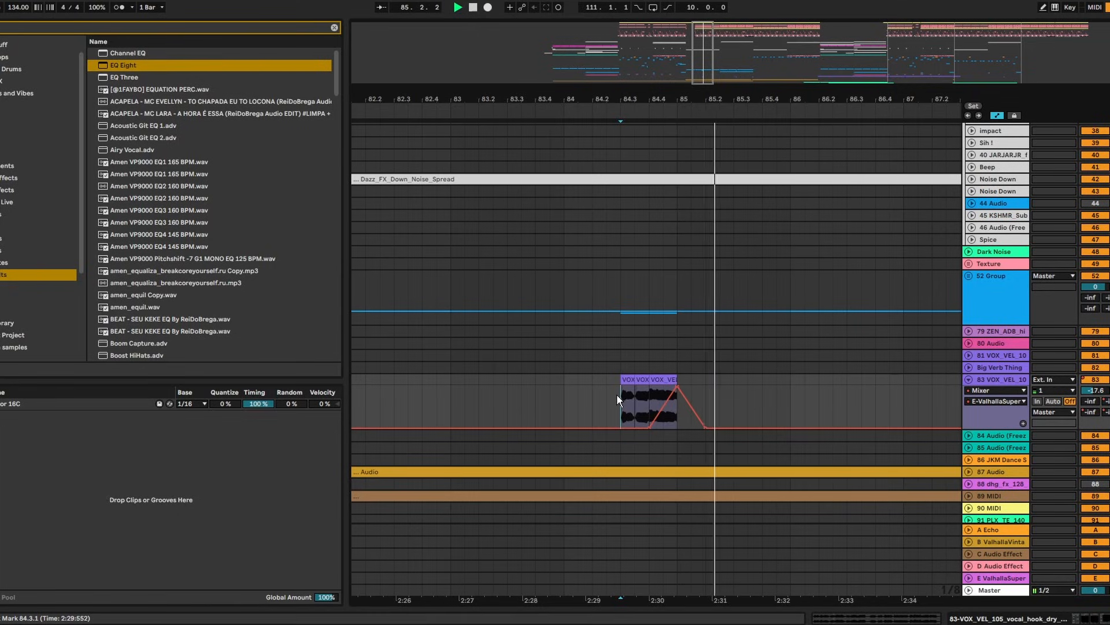
# Curve the ValhallaSuper send ramp over the bar-84 vocal clip, then zoom out to bars 90–102
pyautogui.press('space')
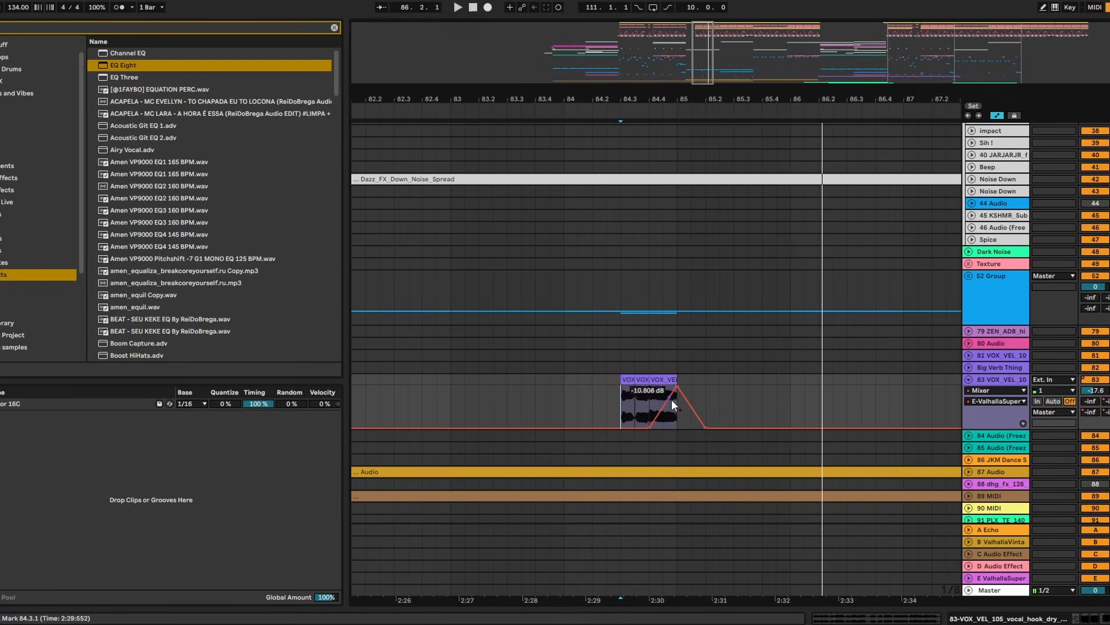
pyautogui.moveTo(671, 399); pyautogui.dragTo(665, 387)
pyautogui.press('space')
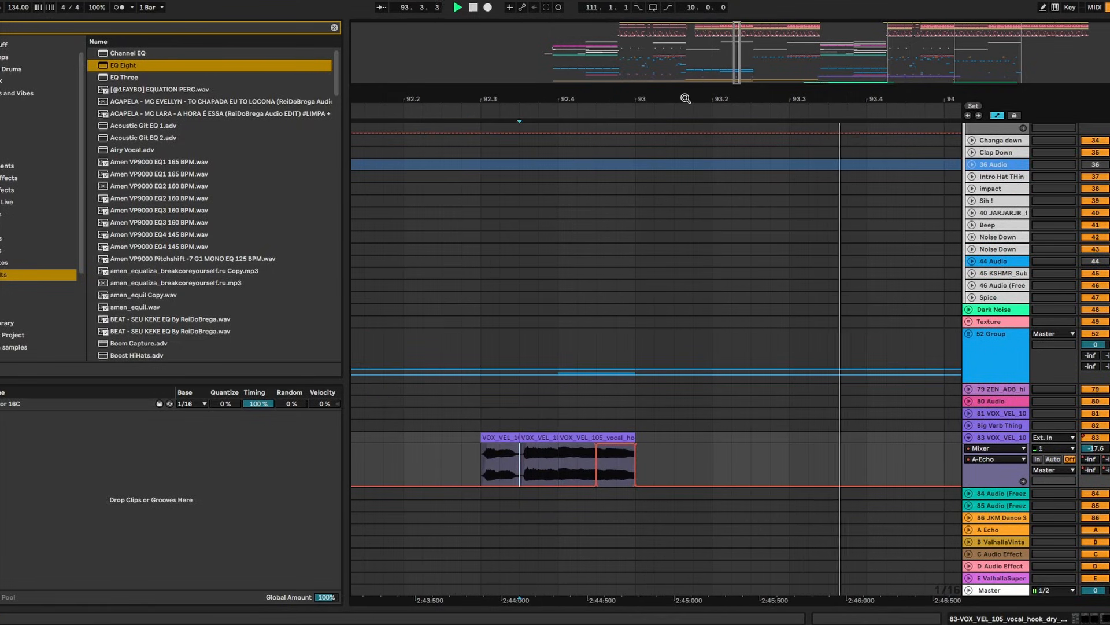
pyautogui.moveTo(685, 99); pyautogui.dragTo(512, 35)
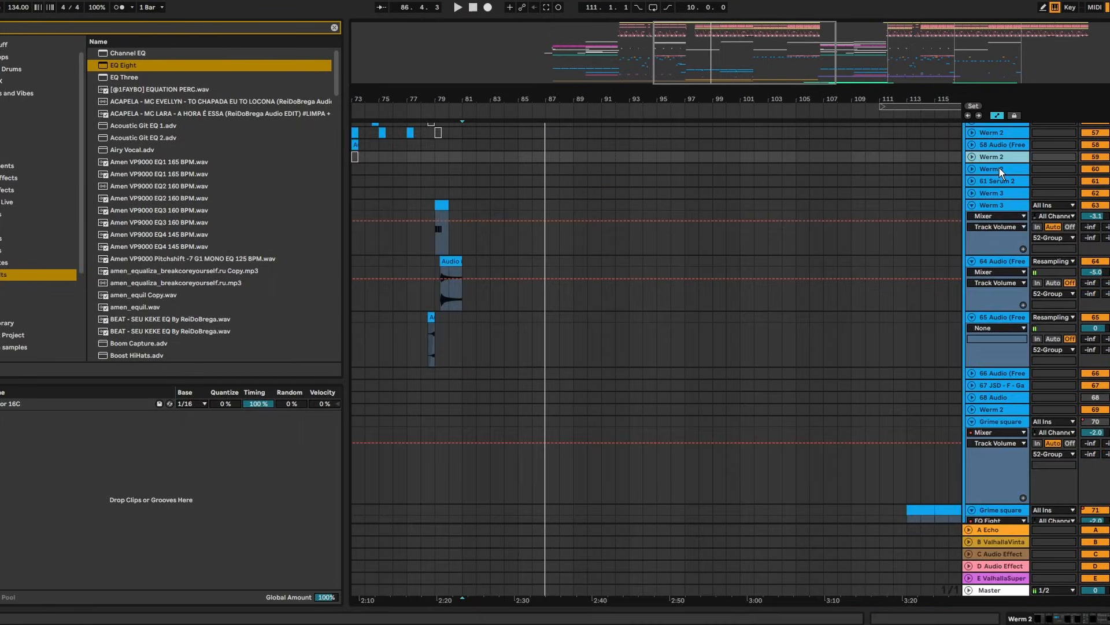
# Move the 61 Serum 2 track directly below the Reece track
pyautogui.click(998, 169)
pyautogui.click(990, 181)
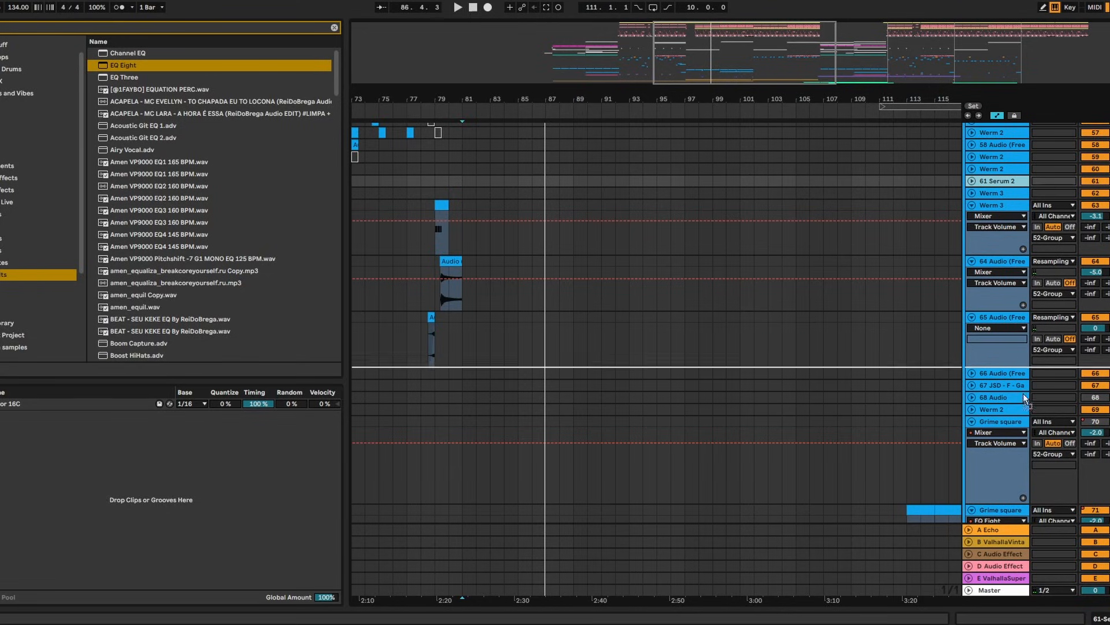
pyautogui.scroll(-7, 1005, 535)
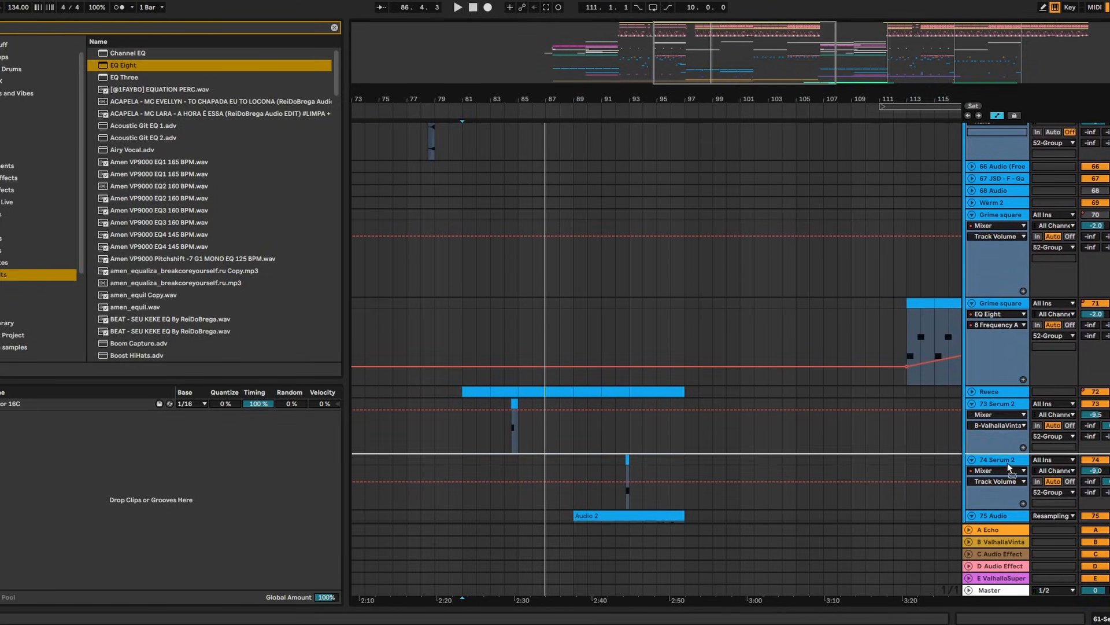
pyautogui.scroll(-1, 999, 413)
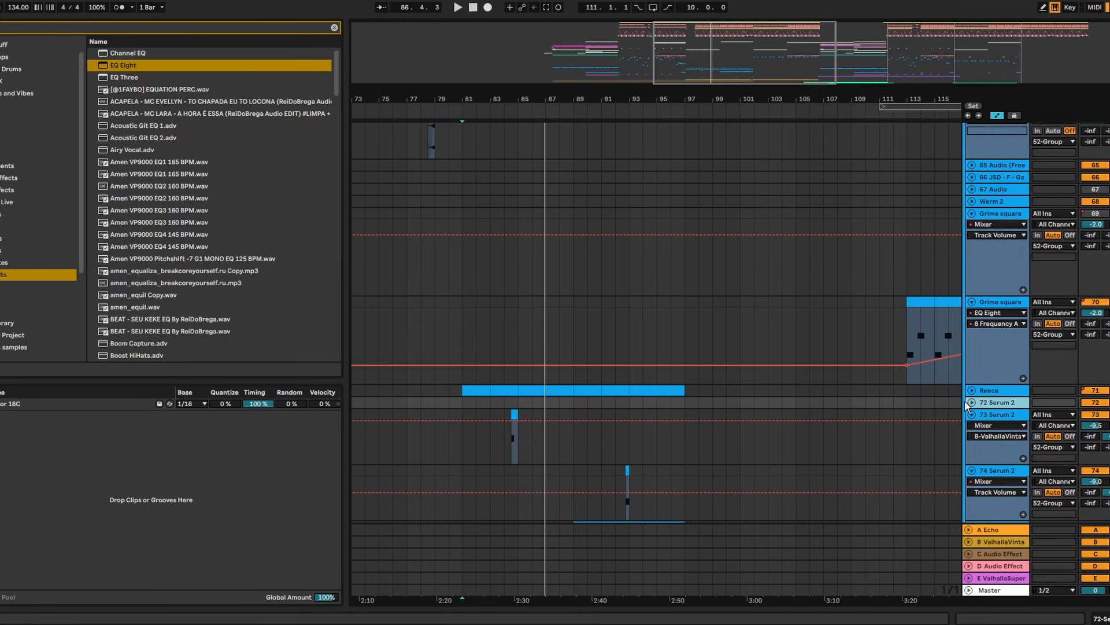
pyautogui.click(973, 404)
pyautogui.click(972, 391)
pyautogui.scroll(-3, 596, 383)
pyautogui.scroll(-3, 595, 383)
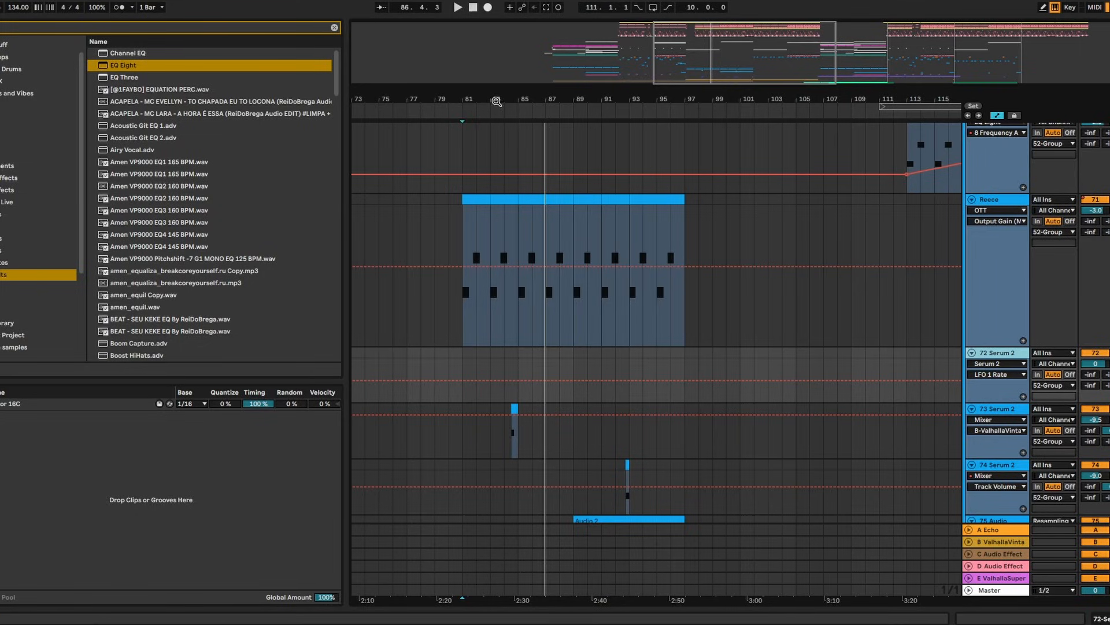
# Bring the bass section into view and play from bar 81
pyautogui.scroll(2, 498, 128)
pyautogui.scroll(-2, 513, 387)
pyautogui.moveTo(489, 92)
pyautogui.mouseDown()
pyautogui.moveTo(504, 130)
pyautogui.moveTo(519, 133)
pyautogui.mouseUp()
pyautogui.click(444, 379)
pyautogui.press('space')
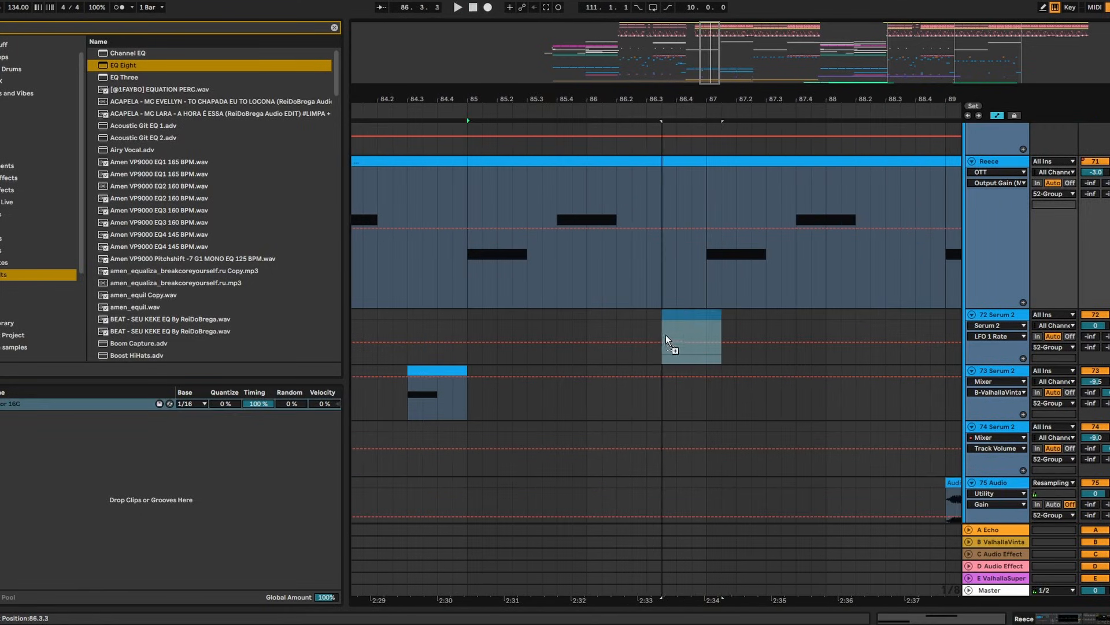
# Place a short clip in the 72 Serum 2 lane near 86.3 and audition it from bar 86
pyautogui.moveTo(665, 334); pyautogui.dragTo(648, 338)
pyautogui.click(584, 311)
pyautogui.press('space')
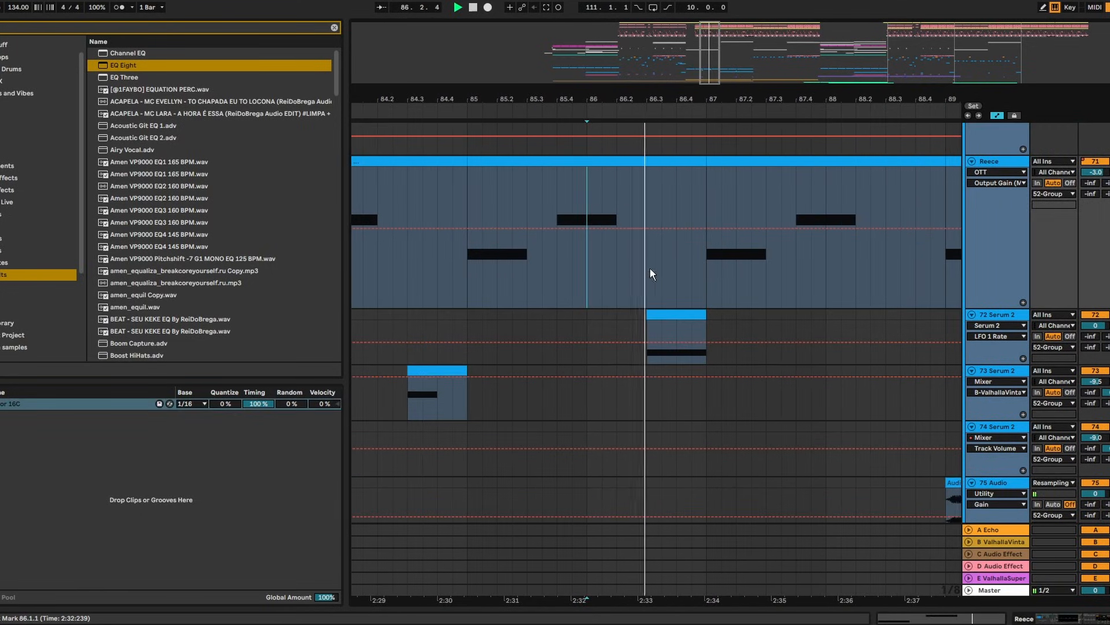
pyautogui.moveTo(724, 96)
pyautogui.mouseDown()
pyautogui.moveTo(717, 113)
pyautogui.moveTo(706, 107)
pyautogui.mouseUp()
pyautogui.press('space')
# Select the new Serum 2 clip and remove the finished bass-fills note
pyautogui.click(657, 315)
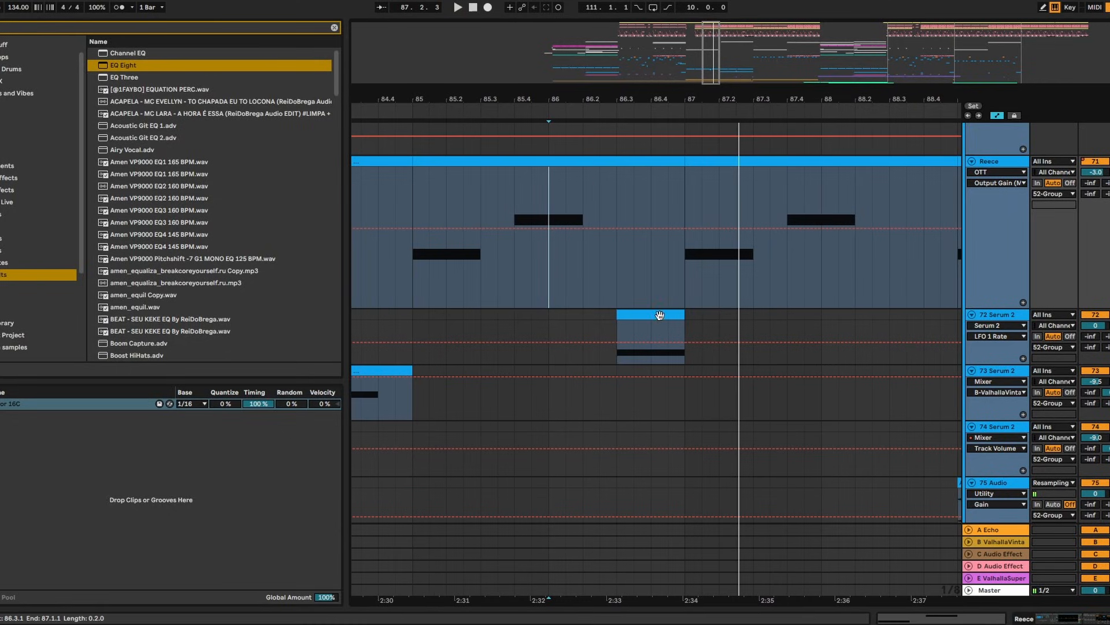
pyautogui.press('space')
pyautogui.hotkey('shift', 'Tab')
pyautogui.hotkey('shift', 'Tab')
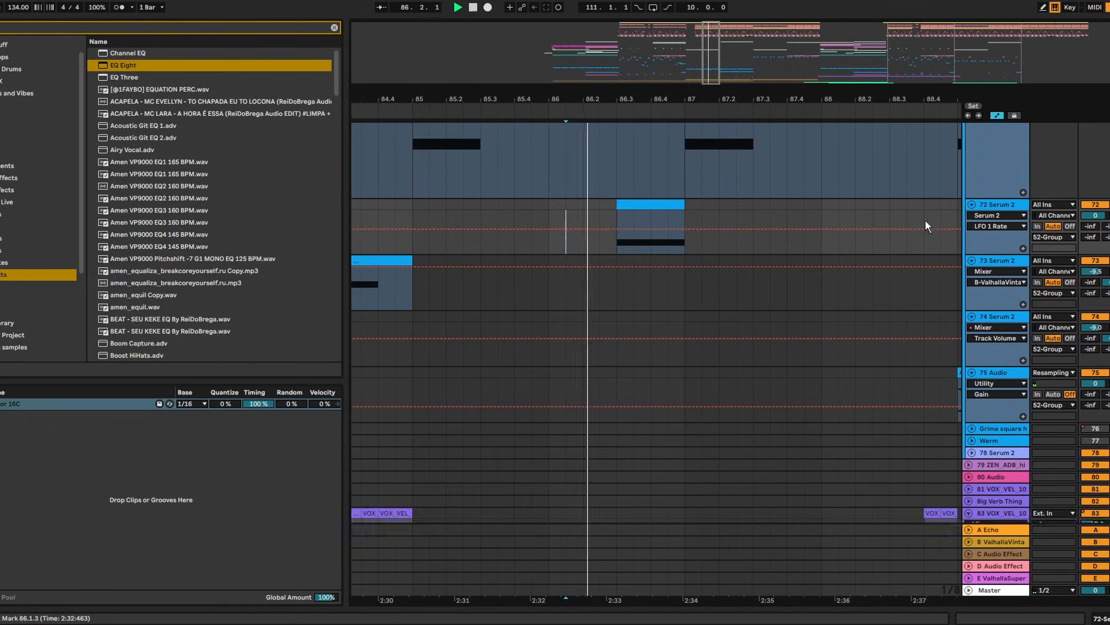
pyautogui.scroll(2, 925, 220)
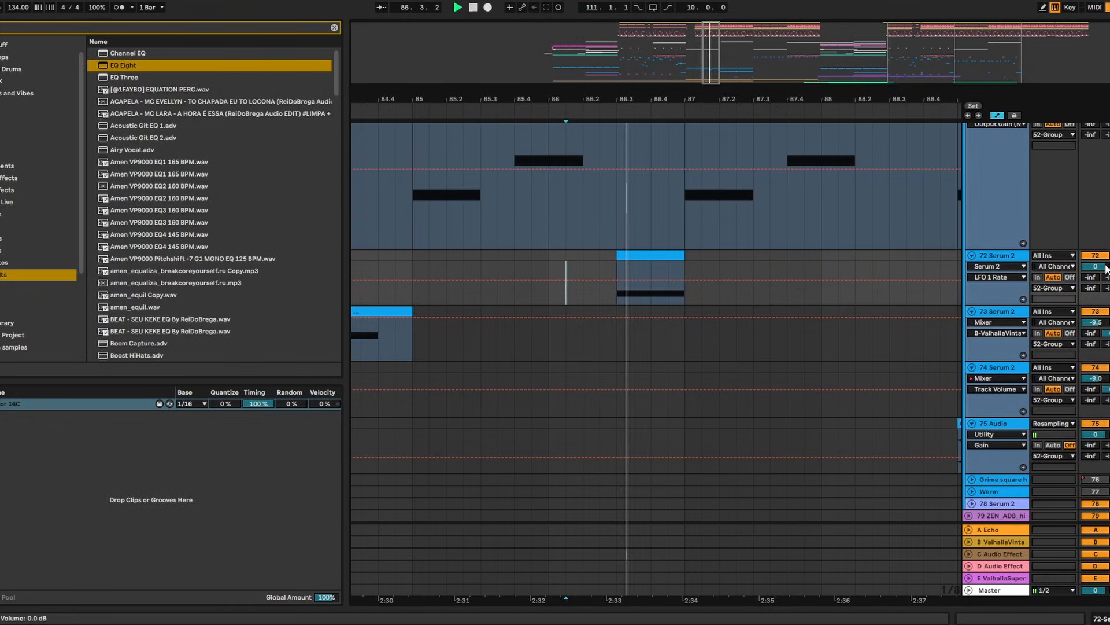
pyautogui.scroll(2, 1102, 268)
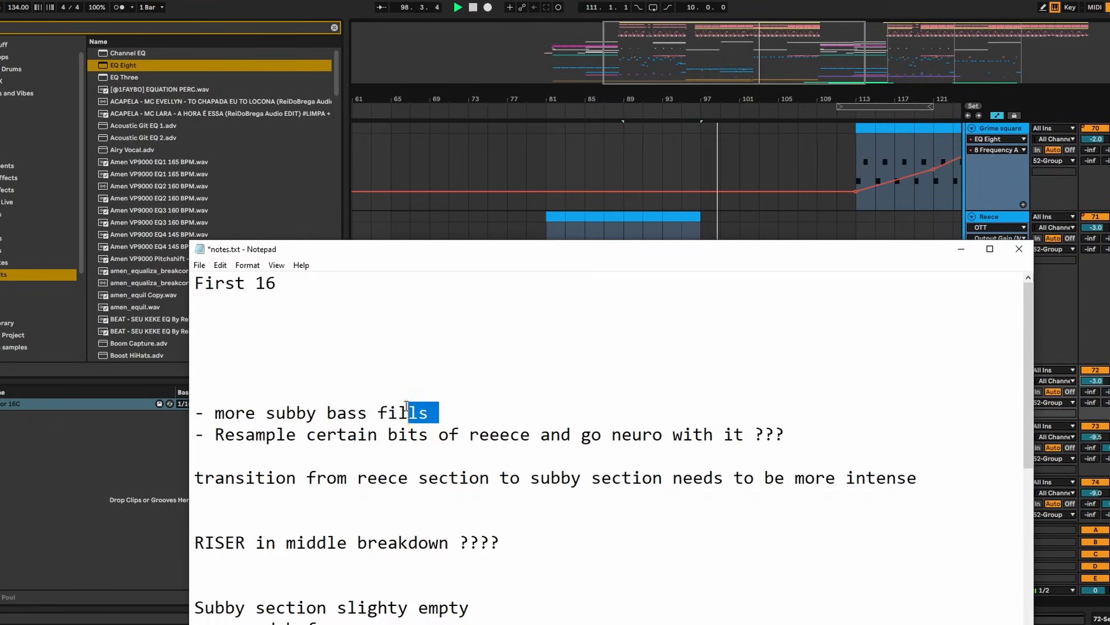
pyautogui.press('BackSpace')
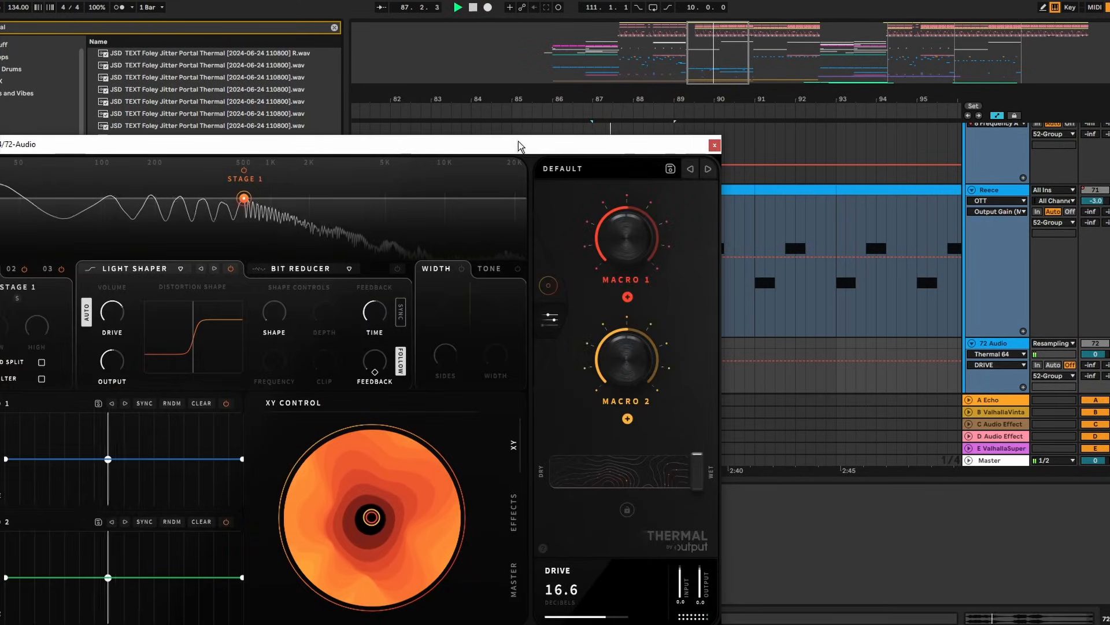
# Close Thermal, add a Macro 1 reverb-throw breakpoint, and push filter frequency to maximum after bar 95.3
pyautogui.moveTo(519, 146); pyautogui.dragTo(622, 414)
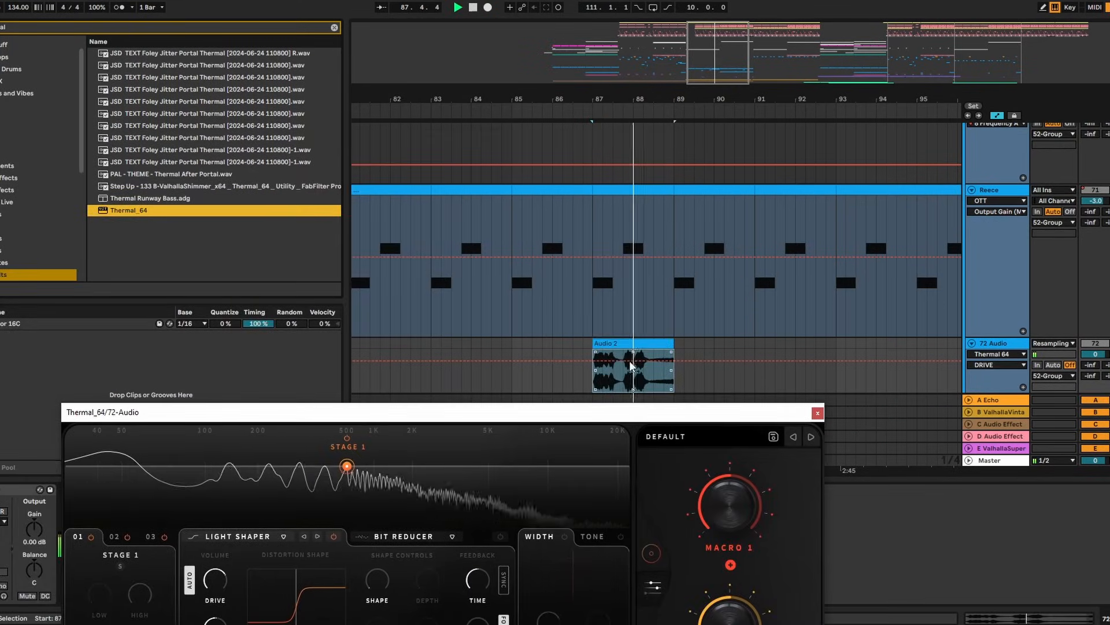
pyautogui.click(819, 412)
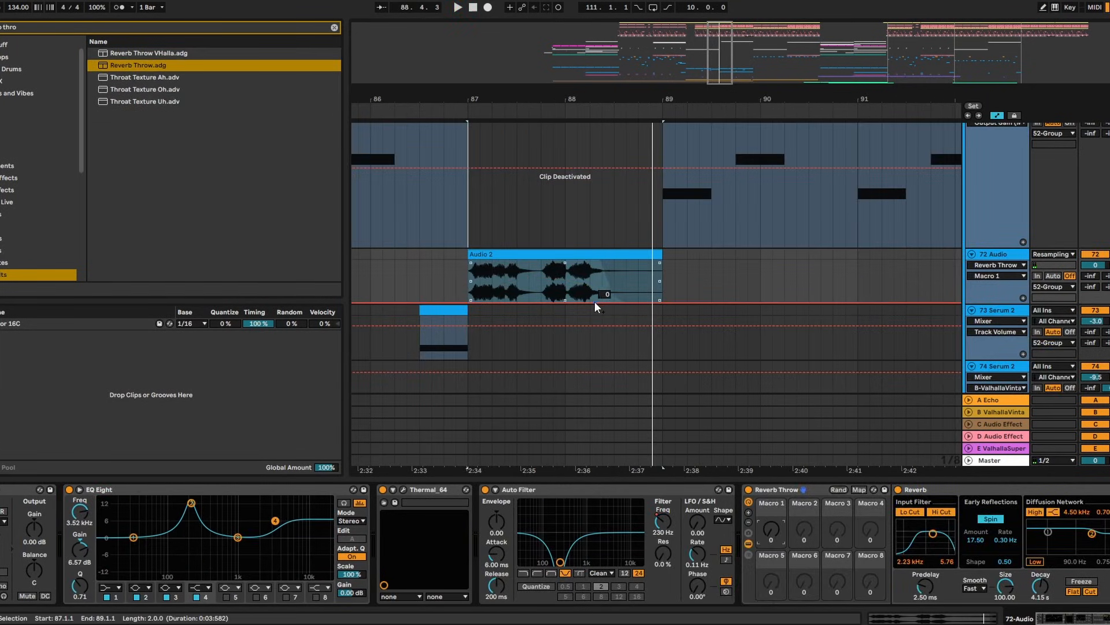
pyautogui.click(594, 302)
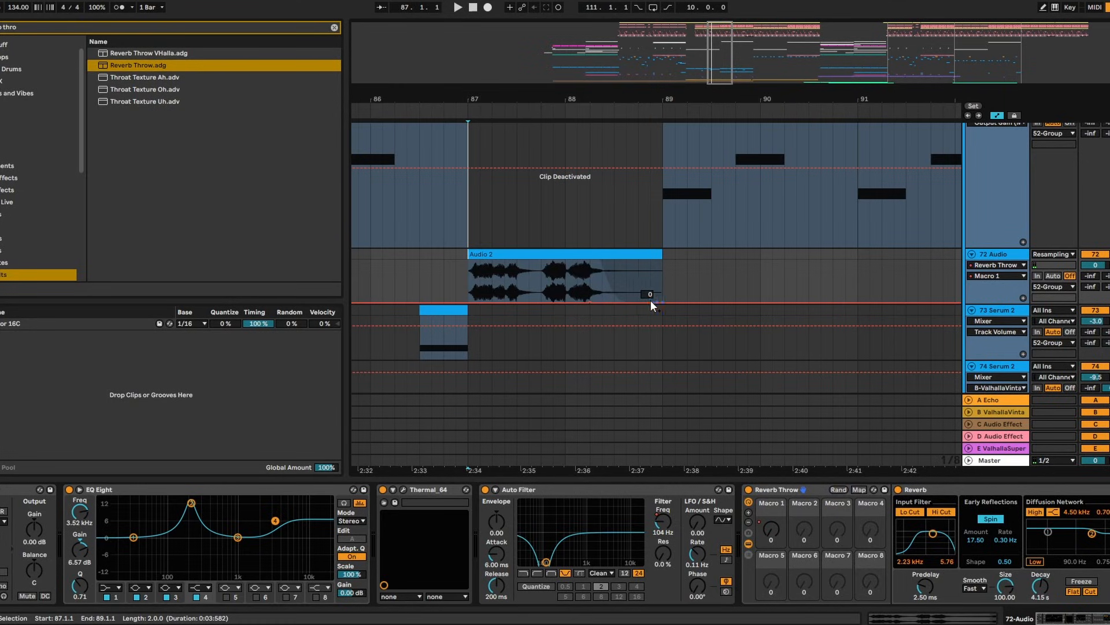
pyautogui.click(529, 267)
pyautogui.press('space')
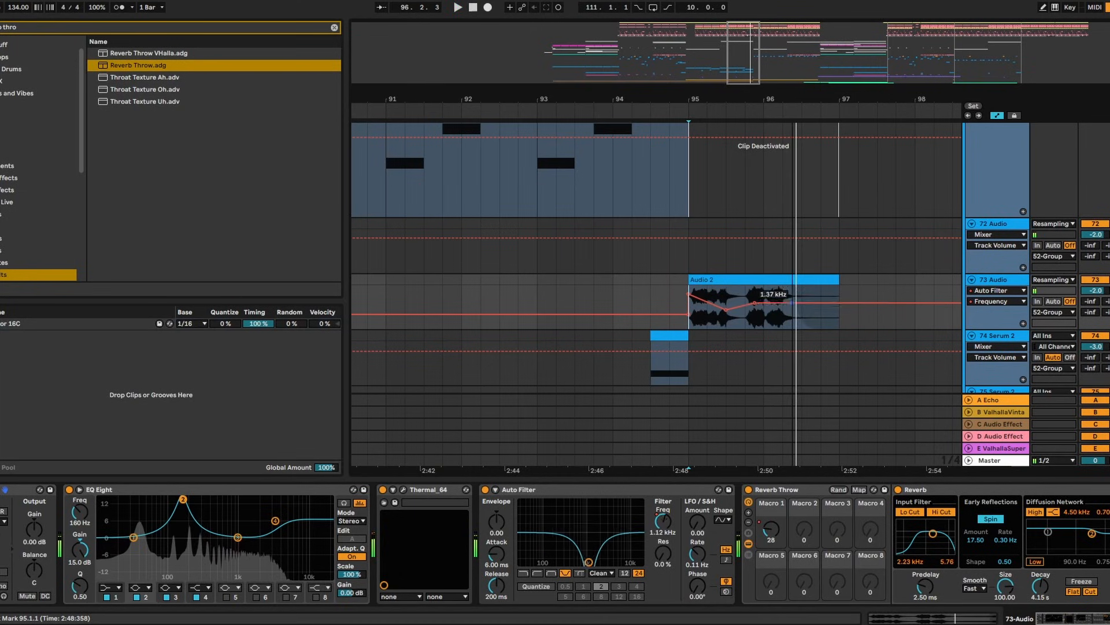
pyautogui.moveTo(769, 307); pyautogui.dragTo(755, 290)
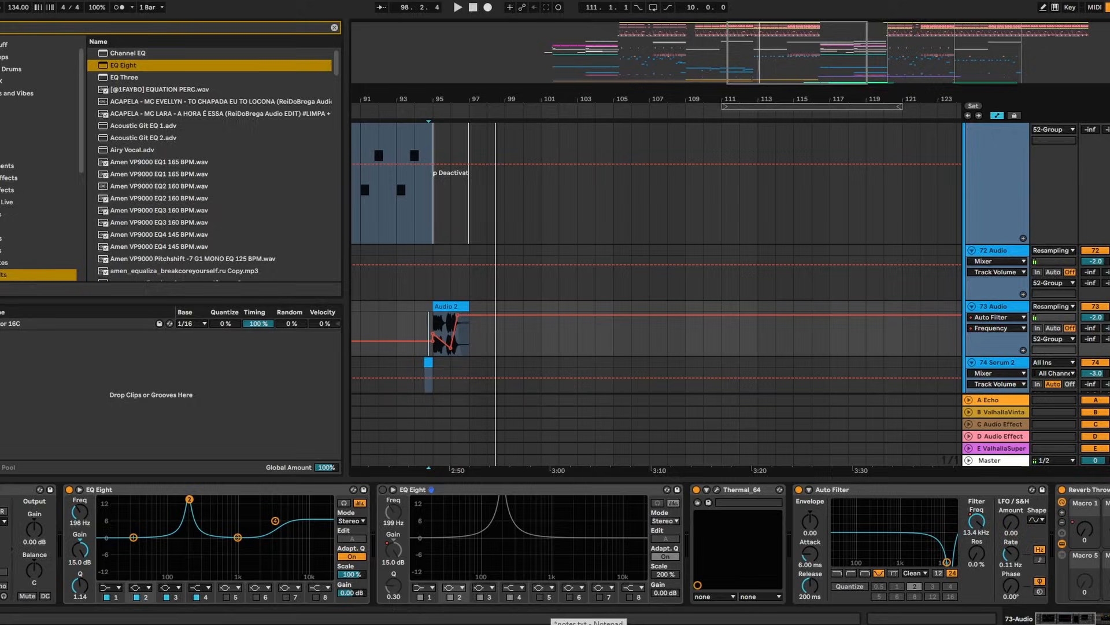
# Delete the finished resampling line from the notes file
pyautogui.click(589, 621)
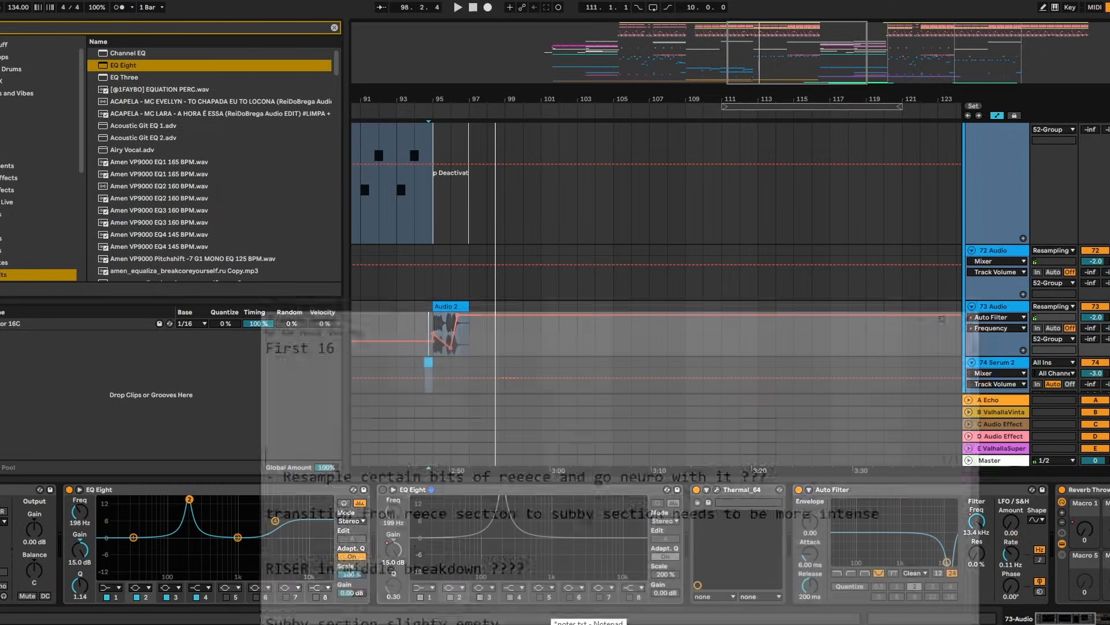
pyautogui.moveTo(874, 426); pyautogui.dragTo(167, 403)
pyautogui.press('BackSpace')
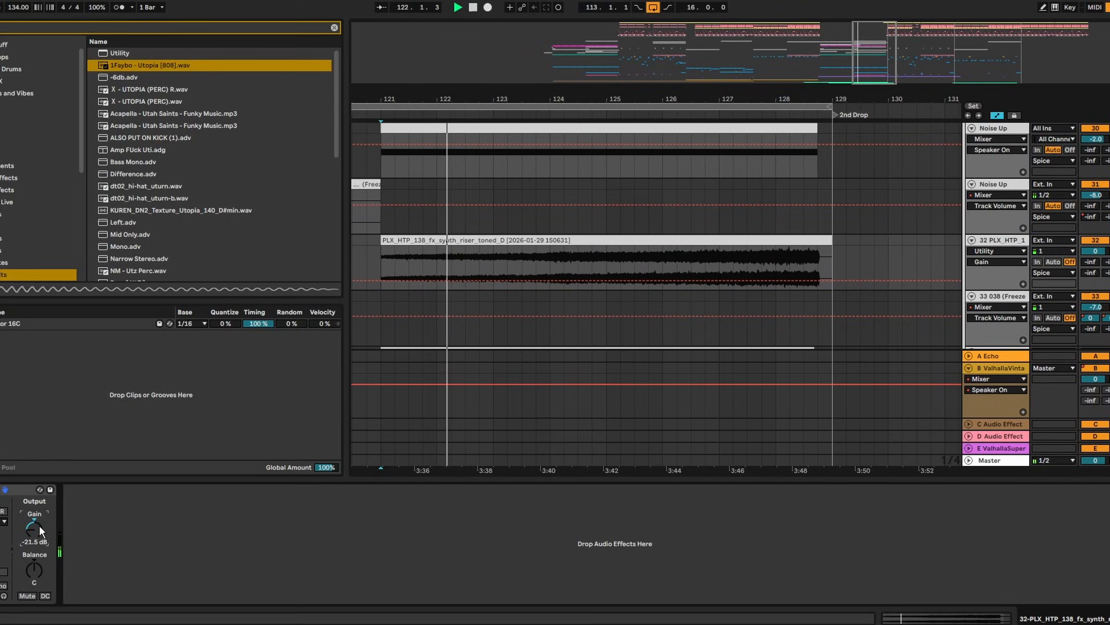
# Search 'eq' and load EQ Eight onto the riser track
pyautogui.hotkey('ctrl', 'f')
pyautogui.write('eq')
pyautogui.doubleClick(136, 66)
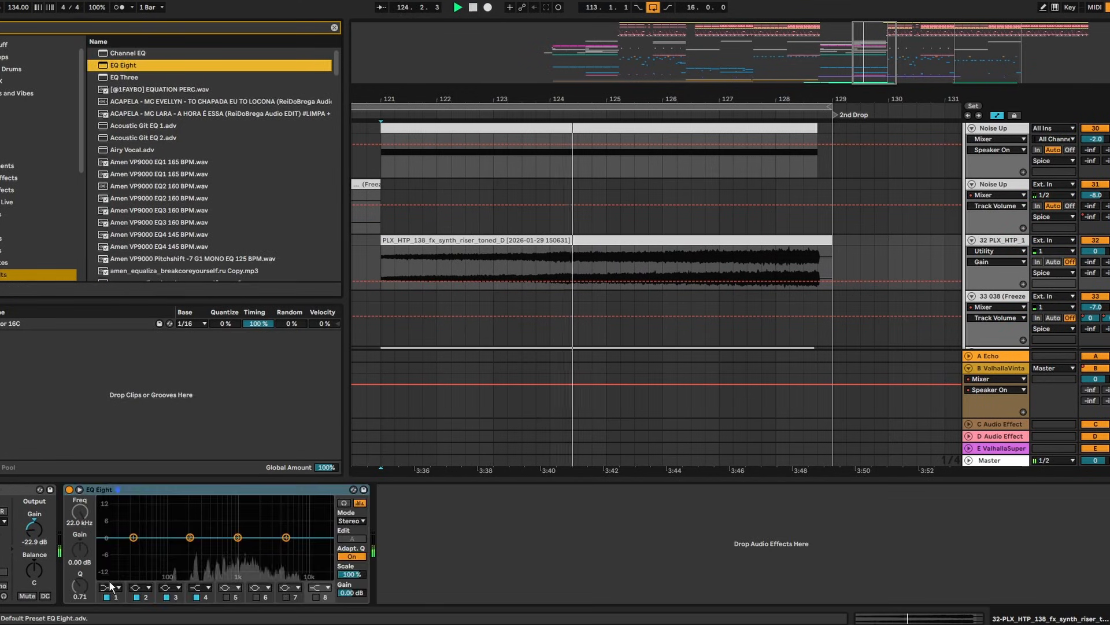
pyautogui.click(109, 590)
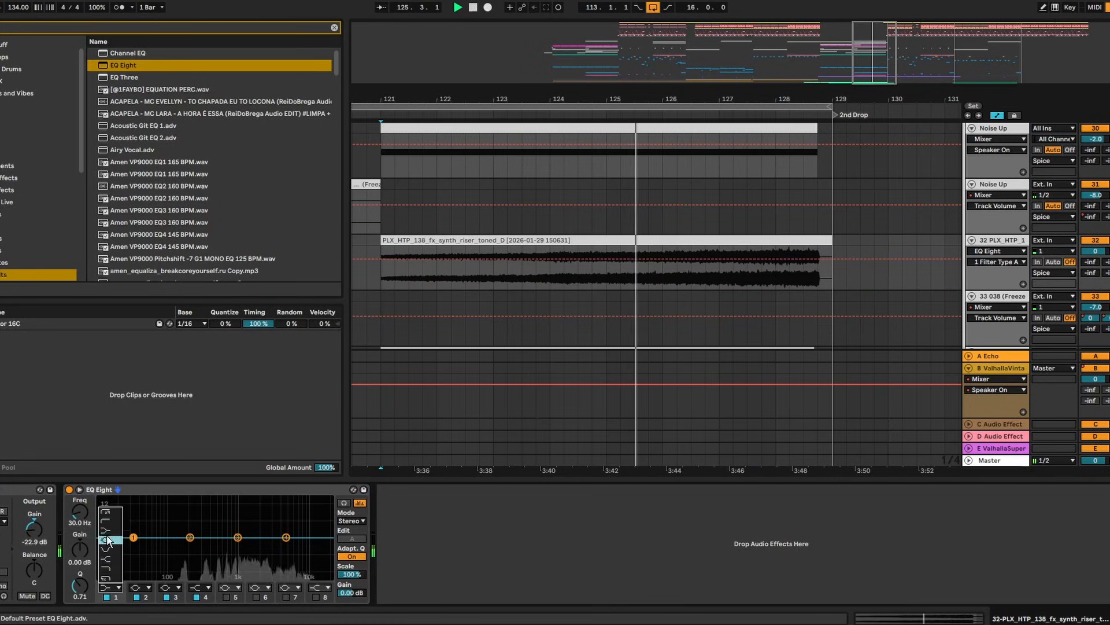
pyautogui.click(295, 489)
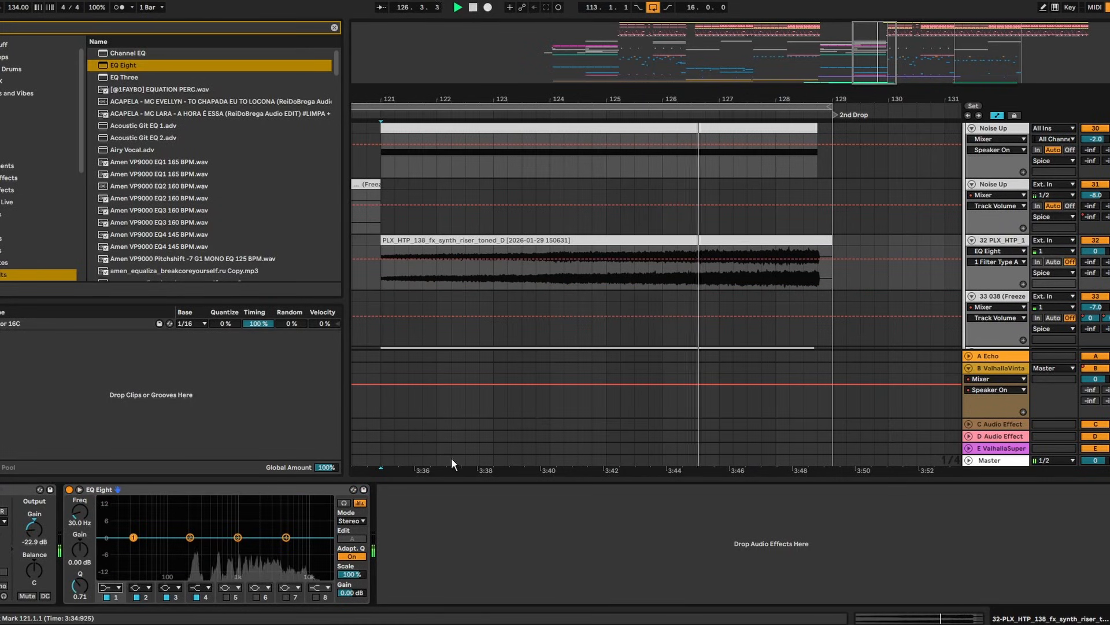
# Delete the riser clip's tail near bar 129 and pick its Utility Gain for automation
pyautogui.moveTo(822, 99); pyautogui.dragTo(821, 168)
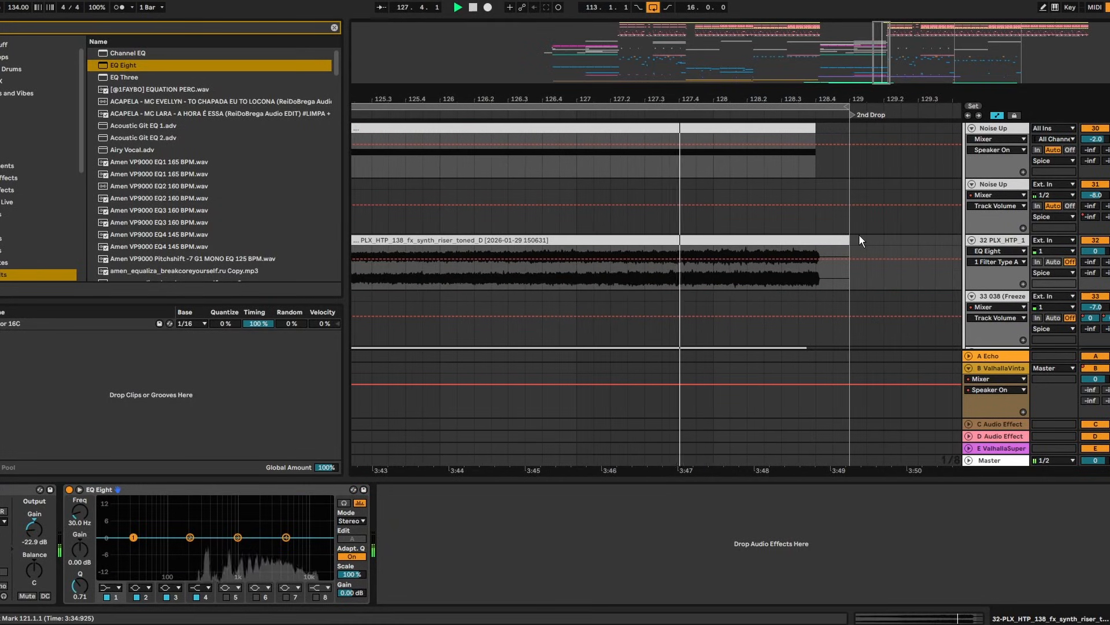
pyautogui.moveTo(866, 240); pyautogui.dragTo(817, 241)
pyautogui.press('Delete')
pyautogui.click(38, 531)
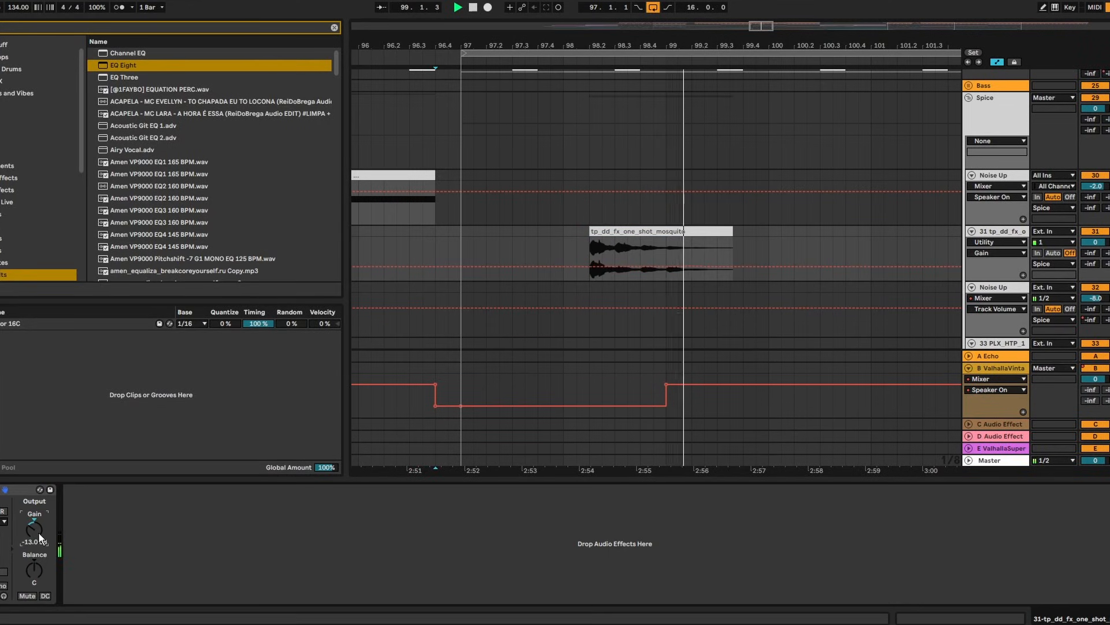
# Select the mosquito one-shot, set the insert marker on its track, and zoom out to bars 45–69
pyautogui.click(714, 237)
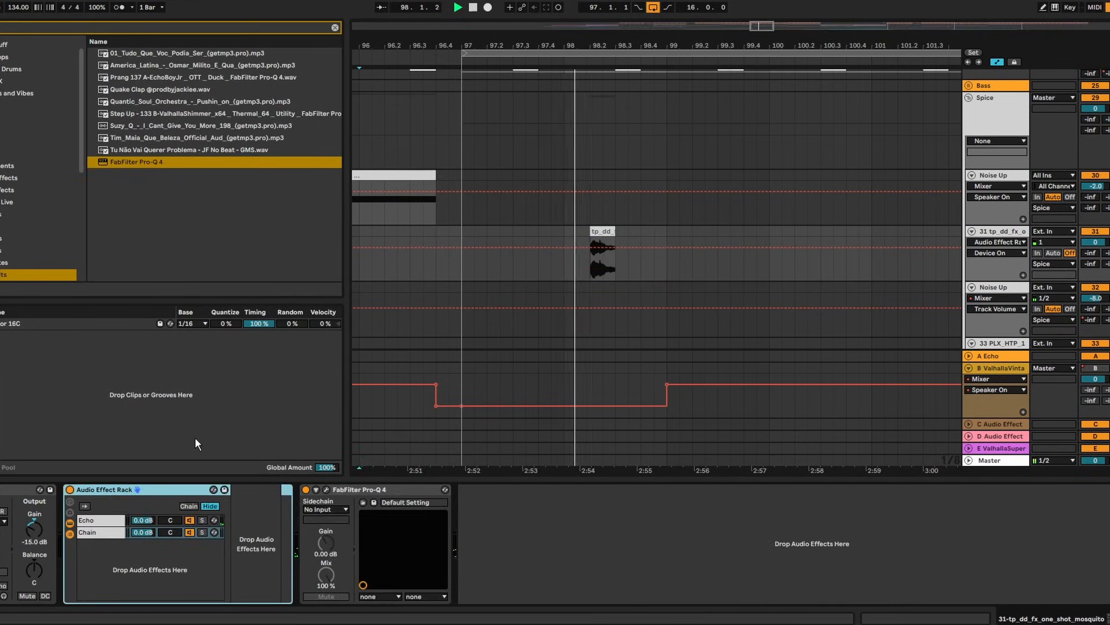
pyautogui.click(1097, 244)
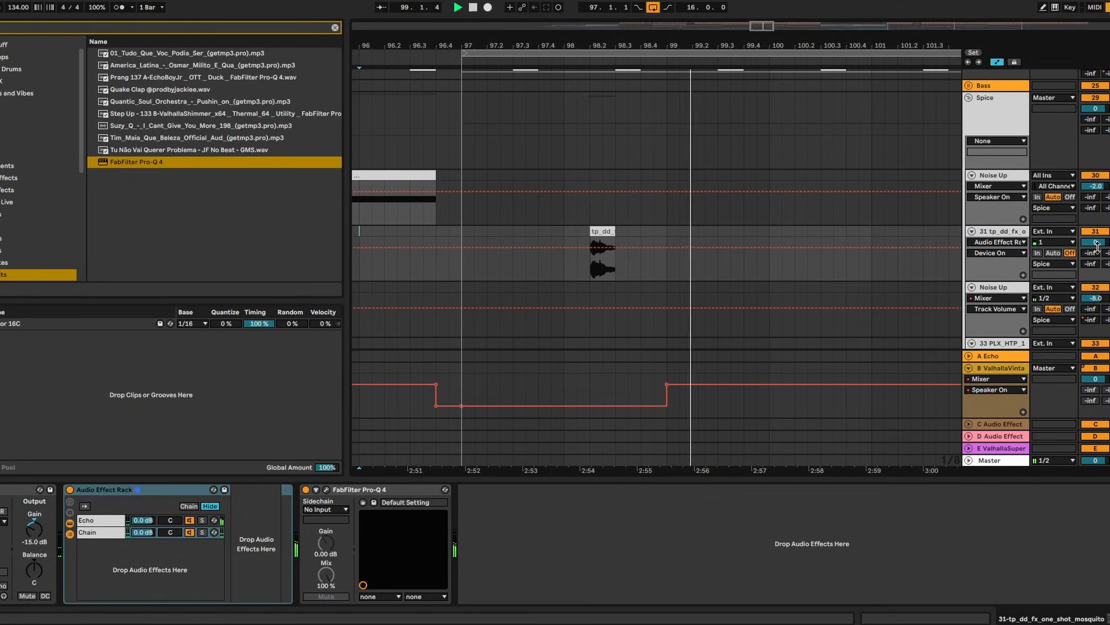
pyautogui.moveTo(780, 41); pyautogui.dragTo(578, 18)
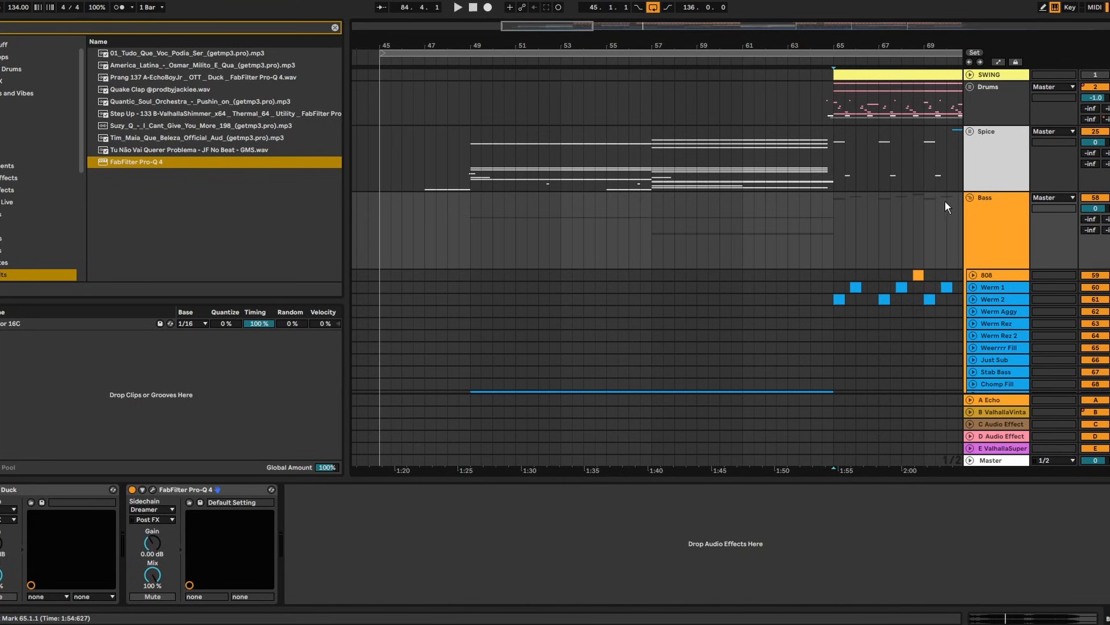
# Fold the Bass group, set playback start at bar 173, and select the Drums track
pyautogui.click(971, 199)
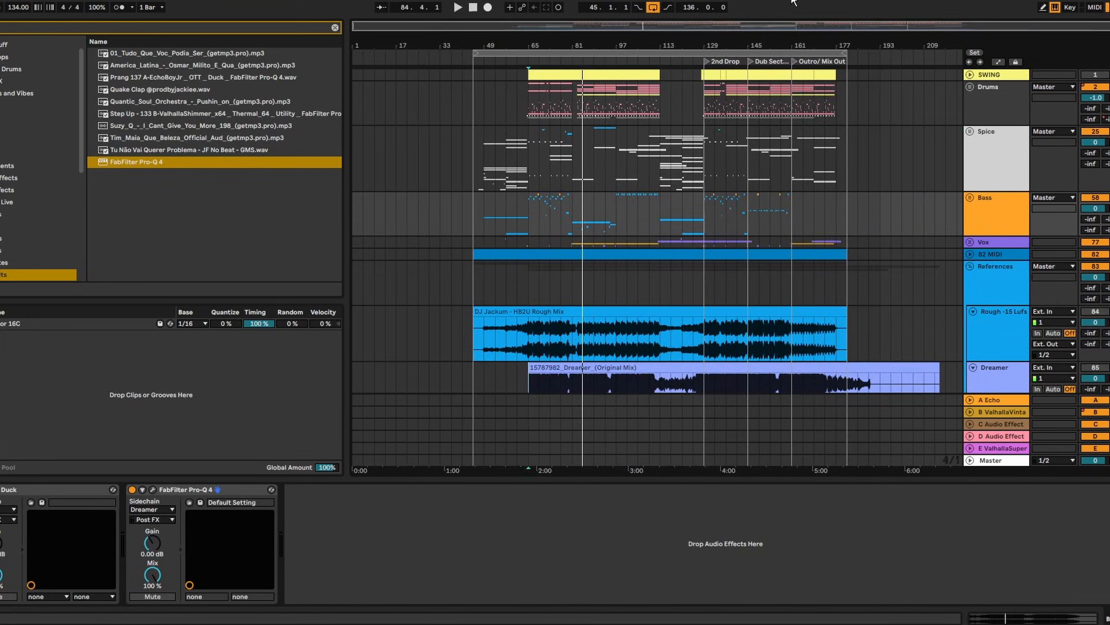
pyautogui.click(820, 179)
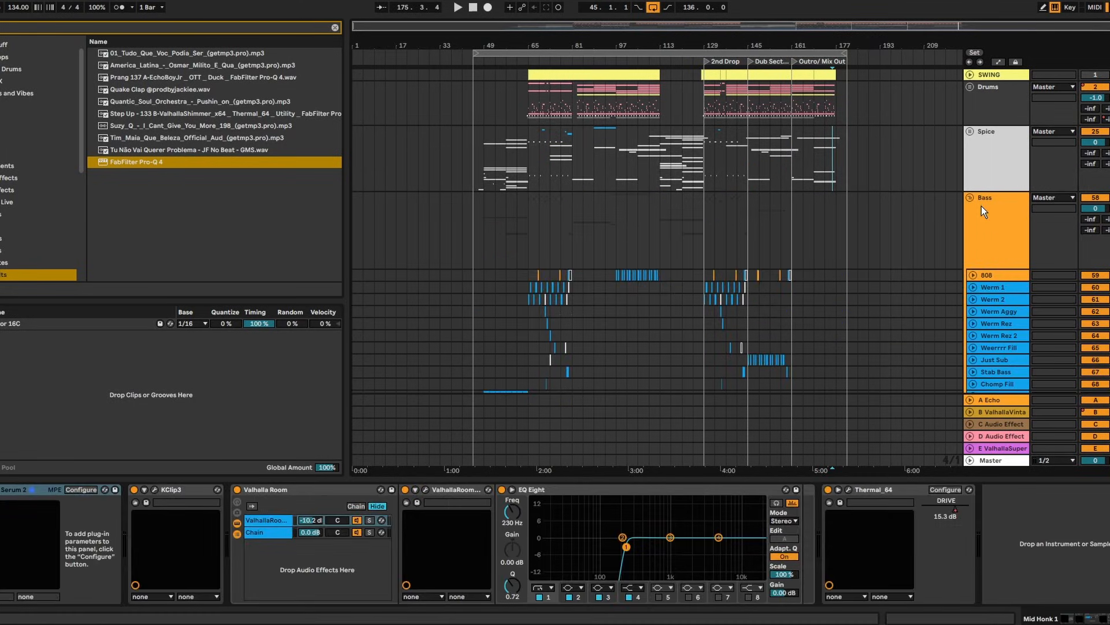
pyautogui.click(977, 204)
pyautogui.click(970, 198)
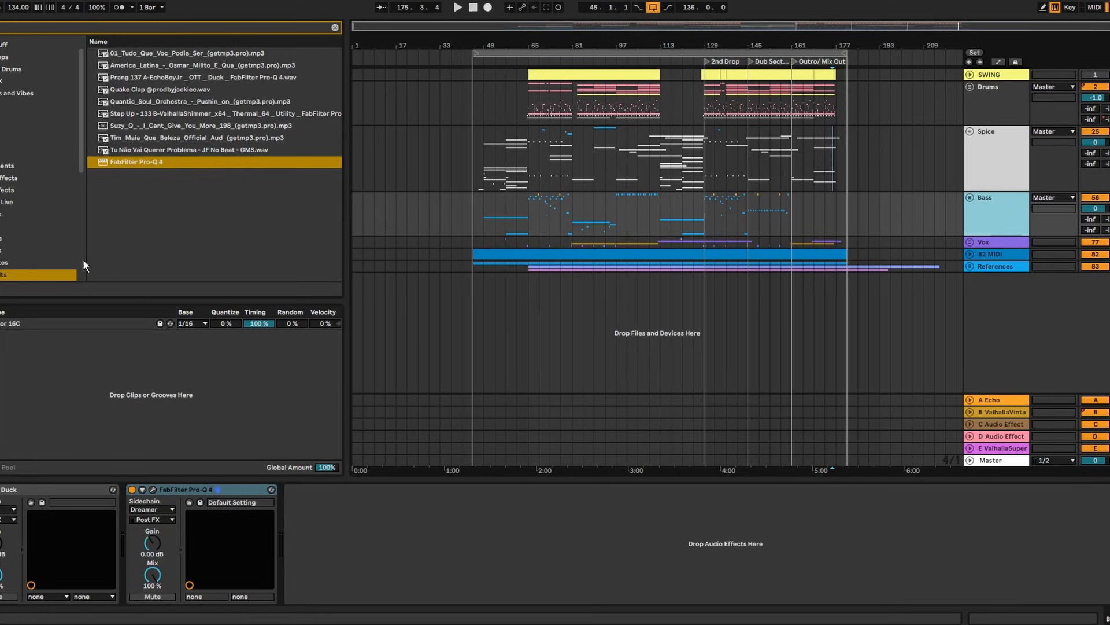
pyautogui.click(986, 118)
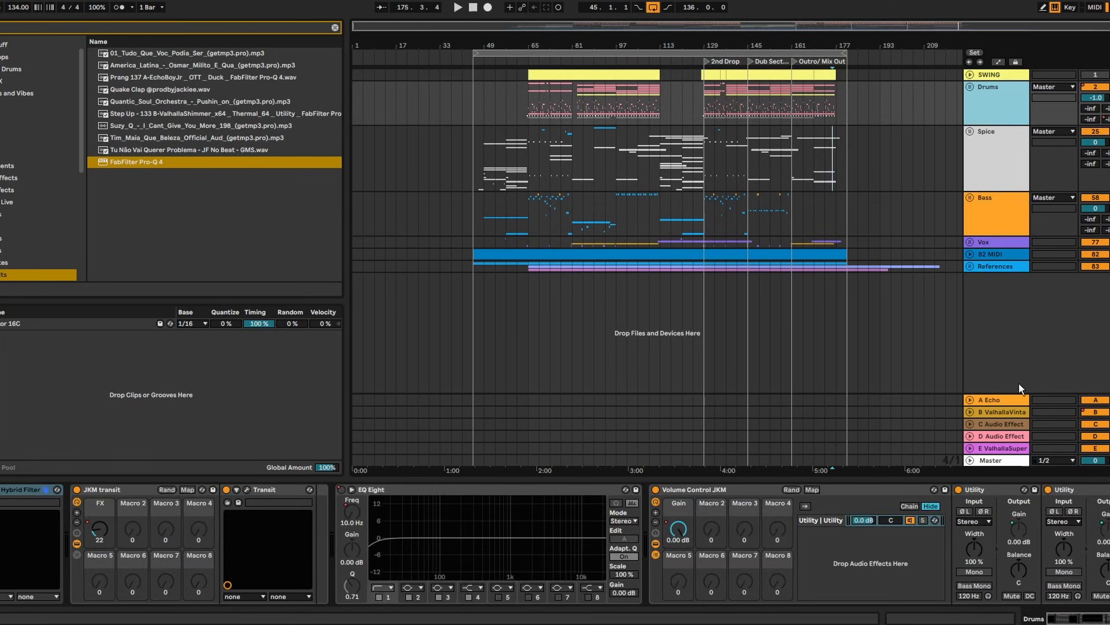
# Unfold References and audition a soloed reference mix from bar 65
pyautogui.click(970, 266)
pyautogui.scroll(-3, 969, 266)
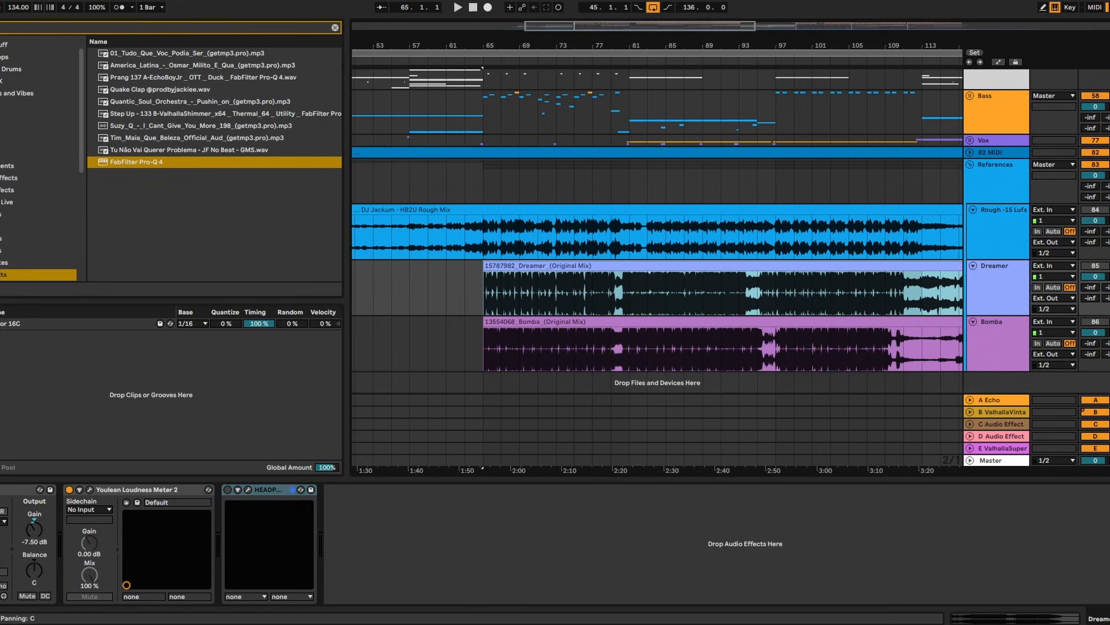
pyautogui.click(1109, 96)
pyautogui.press('space')
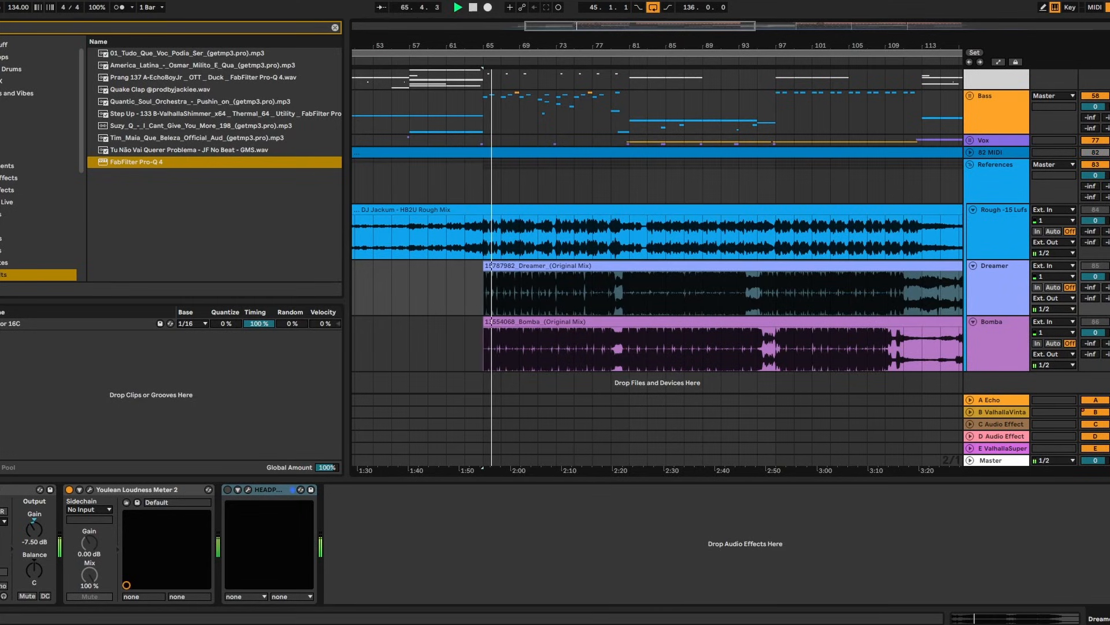
pyautogui.scroll(4, 975, 244)
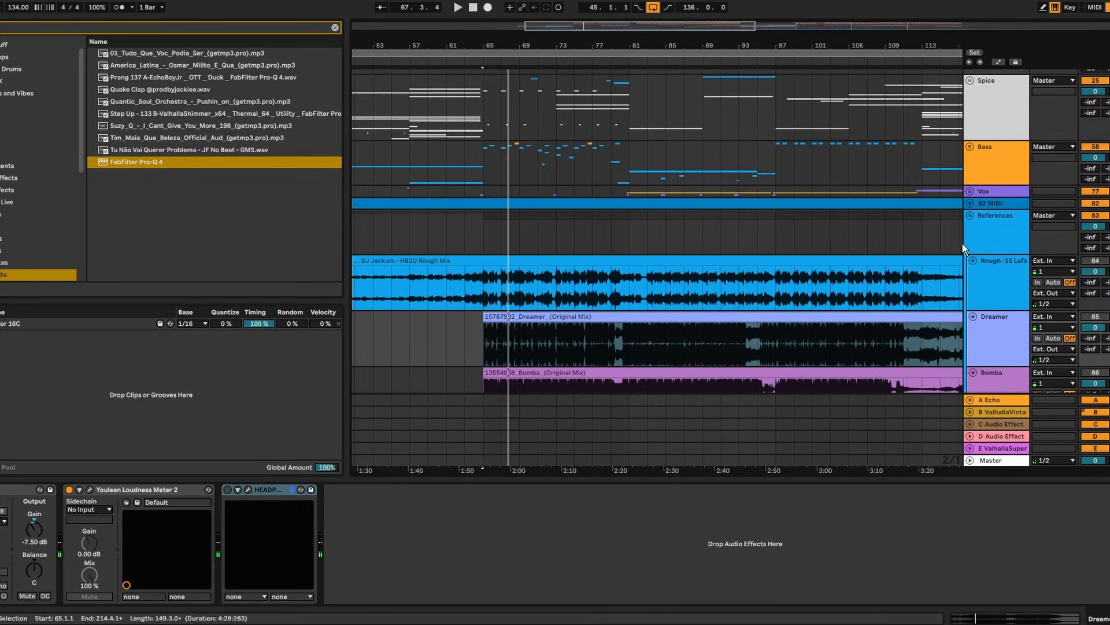
pyautogui.press('space')
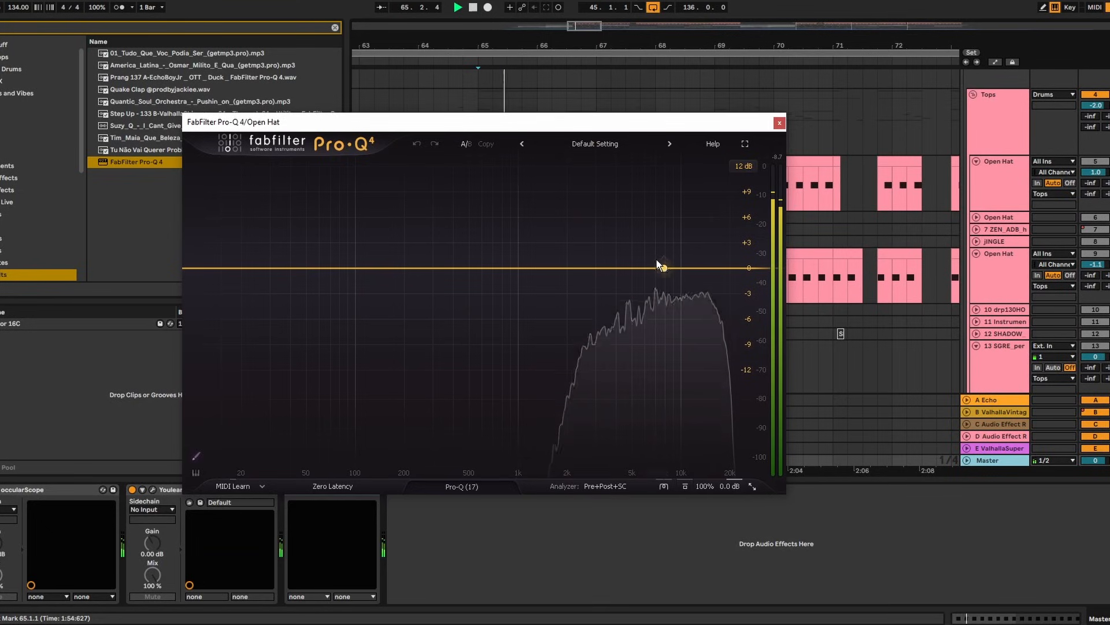
# On the Open Hat Pro-Q 4, boost around 14 kHz and cut a second band by about -2.9 dB
pyautogui.moveTo(688, 268); pyautogui.dragTo(706, 248)
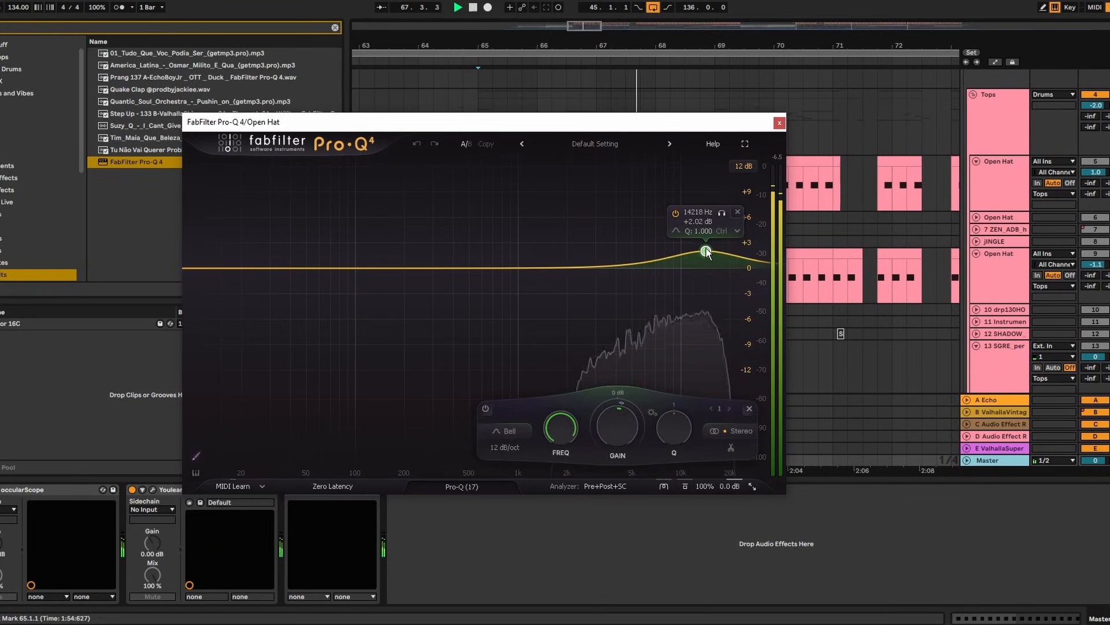
pyautogui.moveTo(641, 266); pyautogui.dragTo(634, 216)
pyautogui.scroll(5, 632, 233)
pyautogui.click(647, 197)
pyautogui.scroll(2, 634, 216)
pyautogui.moveTo(624, 425); pyautogui.dragTo(628, 477)
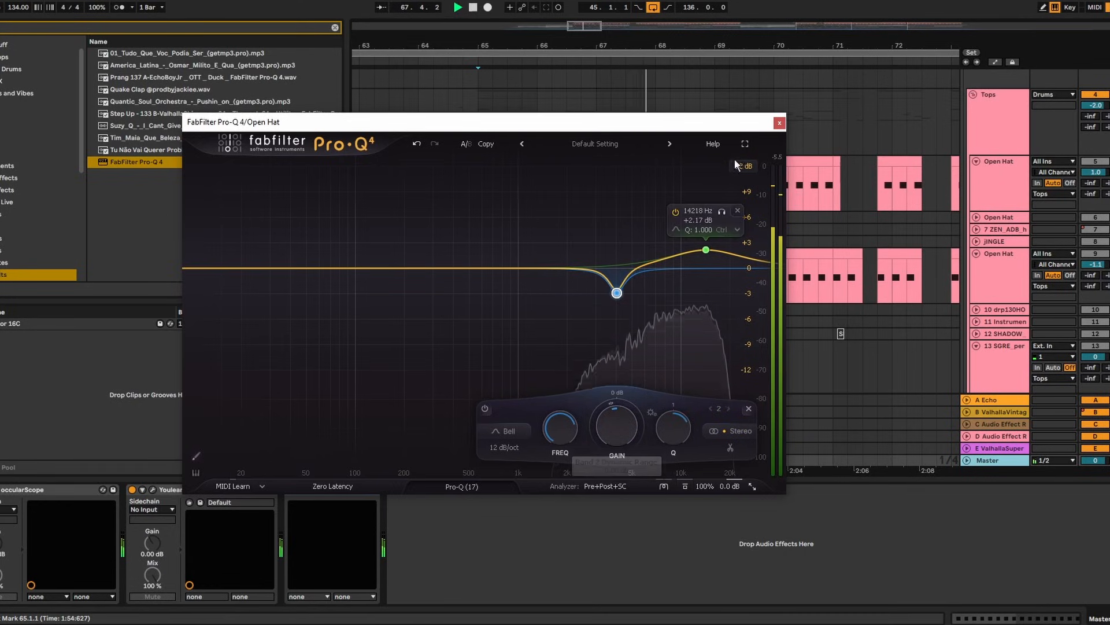
pyautogui.click(779, 123)
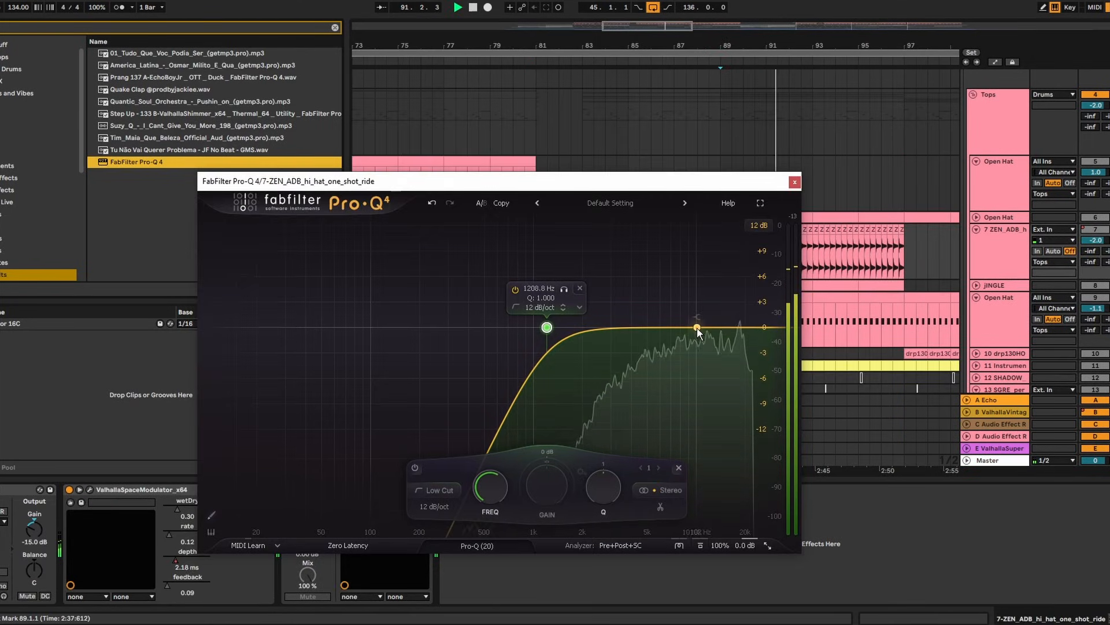
# On the next hi-hat's Pro-Q 4, boost near 16.7 kHz, cut 4.2 kHz, and cut about -5 dB at 1.66 kHz
pyautogui.click(647, 328)
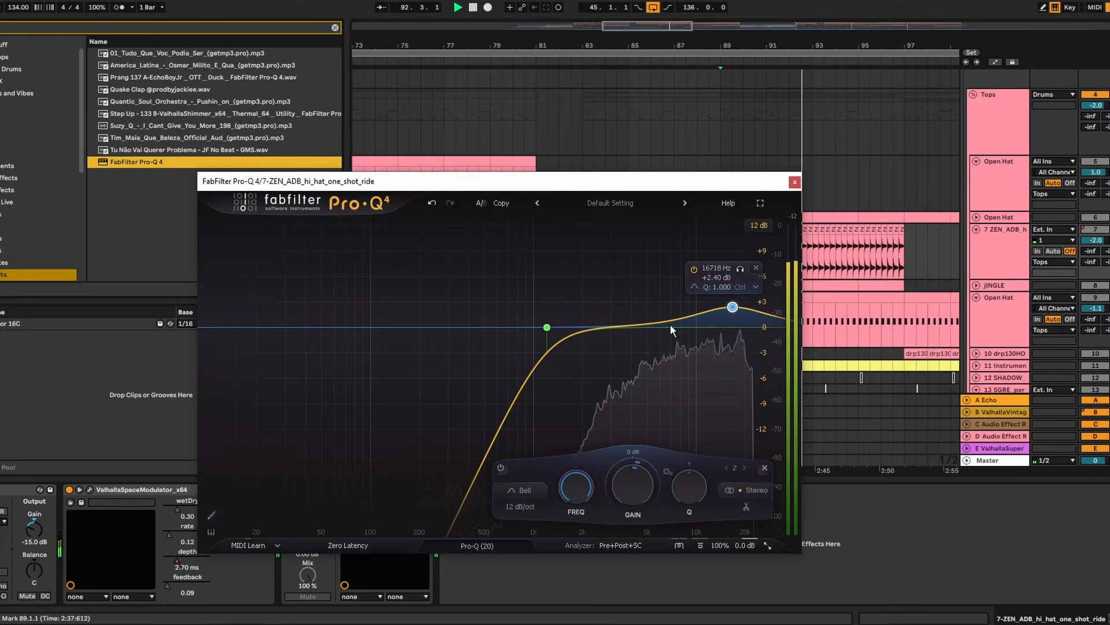
pyautogui.moveTo(647, 328)
pyautogui.mouseDown()
pyautogui.moveTo(623, 344)
pyautogui.moveTo(636, 345)
pyautogui.mouseUp()
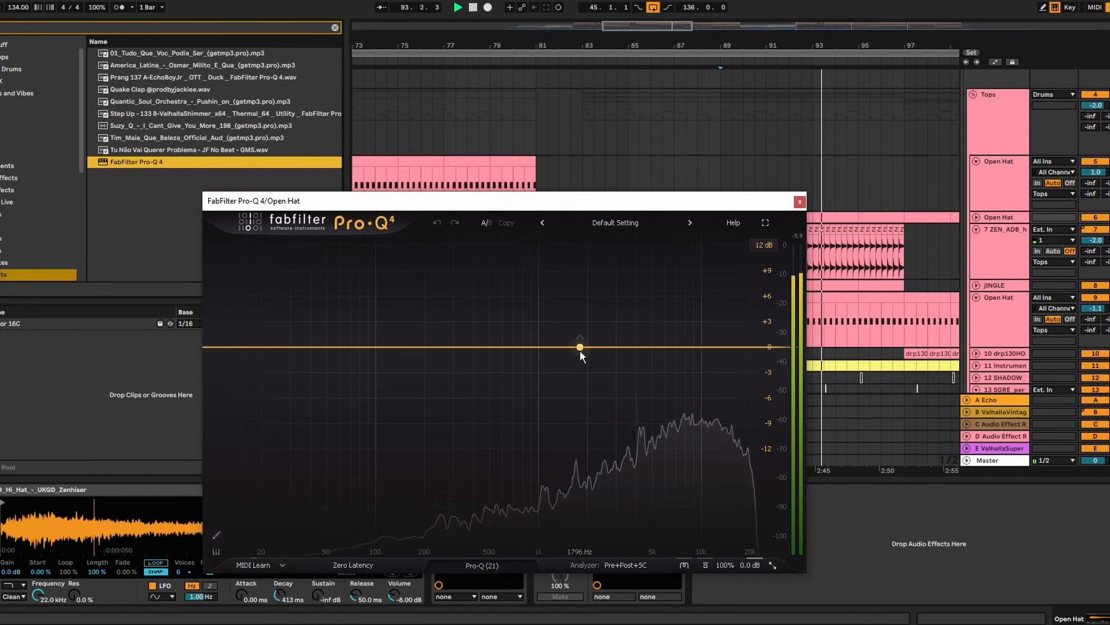
pyautogui.moveTo(581, 348); pyautogui.dragTo(583, 283)
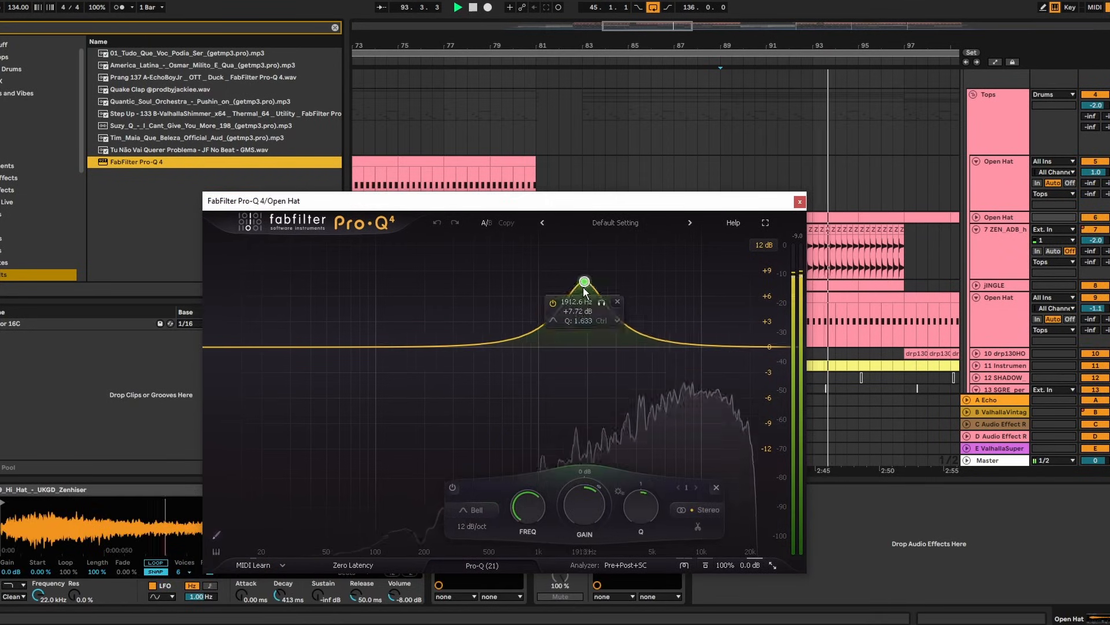
pyautogui.scroll(5, 584, 282)
pyautogui.moveTo(601, 244); pyautogui.dragTo(591, 256)
pyautogui.moveTo(570, 523); pyautogui.dragTo(575, 591)
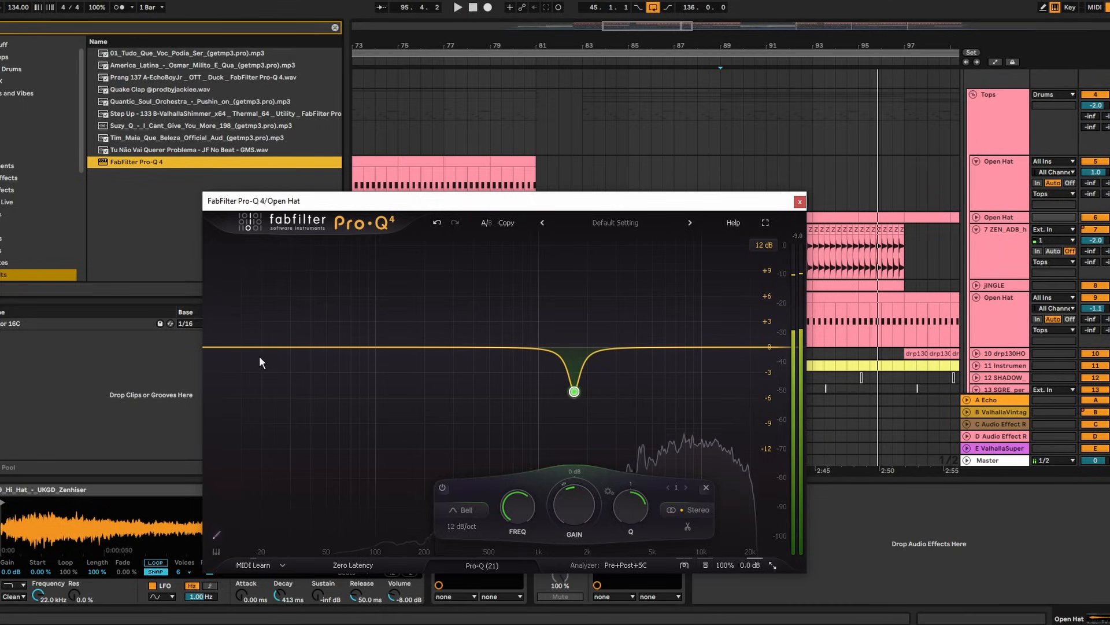
# Add a low cut and a boost around 4.3 kHz, auditioning the result with playback
pyautogui.moveTo(234, 347); pyautogui.dragTo(509, 347)
pyautogui.press('space')
pyautogui.moveTo(653, 347); pyautogui.dragTo(728, 332)
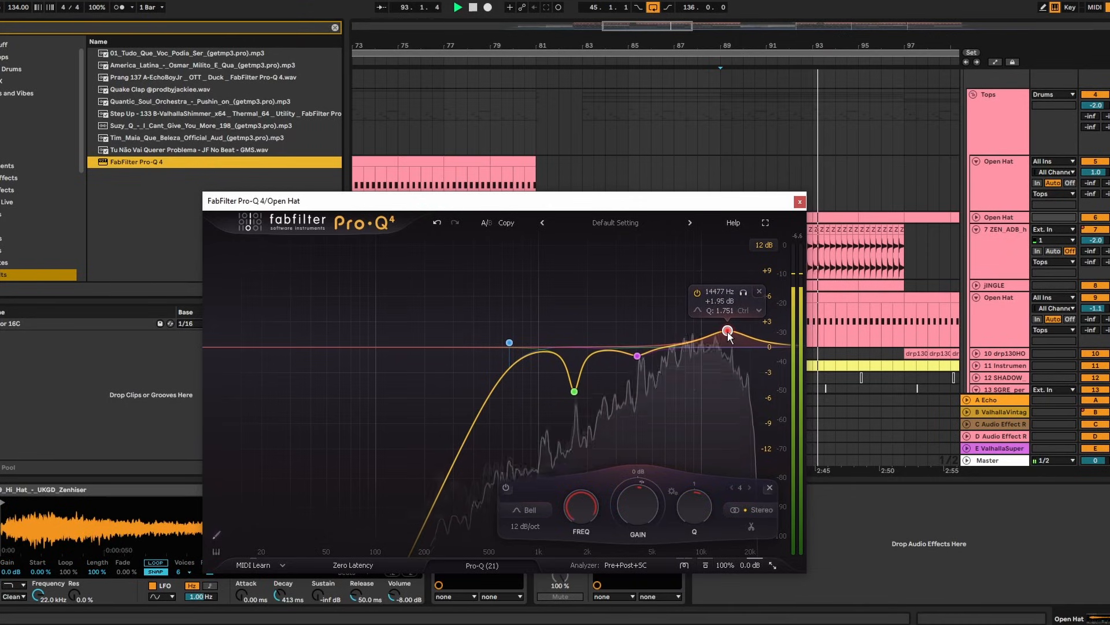
pyautogui.click(800, 201)
pyautogui.scroll(-1, 804, 206)
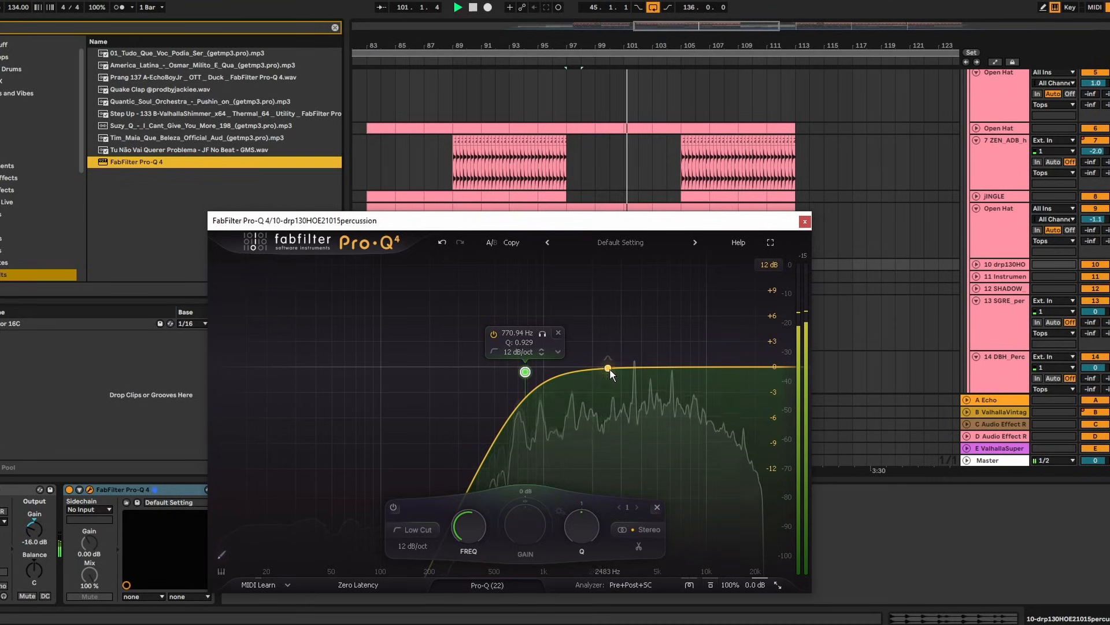
# Add a percussion Pro-Q 4 band near 3.7 kHz and turn it into a slight cut
pyautogui.moveTo(609, 369); pyautogui.dragTo(653, 324)
pyautogui.scroll(3, 630, 311)
pyautogui.moveTo(637, 536); pyautogui.dragTo(646, 579)
pyautogui.moveTo(634, 381); pyautogui.dragTo(636, 383)
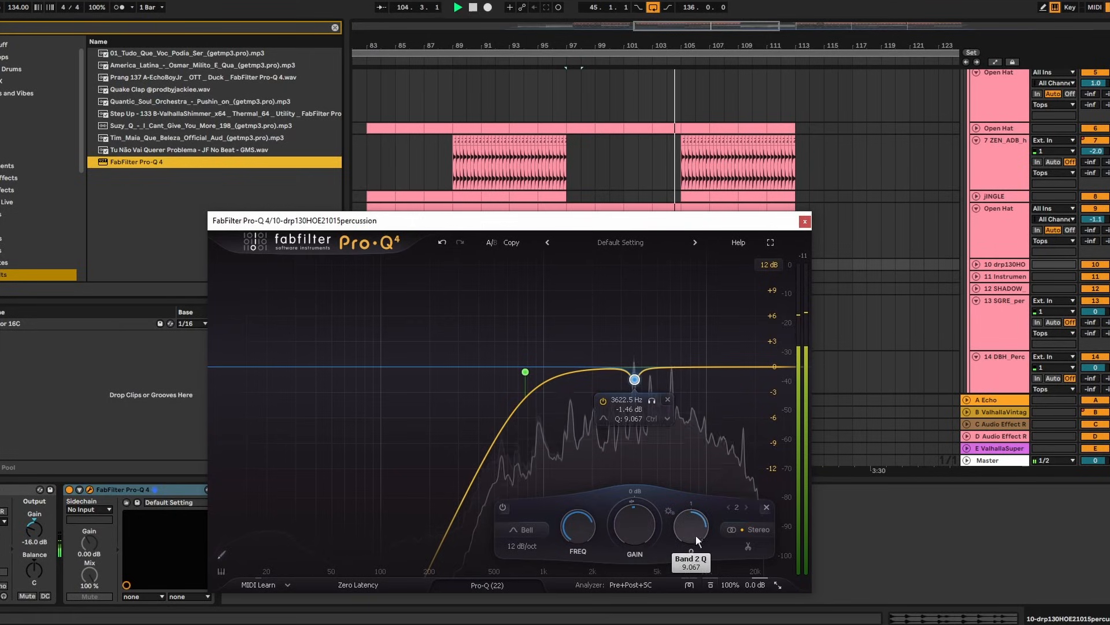
# Add a high band near 13 kHz cut to -7.60 dB, and ease the 3.6 kHz cut to -1.98 dB
pyautogui.moveTo(677, 370); pyautogui.dragTo(744, 290)
pyautogui.scroll(-4, 726, 345)
pyautogui.scroll(8, 750, 323)
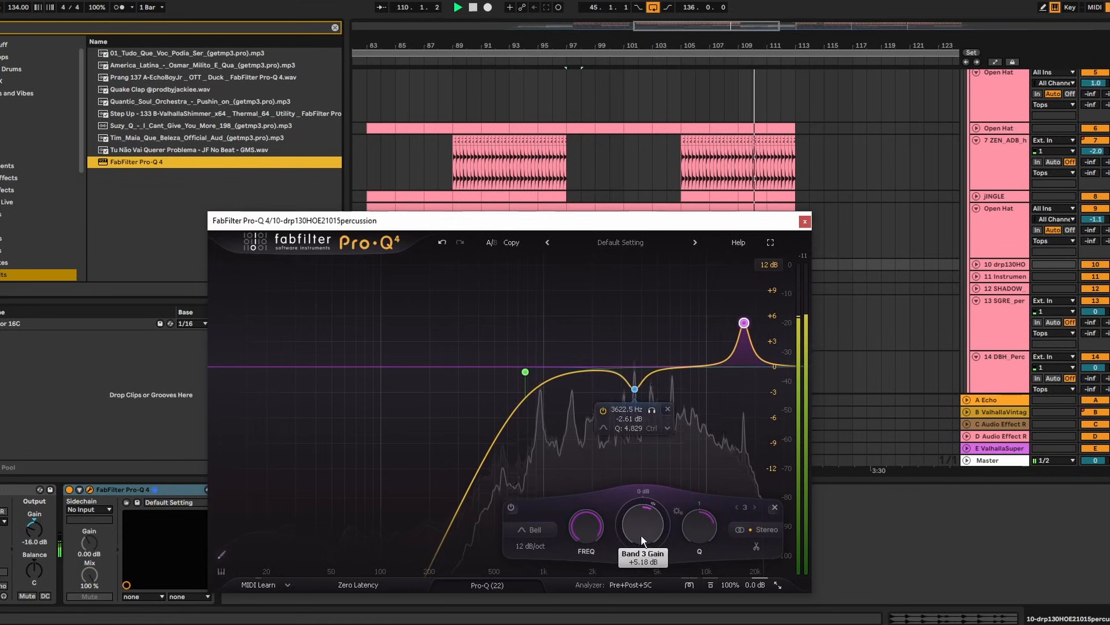
pyautogui.moveTo(641, 534); pyautogui.dragTo(641, 592)
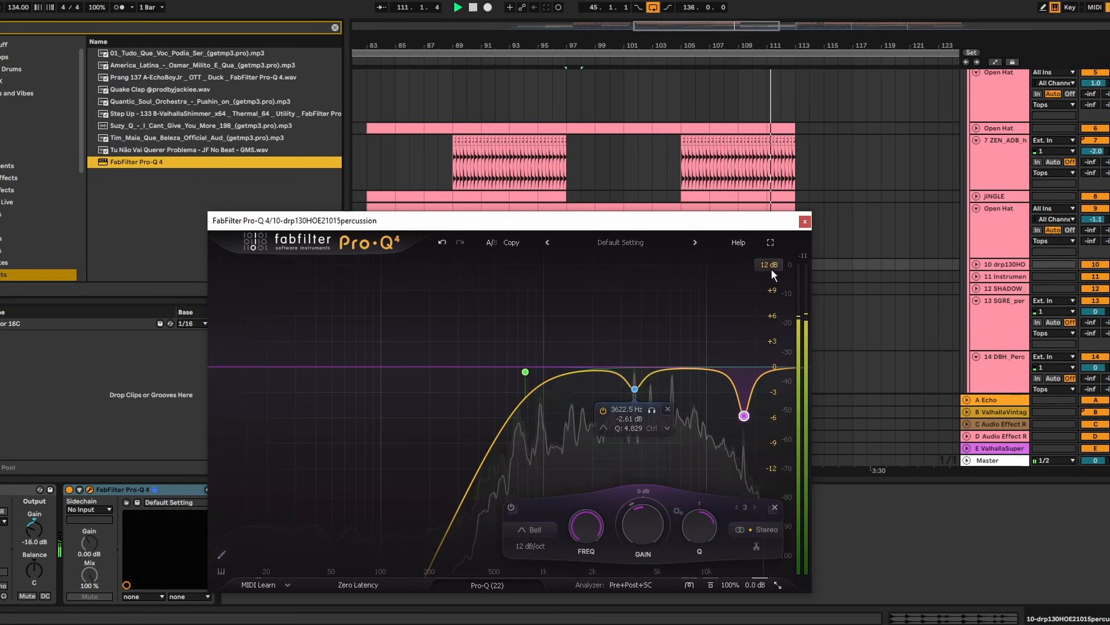
pyautogui.click(634, 389)
pyautogui.moveTo(636, 524); pyautogui.dragTo(636, 521)
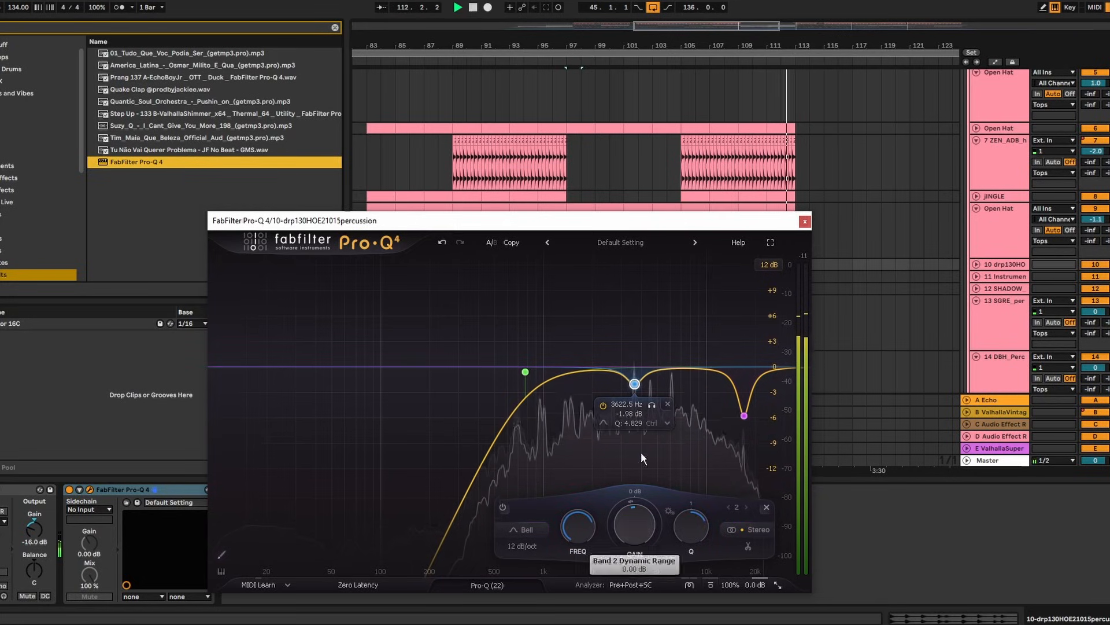
pyautogui.click(805, 222)
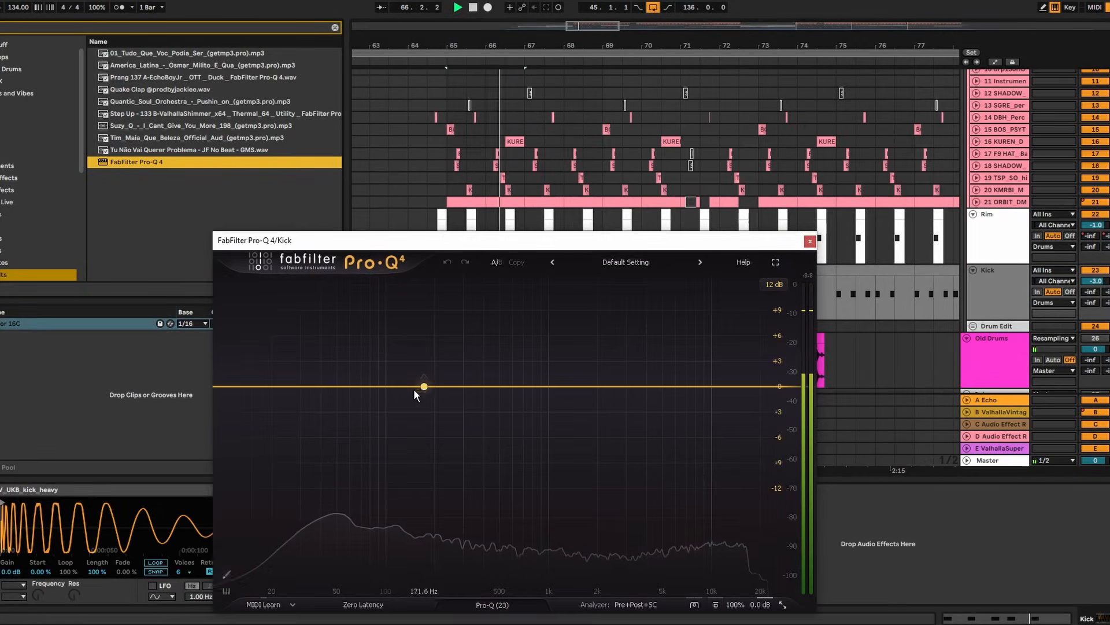
# Add a 113 Hz band on the Kick's Pro-Q 4 and make it a narrow, small cut
pyautogui.moveTo(414, 389); pyautogui.dragTo(395, 349)
pyautogui.click(412, 311)
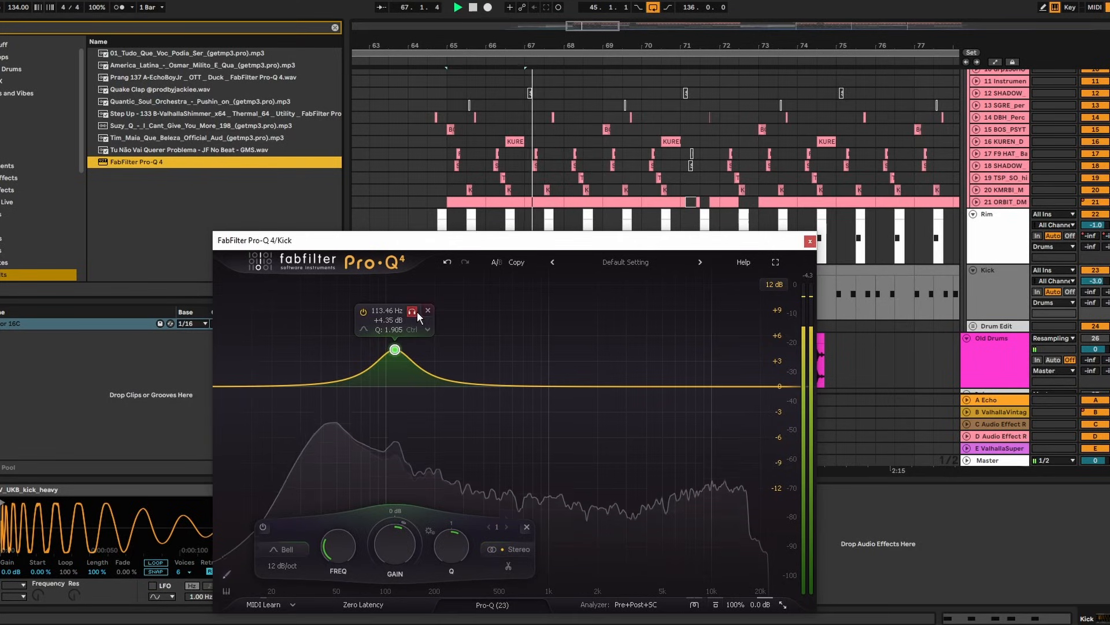
pyautogui.moveTo(398, 541)
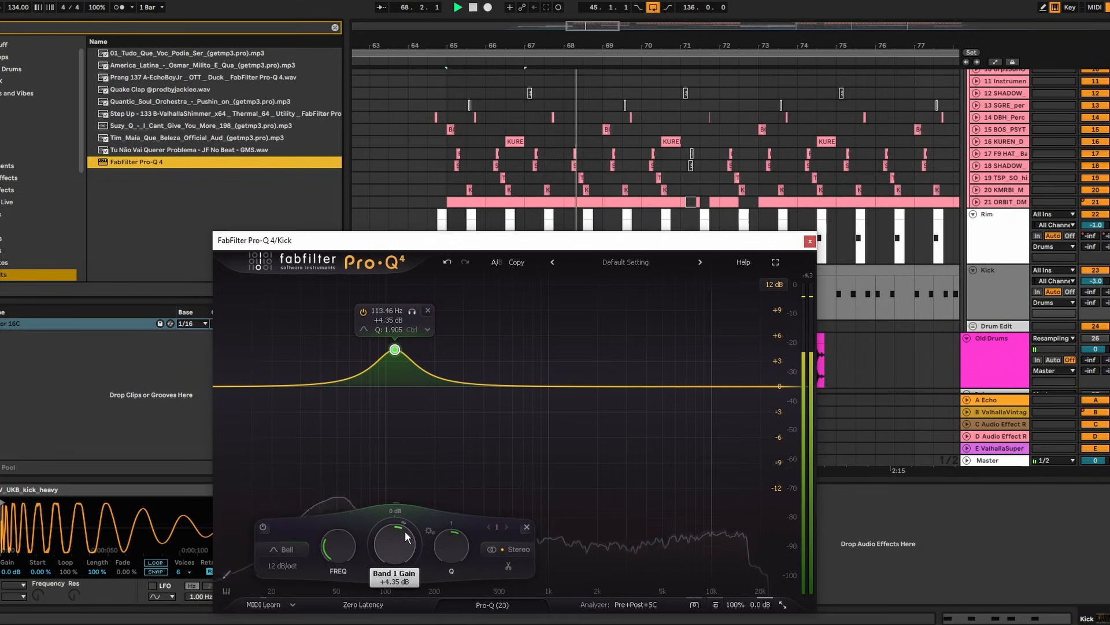
pyautogui.moveTo(394, 542); pyautogui.dragTo(447, 547)
# Add a cut near 540 Hz on the Kick, about -3.38 dB, checking it during playback
pyautogui.moveTo(471, 389); pyautogui.dragTo(506, 417)
pyautogui.press('space')
pyautogui.scroll(5, 505, 425)
pyautogui.scroll(-3, 505, 425)
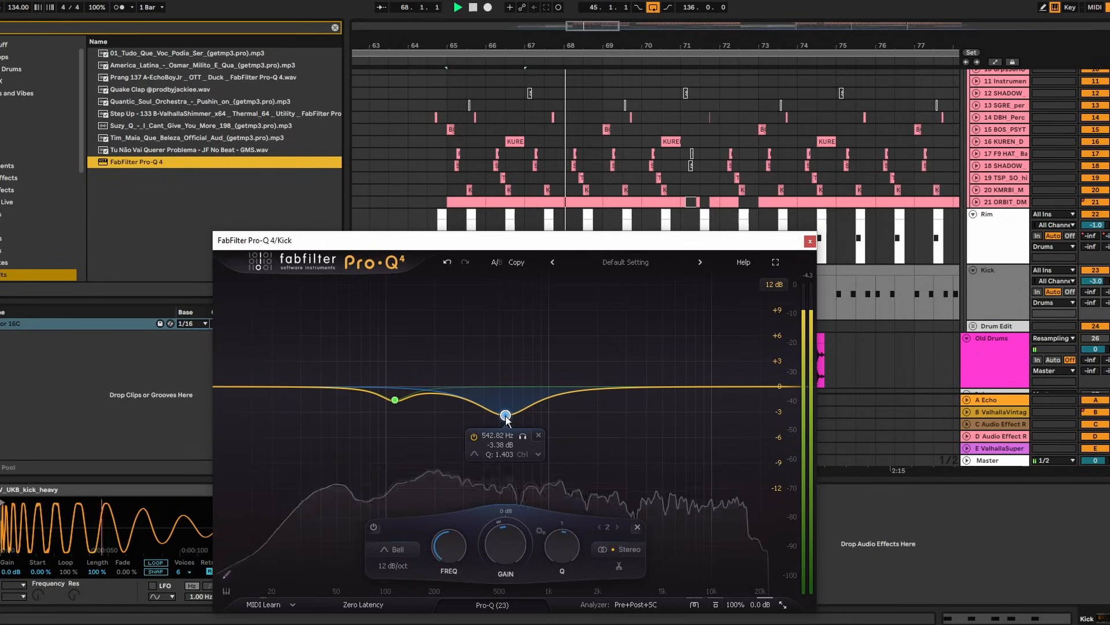
pyautogui.click(810, 240)
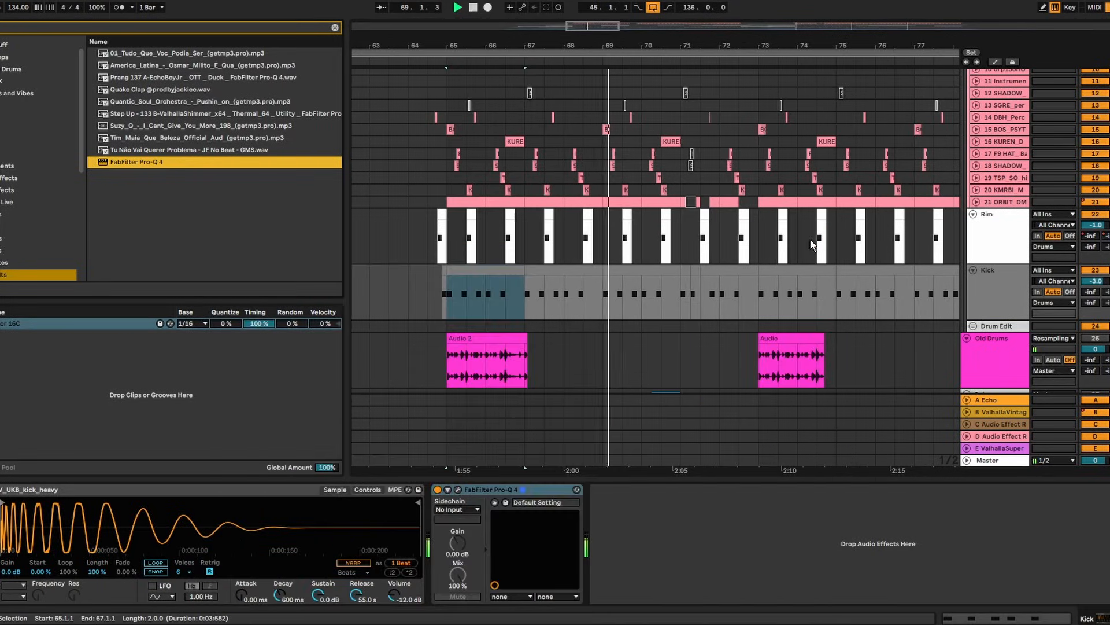
pyautogui.scroll(10, 810, 239)
# Fold the Tops group and switch Saturn 2's saturation style to Clean Tube
pyautogui.click(973, 211)
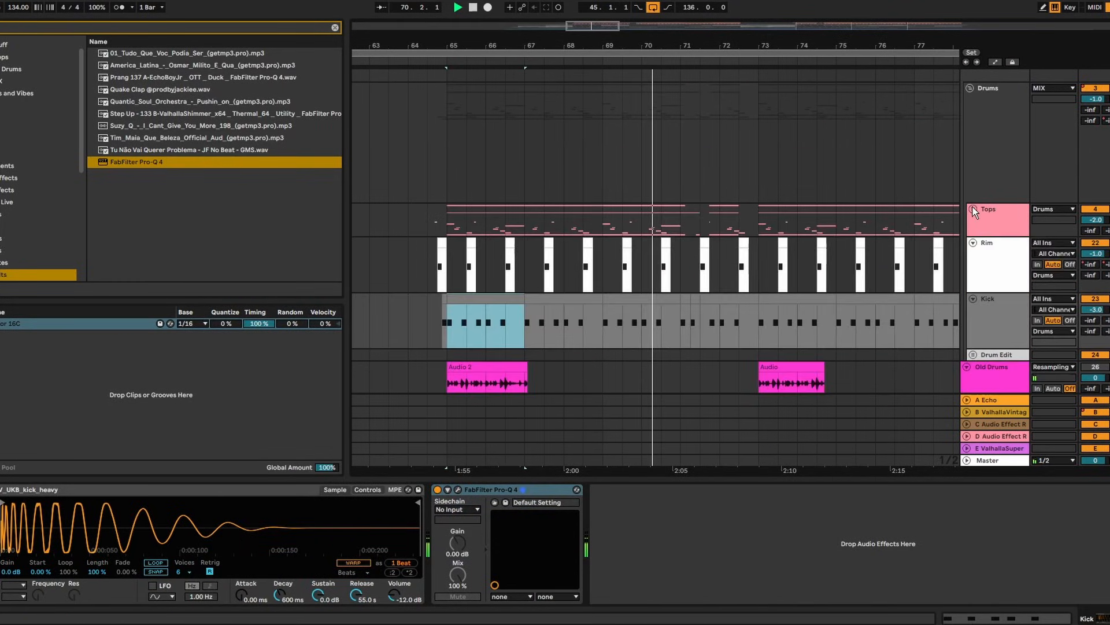
pyautogui.scroll(-10, 968, 209)
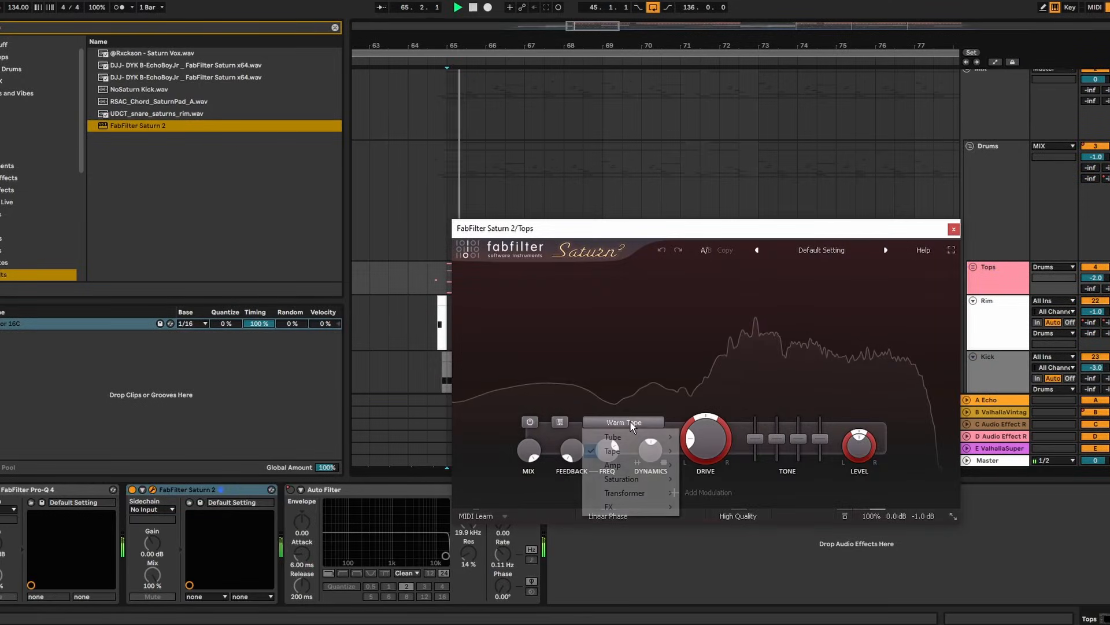
pyautogui.moveTo(613, 451)
pyautogui.click(710, 465)
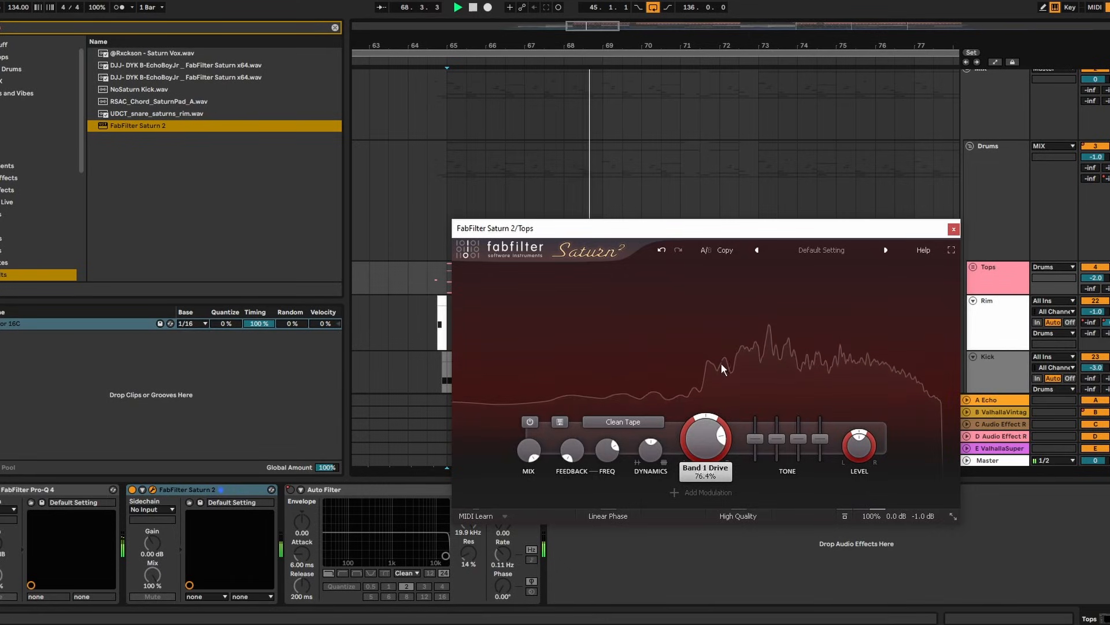
pyautogui.click(639, 423)
pyautogui.moveTo(613, 435)
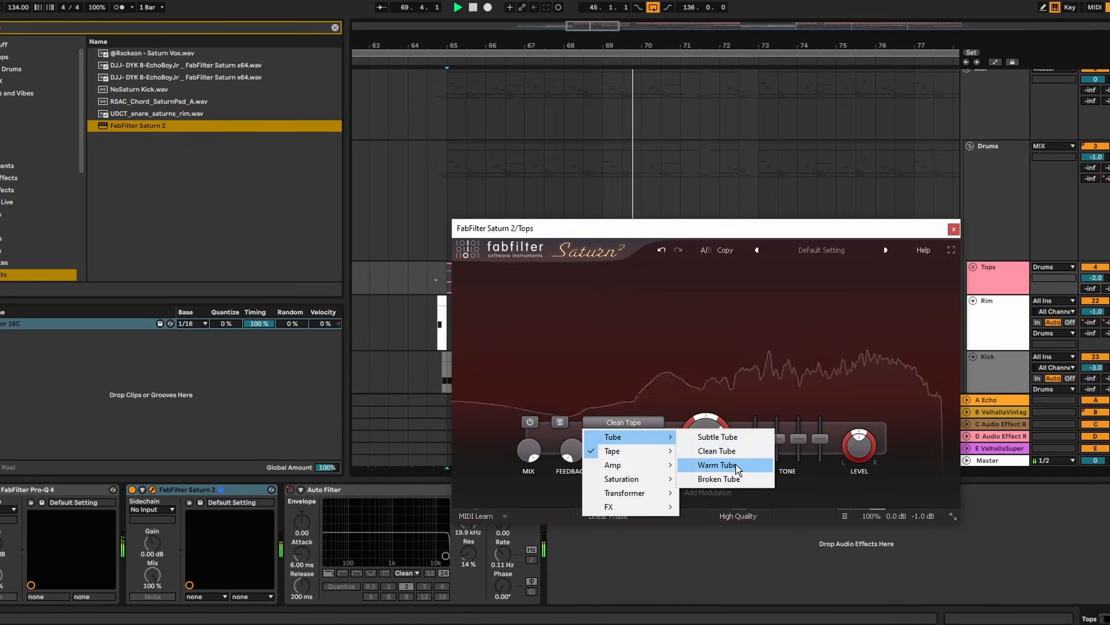
pyautogui.click(719, 439)
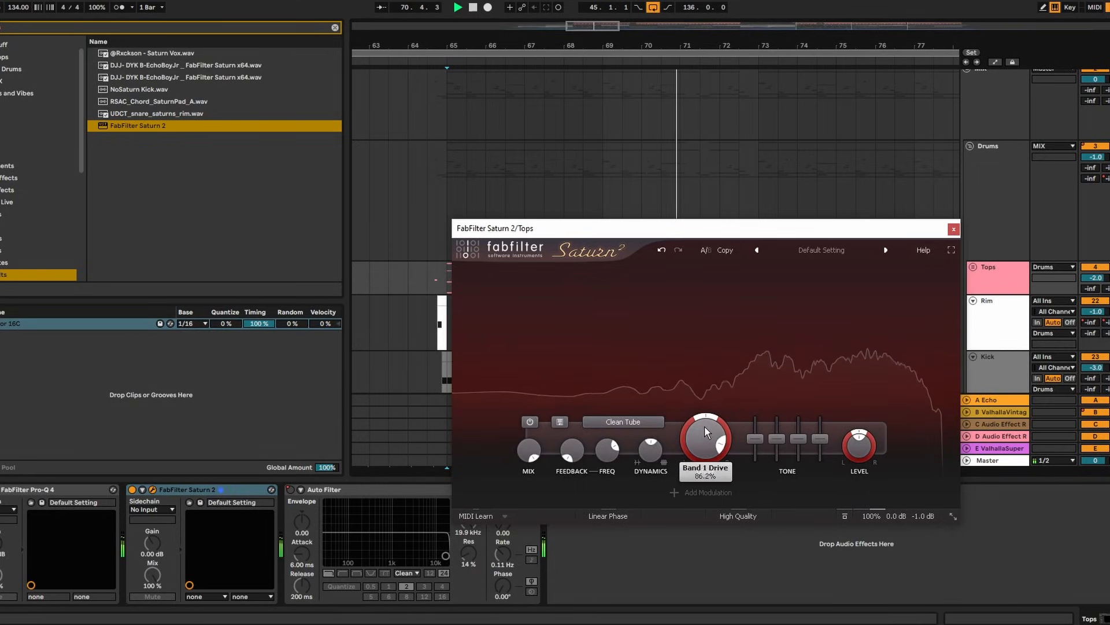
# Lower Saturn 2's band mix to about 46%, comparing against bypass during playback
pyautogui.press('space')
pyautogui.press('space')
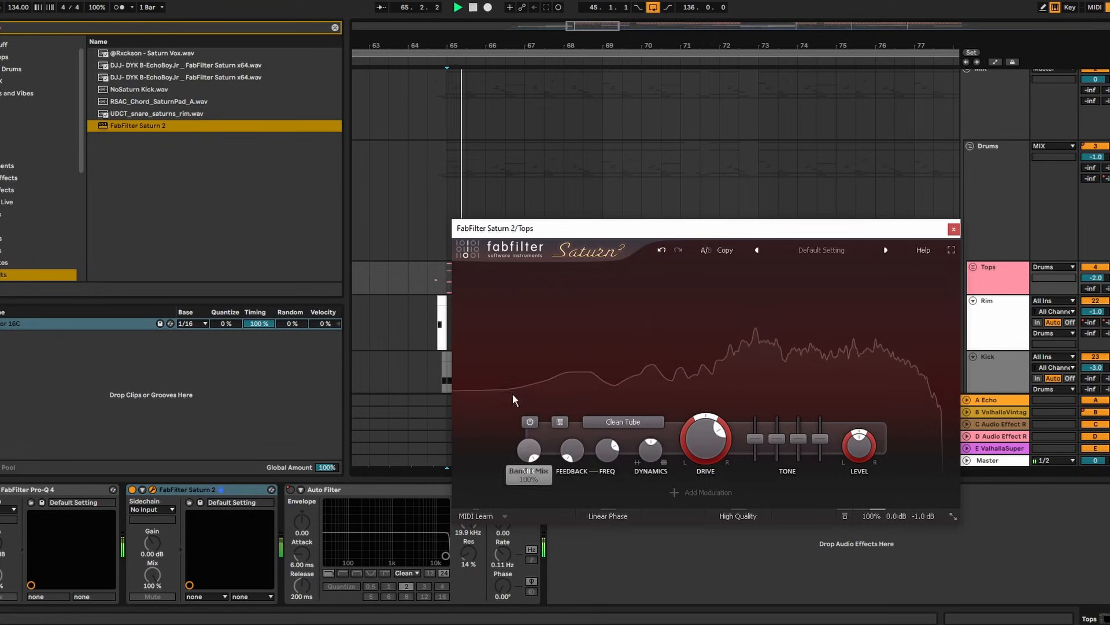
pyautogui.moveTo(528, 453); pyautogui.dragTo(522, 476)
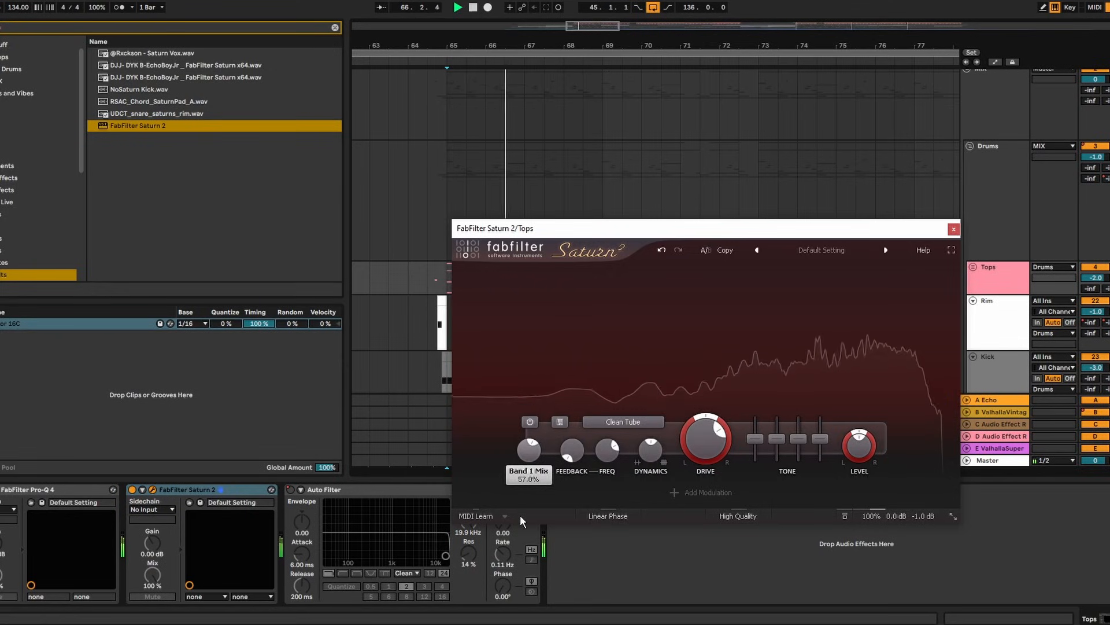
pyautogui.click(132, 490)
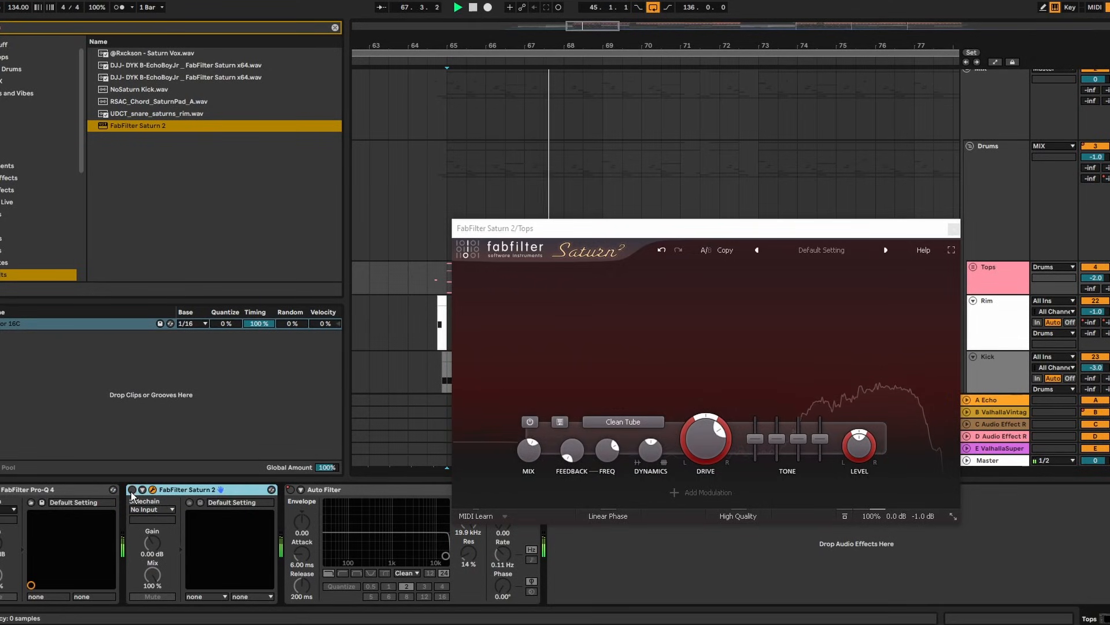
pyautogui.moveTo(535, 455); pyautogui.dragTo(535, 474)
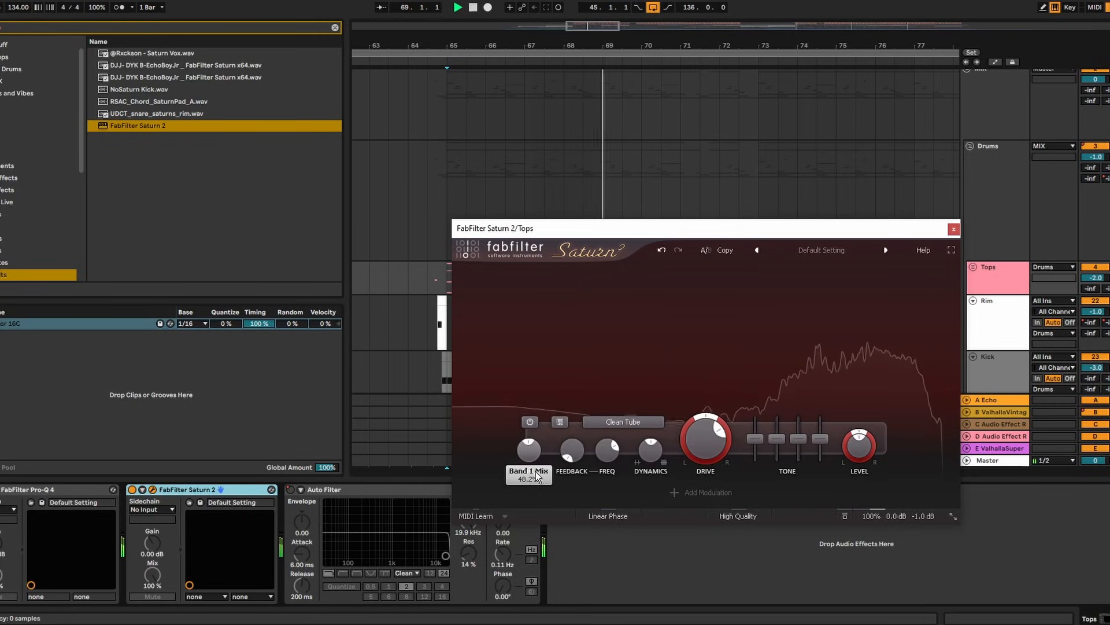
pyautogui.click(954, 229)
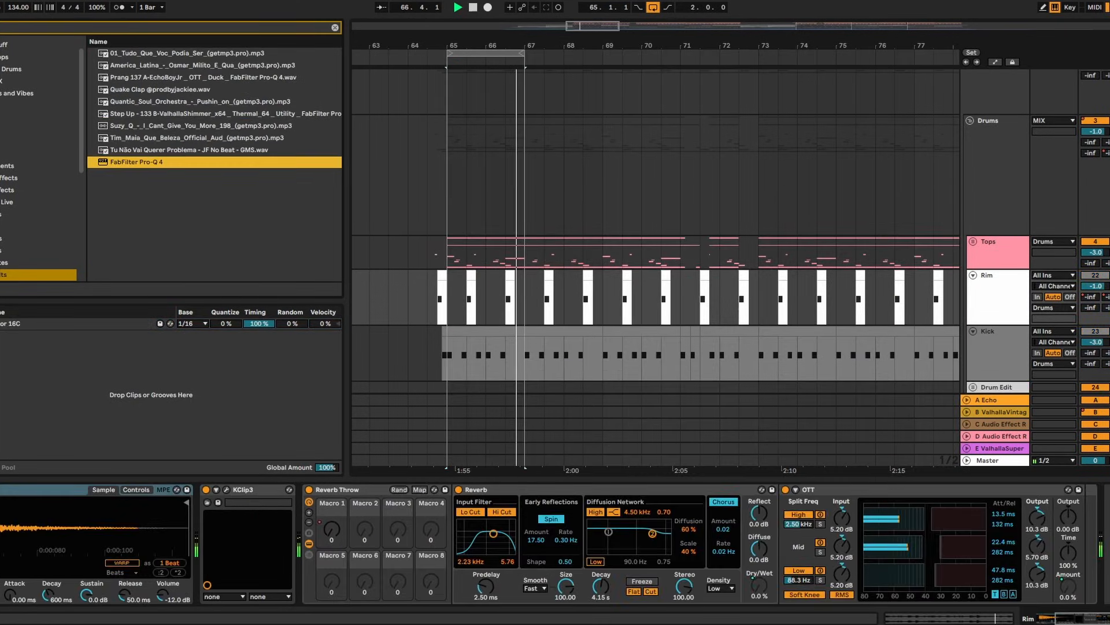
# Load Pro-Q 4 on Rim with a low cut near 217 Hz and a bell boost near 470 Hz
pyautogui.press('Return')
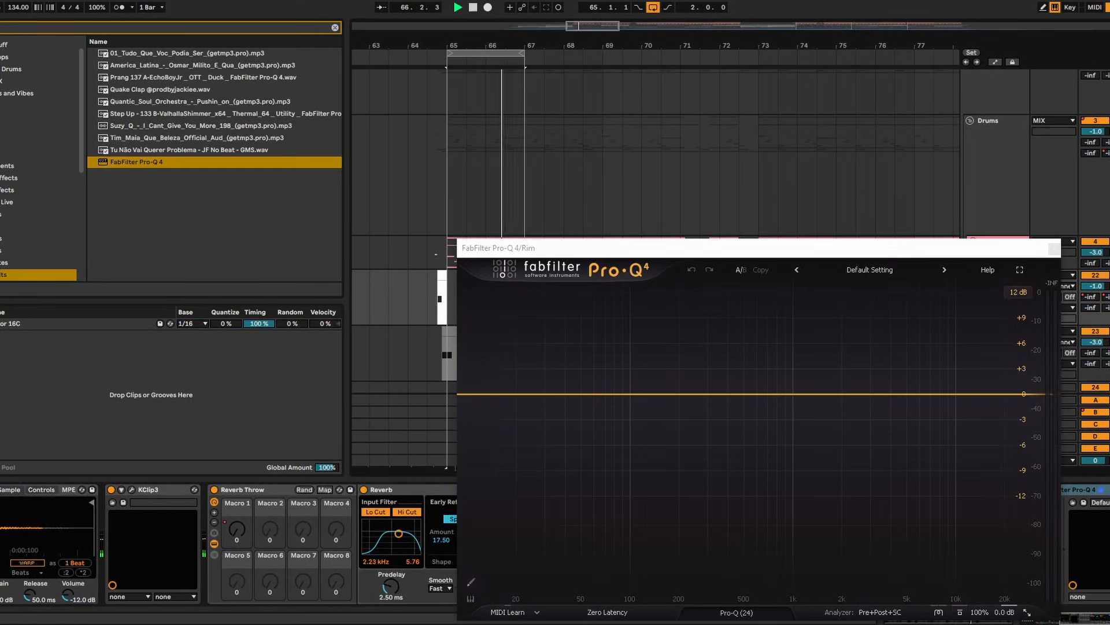
pyautogui.moveTo(470, 393); pyautogui.dragTo(686, 392)
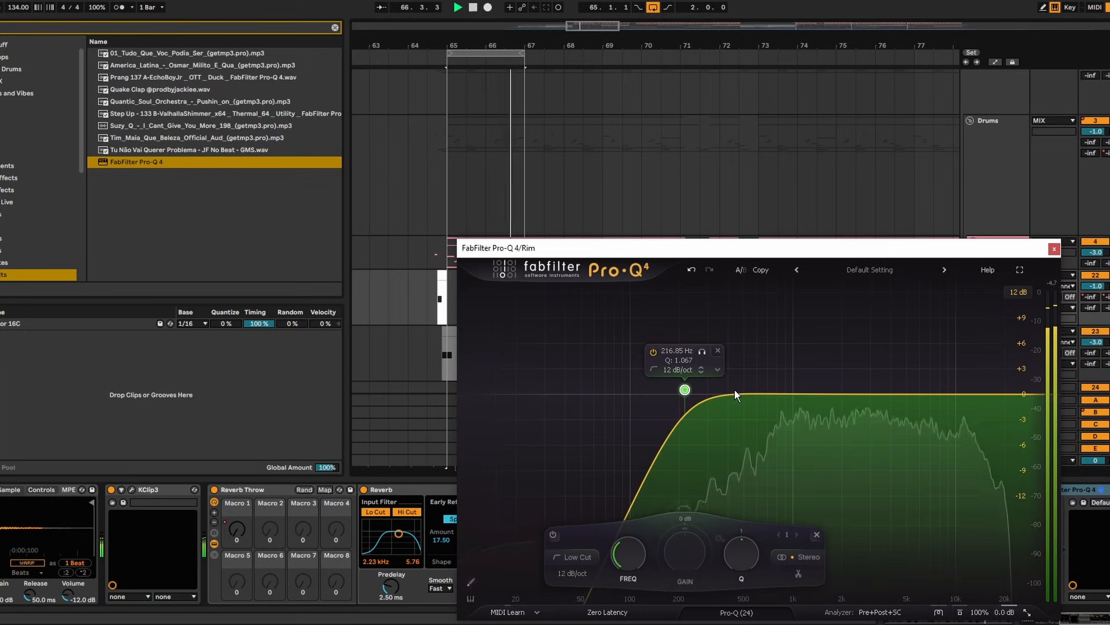
pyautogui.moveTo(764, 390); pyautogui.dragTo(745, 373)
pyautogui.scroll(5, 744, 373)
# Add a high boost around 9.3 kHz and a -2.40 dB dip near 4 kHz on Rim
pyautogui.moveTo(918, 395); pyautogui.dragTo(998, 332)
pyautogui.click(972, 328)
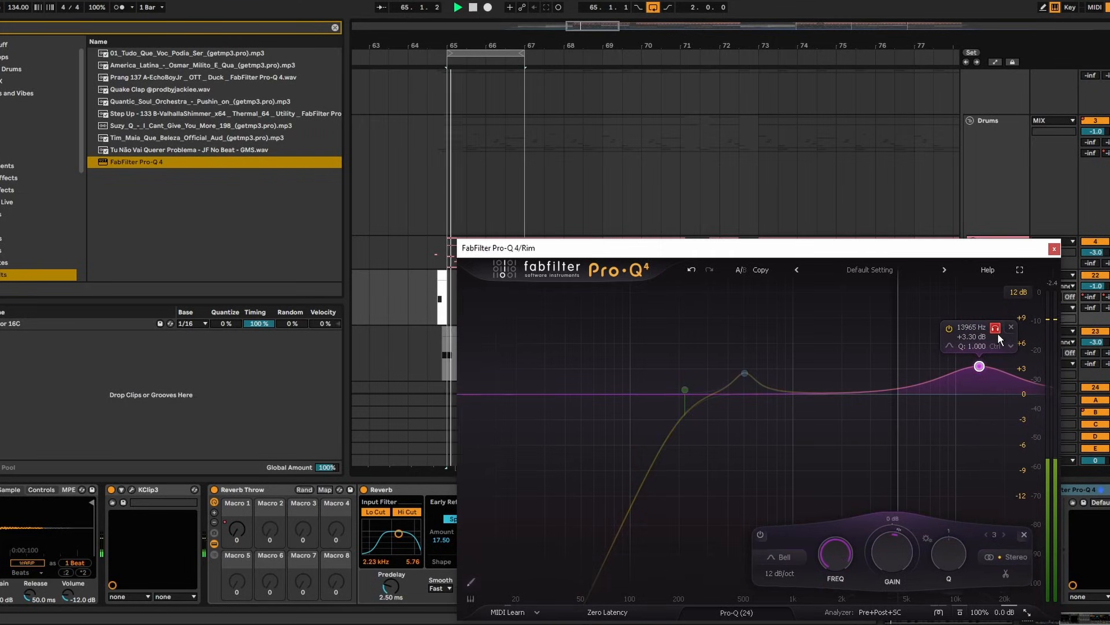
pyautogui.click(981, 334)
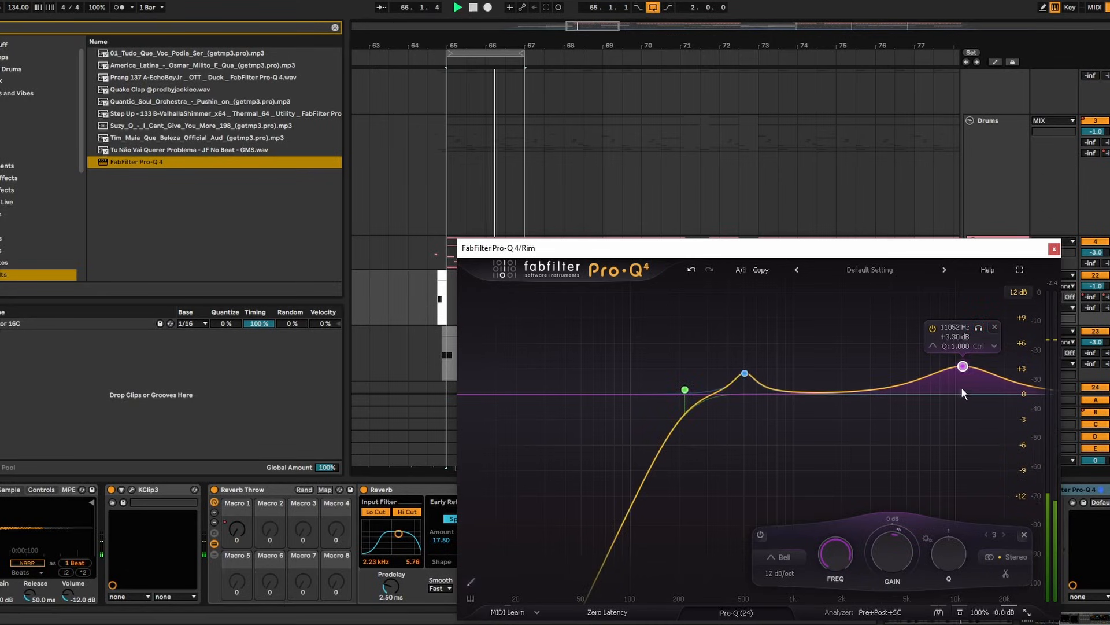
pyautogui.moveTo(965, 366)
pyautogui.mouseDown()
pyautogui.moveTo(951, 363)
pyautogui.moveTo(960, 371)
pyautogui.mouseUp()
pyautogui.moveTo(887, 391); pyautogui.dragTo(895, 413)
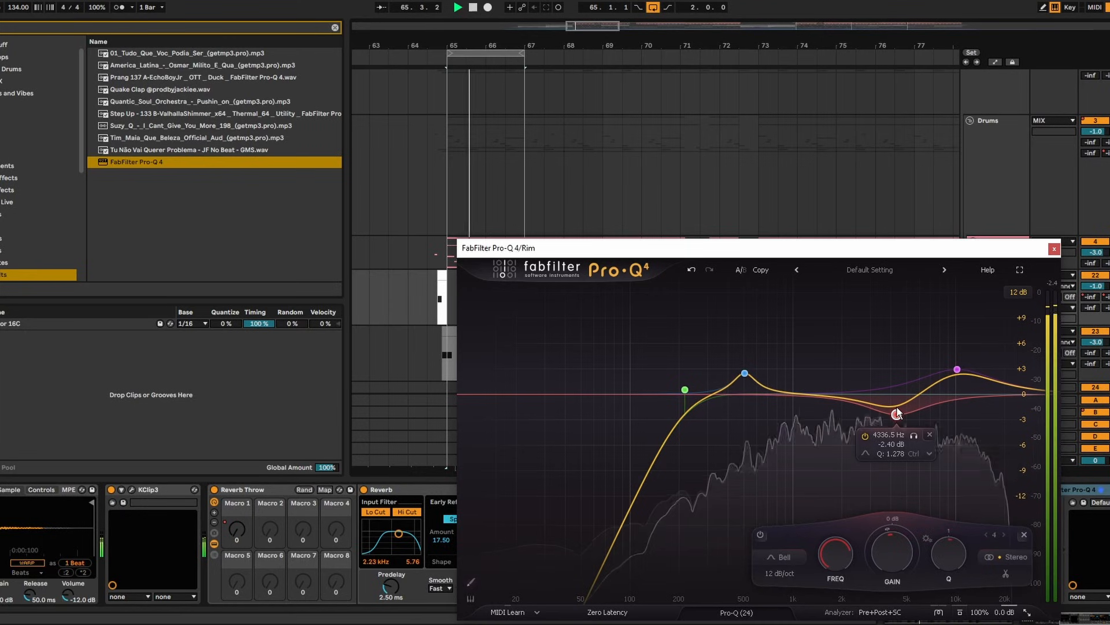
pyautogui.click(1052, 250)
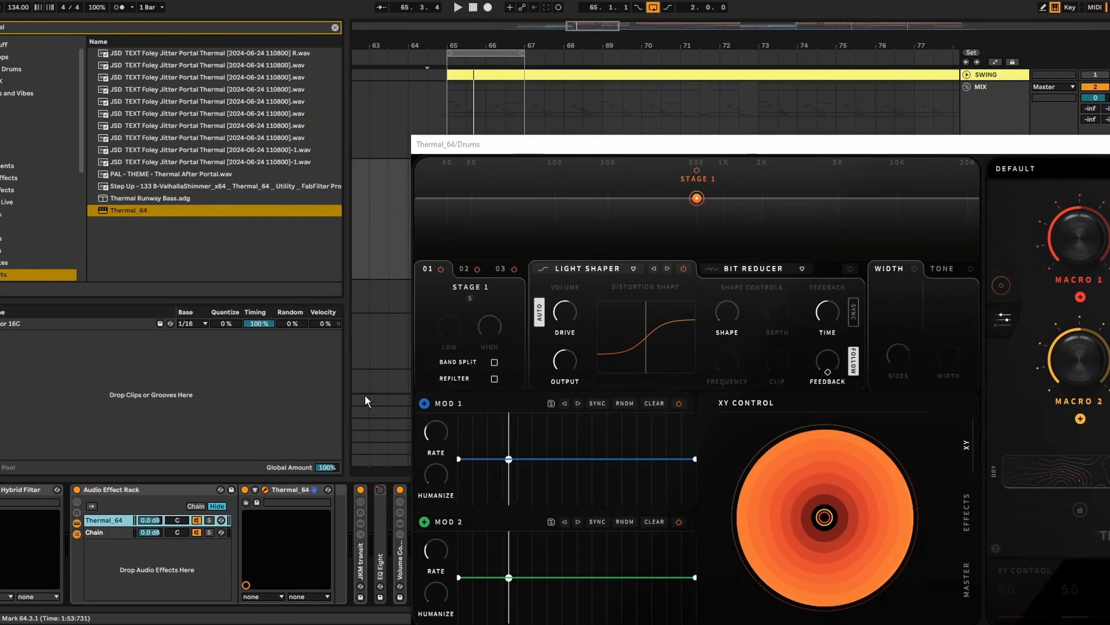
# Turn the Drums bus drive up to 22.6 dB during playback
pyautogui.press('space')
pyautogui.moveTo(565, 325)
pyautogui.mouseDown()
pyautogui.moveTo(567, 302)
pyautogui.moveTo(567, 315)
pyautogui.mouseUp()
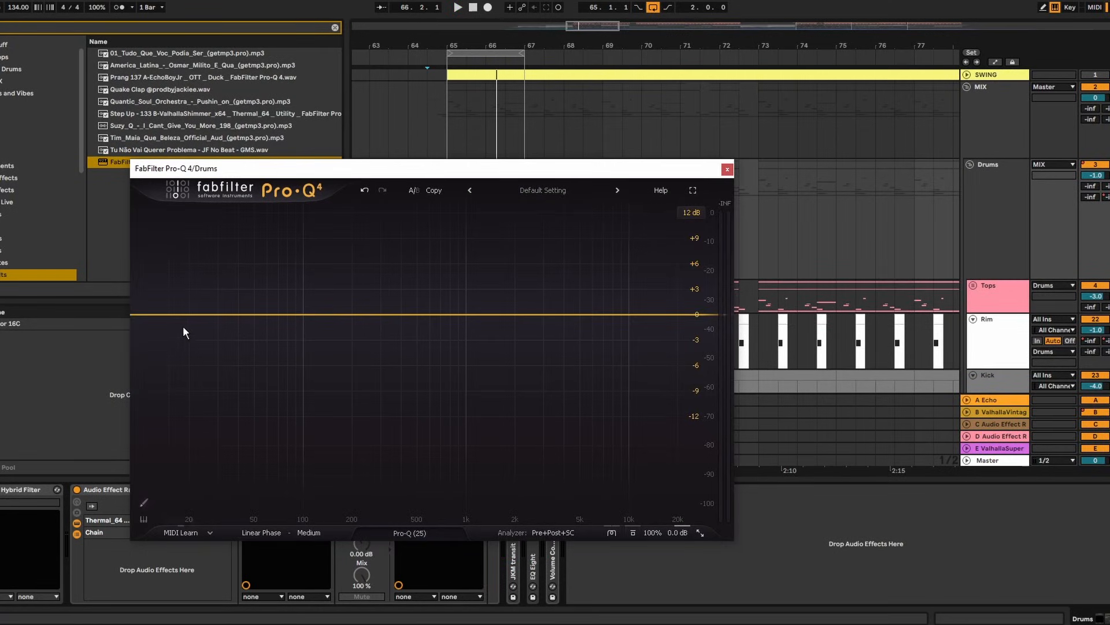
pyautogui.press('space')
# Low-cut the Drums bus below about 400–450 Hz in Pro-Q 4 and A/B the effect rack
pyautogui.moveTo(173, 315); pyautogui.dragTo(403, 311)
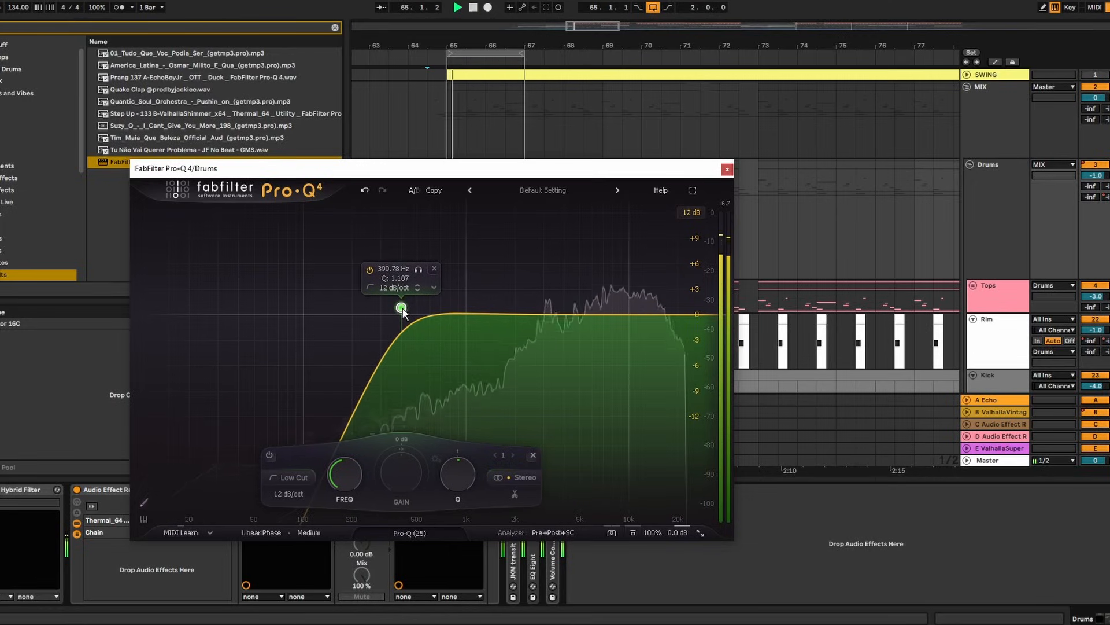
pyautogui.click(727, 169)
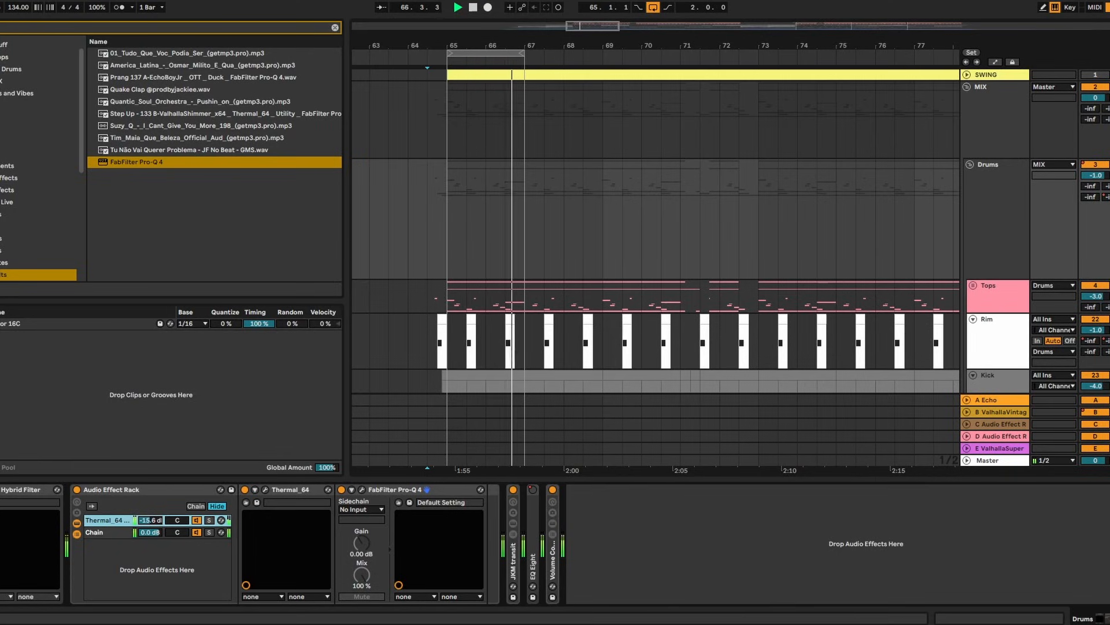
pyautogui.click(77, 489)
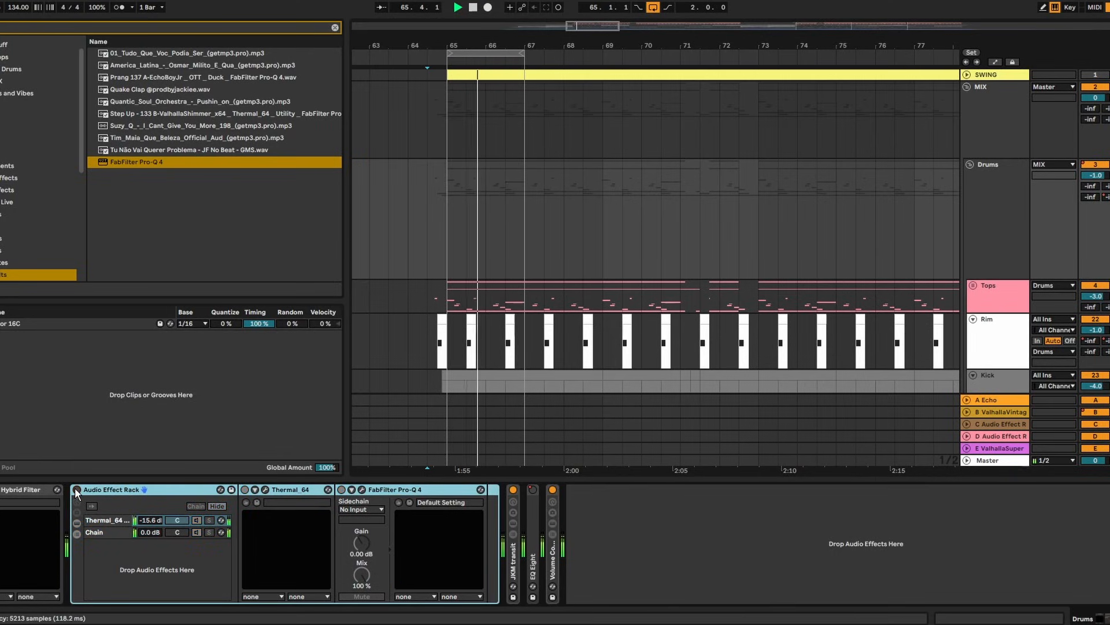
pyautogui.click(77, 489)
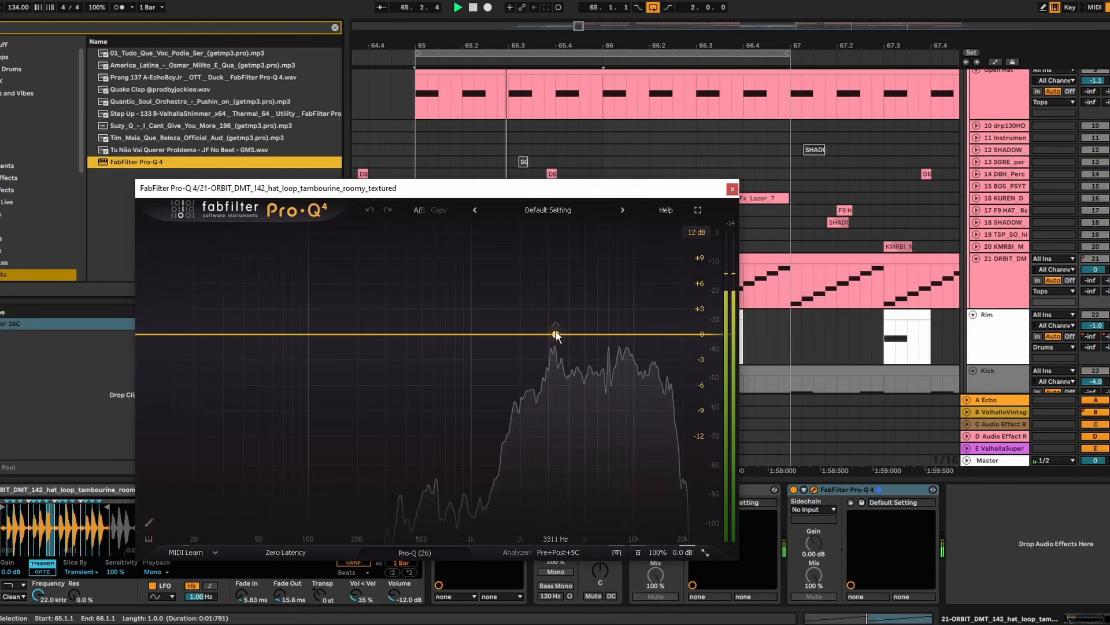
# Add narrow bell dips near 3 kHz and 7 kHz (-2.4 dB) in the hat loop's Pro-Q 4
pyautogui.moveTo(552, 333); pyautogui.dragTo(550, 373)
pyautogui.scroll(5, 549, 285)
pyautogui.click(567, 248)
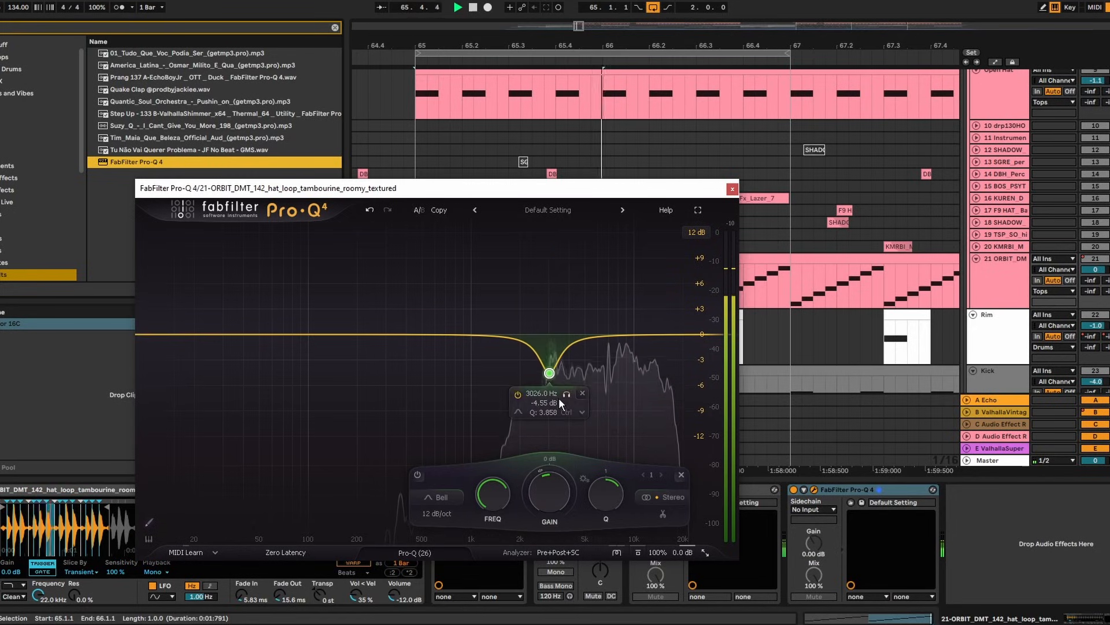
pyautogui.moveTo(586, 338); pyautogui.dragTo(610, 294)
pyautogui.scroll(5, 610, 294)
pyautogui.moveTo(626, 255); pyautogui.dragTo(623, 259)
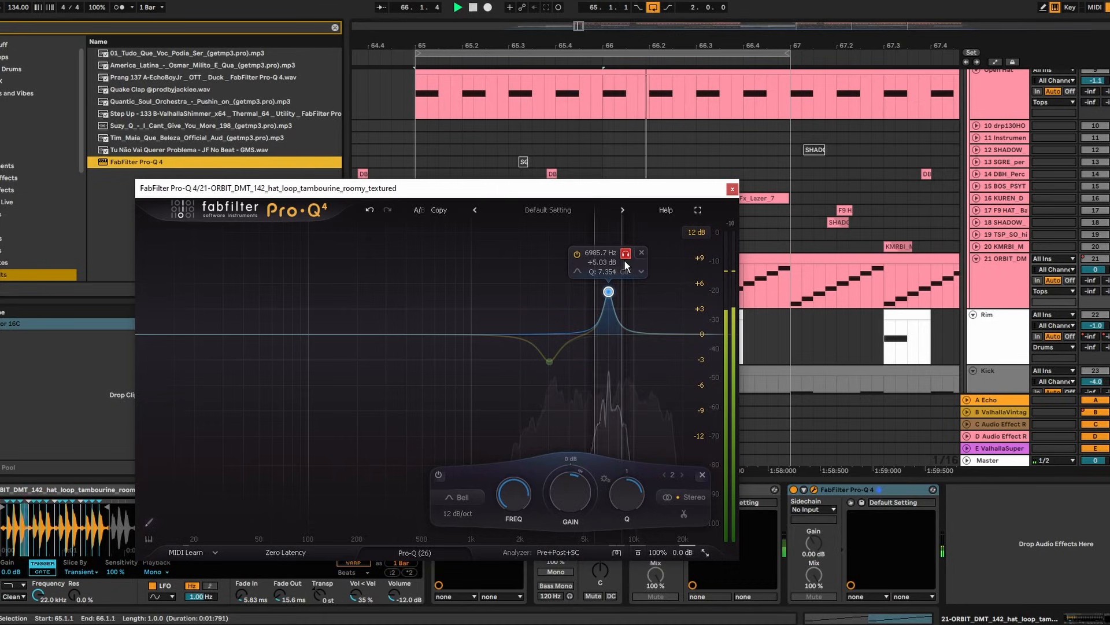
pyautogui.moveTo(570, 492); pyautogui.dragTo(568, 543)
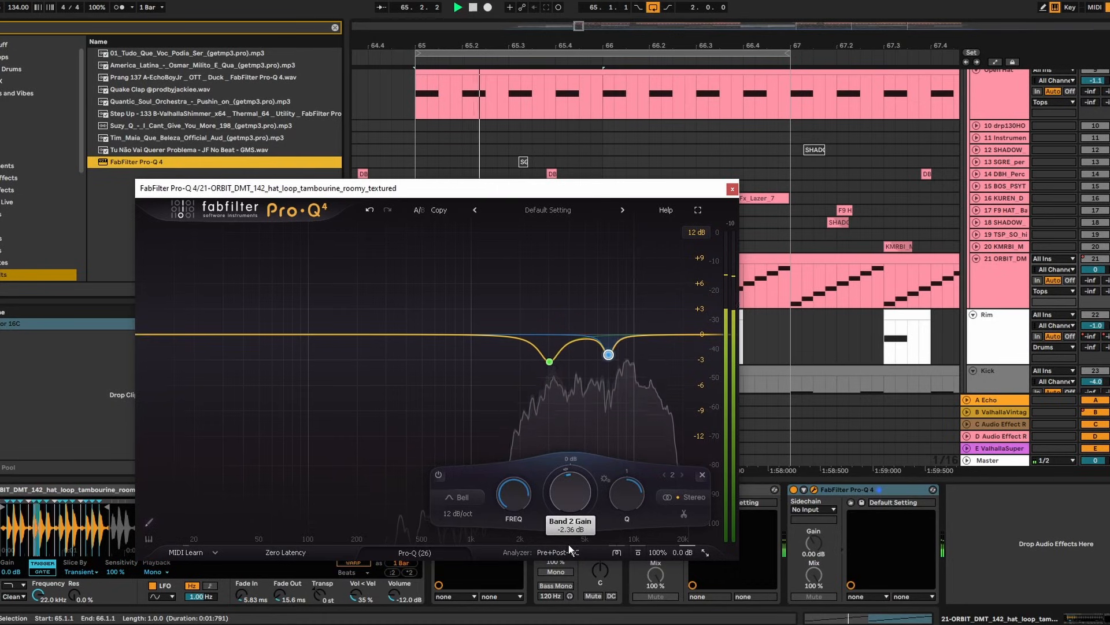
pyautogui.click(731, 189)
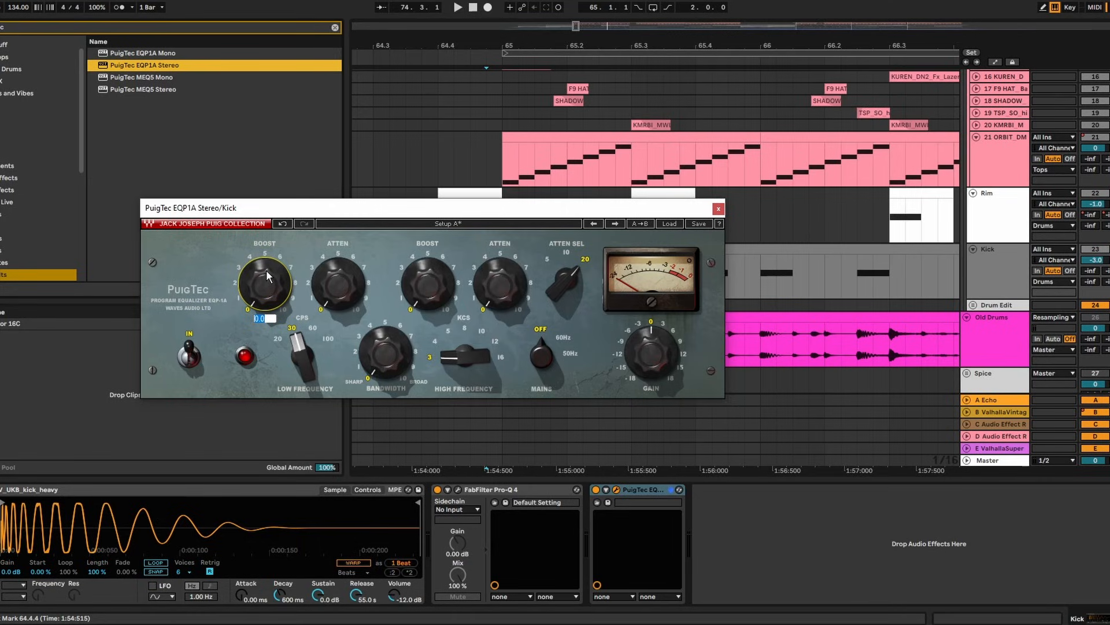
# Set the PuigTec EQP1A low-frequency BOOST and ATTEN both to 5
pyautogui.write('5')
pyautogui.press('Return')
pyautogui.doubleClick(329, 277)
pyautogui.write('5')
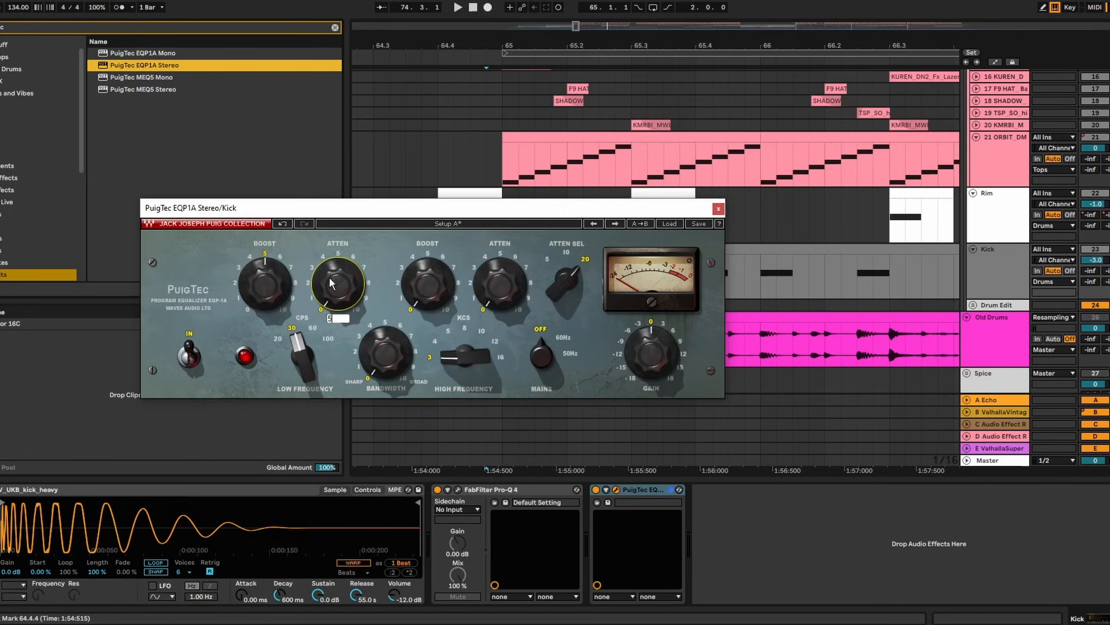
pyautogui.press('Return')
# A/B the PuigTec EQ on the Kick during playback to compare the low-end change
pyautogui.press('space')
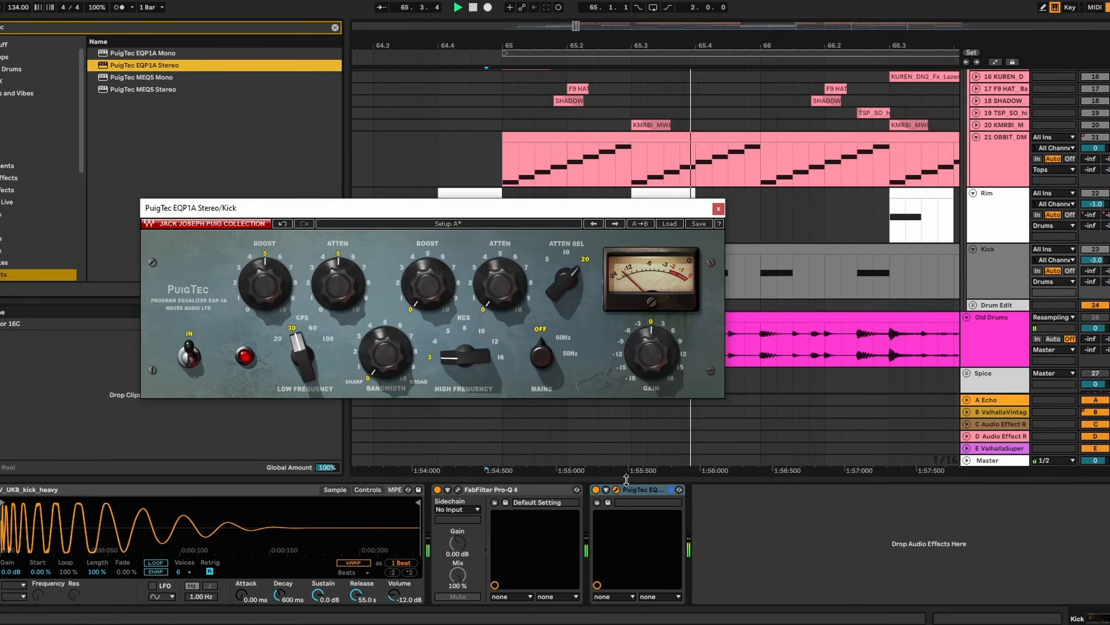
pyautogui.click(596, 490)
pyautogui.click(596, 490)
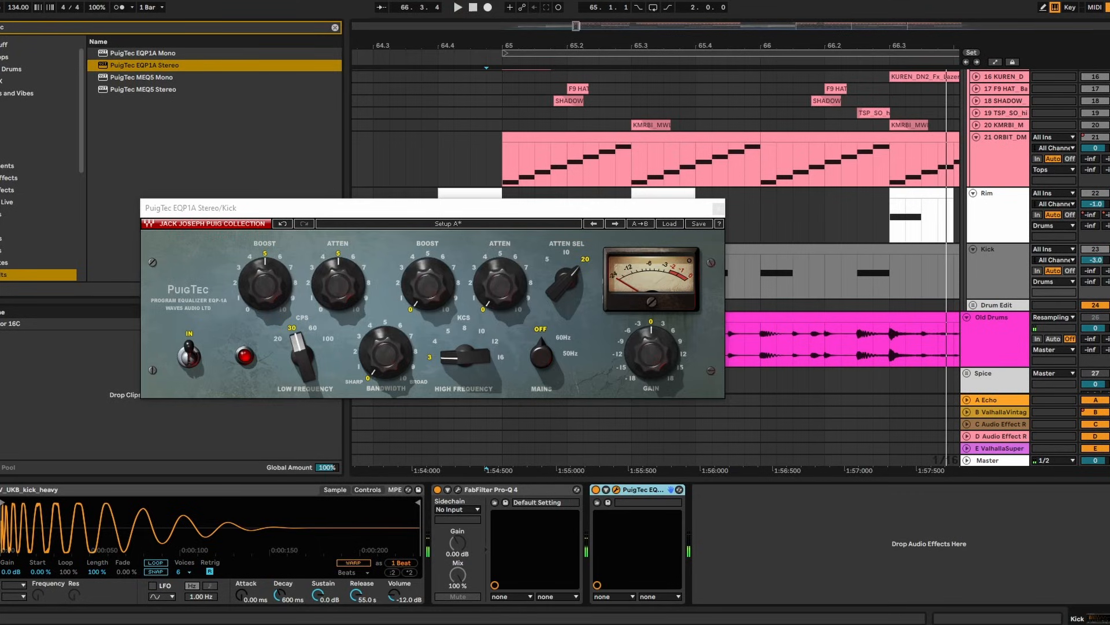
pyautogui.press('space')
pyautogui.click(718, 208)
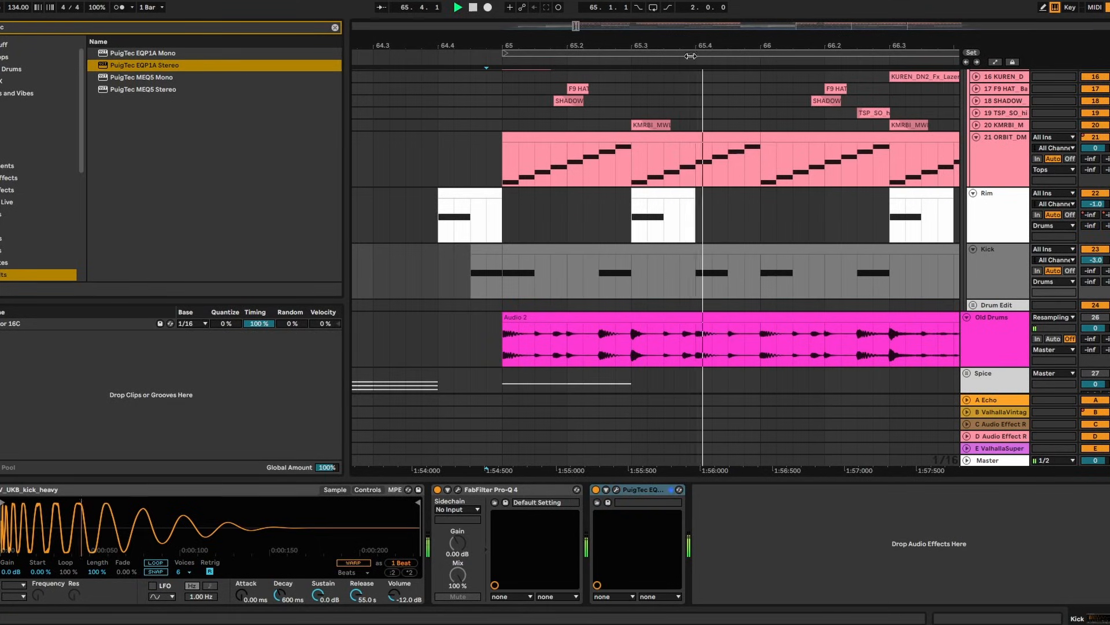
# Recheck the PuigTec window, then search the browser for Utility ('ut')
pyautogui.moveTo(690, 56); pyautogui.dragTo(547, 45)
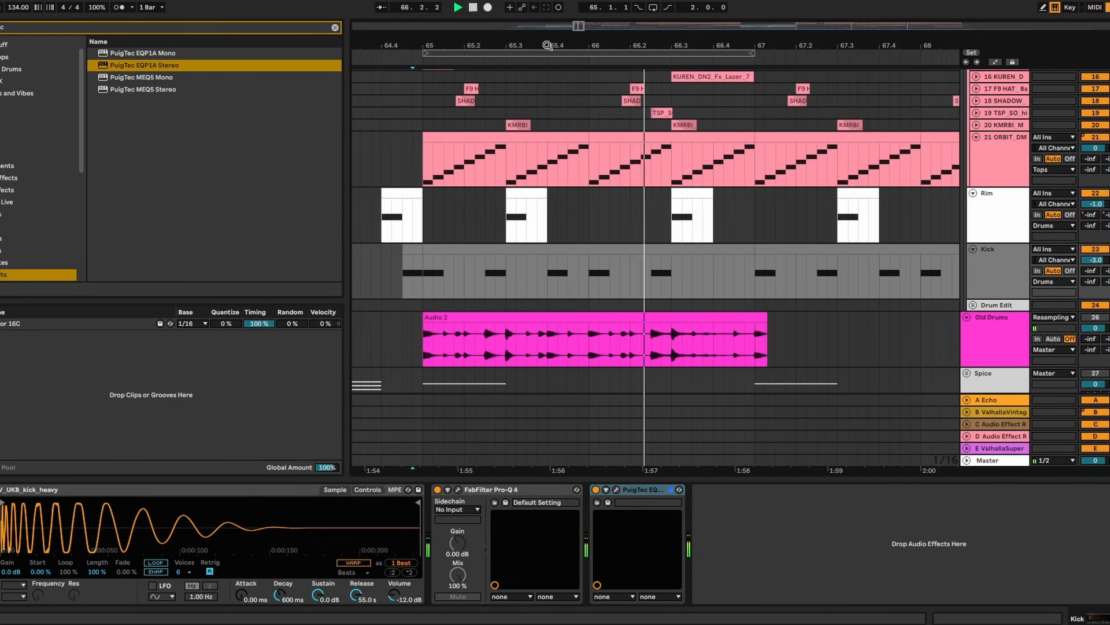
pyautogui.click(614, 489)
pyautogui.click(721, 209)
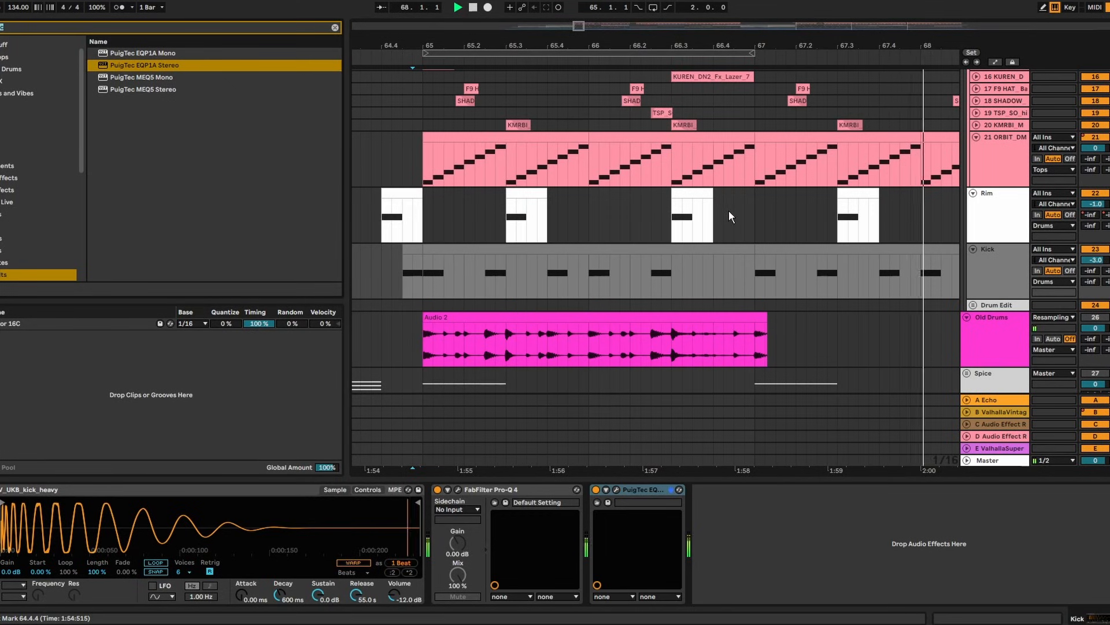
pyautogui.hotkey('ctrl', 'f')
pyautogui.write('ut')
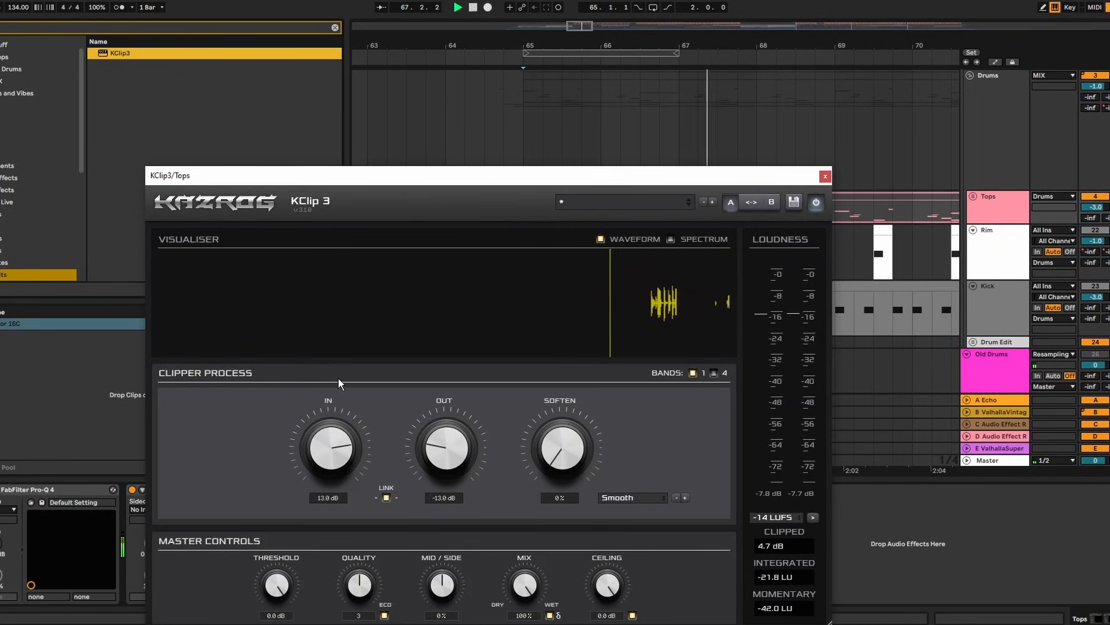
# Lower KClip 3's input to 11 dB on Tops and raise the drums' Inflator effect to about 58%
pyautogui.moveTo(340, 374); pyautogui.dragTo(334, 391)
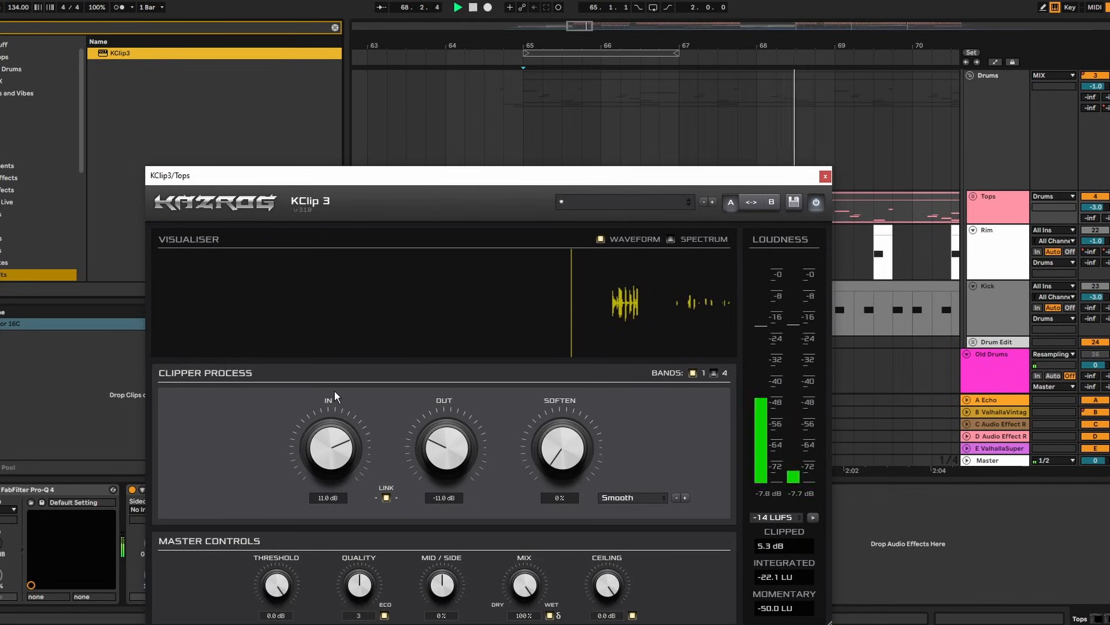
pyautogui.press('space')
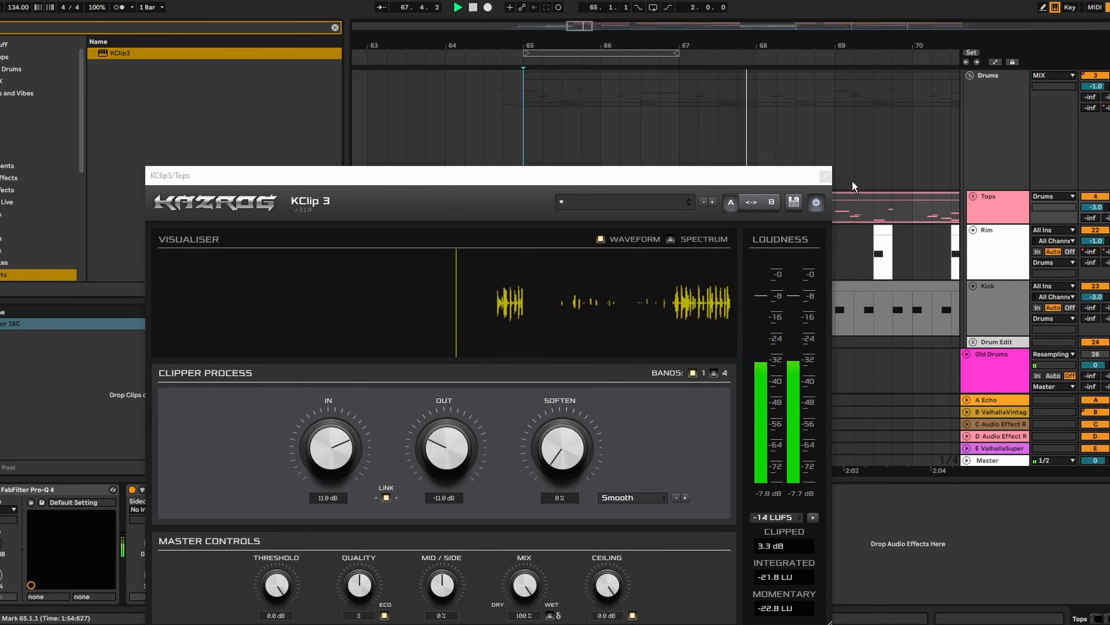
pyautogui.click(825, 176)
pyautogui.click(553, 492)
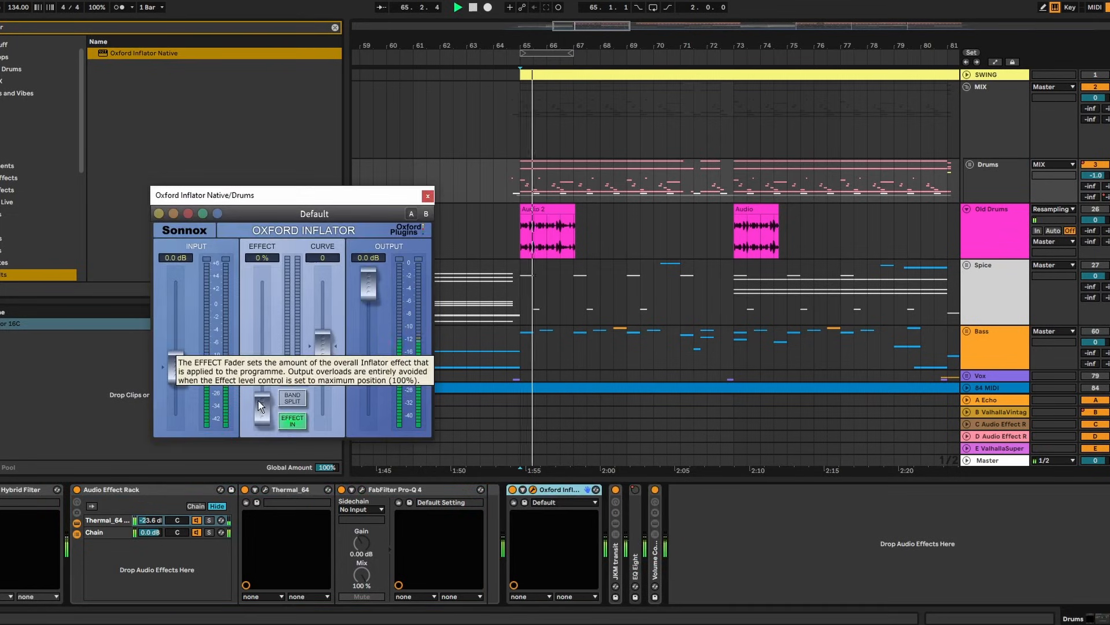
pyautogui.moveTo(260, 403); pyautogui.dragTo(260, 298)
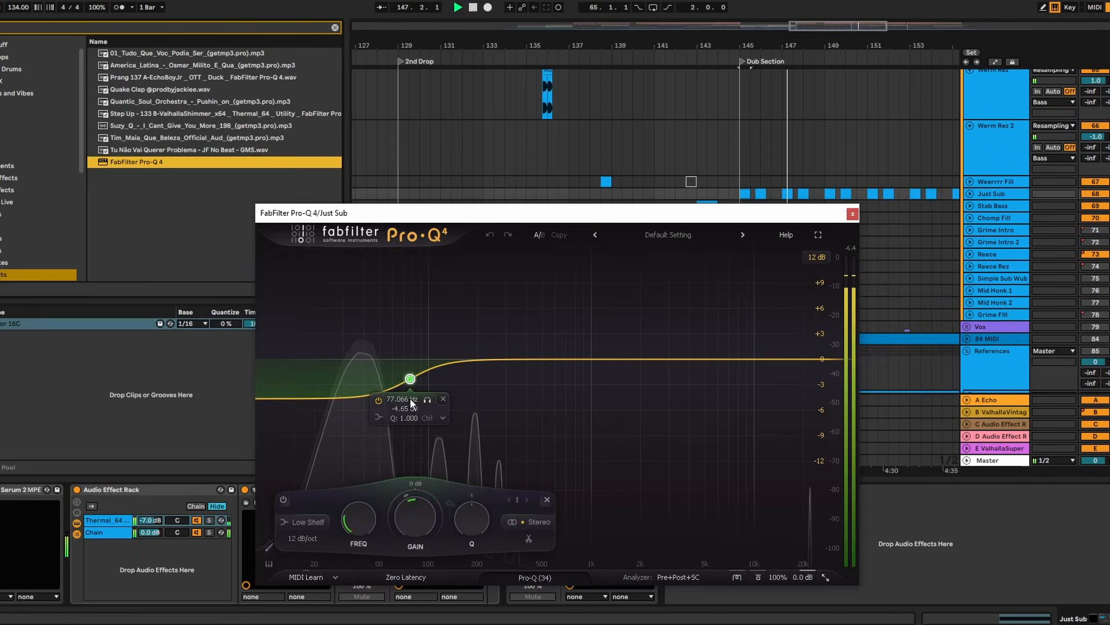
# Drop the Stab Bass low shelf slightly and add a Drums bell boost near 14 kHz
pyautogui.moveTo(411, 402); pyautogui.dragTo(413, 410)
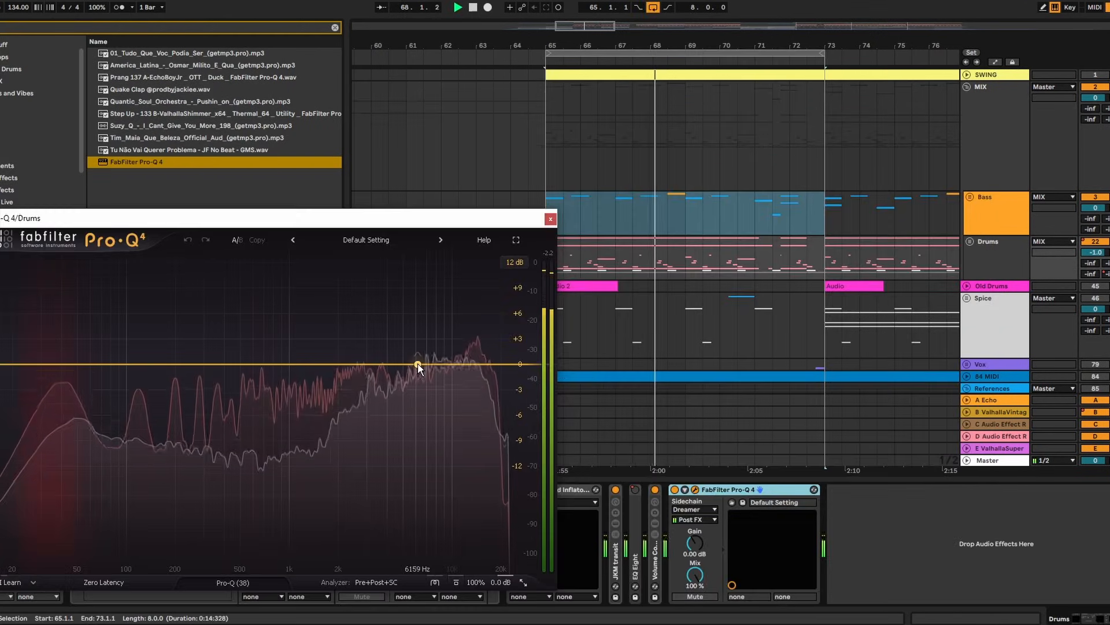
pyautogui.moveTo(415, 364); pyautogui.dragTo(477, 351)
pyautogui.scroll(3, 477, 338)
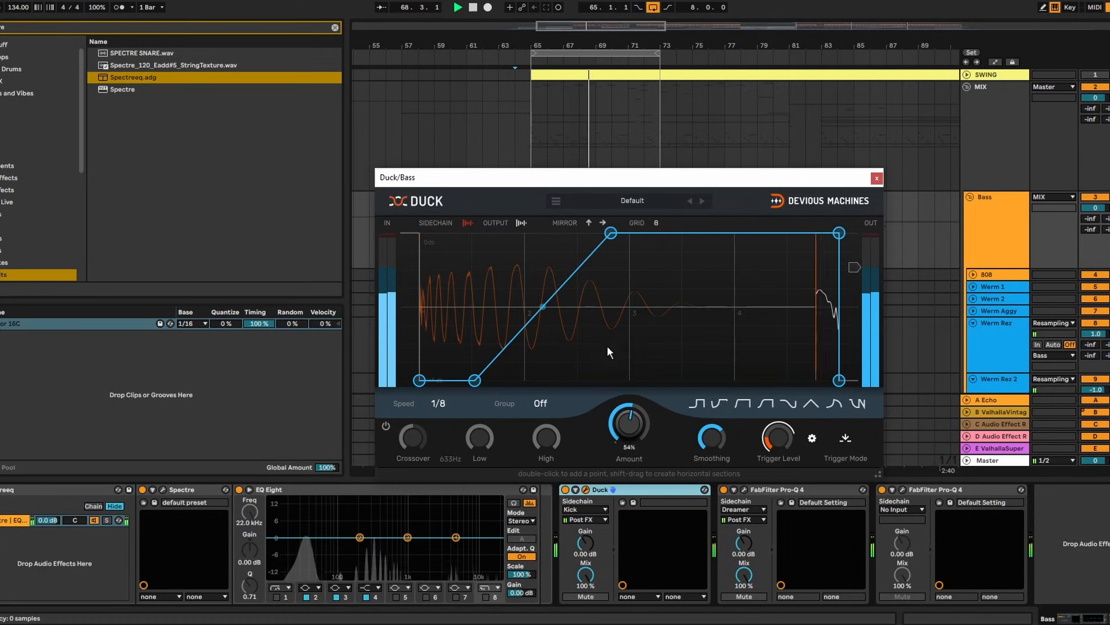
# Reduce the Bass duck depth, lengthen its hold and slow its recovery
pyautogui.moveTo(636, 444); pyautogui.dragTo(628, 423)
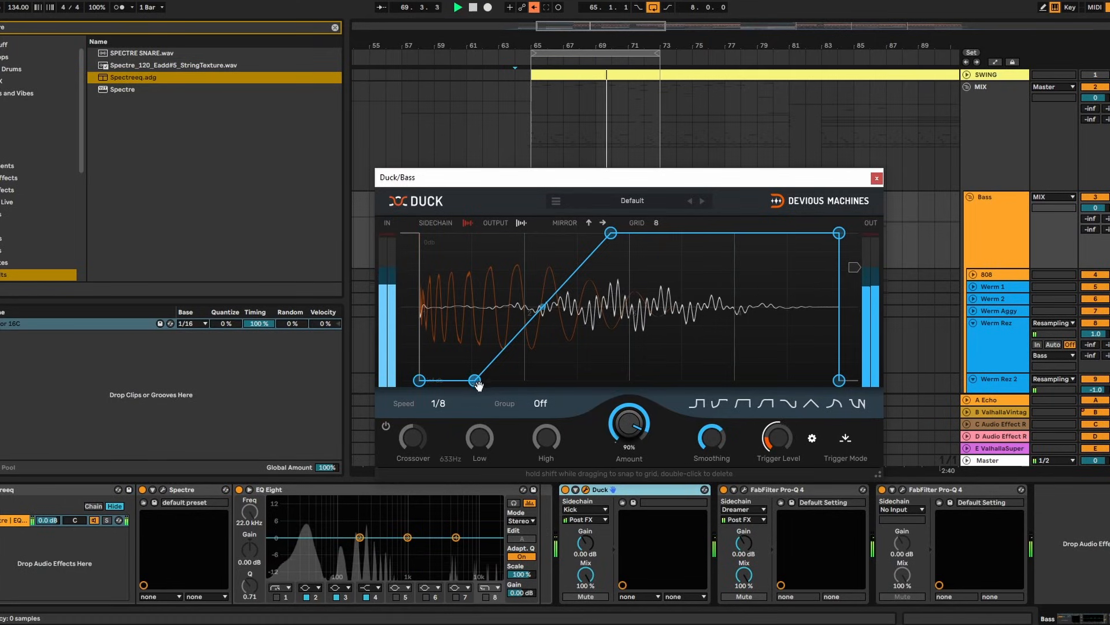
pyautogui.moveTo(478, 382); pyautogui.dragTo(490, 389)
pyautogui.moveTo(610, 234); pyautogui.dragTo(656, 231)
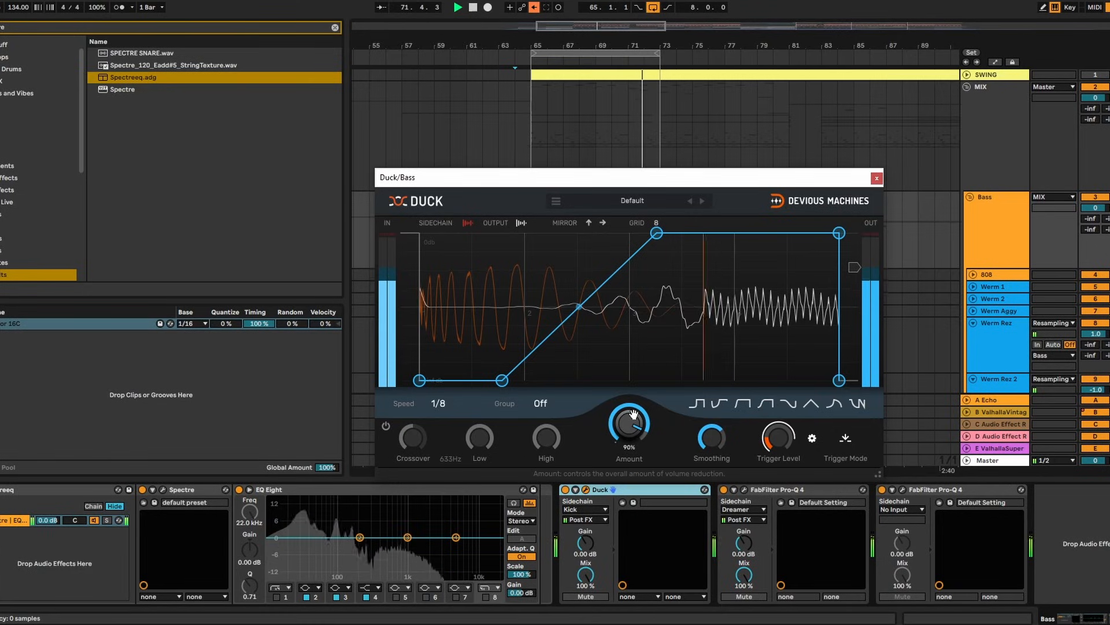
pyautogui.click(877, 179)
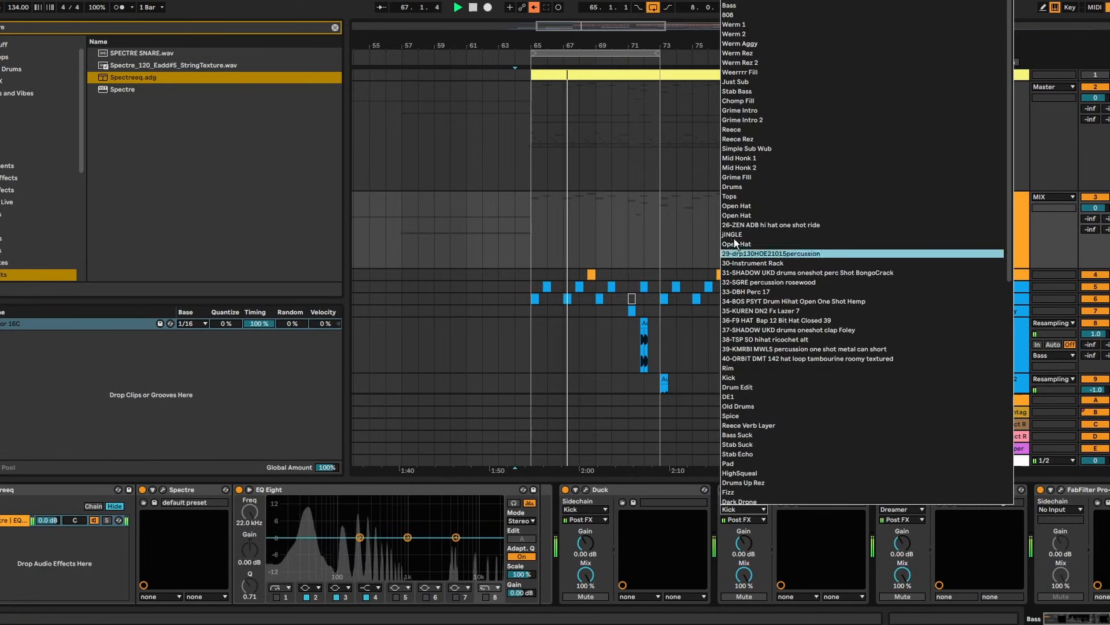
# Set the second duck's sidechain to Rim and steepen its recovery ramp
pyautogui.click(744, 371)
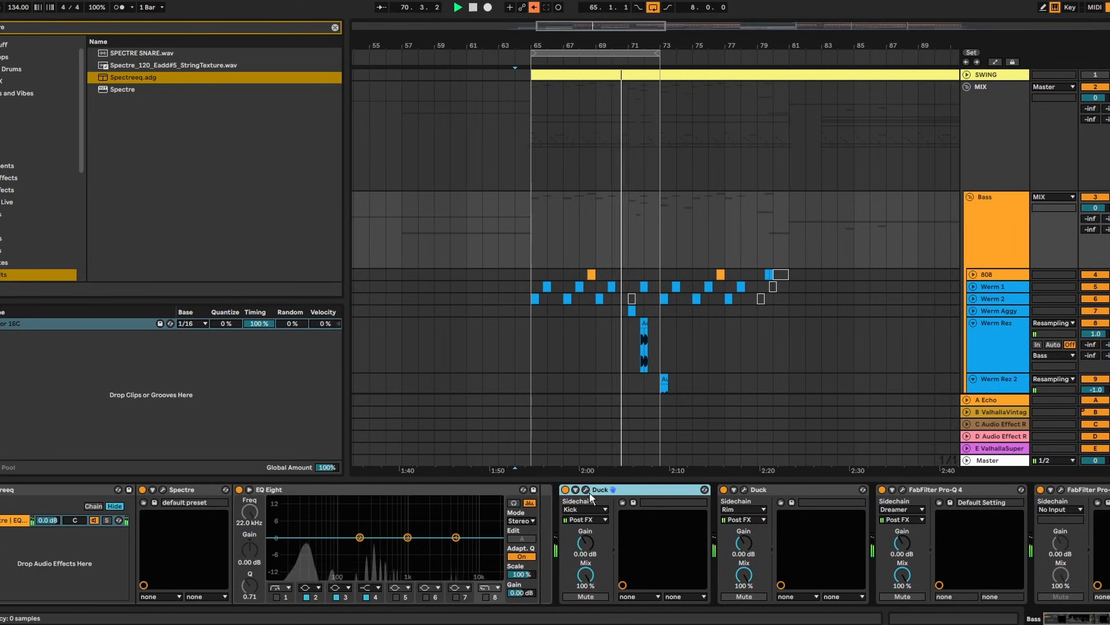
pyautogui.click(743, 490)
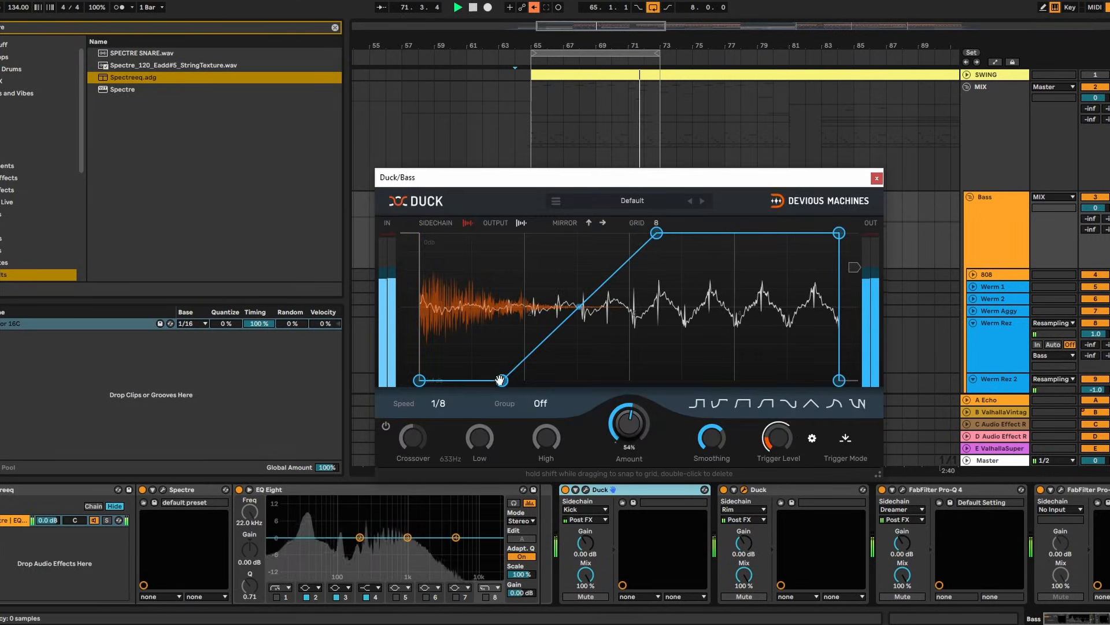
pyautogui.moveTo(613, 227); pyautogui.dragTo(632, 232)
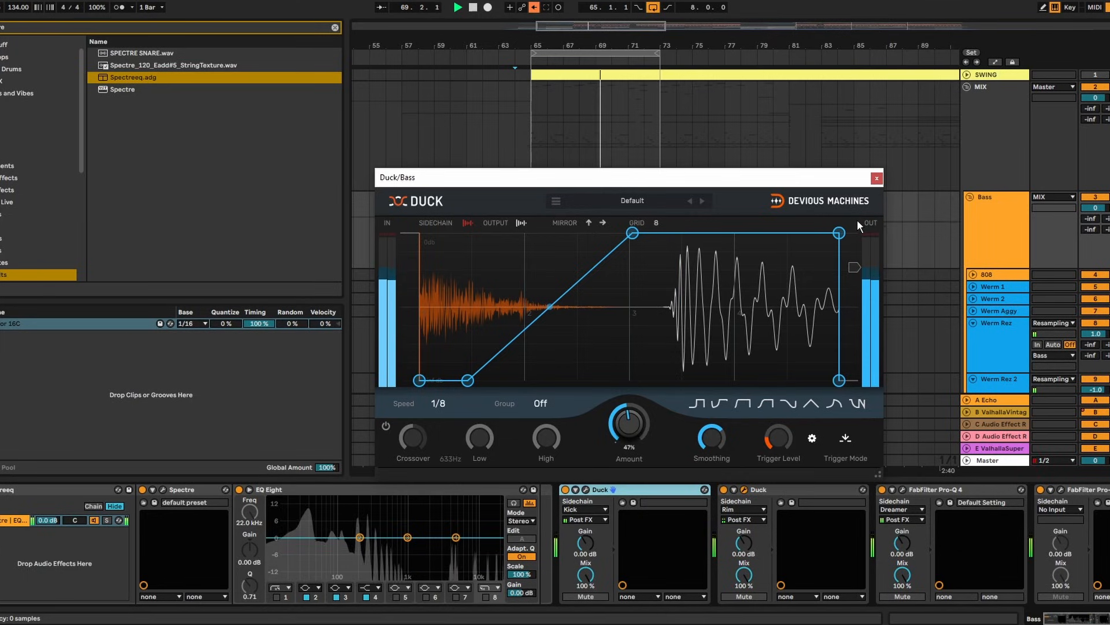
pyautogui.click(877, 177)
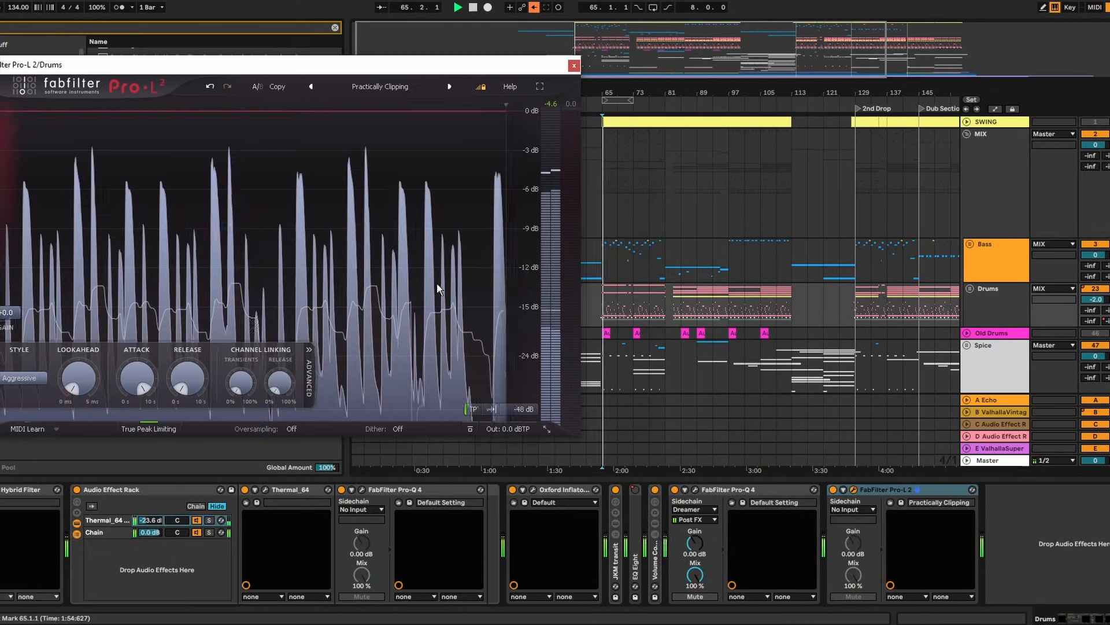
# Raise the Bass Pro-L 2 gain to +5.6 dB, close the Drums and Master limiter windows, and reopen Master's
pyautogui.moveTo(12, 313); pyautogui.dragTo(10, 280)
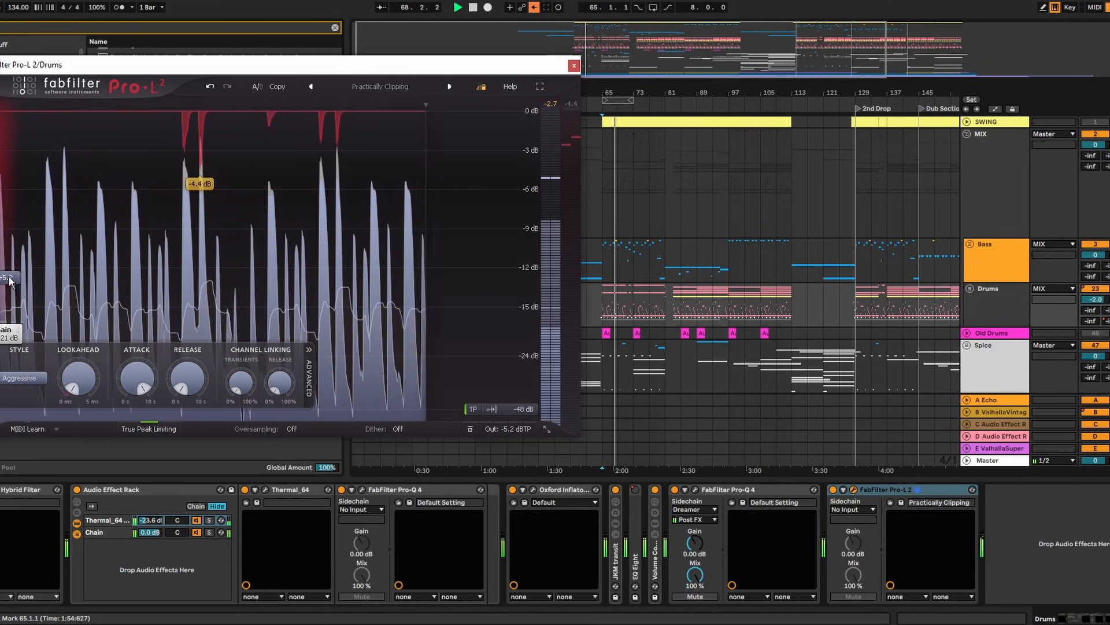
pyautogui.moveTo(539, 425)
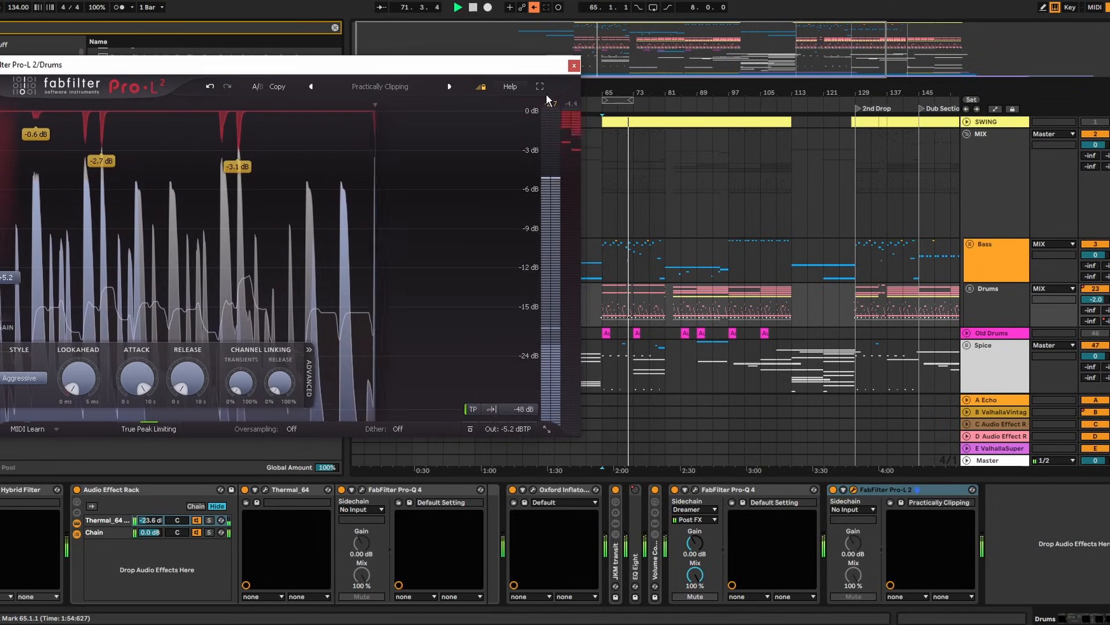
pyautogui.click(573, 66)
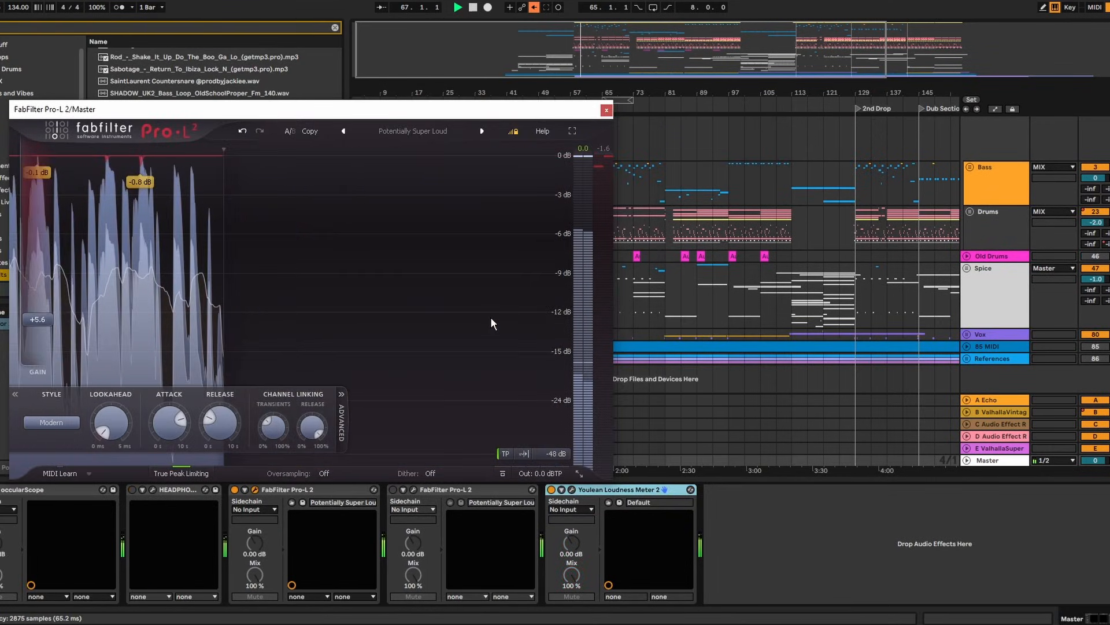
pyautogui.click(606, 109)
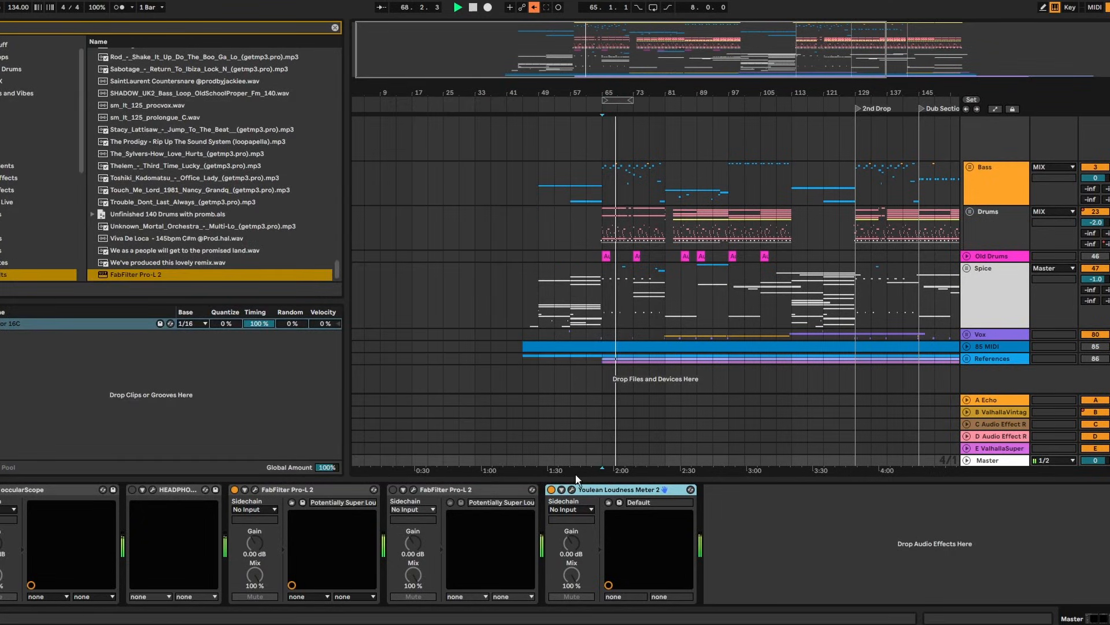
pyautogui.click(413, 489)
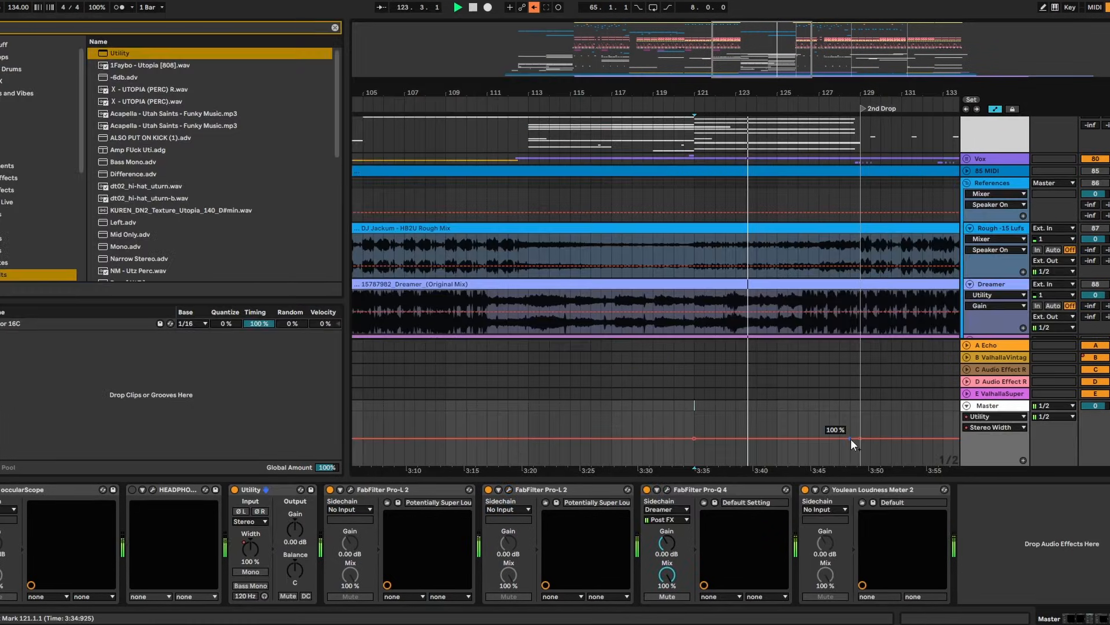
# Pull the Master width breakpoint down toward bar 129 and raise the short segment just before the drop
pyautogui.moveTo(852, 438); pyautogui.dragTo(860, 449)
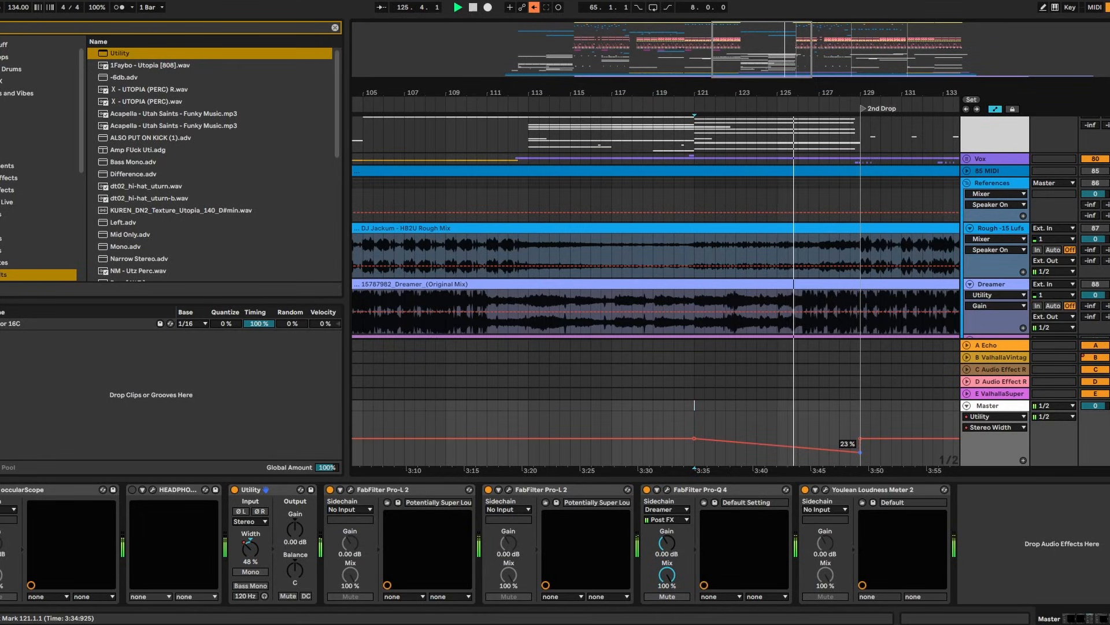
pyautogui.moveTo(860, 453); pyautogui.dragTo(860, 448)
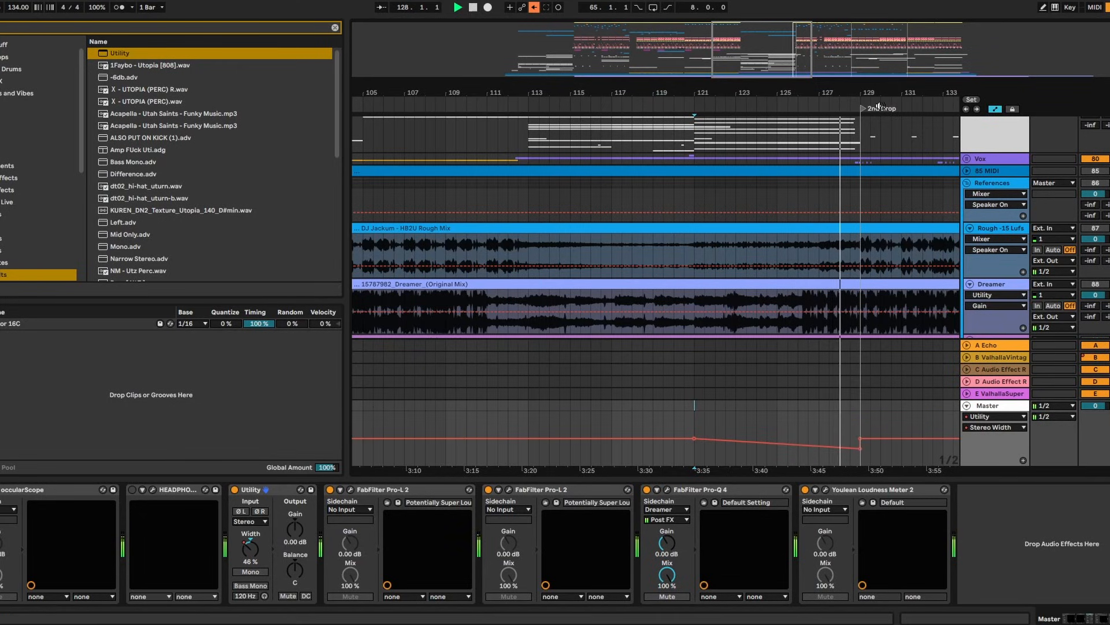
pyautogui.moveTo(881, 92); pyautogui.dragTo(817, 127)
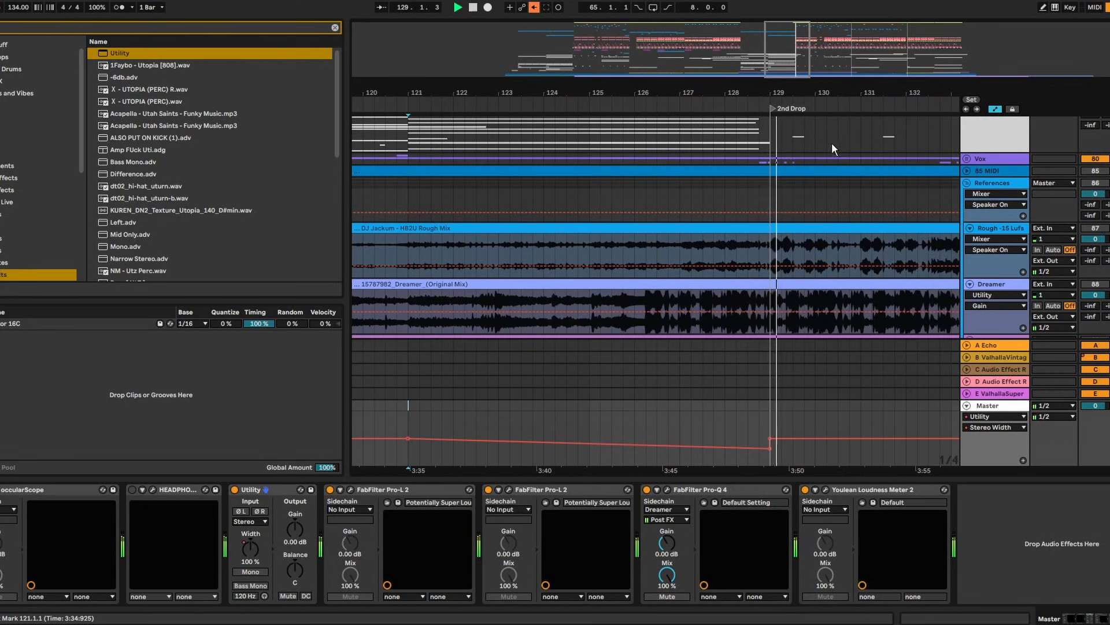
pyautogui.moveTo(772, 85); pyautogui.dragTo(731, 179)
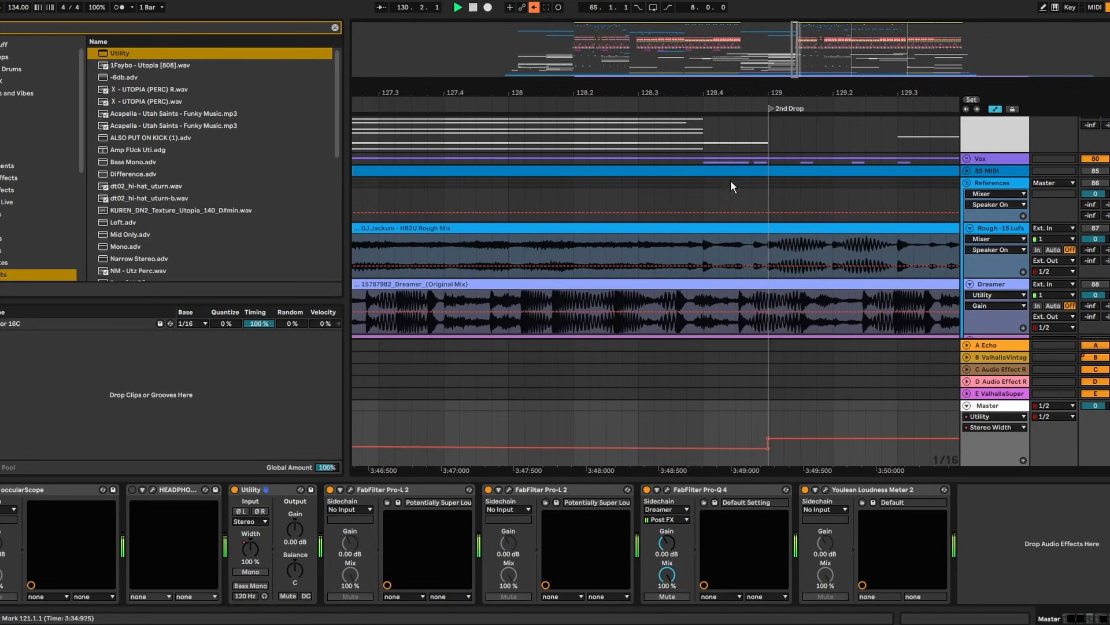
pyautogui.press('space')
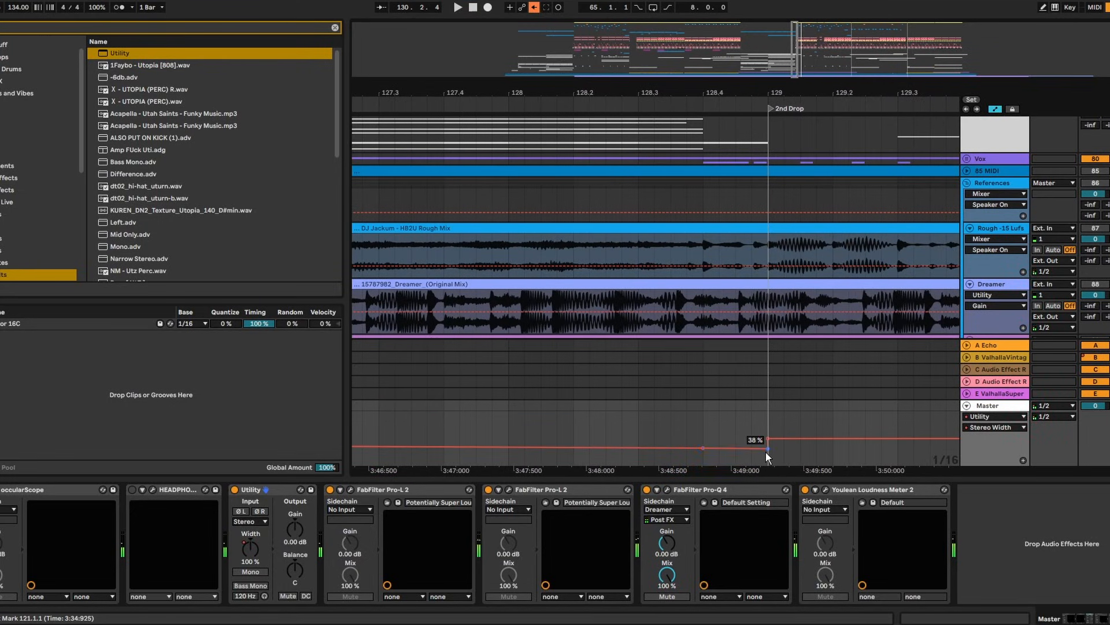
pyautogui.moveTo(765, 453); pyautogui.dragTo(704, 443)
# Zoom in around bar 133, then back out to show the full song through Outro/Mix Out
pyautogui.click(623, 397)
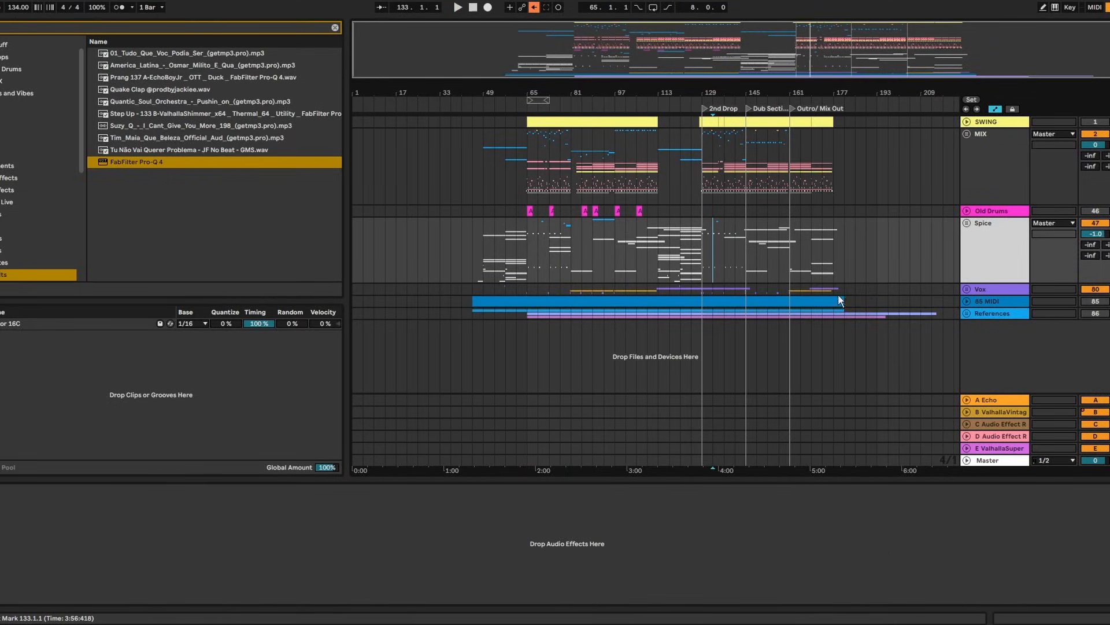
pyautogui.press('+')
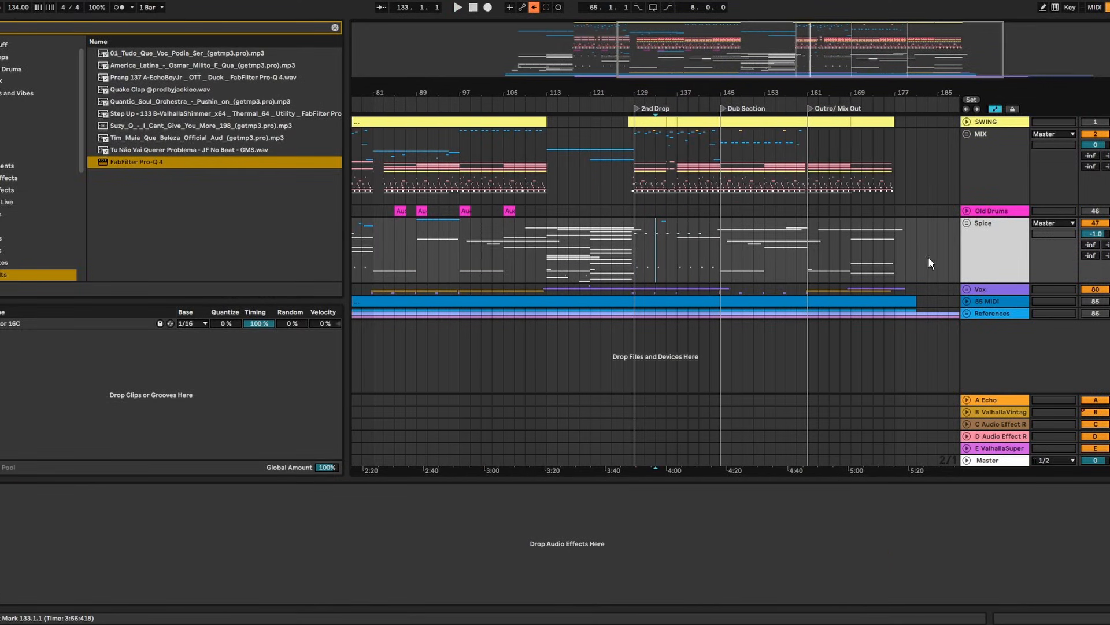
pyautogui.press('-')
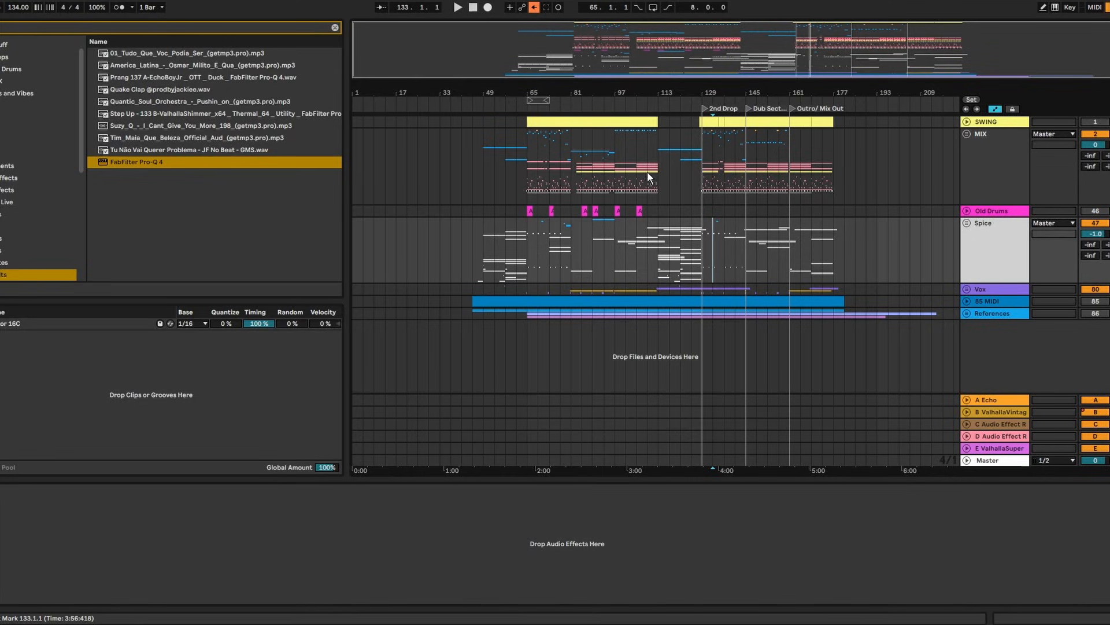
pyautogui.moveTo(796, 89)
pyautogui.mouseDown()
pyautogui.moveTo(795, 133)
pyautogui.moveTo(795, 89)
pyautogui.mouseUp()
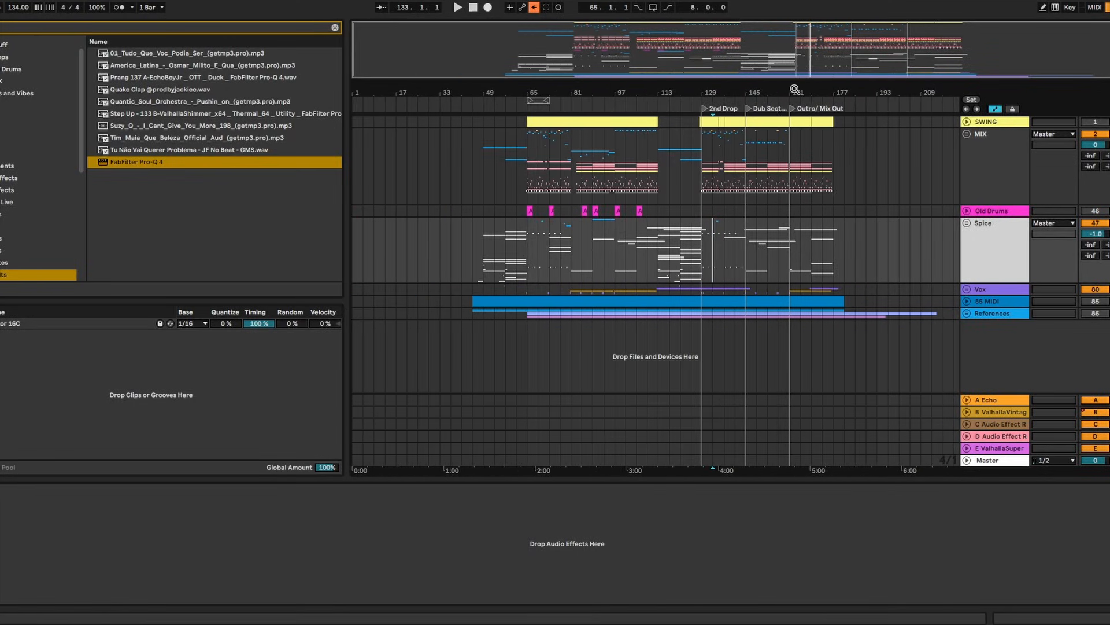